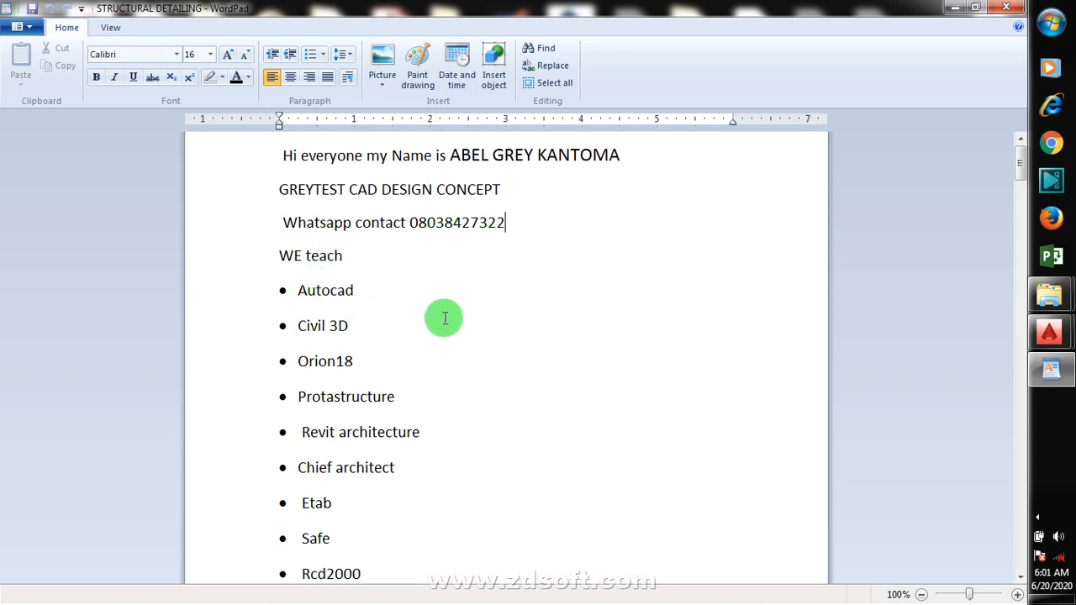
click(1037, 517)
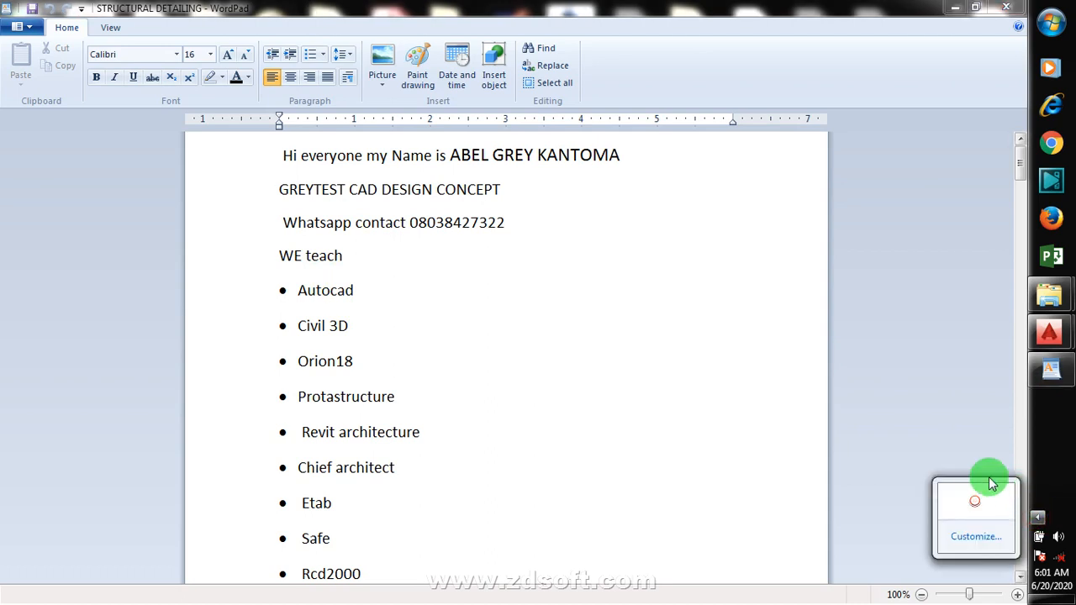
right_click(975, 507)
click(973, 430)
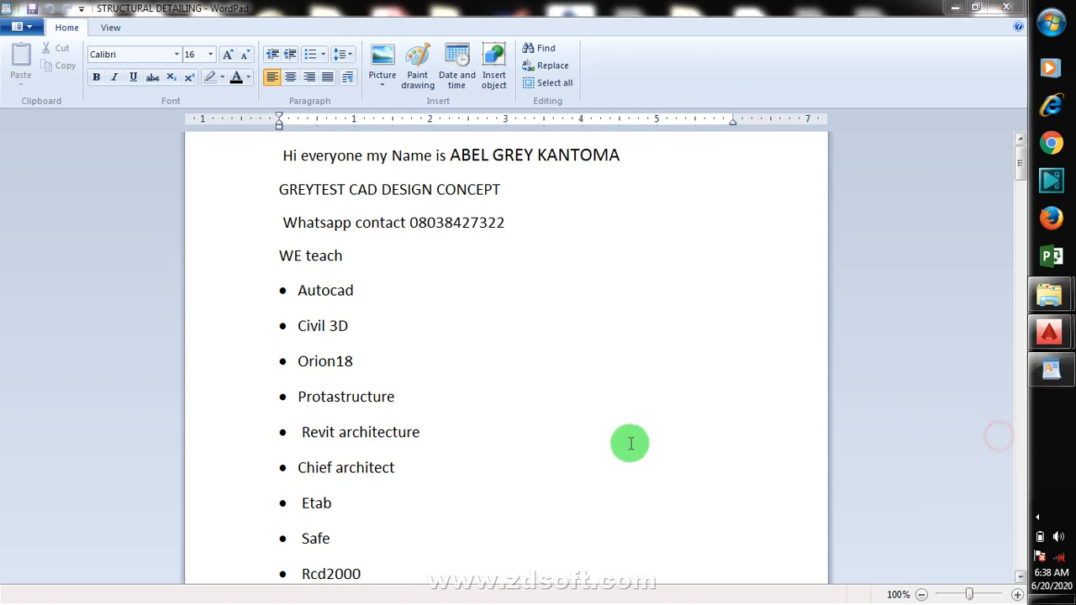
click(502, 331)
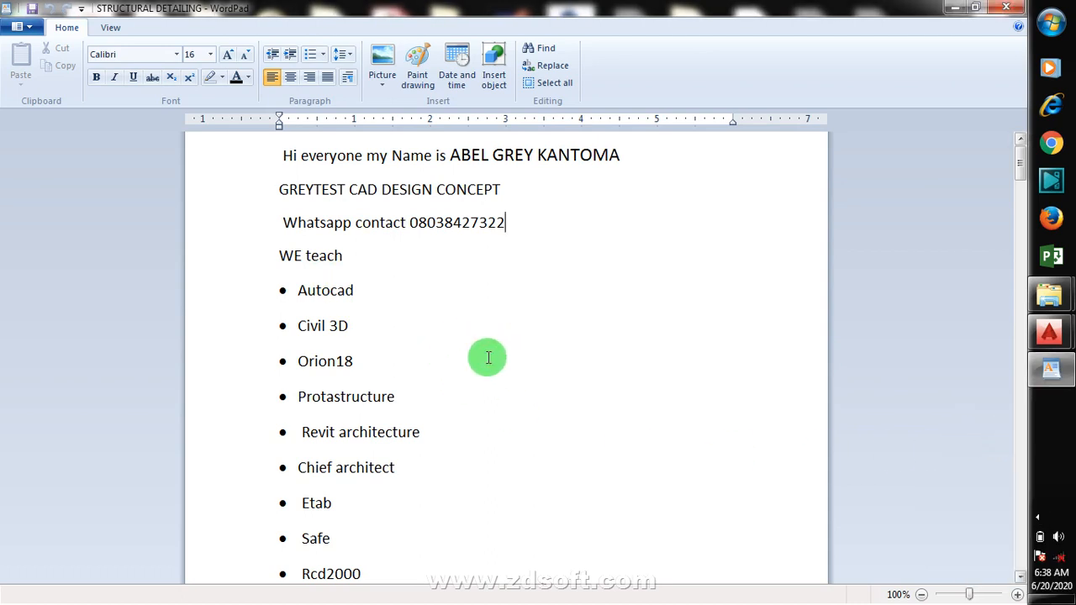
- Read through the introduction document, examining the list of software taught and the Facebook page line below it
scroll(437, 361, down, 3)
scroll(398, 286, up, 1)
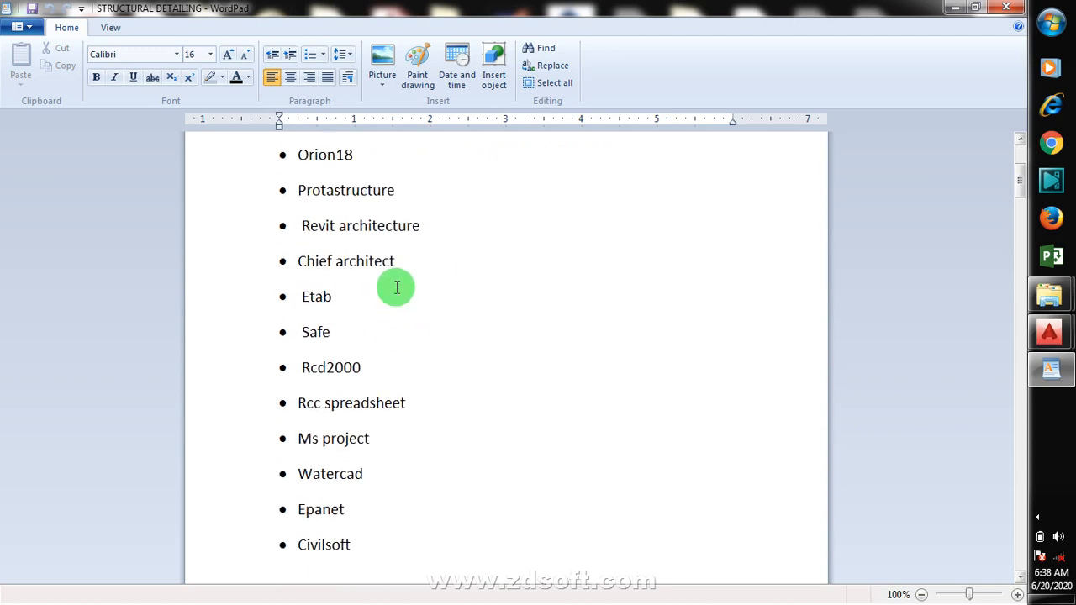
scroll(397, 288, up, 1)
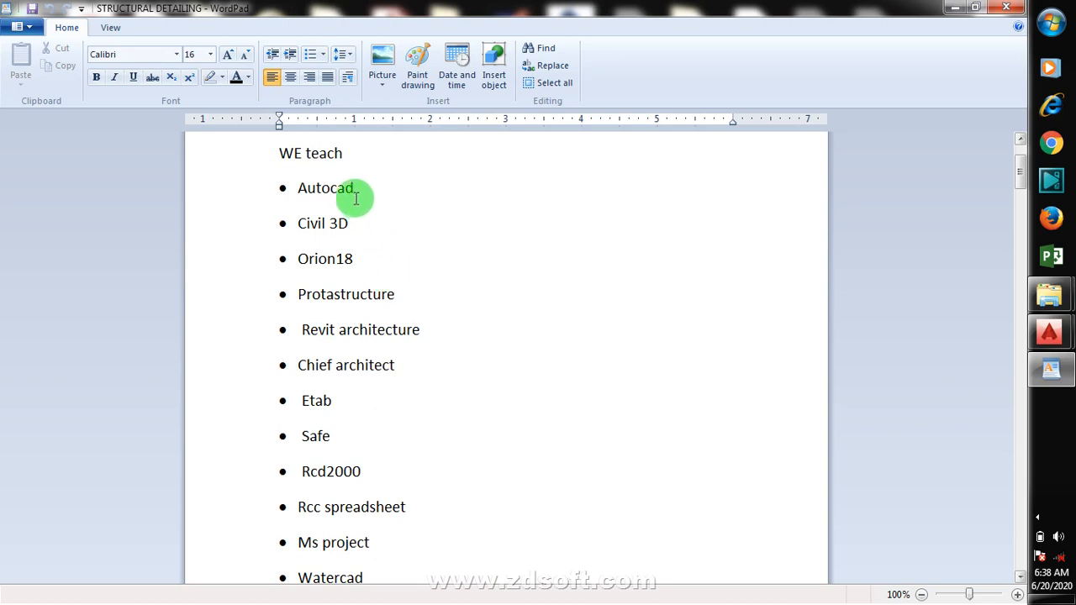
click(380, 218)
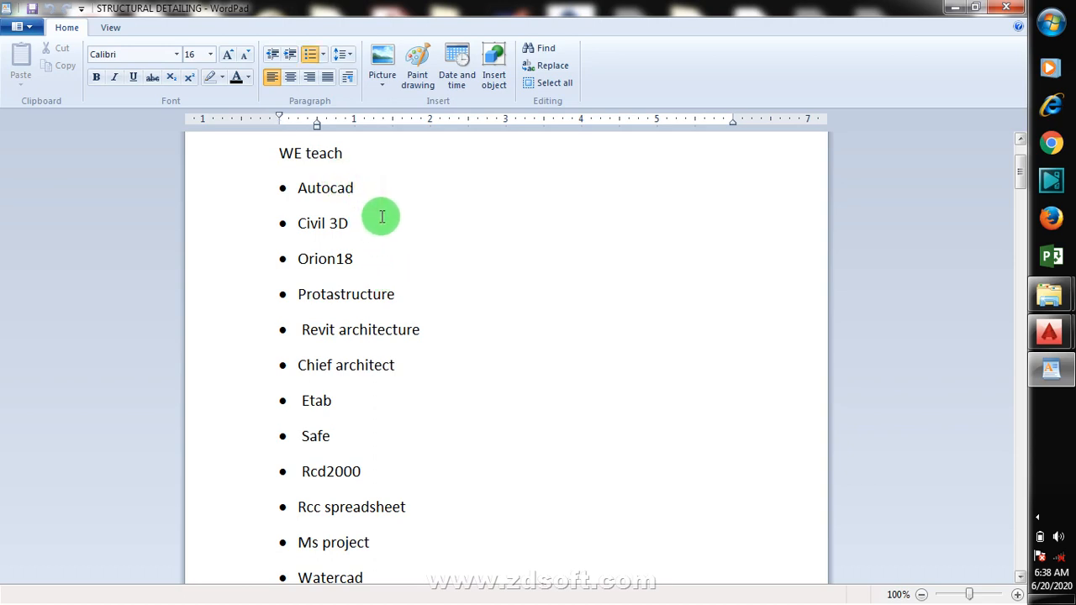
click(421, 299)
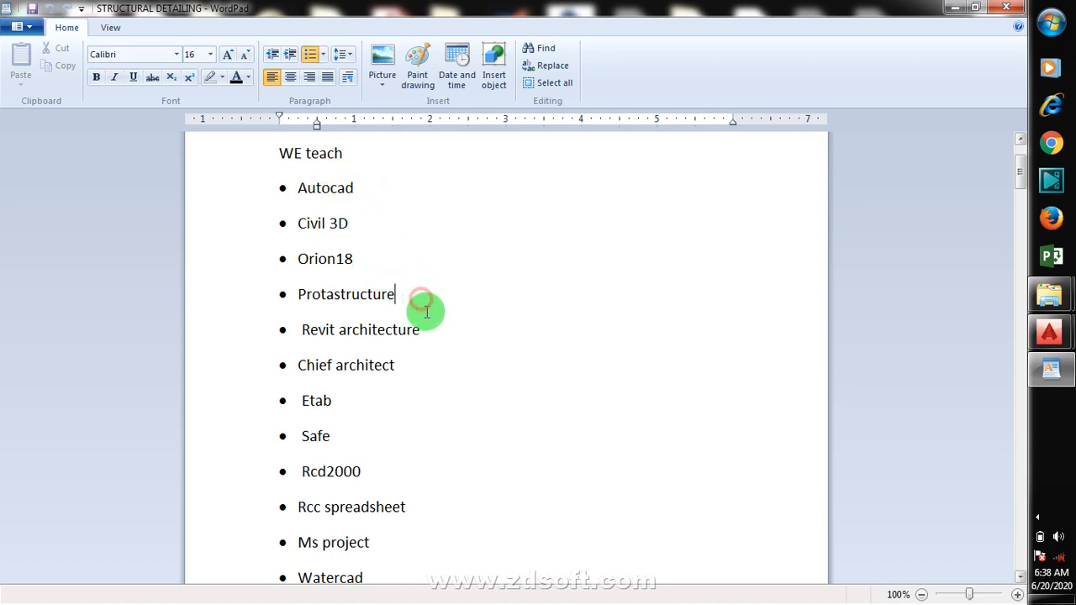
click(430, 328)
click(420, 366)
scroll(440, 344, down, 2)
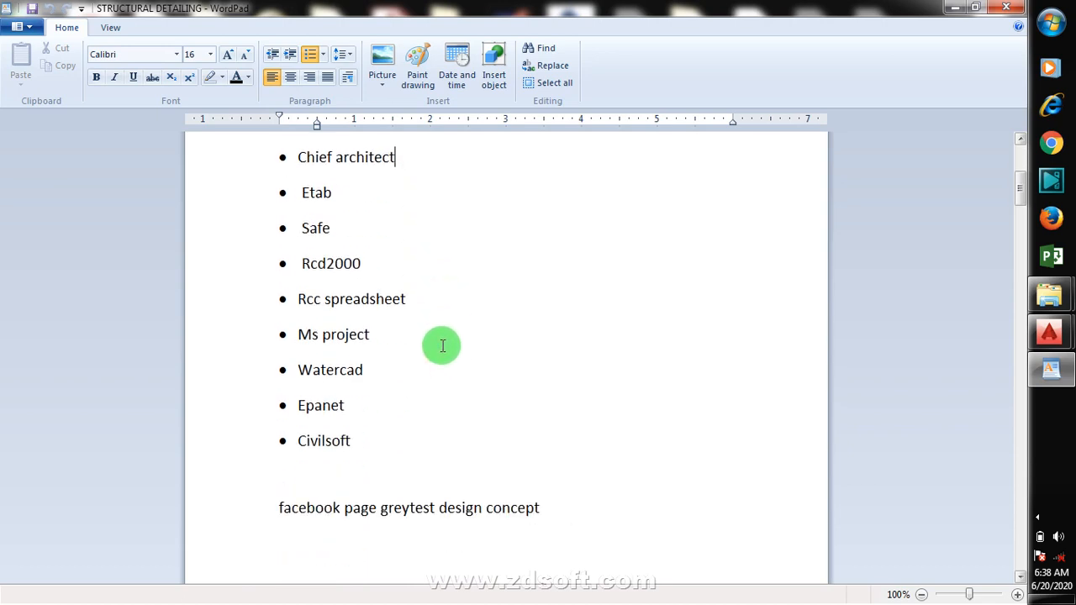
scroll(417, 269, up, 1)
scroll(416, 269, up, 1)
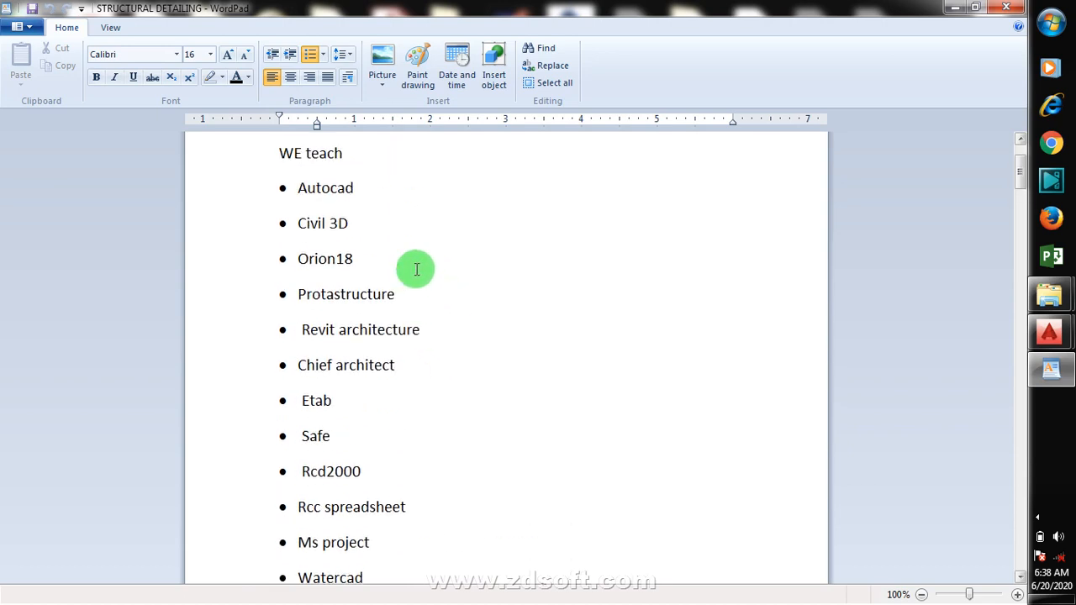
scroll(416, 269, down, 1)
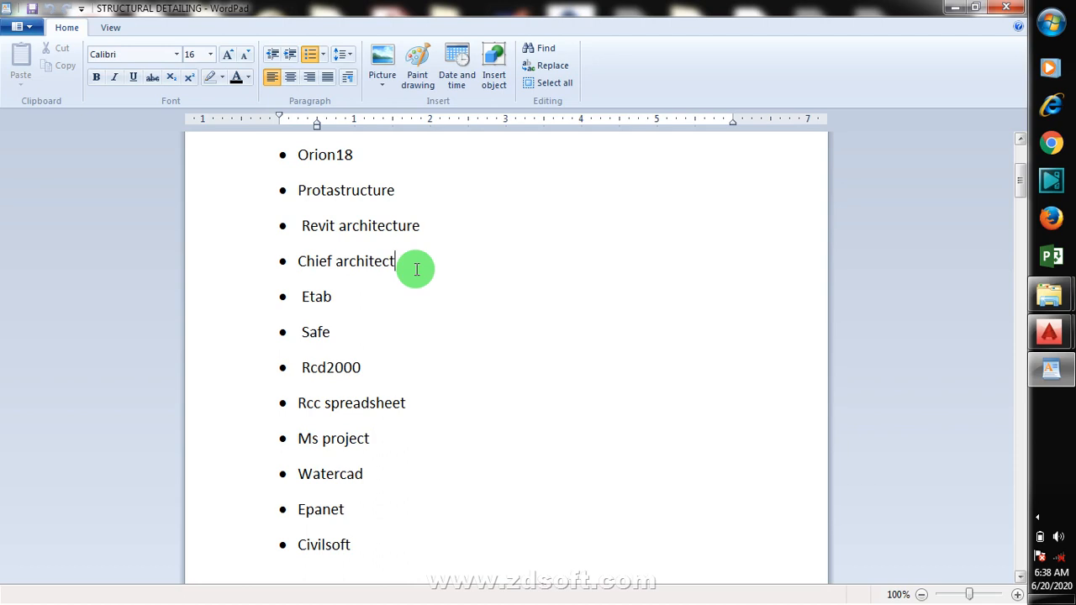
click(416, 268)
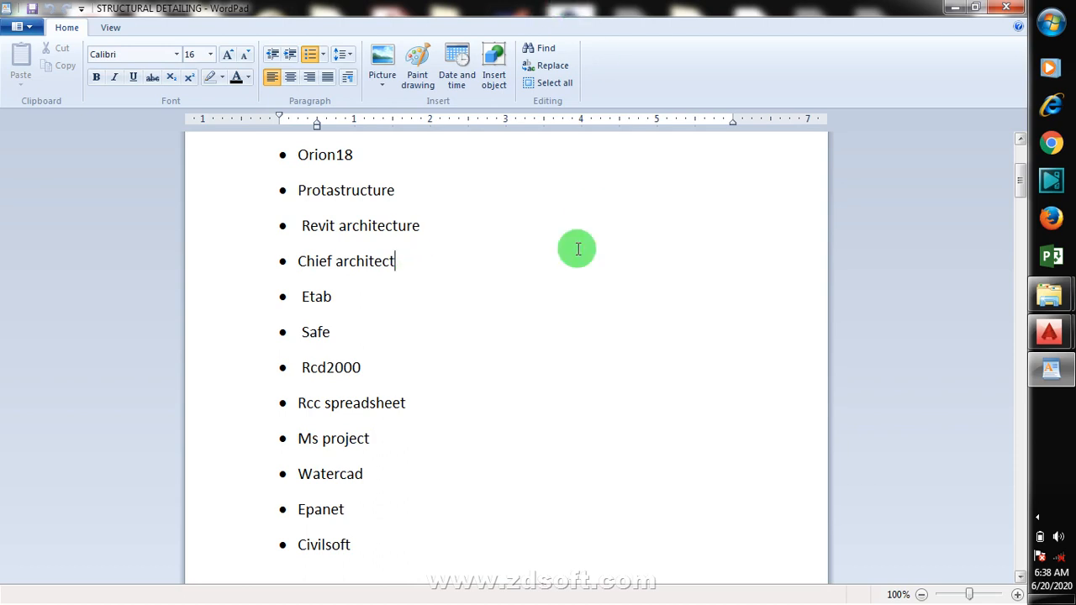
scroll(519, 286, down, 2)
scroll(499, 284, up, 1)
scroll(500, 283, up, 5)
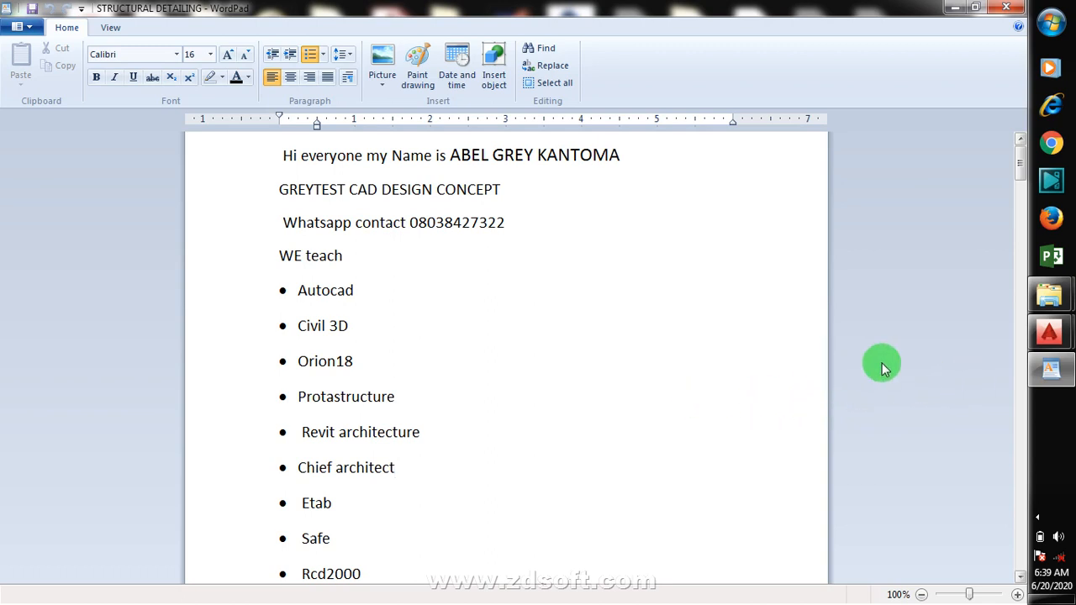
- Switch to the mr jpp.dwg drawing in AutoCAD Civil 3D and maximize its window
mouse_move(1050, 338)
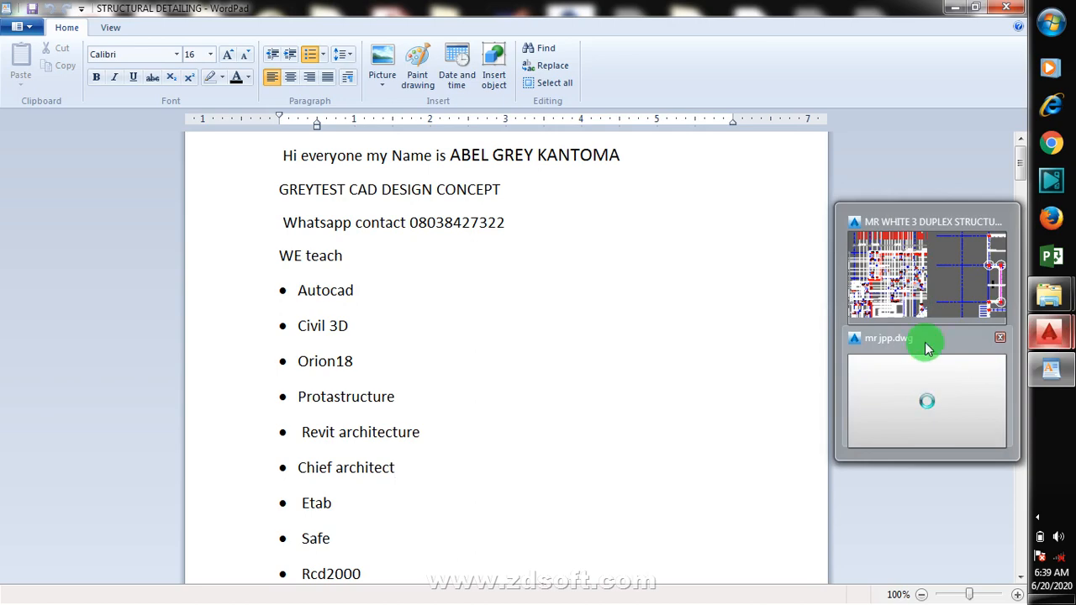
click(935, 392)
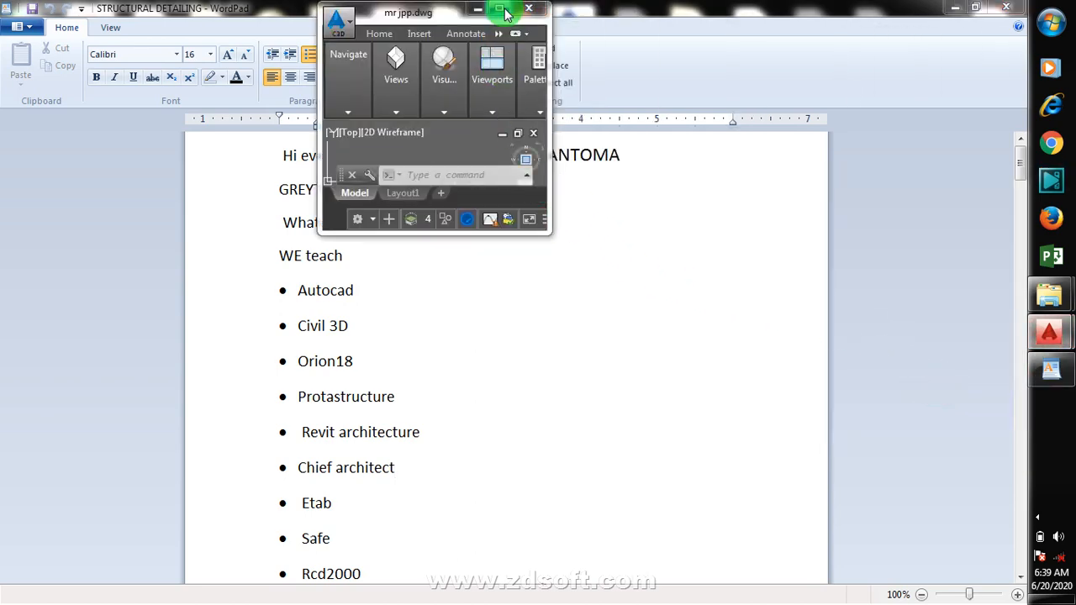
click(499, 9)
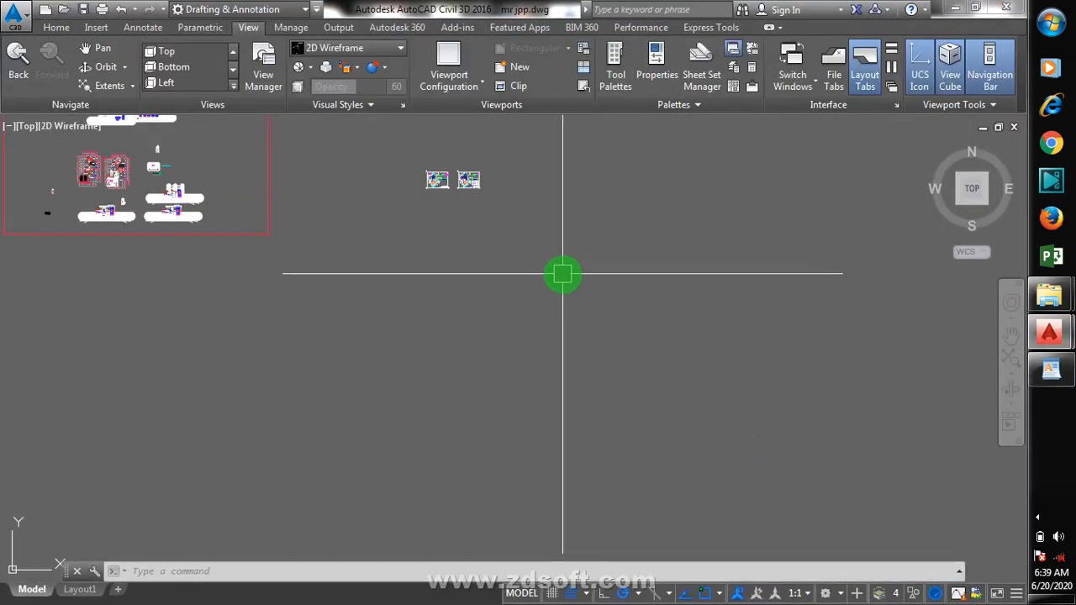
- Draw a vertical line in the empty area to the right of the existing drawings
scroll(577, 312, down, 3)
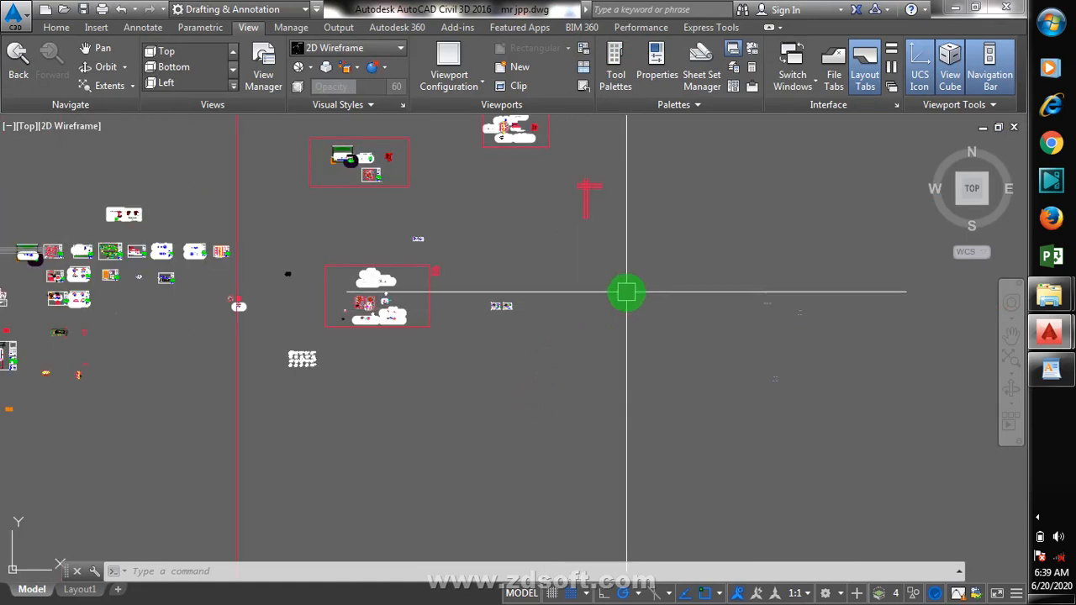
scroll(625, 293, up, 3)
scroll(593, 372, up, 2)
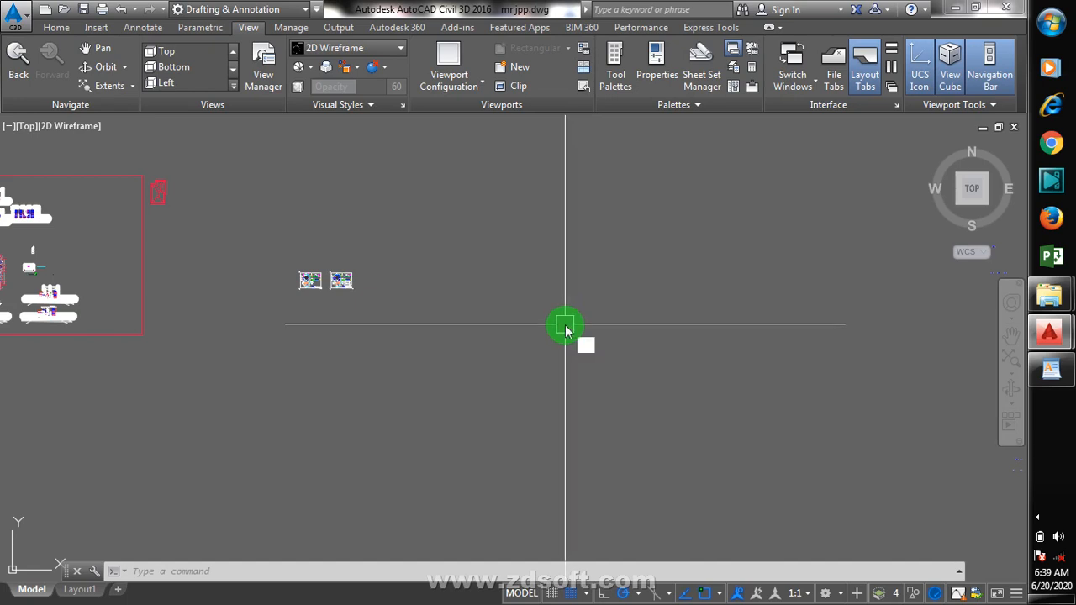
text(l)
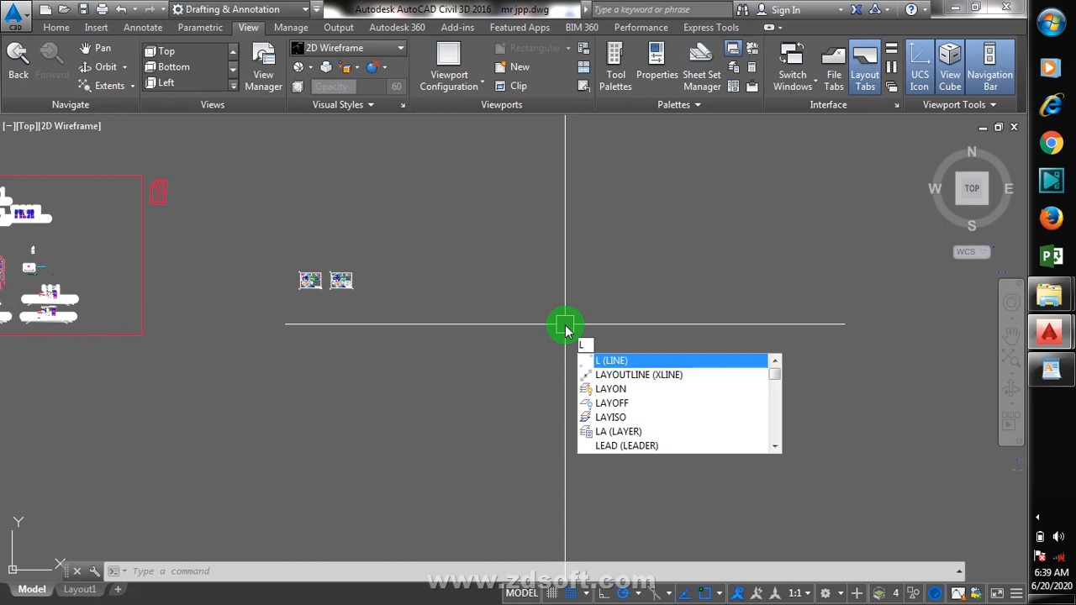
key(Return)
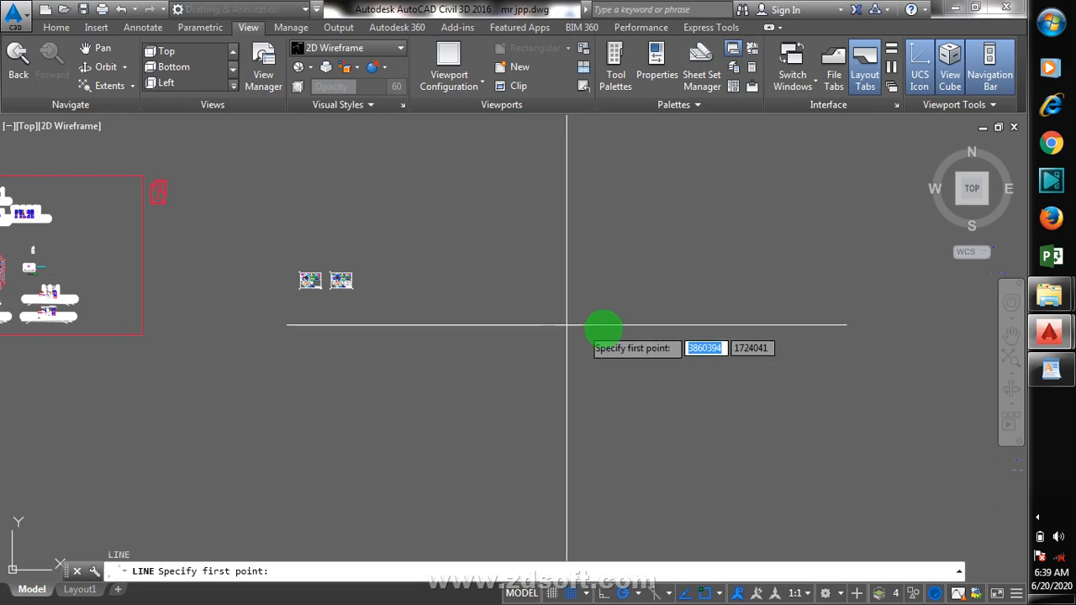
click(607, 267)
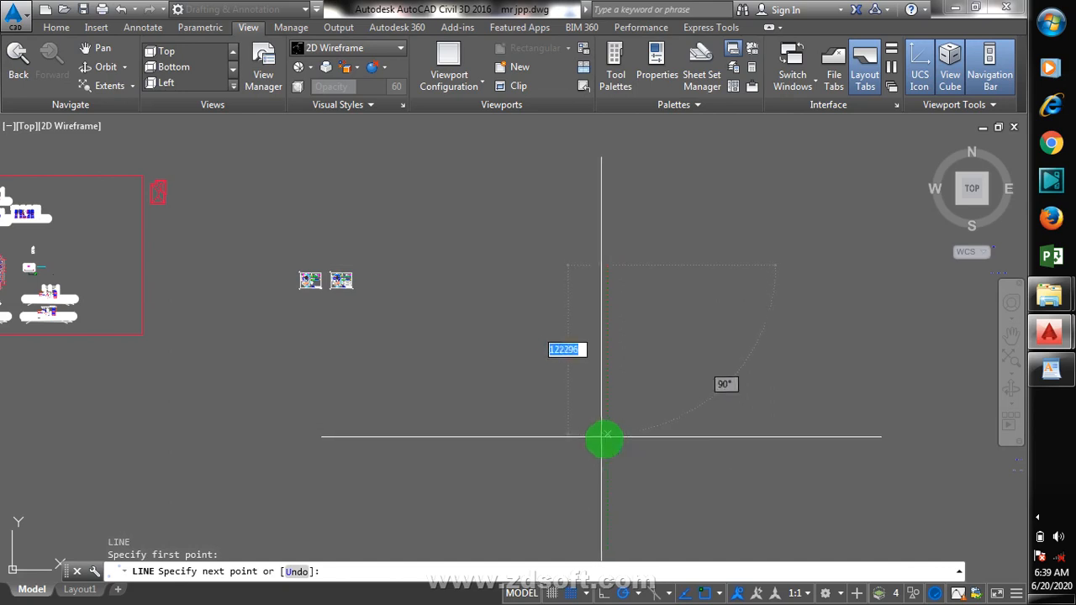
key(Escape)
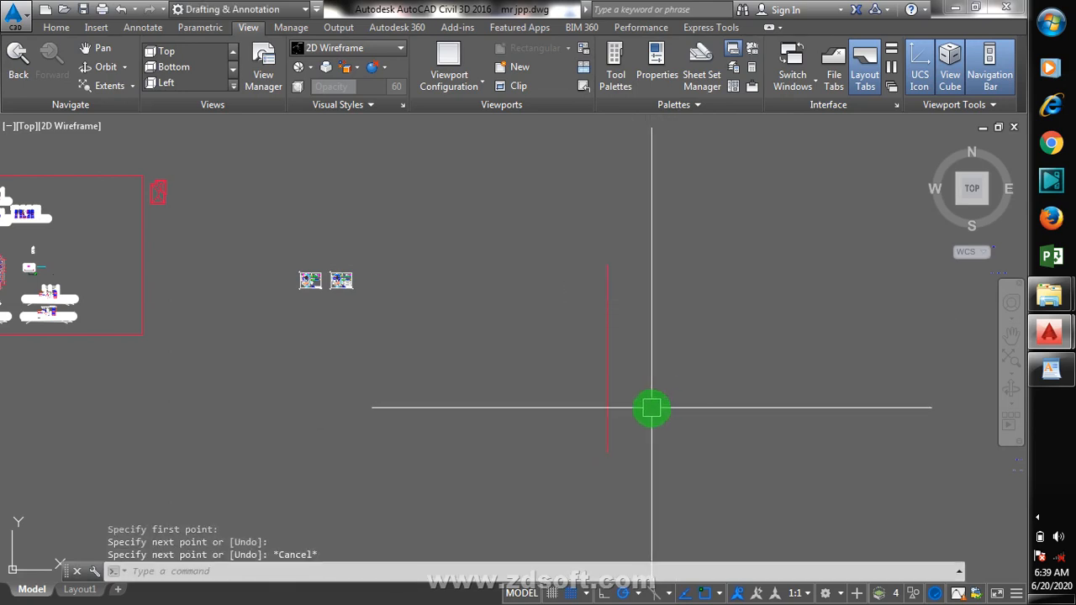
text(o)
key(Return)
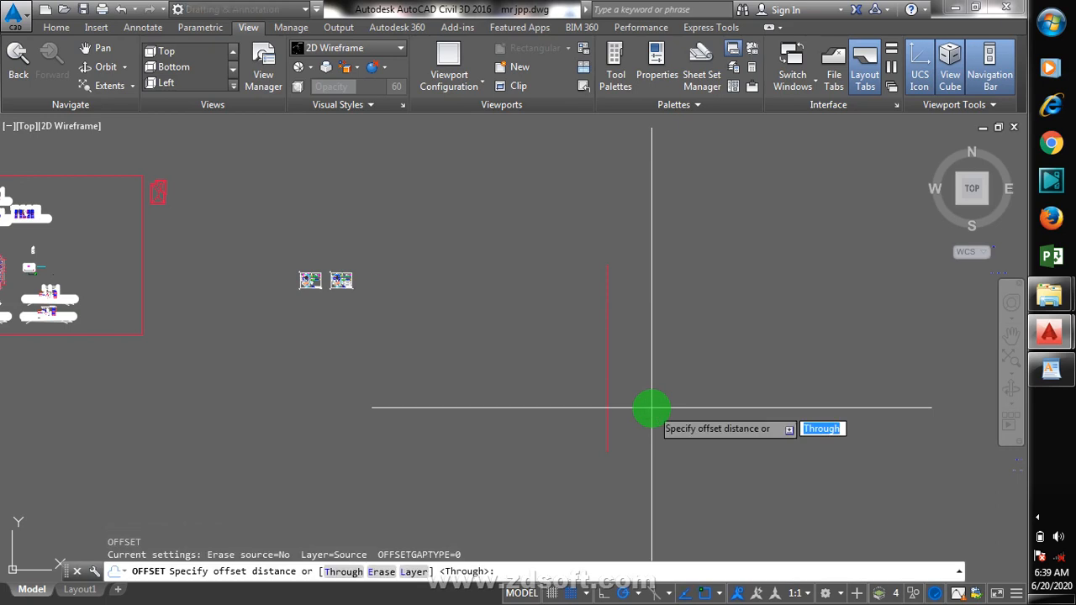
key(Escape)
key(Escape)
key(Escape)
key(Escape)
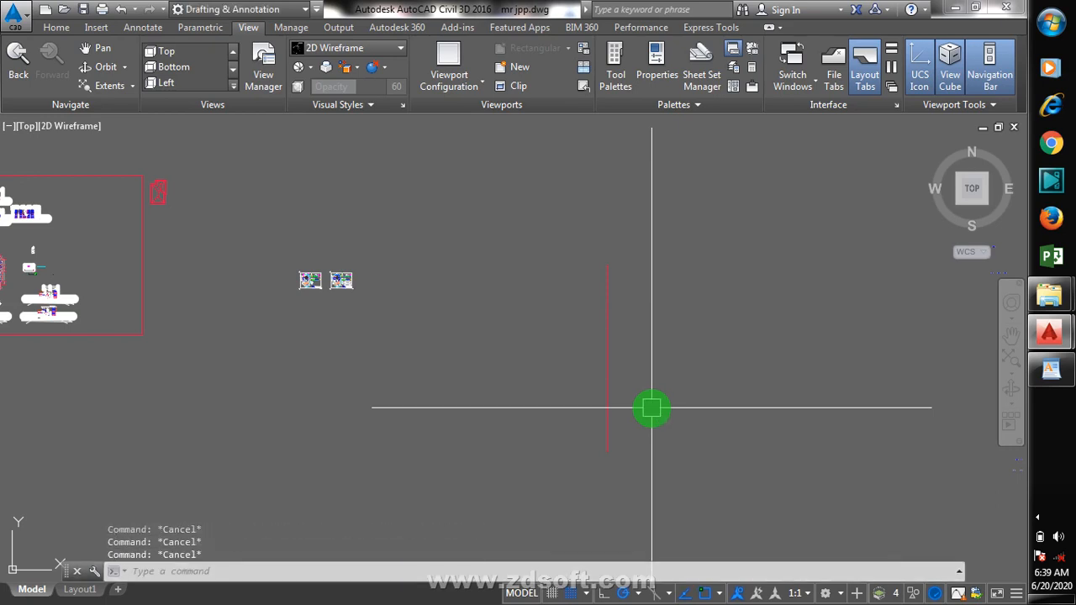
- Draw a long horizontal line crossing the vertical line near its upper end
text(l)
key(Return)
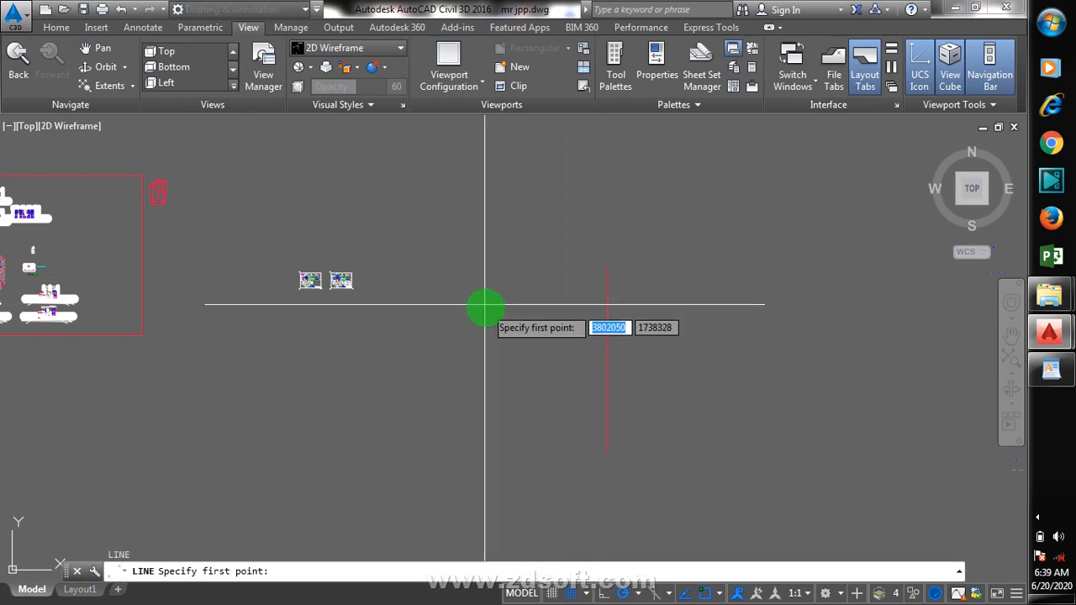
click(496, 309)
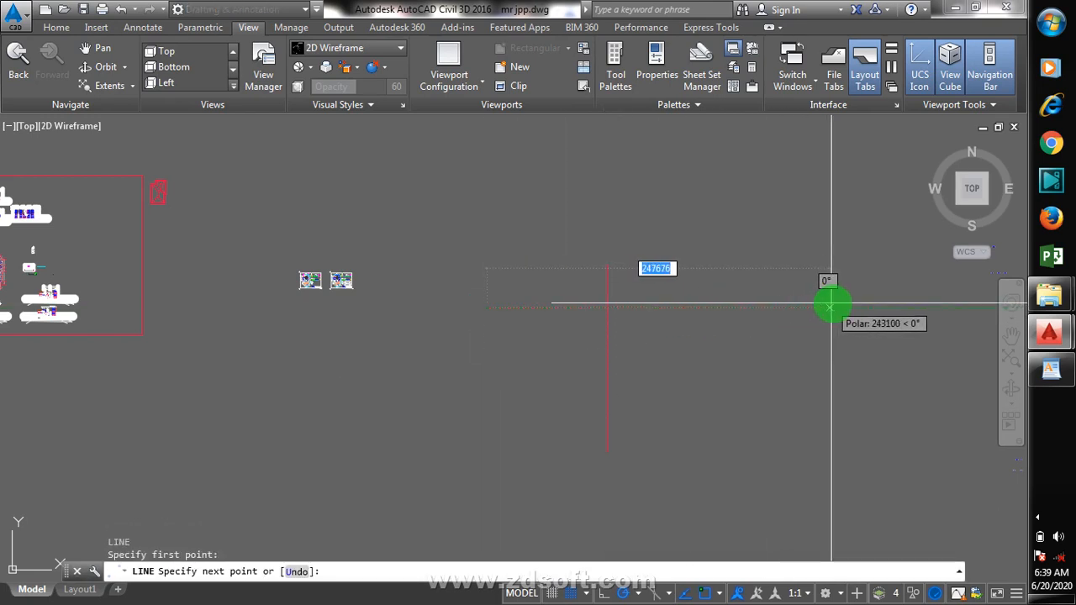
click(861, 306)
key(Escape)
key(Escape)
key(Escape)
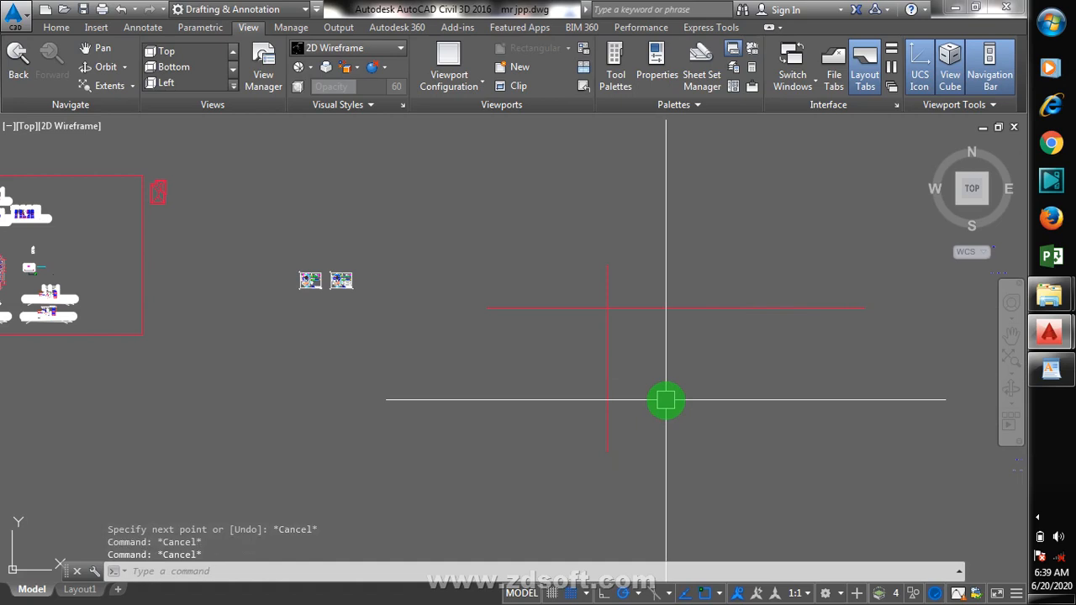
- Offset the vertical line 6230 to its right
text(o)
key(Return)
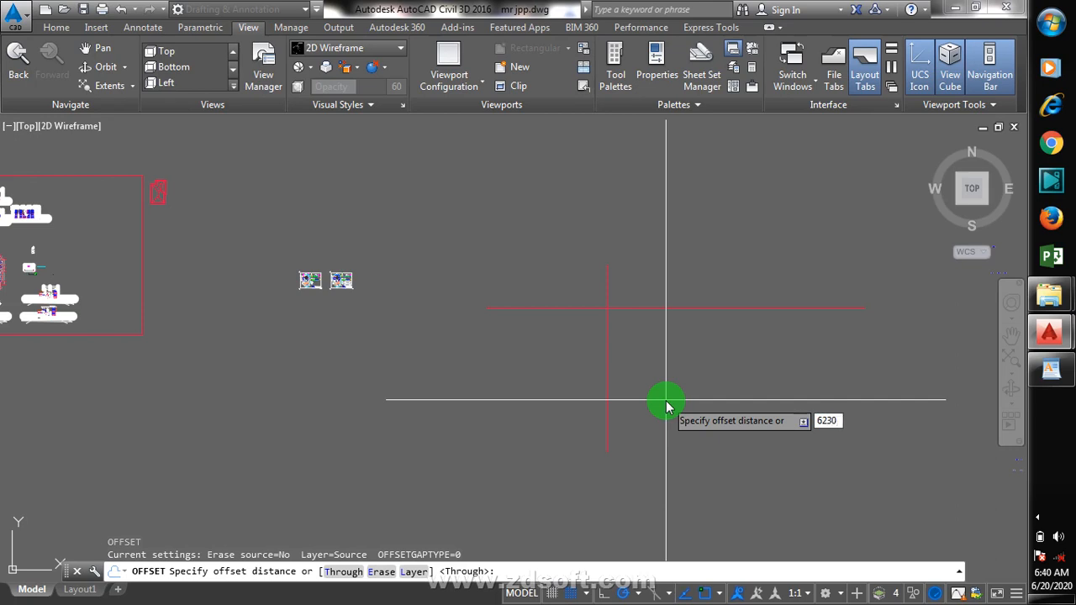
key(Return)
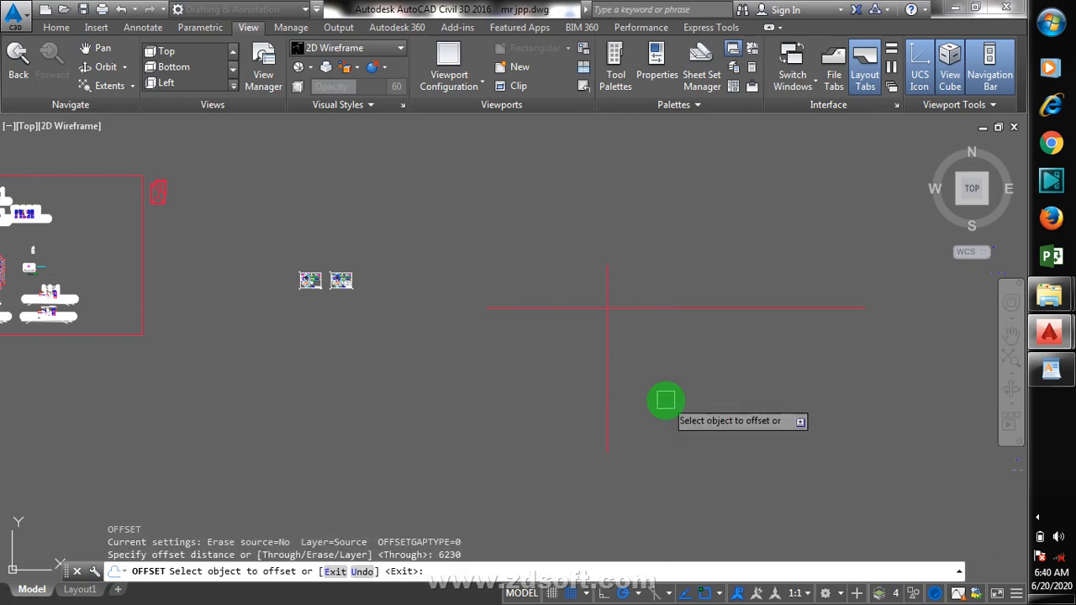
click(609, 350)
click(768, 365)
scroll(644, 300, up, 4)
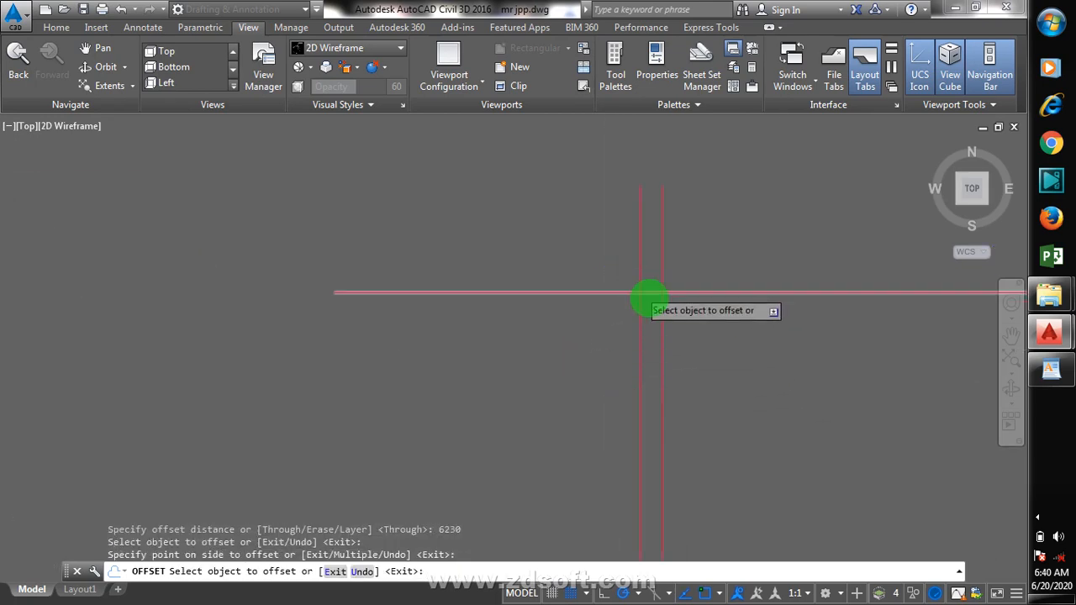
key(Return)
- Offset the horizontal line 3230 downward
key(Return)
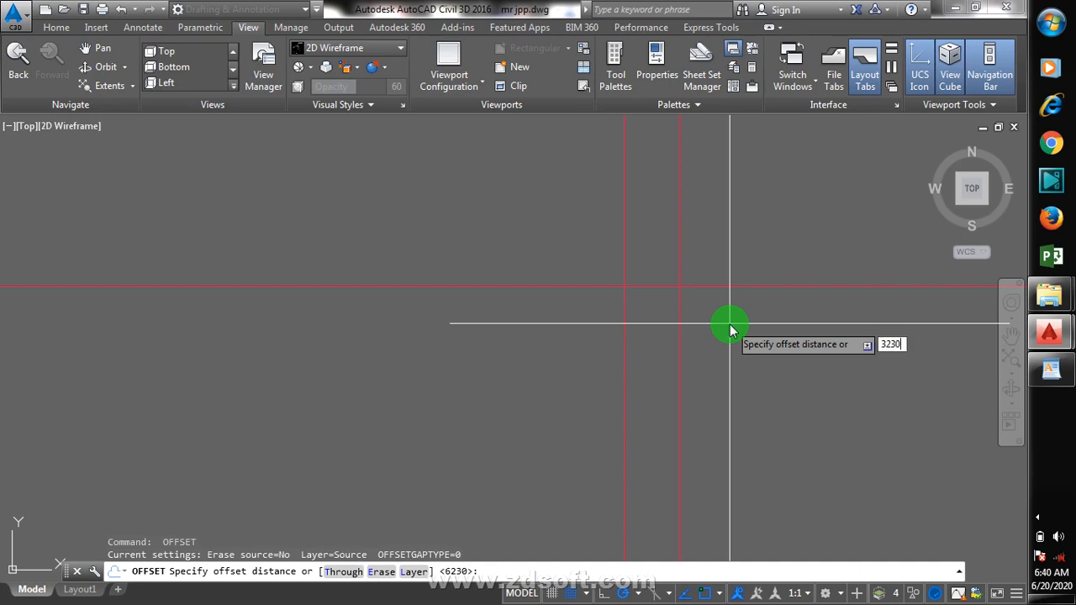
key(Return)
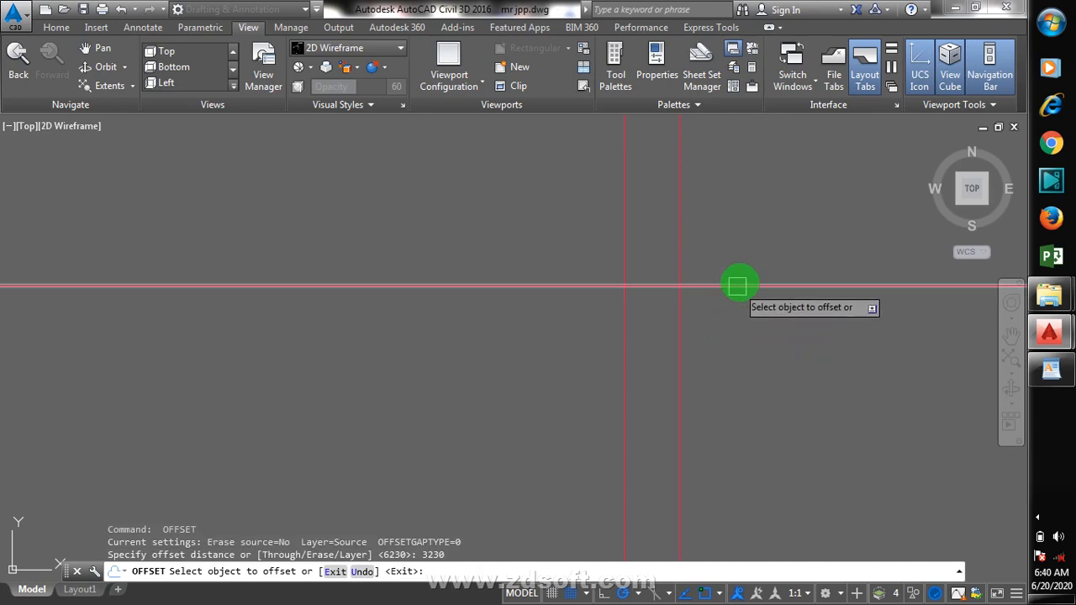
click(752, 289)
click(753, 324)
scroll(738, 359, down, 3)
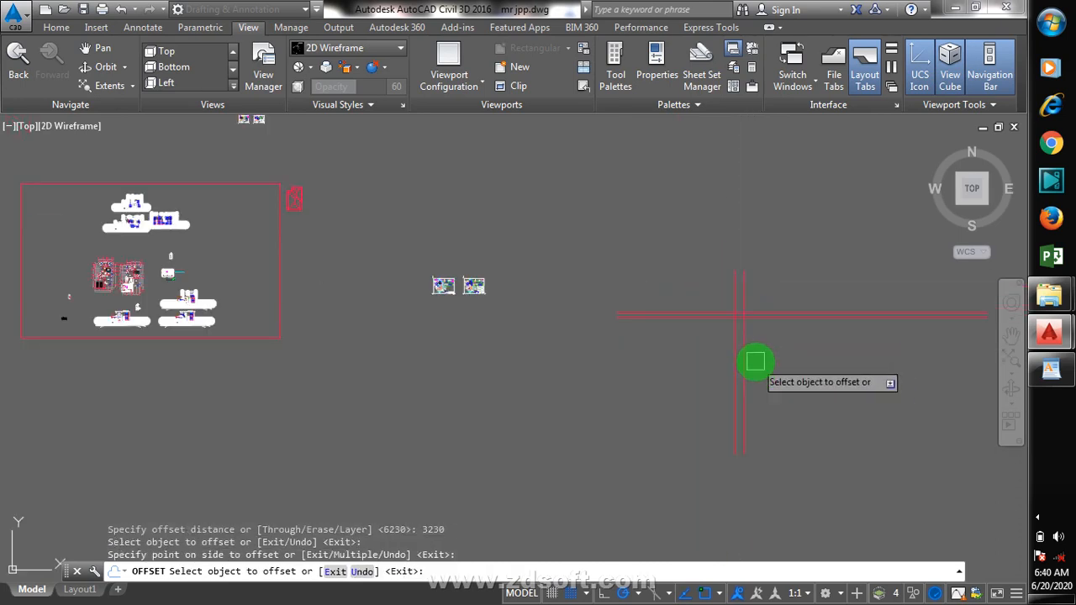
scroll(656, 361, up, 2)
scroll(751, 320, up, 2)
scroll(543, 347, up, 3)
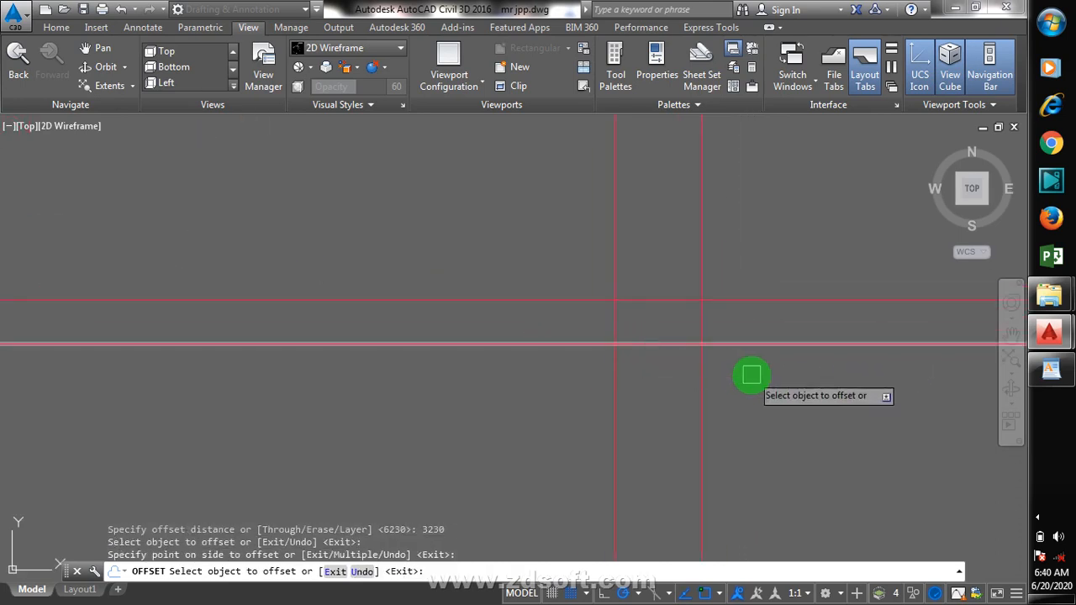
key(Escape)
key(Escape)
key(Escape)
key(Escape)
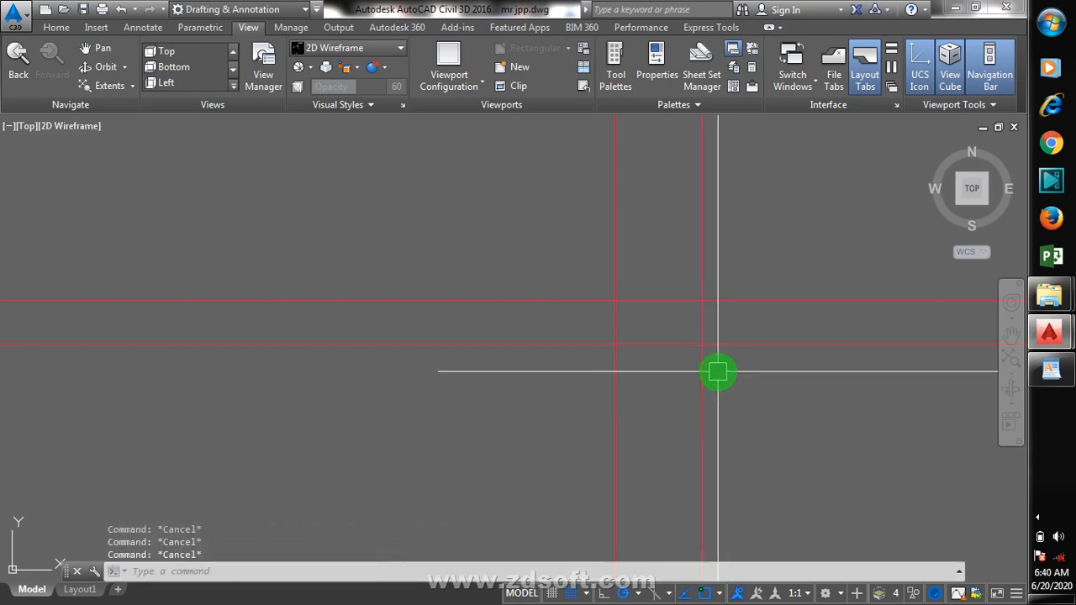
- Offset the left vertical line 3115 to its right, placing a middle vertical line between the two outer ones
key(Return)
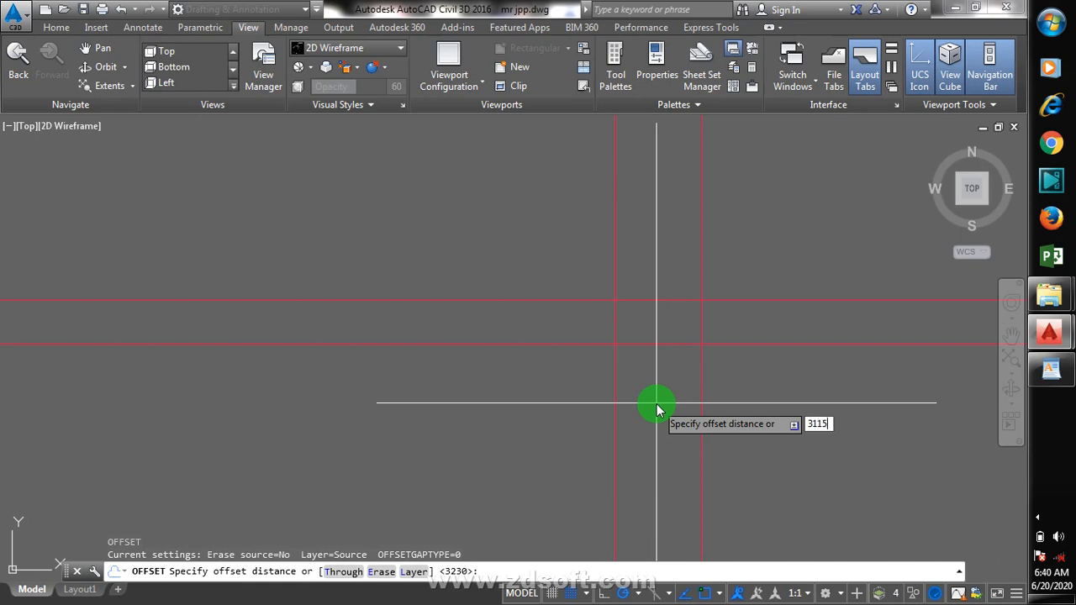
key(Return)
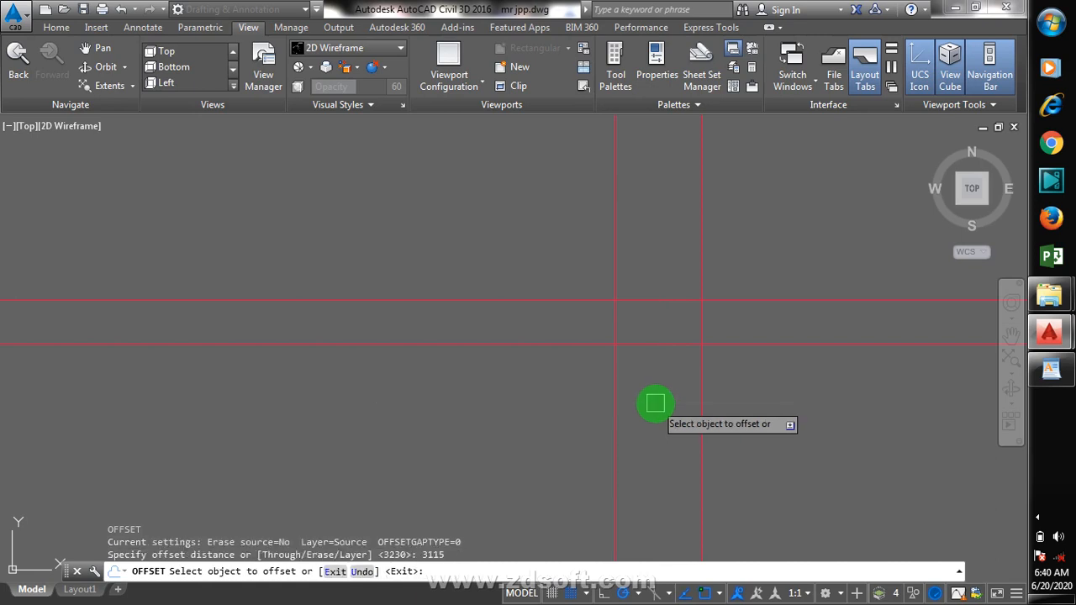
click(617, 382)
click(761, 373)
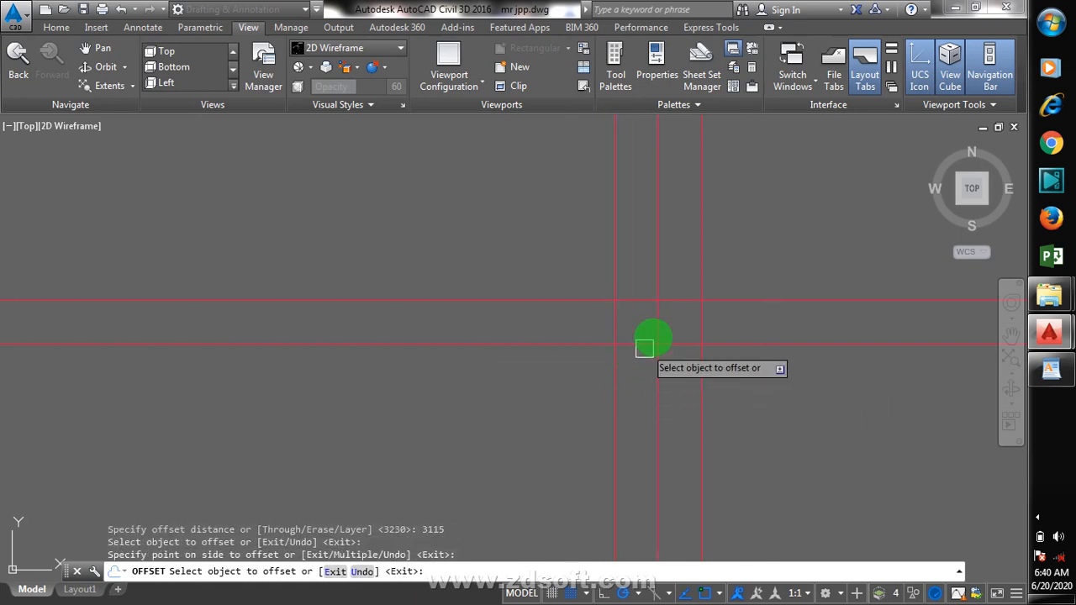
key(Escape)
key(Escape)
key(Escape)
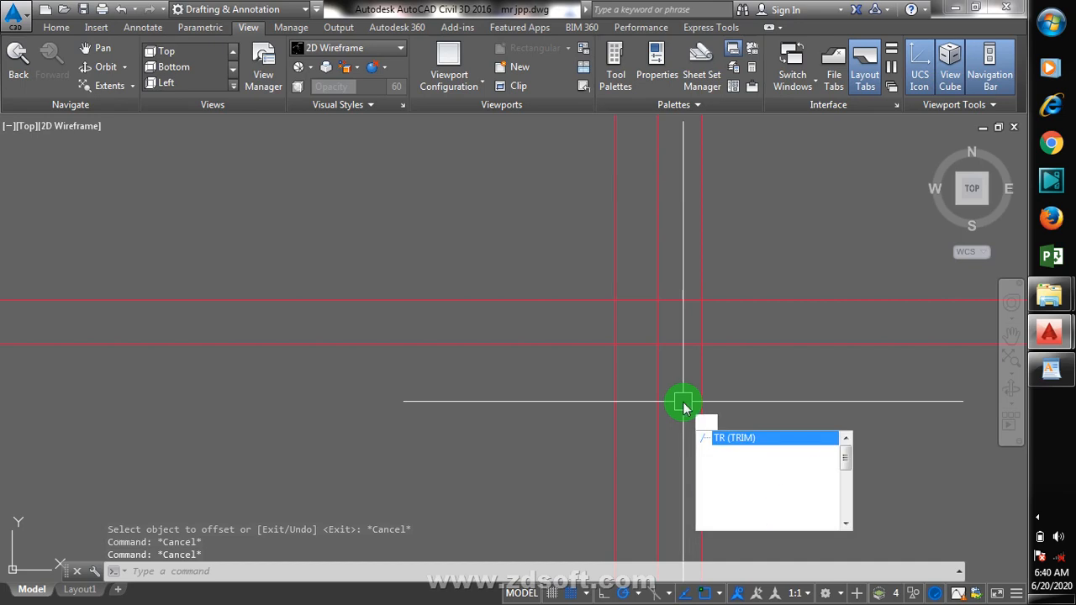
- Trim the three vertical lines below the lower horizontal line, using all objects as cutting edges
key(Return)
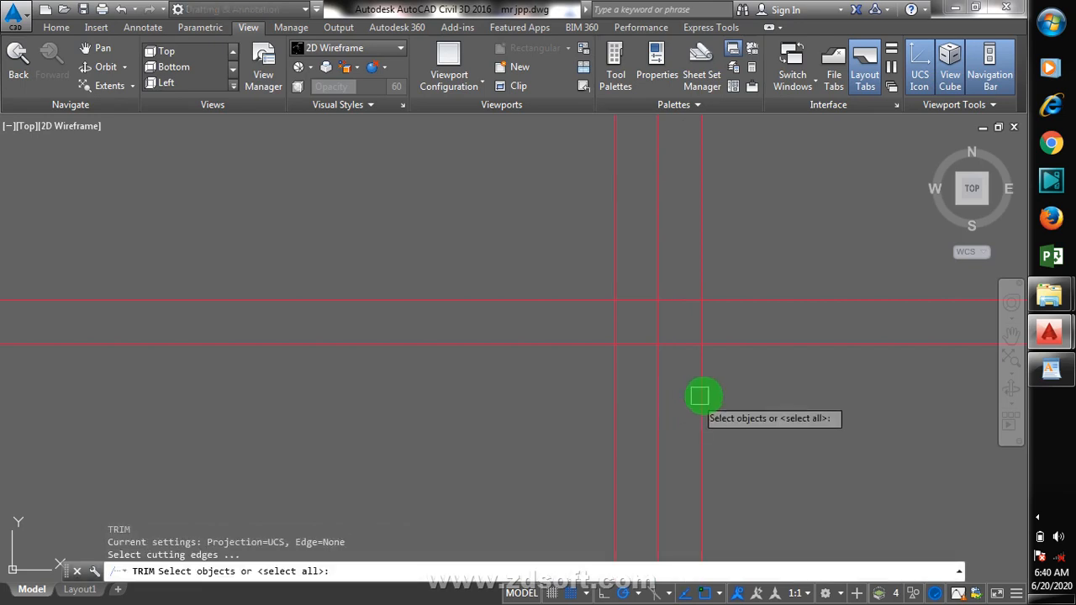
key(Return)
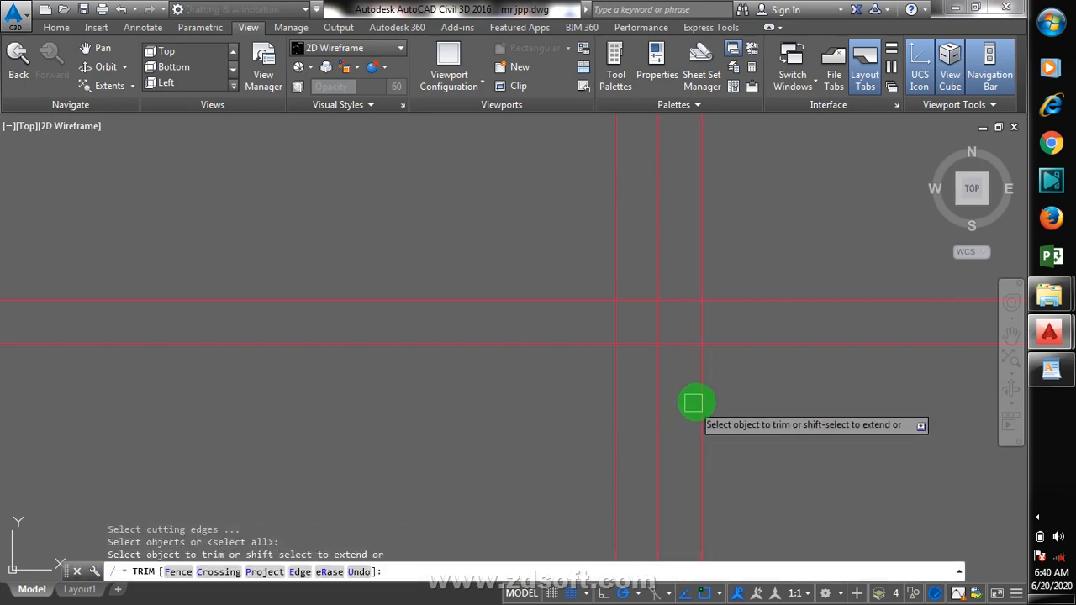
click(700, 407)
click(656, 404)
click(617, 396)
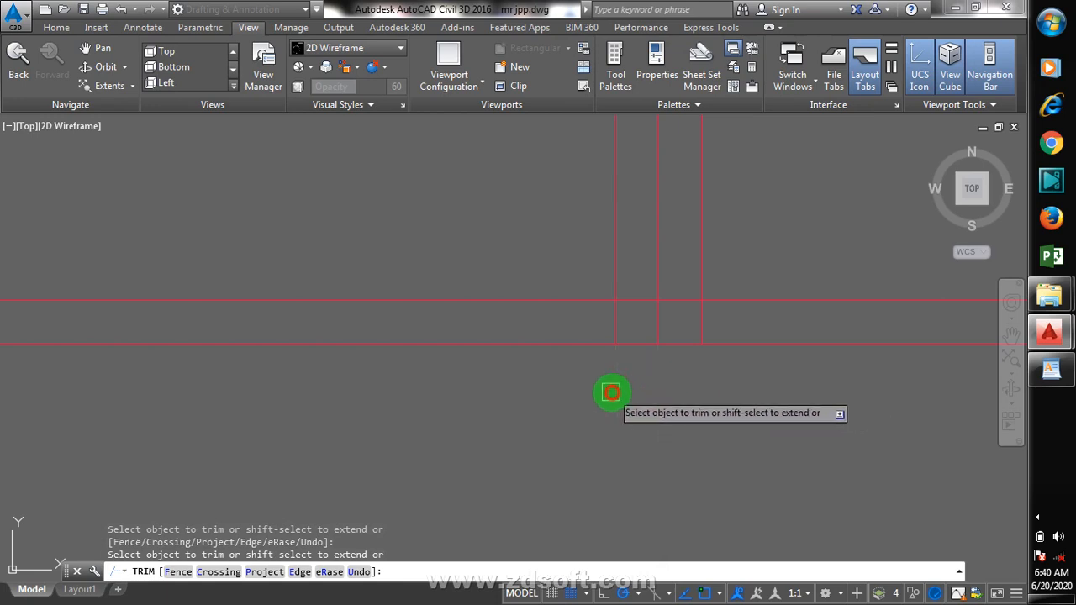
- Trim the parts of both horizontal lines that extend beyond the left and right vertical lines
click(561, 344)
click(560, 300)
click(805, 306)
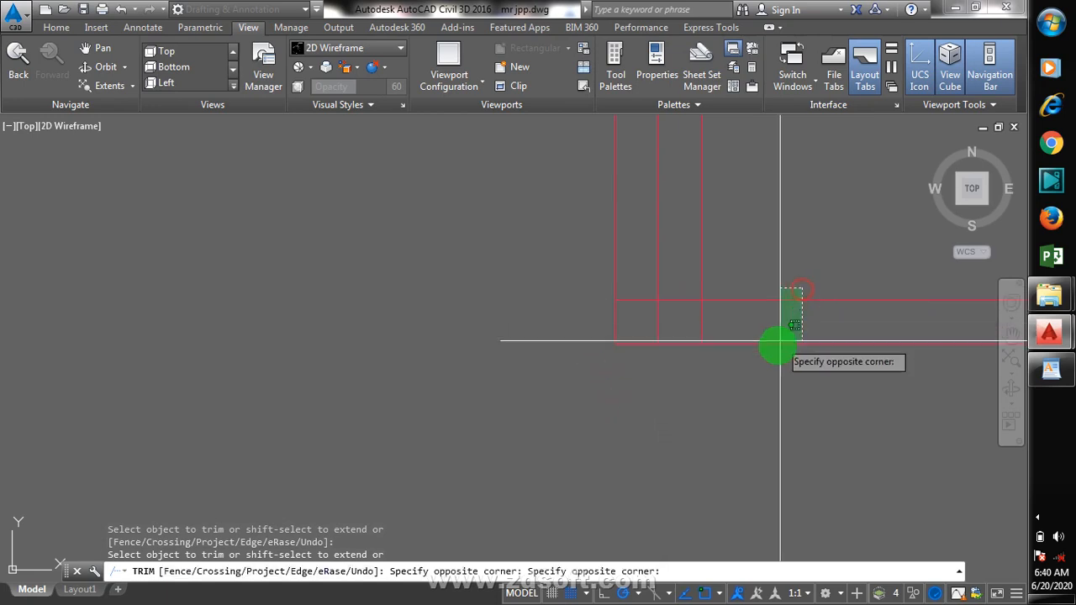
click(774, 343)
- Trim the three vertical lines above the upper horizontal line, leaving a rectangle divided into two bays
click(703, 247)
click(659, 245)
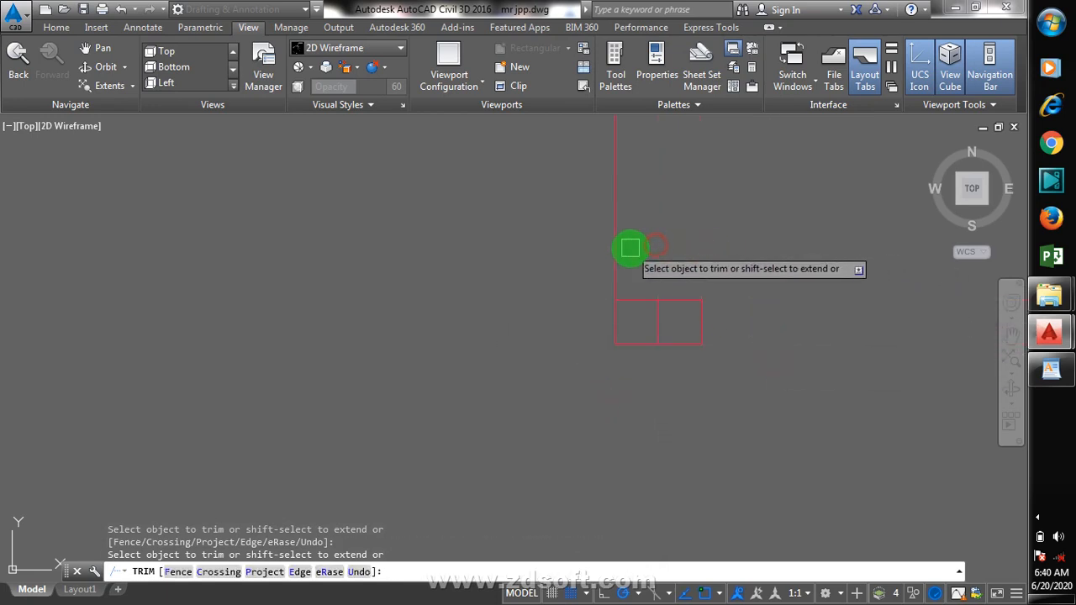
click(619, 245)
key(Escape)
scroll(690, 323, up, 4)
scroll(690, 324, up, 2)
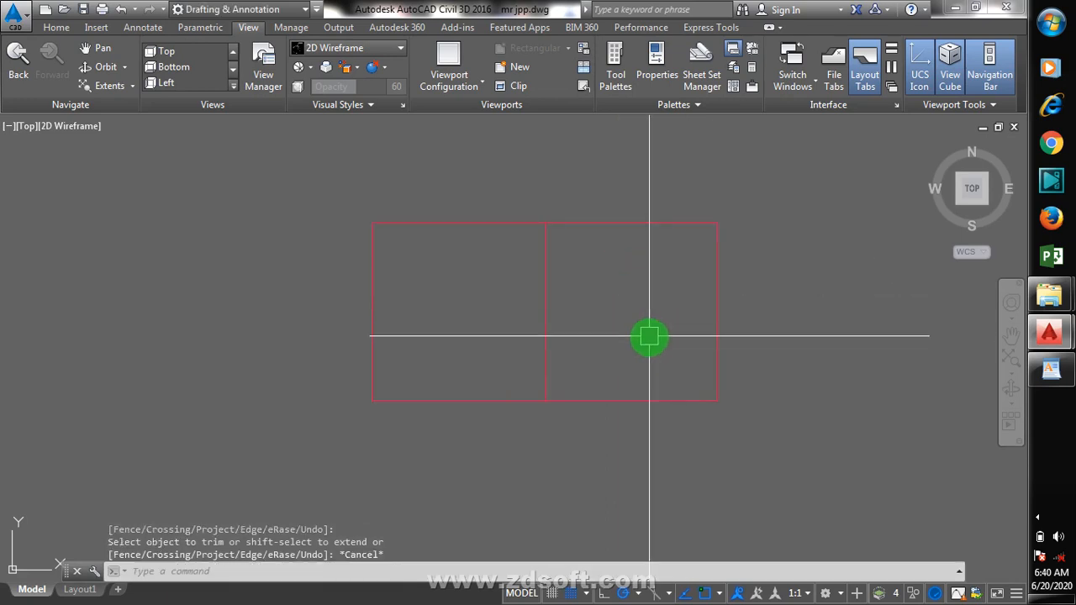
- Offset the right edge of the rectangle 115 to both its inner and outer sides
text(o)
key(Return)
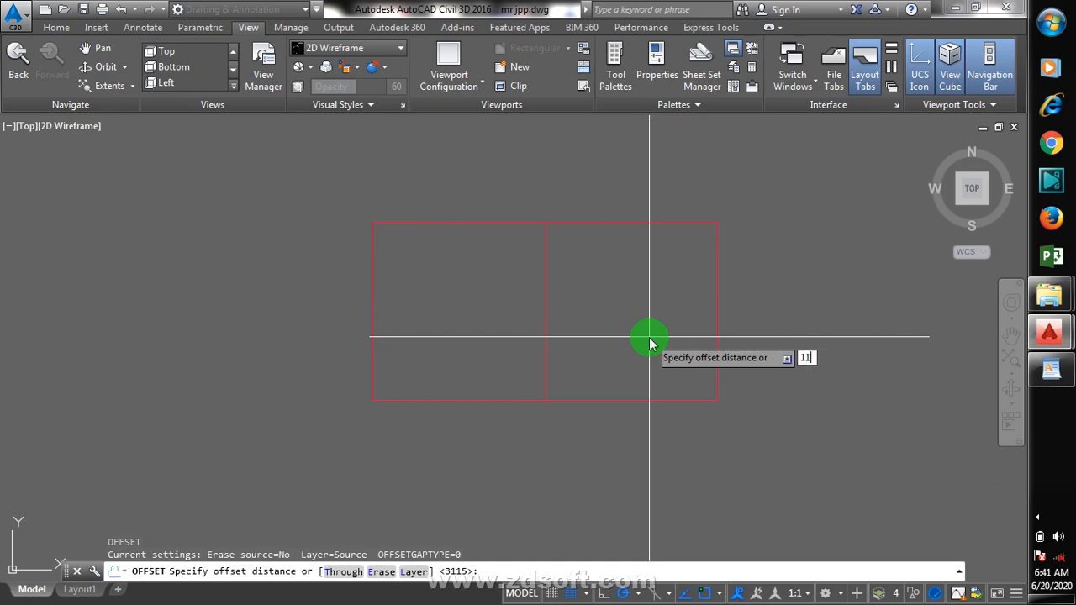
key(Return)
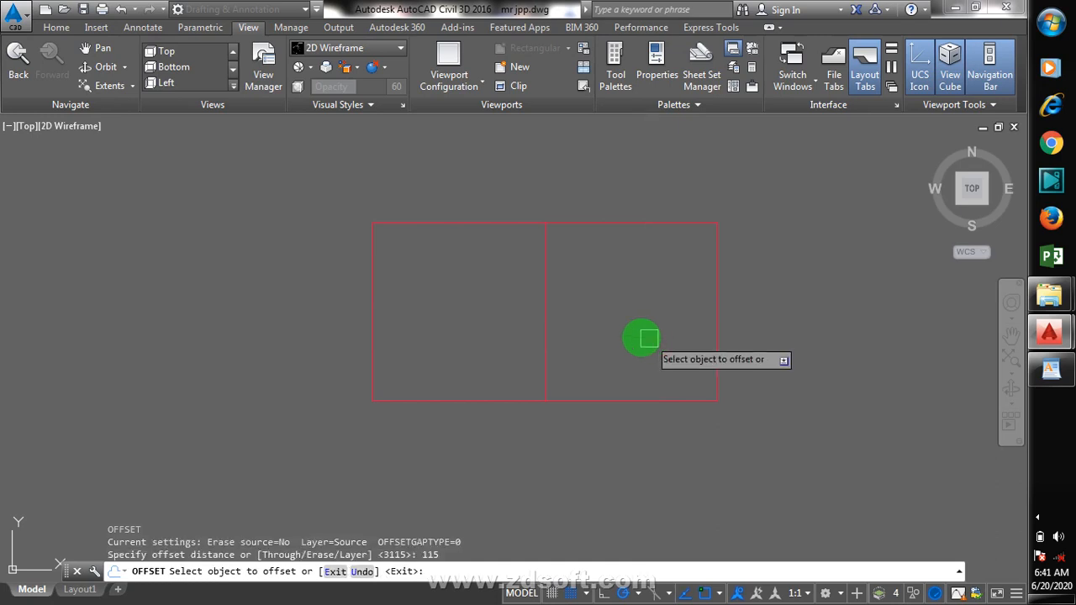
scroll(768, 269, up, 2)
click(679, 319)
click(614, 324)
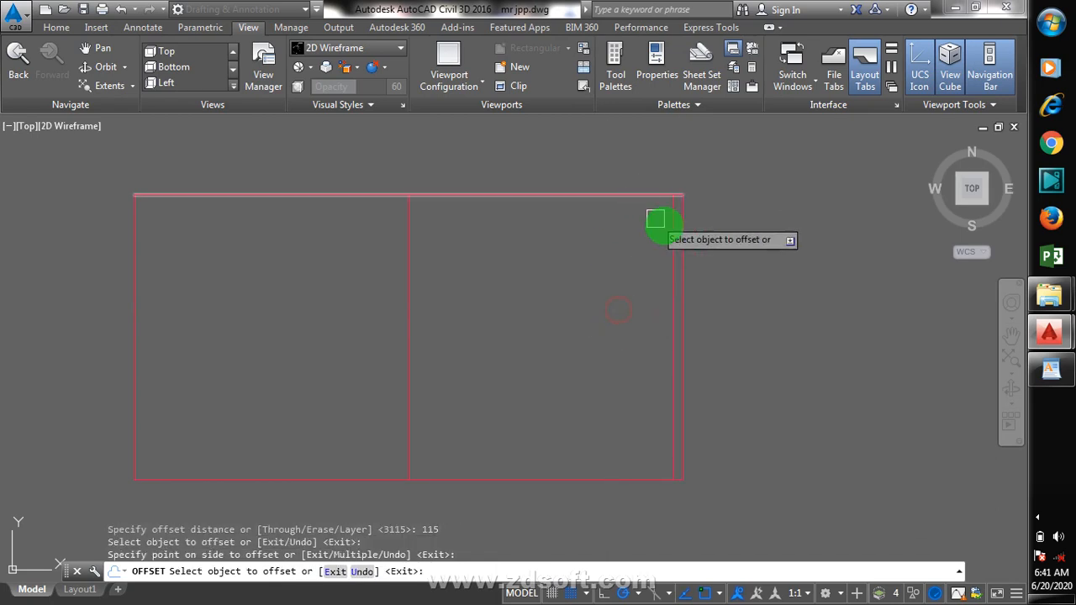
click(683, 265)
click(698, 265)
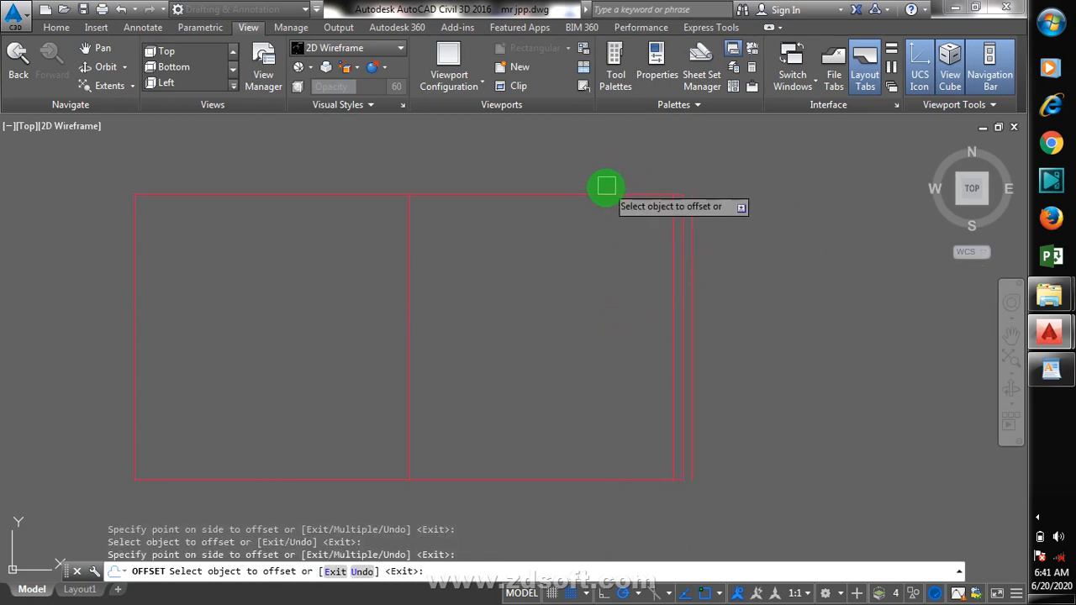
- Offset the rectangle's original top and left edges by 115 to both their inner and outer sides
click(599, 195)
click(624, 163)
click(555, 195)
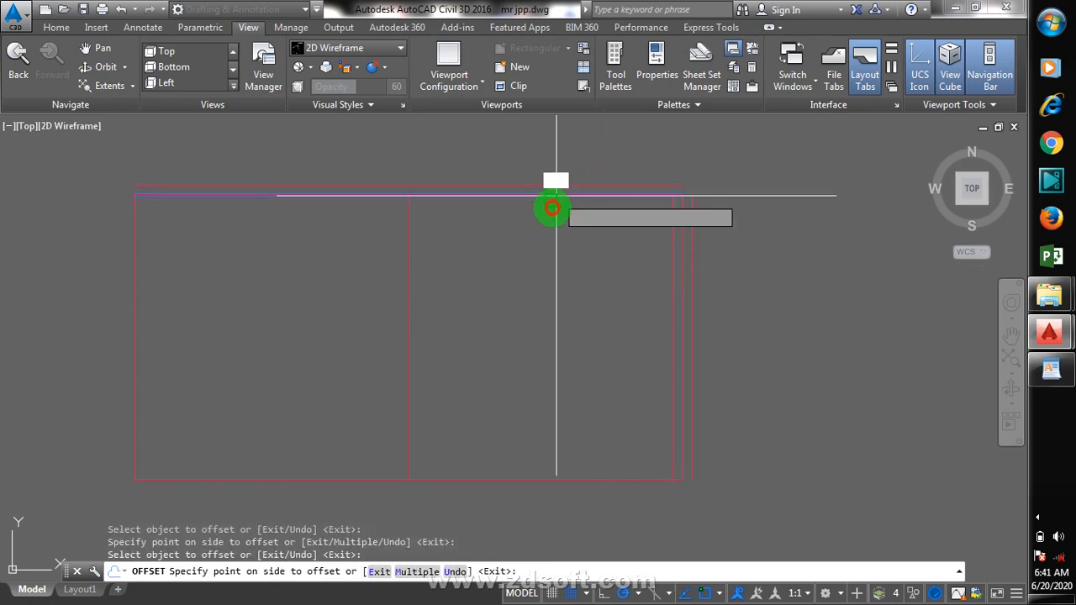
click(531, 236)
click(128, 280)
click(69, 270)
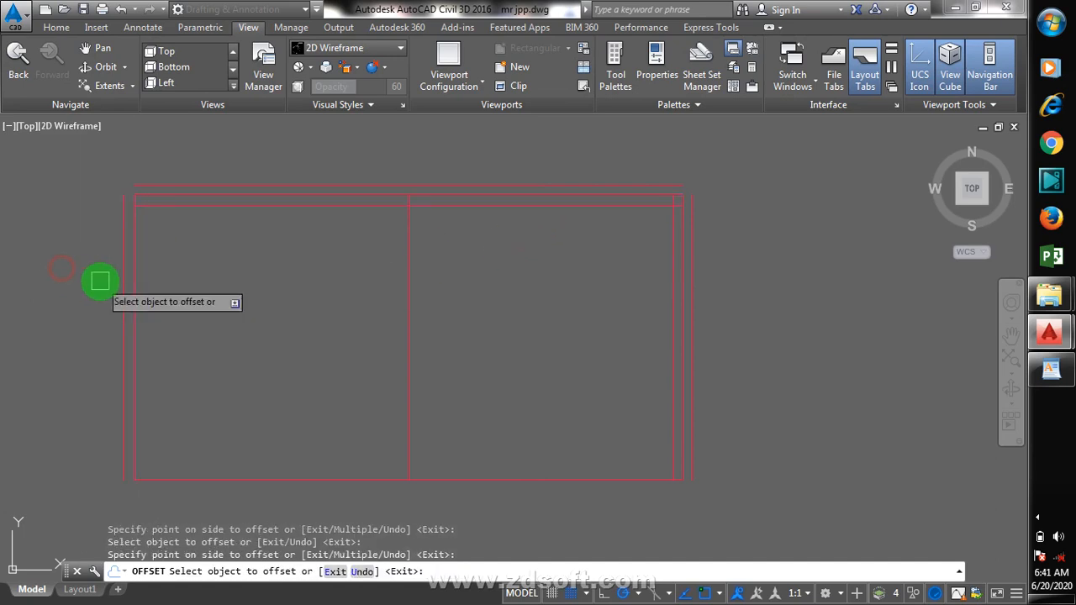
click(135, 296)
click(160, 308)
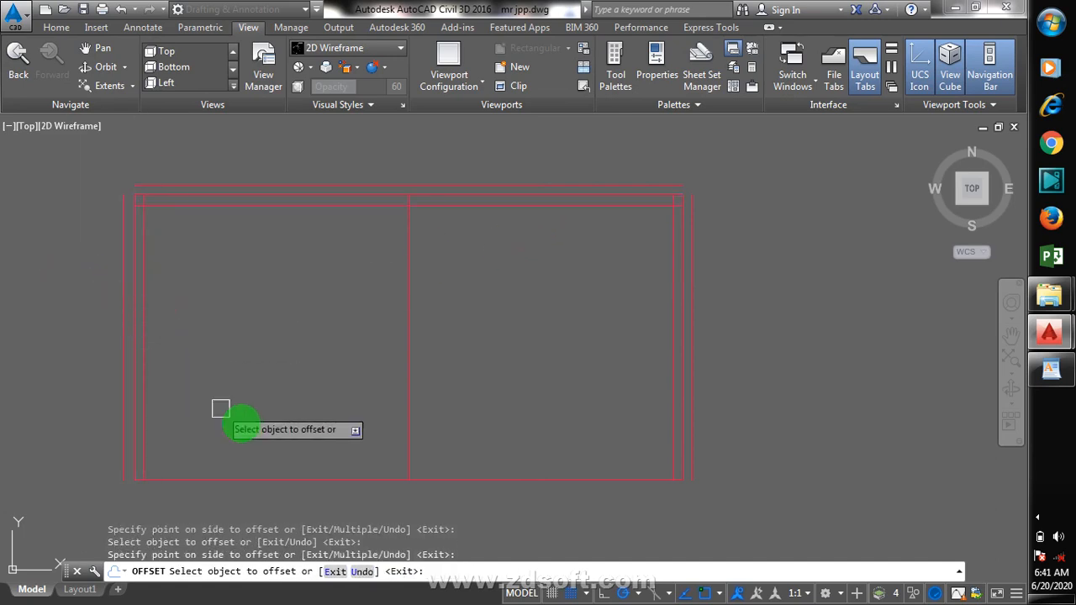
- Offset the rectangle's original bottom edge by 115, once inward and once outward
click(239, 480)
click(241, 489)
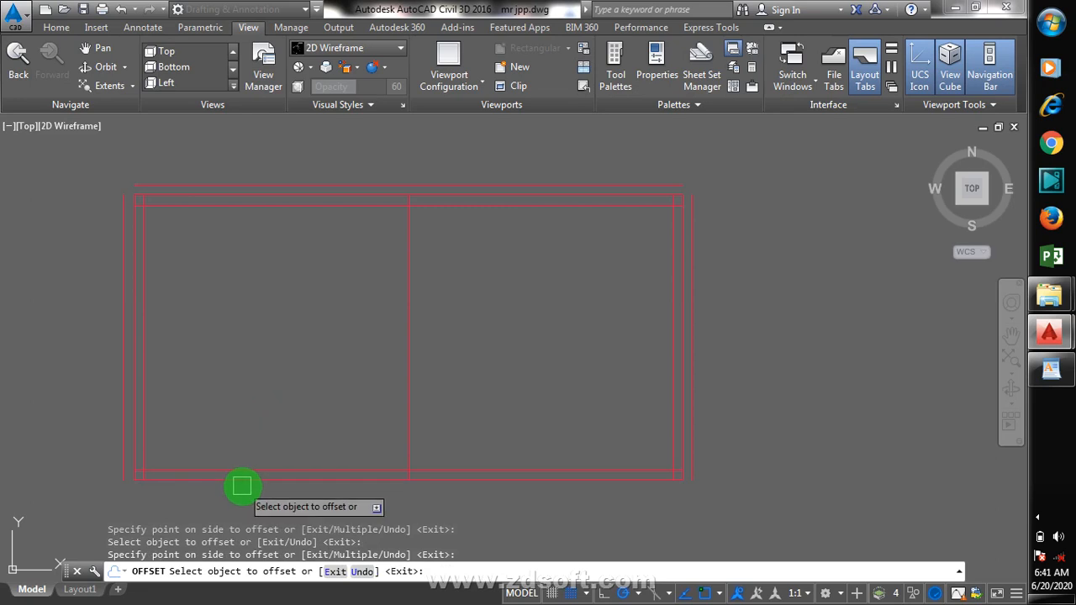
click(221, 488)
click(332, 439)
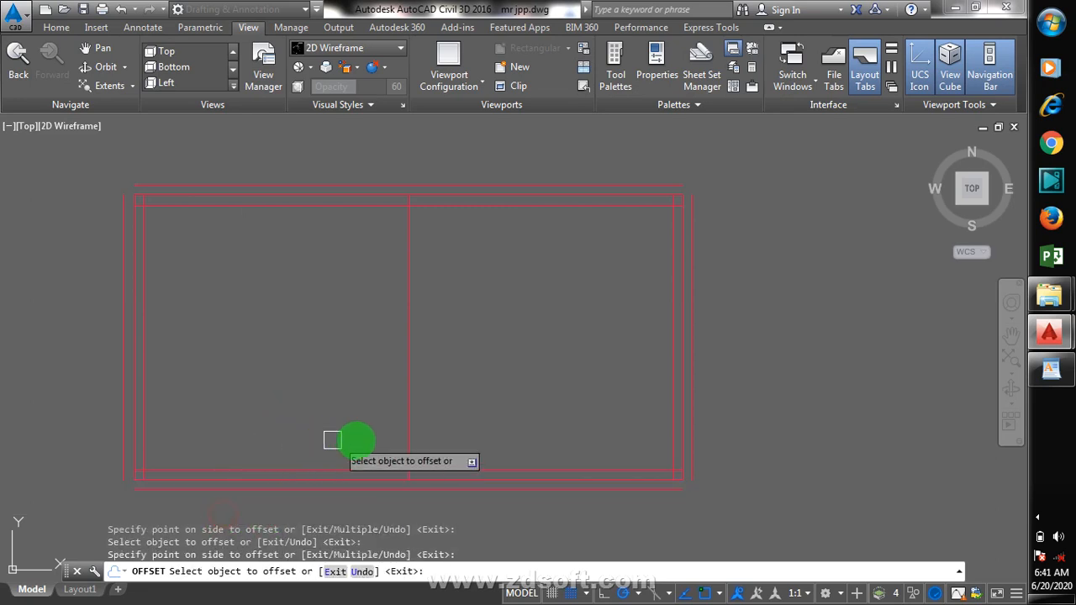
- Offset the middle vertical dividing line 115 to both its left and right, and end the Offset command
click(411, 394)
click(387, 411)
click(409, 413)
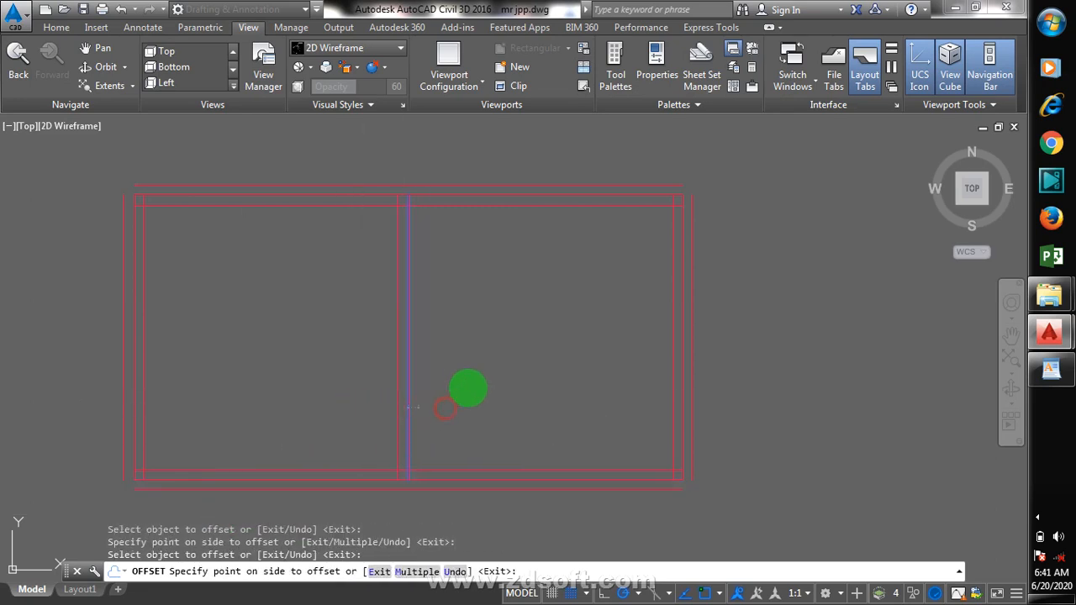
click(468, 389)
scroll(504, 369, down, 1)
scroll(451, 471, up, 1)
scroll(499, 372, down, 4)
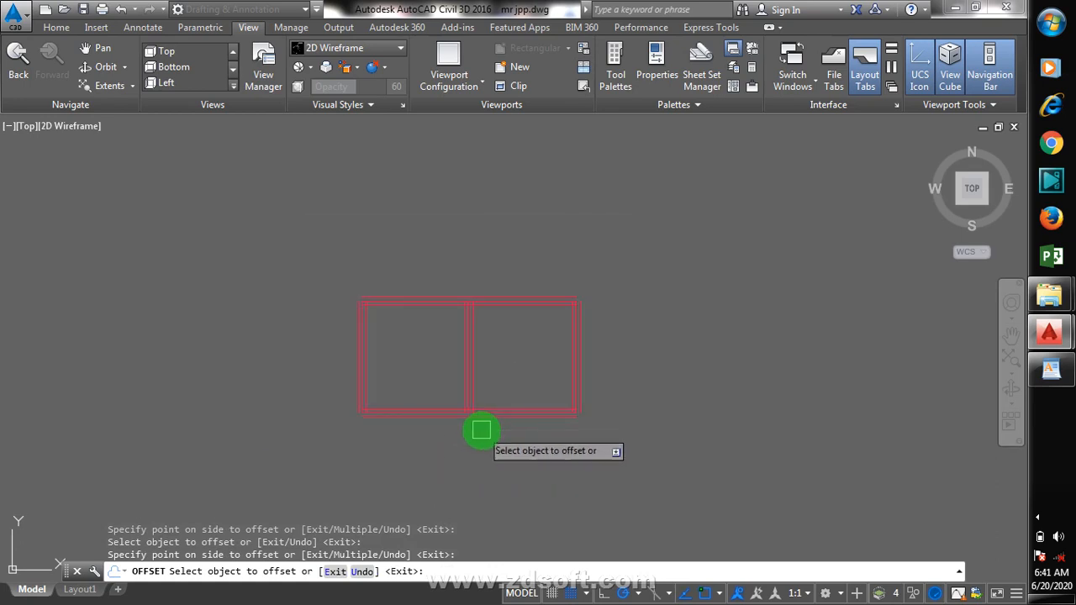
scroll(483, 422, up, 4)
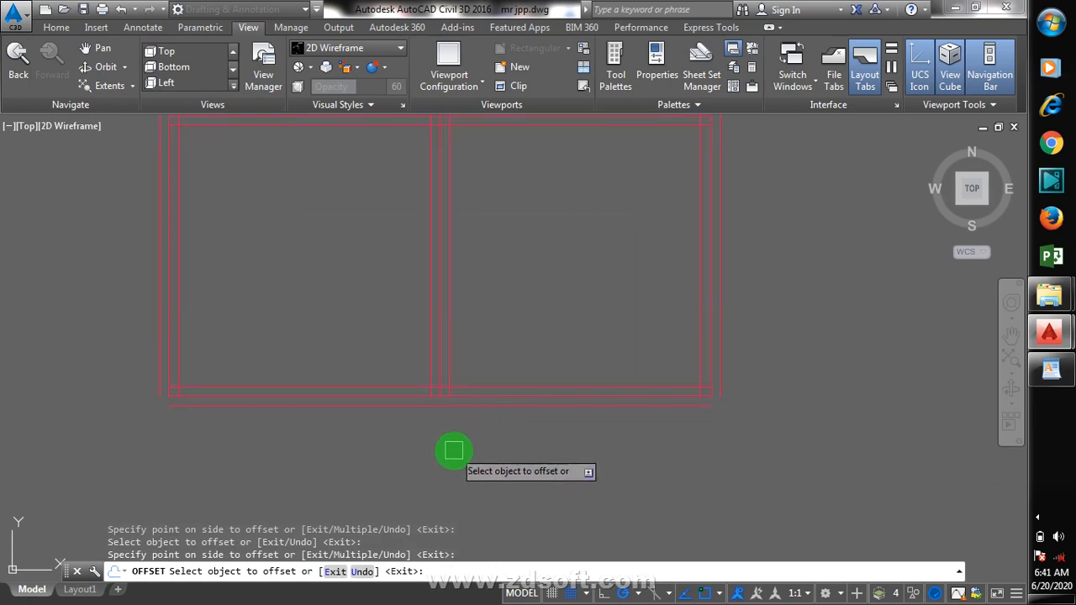
key(Escape)
key(Escape)
key(Escape)
scroll(471, 428, down, 3)
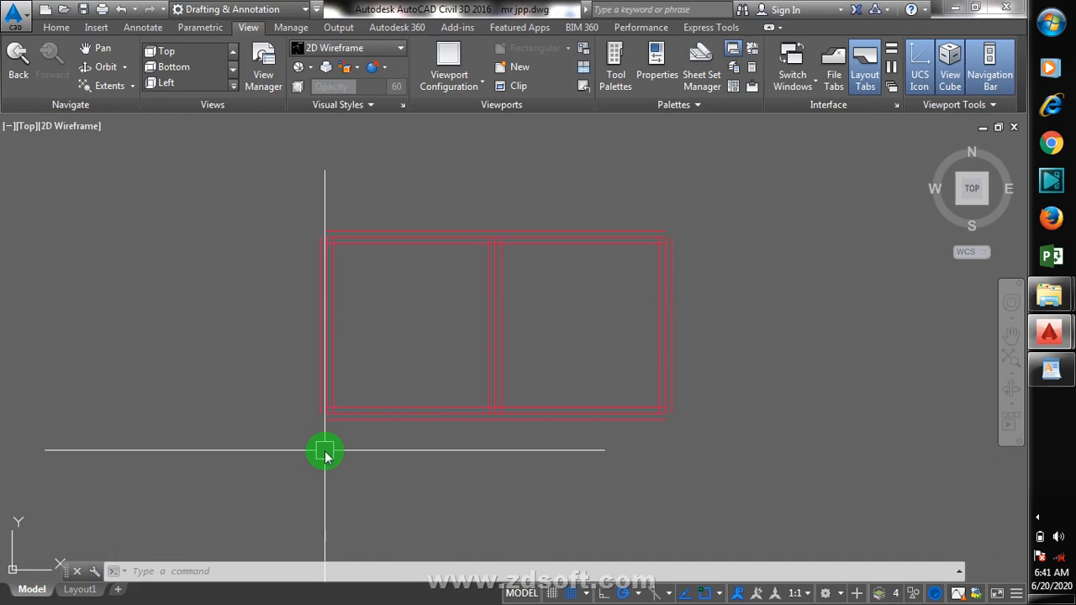
- Fillet the inner and outer offset lines into square corners at the lower-left corner of the rectangle
text(F)
key(Return)
scroll(329, 413, up, 5)
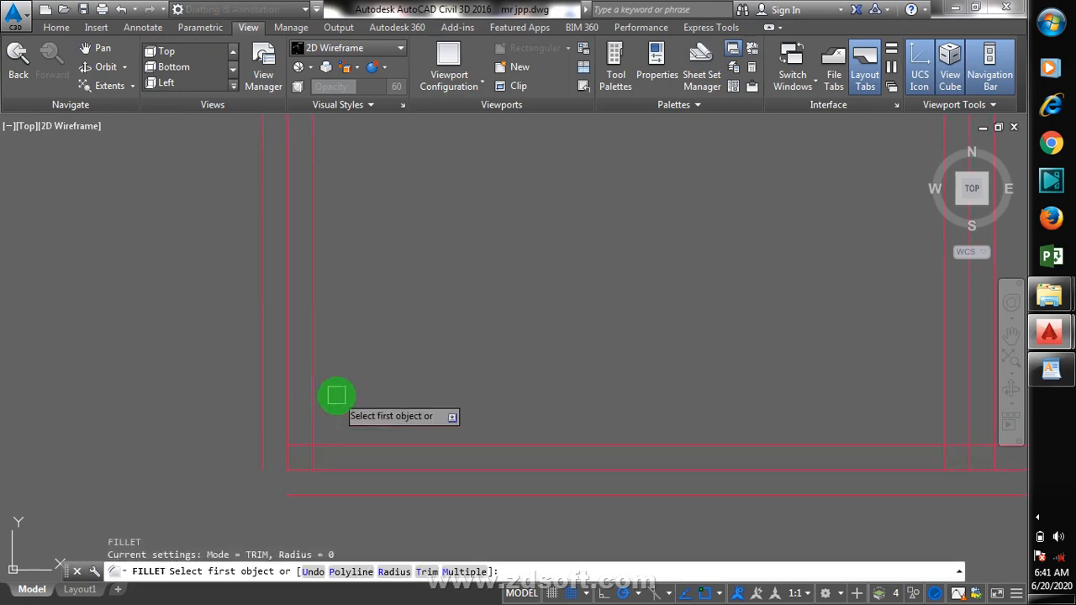
click(351, 446)
click(305, 468)
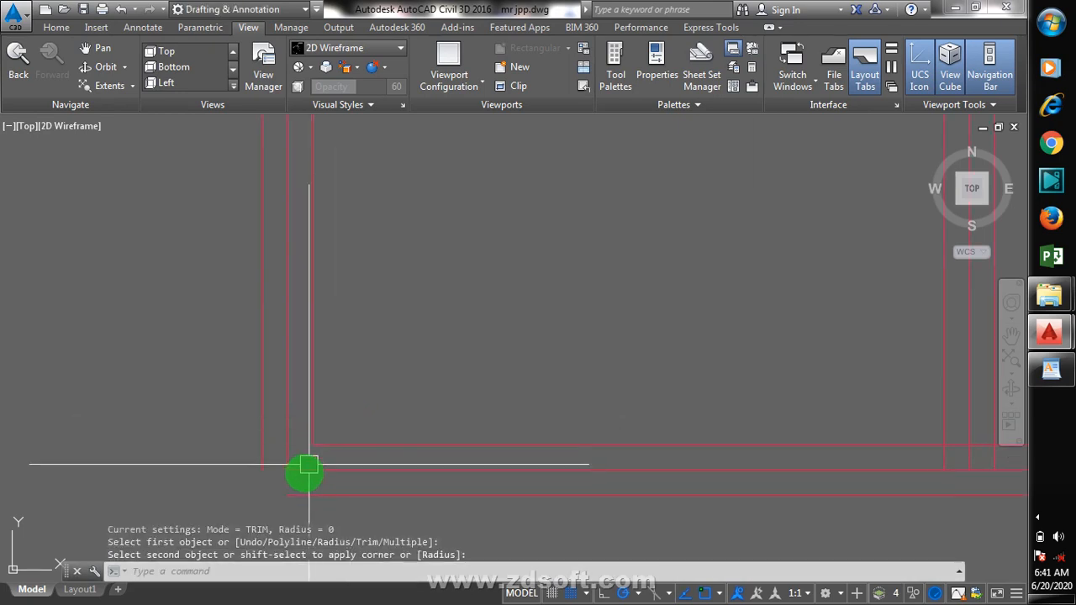
key(Return)
click(263, 428)
click(313, 499)
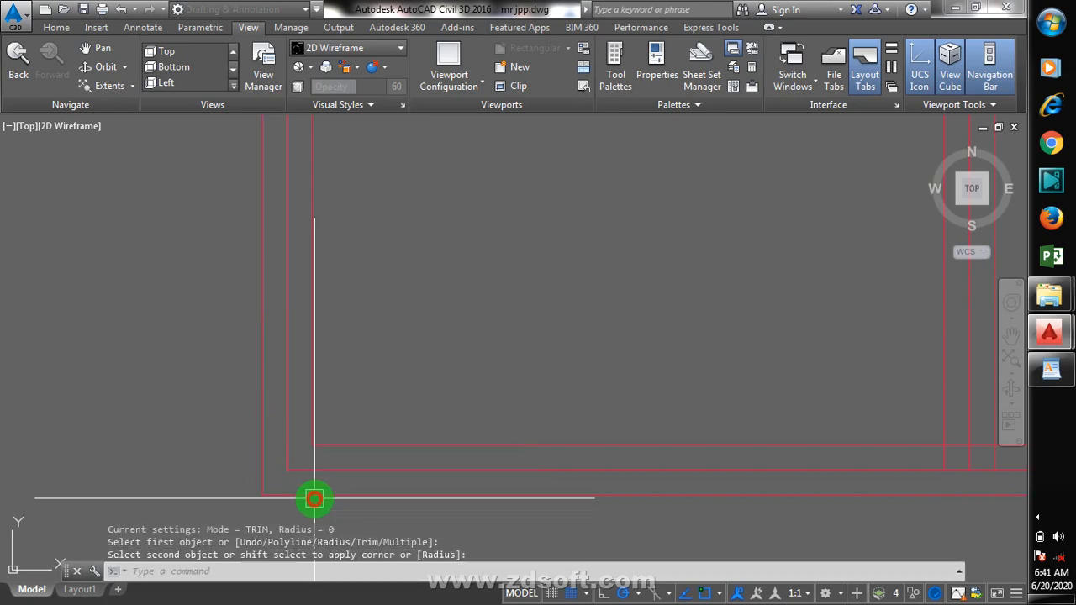
- Fillet the inner and outer offset lines into square corners at the lower-right corner of the rectangle
scroll(202, 468, down, 4)
key(space)
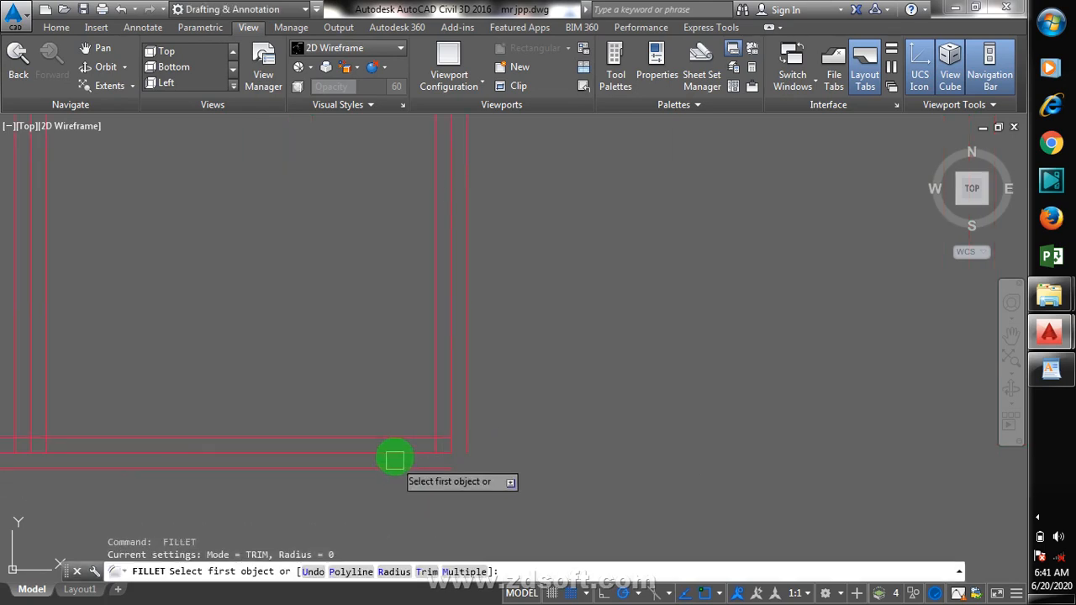
click(409, 437)
click(436, 414)
key(space)
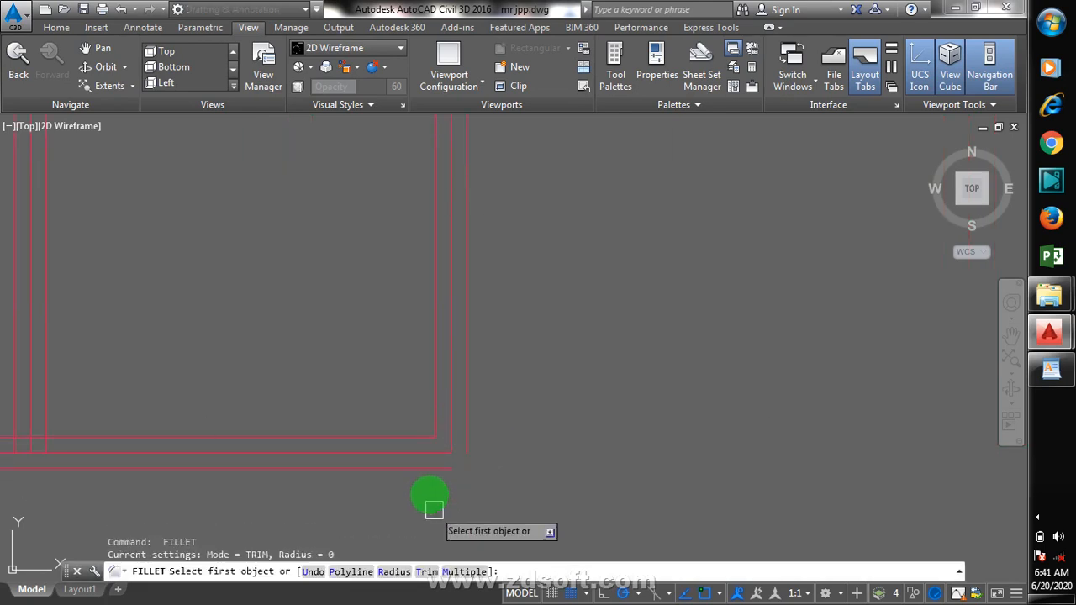
click(430, 468)
click(468, 439)
scroll(529, 458, down, 4)
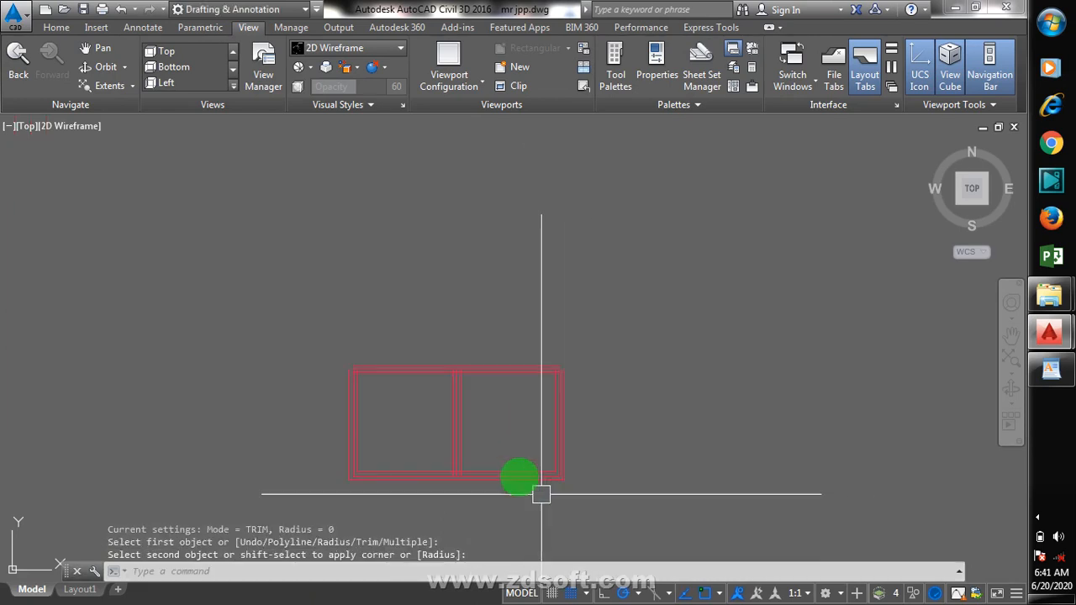
- Fillet the outer and inner offset lines into square corners at the upper-right corner of the rectangle
scroll(475, 362, up, 4)
key(space)
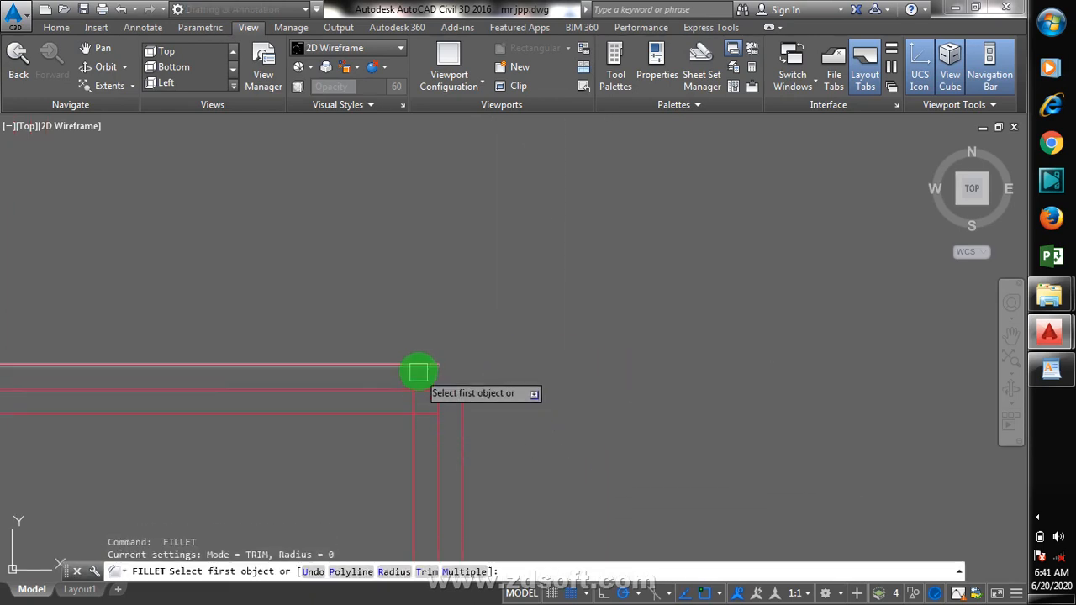
click(421, 368)
click(461, 383)
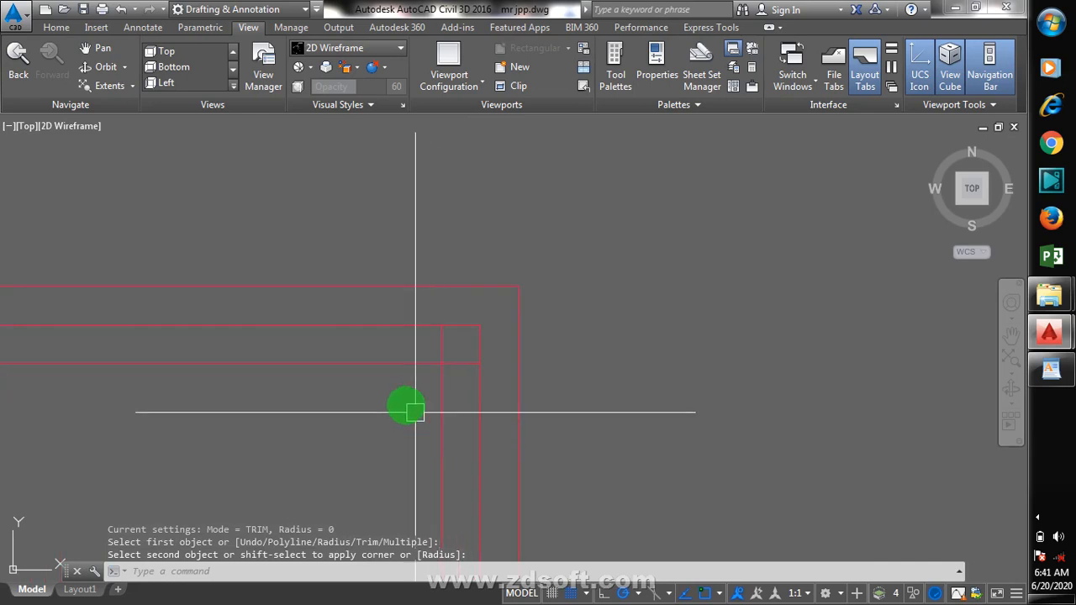
scroll(413, 413, up, 2)
key(space)
click(385, 365)
click(444, 399)
scroll(300, 418, down, 5)
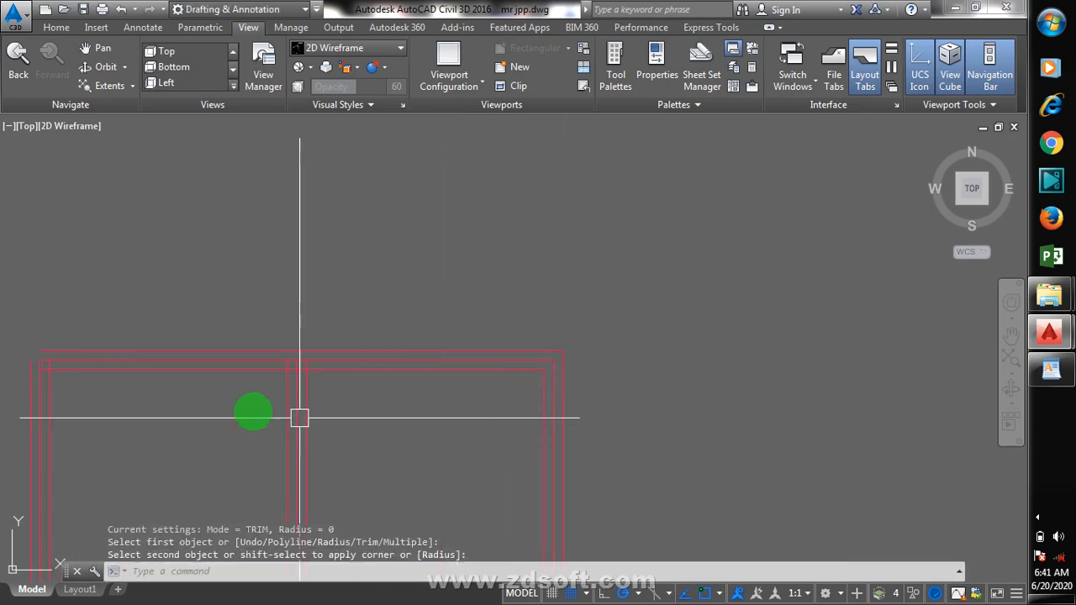
- Fillet the outer and inner offset lines into square corners at the upper-left corner of the rectangle
scroll(281, 380, up, 4)
key(space)
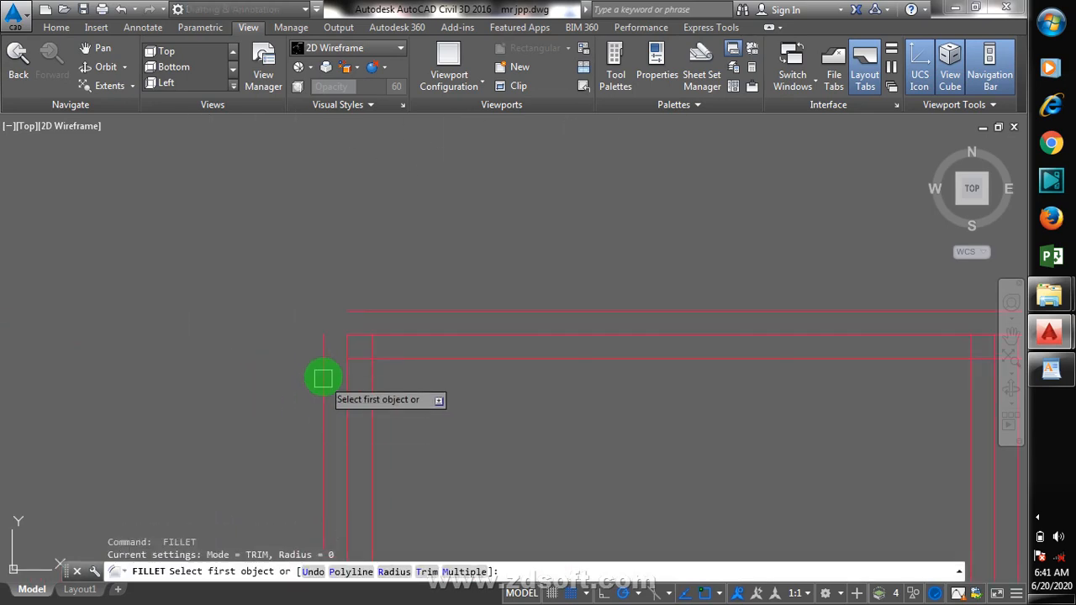
click(324, 365)
click(362, 314)
key(space)
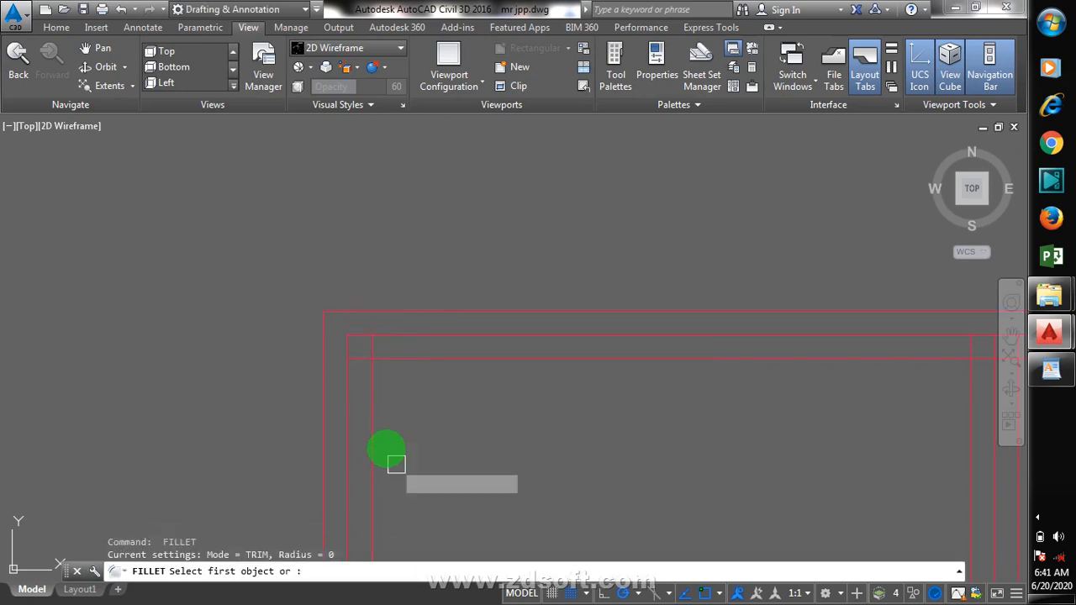
click(373, 413)
click(423, 361)
scroll(373, 301, down, 5)
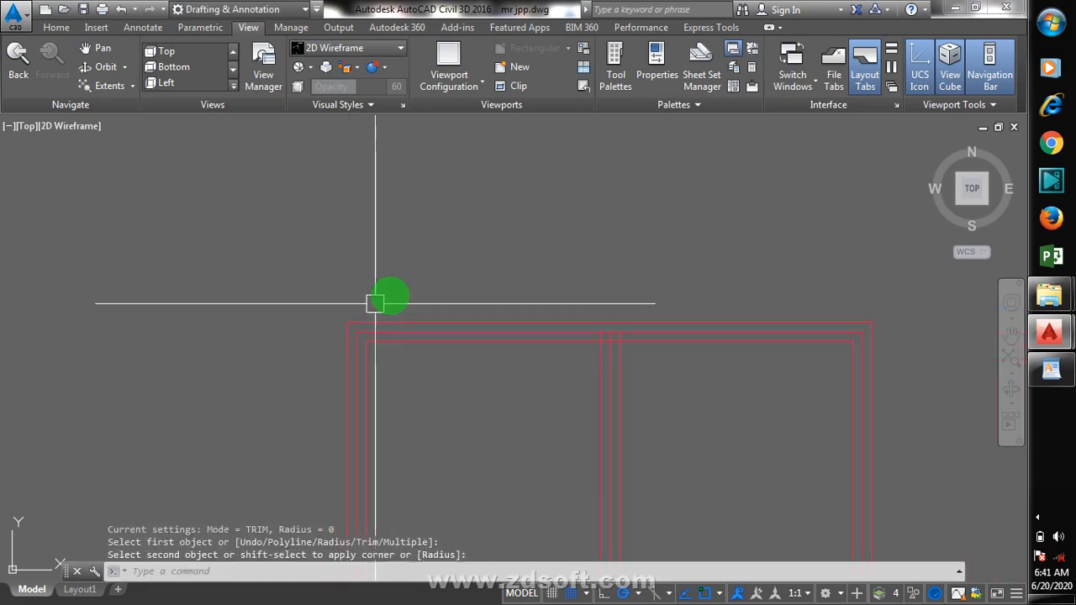
scroll(548, 490, up, 5)
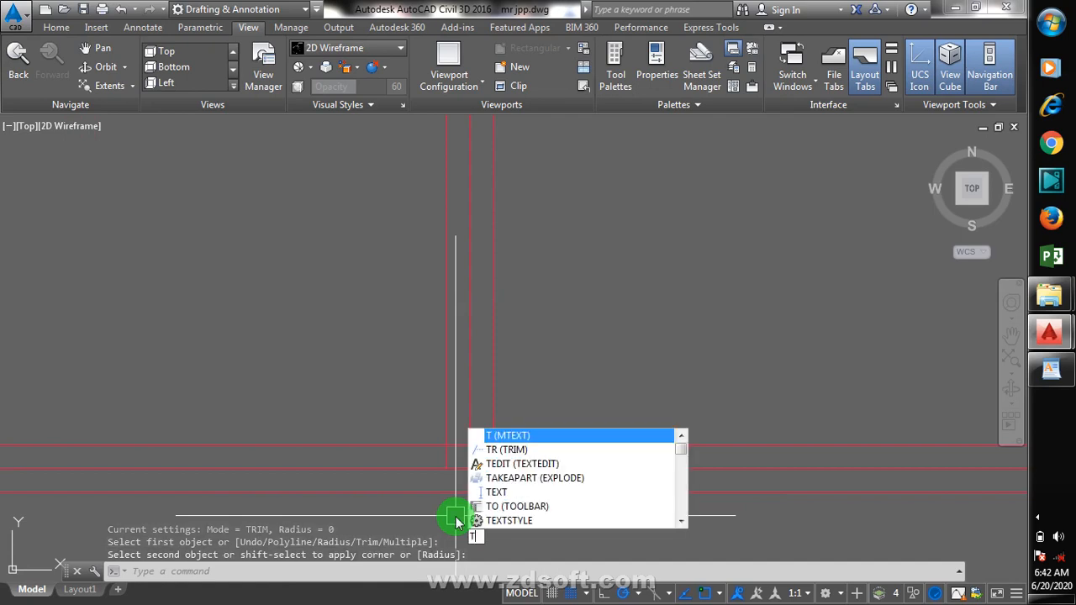
text(R)
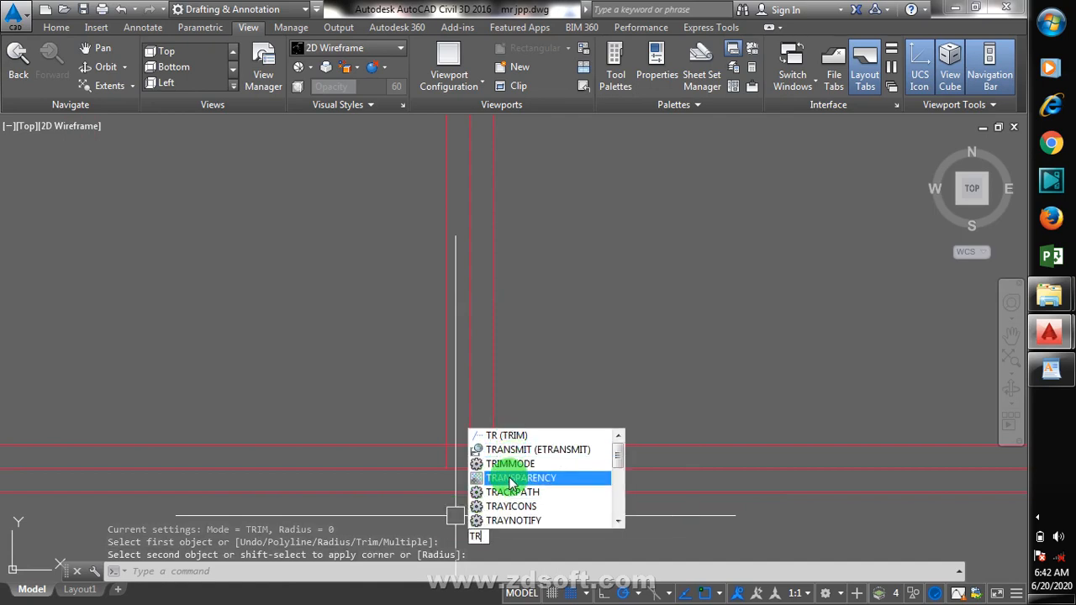
click(527, 436)
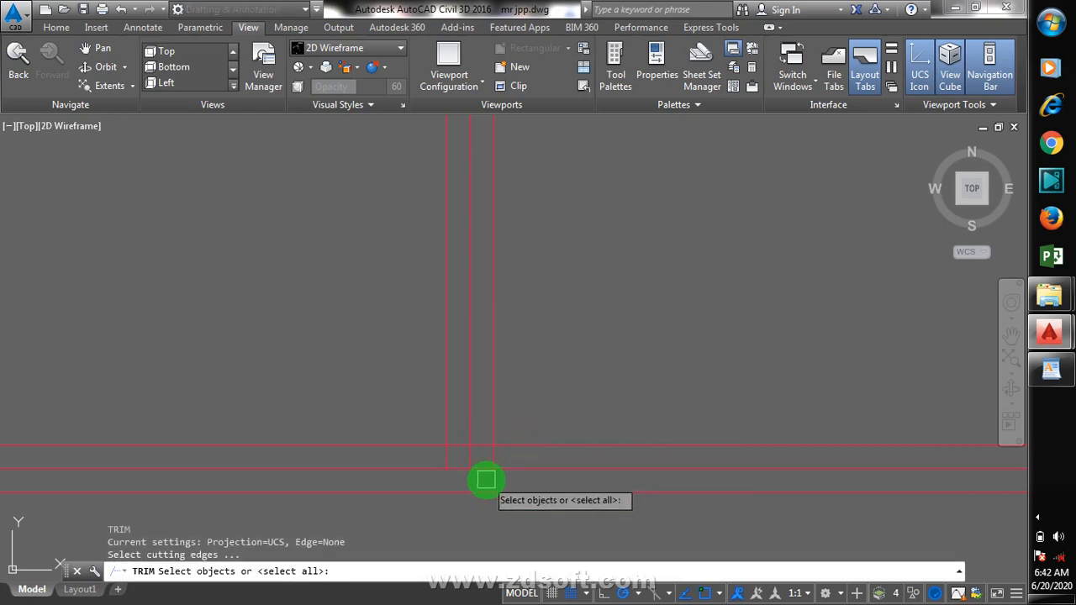
scroll(486, 481, up, 4)
click(485, 432)
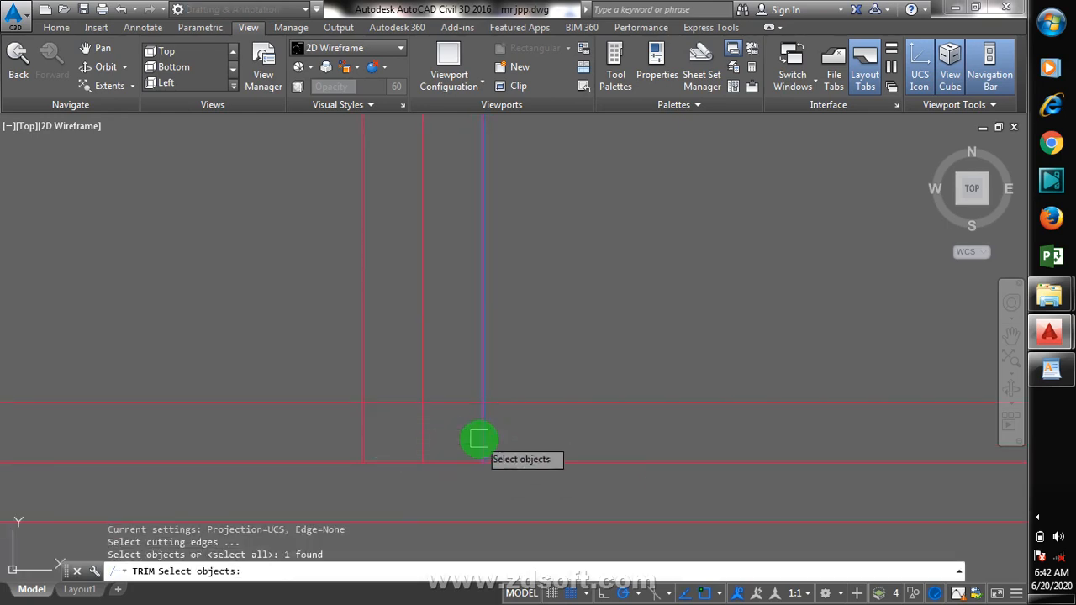
key(Escape)
- Trim the overlapping inner edge line and the offset line stubs where the central strip meets the bottom edge of the plan
key(Return)
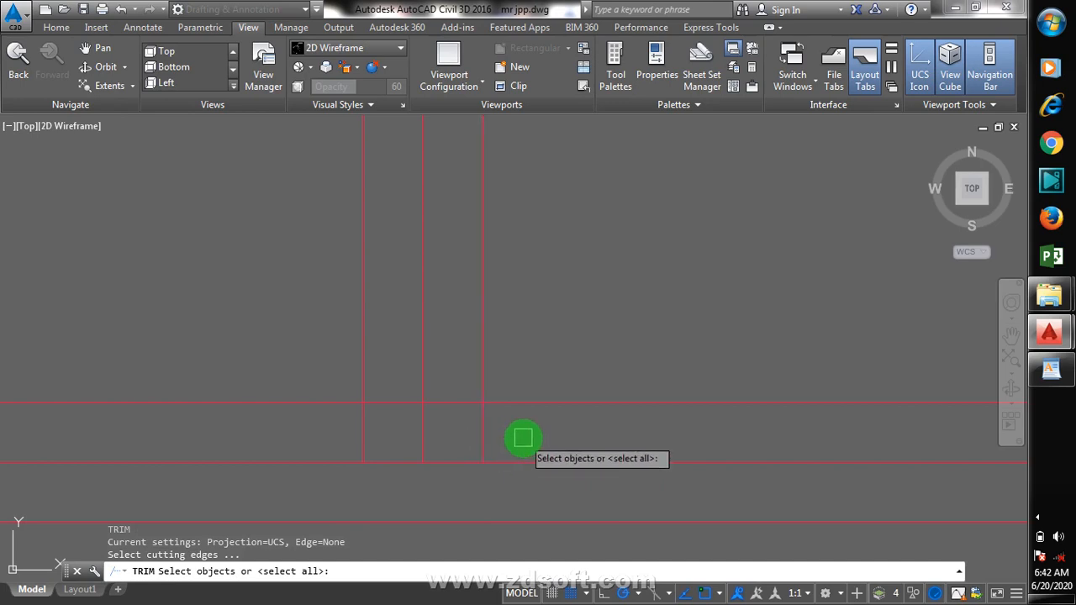
key(Return)
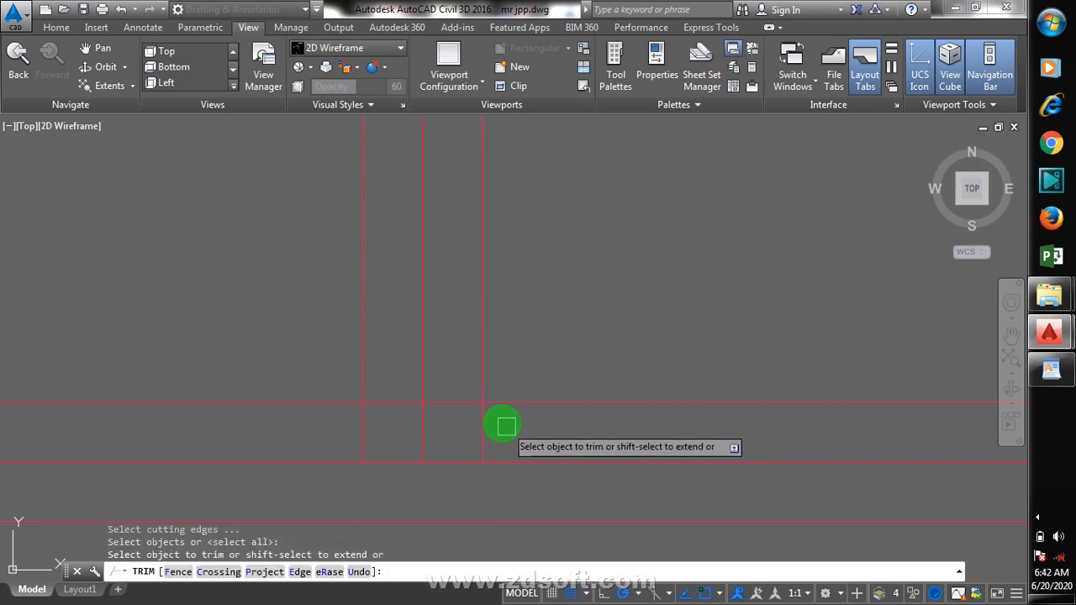
click(462, 402)
click(485, 423)
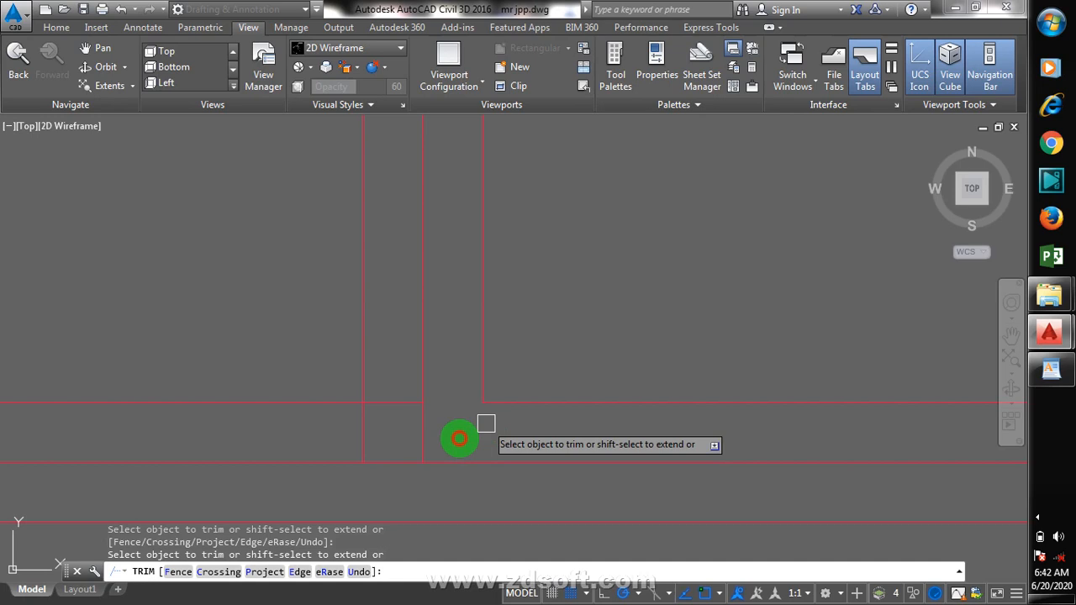
click(365, 433)
click(399, 402)
- Trim the overlapping inner edge line and the offset line stubs where the central strip meets the top edge of the plan
scroll(454, 455, down, 8)
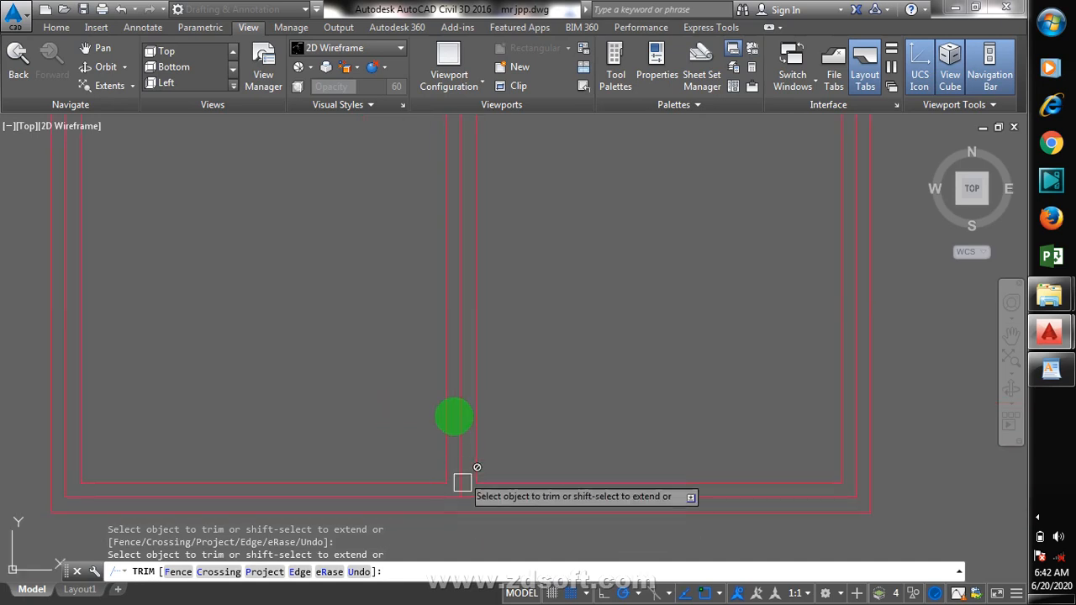
scroll(462, 413, up, 2)
scroll(418, 309, up, 6)
click(373, 314)
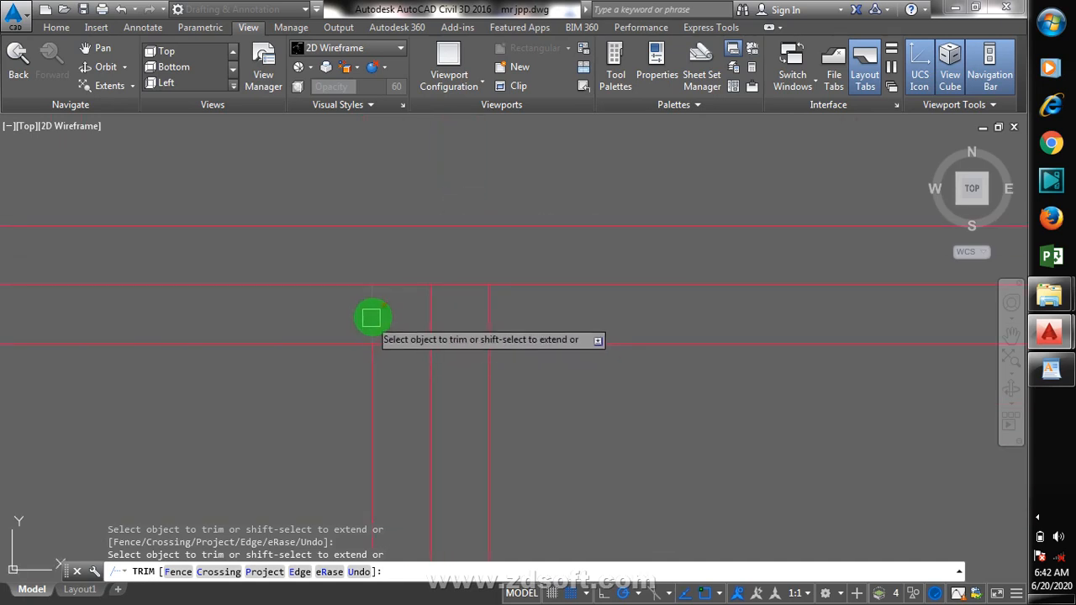
click(405, 343)
click(454, 343)
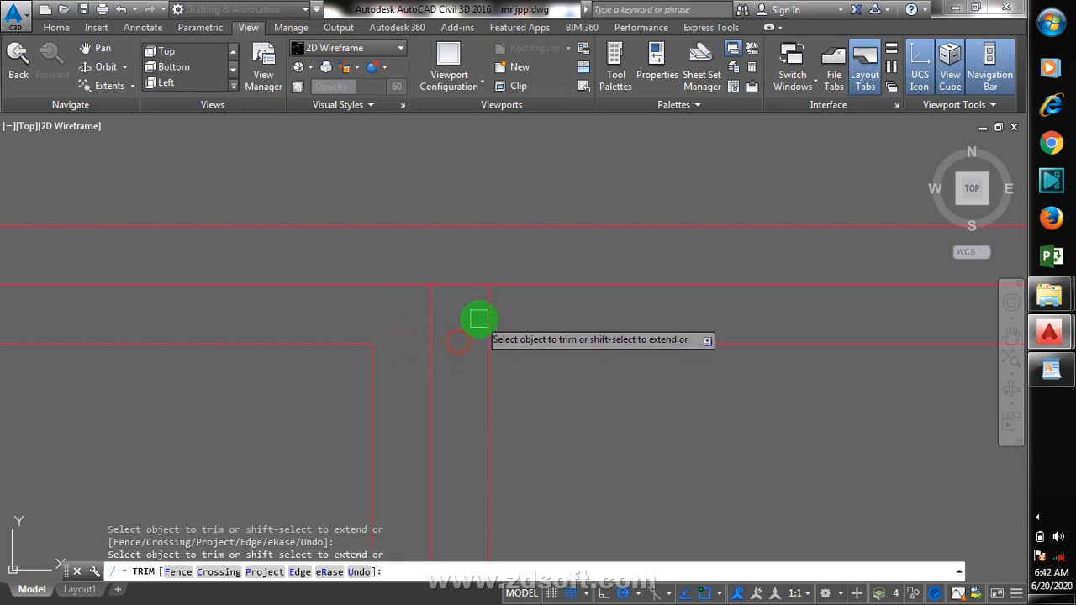
scroll(484, 321, down, 4)
scroll(601, 377, down, 4)
click(598, 320)
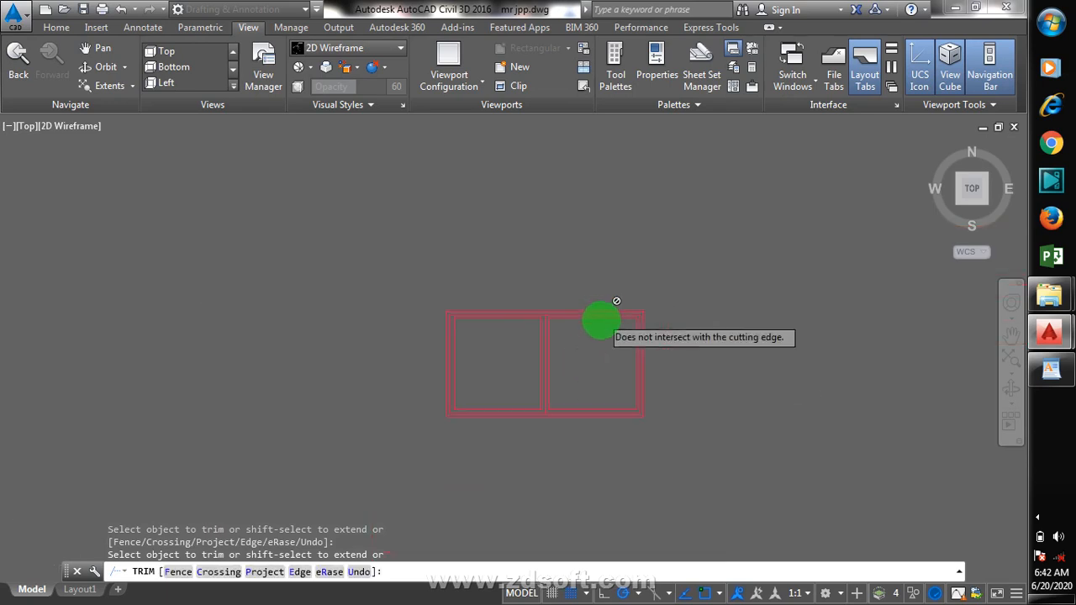
key(Escape)
key(Escape)
key(Escape)
key(Escape)
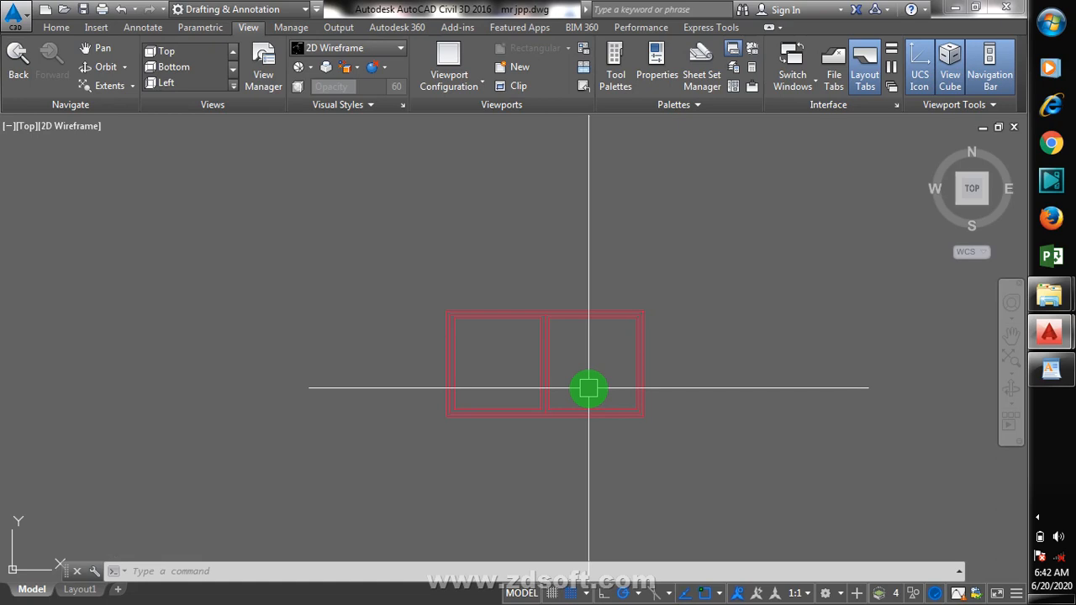
- Draw a vertical line downward from the outer lower-right corner of the plan
scroll(631, 427, up, 4)
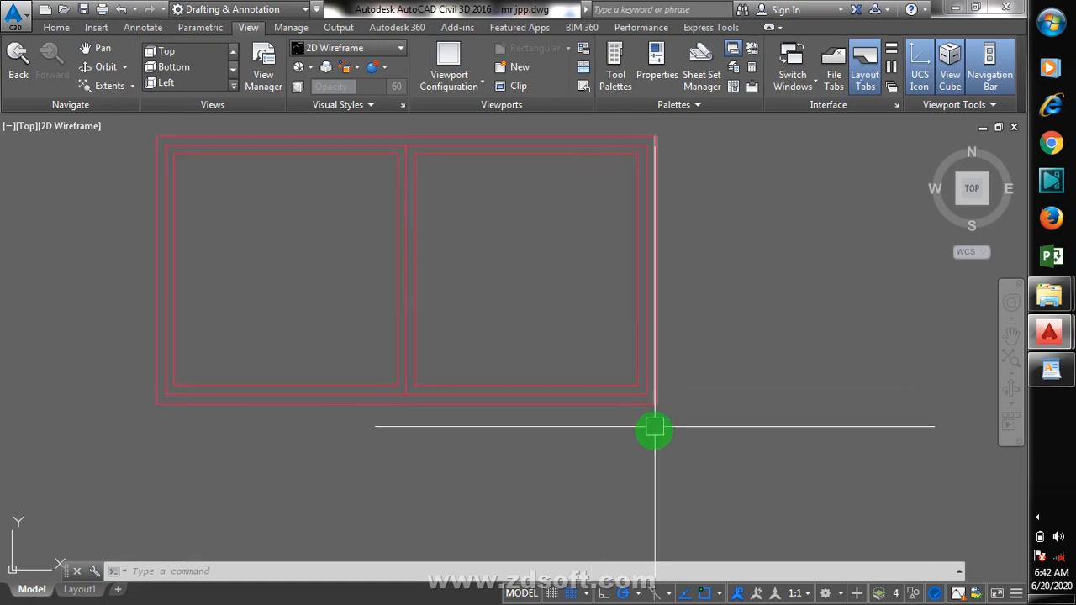
text(l)
key(Return)
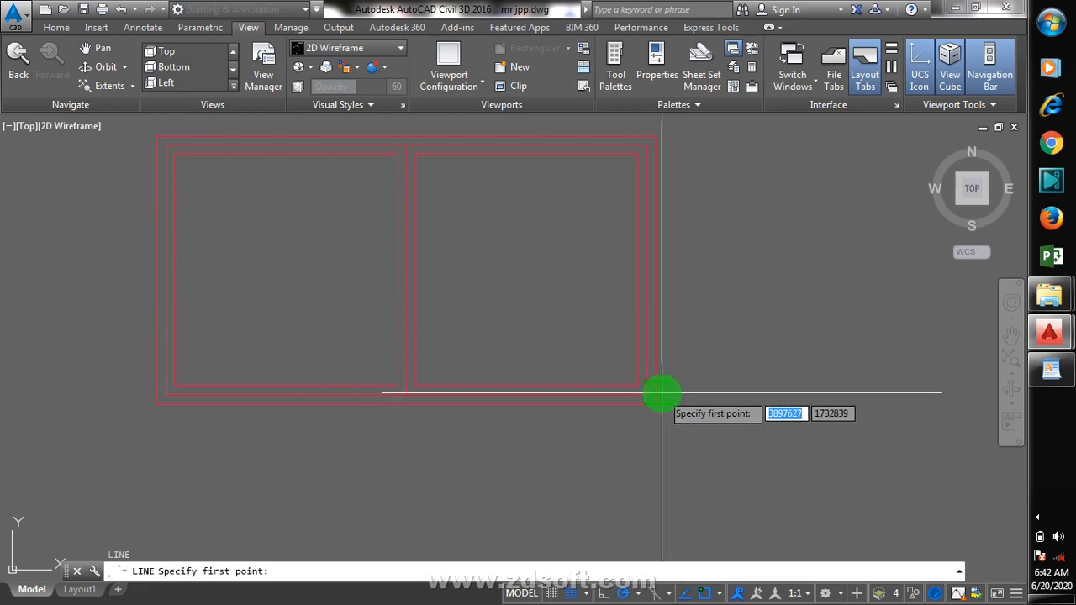
click(656, 404)
scroll(665, 378, down, 4)
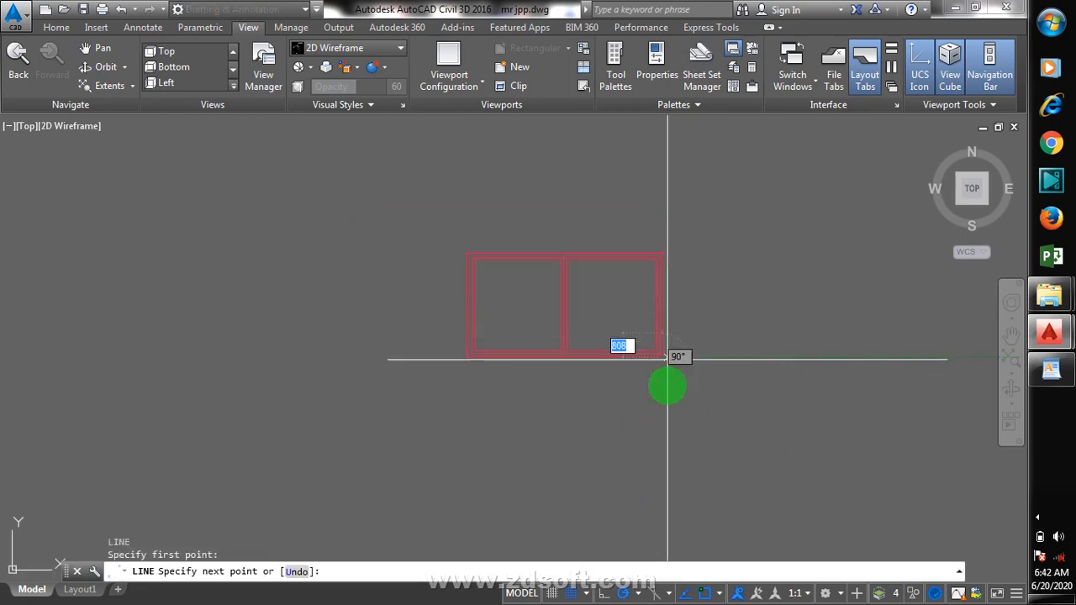
scroll(667, 428, up, 4)
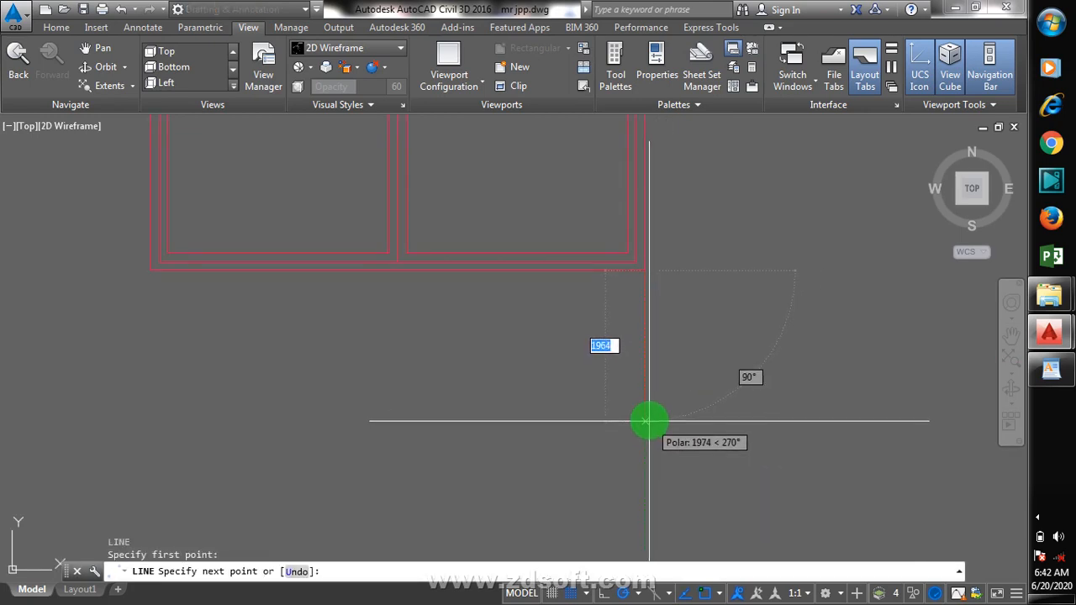
click(645, 412)
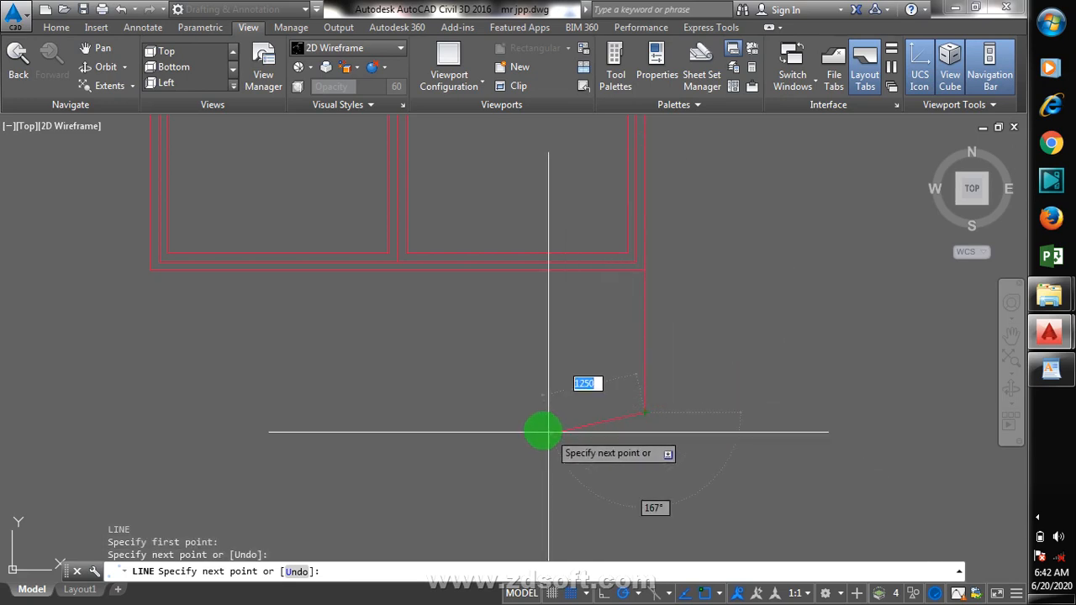
key(Escape)
- Draw a vertical line downward from the outer lower-left corner of the plan
scroll(588, 451, down, 3)
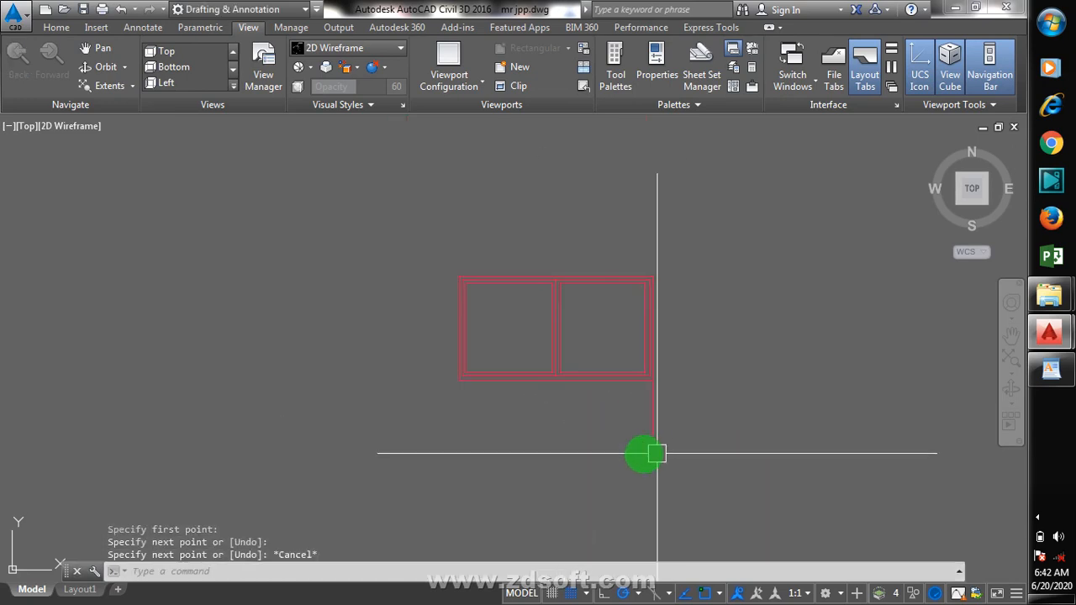
scroll(445, 420, up, 2)
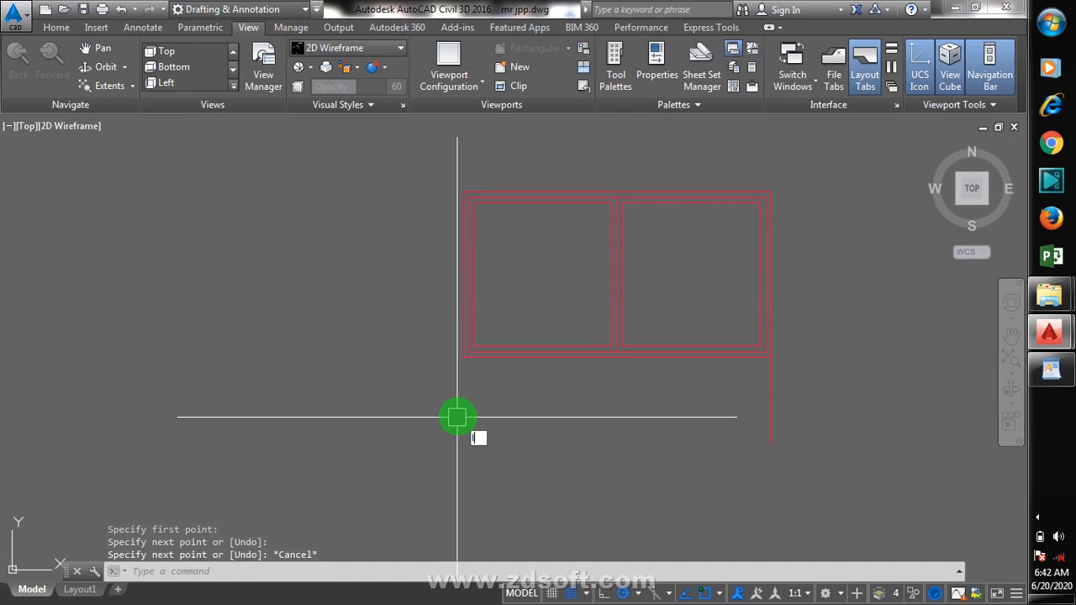
key(Return)
click(463, 358)
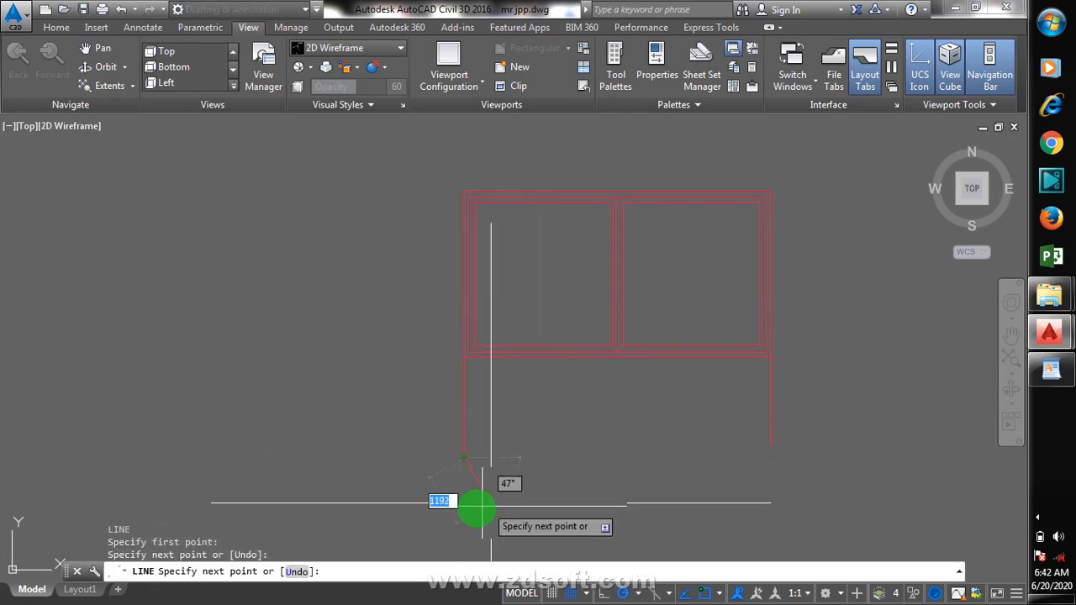
key(Escape)
- Offset the vertical line below the plan's lower-left corner by 1500 to the right
scroll(455, 452, up, 2)
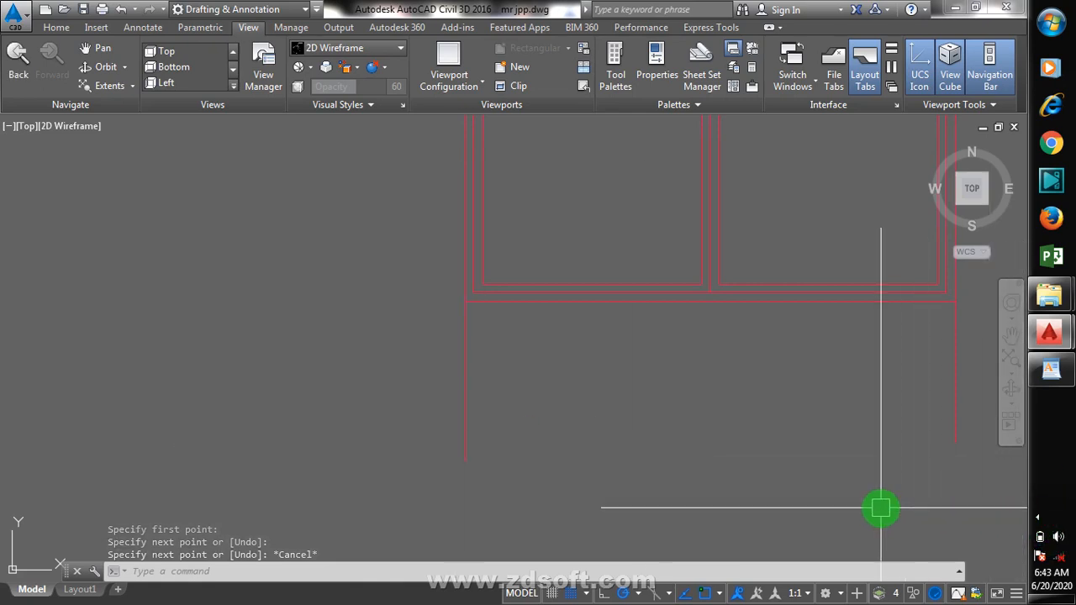
scroll(763, 512, down, 2)
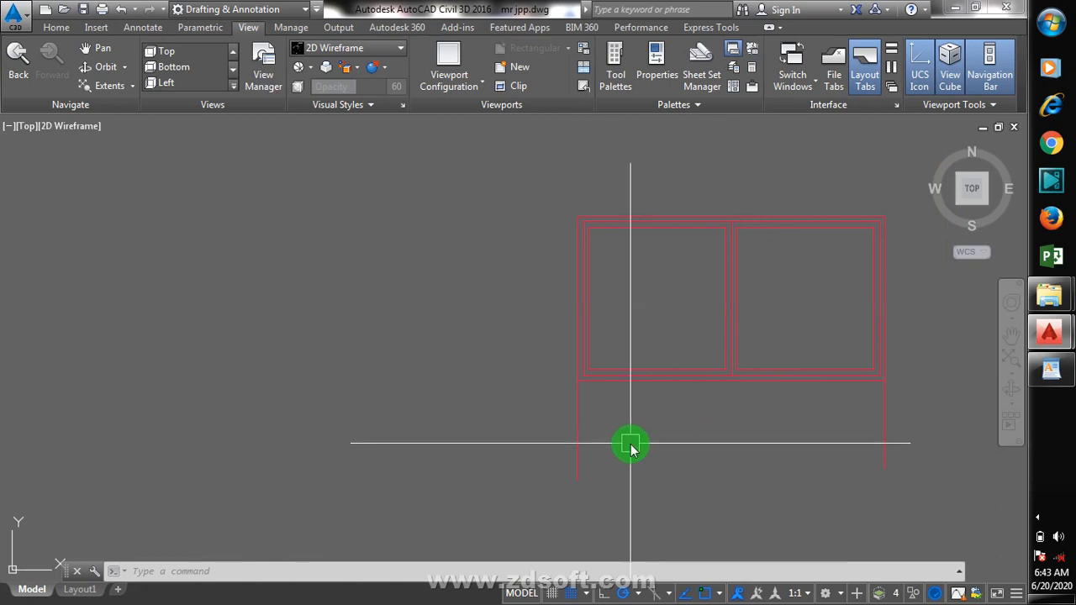
key(Return)
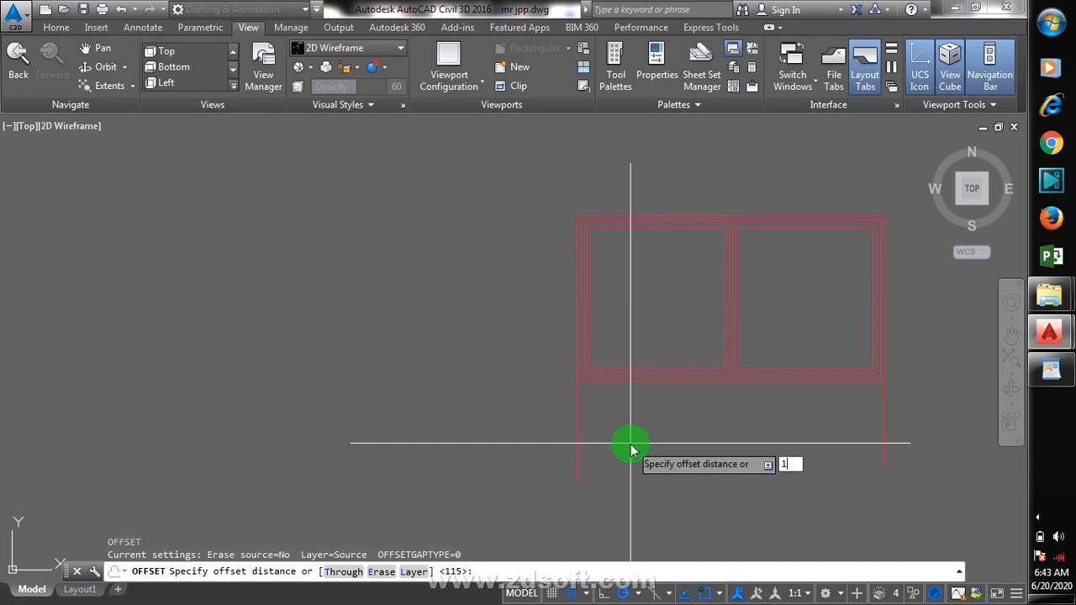
text(1500)
key(Return)
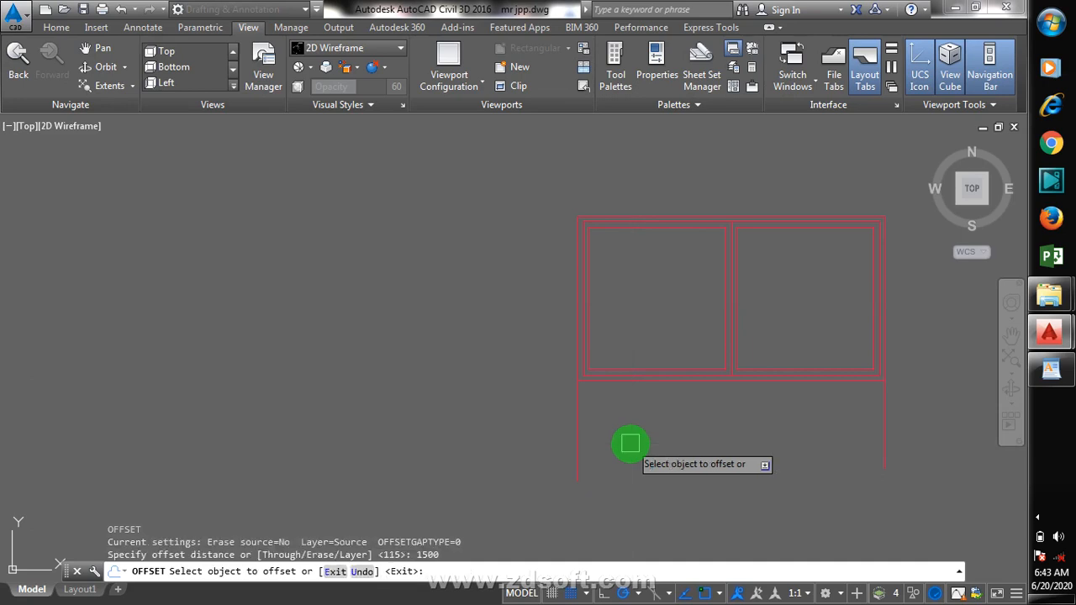
click(577, 435)
click(648, 433)
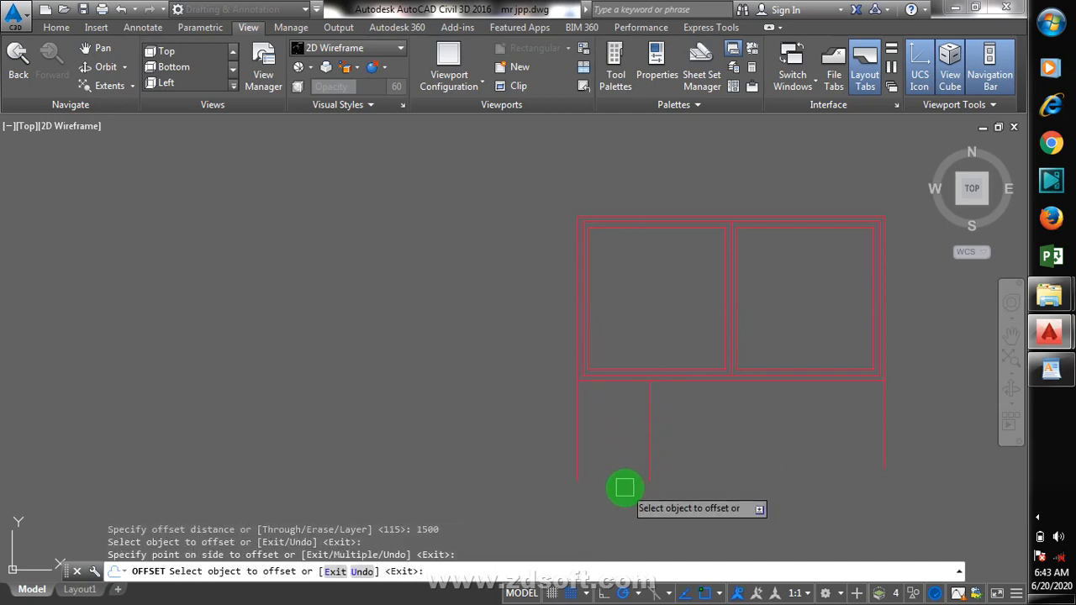
key(Escape)
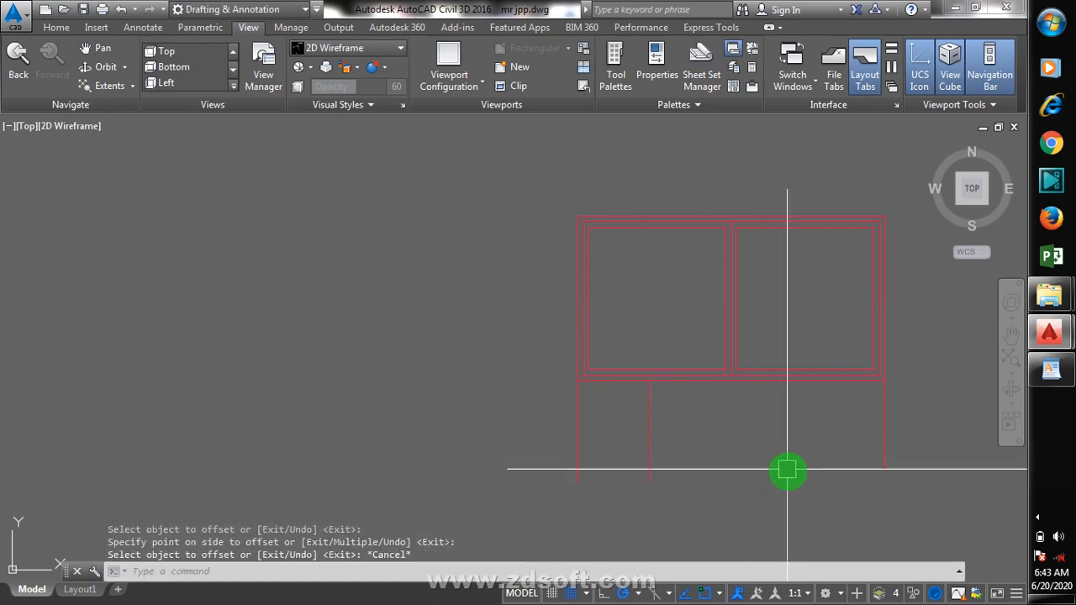
key(Return)
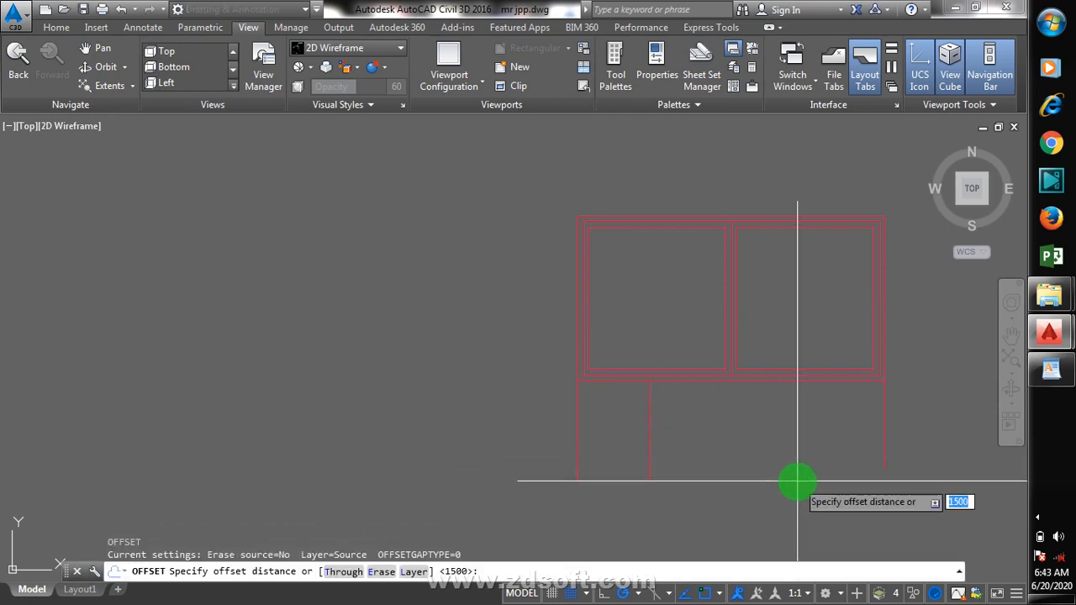
key(Escape)
key(Escape)
key(Escape)
key(Escape)
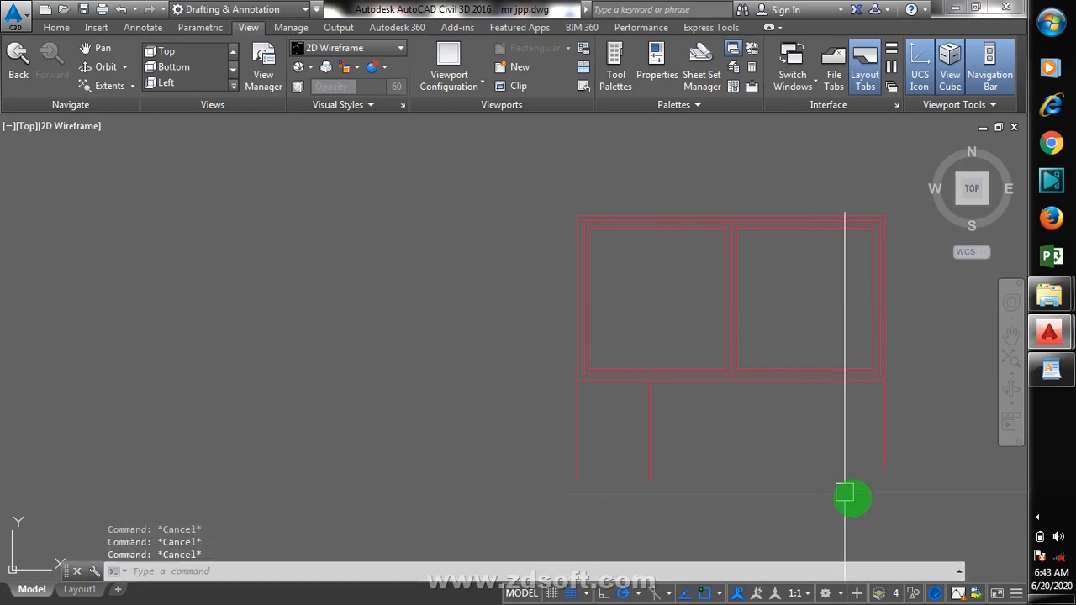
- Erase the vertical line below the plan's lower-right corner
text(E)
key(Return)
click(882, 452)
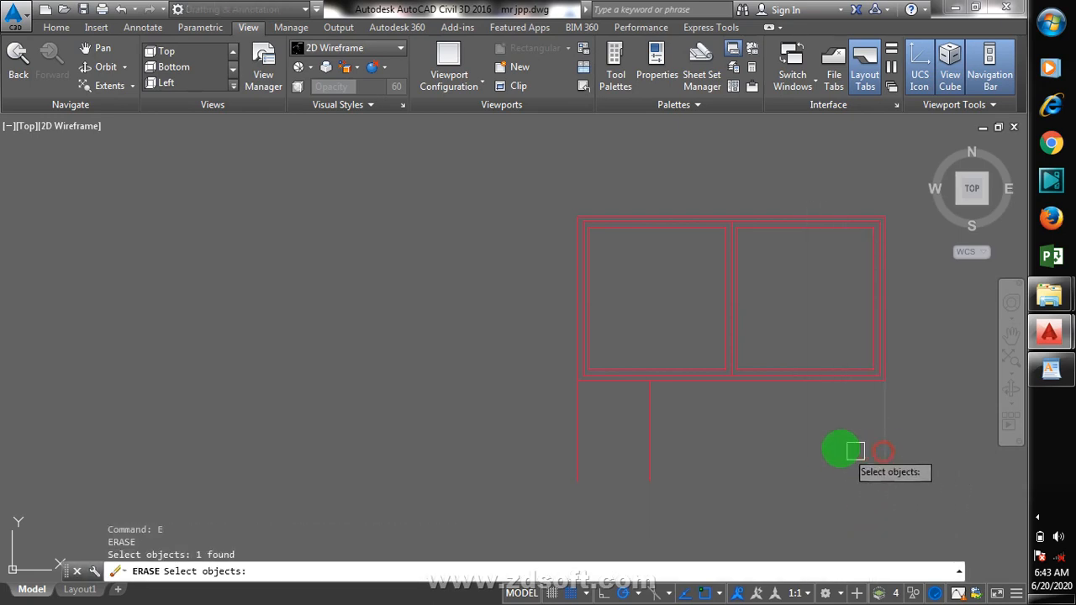
right_click(826, 444)
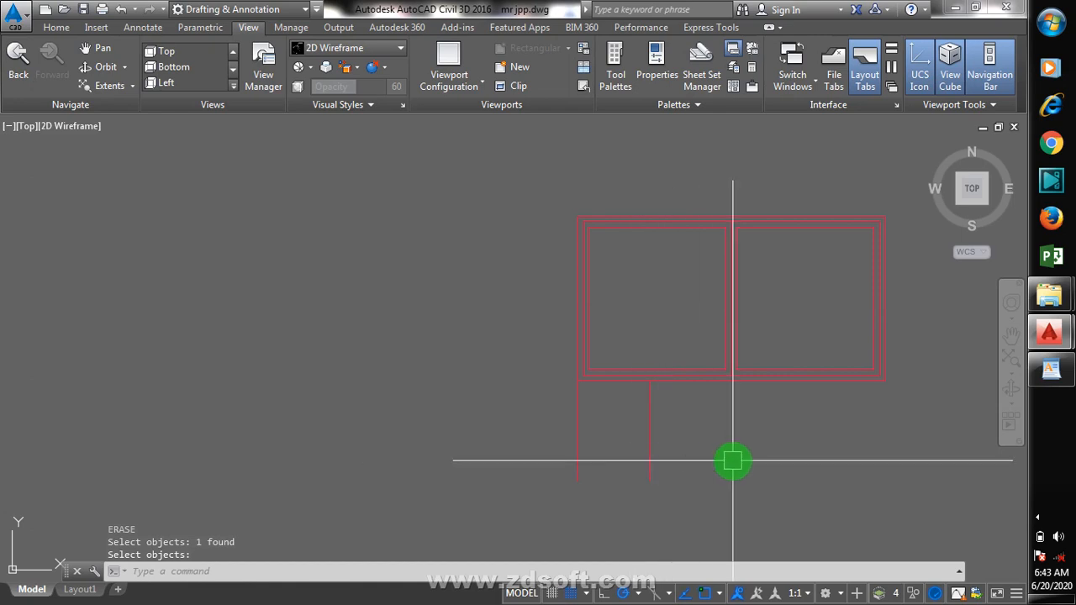
- Offset the outer bottom line of the plan downward by 1500
text(o)
key(Return)
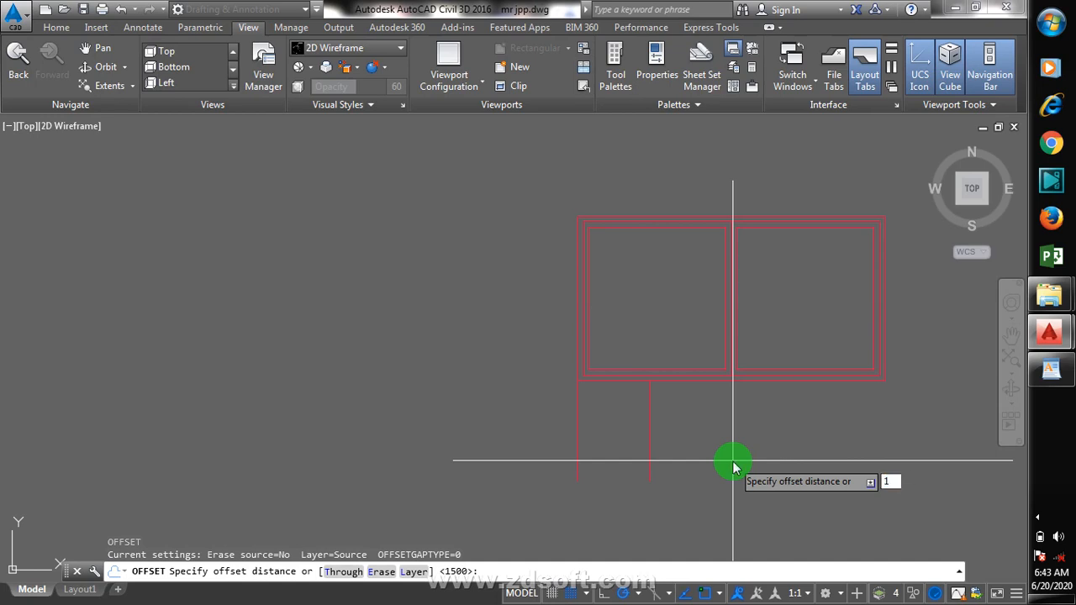
key(Return)
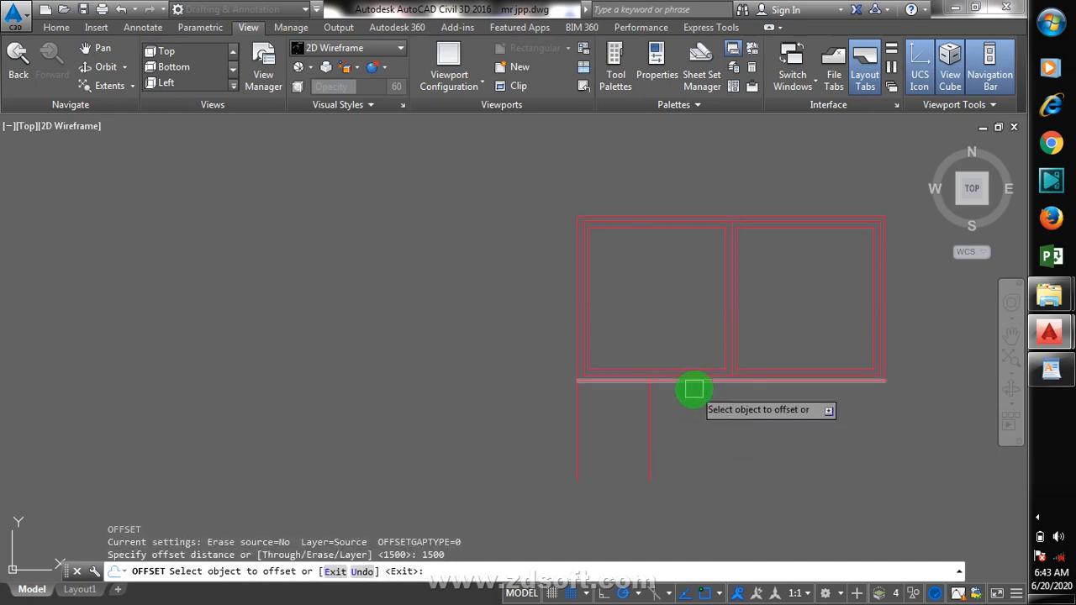
click(693, 381)
click(721, 487)
key(Escape)
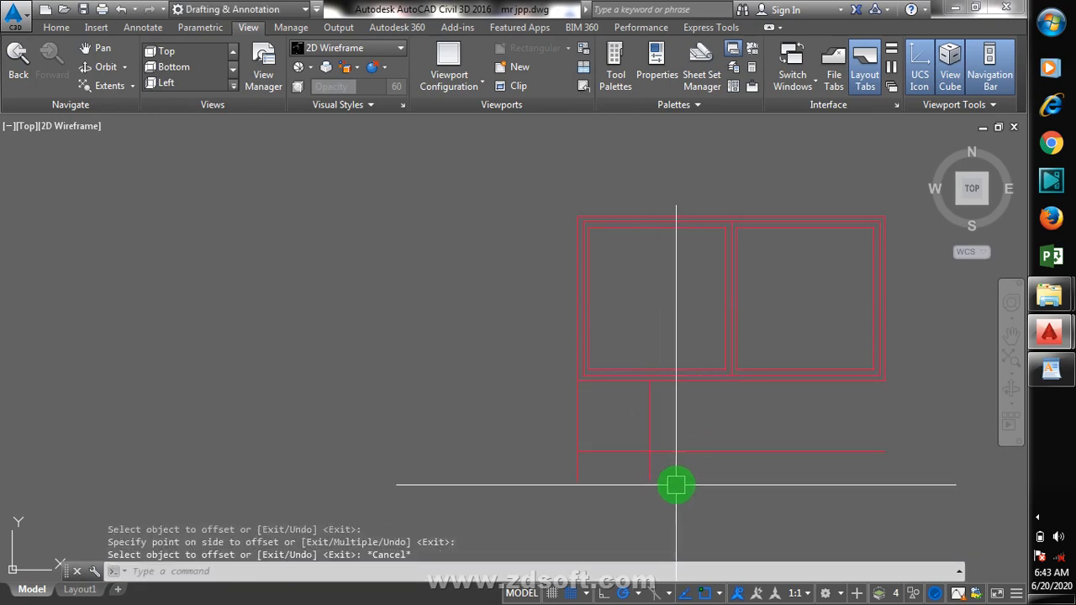
- Fillet the horizontal offset line and the second vertical line below the plan into a square corner
text(f)
key(Return)
scroll(649, 462, up, 4)
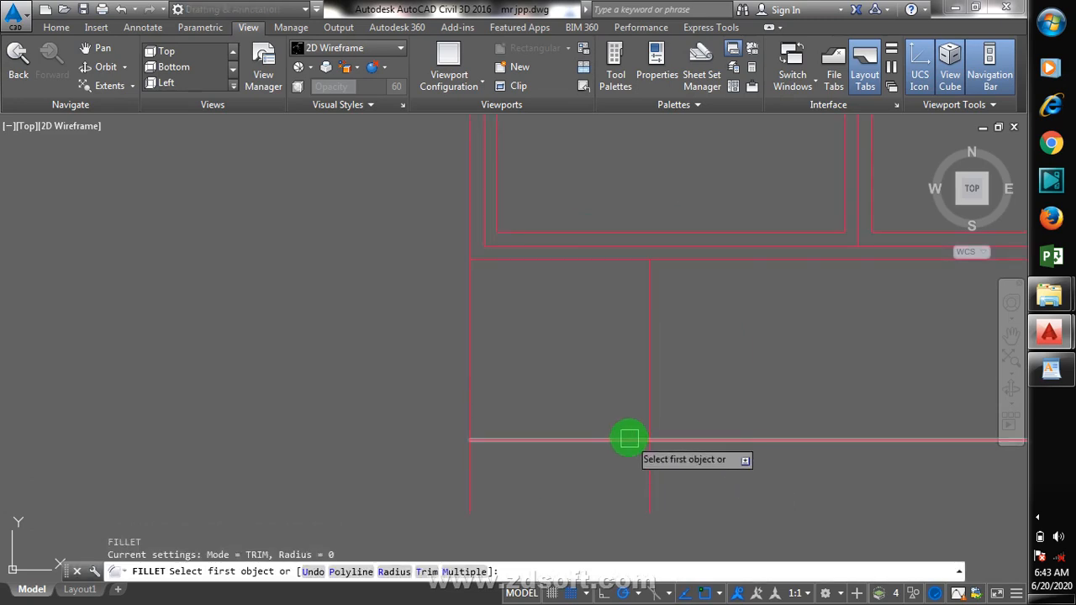
click(630, 439)
click(644, 426)
- Fillet the projection's bottom line and left vertical line into a square corner
key(Return)
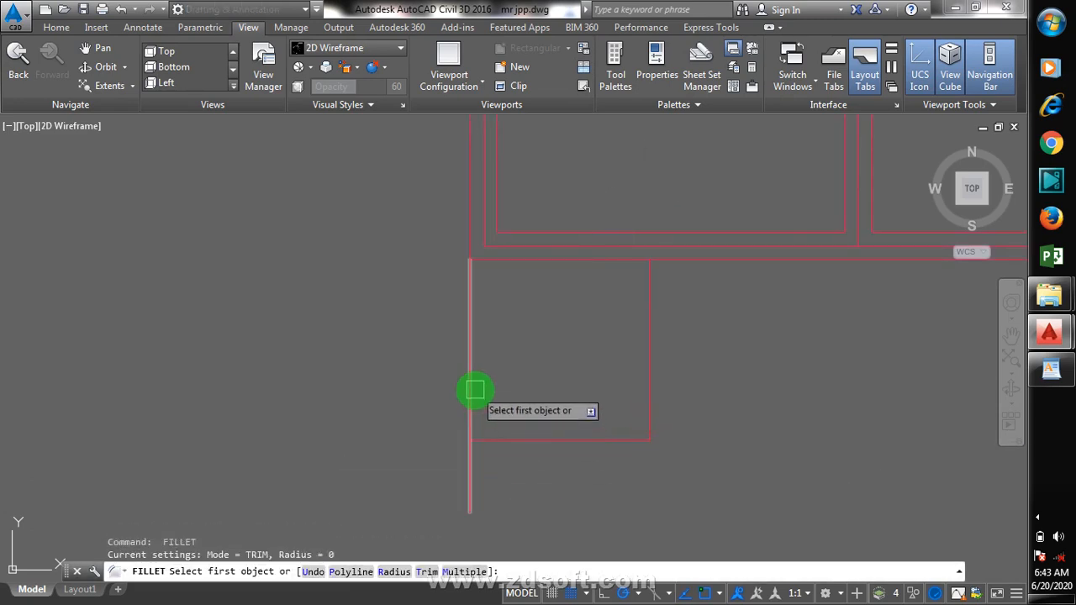
click(472, 392)
key(Escape)
scroll(496, 440, down, 4)
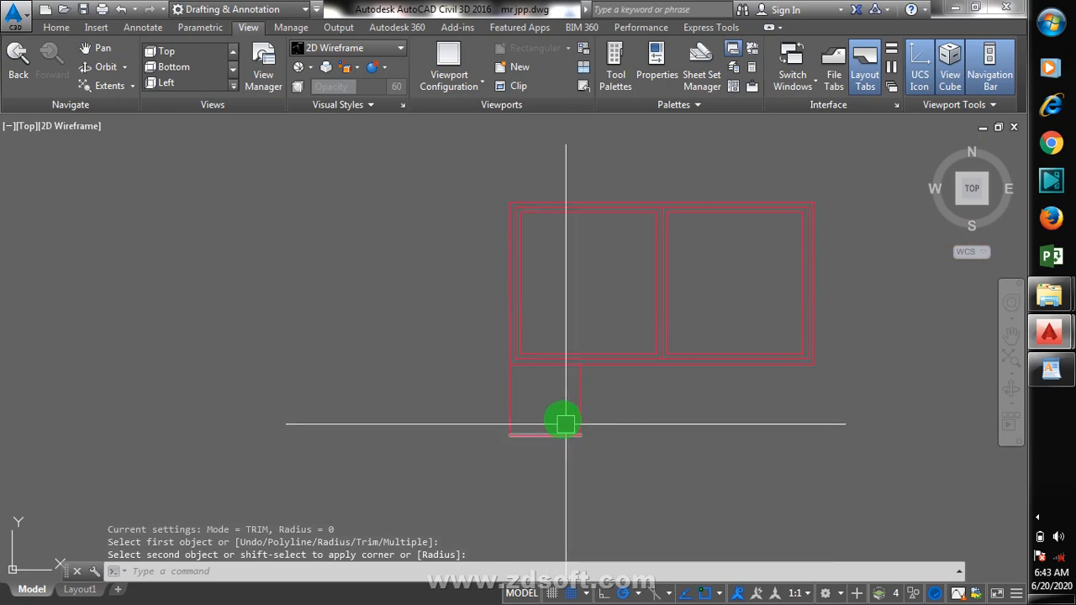
- Offset the projection's right vertical line by 75 to both sides
key(Escape)
key(Return)
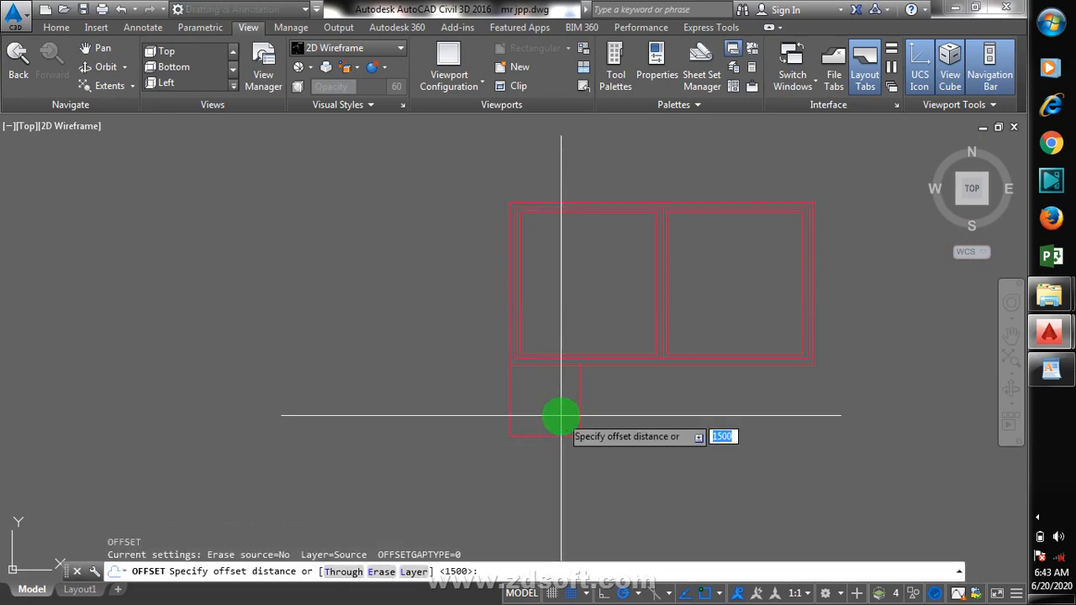
key(Return)
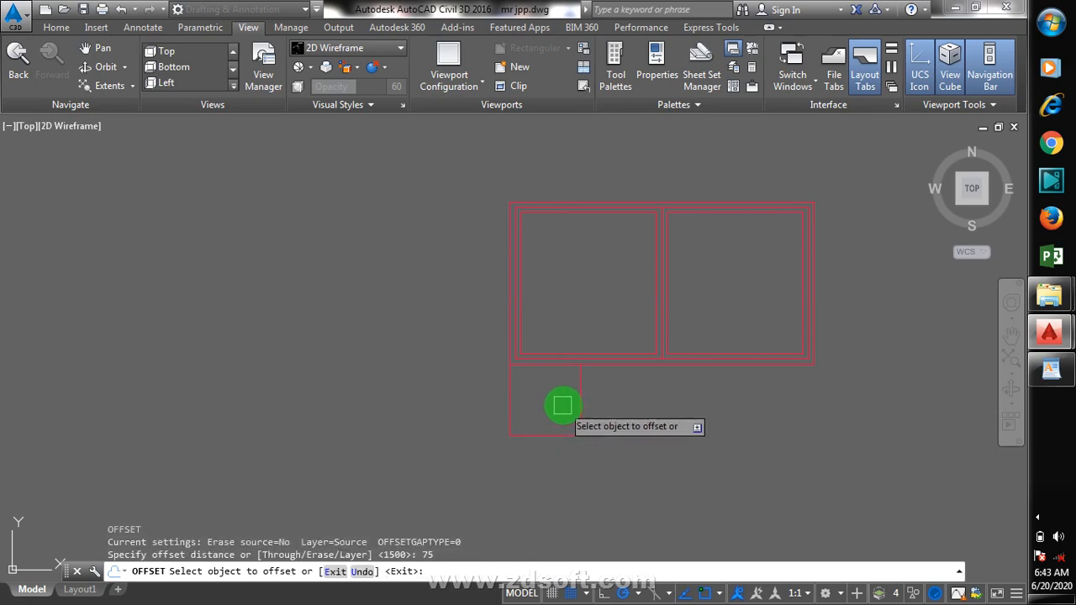
click(581, 395)
click(533, 413)
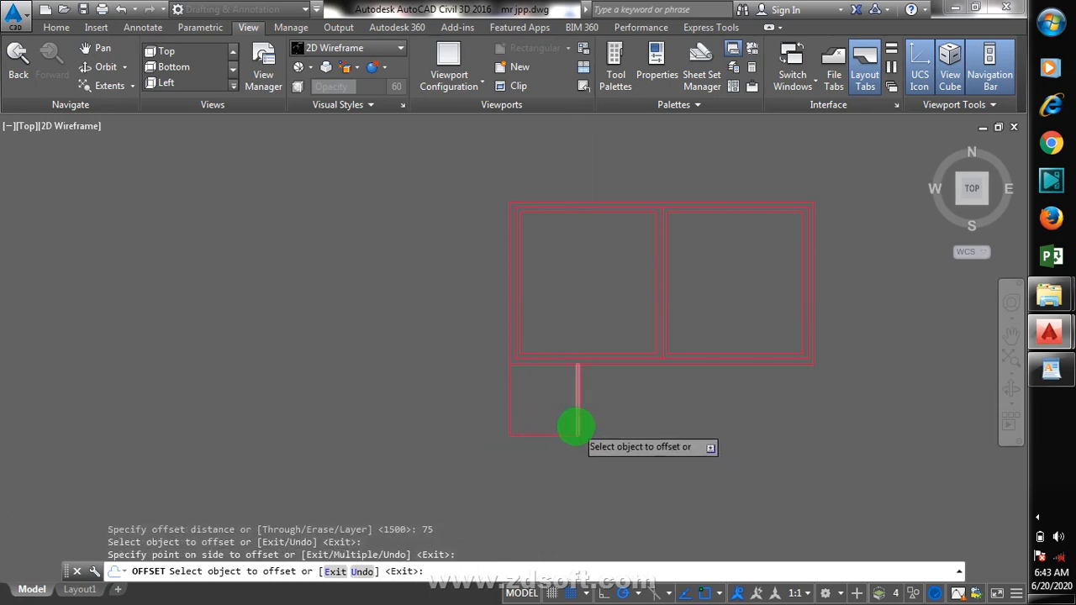
scroll(576, 426, up, 5)
click(584, 412)
click(534, 454)
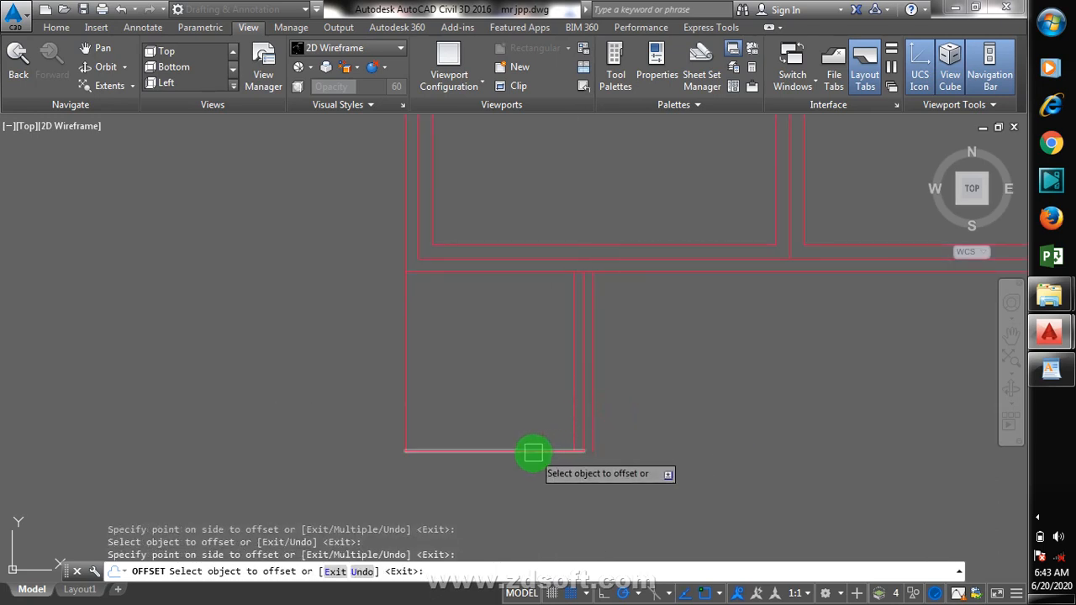
- Offset the projection's bottom line by 75 both upward and downward
click(533, 453)
click(534, 410)
click(512, 456)
click(505, 474)
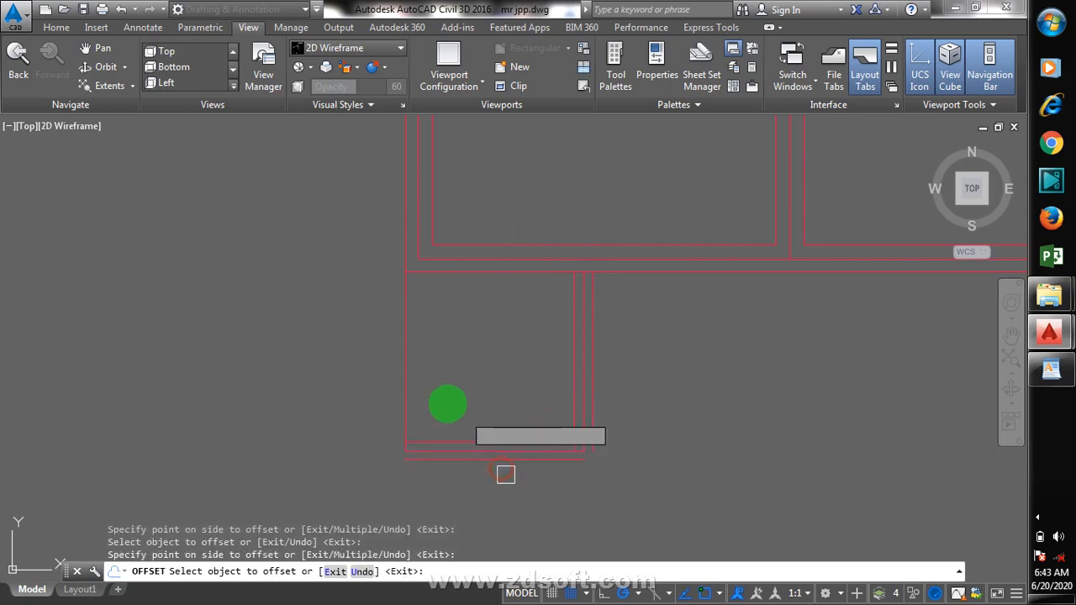
- Offset the projection's left vertical line inward by 75, and offset the resulting line inward by another 75
click(411, 364)
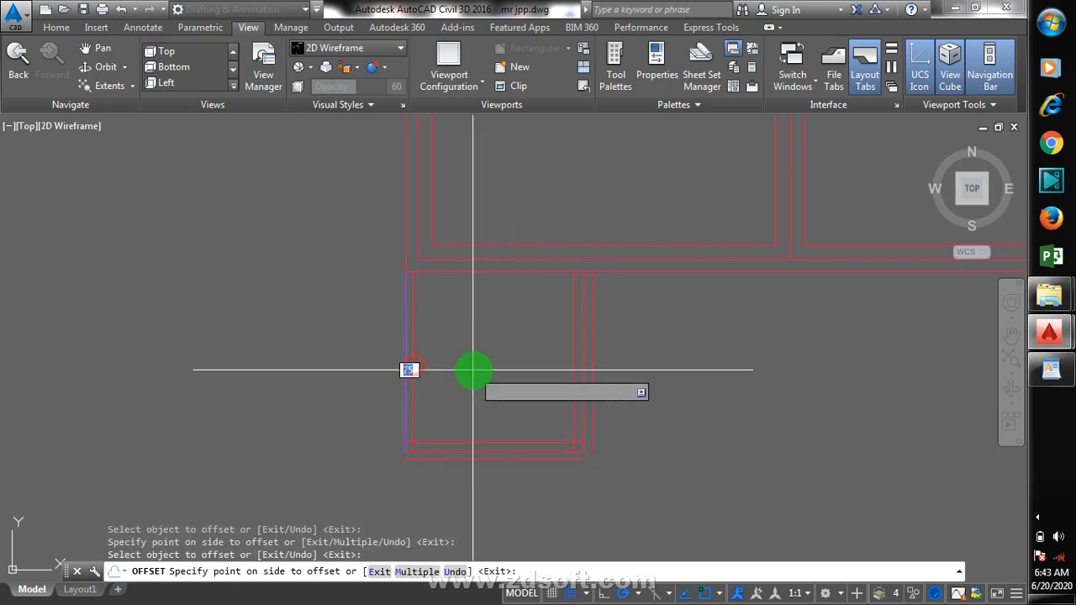
click(462, 374)
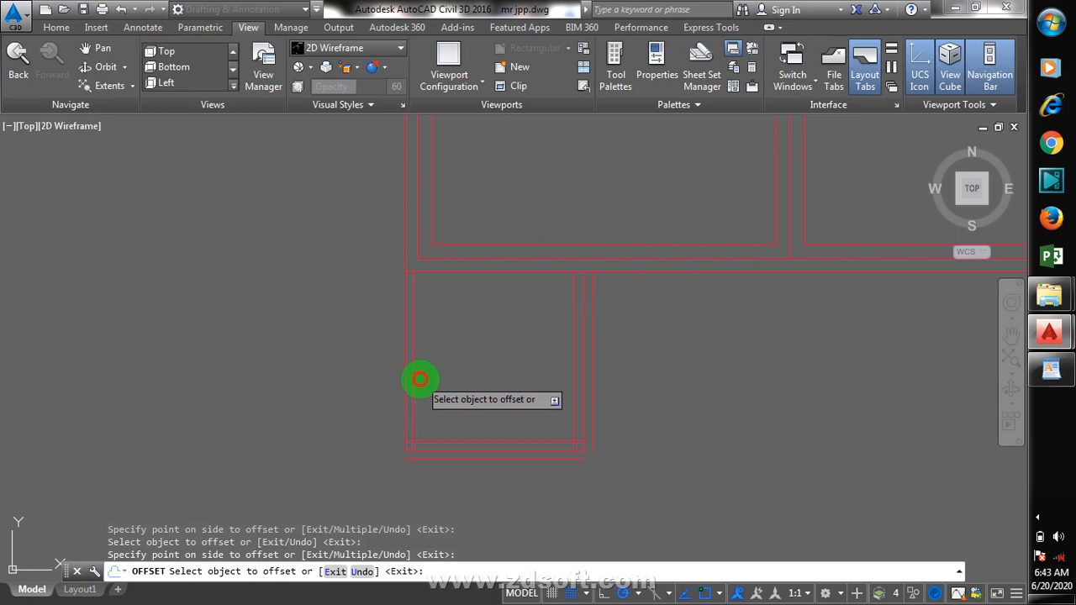
click(420, 379)
click(447, 378)
scroll(431, 458, down, 2)
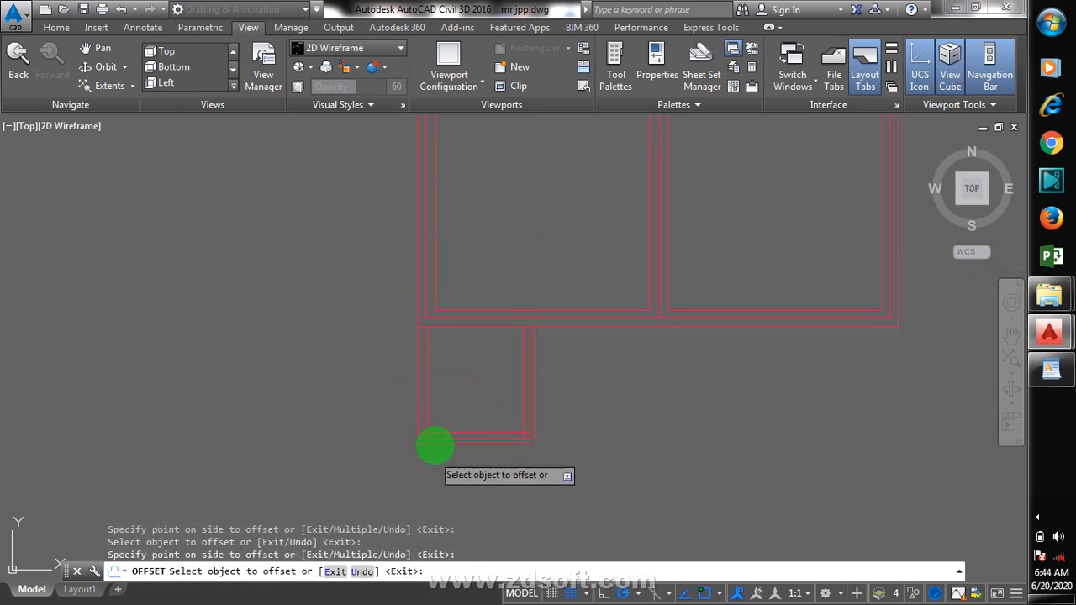
key(Escape)
- Fillet the inner, outer and middle wall lines at the projection's lower-left corner into square corners
scroll(442, 414, up, 2)
key(Return)
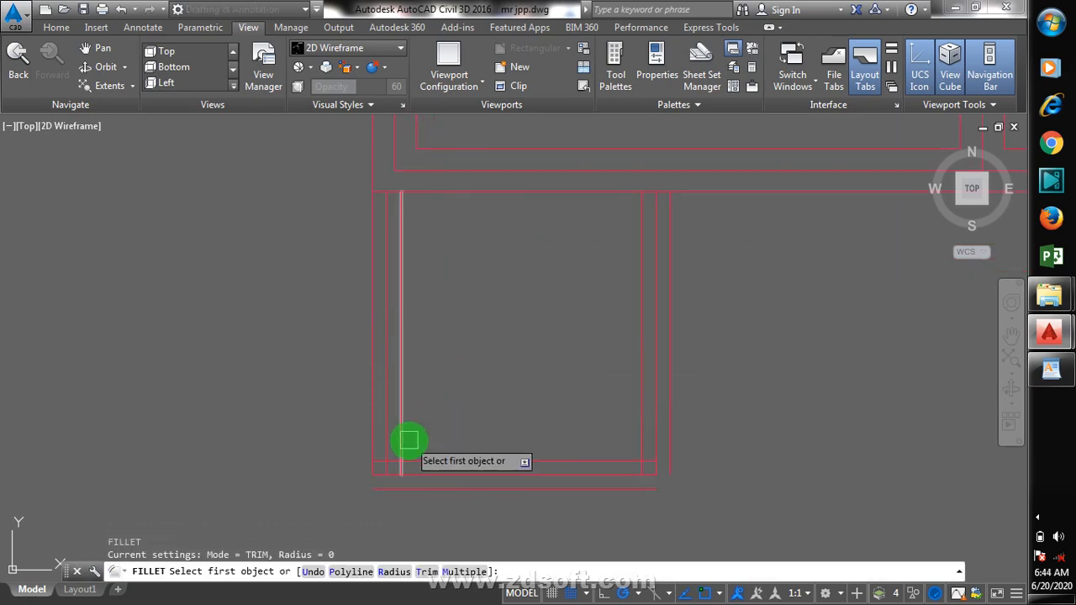
click(407, 440)
key(Return)
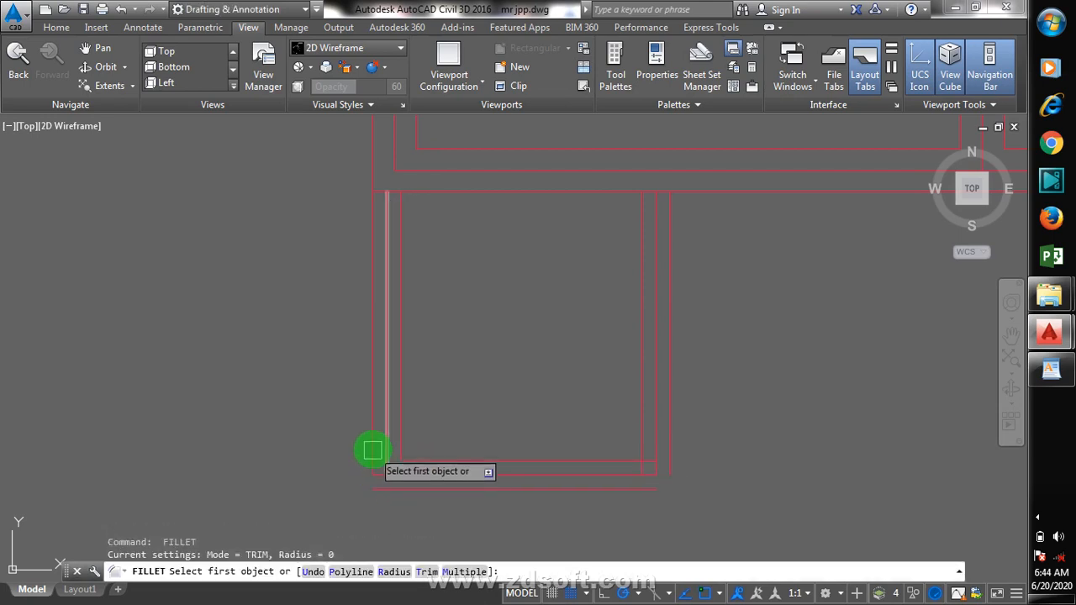
click(373, 447)
click(390, 490)
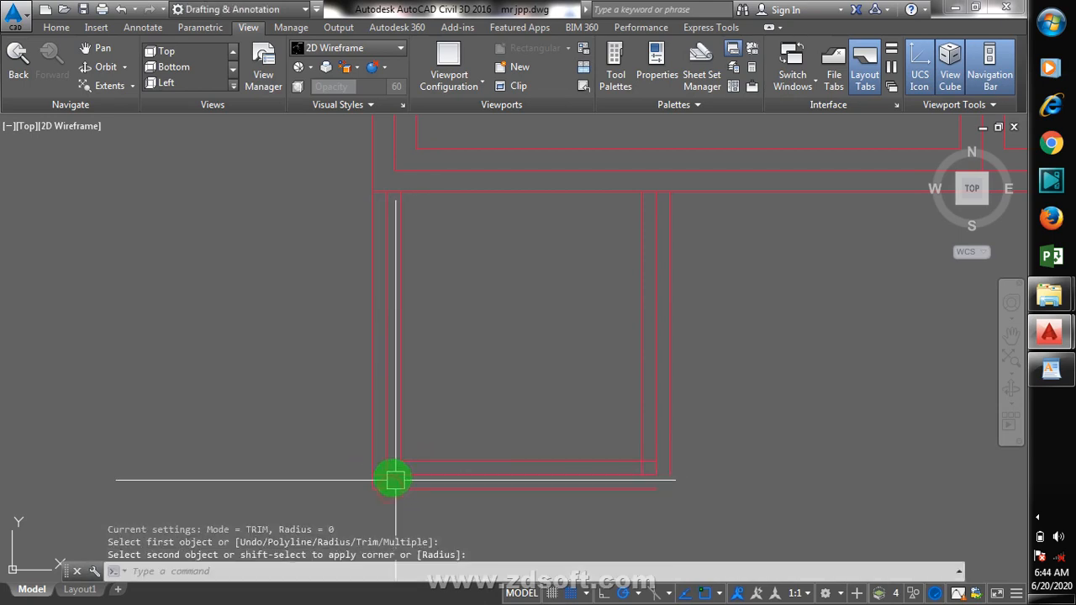
key(Return)
click(386, 457)
click(418, 476)
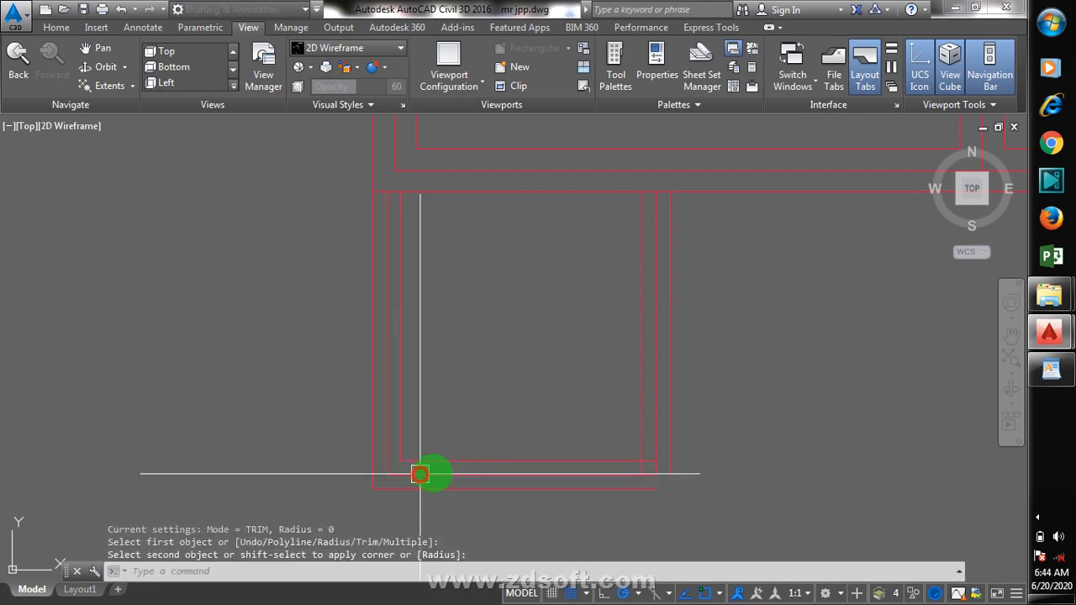
- Fillet the inner and outer wall lines at the projection's lower-right corner into square corners
scroll(656, 484, up, 5)
key(Return)
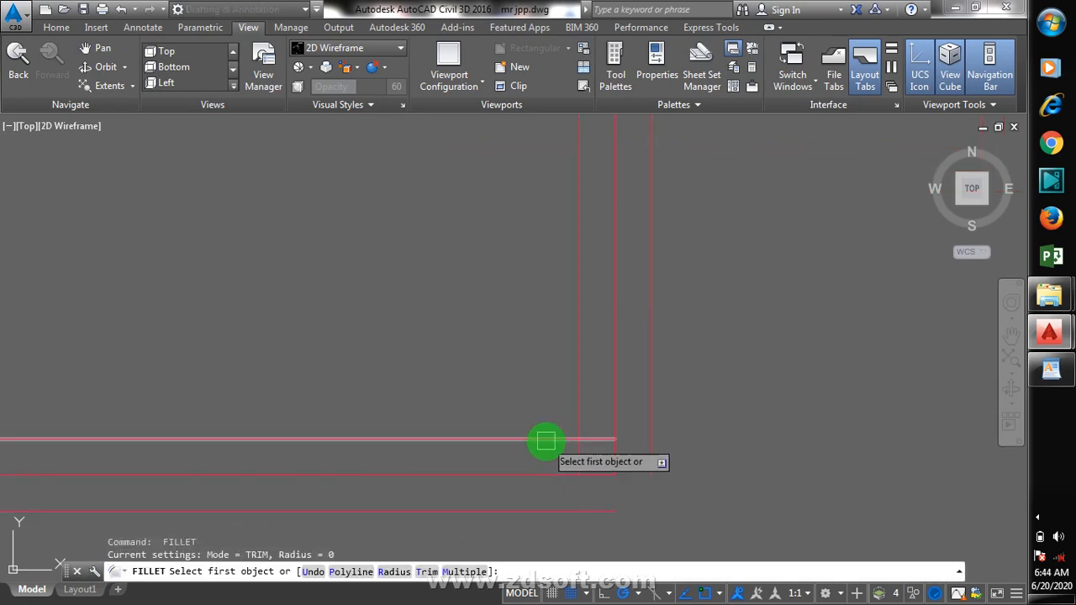
click(548, 439)
click(578, 409)
key(Return)
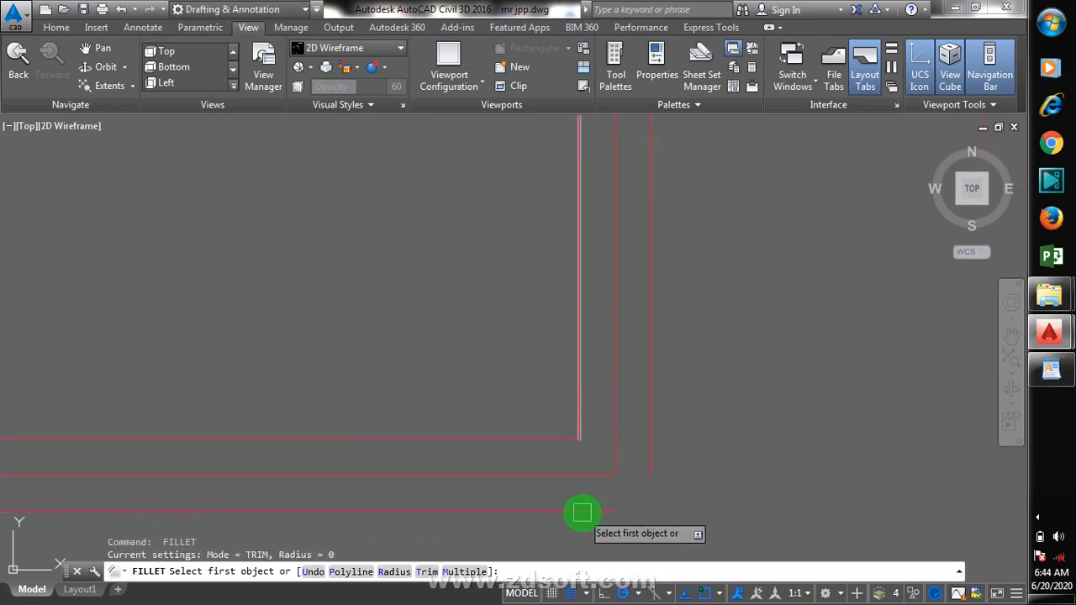
click(580, 510)
click(651, 464)
scroll(492, 483, down, 6)
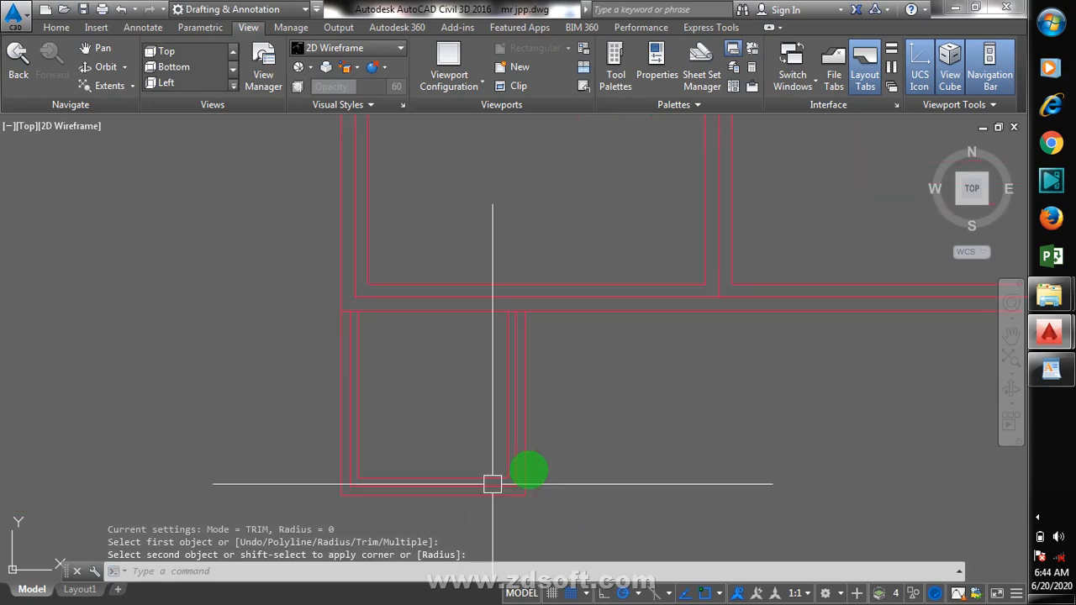
- Trim the plan's outer bottom line where it crosses the projection's left wall
scroll(528, 398, down, 5)
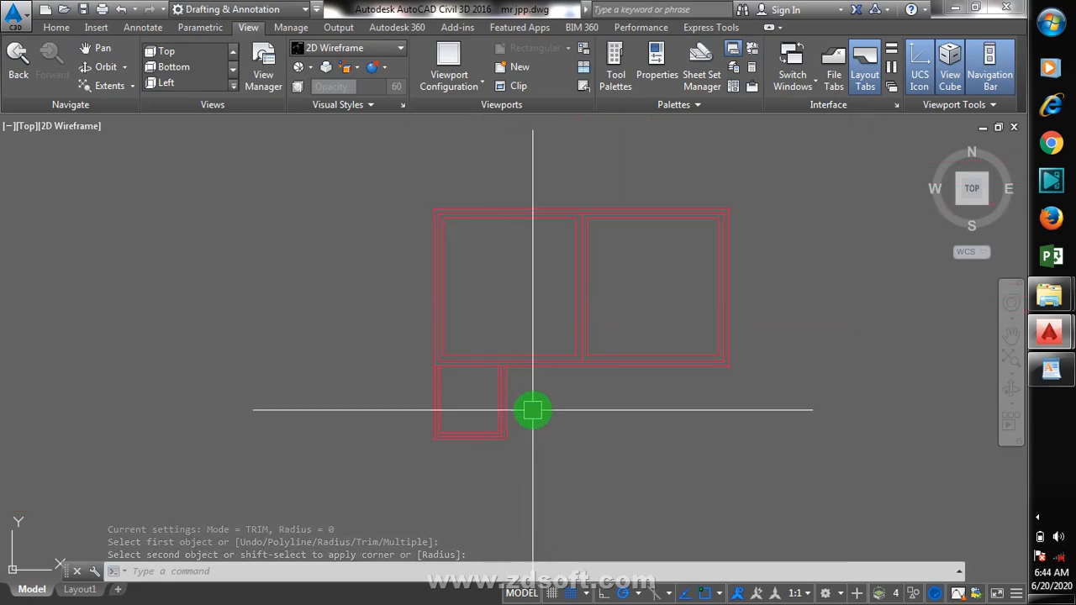
scroll(512, 396, up, 4)
scroll(517, 417, down, 2)
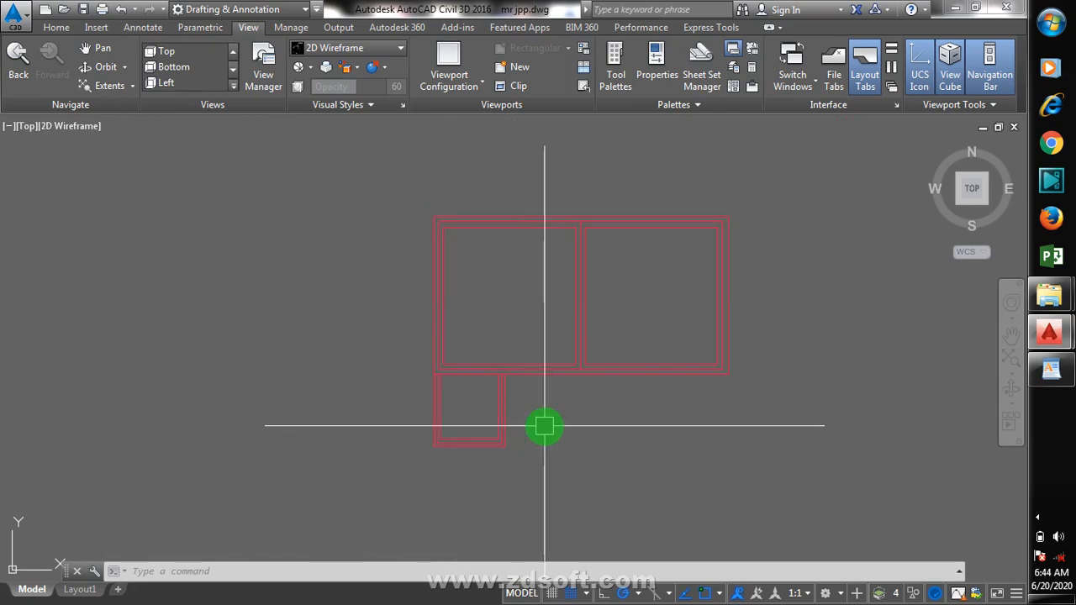
scroll(445, 471, up, 3)
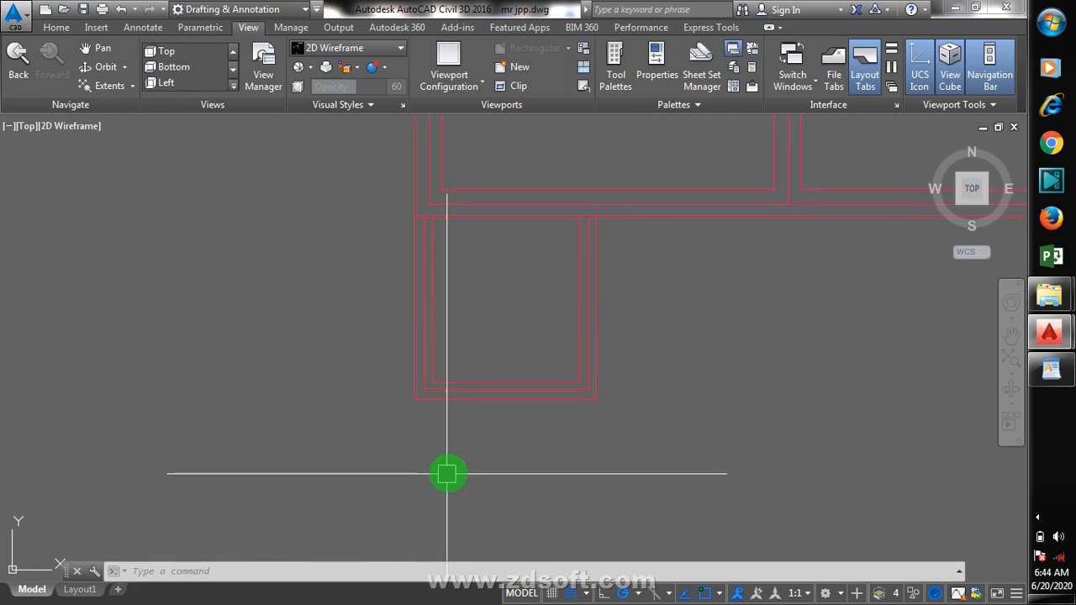
scroll(446, 330, up, 3)
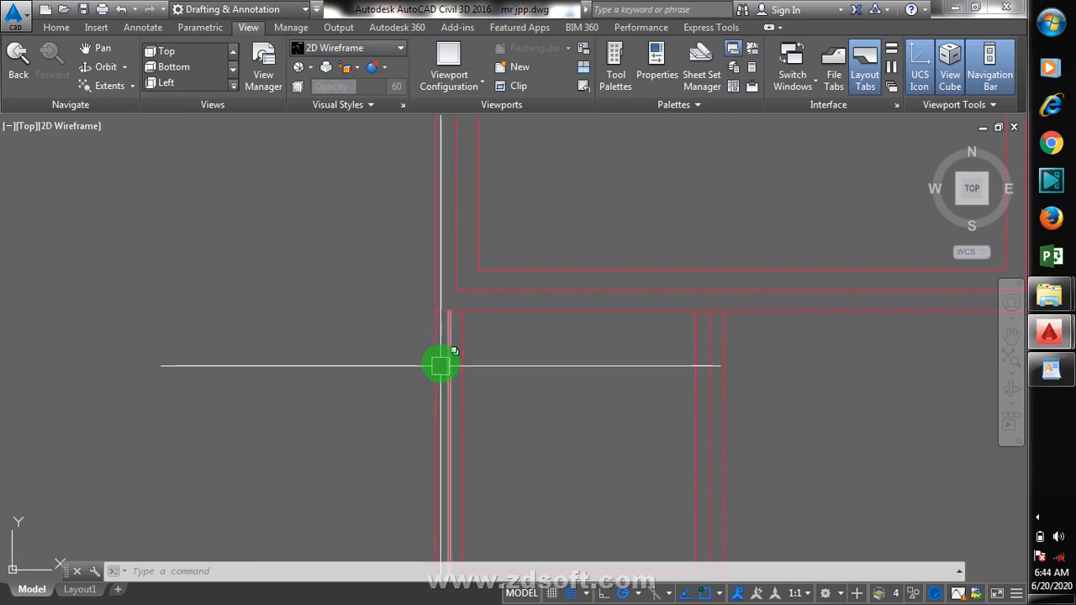
key(Return)
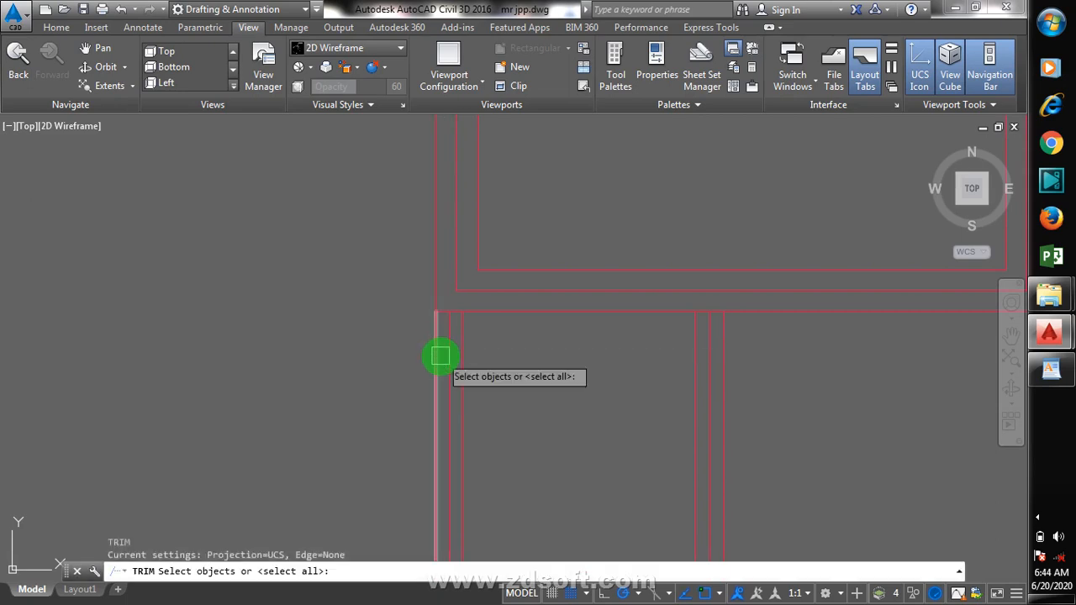
key(Return)
scroll(412, 357, up, 3)
click(402, 360)
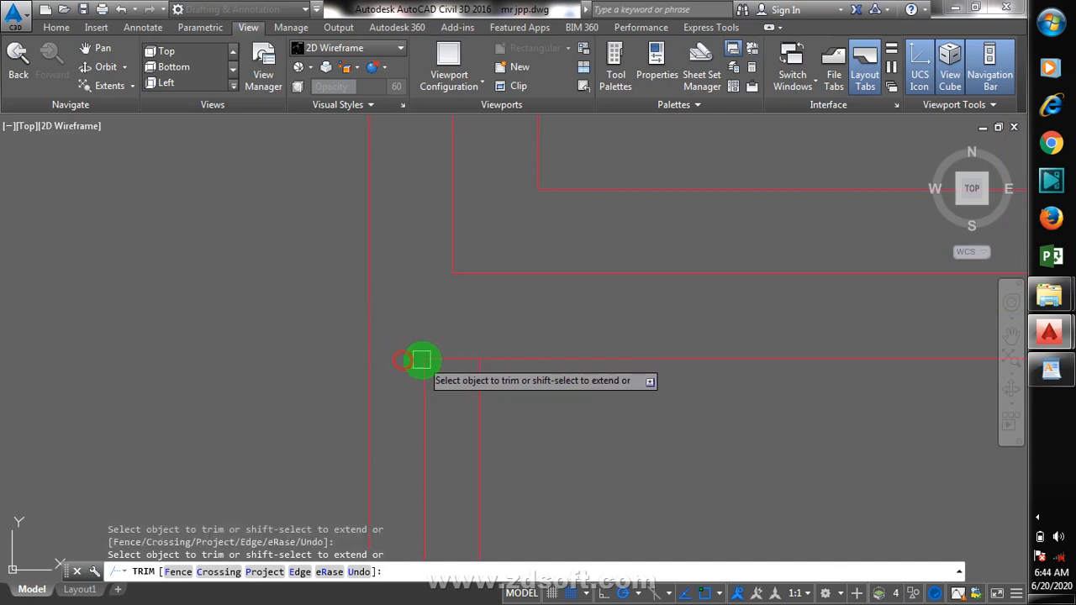
- Trim the plan's outer bottom line between the faces of the projection's right wall
scroll(439, 360, down, 5)
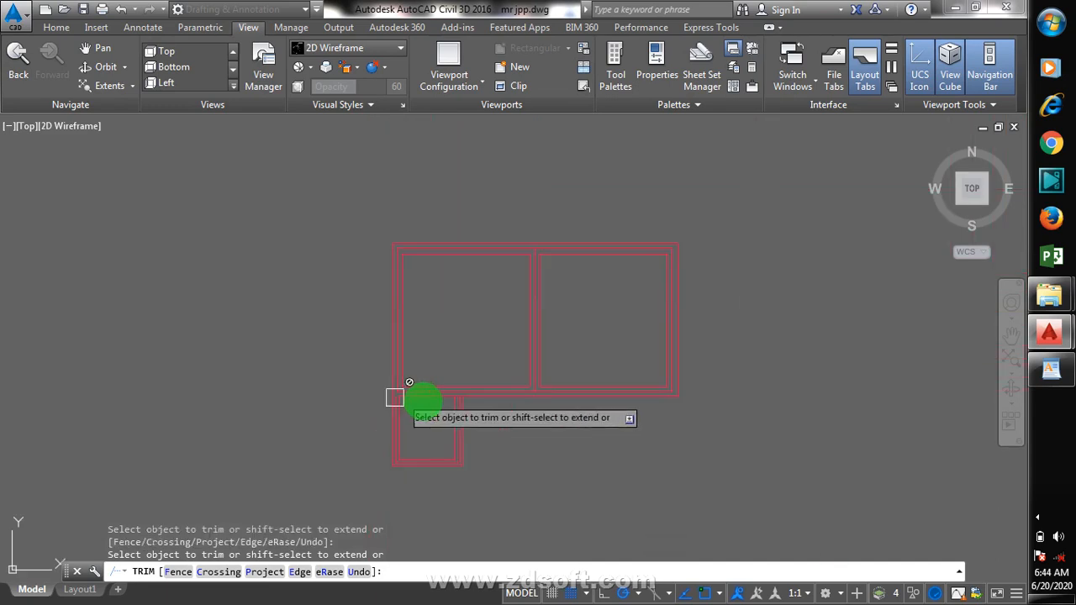
scroll(413, 401, up, 3)
scroll(480, 396, up, 3)
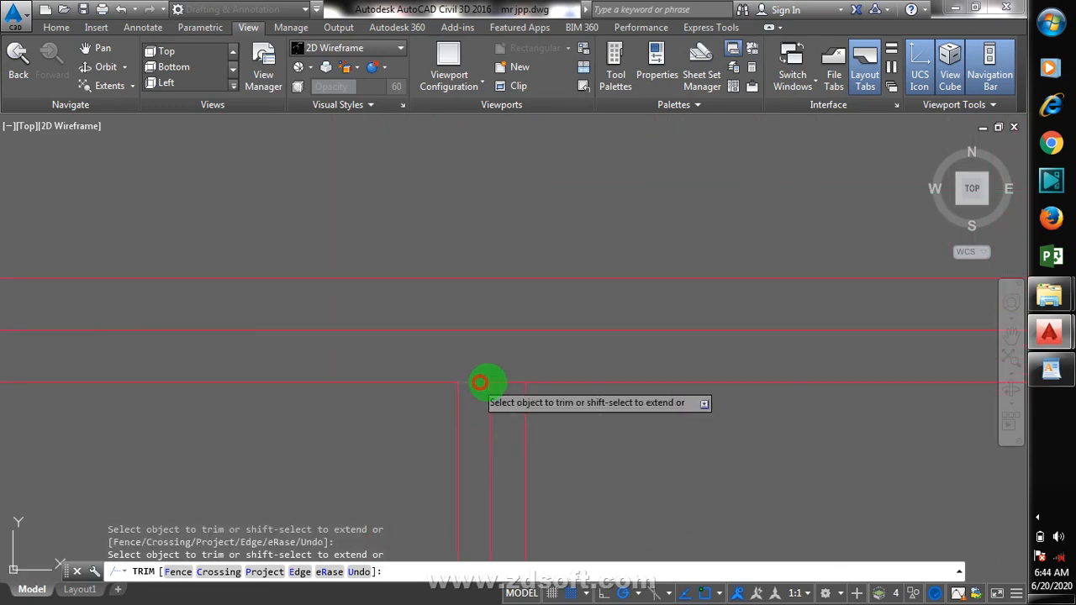
click(507, 381)
key(Escape)
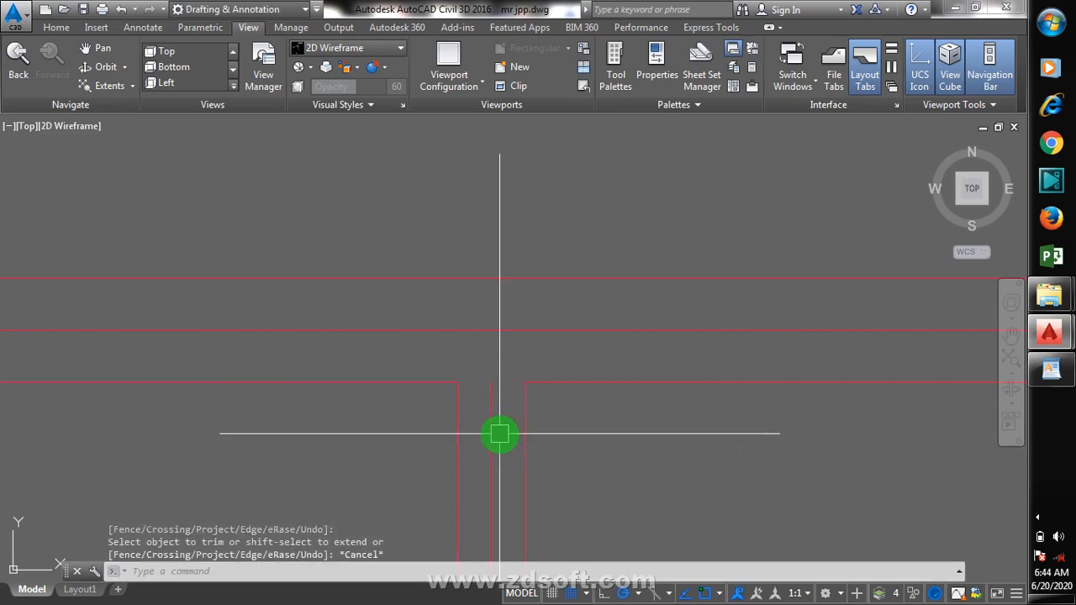
- Extend the middle line of the projection's right wall up to the middle line of the plan's bottom wall
text(ex)
key(Return)
key(Return)
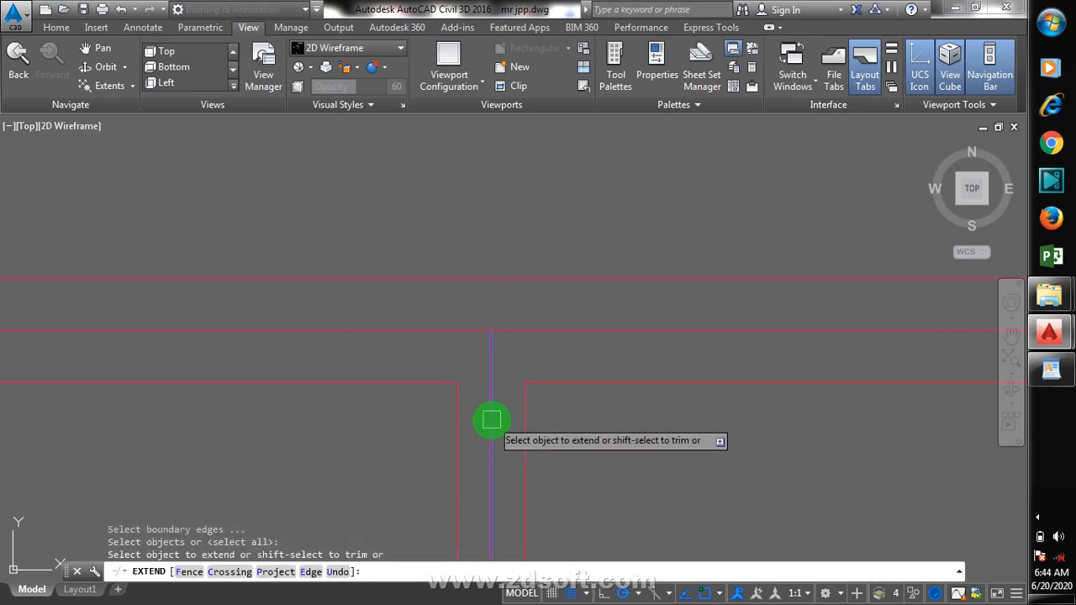
click(492, 415)
scroll(493, 389, down, 5)
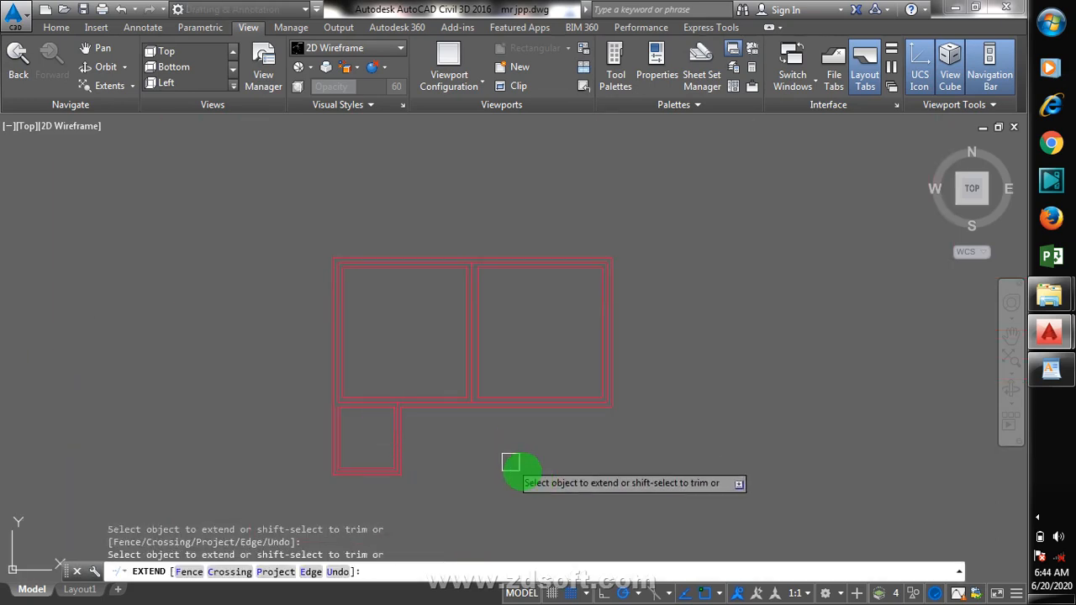
key(Escape)
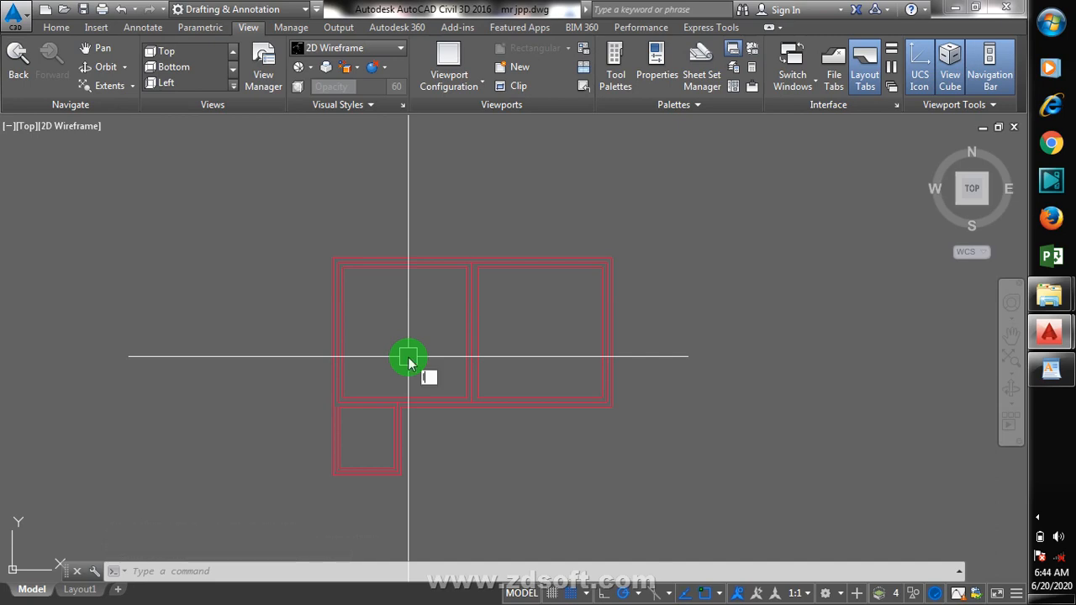
- Review the snap, polar tracking and object snap drafting settings, and turn off object snap and object snap tracking
key(Return)
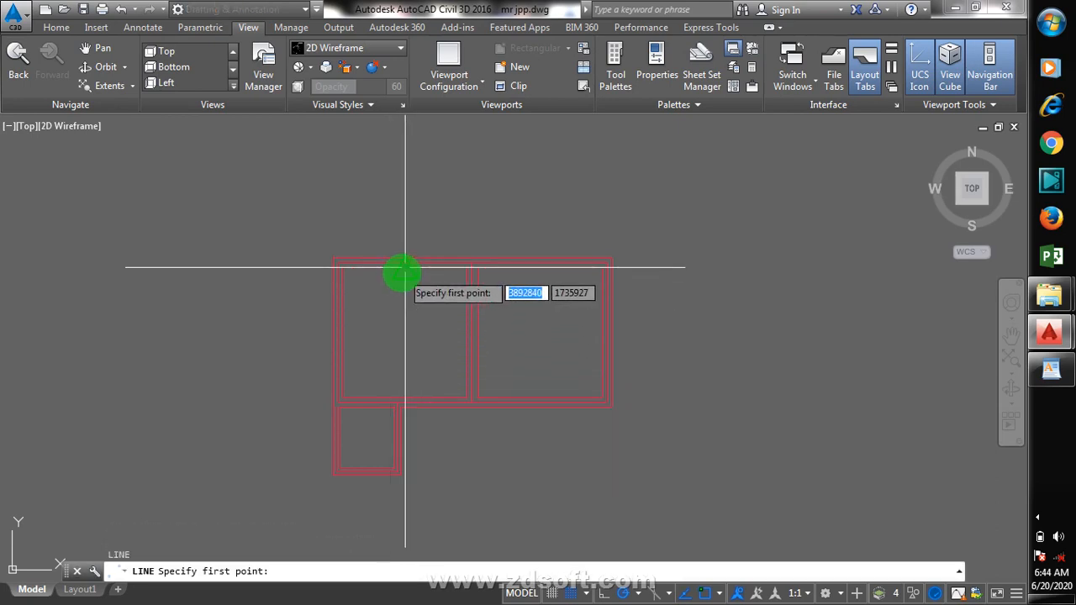
scroll(324, 264, up, 4)
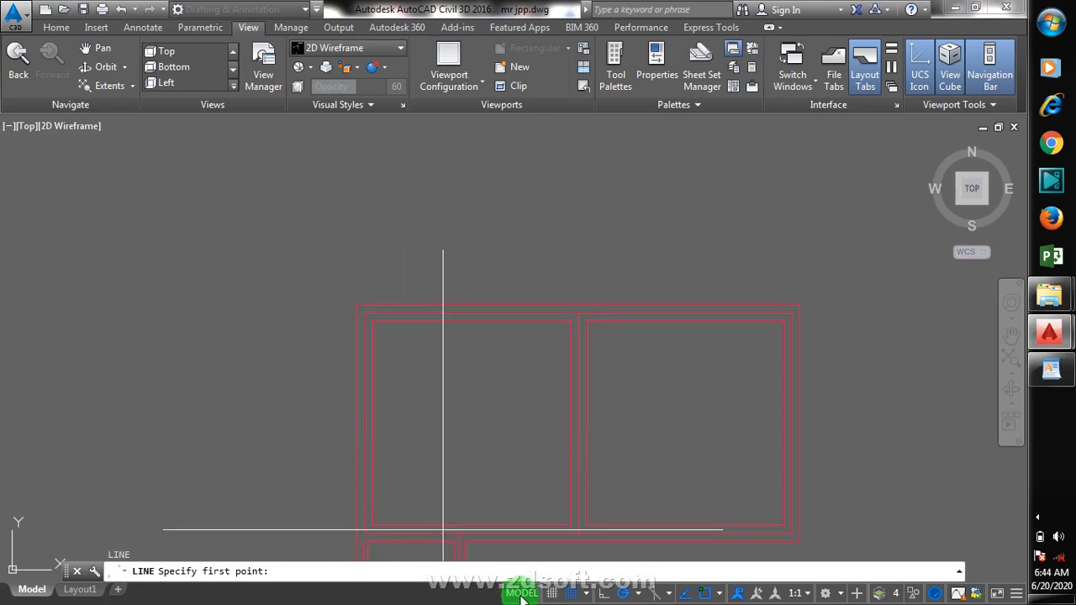
click(601, 595)
click(624, 594)
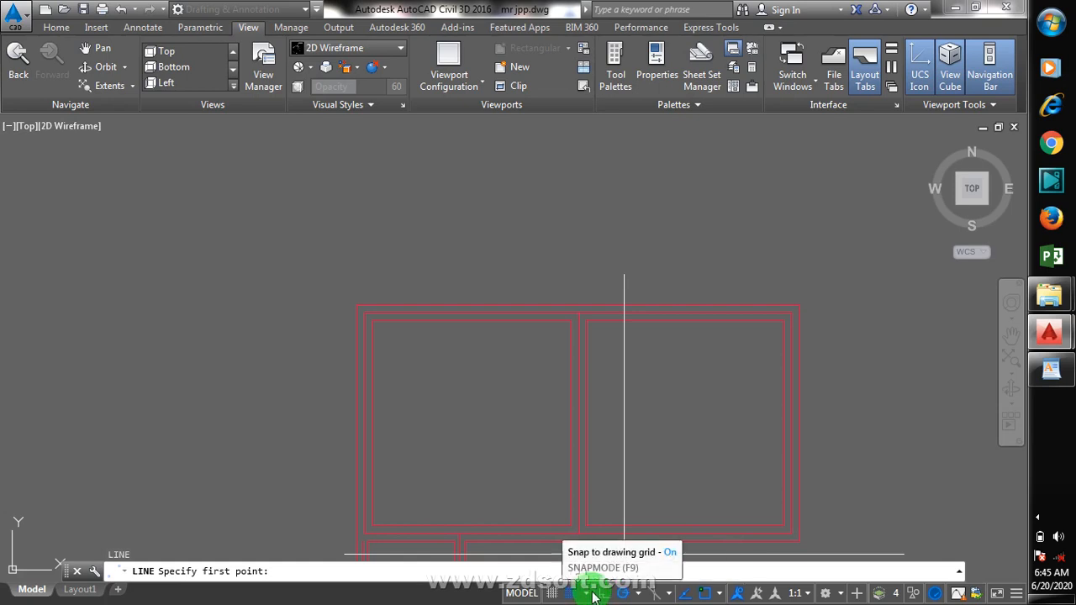
click(641, 594)
click(641, 593)
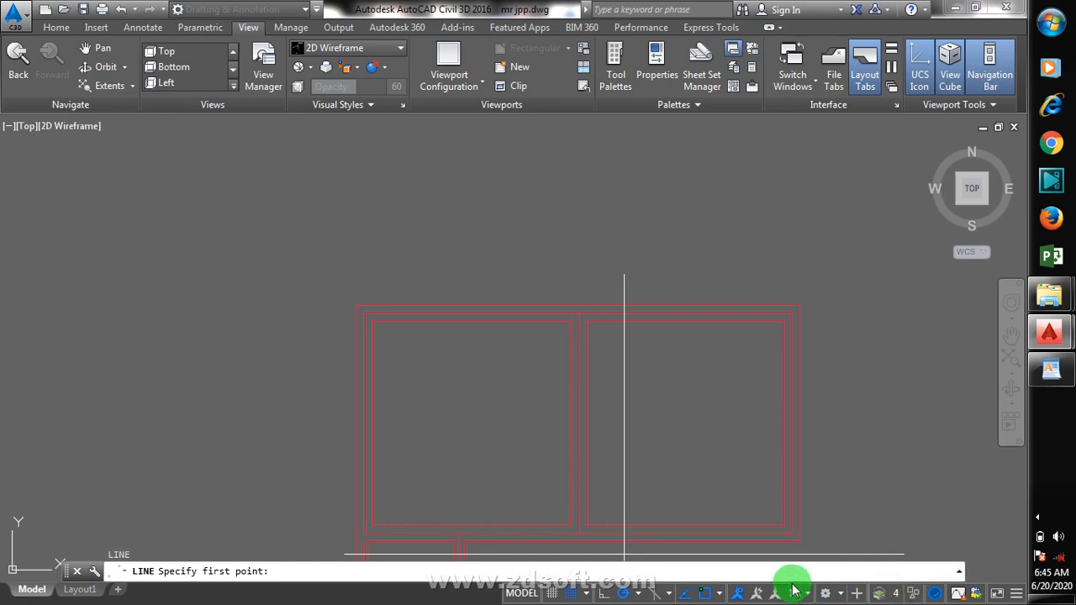
click(590, 596)
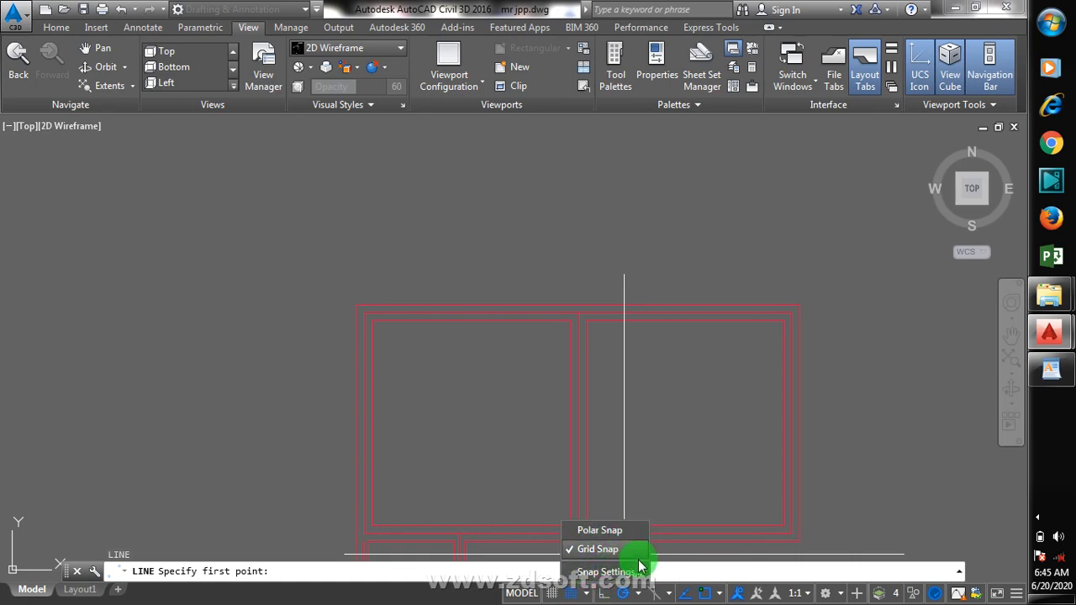
click(622, 574)
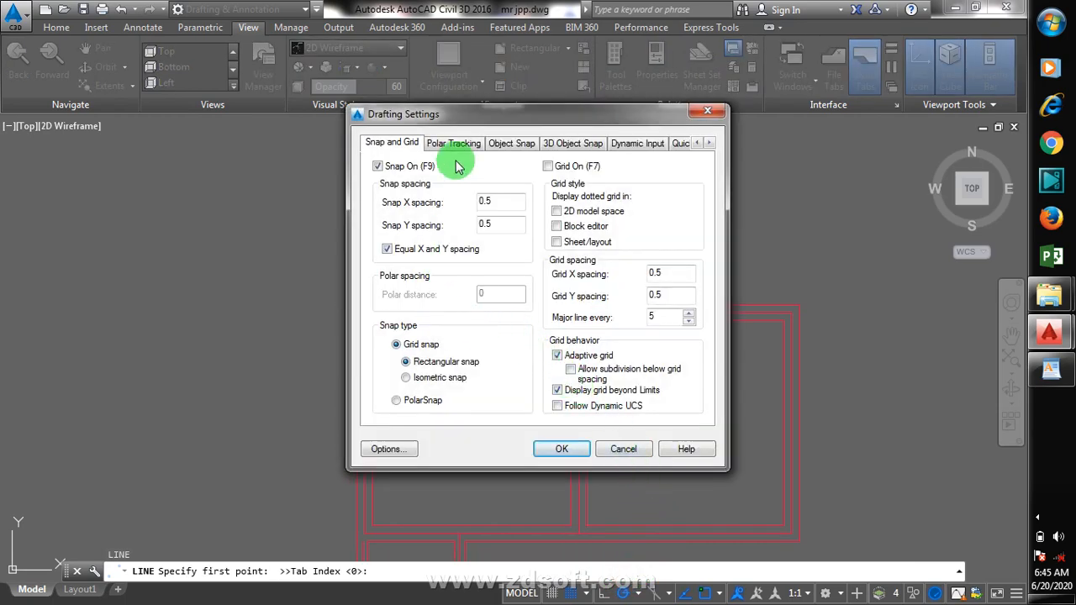
click(456, 146)
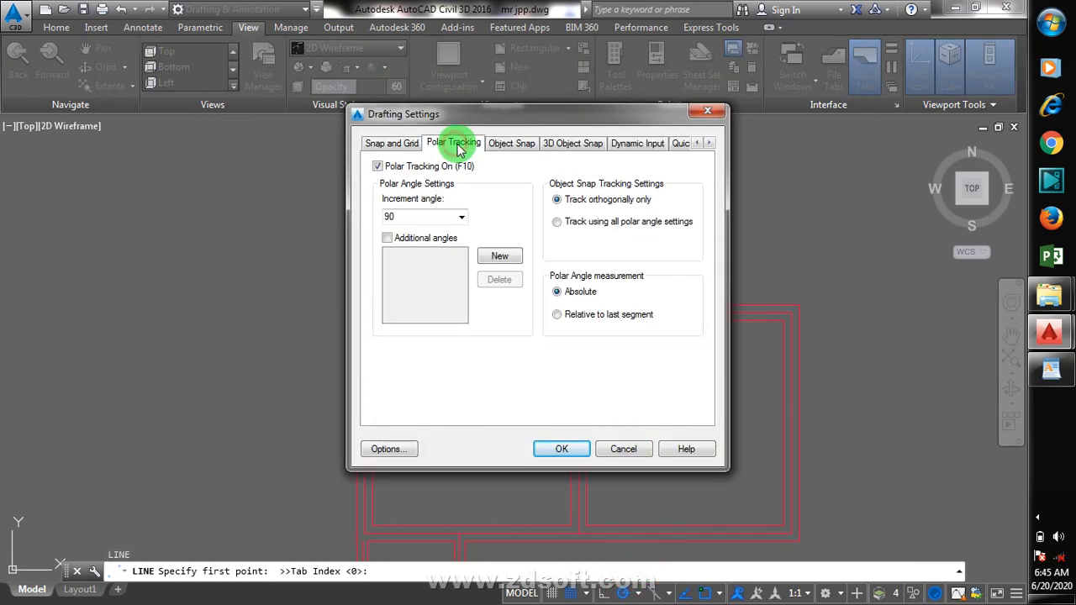
click(513, 147)
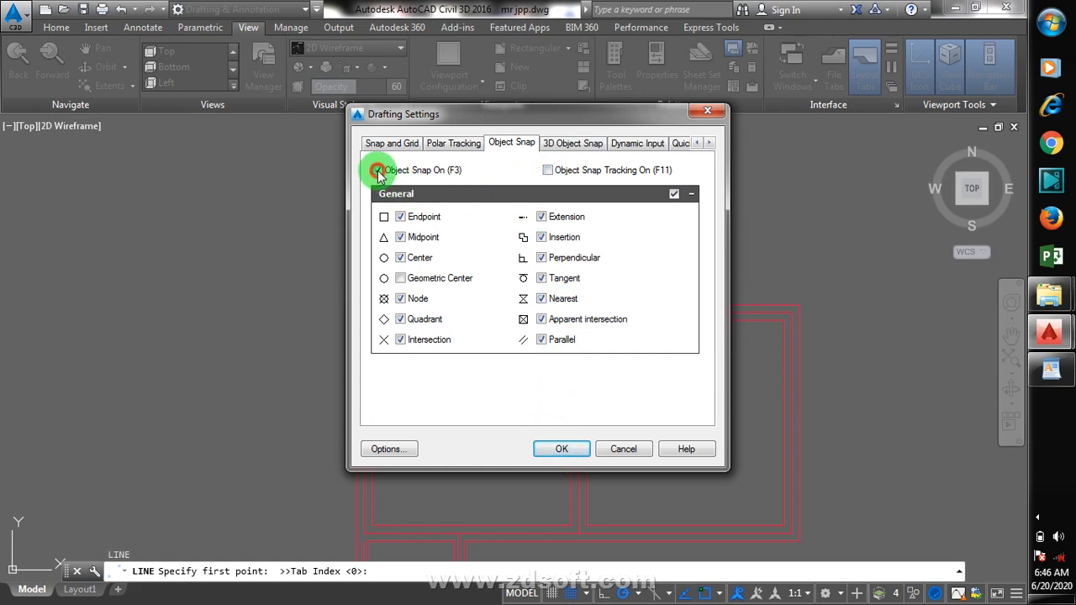
click(555, 450)
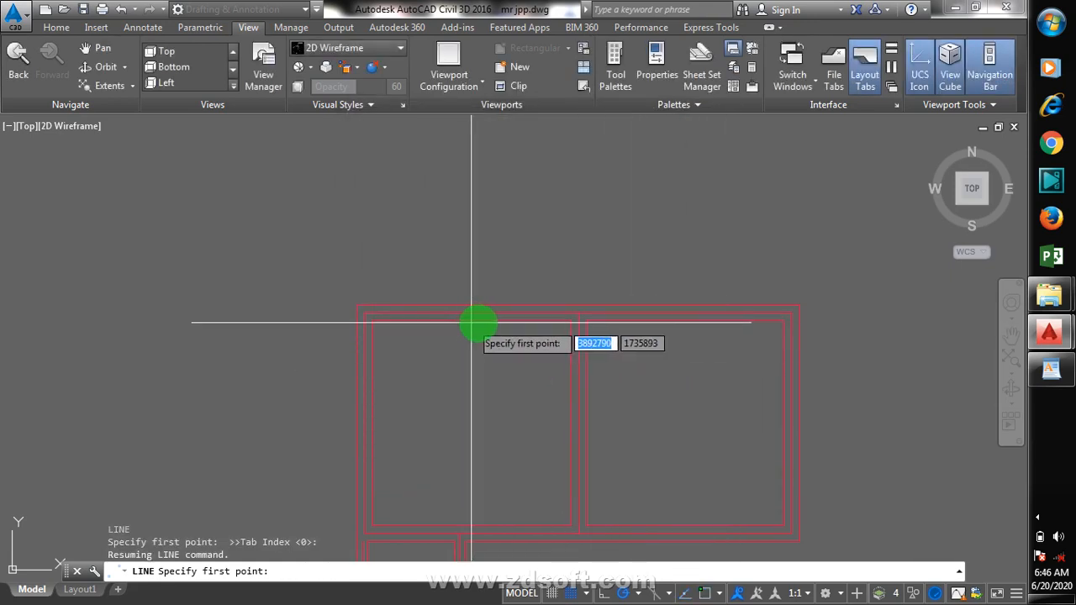
- Turn on object snap and object snap tracking in the drafting settings
click(586, 594)
click(604, 572)
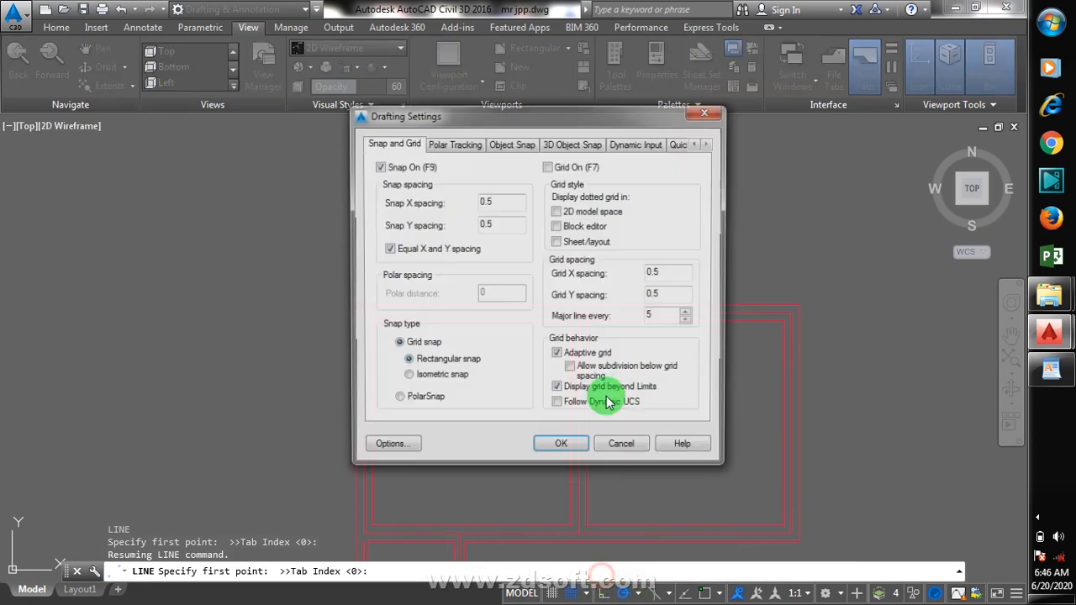
click(473, 147)
click(494, 147)
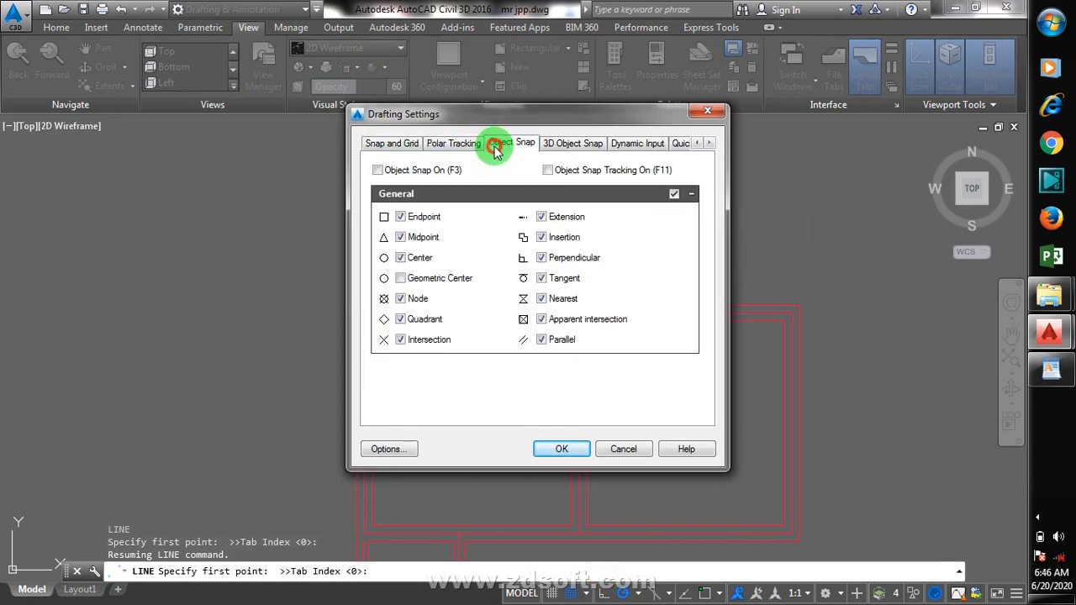
click(548, 171)
click(565, 450)
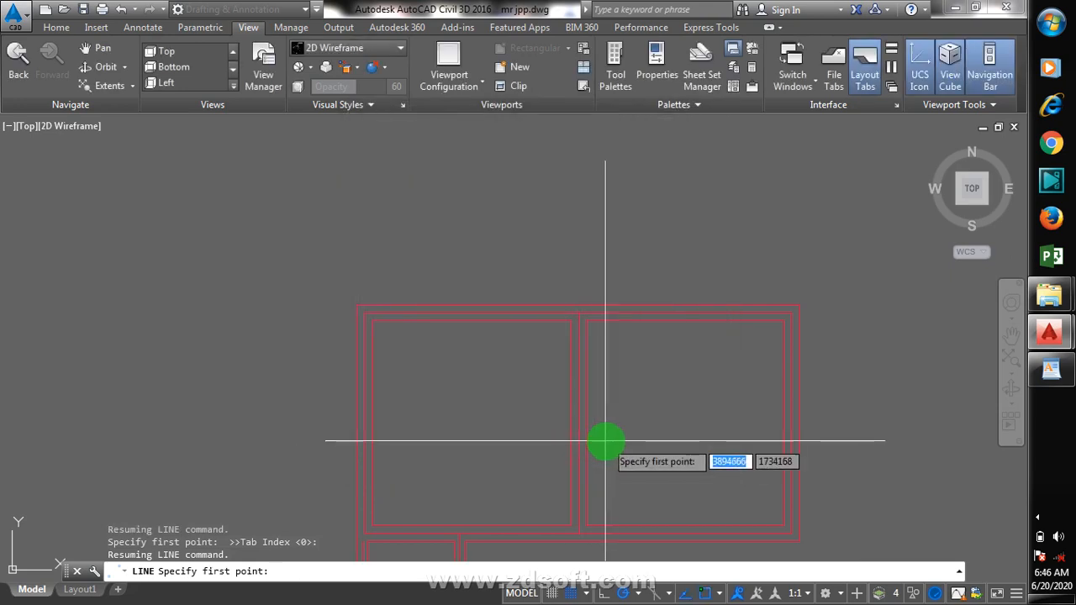
- Draw a vertical line up from the midpoint of the left bay's inner top line and mirror it about the dividing wall's middle line, keeping the original
click(471, 320)
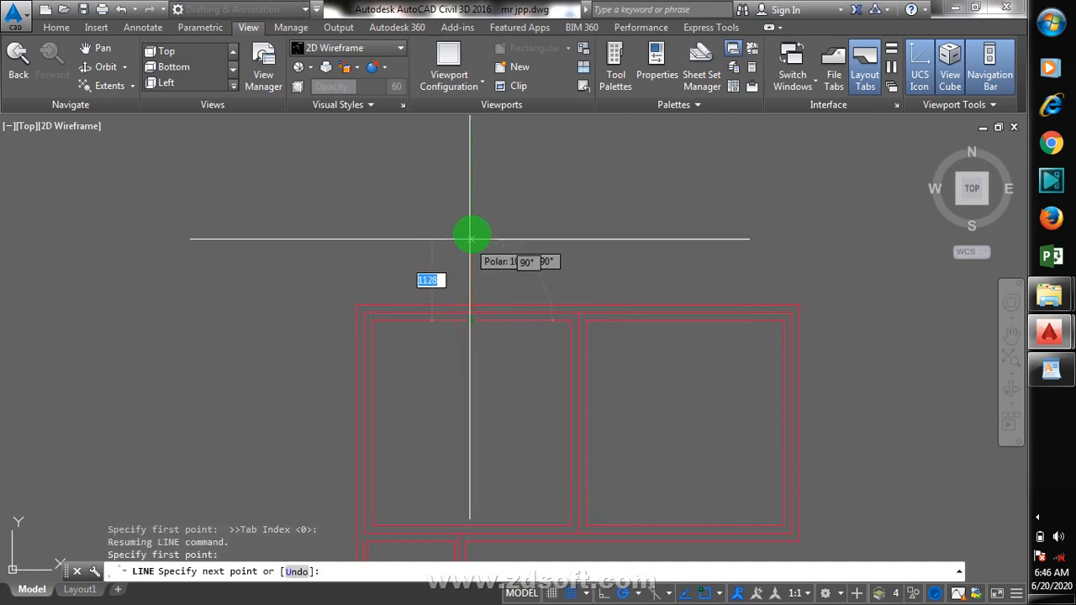
key(Return)
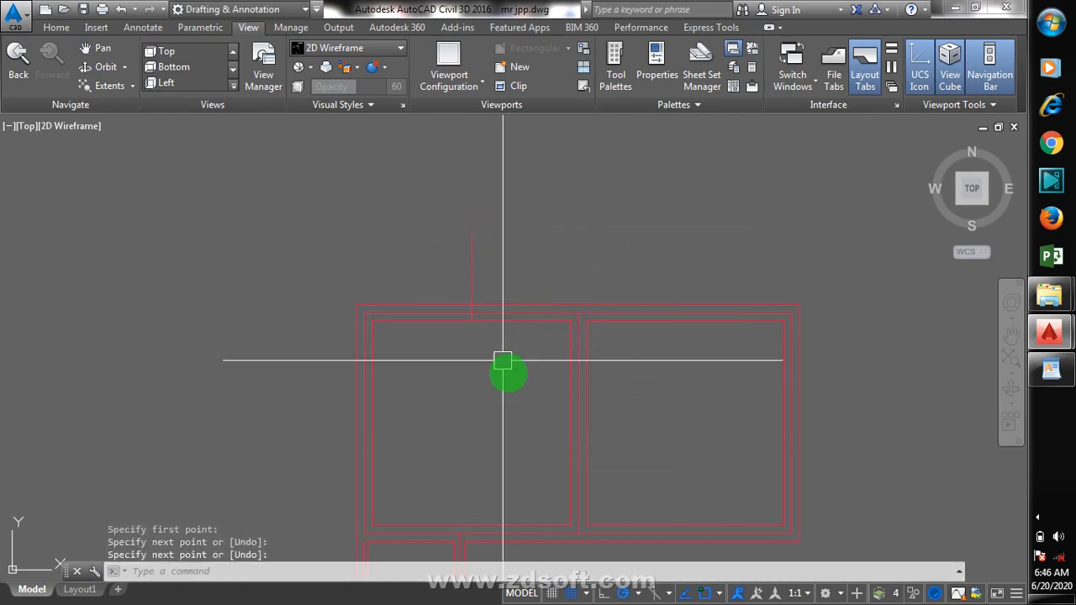
text(m)
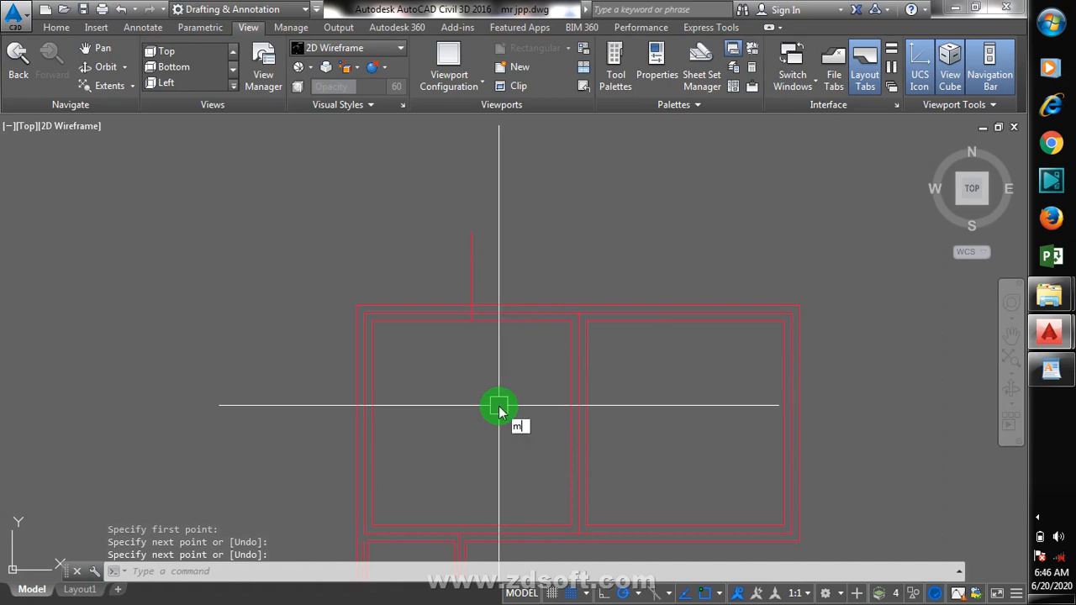
text(i)
key(Return)
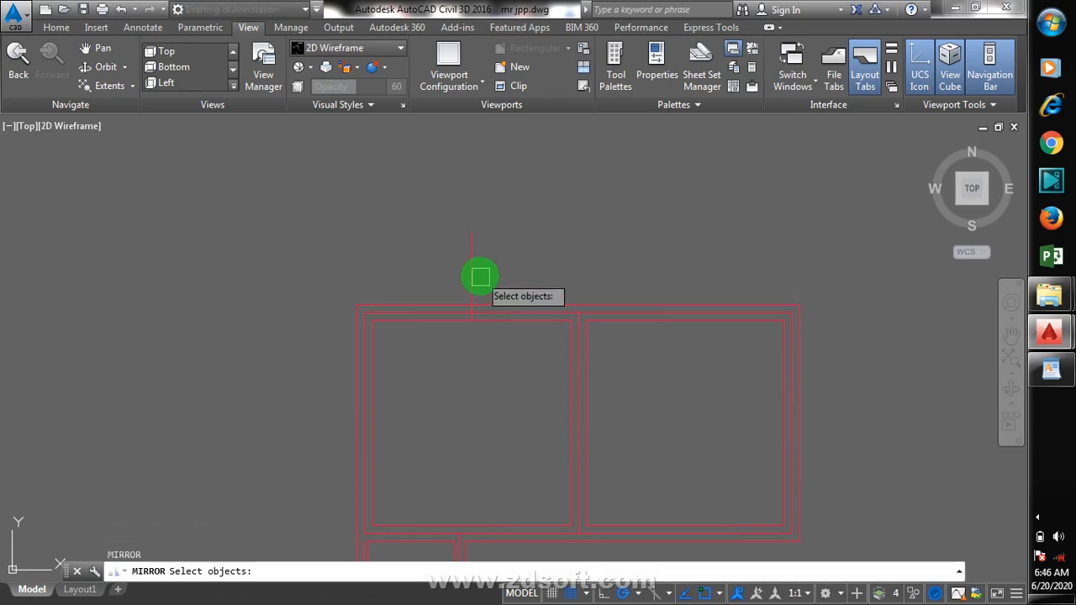
key(Return)
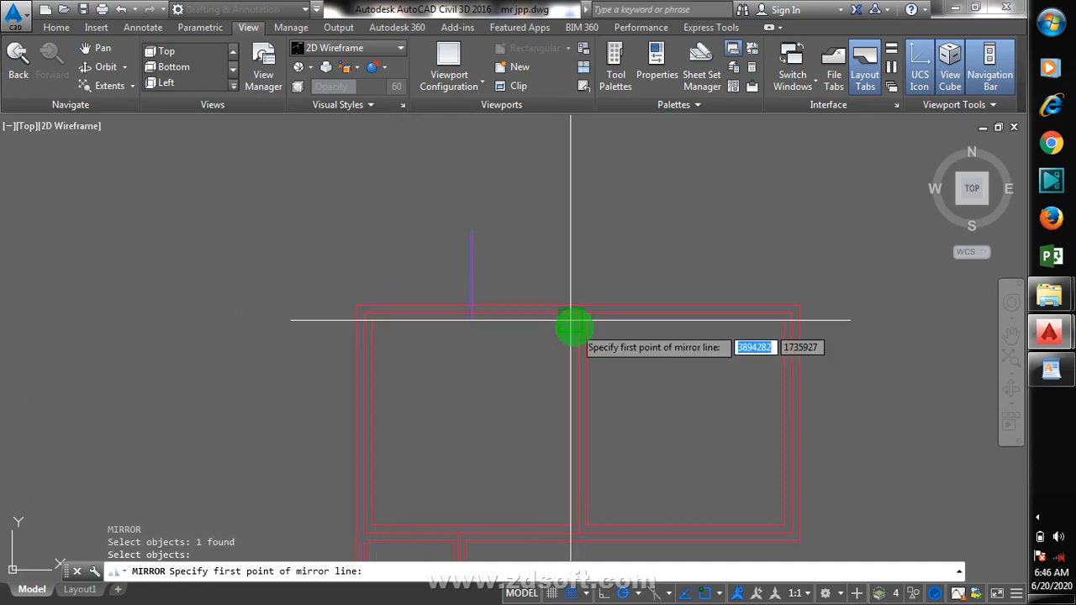
click(580, 314)
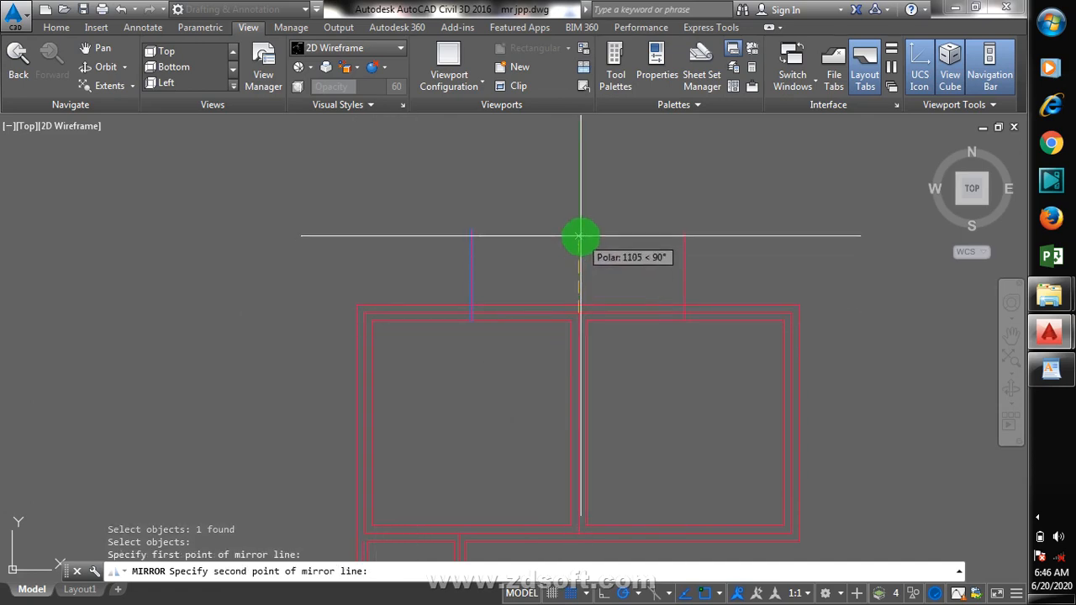
click(580, 235)
click(613, 292)
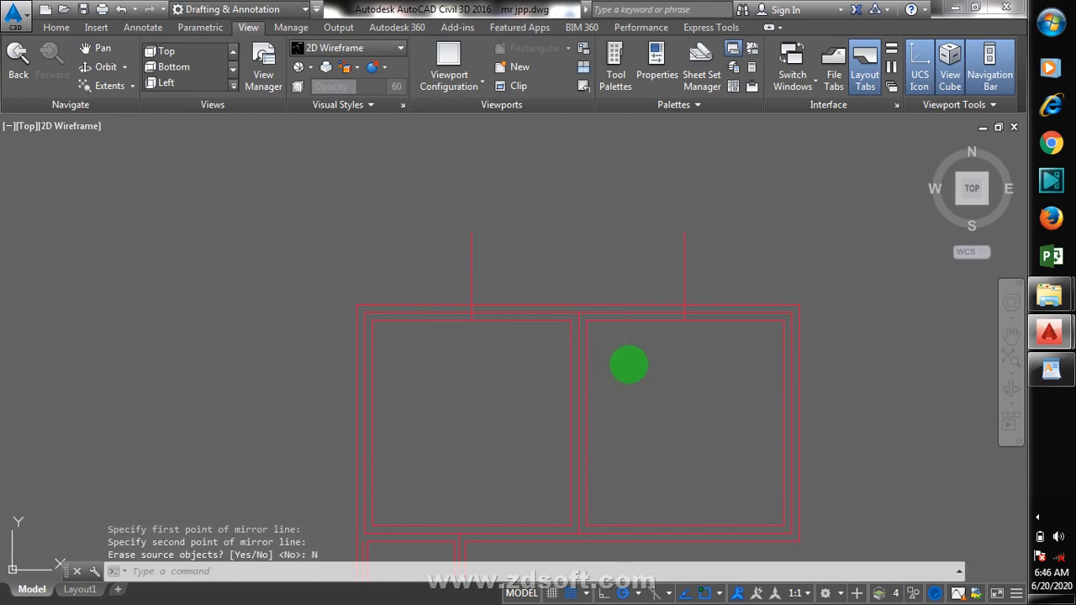
- Offset the vertical line above the right bay by 600 to both sides
text(o)
key(Return)
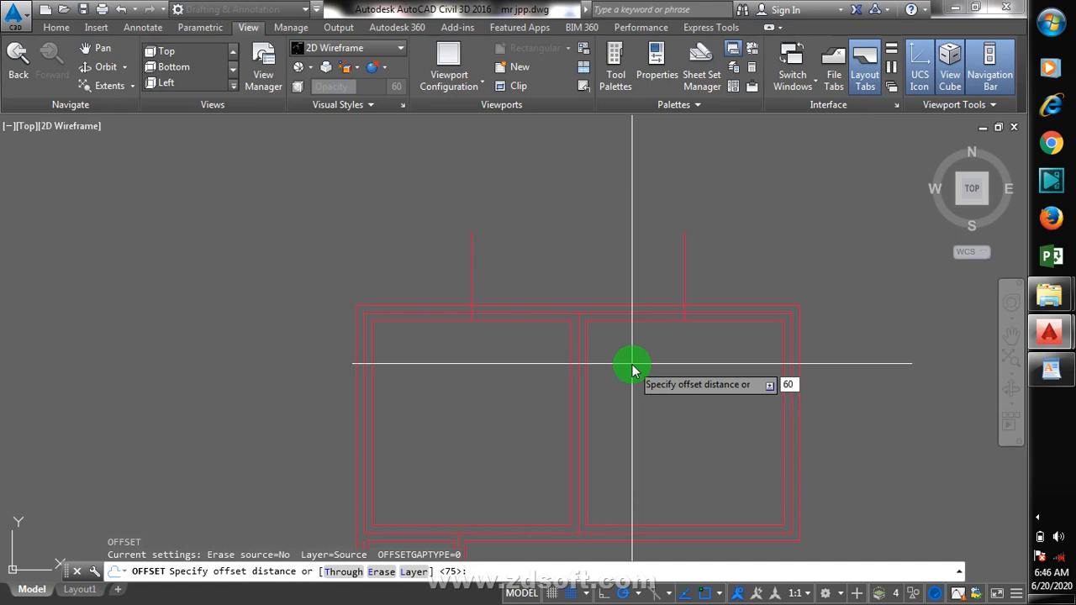
key(Return)
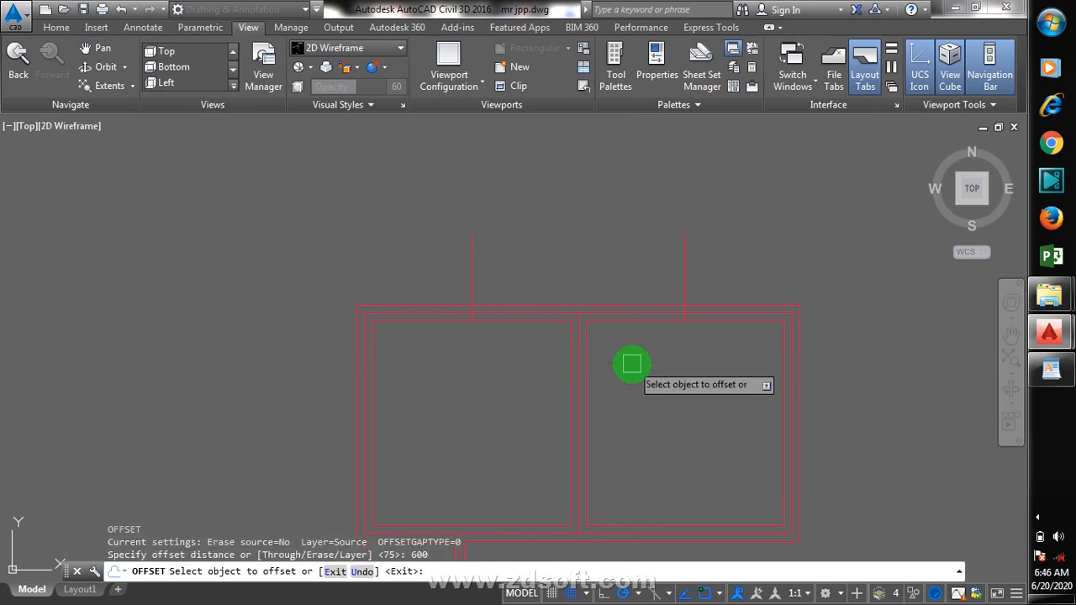
click(690, 267)
click(721, 264)
click(687, 266)
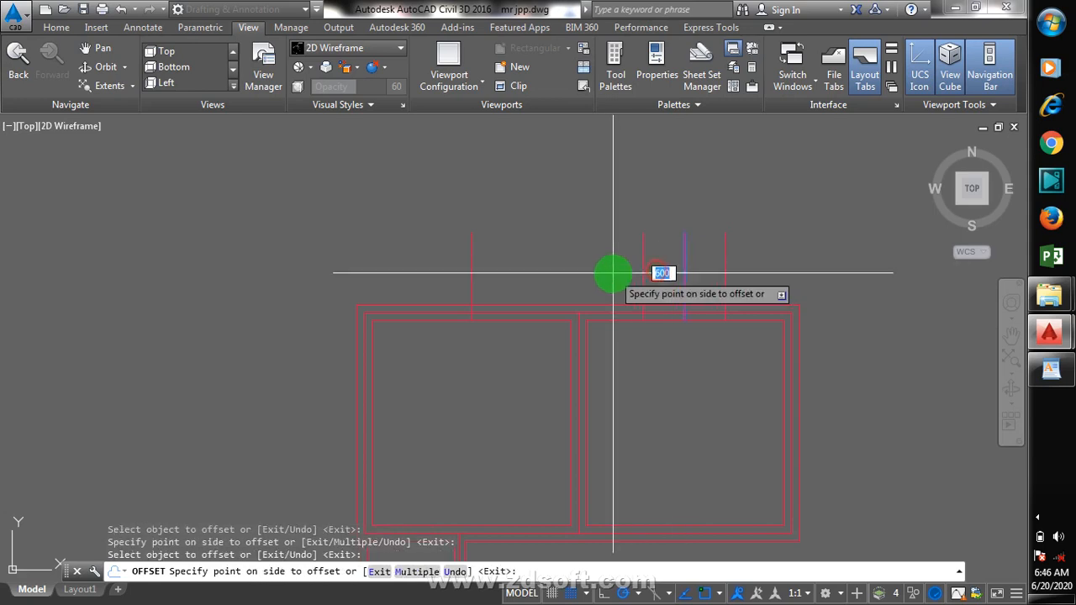
click(618, 272)
- Offset the vertical line above the left bay by the same 600 distance to both sides
click(470, 252)
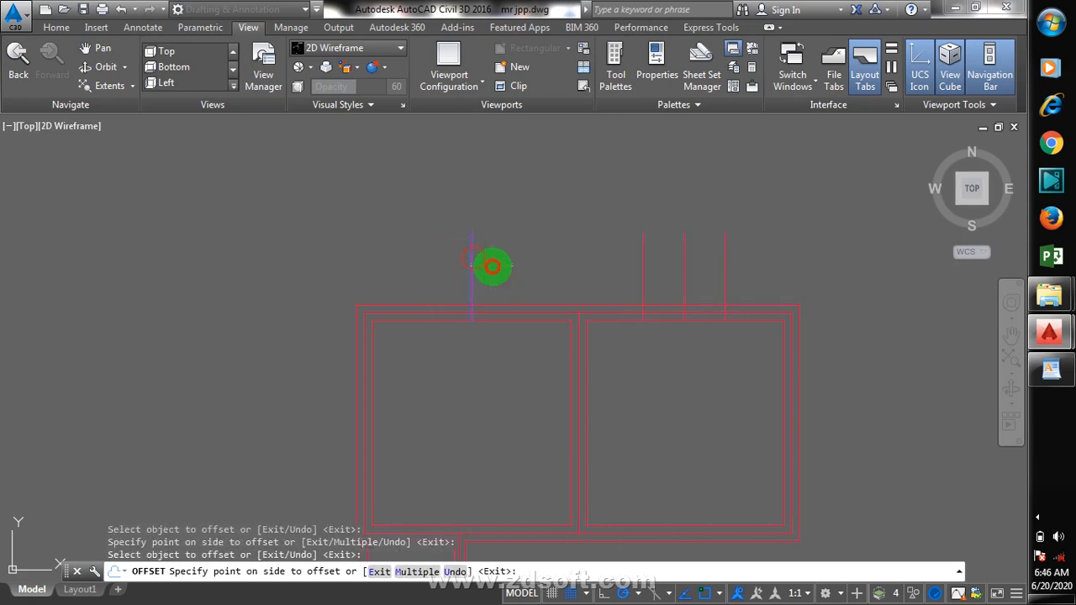
click(492, 264)
click(471, 269)
click(337, 272)
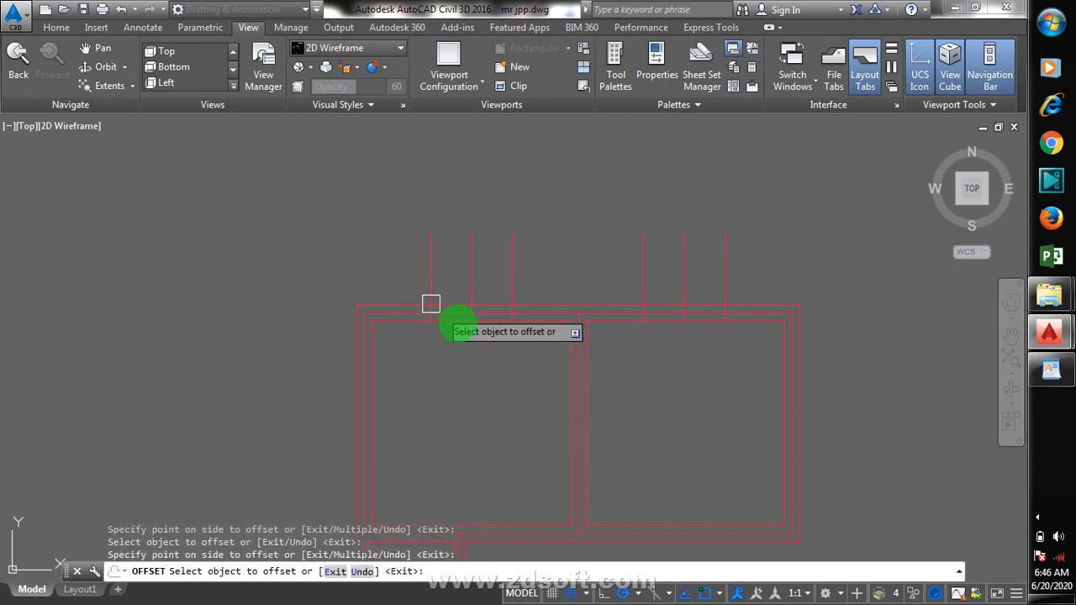
scroll(538, 364, down, 4)
key(Return)
- Draw a horizontal line outward across the plan's left wall from the midpoint of the left bay's inner left wall line
scroll(516, 337, up, 4)
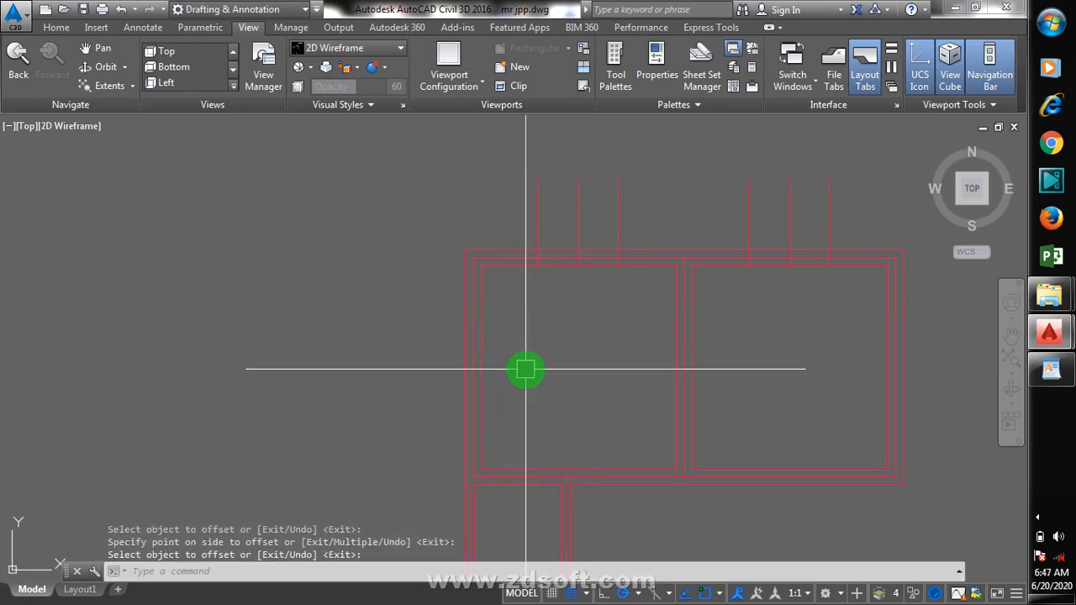
text(l)
key(Return)
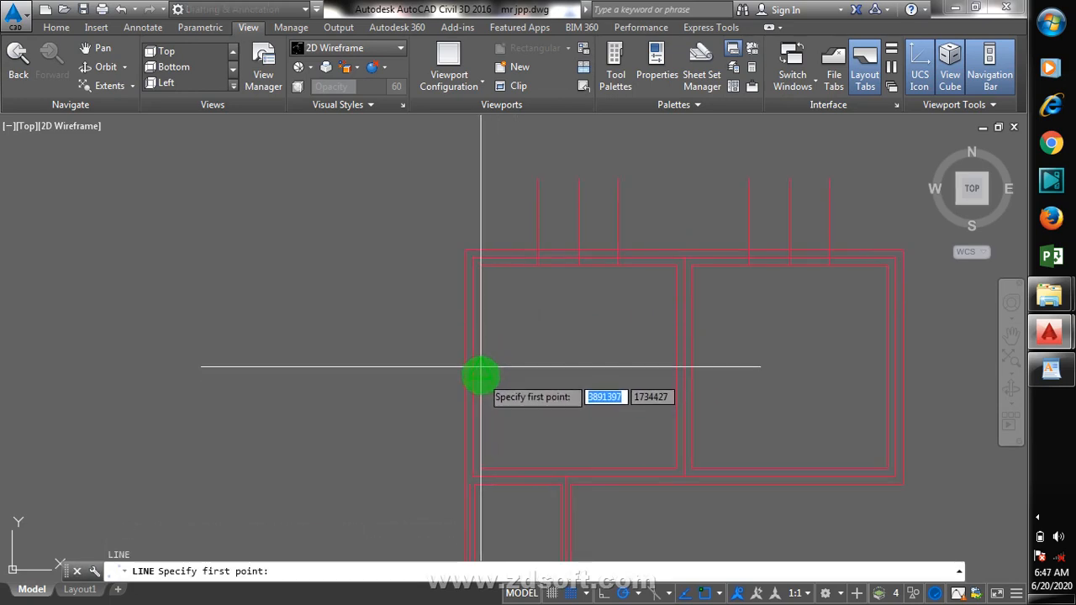
click(481, 367)
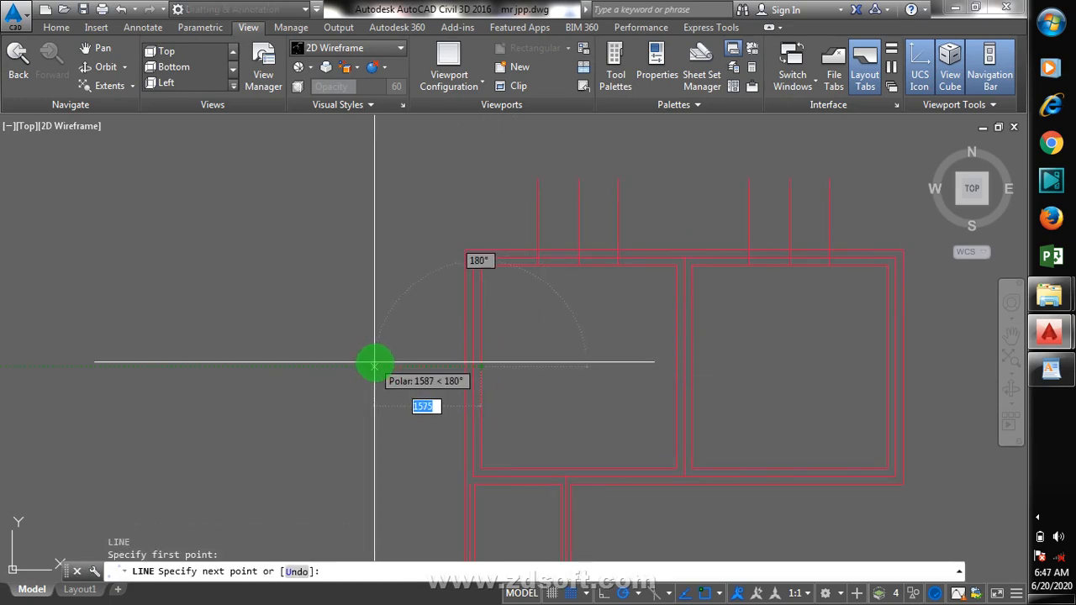
click(378, 367)
key(Escape)
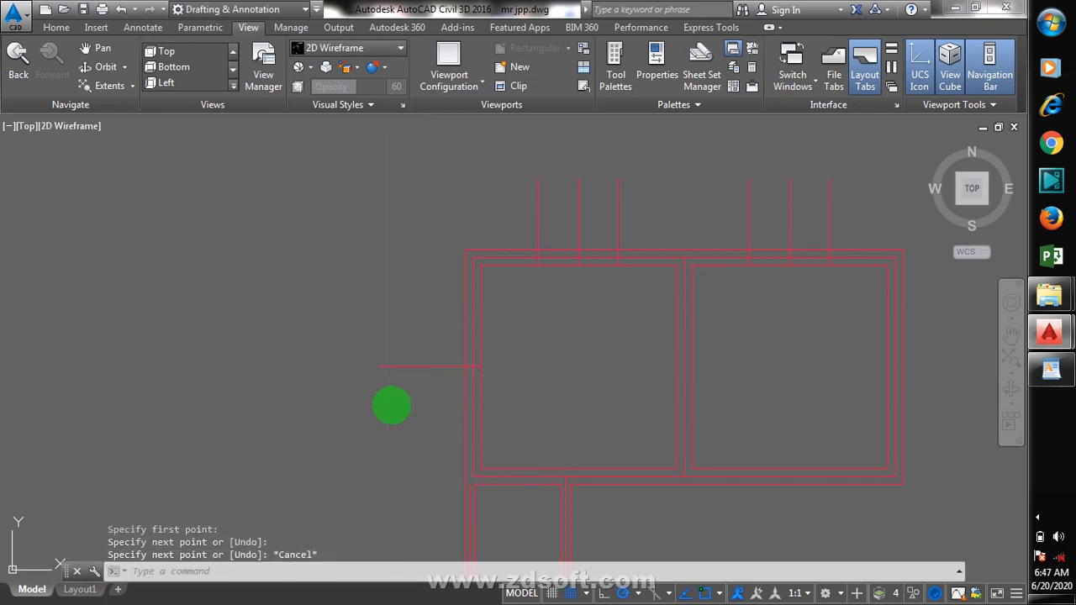
- Offset the horizontal line at the left wall by 600 above and below
text(o)
key(Return)
key(Return)
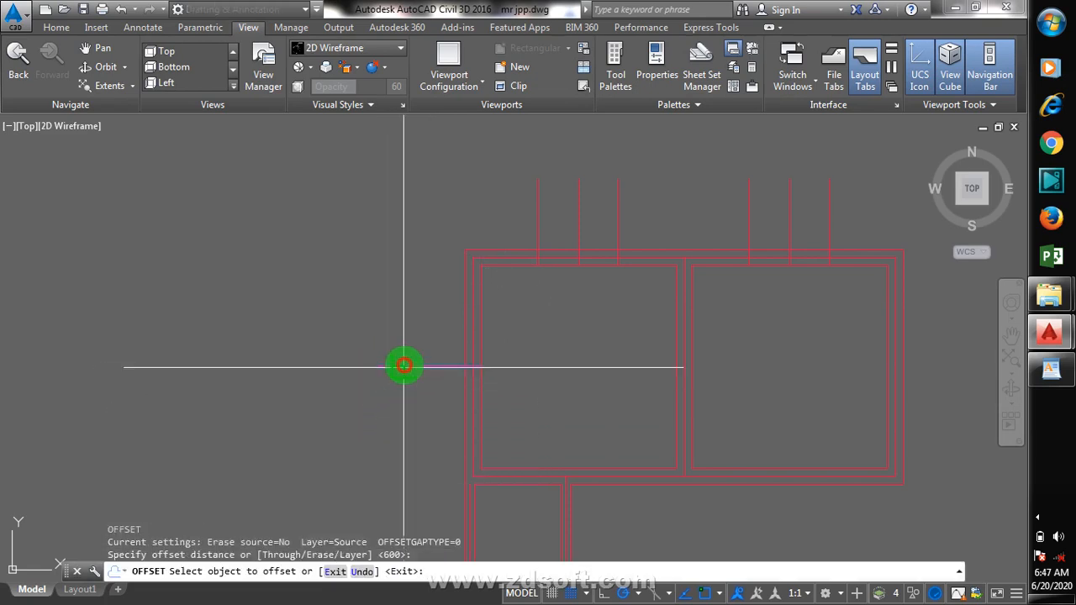
click(412, 367)
click(417, 357)
click(413, 370)
click(404, 401)
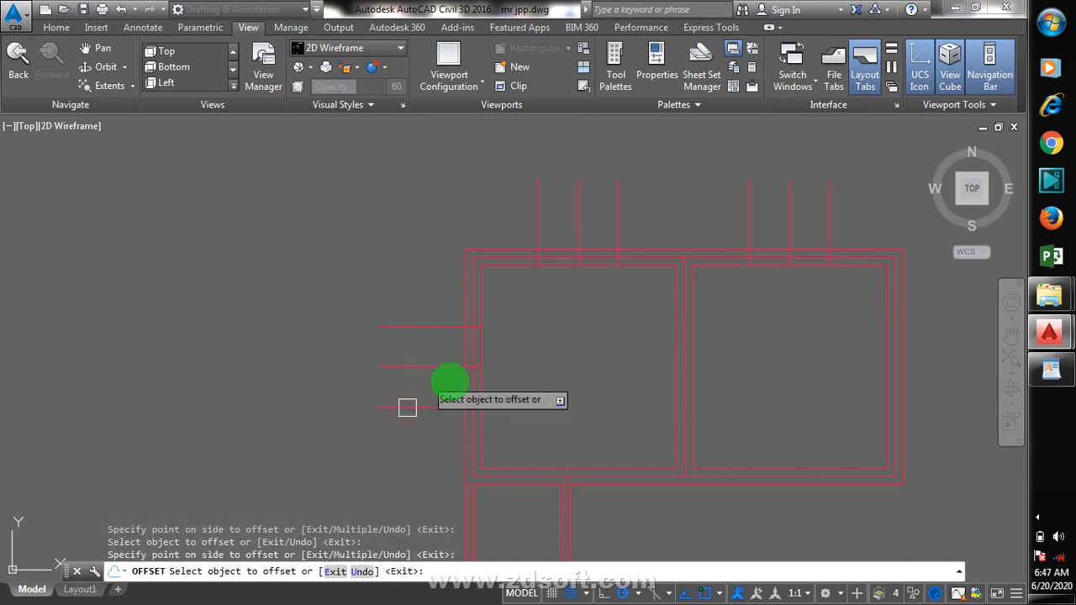
key(Escape)
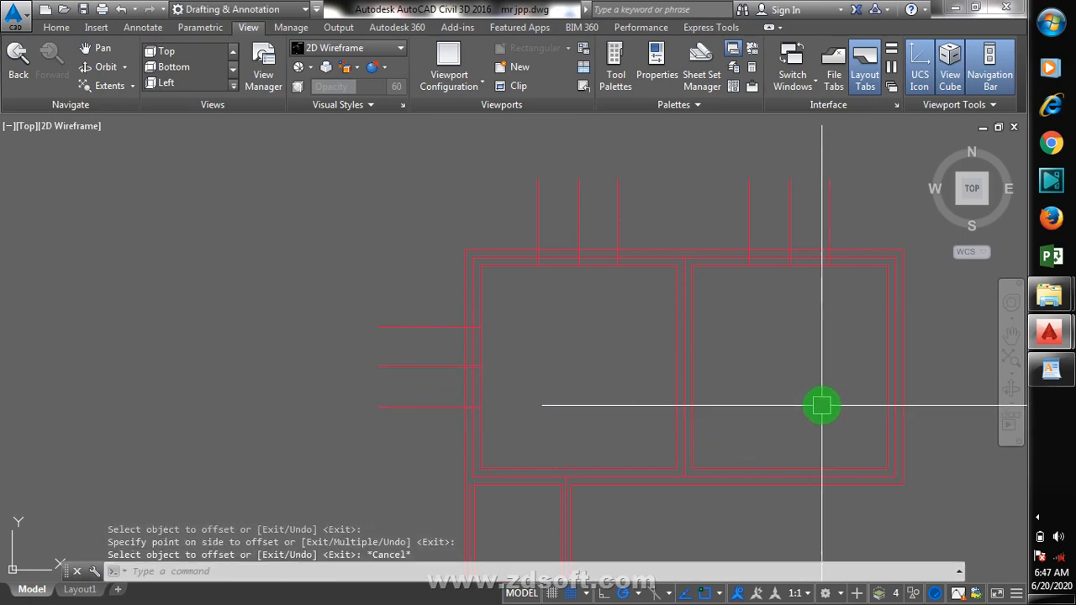
- Draw a short horizontal line outward across the plan's right wall from the midpoint of the right bay's inner right wall line
text(l)
key(Return)
scroll(896, 402, up, 2)
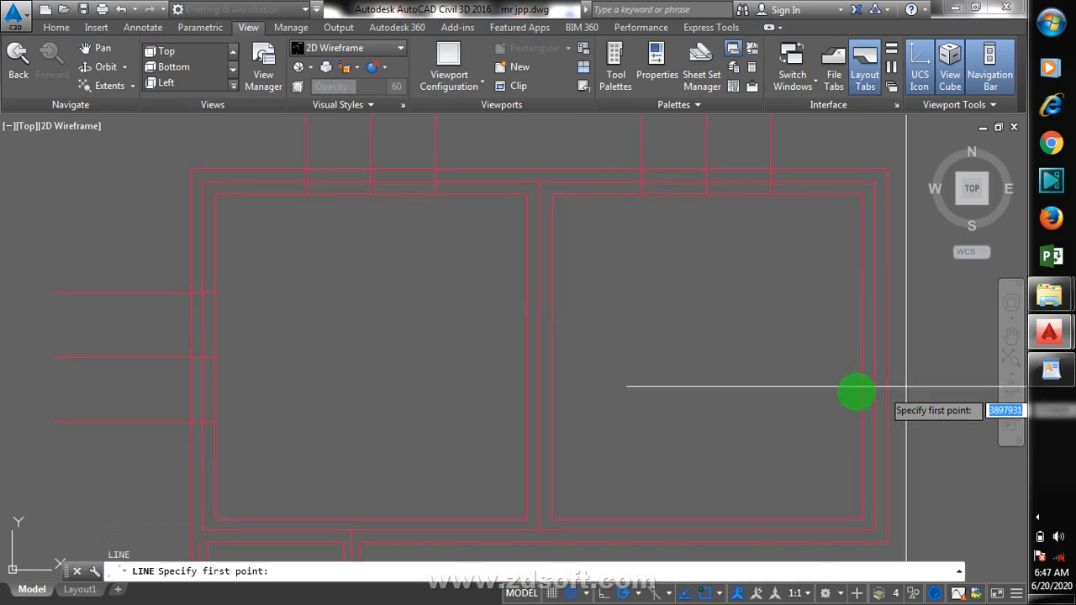
click(864, 357)
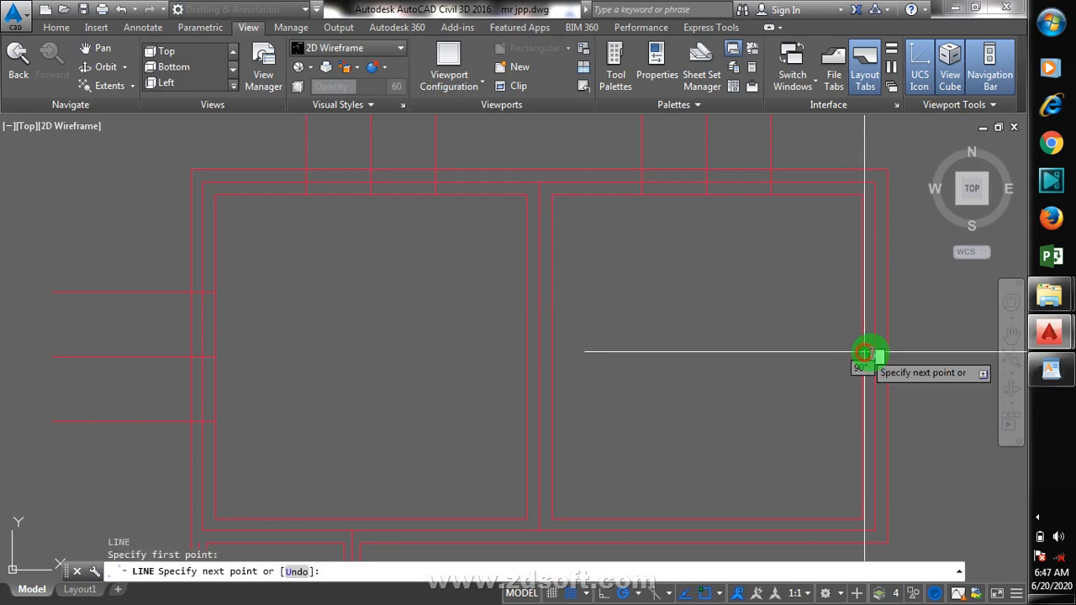
click(922, 359)
key(Escape)
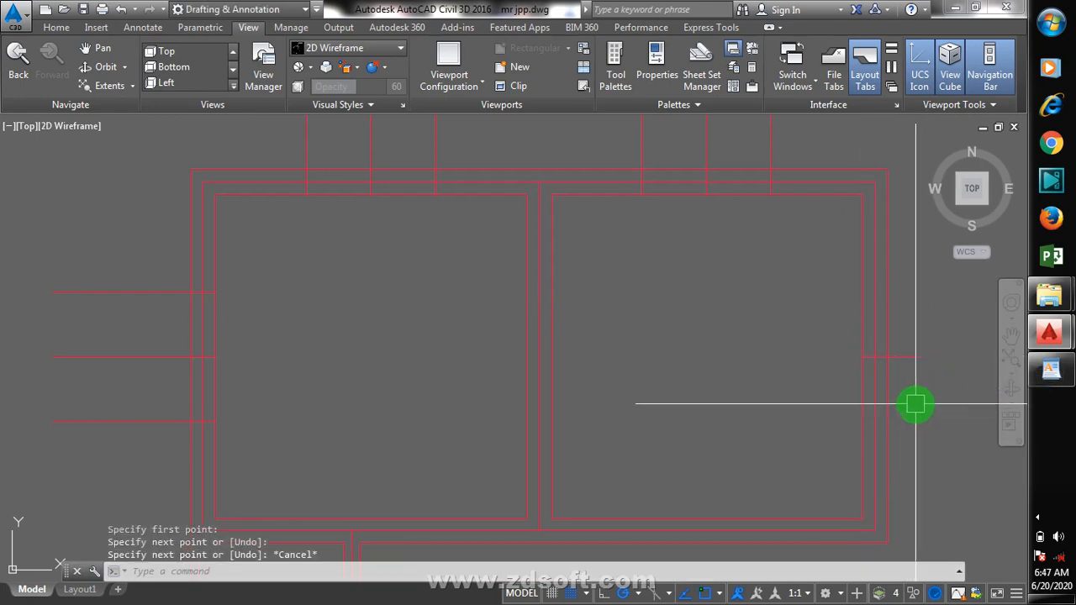
- Offset the short horizontal line at the plan's right wall by 600 above and below
key(Return)
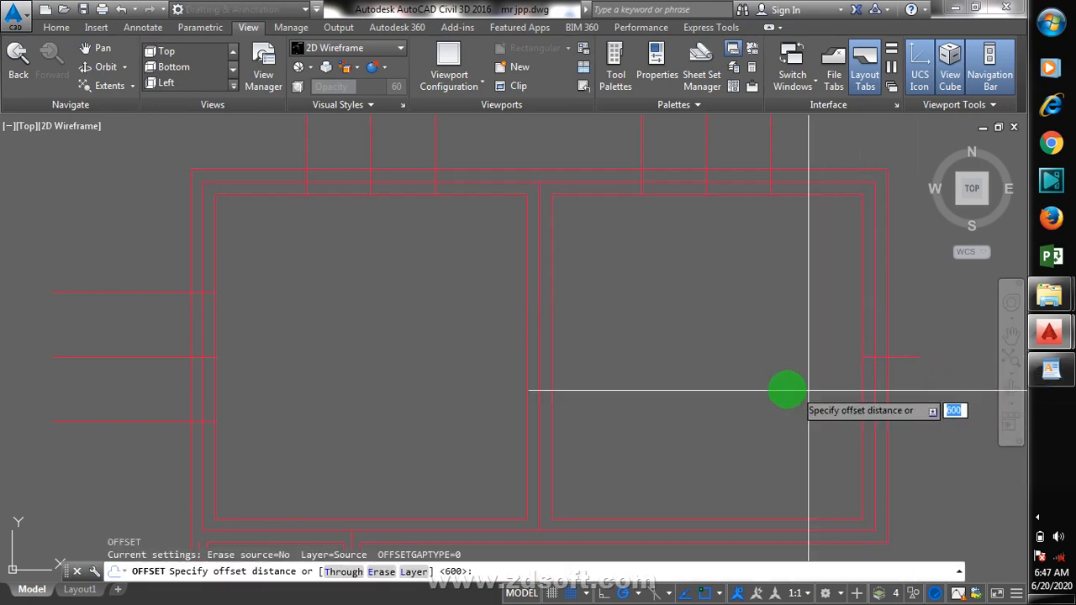
key(Return)
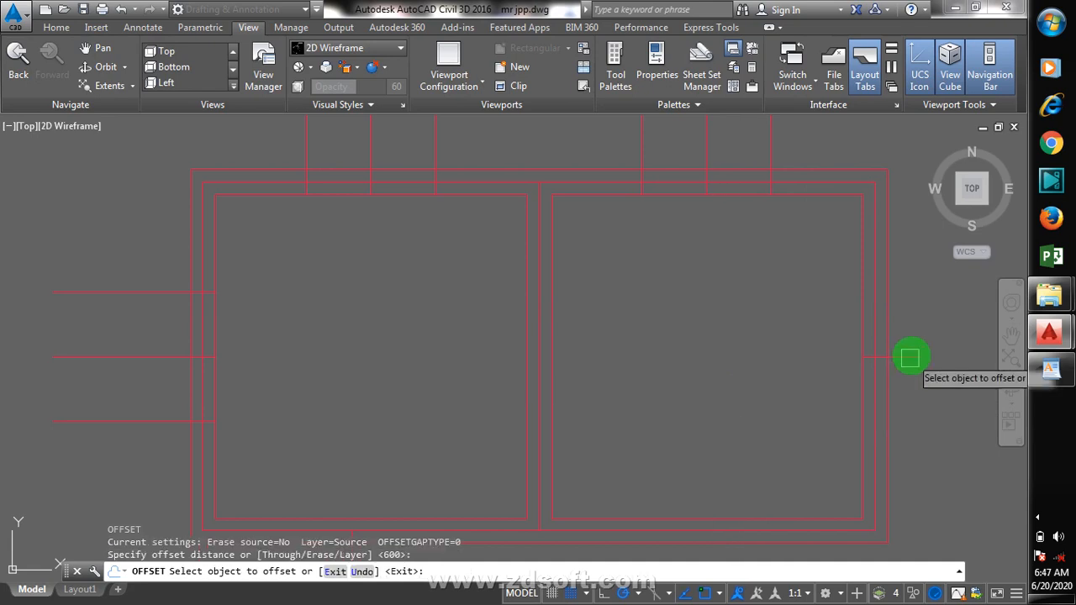
click(913, 356)
click(905, 370)
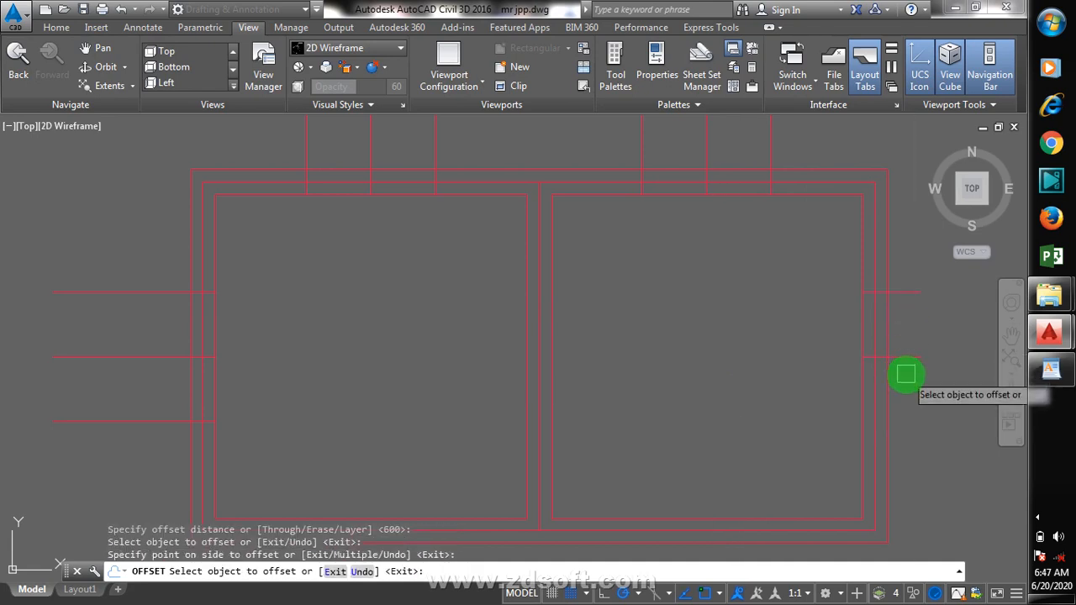
click(907, 363)
click(903, 454)
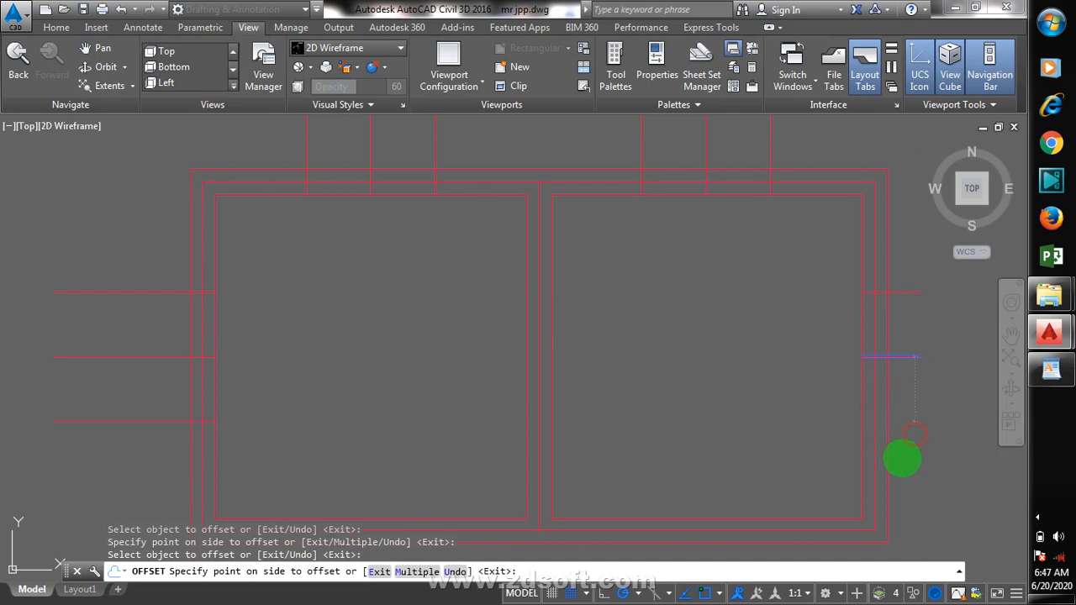
scroll(764, 393, down, 2)
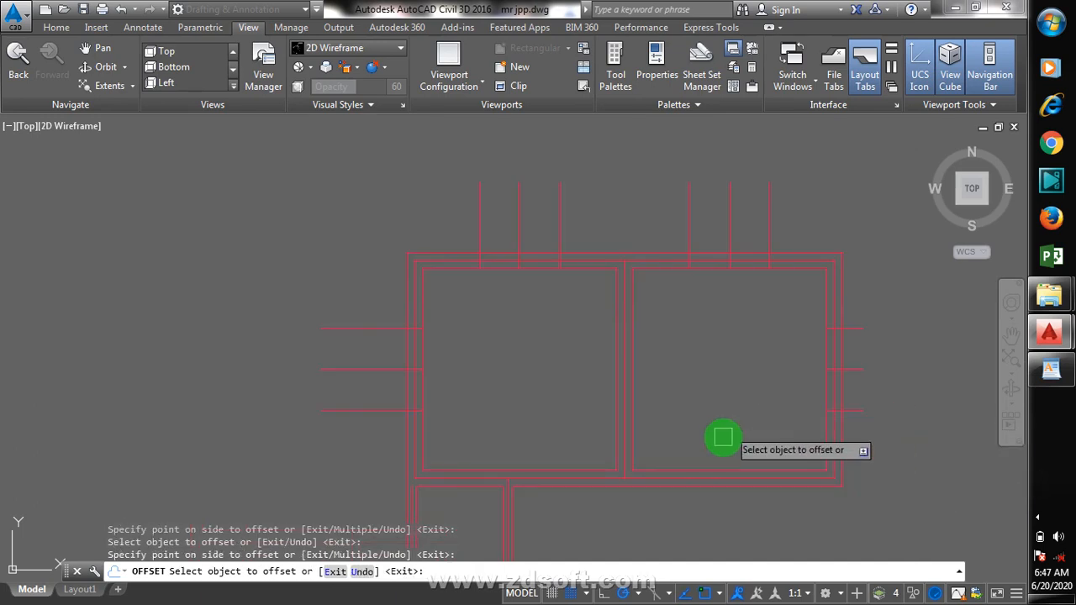
key(Escape)
- Erase the middle horizontal centre lines of the openings at the plan's left and right walls
text(e)
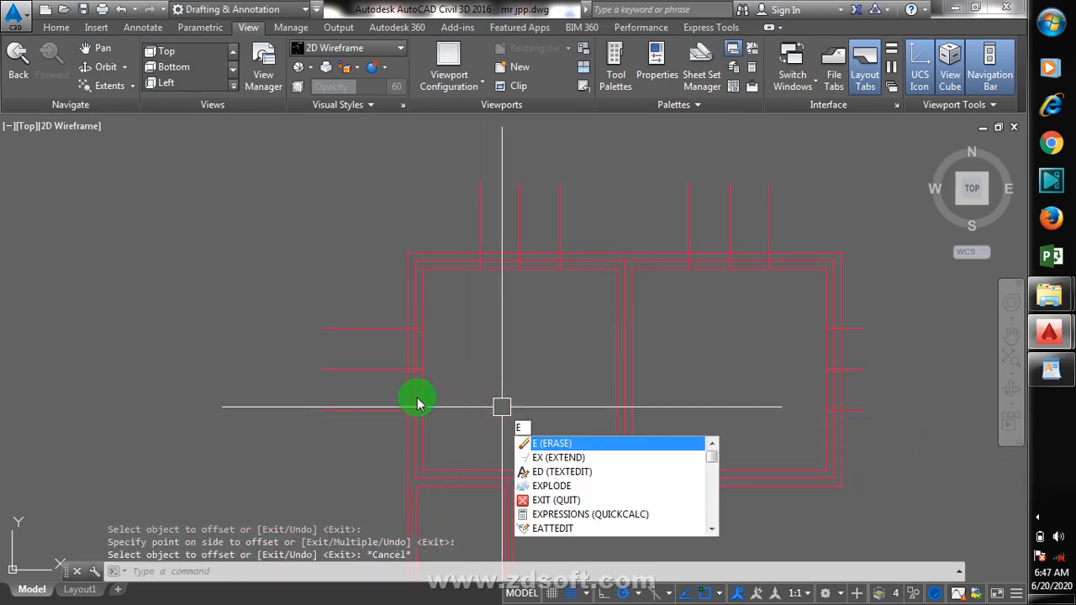
key(Return)
click(346, 364)
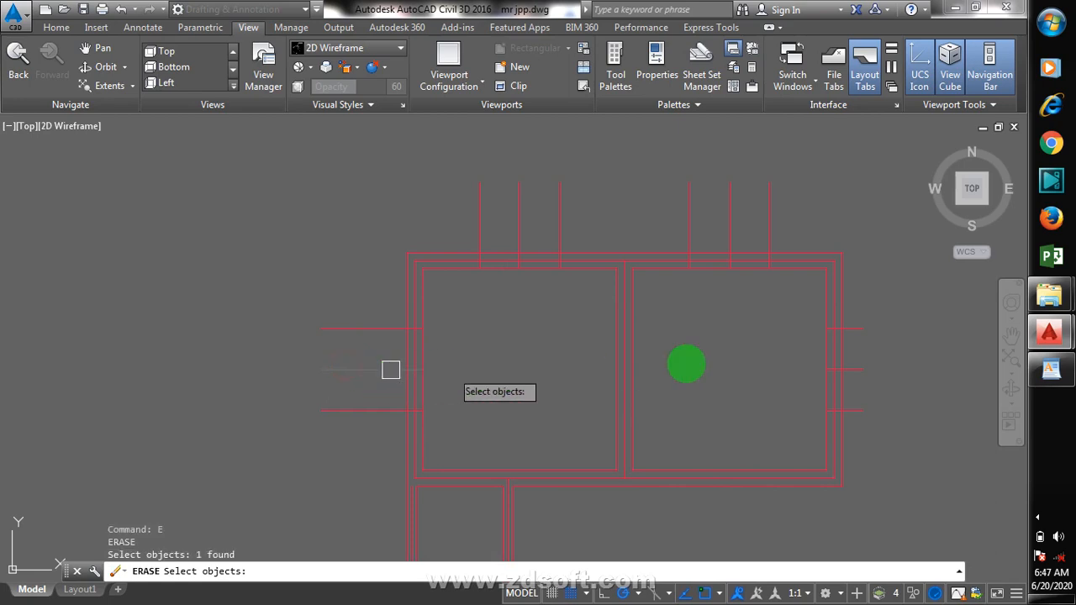
click(880, 367)
key(Return)
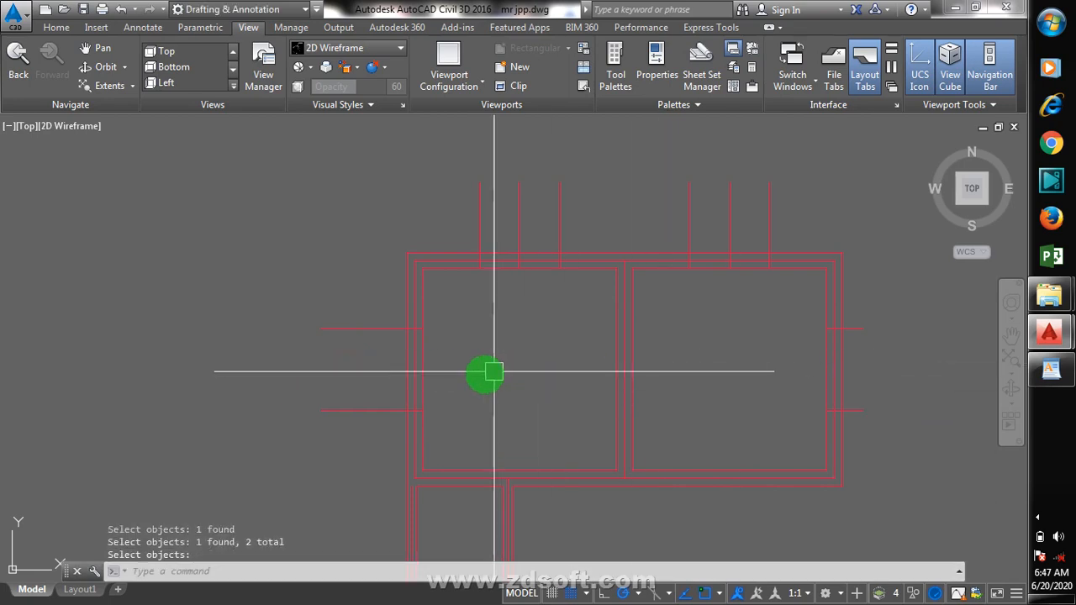
- Trim the inner and outer wall lines across the left and right wall openings, and cut off the opening edge lines projecting outside
text(tr)
key(Return)
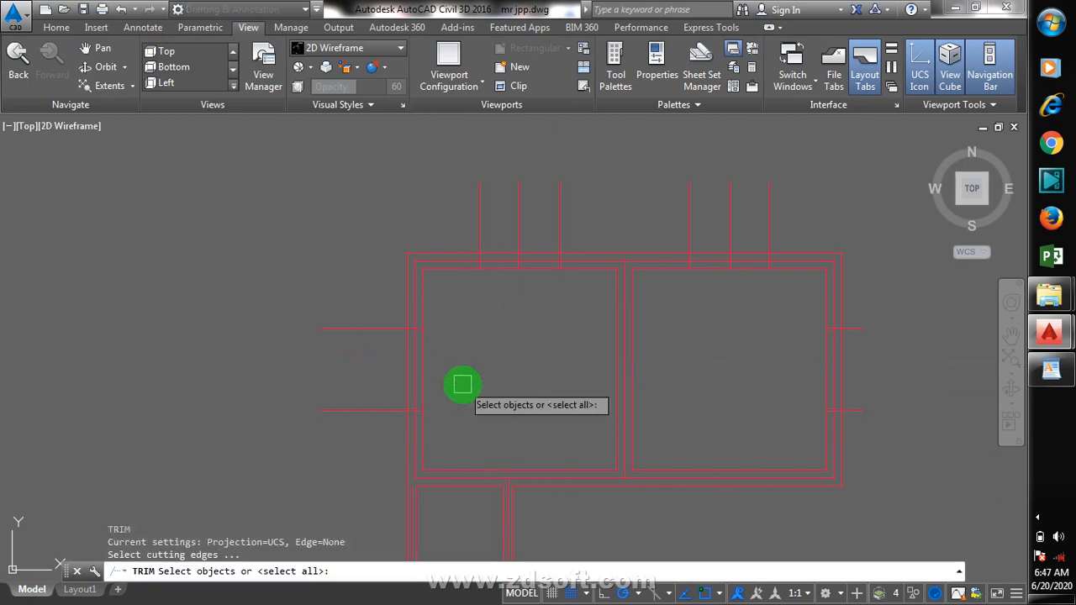
key(Return)
click(422, 375)
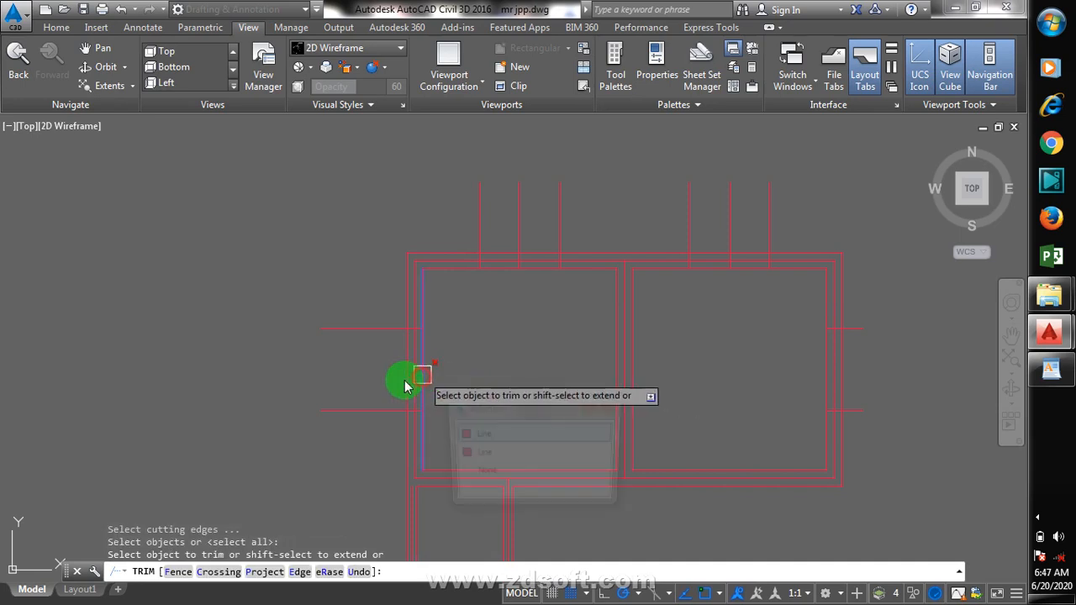
click(423, 373)
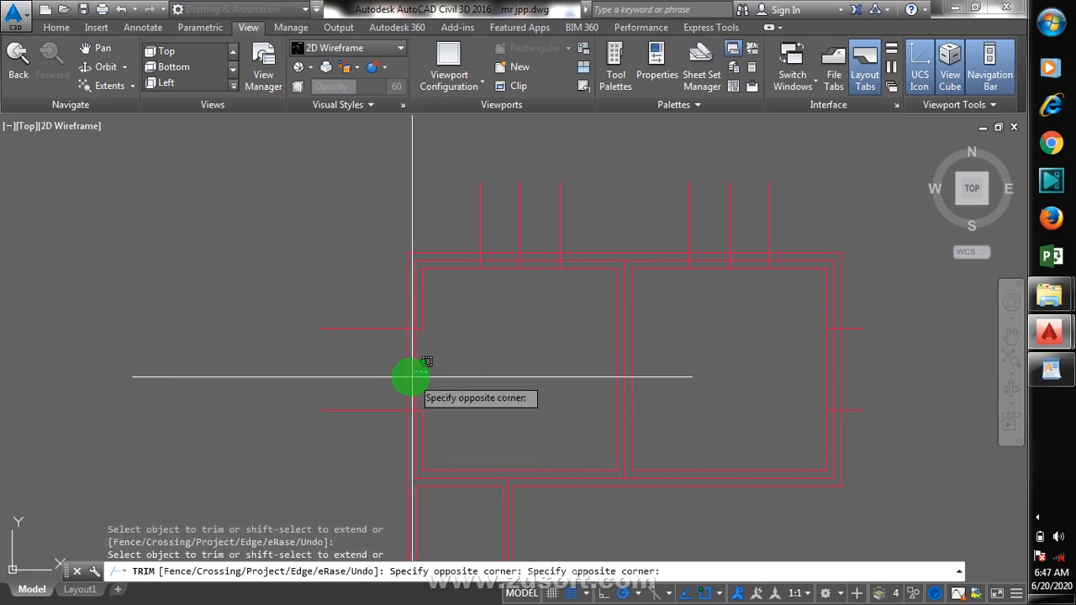
click(440, 390)
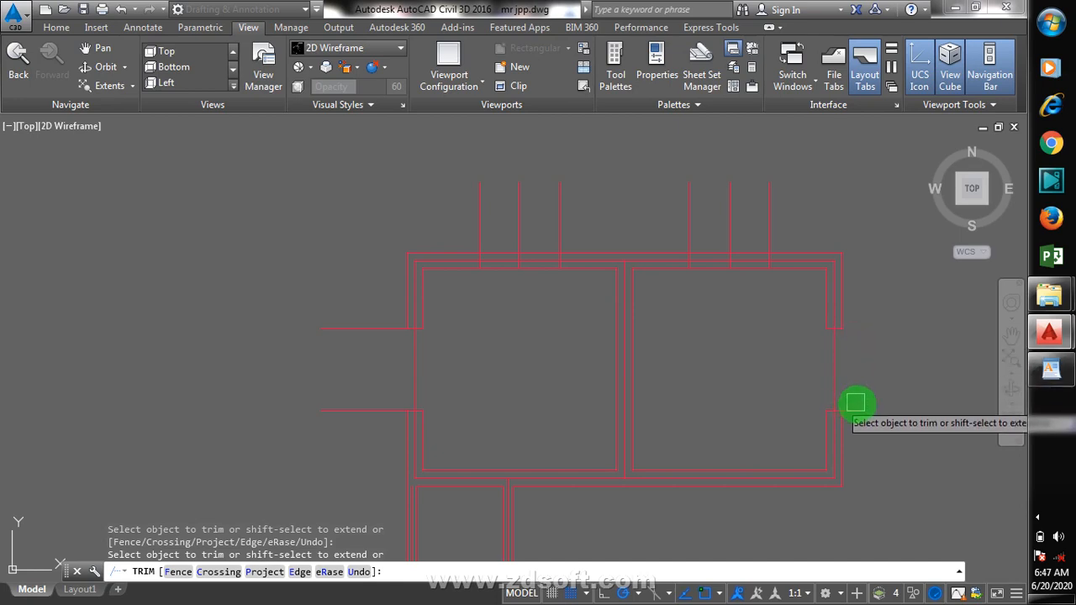
click(857, 405)
click(380, 411)
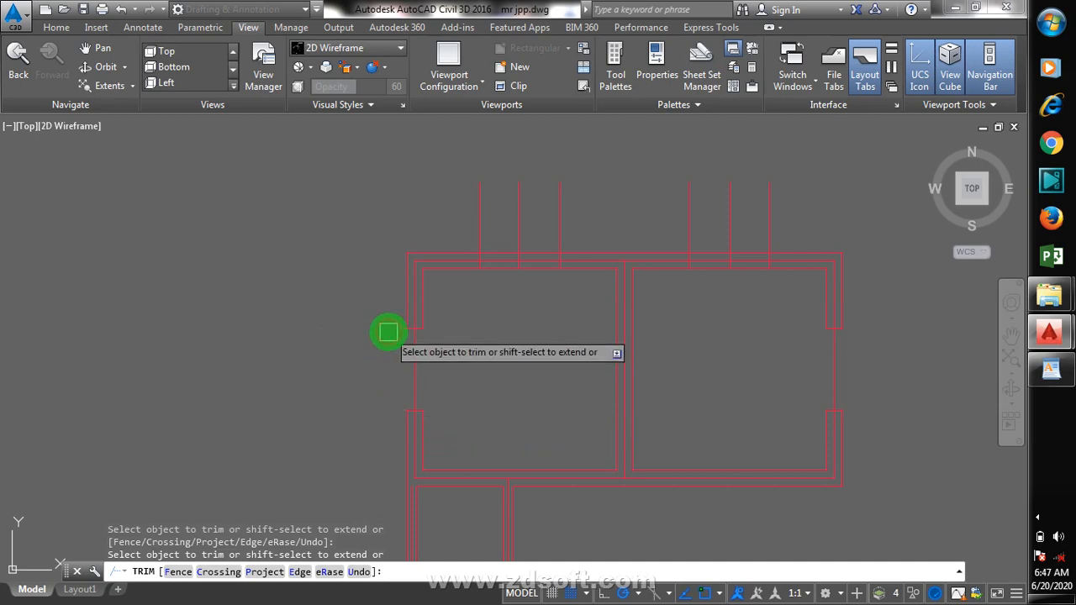
scroll(551, 379, down, 2)
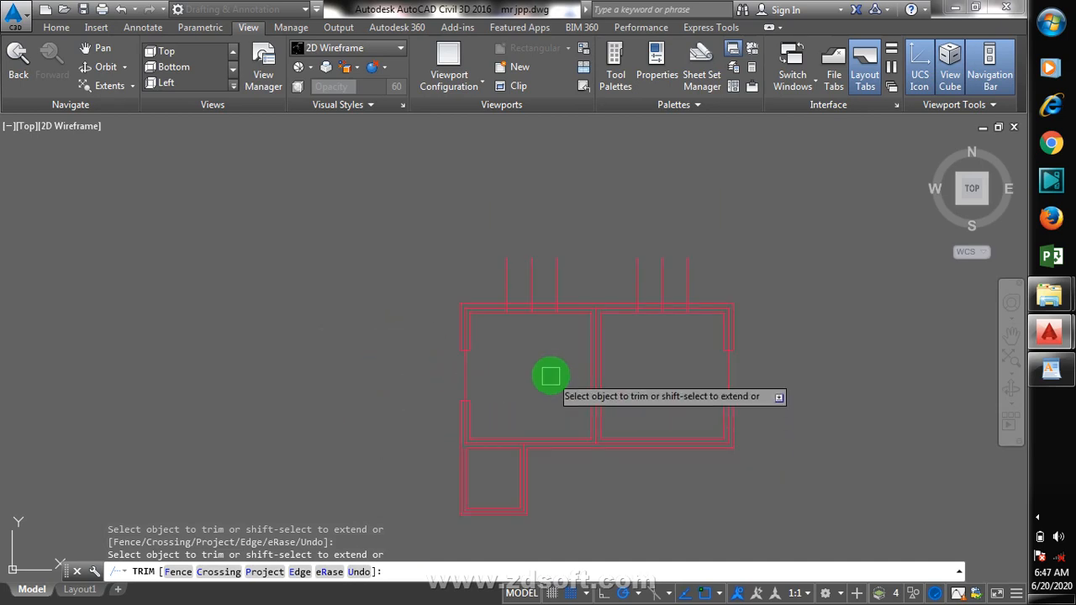
scroll(549, 371, down, 2)
scroll(562, 430, up, 2)
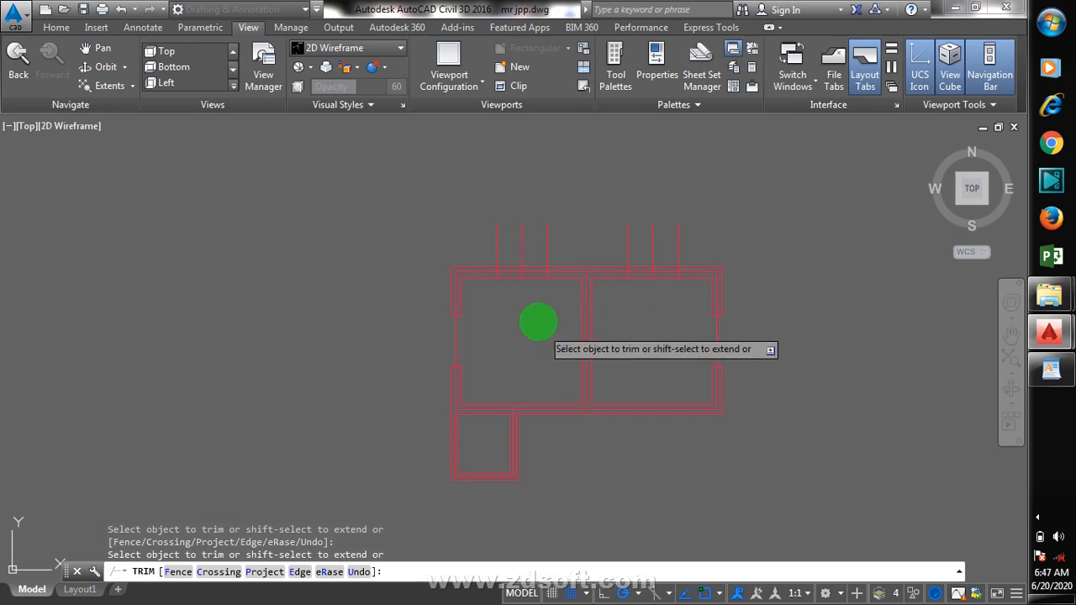
key(Escape)
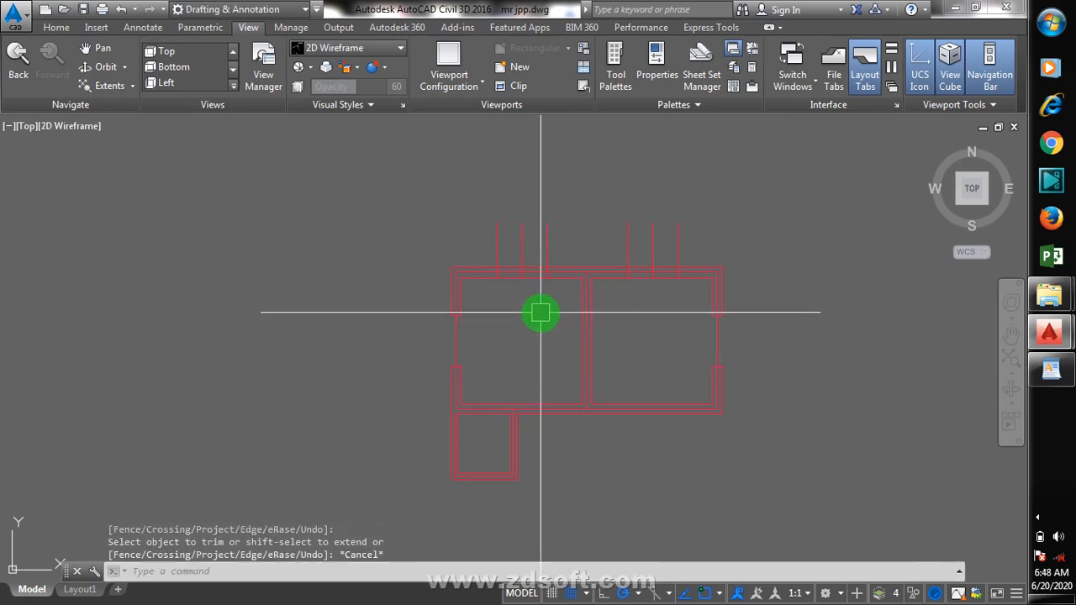
- Erase the two middle vertical centre lines of the openings above the left and right bays
text(e)
key(Return)
click(518, 242)
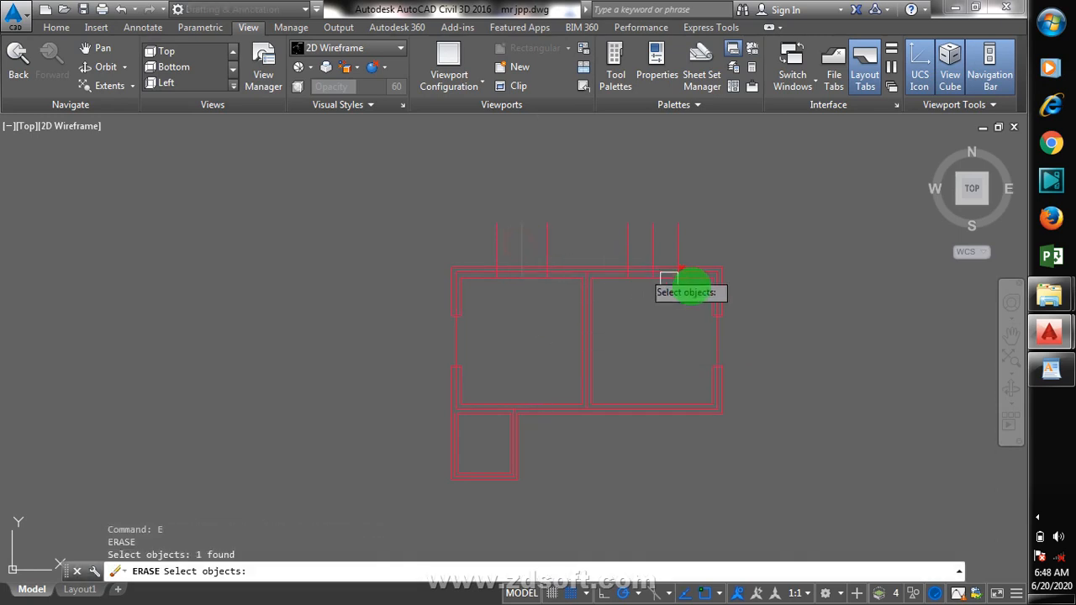
click(654, 239)
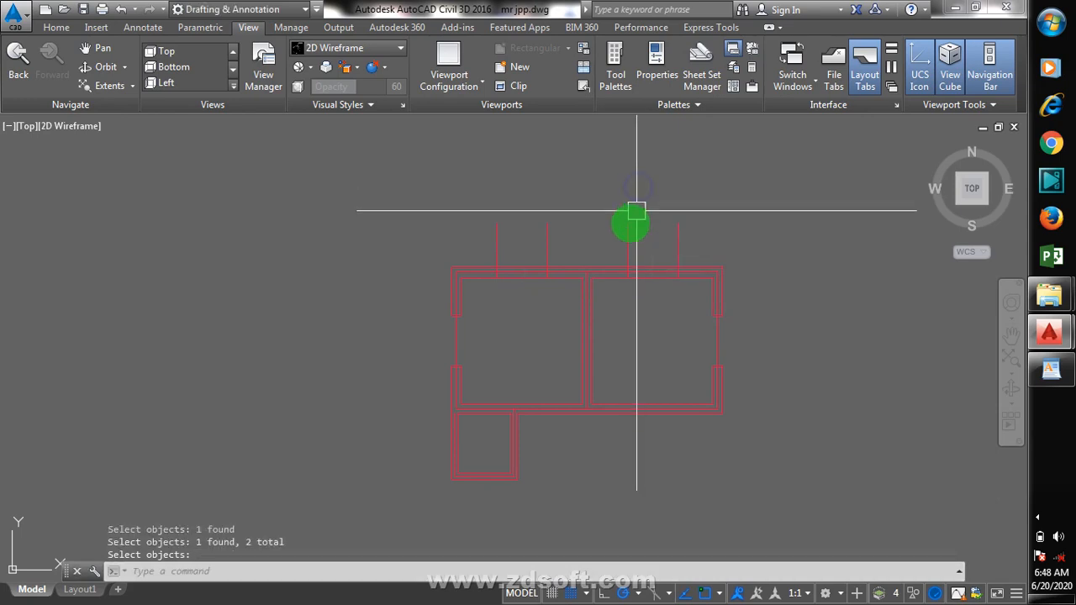
- Trim the inner and outer lines of the top wall between the opening edge lines in both bays
scroll(500, 269, up, 4)
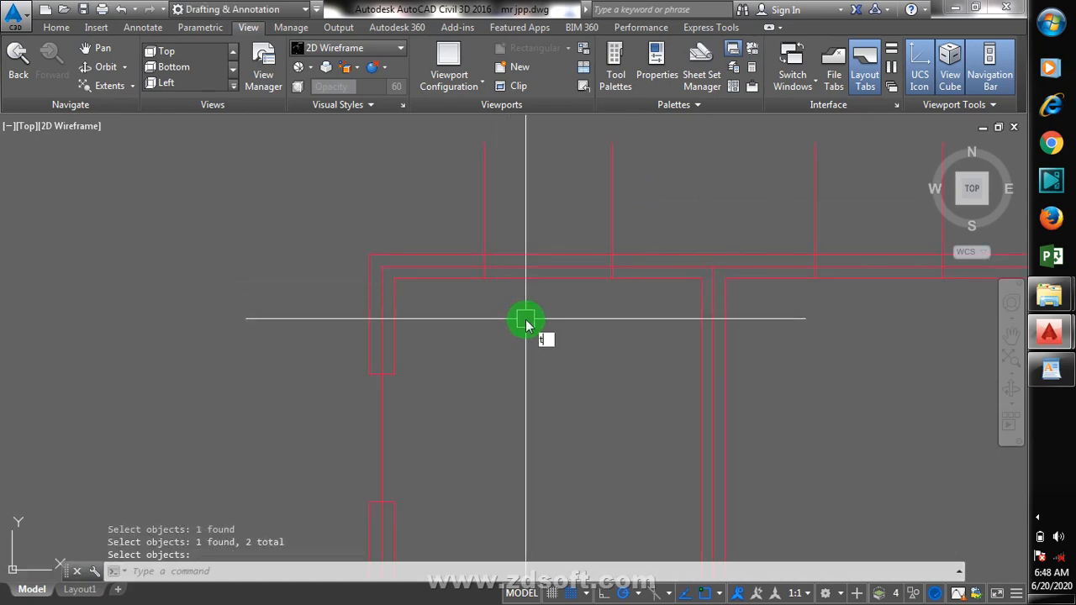
text(r)
key(Return)
key(Return)
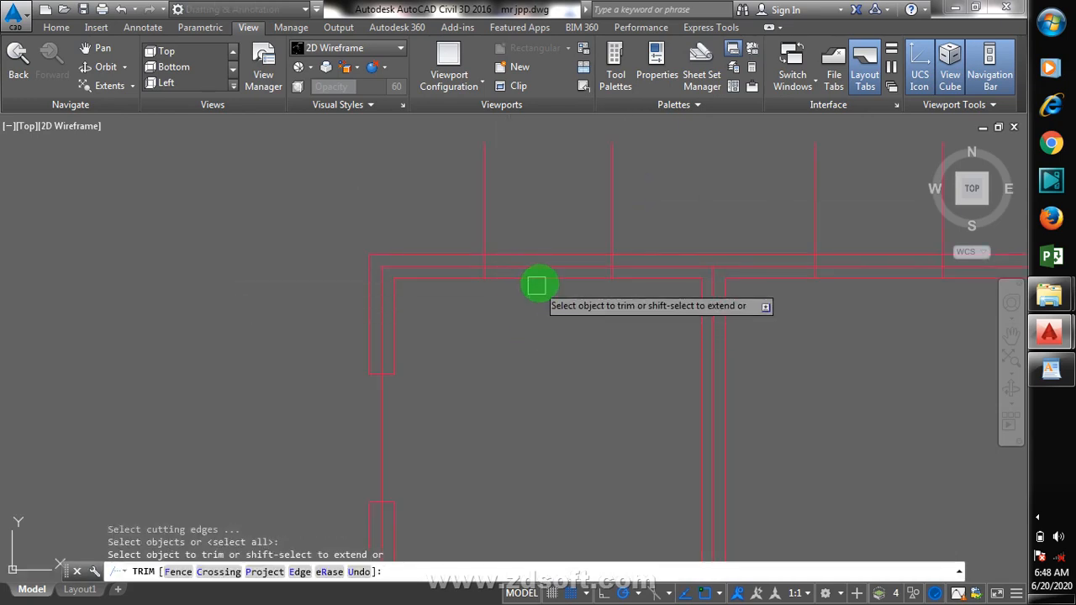
click(539, 283)
click(542, 257)
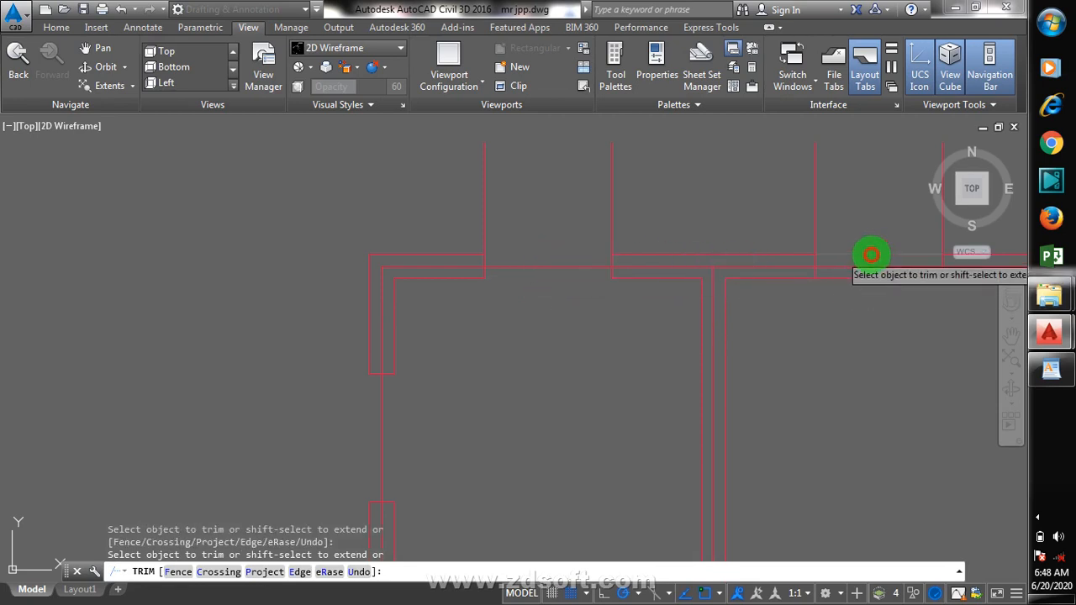
click(853, 277)
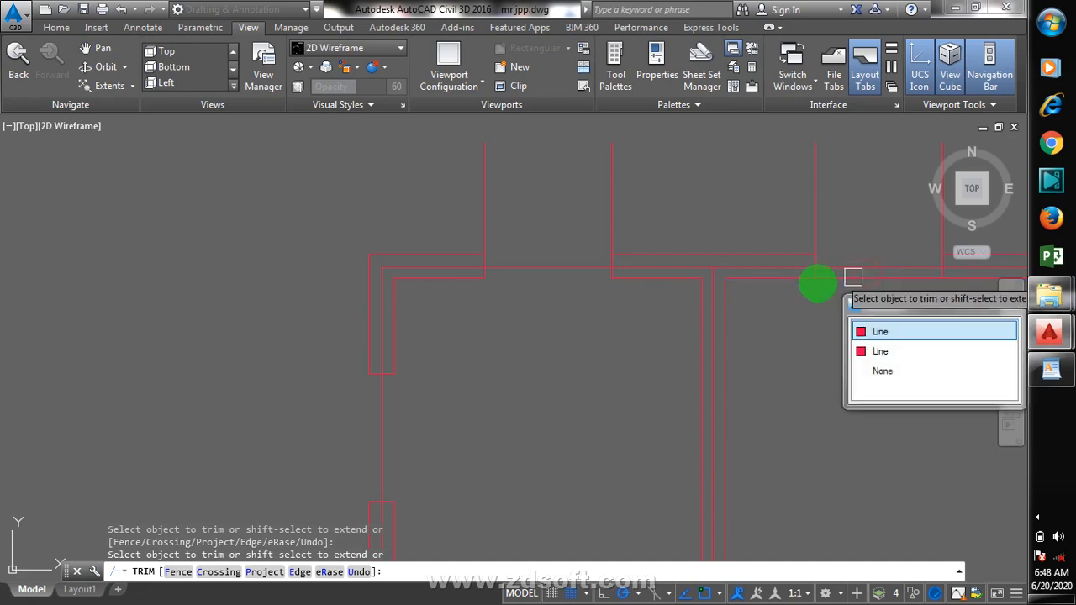
click(854, 279)
click(855, 280)
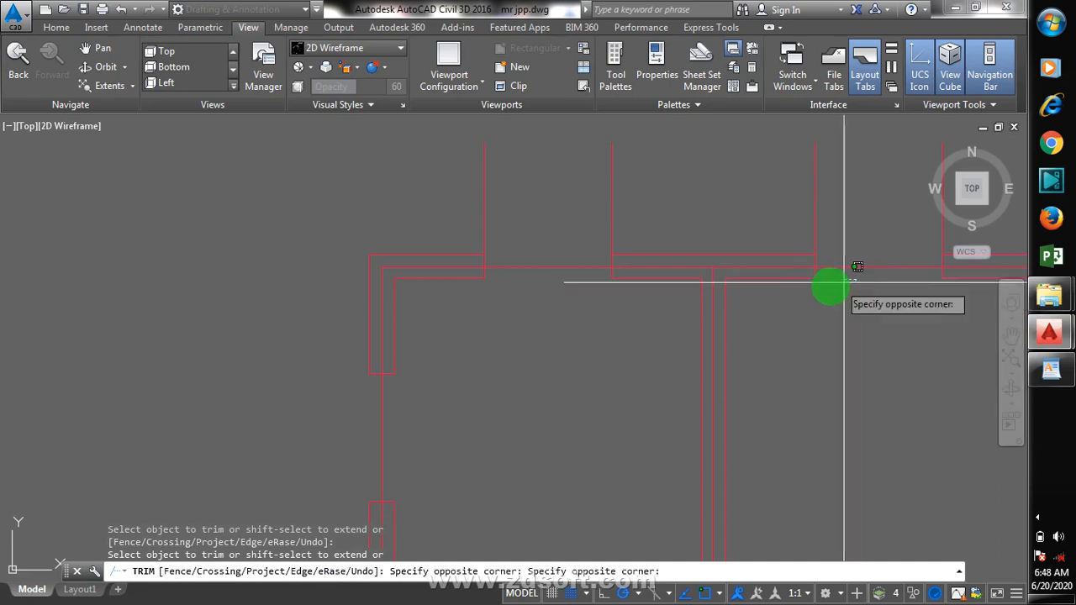
click(805, 338)
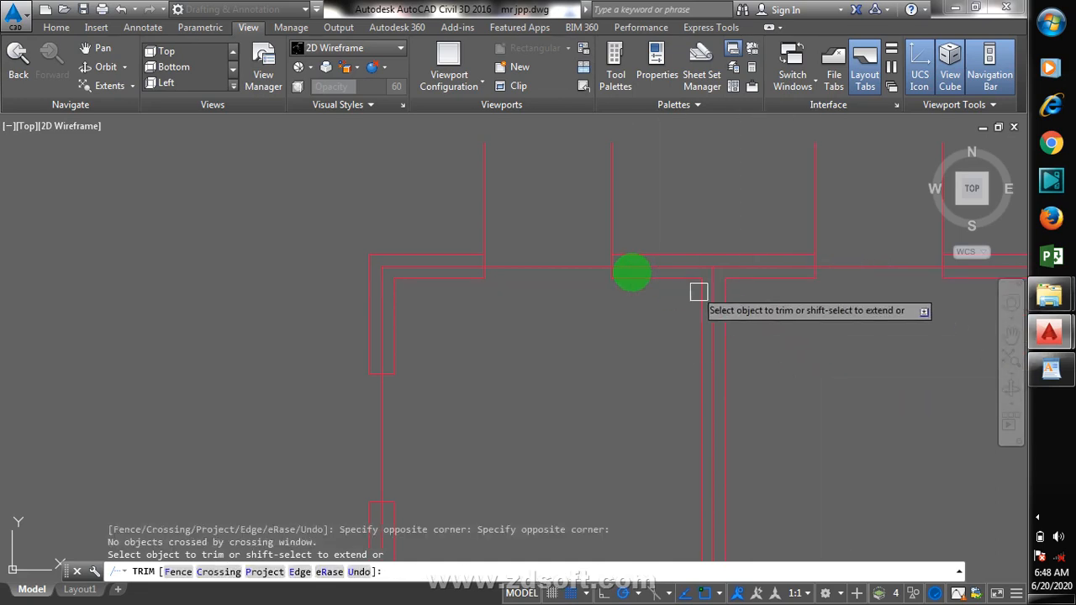
- Trim off the four opening edge lines where they project above the top wall
scroll(586, 253, down, 4)
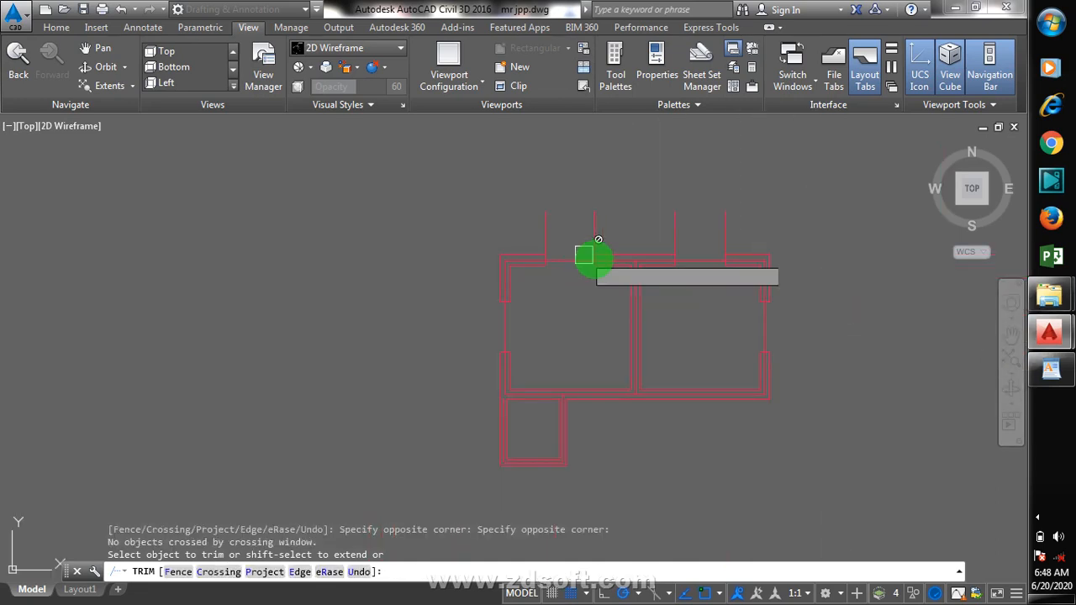
click(752, 203)
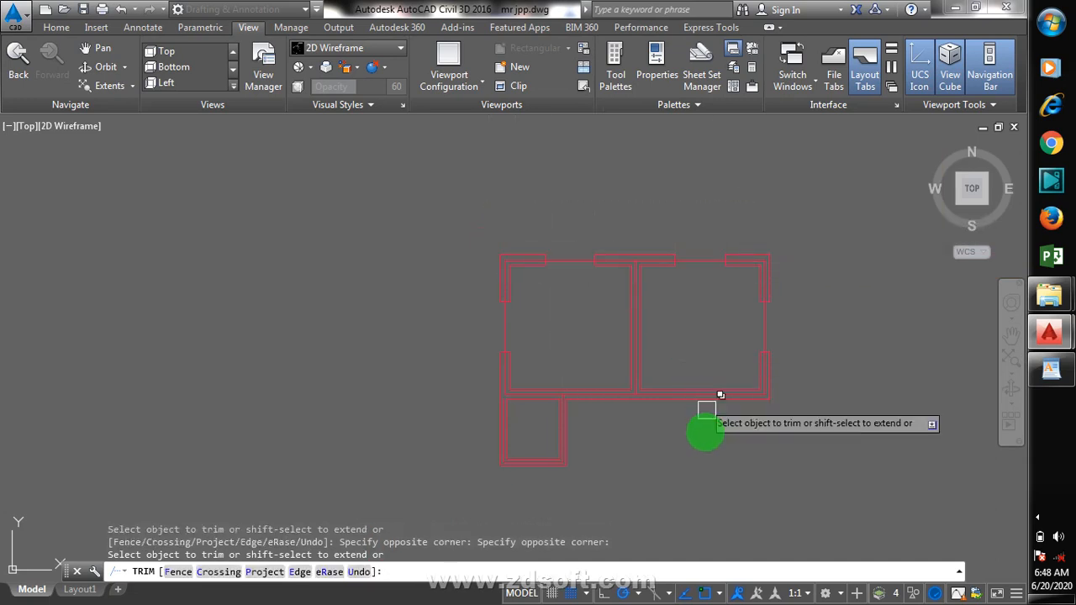
scroll(656, 446, up, 2)
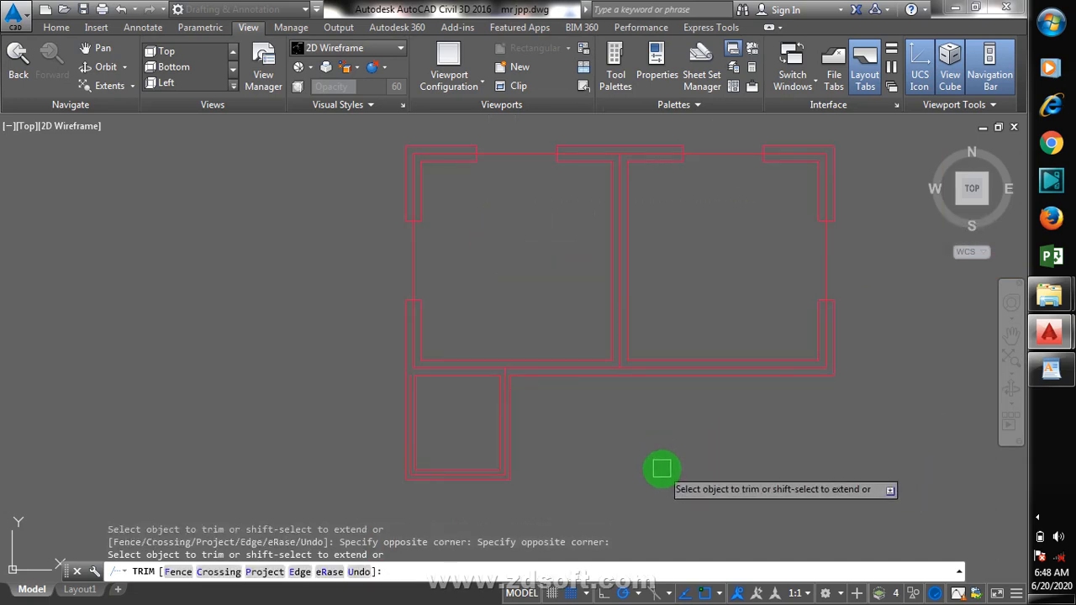
key(Escape)
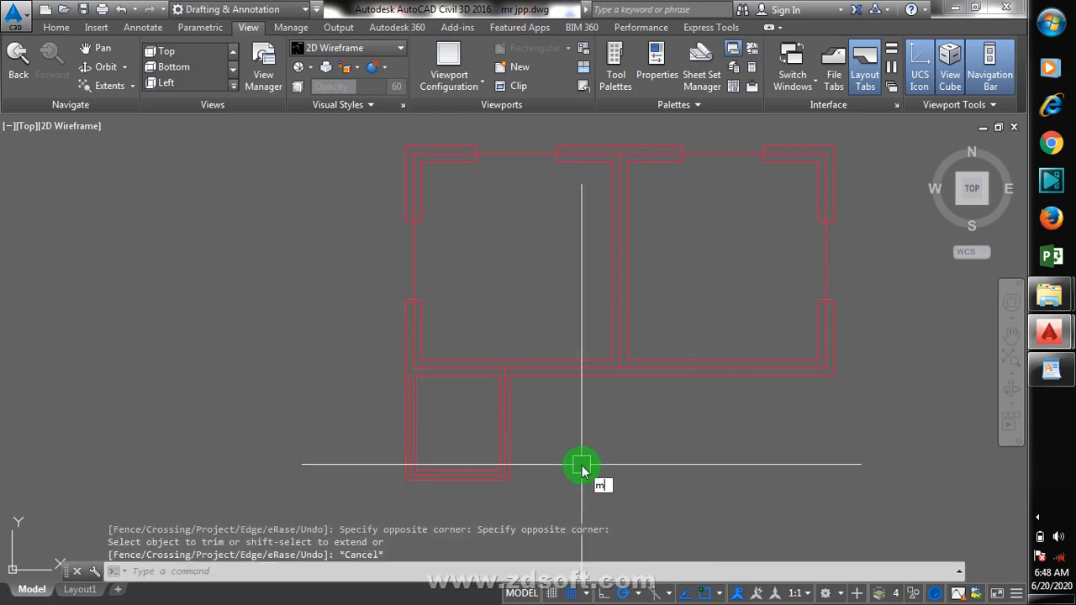
text(mi)
key(Return)
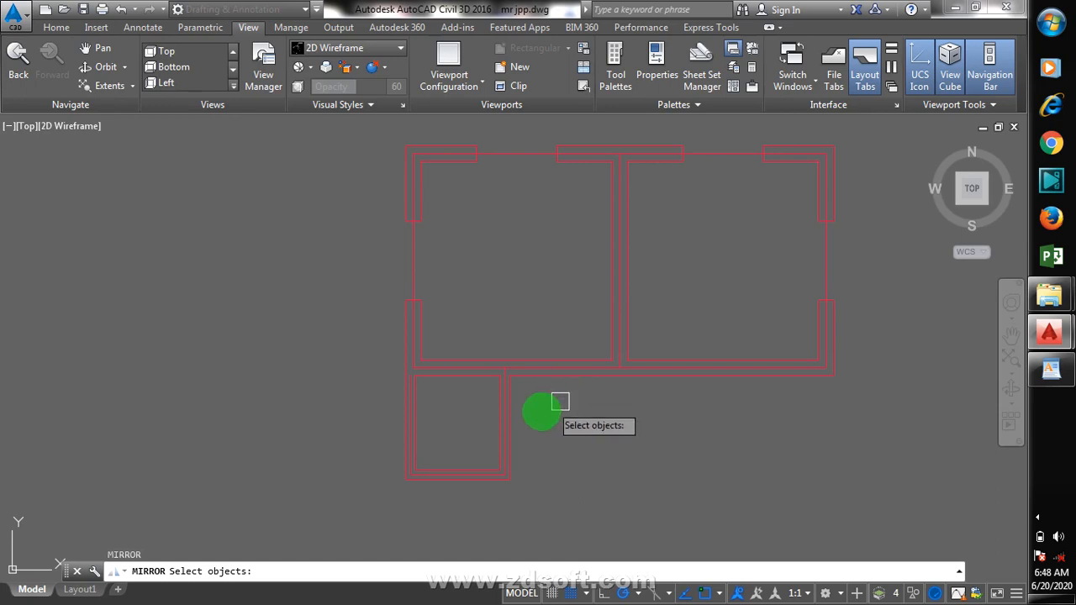
key(Escape)
key(Escape)
key(Escape)
key(Escape)
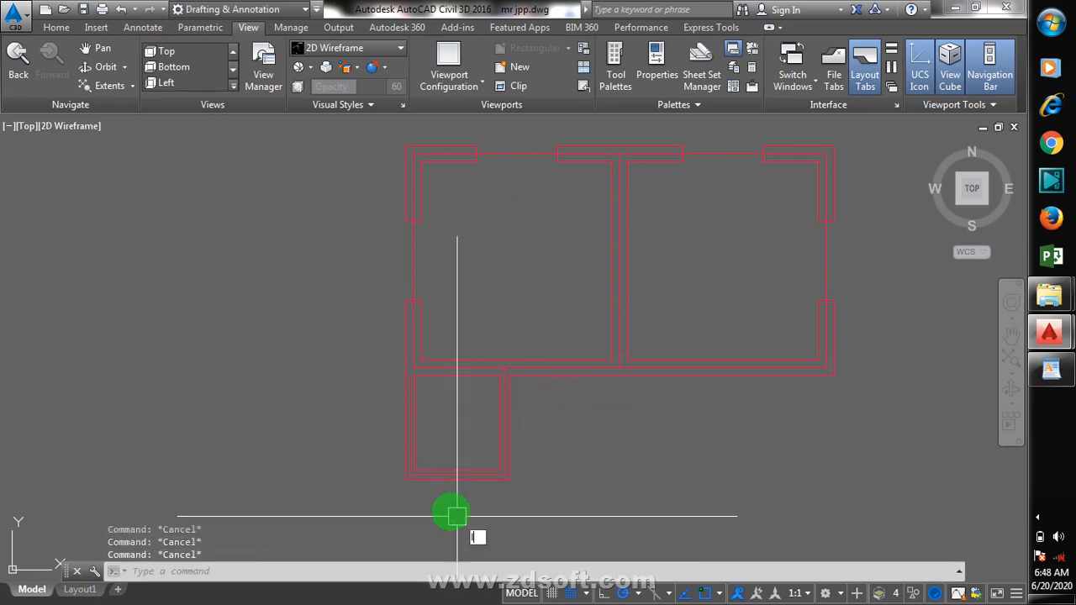
- Draw a short vertical line downward across the lower-left projection's bottom wall from the midpoint of its inner wall line
text(l)
scroll(454, 513, up, 4)
key(Return)
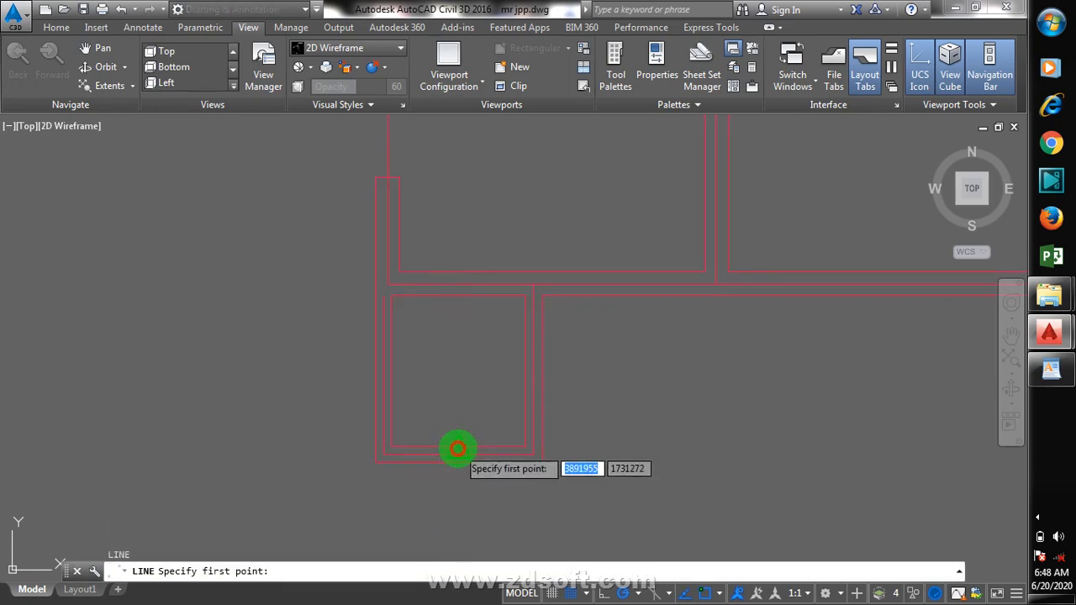
click(458, 448)
click(458, 489)
key(Escape)
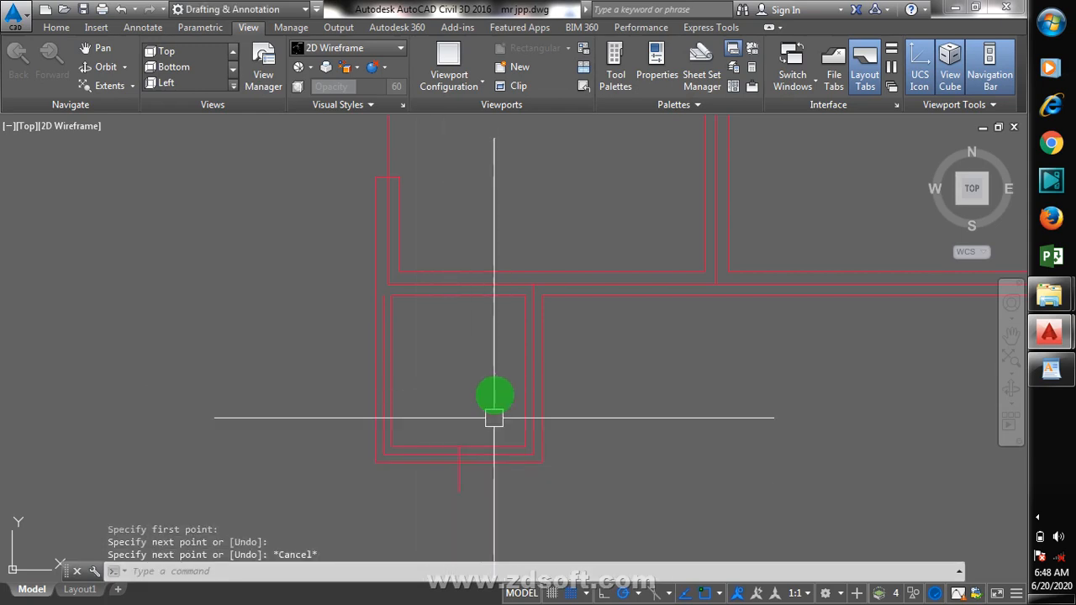
- Offset the short vertical centre line on the lower-left projection's bottom wall by 300 to both sides
scroll(510, 331, down, 2)
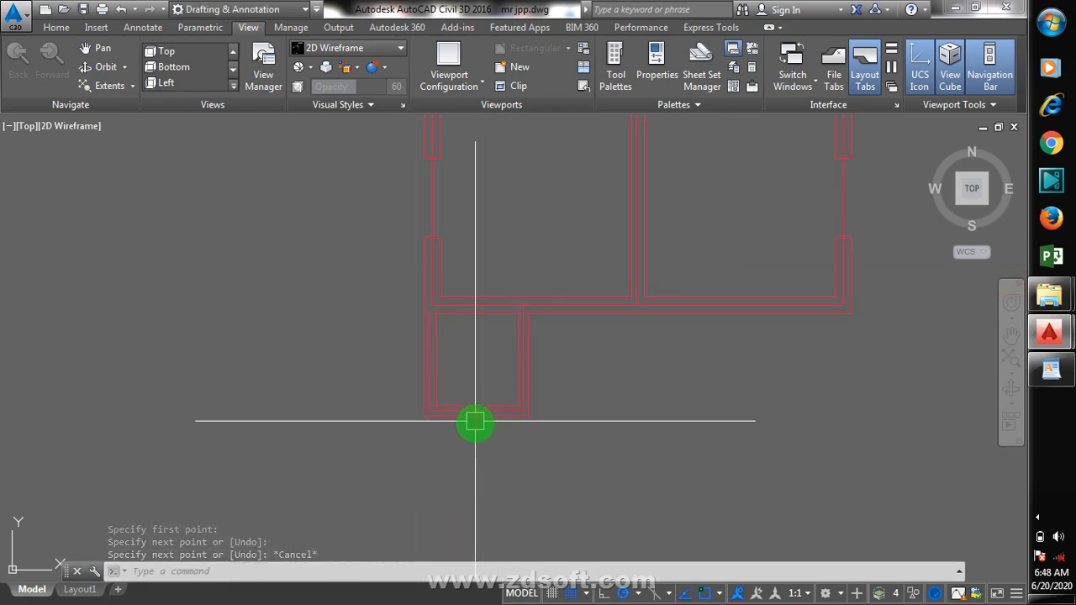
scroll(475, 421, up, 4)
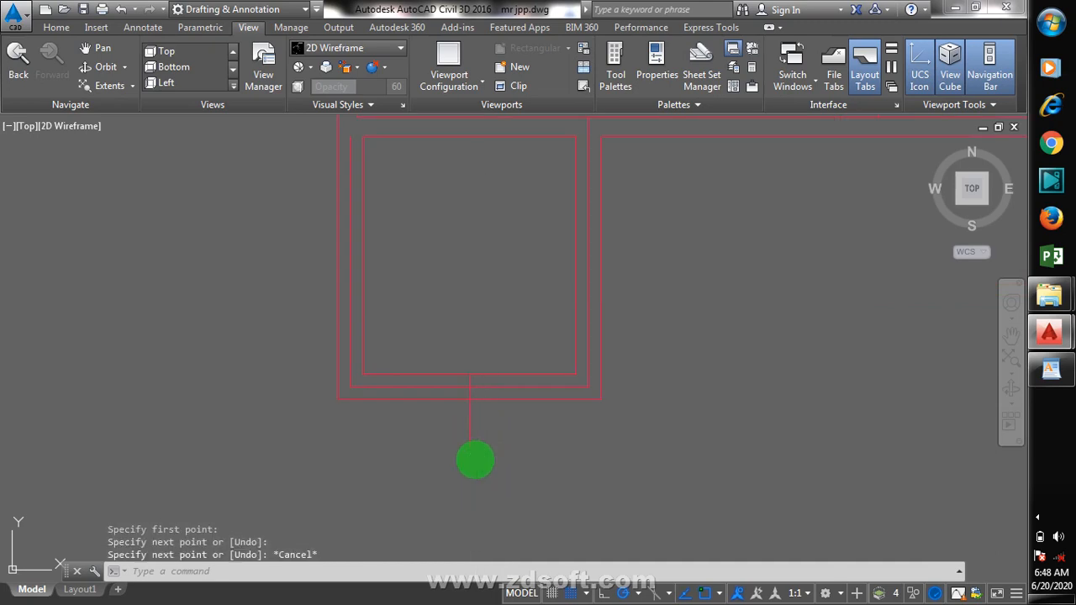
text(o)
key(Return)
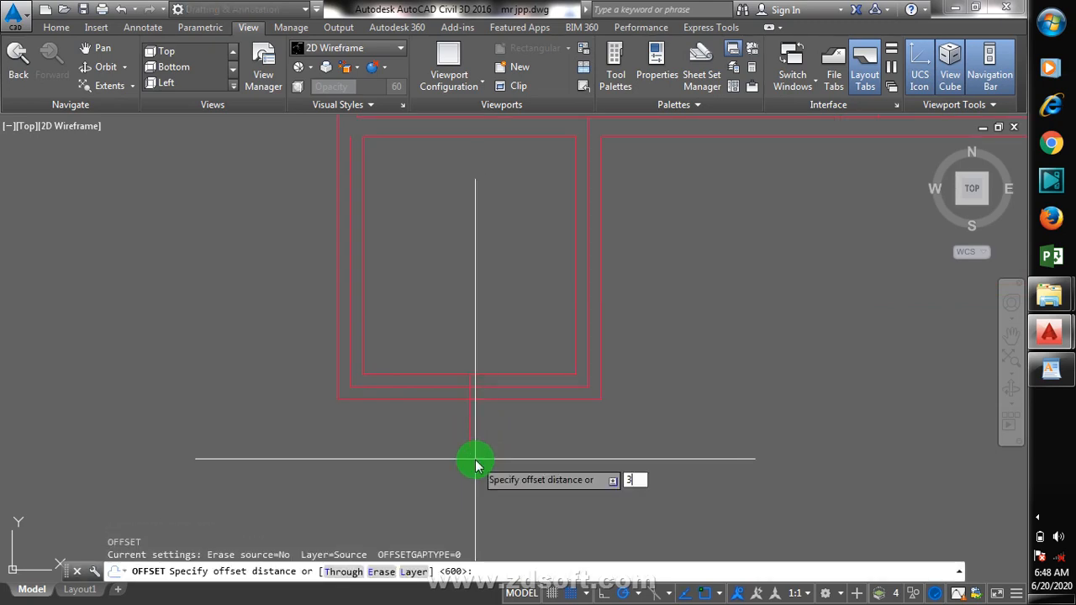
key(Return)
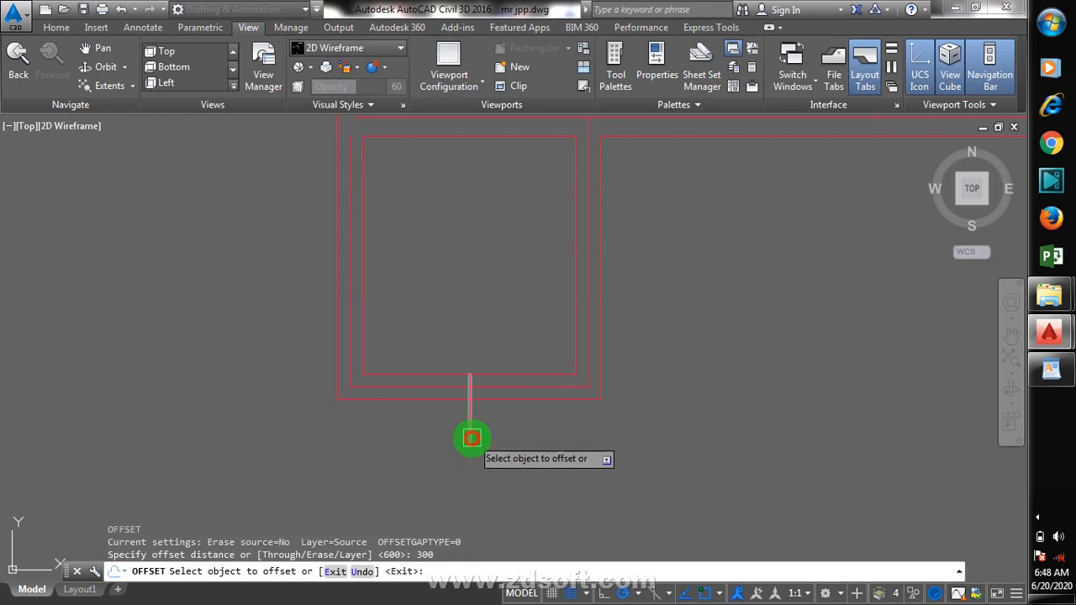
click(471, 436)
click(515, 446)
click(469, 428)
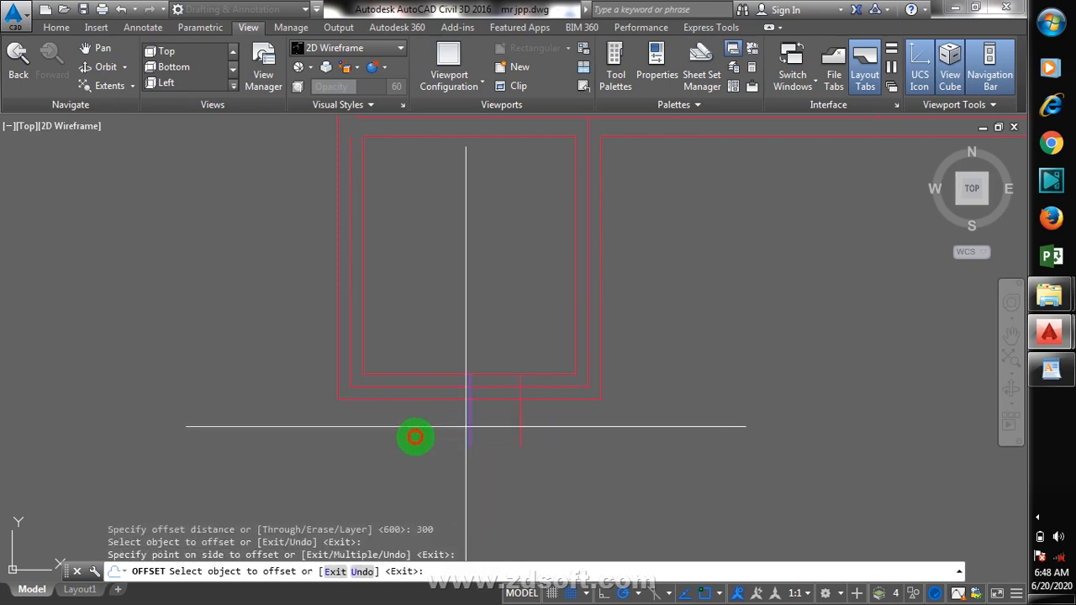
click(411, 439)
key(Escape)
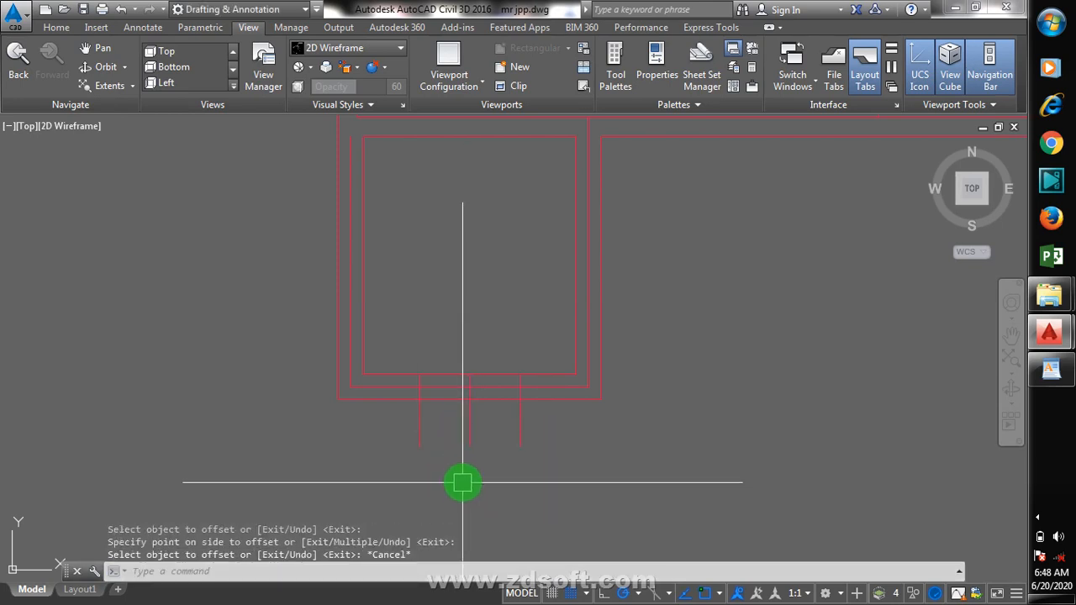
- Erase the middle vertical centre line between the two opening edges at the projection's bottom wall
text(e)
key(Return)
click(467, 437)
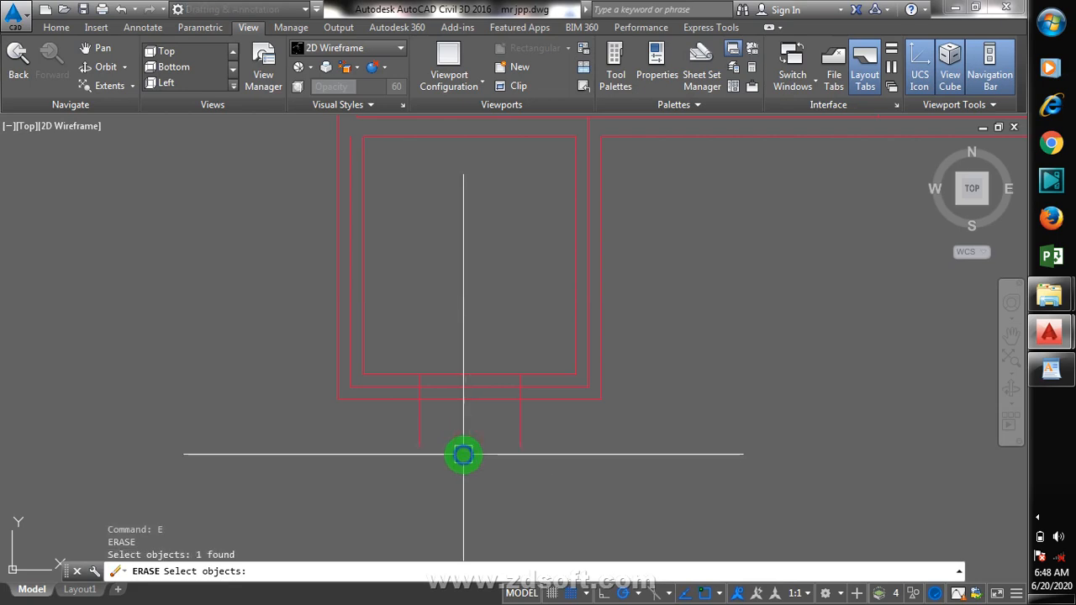
key(Return)
- Trim the inner and outer lines of the projection's bottom wall between the opening edges, and the edge lines' overhang below it
text(tr)
key(Return)
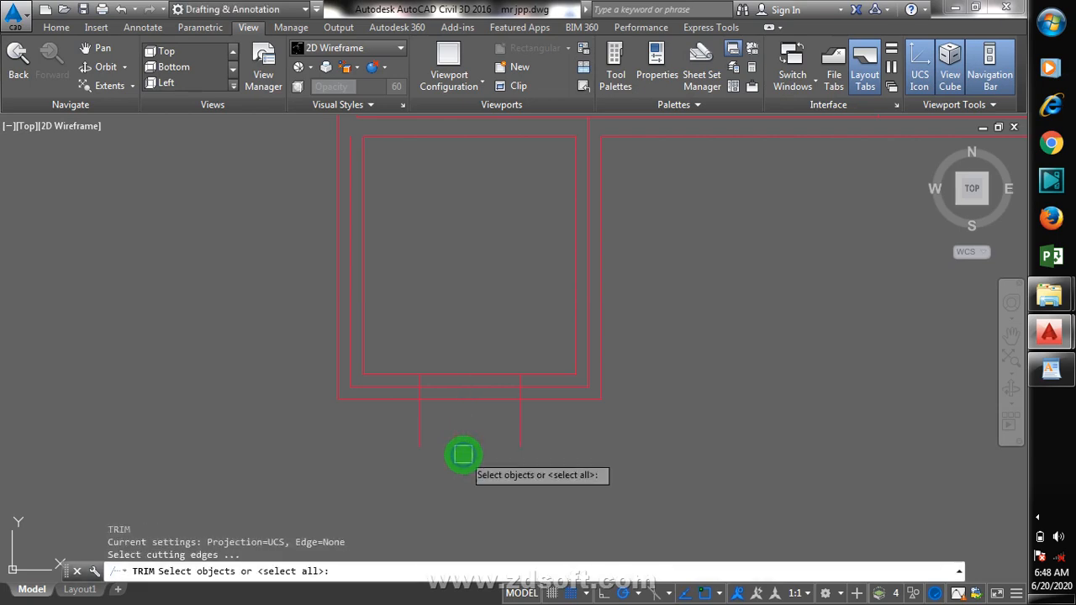
key(Return)
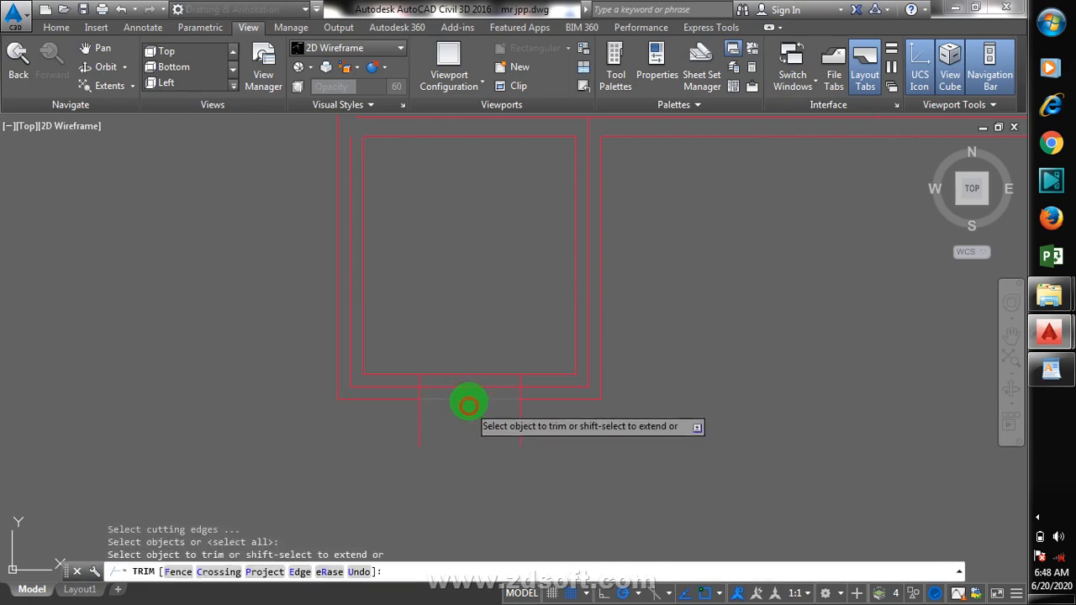
click(524, 418)
click(425, 422)
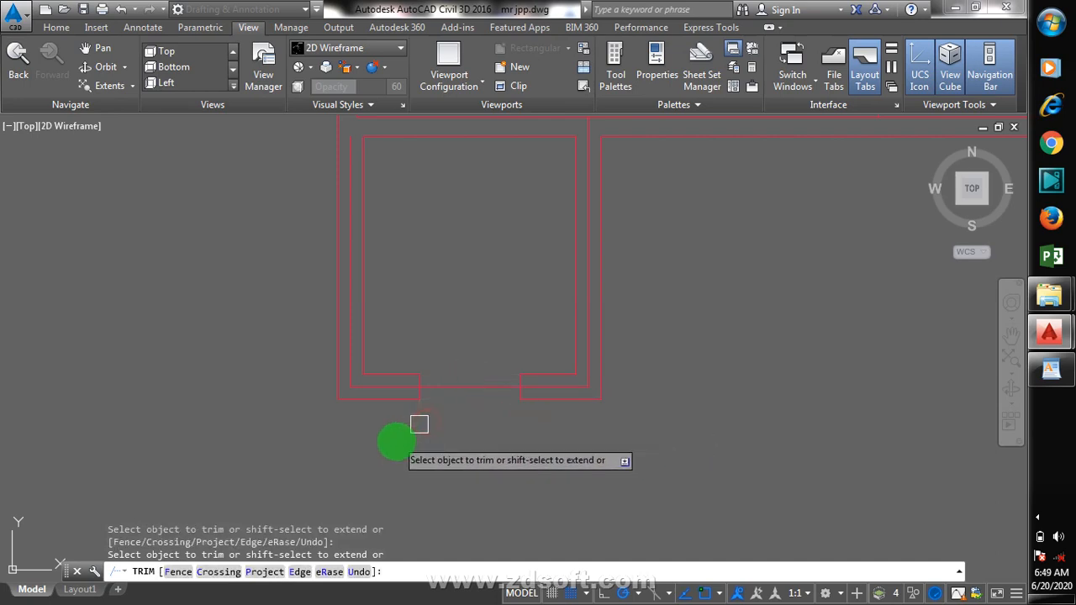
scroll(396, 440, down, 5)
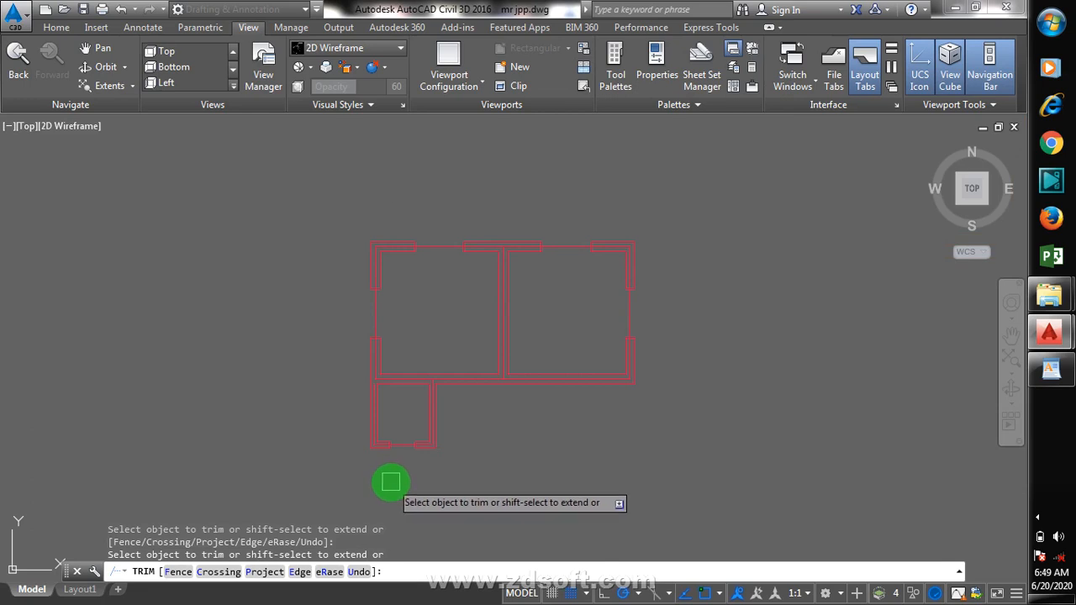
key(Escape)
- Mirror the lower-left projection to the right bay about a vertical axis through the dividing wall's centre line, keeping the source objects
text(m)
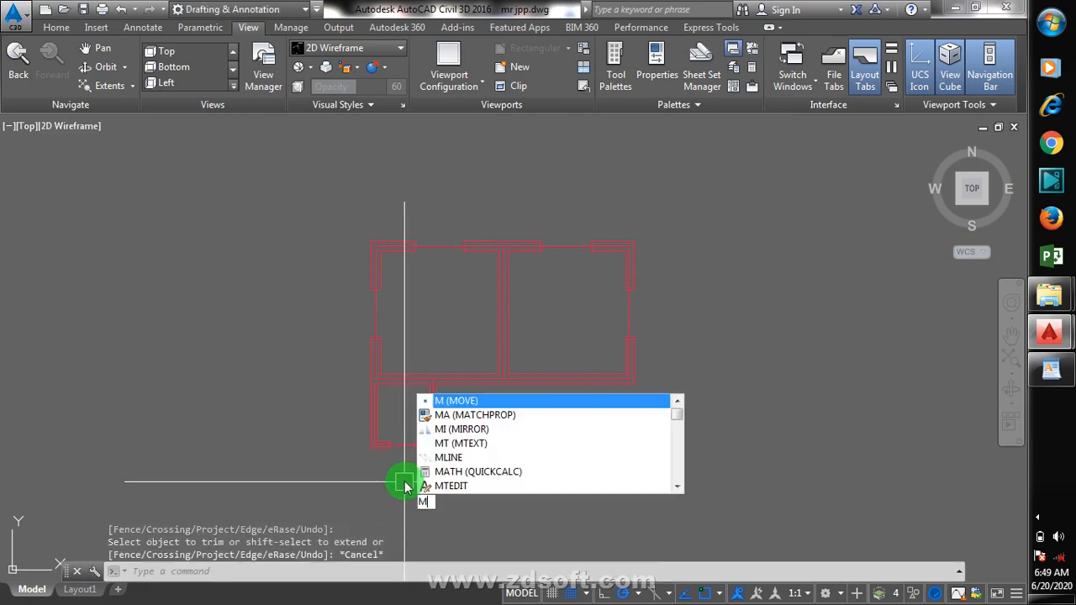
key(BackSpace)
key(Escape)
text(m)
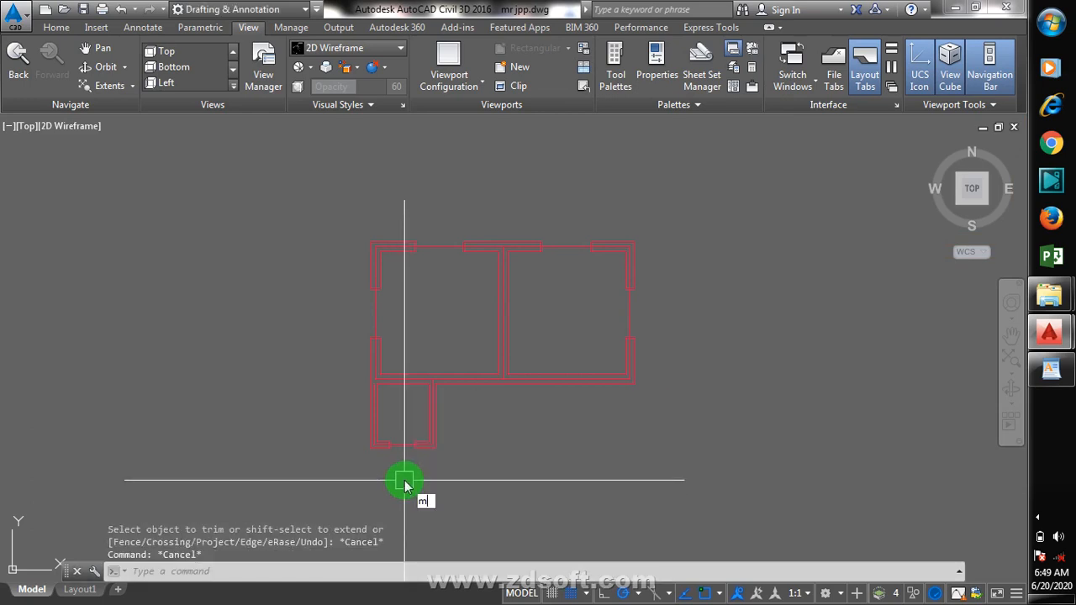
text(i)
key(Return)
click(460, 411)
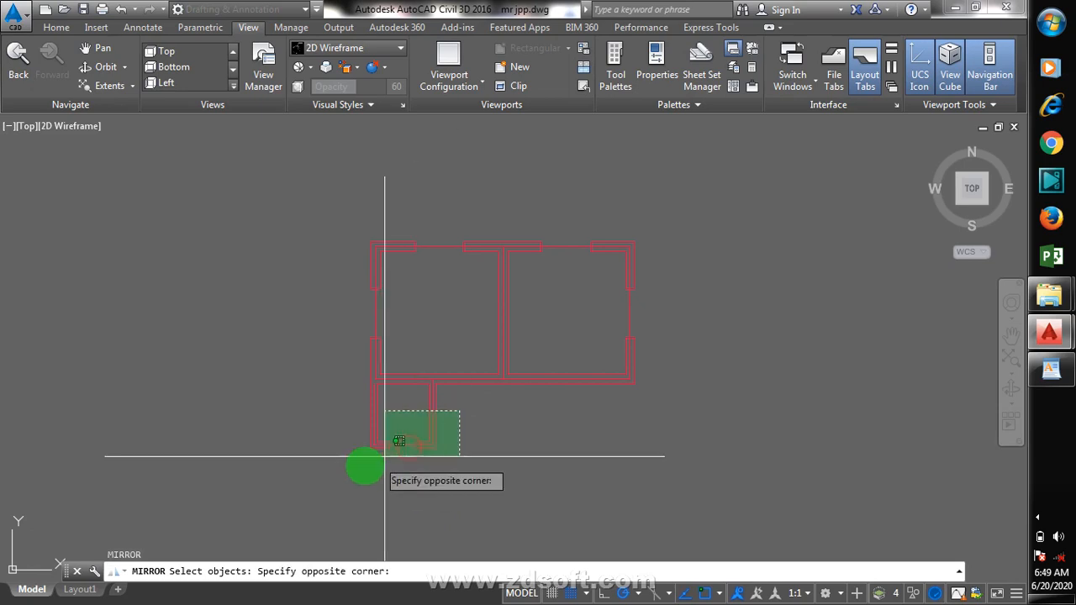
click(356, 473)
scroll(495, 412, up, 2)
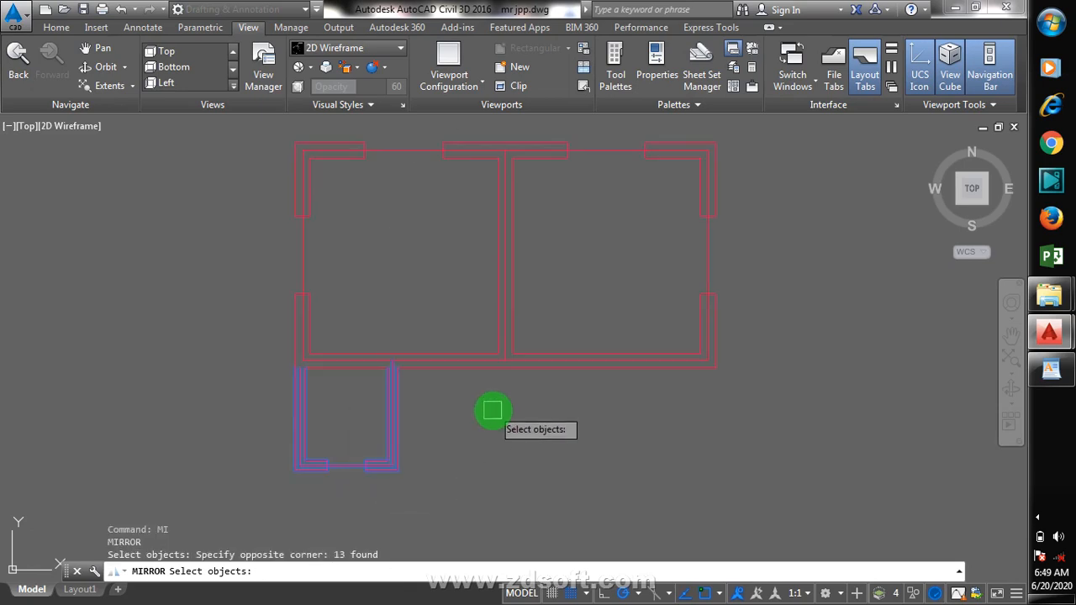
scroll(494, 412, up, 2)
key(Return)
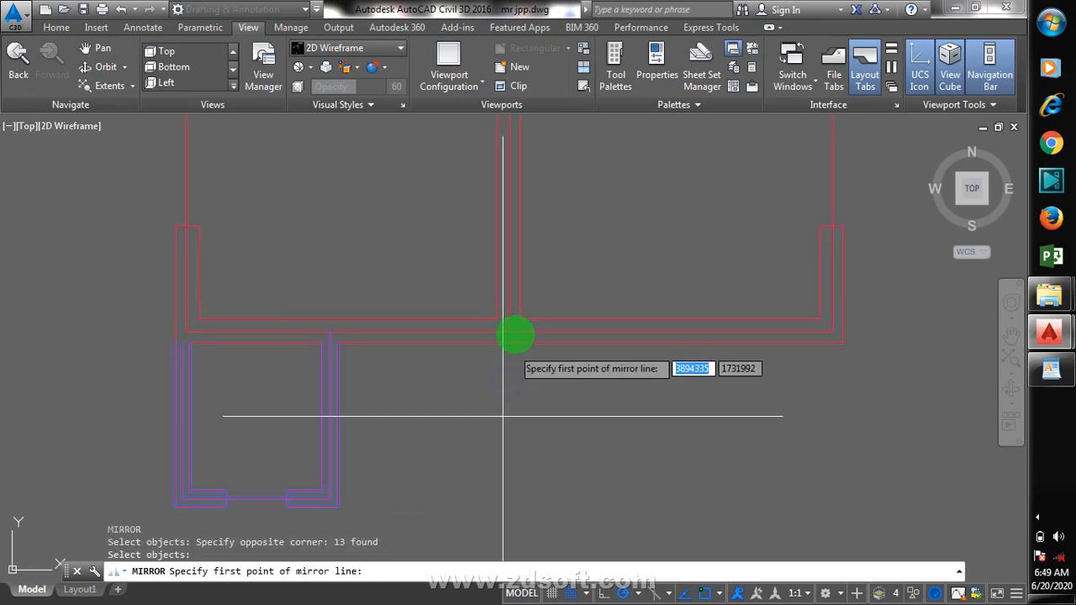
click(510, 330)
click(516, 467)
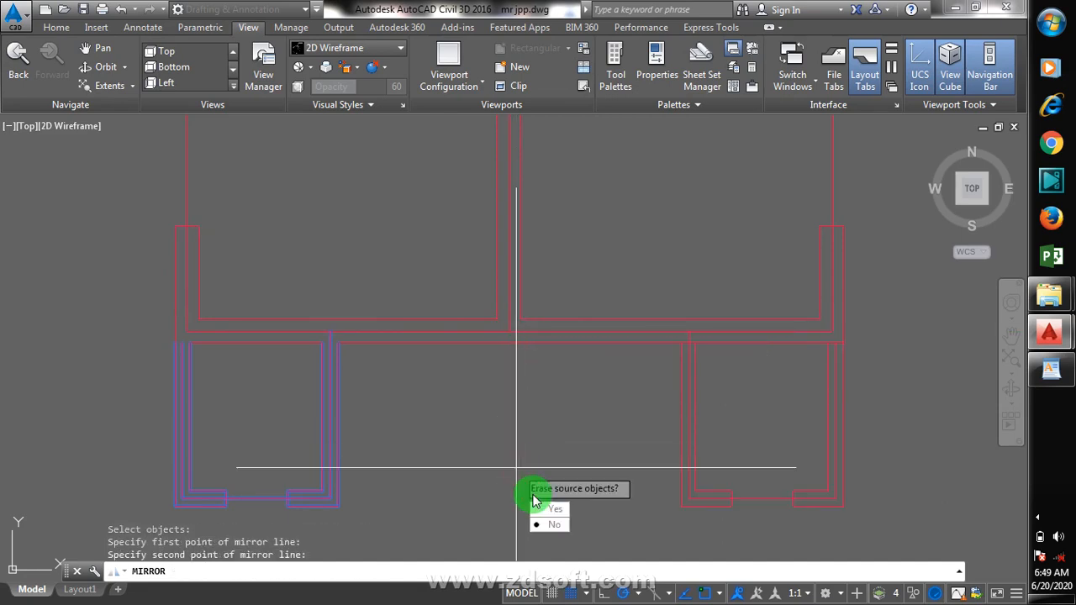
click(552, 523)
scroll(529, 331, down, 2)
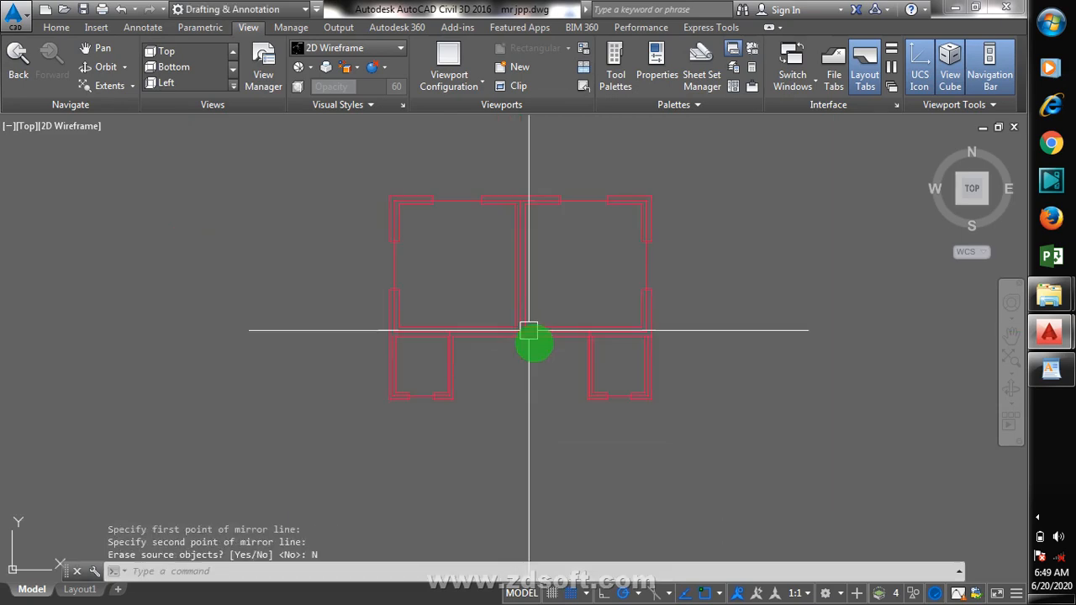
scroll(639, 343, up, 2)
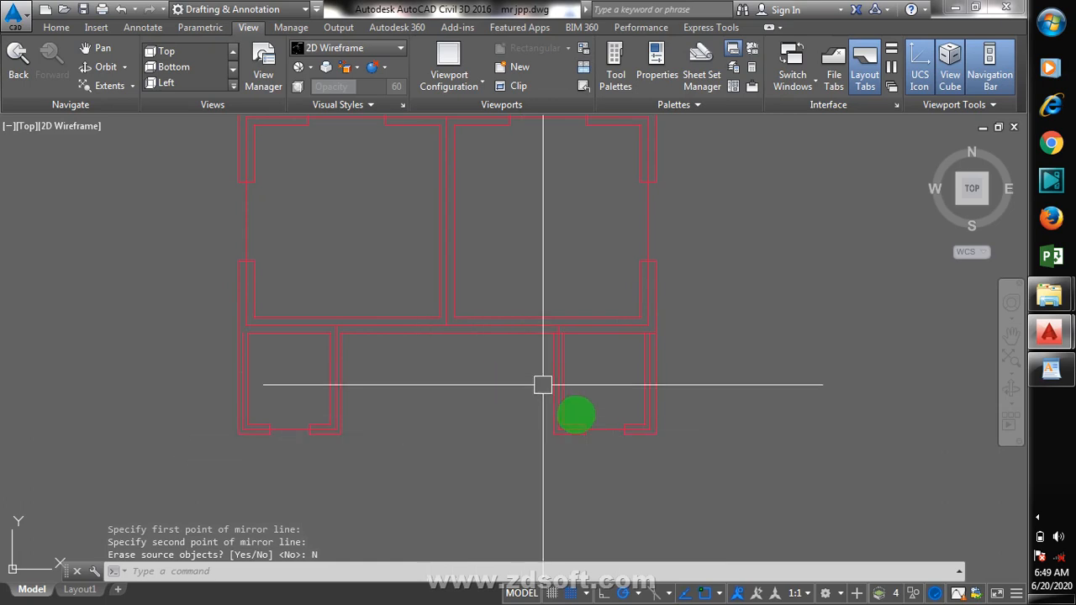
scroll(542, 386, down, 2)
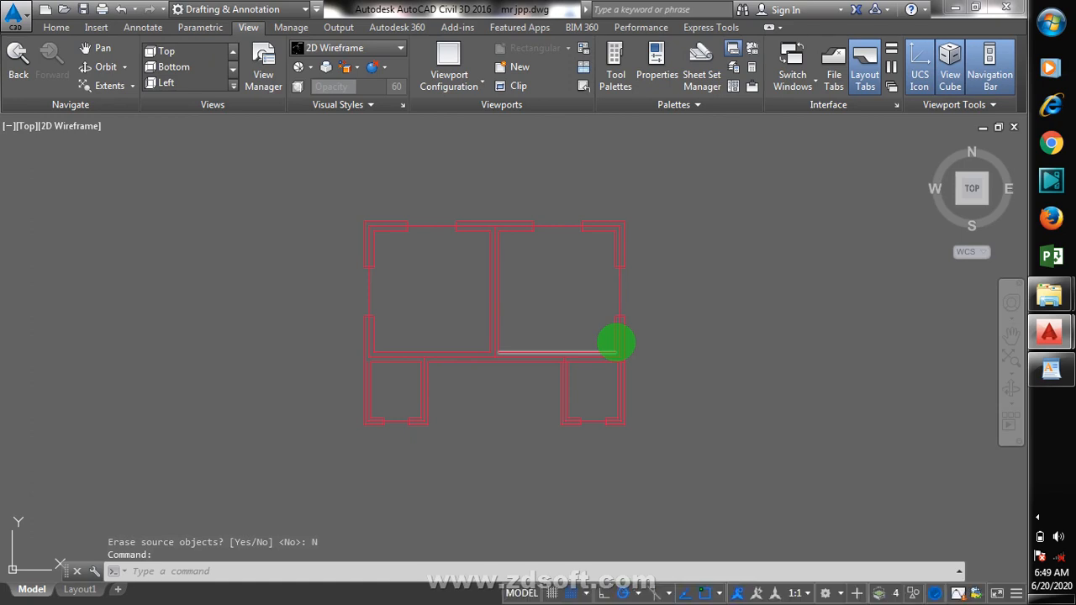
scroll(616, 343, down, 2)
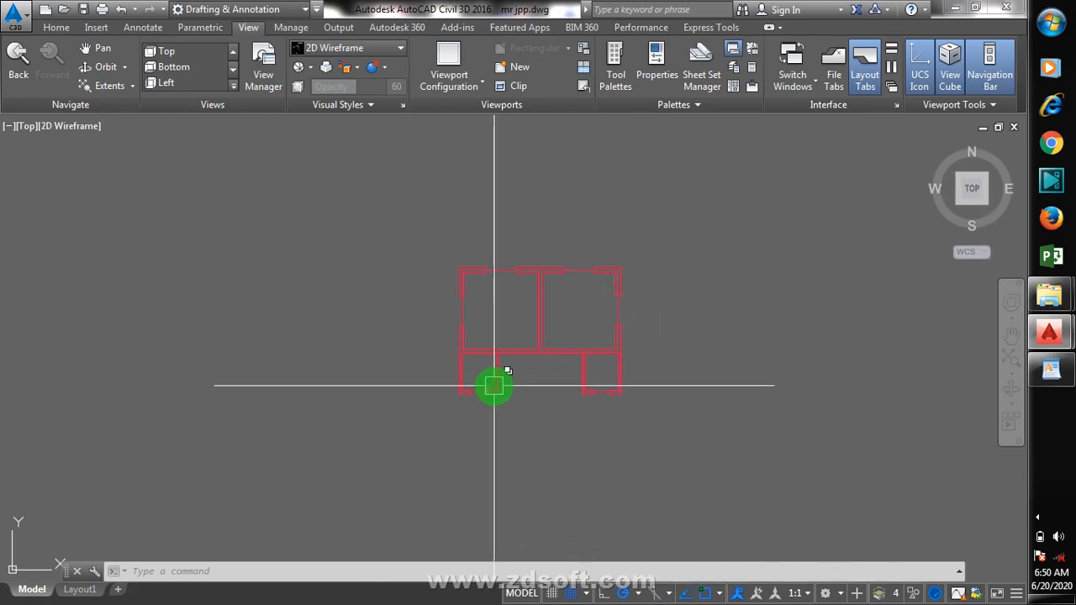
- Draw a short vertical line downward across the bottom wall from the left bay's inner lower-right corner
scroll(497, 383, up, 2)
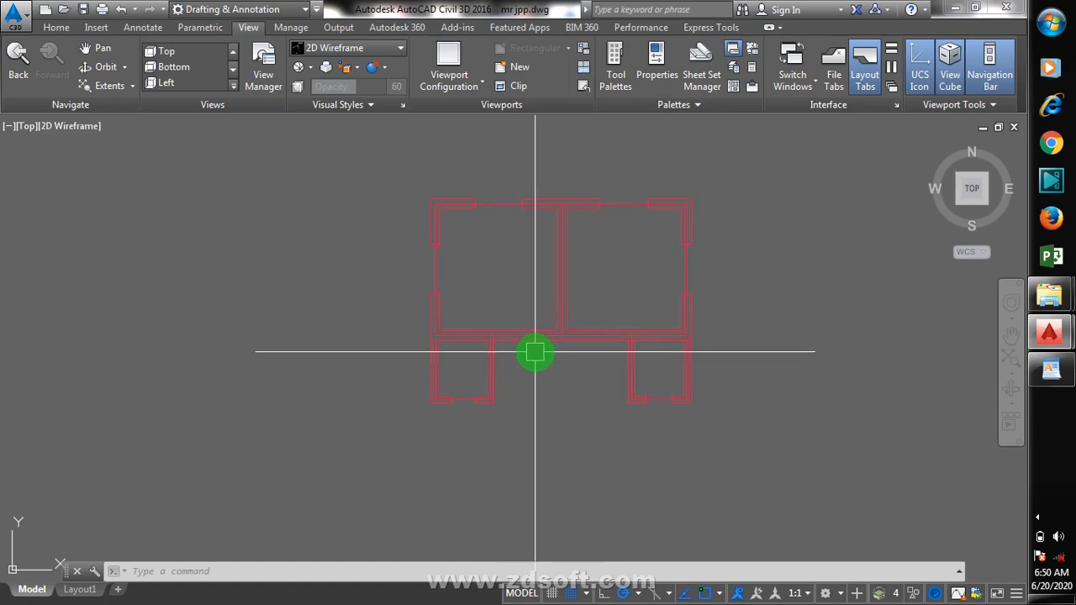
text(l)
key(Return)
scroll(538, 357, up, 2)
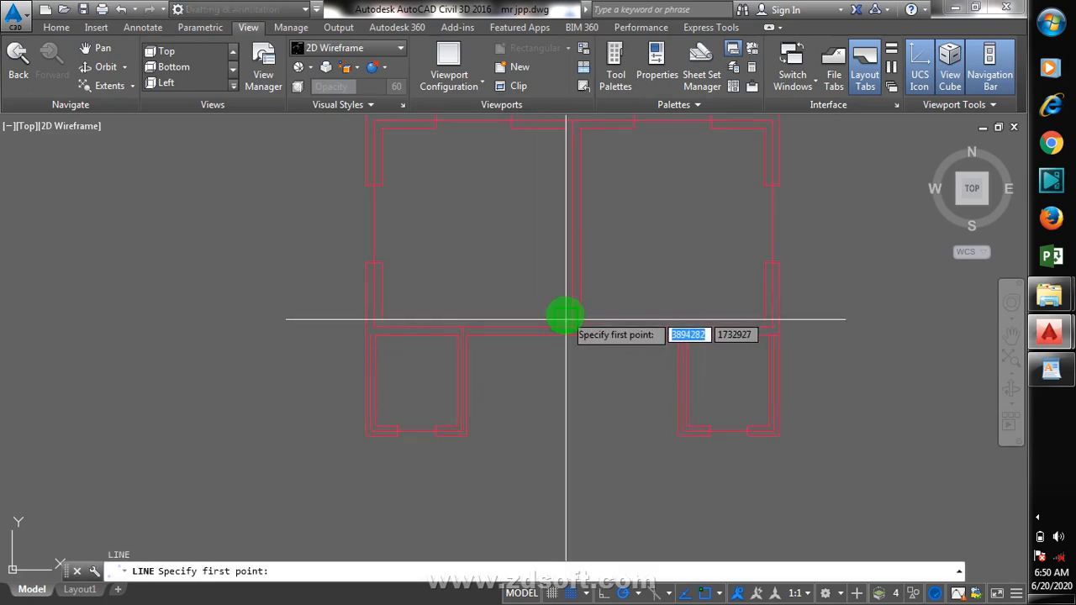
click(566, 333)
click(565, 368)
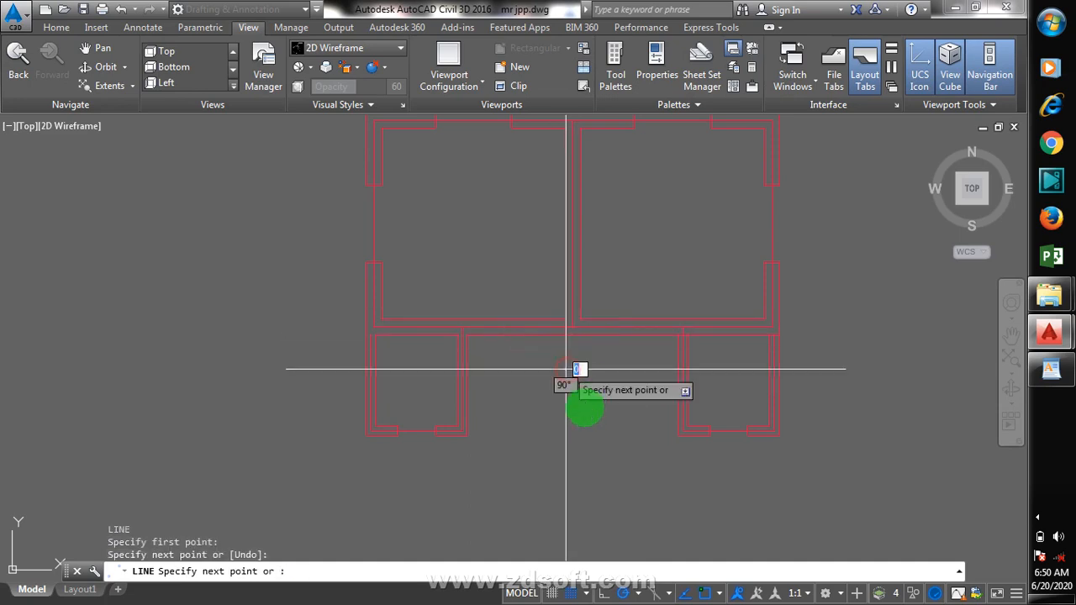
key(Escape)
- Offset the short vertical line at the left bay's lower-right corner by 900 to the left
key(Return)
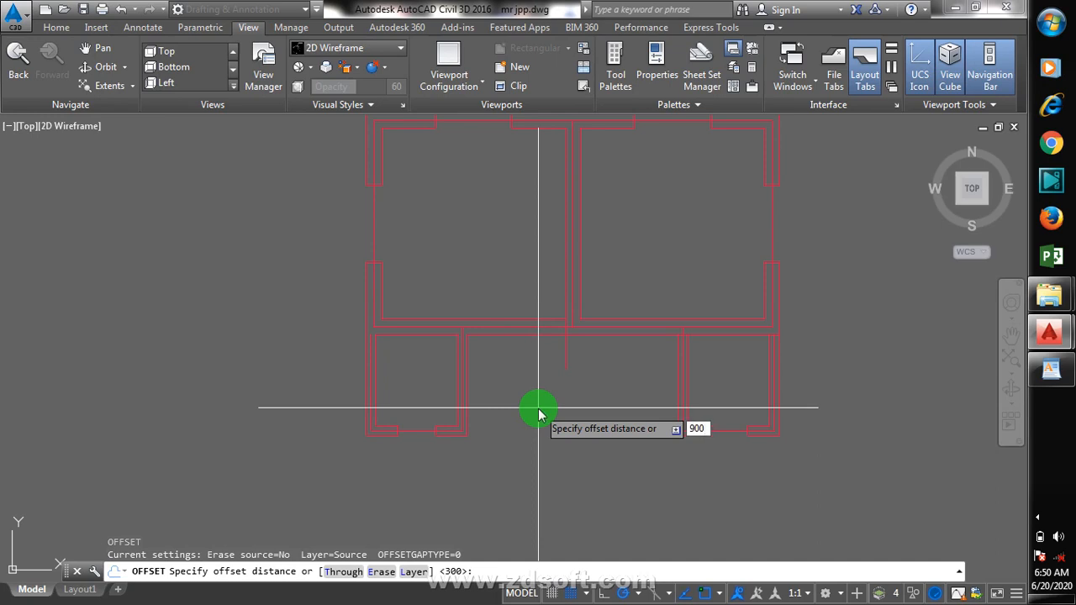
key(Return)
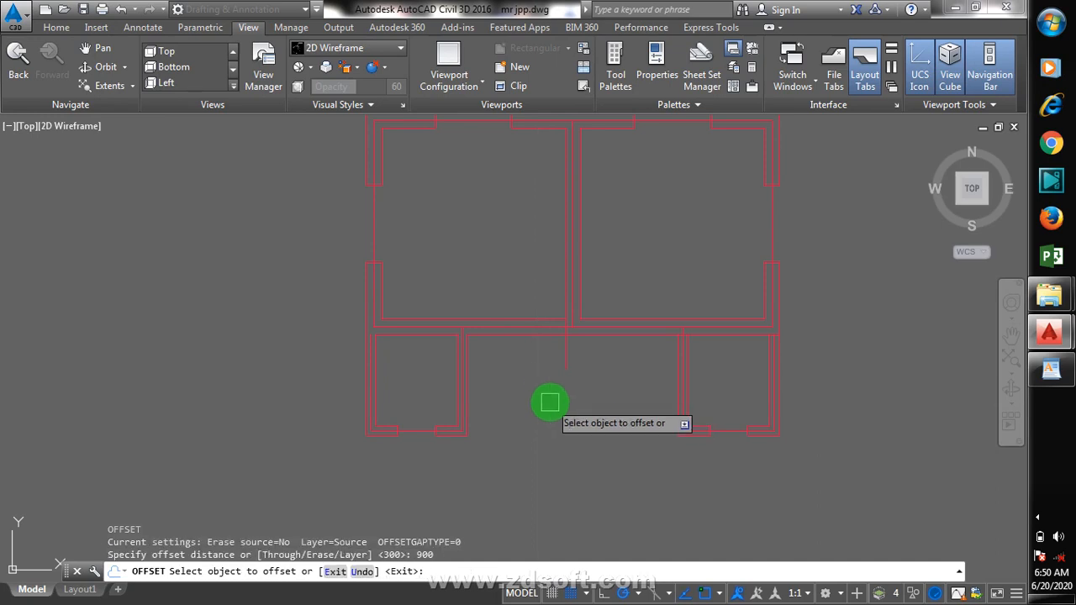
click(565, 355)
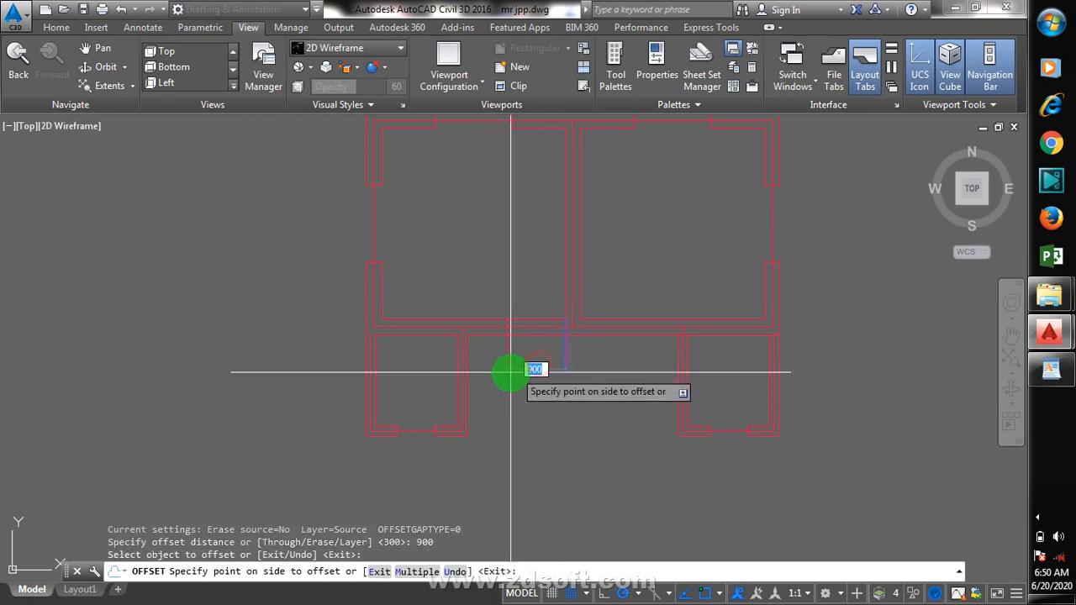
click(510, 367)
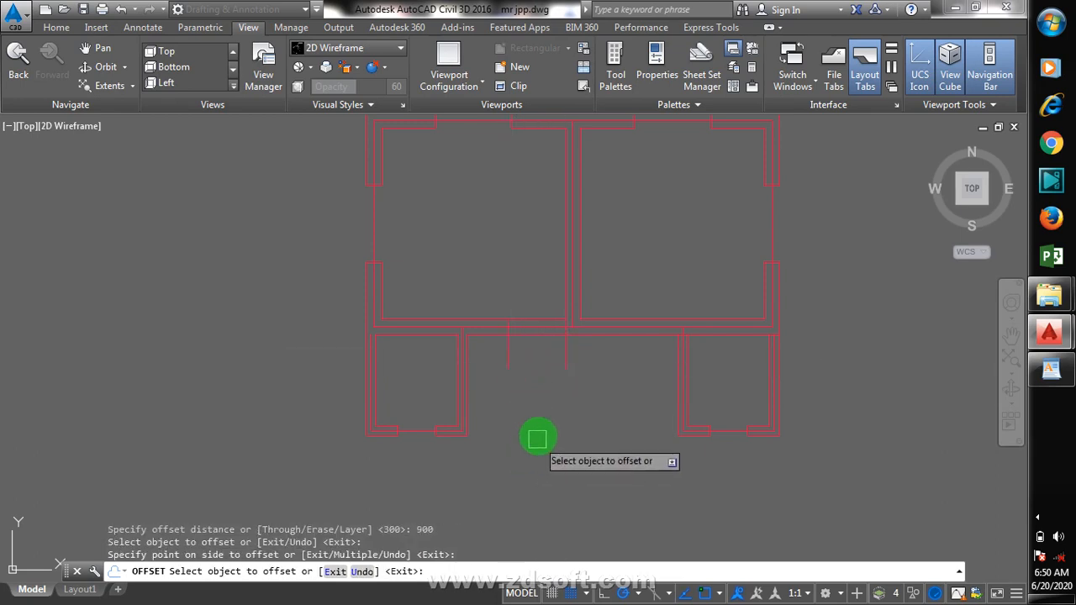
key(Escape)
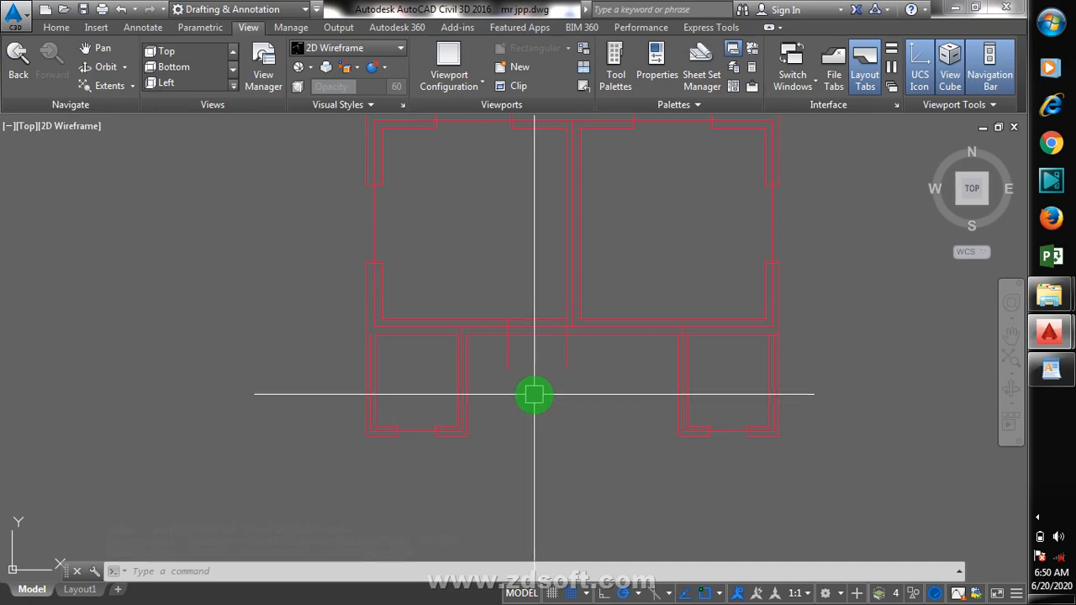
- Trim the left bay's bottom wall faces between the two opening edges, and the edge lines' overhang below the wall
key(Return)
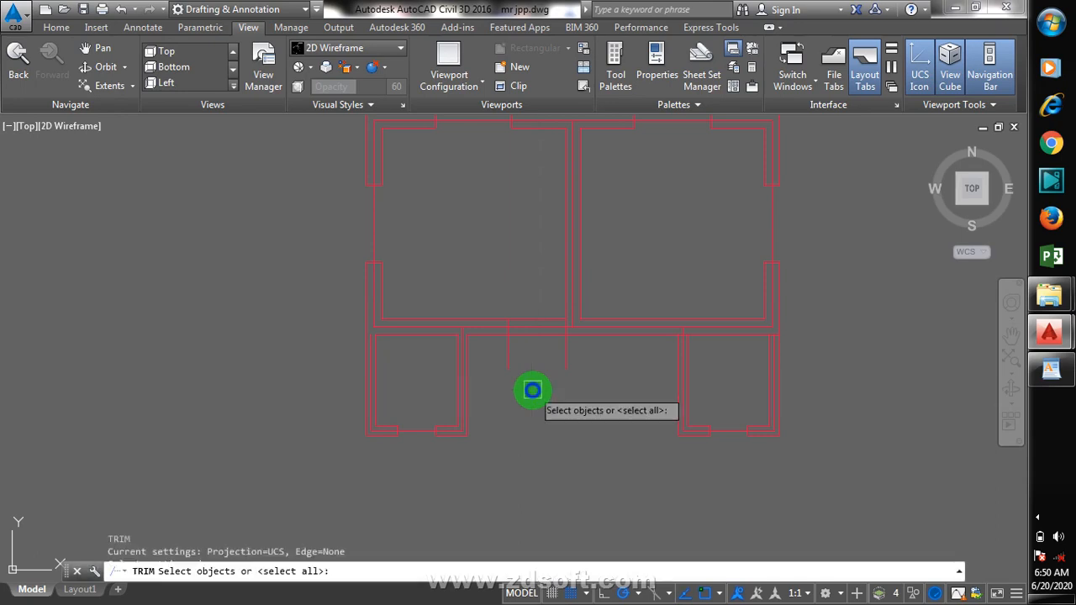
key(Return)
click(533, 326)
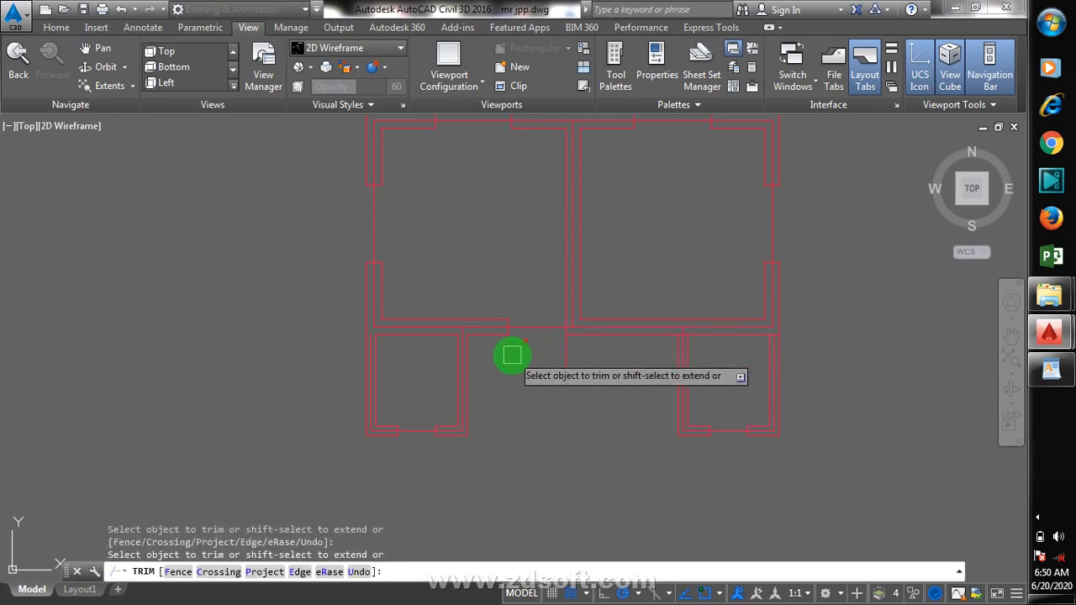
click(561, 360)
scroll(516, 372, down, 2)
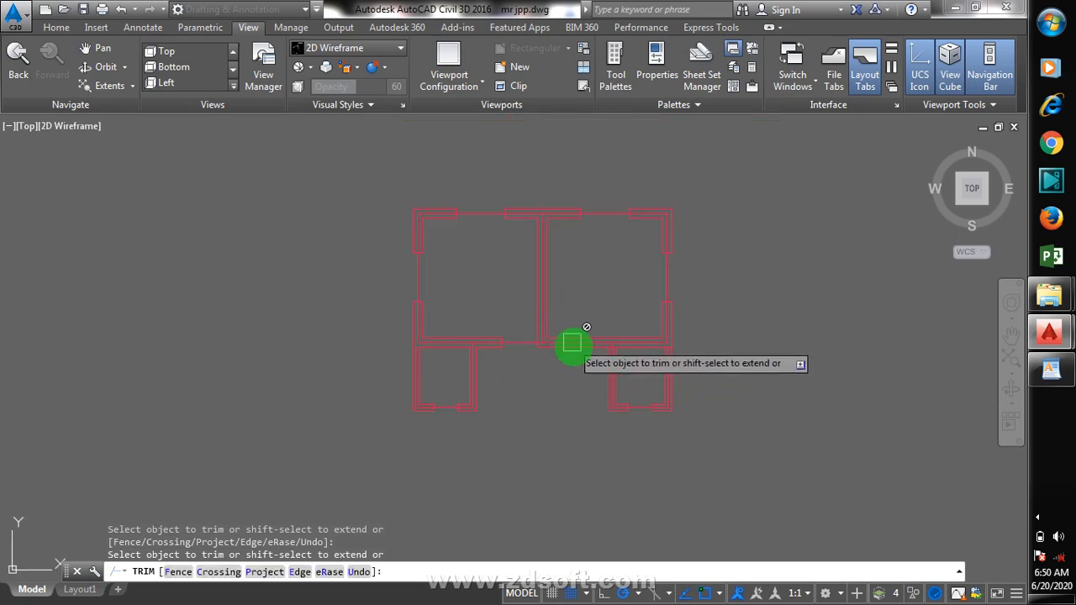
key(Escape)
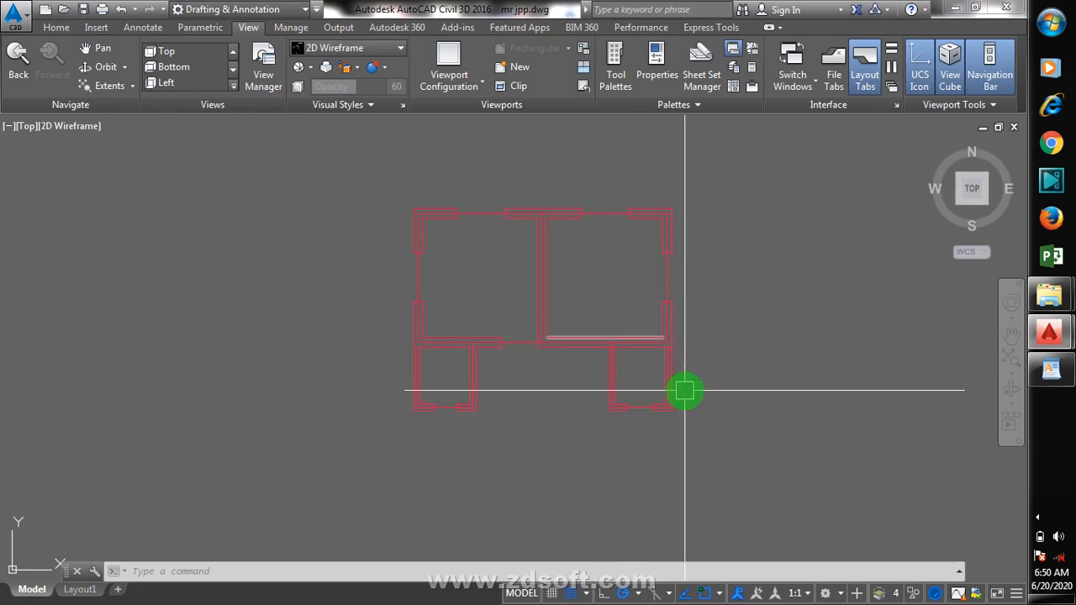
- Erase the mirrored projection below the right bay
text(e)
key(Return)
click(696, 365)
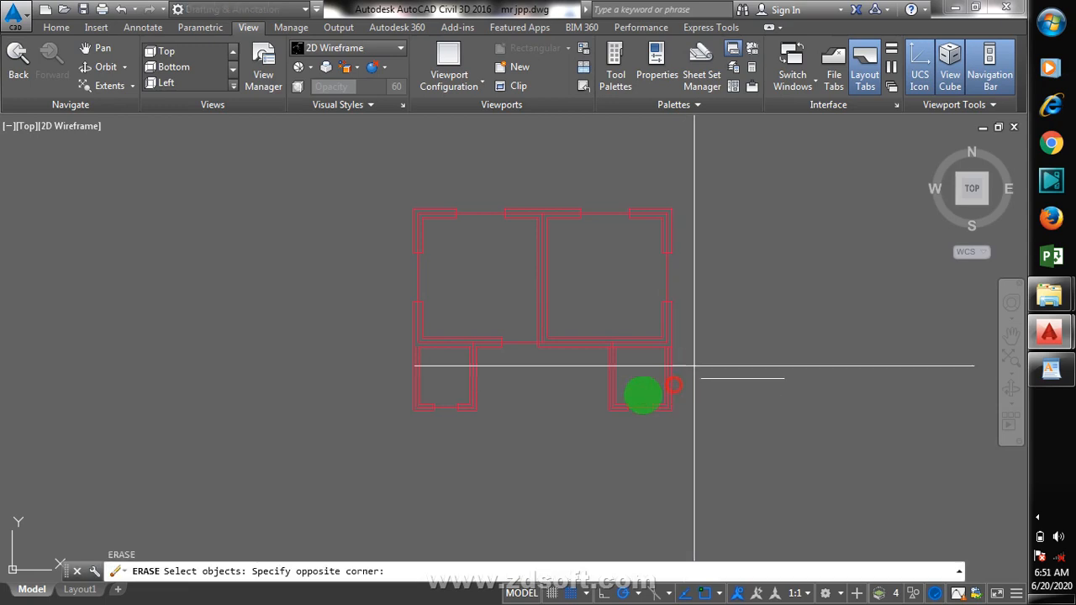
click(577, 435)
key(Return)
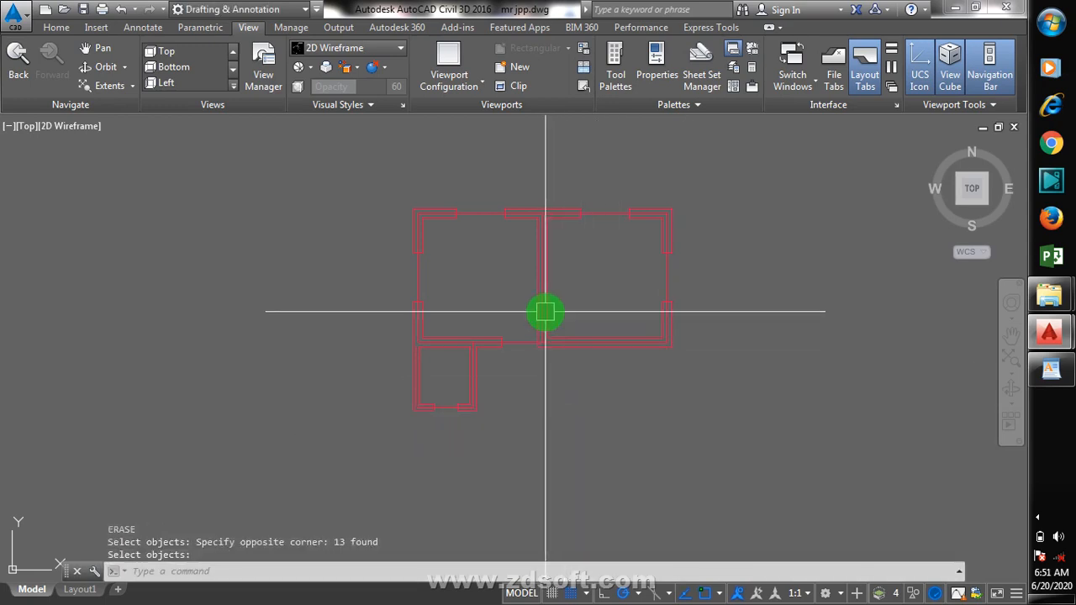
- Draw a short horizontal line across the partition wall to the right, starting at the left bay's inner upper-right corner
text(l)
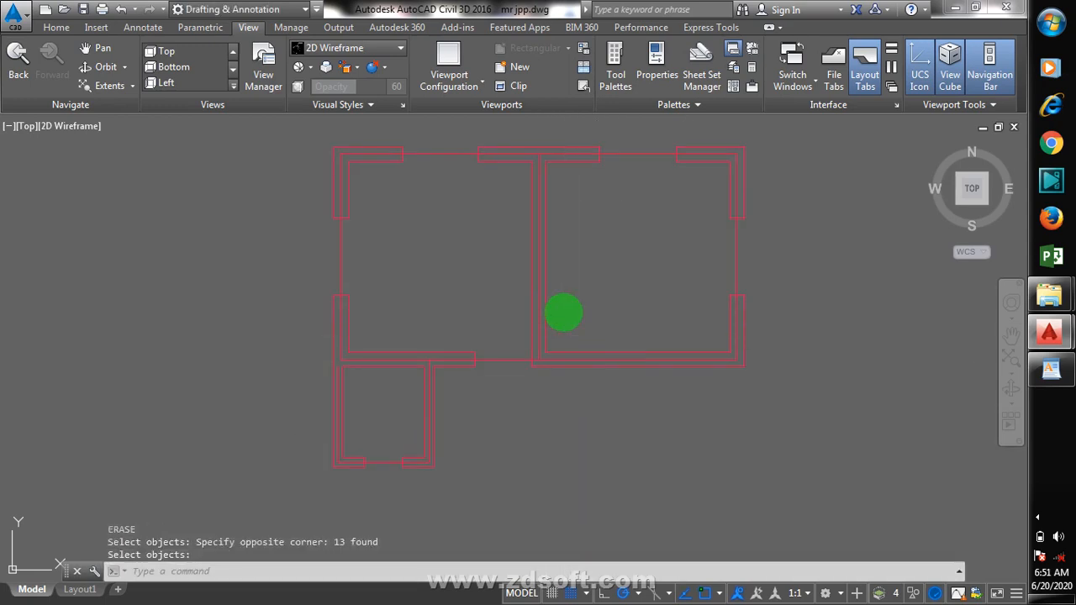
key(Return)
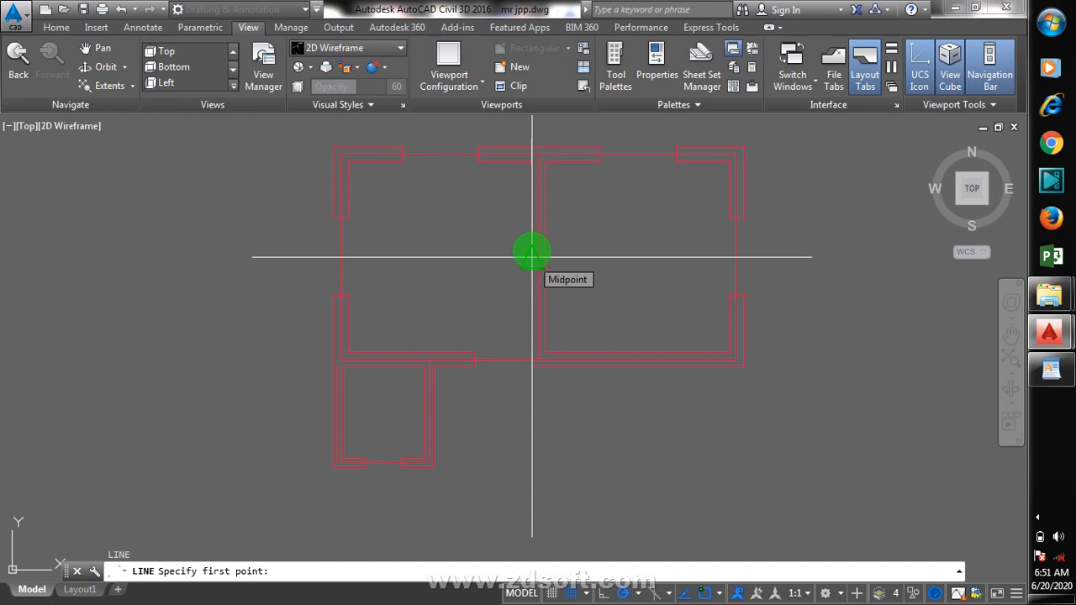
click(531, 162)
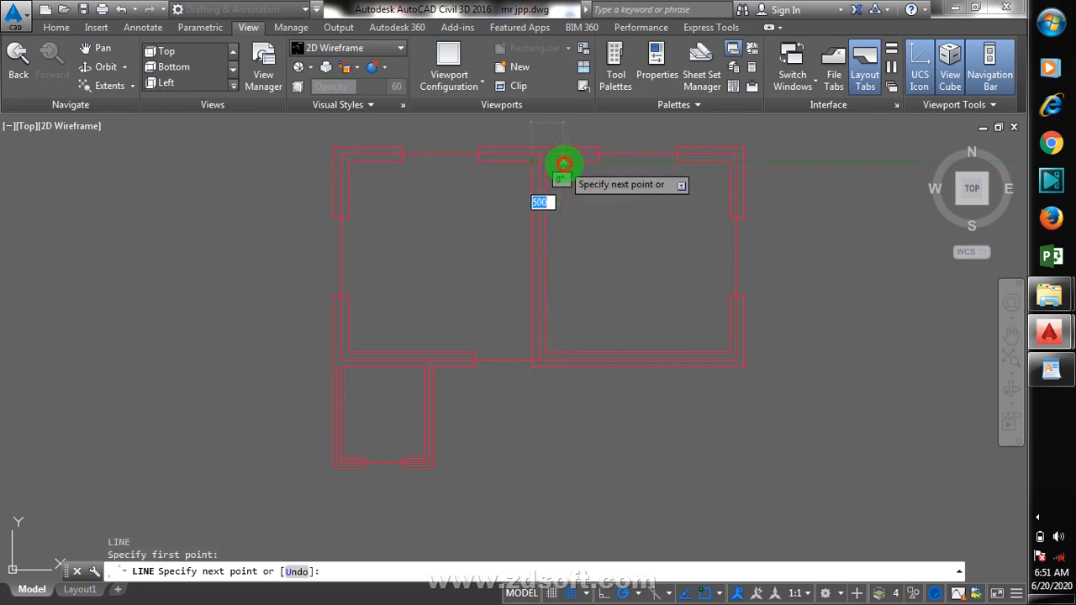
click(565, 168)
key(Escape)
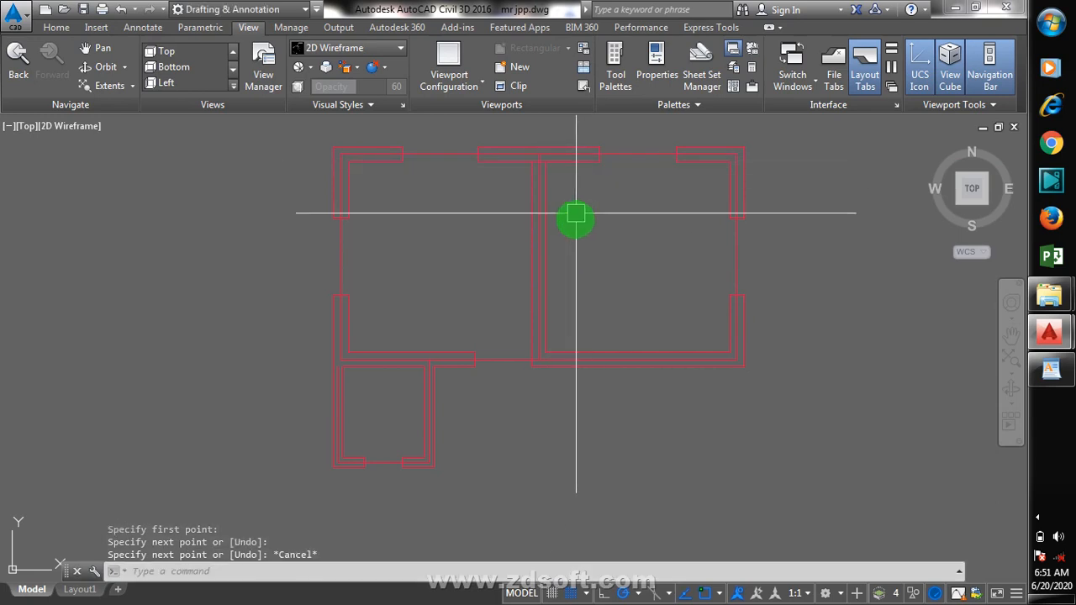
- Offset the short horizontal line at the partition's top end by 900 downward
text(o)
key(Return)
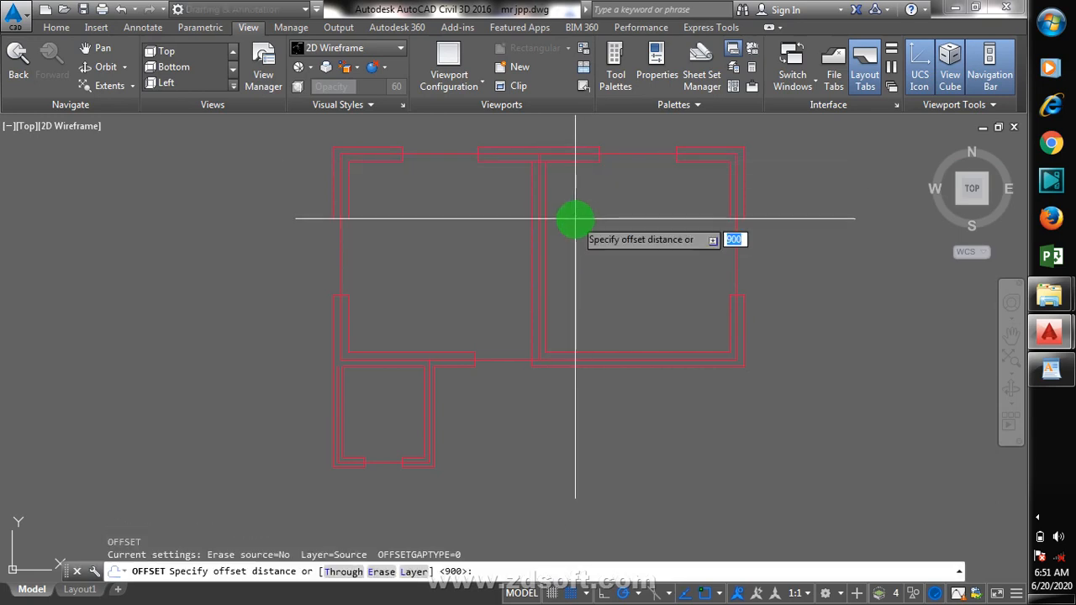
key(Return)
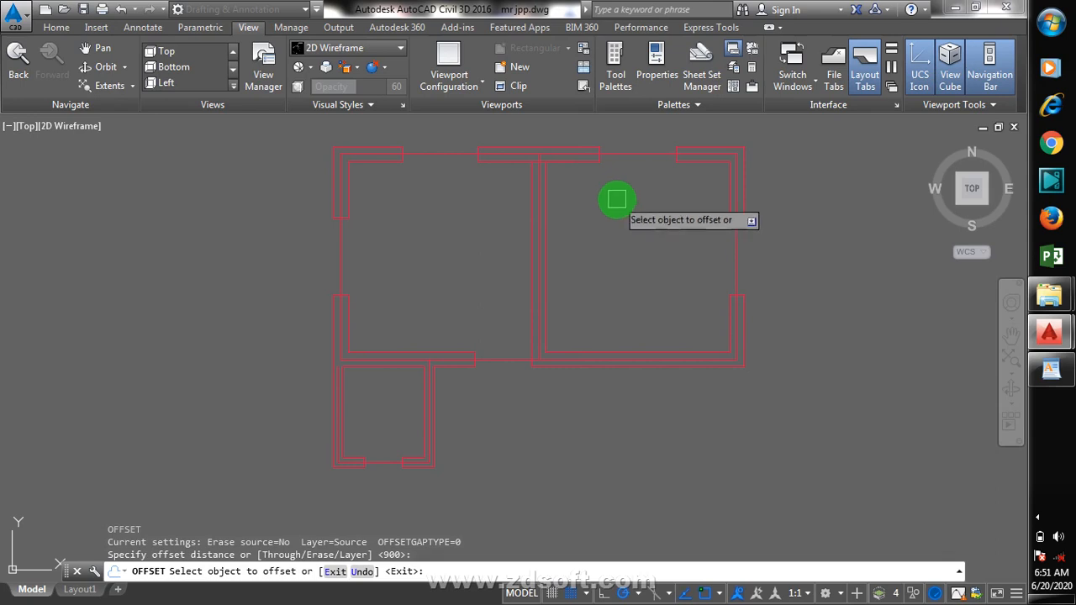
click(555, 163)
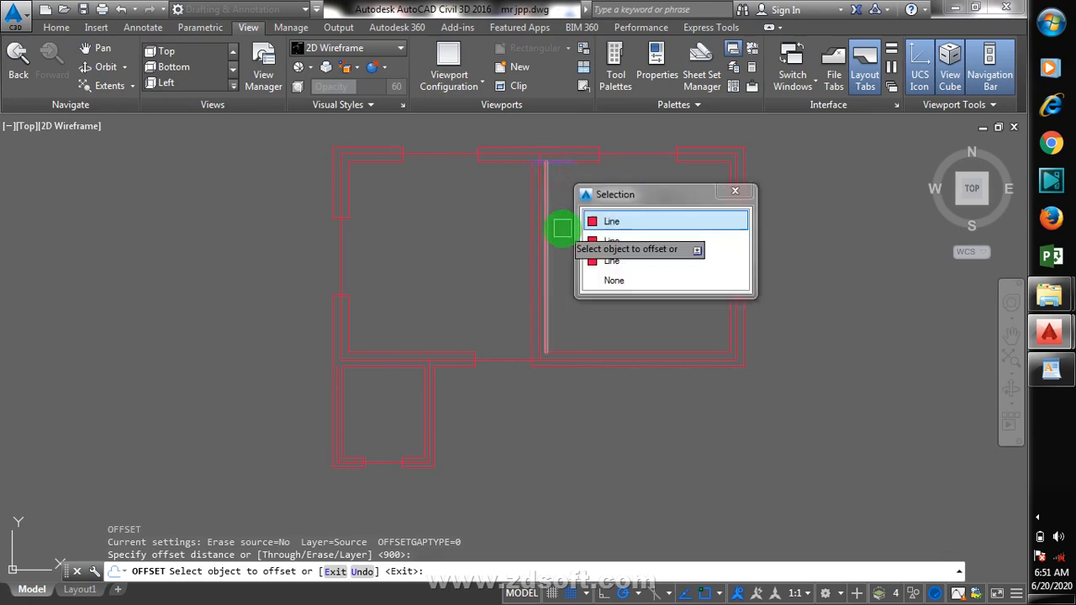
click(562, 229)
key(Escape)
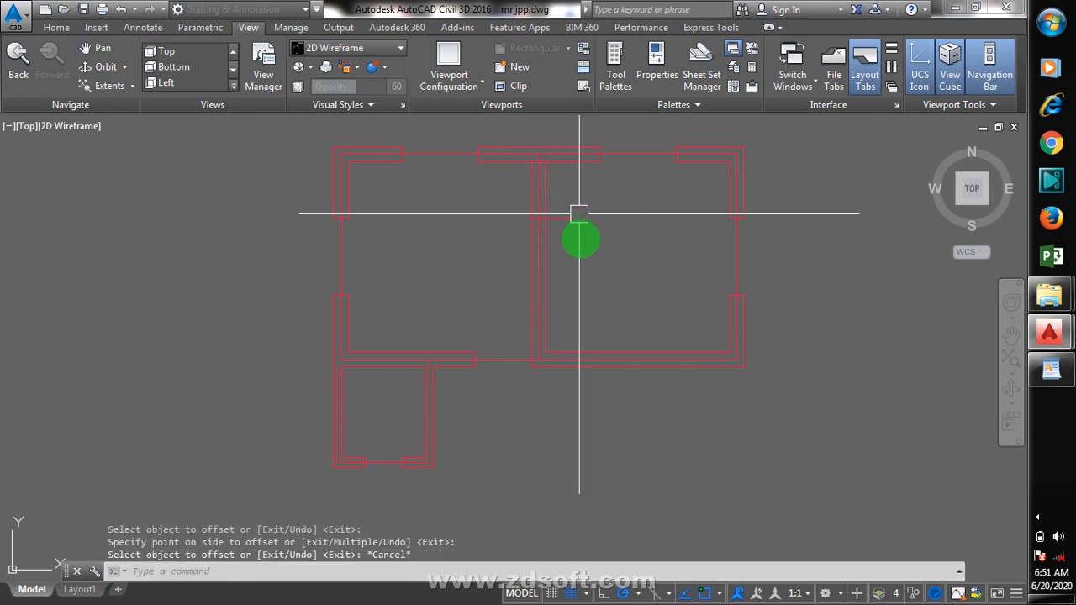
- Trim the partition wall faces between the top wall and the offset edge line, and the edge lines' overhang past the partition
text(tr)
key(Return)
key(Return)
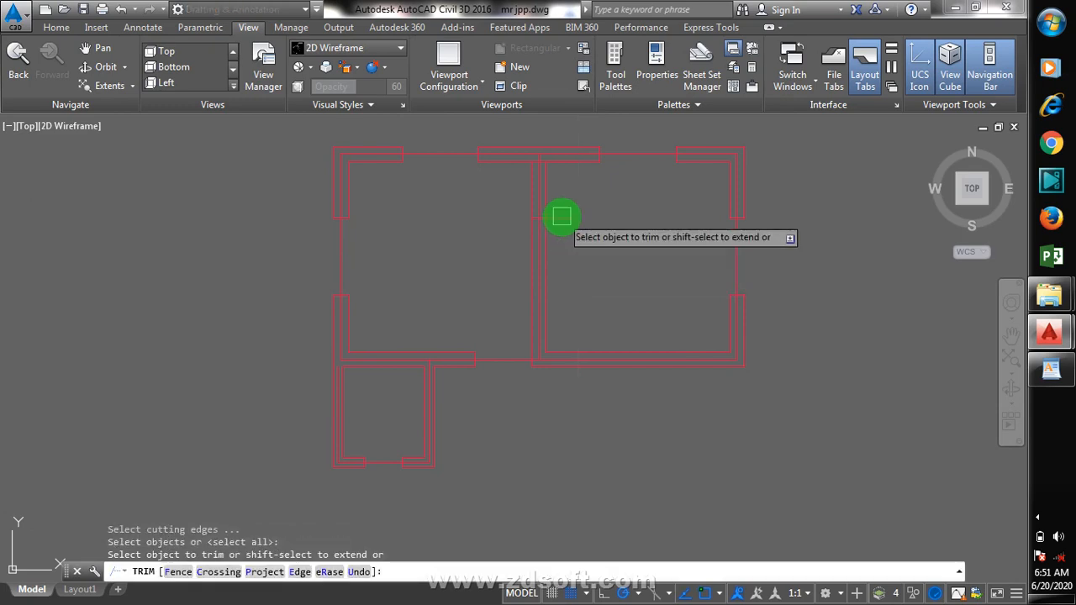
key(Escape)
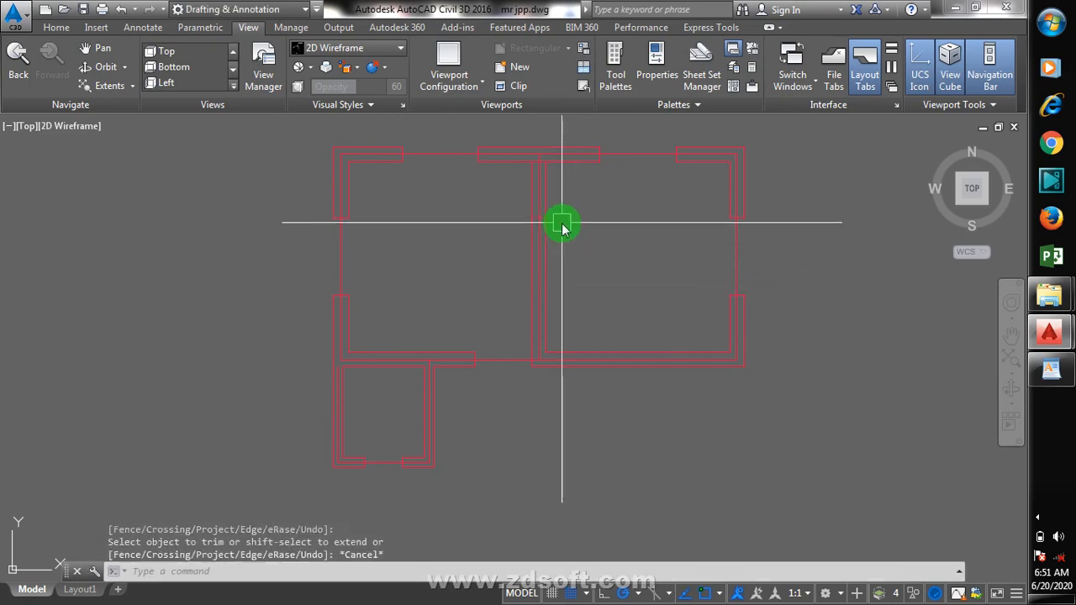
text(tr)
key(Return)
key(Return)
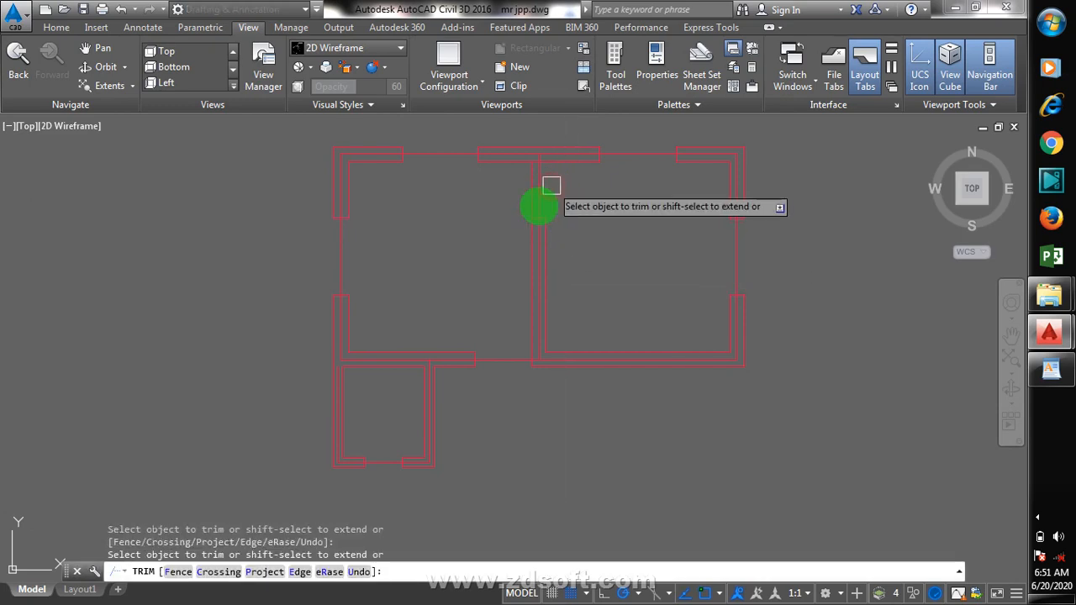
click(537, 190)
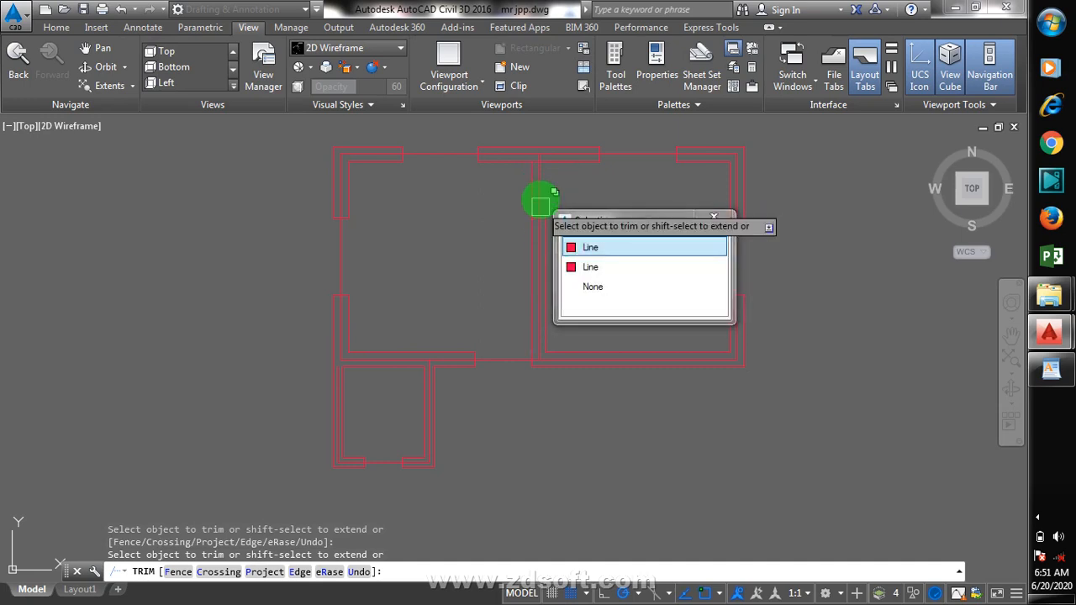
click(592, 287)
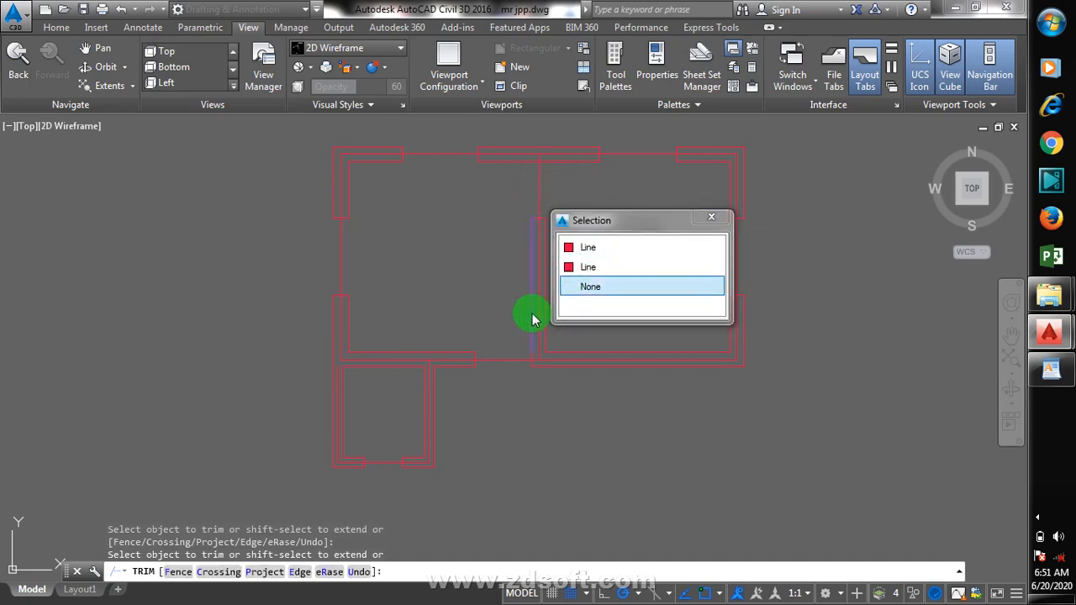
scroll(566, 245, down, 2)
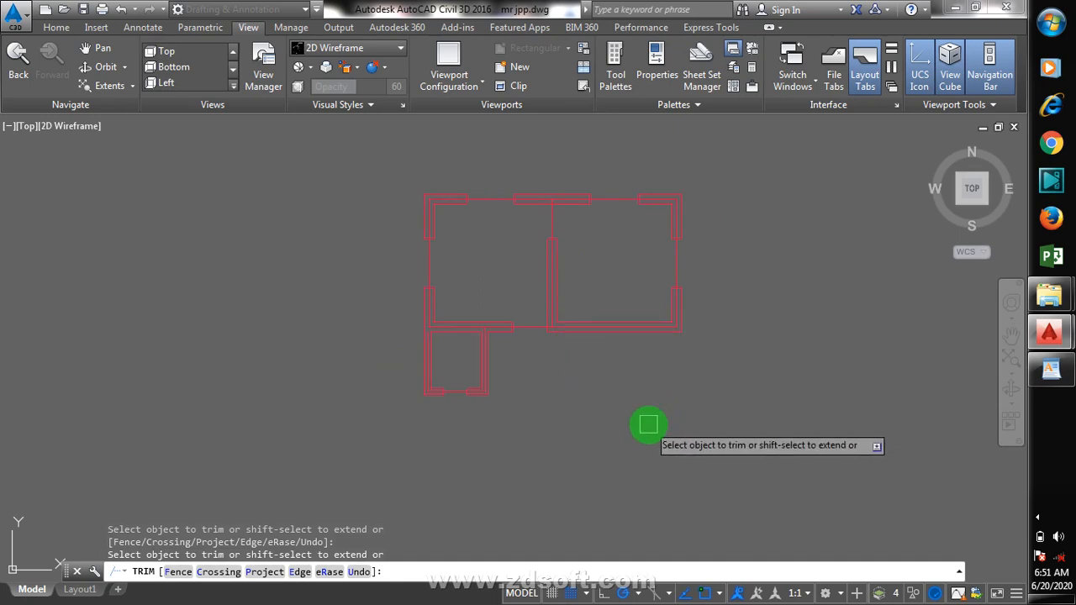
key(Escape)
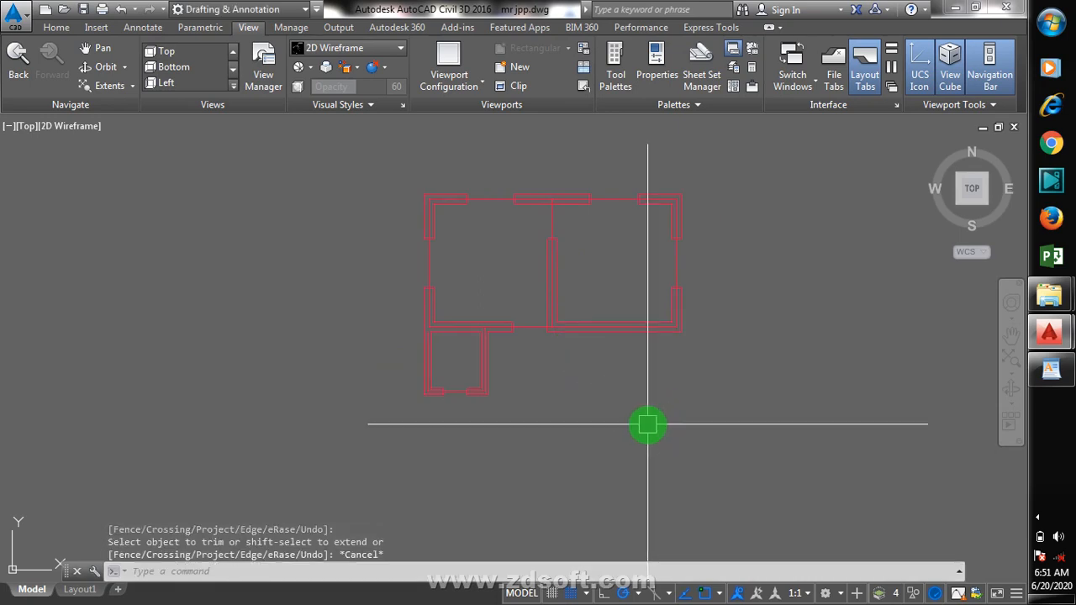
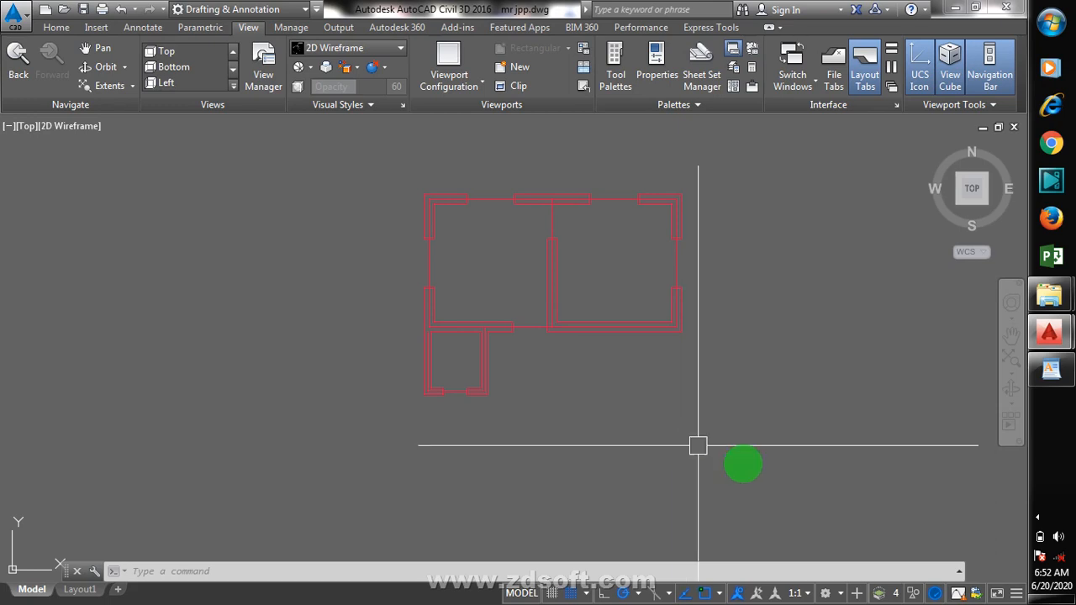
click(1040, 523)
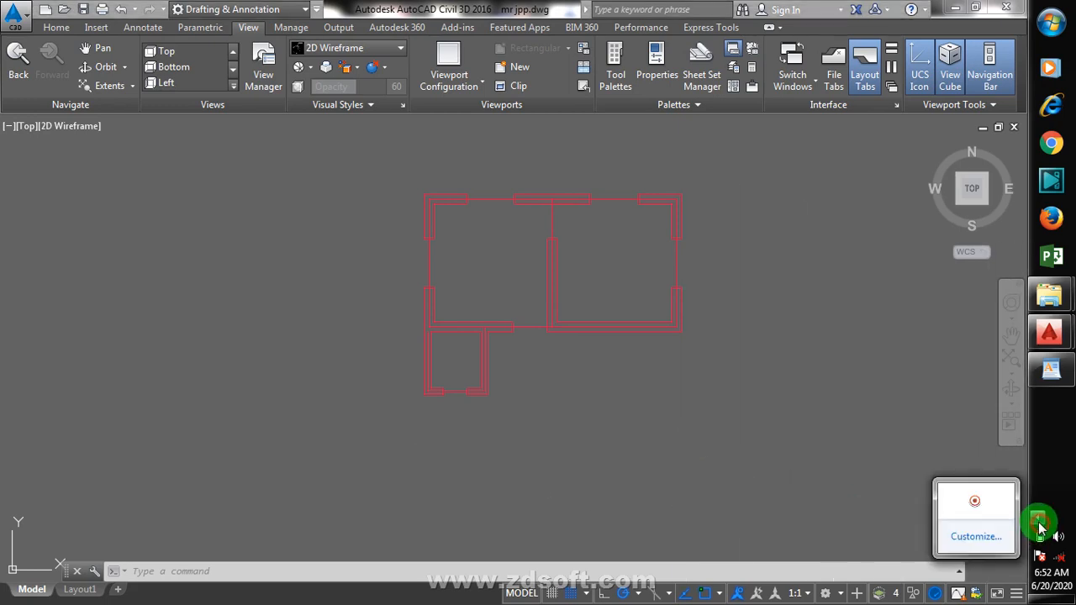
right_click(977, 503)
click(991, 449)
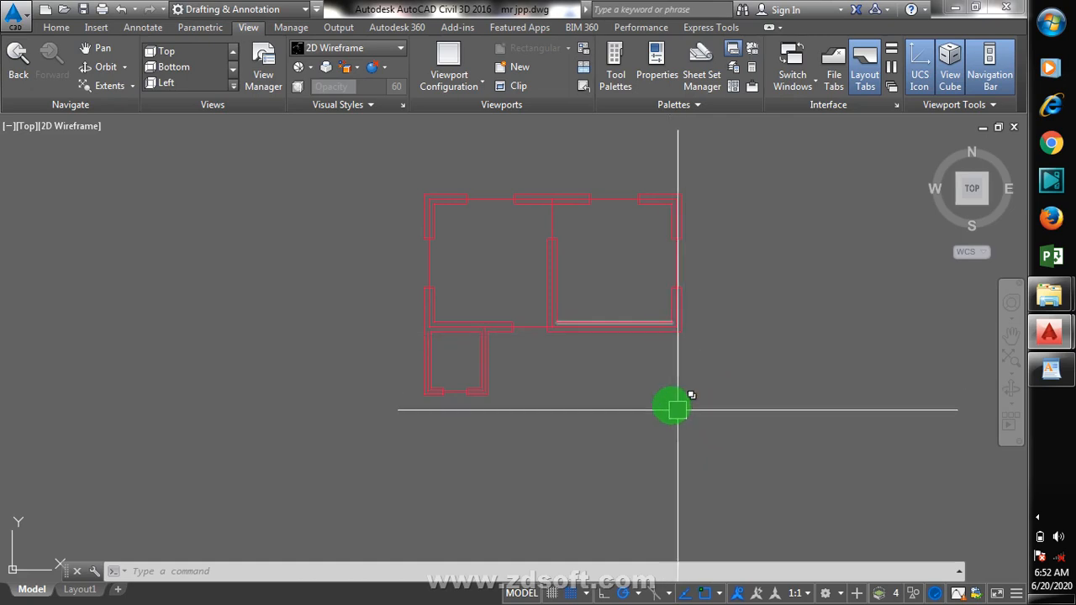
- Split the model space into two vertical viewports and activate the left viewport
click(465, 88)
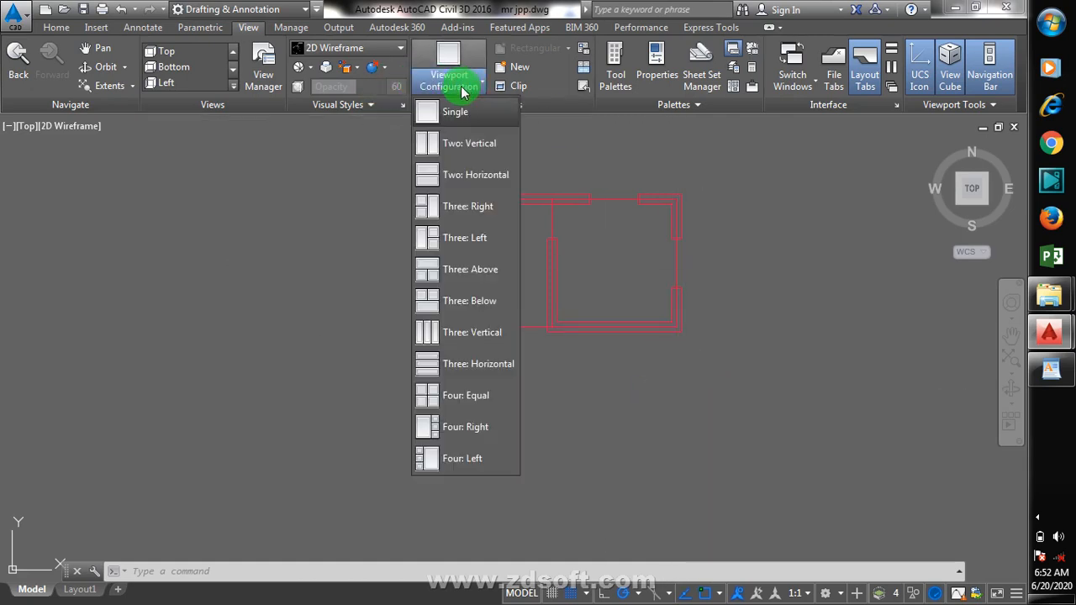
click(471, 147)
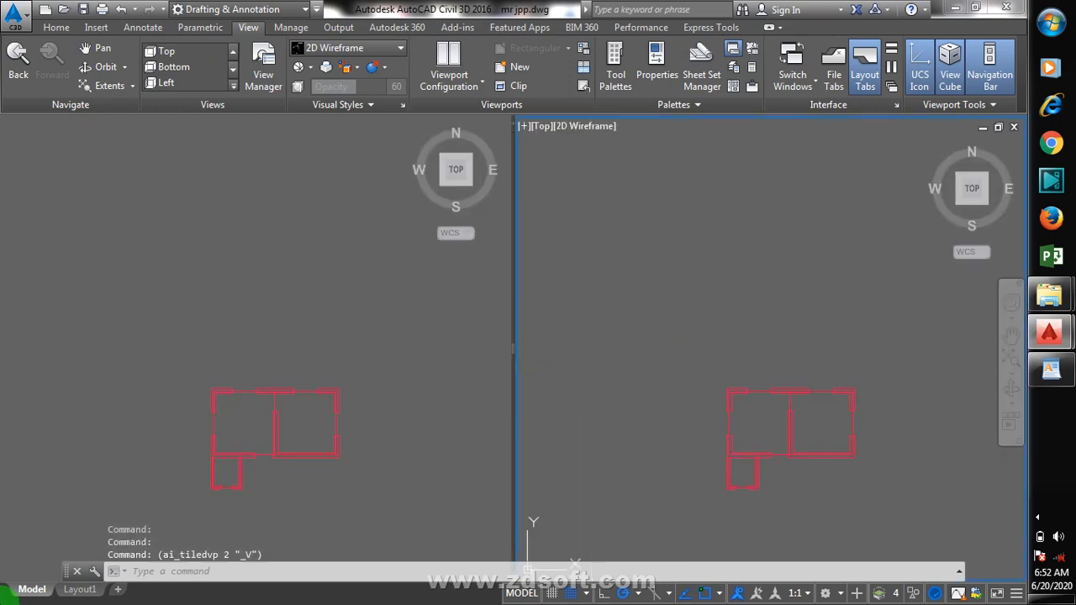
click(224, 336)
- Browse the existing house plans in the left viewport and examine the wall lines around a bedroom
scroll(344, 370, down, 5)
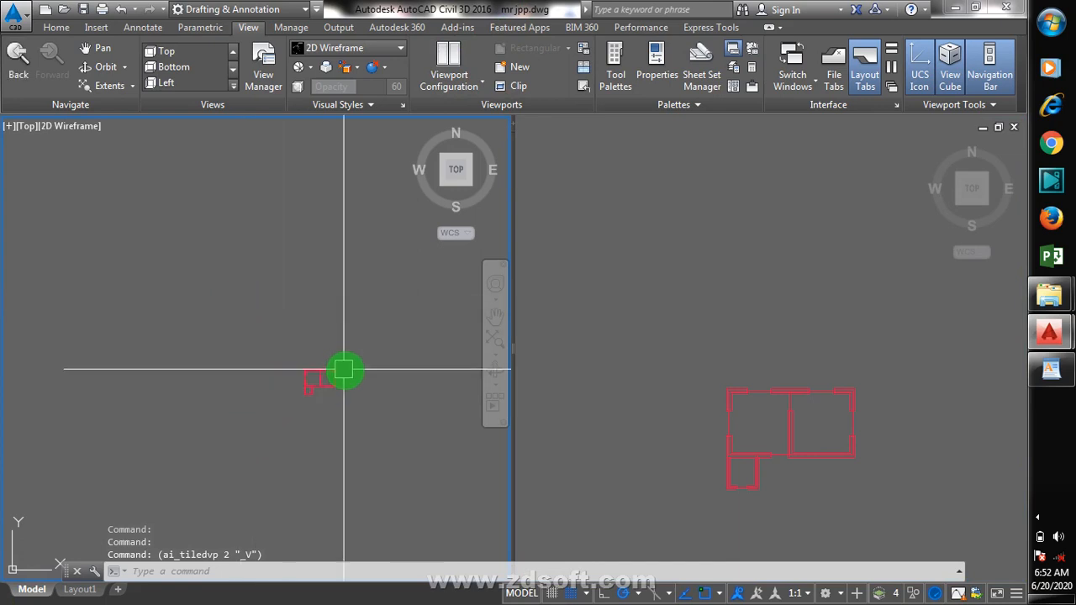
scroll(200, 334, up, 4)
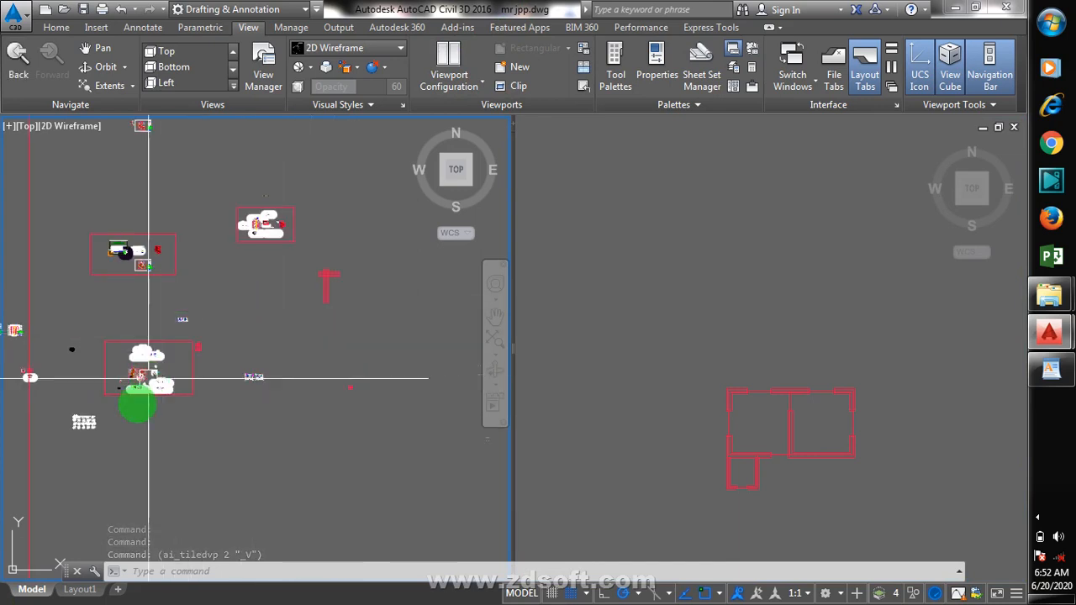
scroll(90, 388, up, 4)
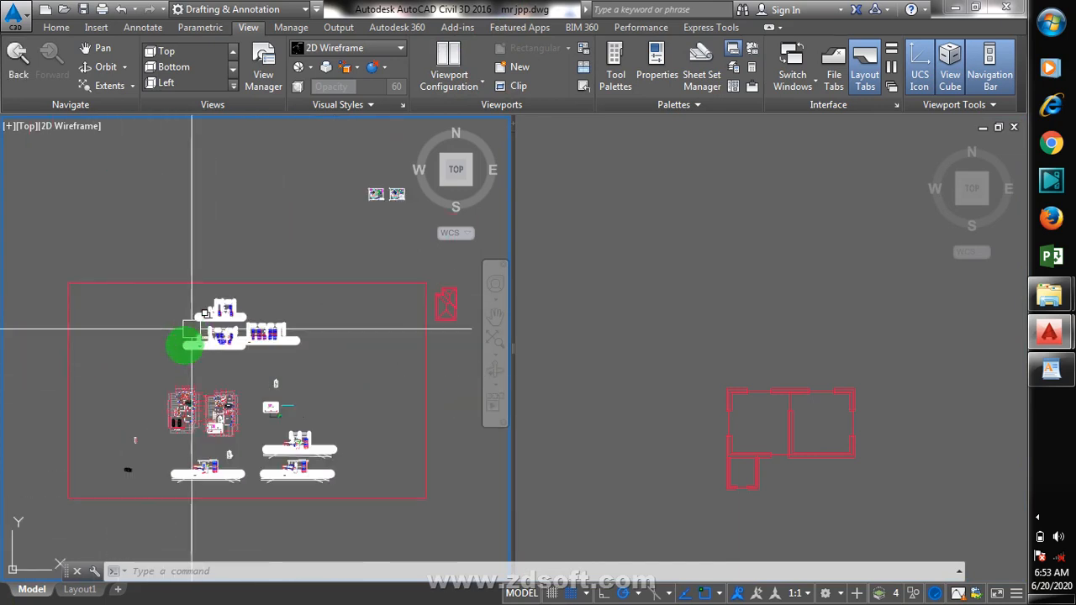
scroll(192, 429, down, 5)
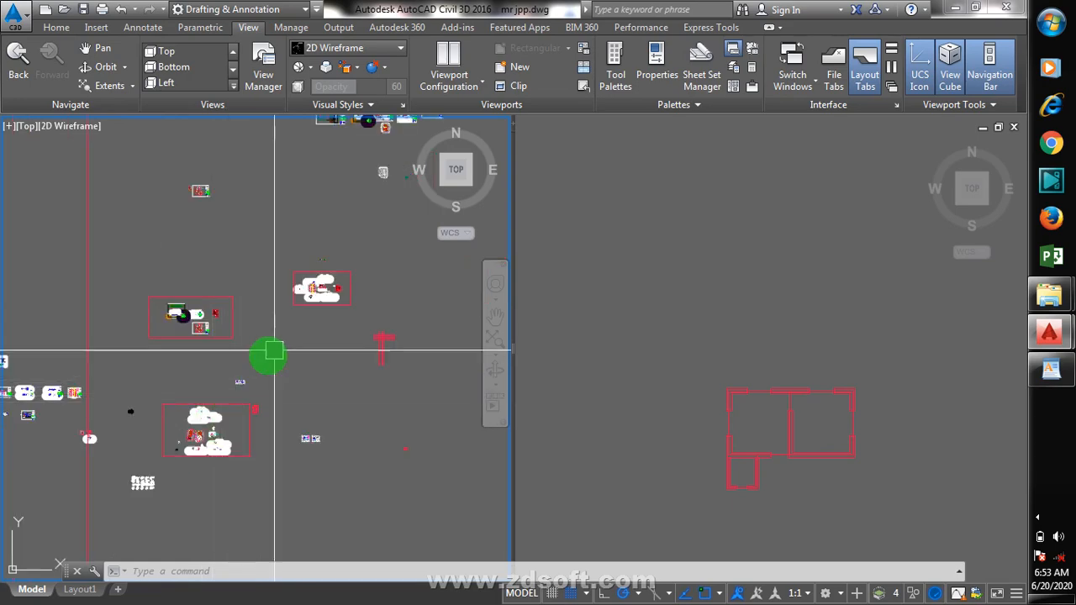
scroll(194, 427, down, 6)
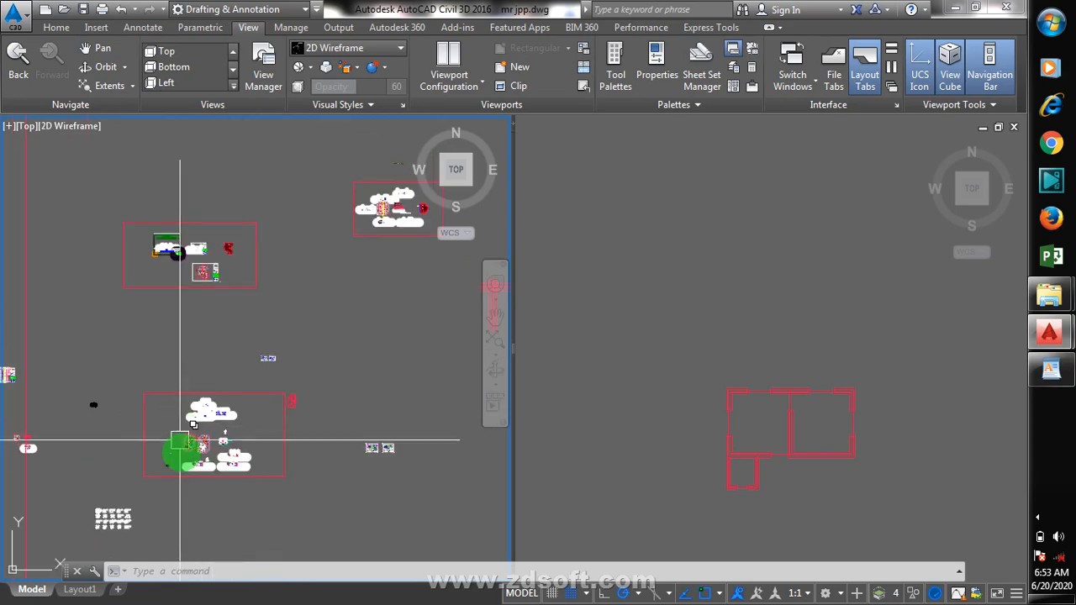
scroll(197, 440, up, 4)
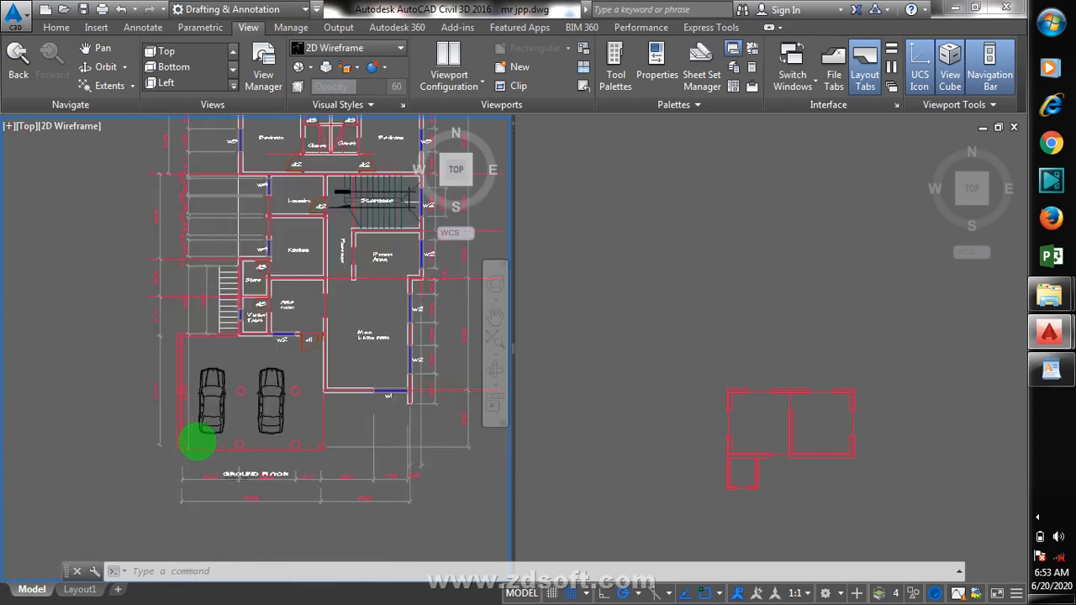
scroll(205, 479, down, 2)
scroll(262, 243, up, 6)
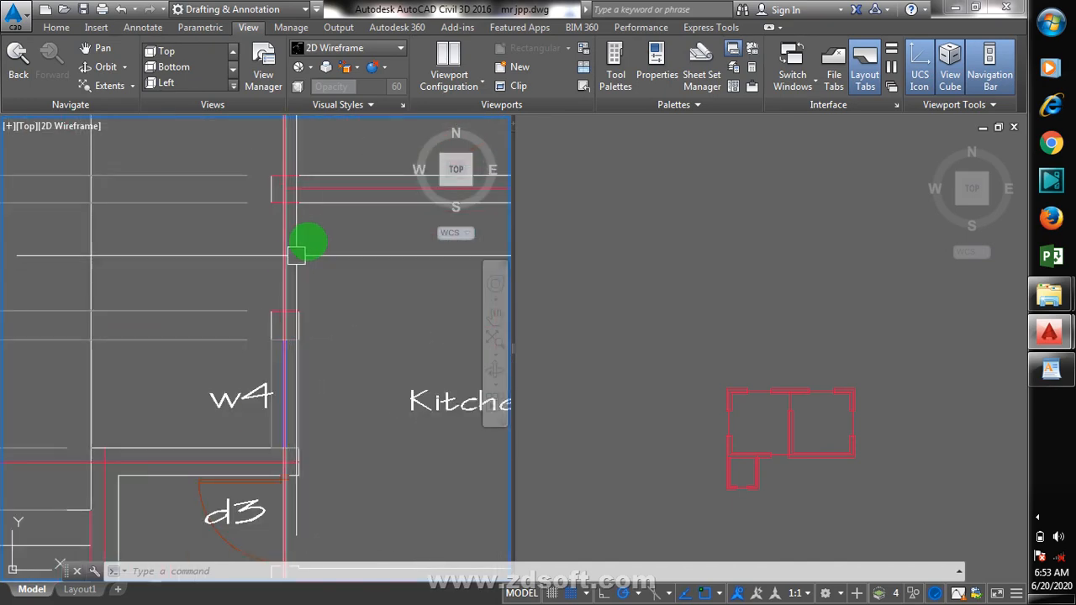
scroll(178, 373, down, 6)
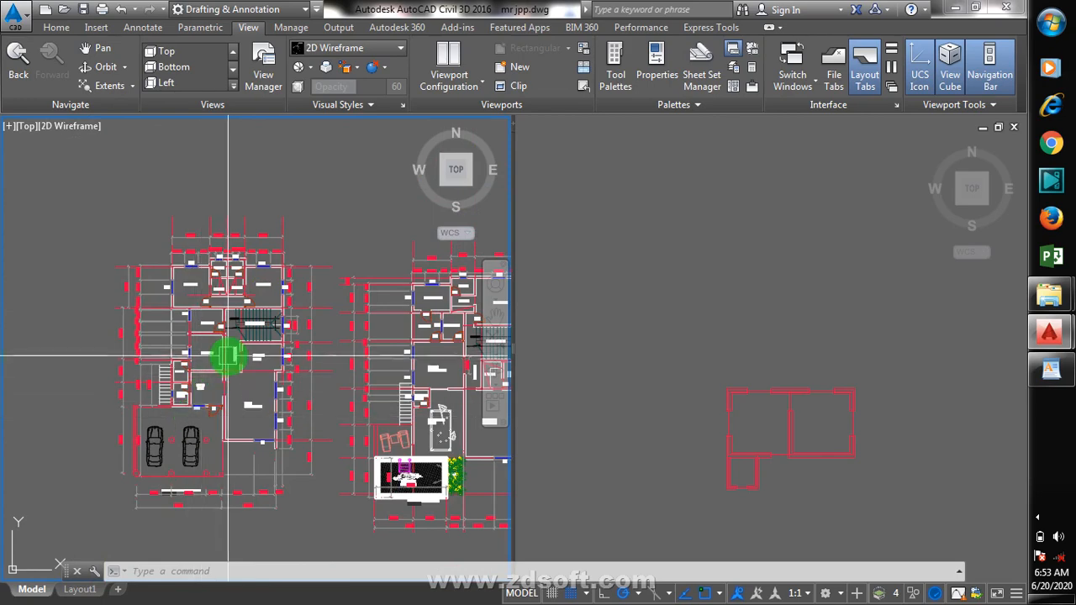
scroll(193, 391, down, 6)
scroll(216, 385, down, 4)
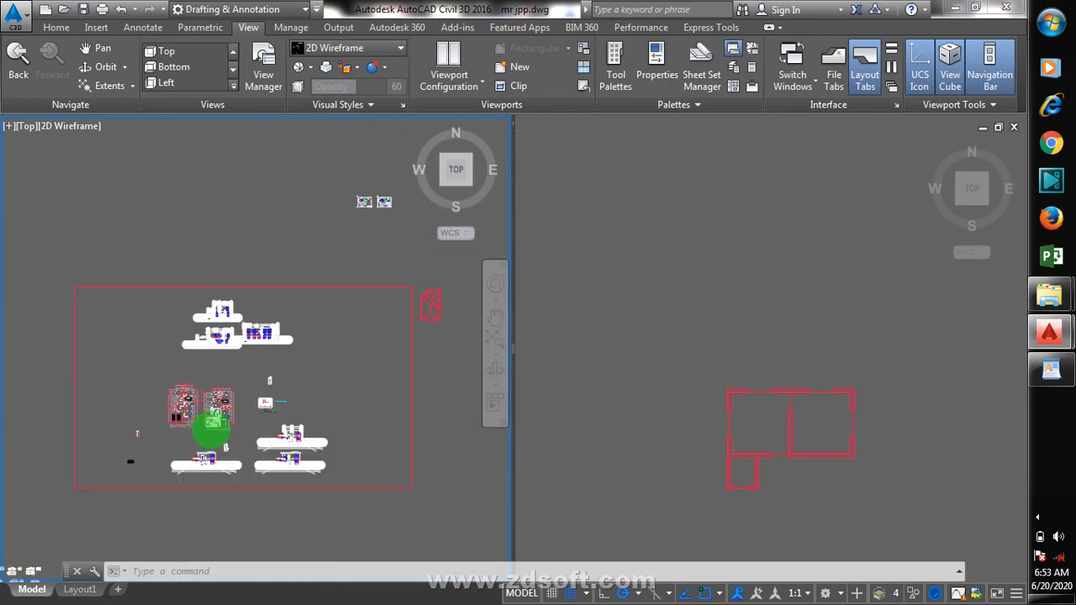
scroll(218, 158, up, 12)
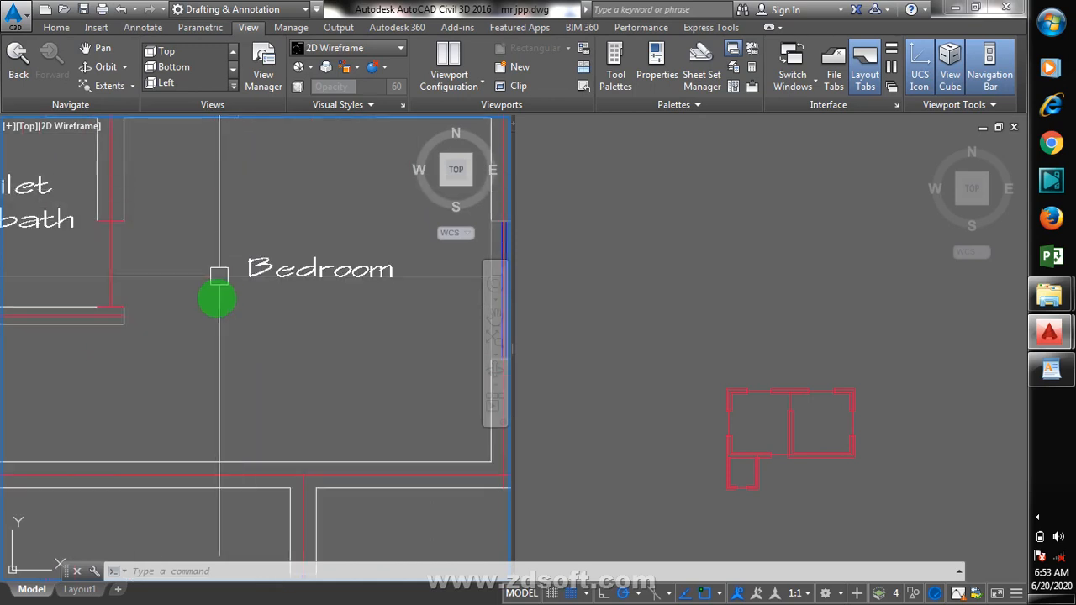
scroll(200, 171, down, 2)
scroll(207, 238, up, 4)
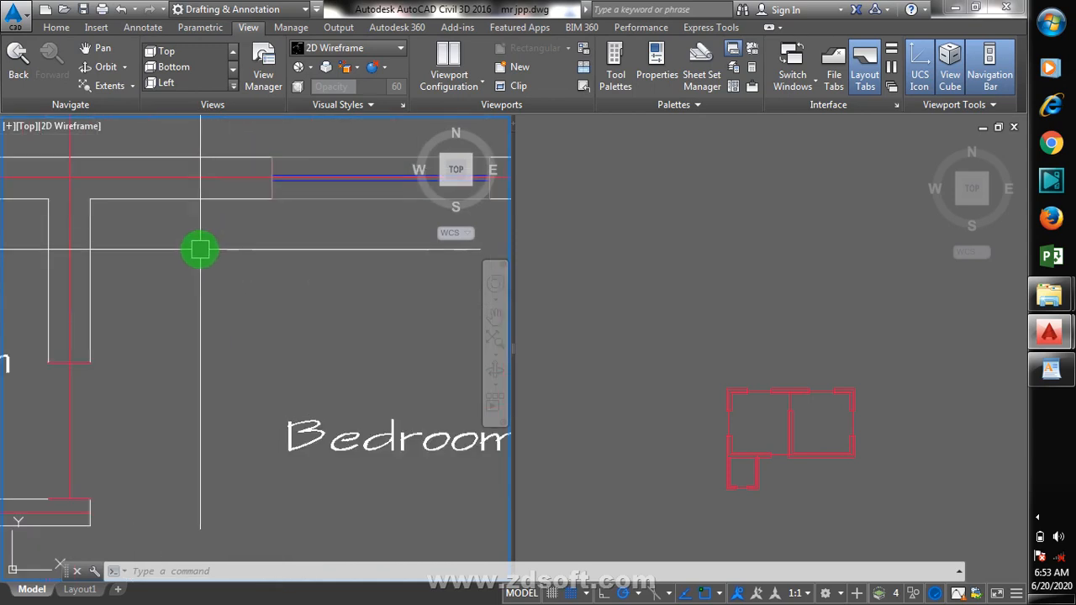
- Match the inner wall faces at the new plan's upper-left corner to the properties of the reference plan's white bedroom wall line
text(m)
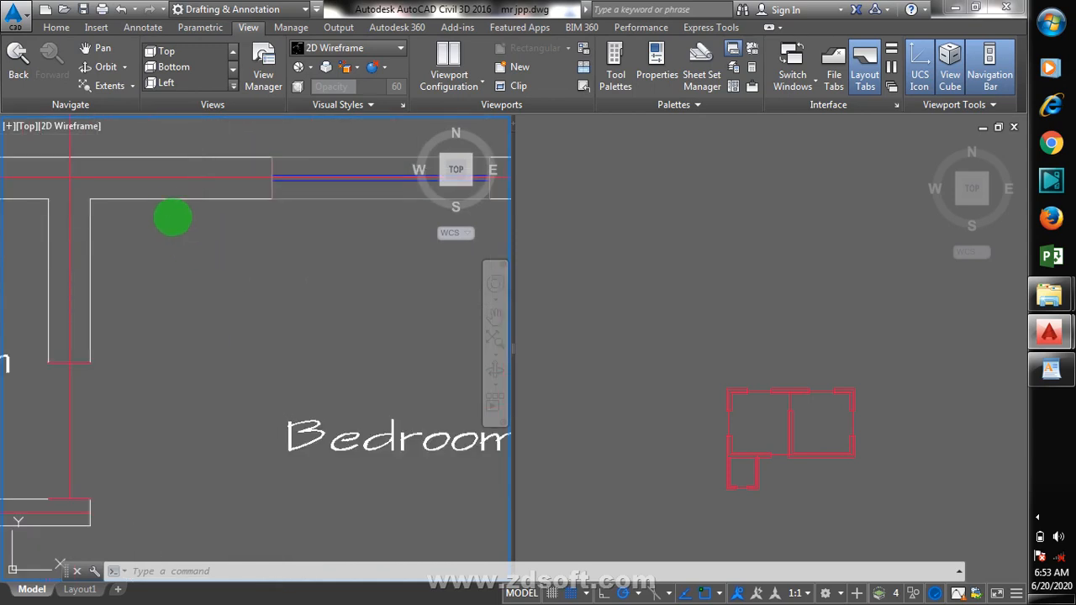
text(a)
key(Return)
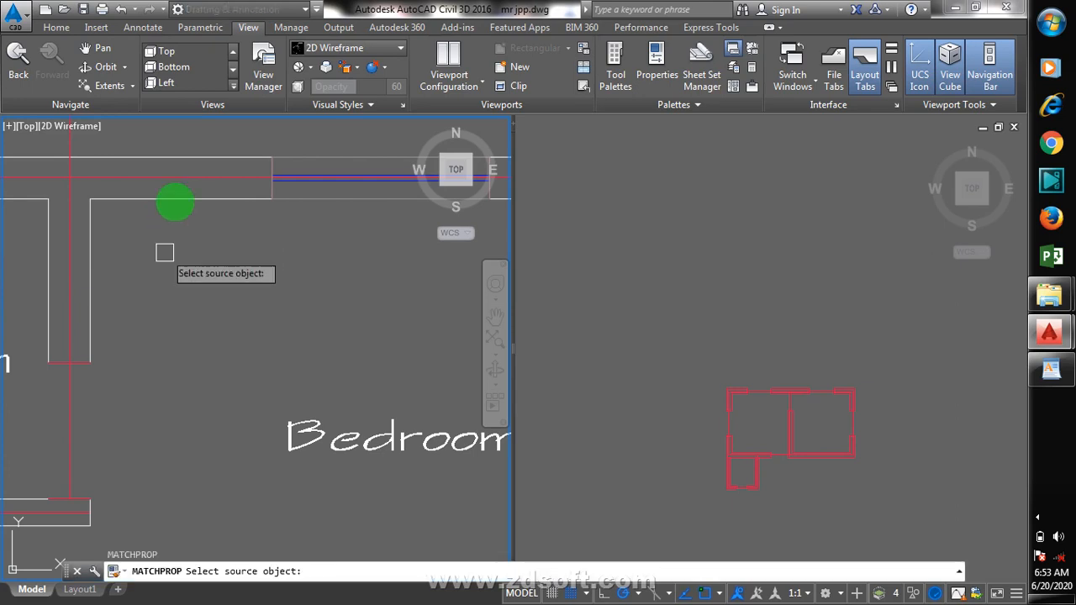
click(180, 199)
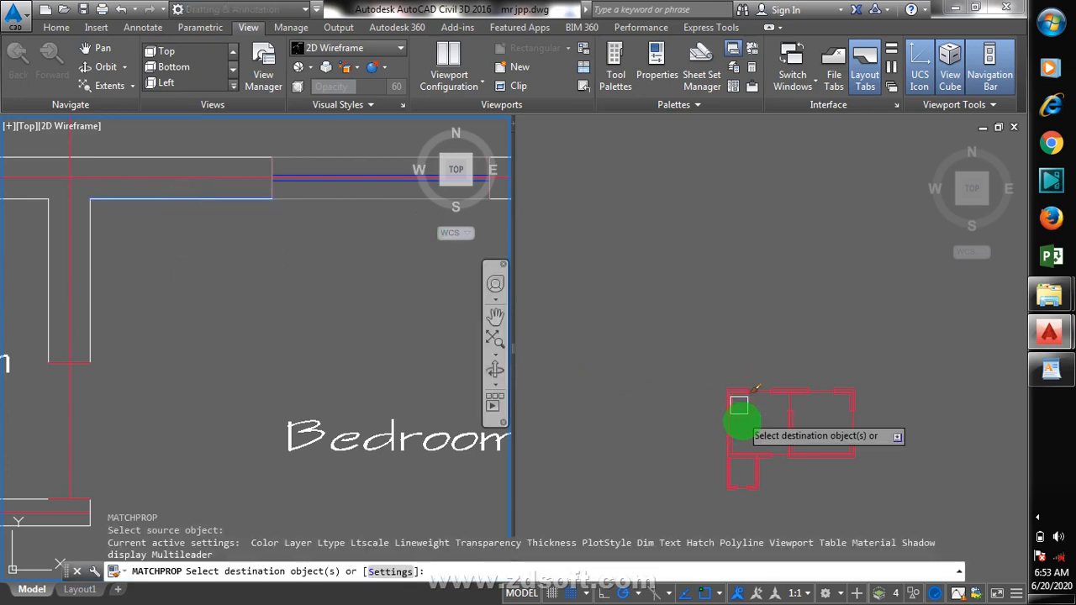
scroll(739, 402, up, 4)
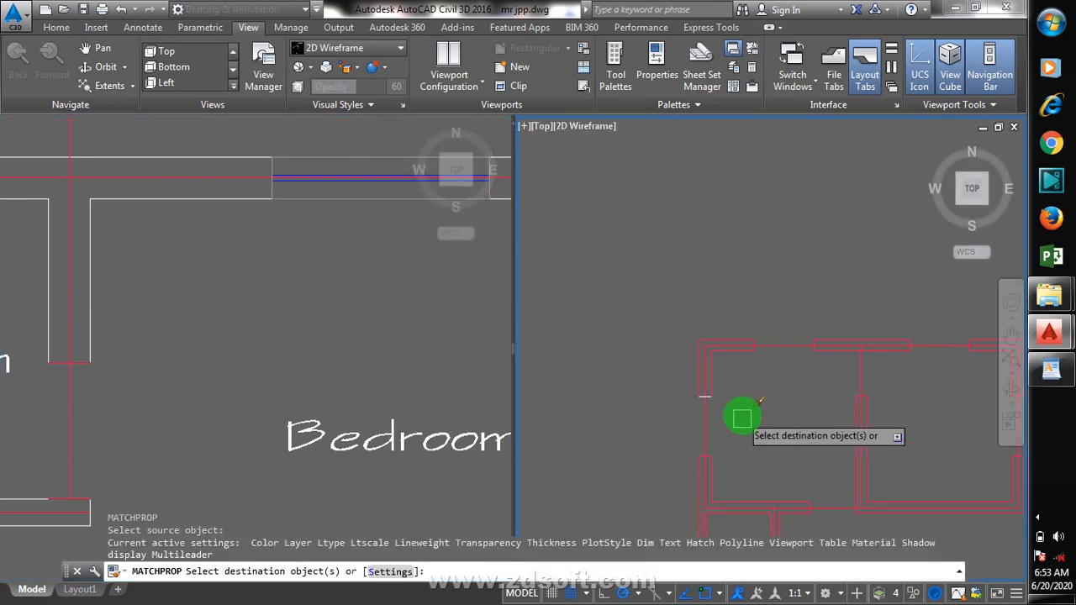
click(715, 383)
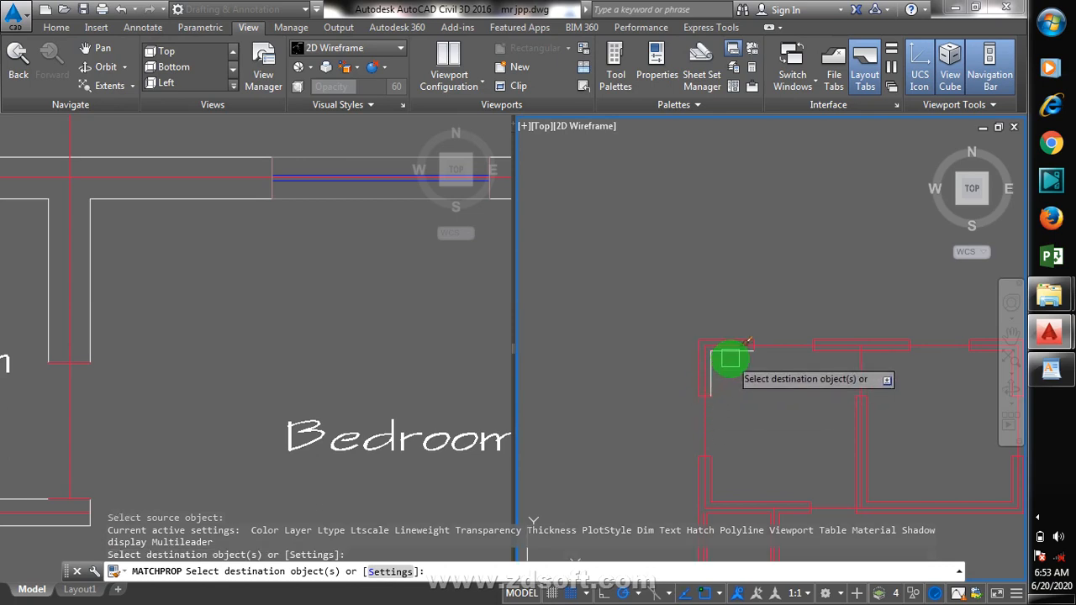
- Apply the matched white wall-line properties to the wall lines at the red plan's upper-left corner and end Match Properties
click(713, 358)
click(696, 367)
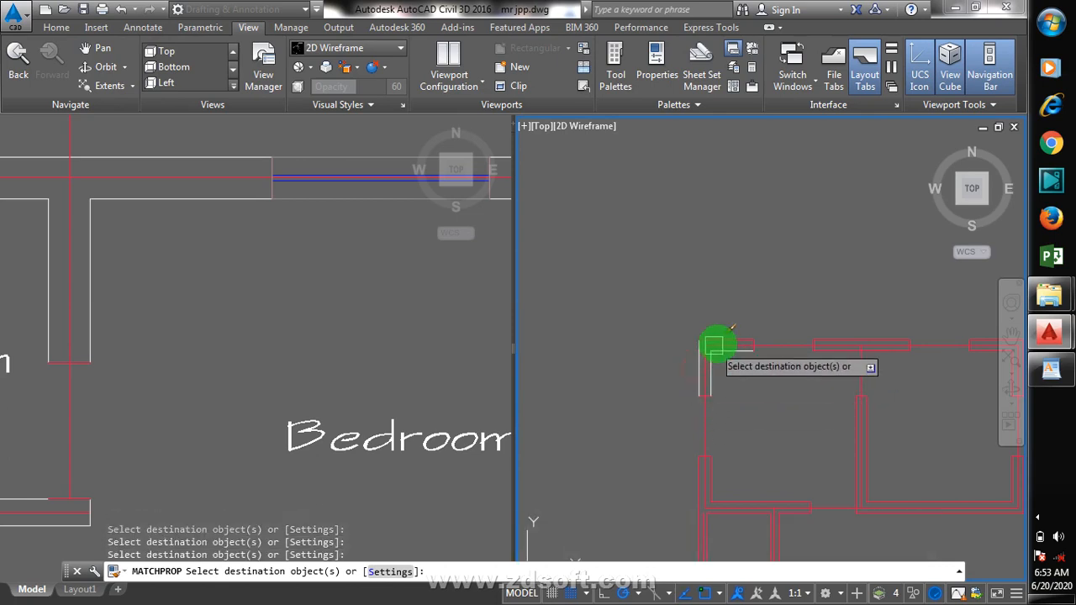
click(719, 343)
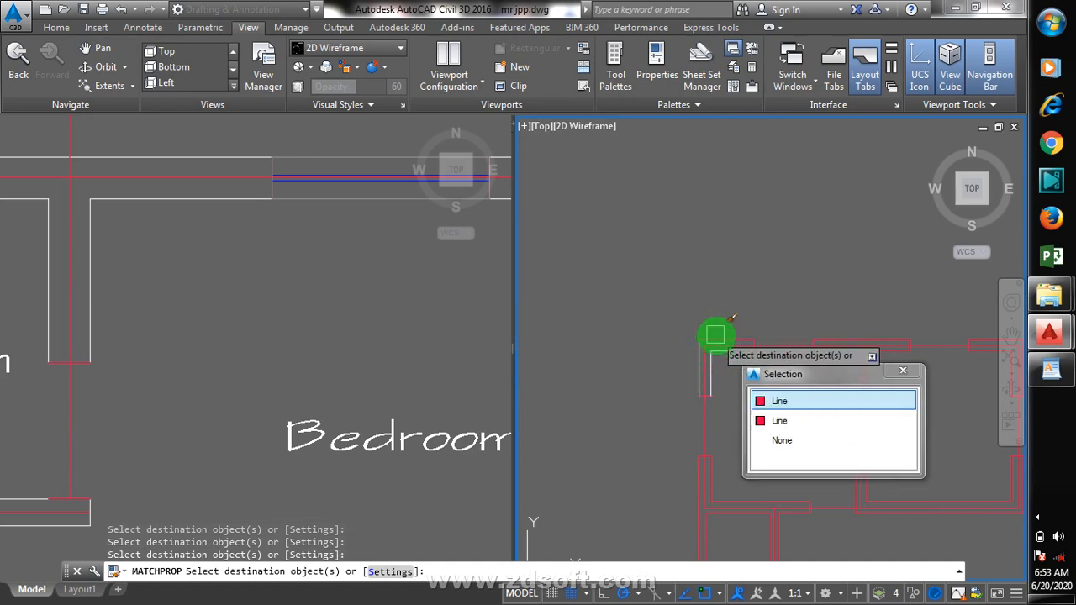
key(Escape)
key(Escape)
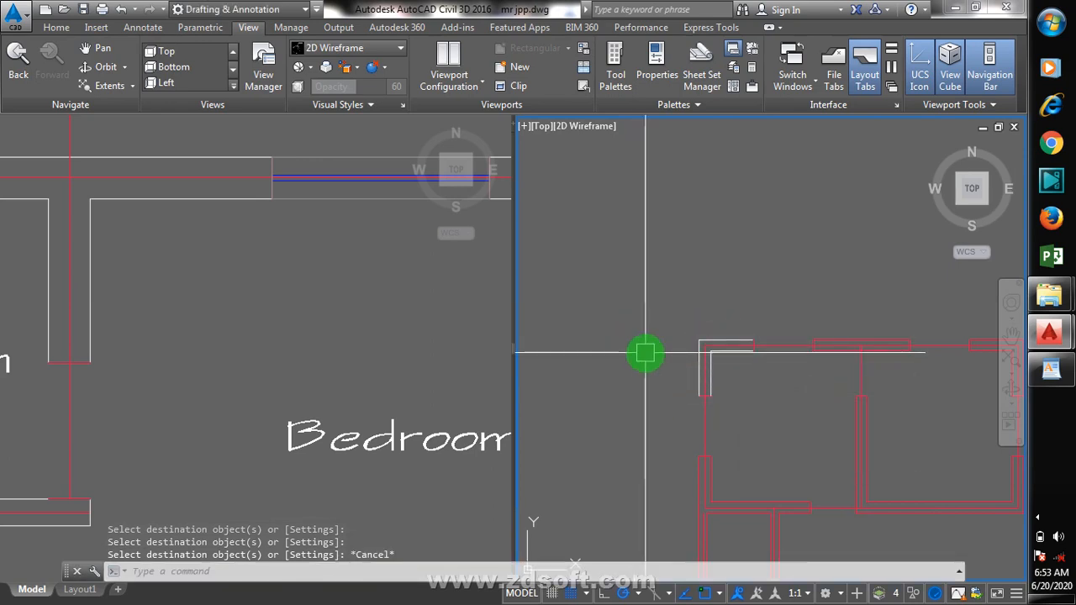
- Match the properties of the white wall line beside the Bedroom onto the middle segment of the red plan's upper wall
text(m)
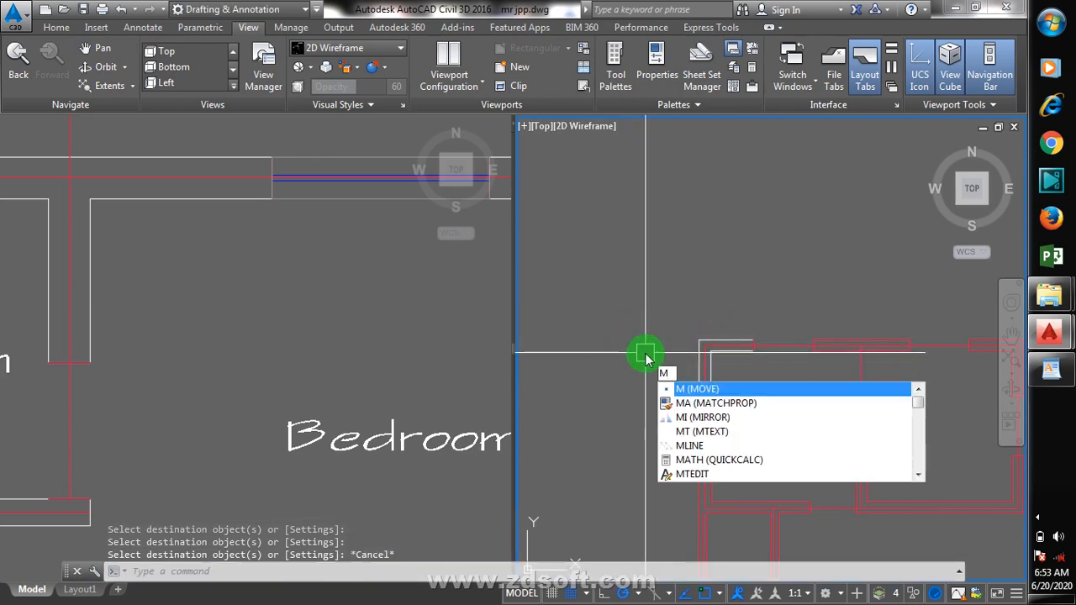
text(a)
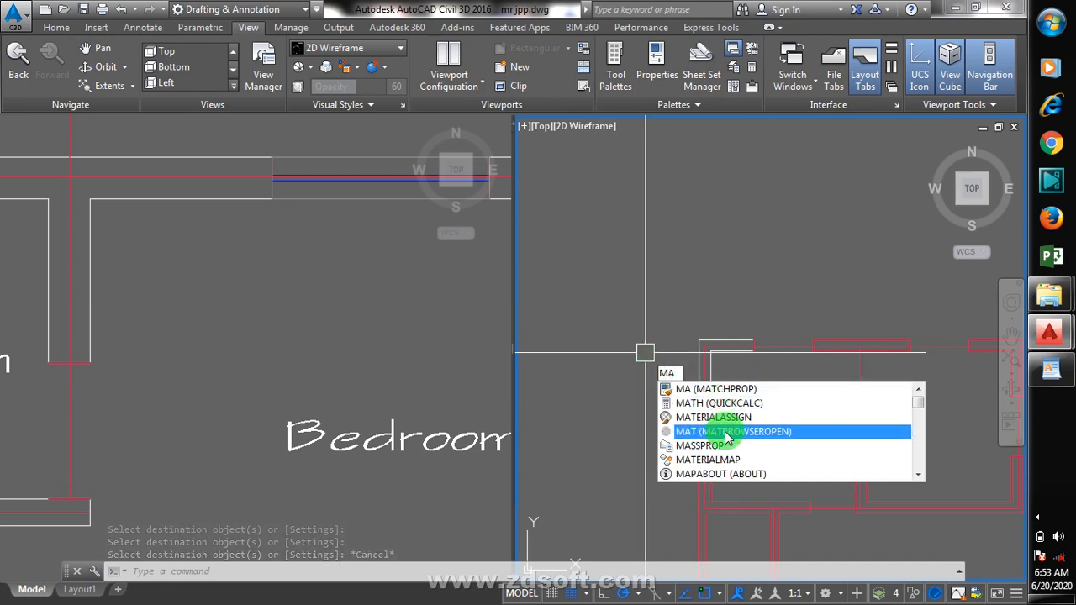
click(717, 389)
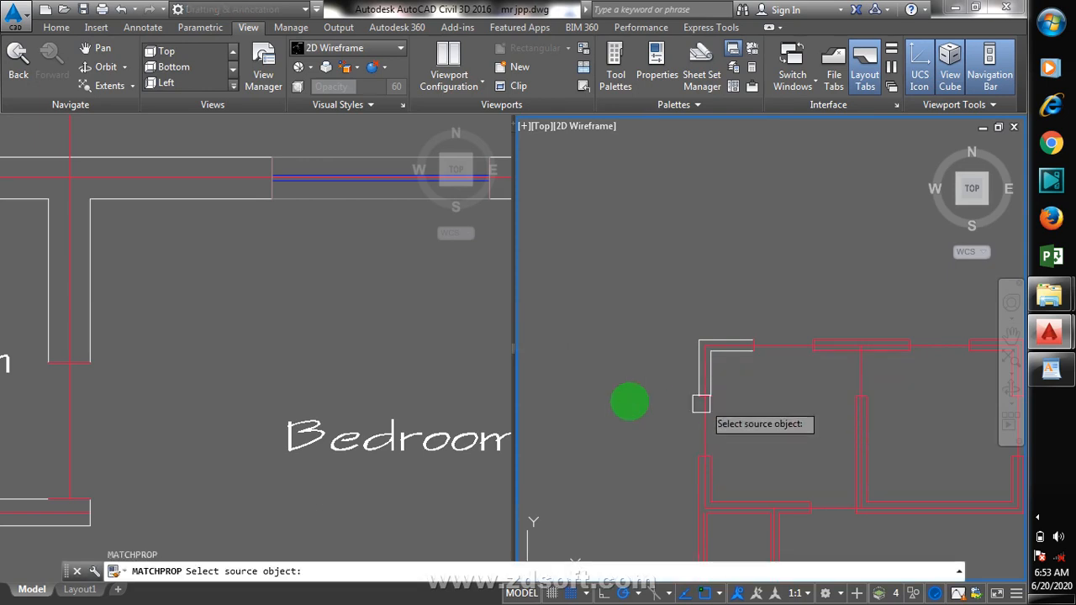
click(282, 278)
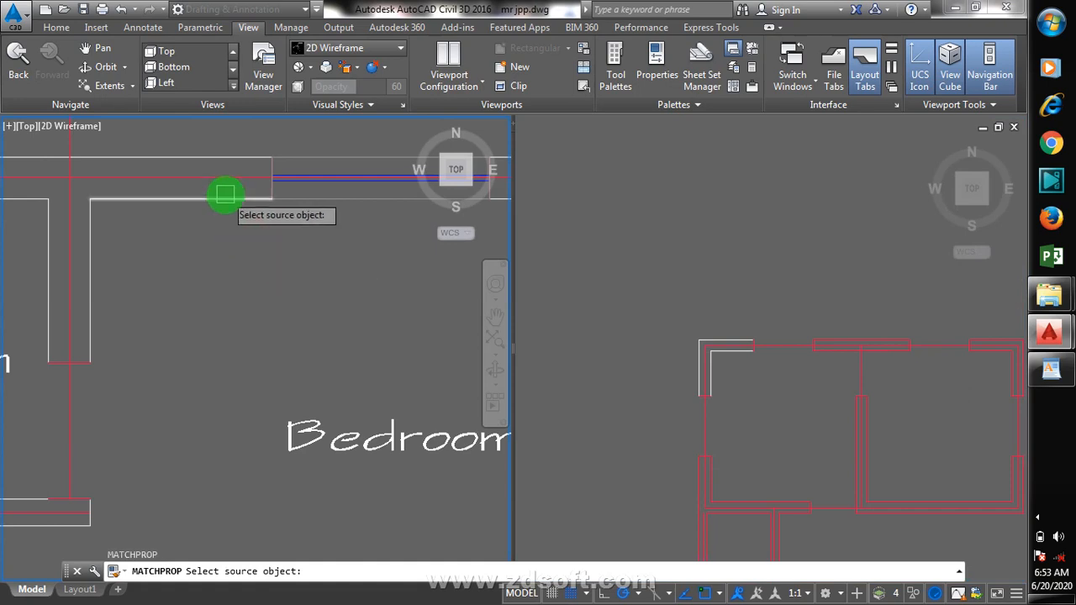
click(91, 260)
click(787, 472)
scroll(766, 375, up, 3)
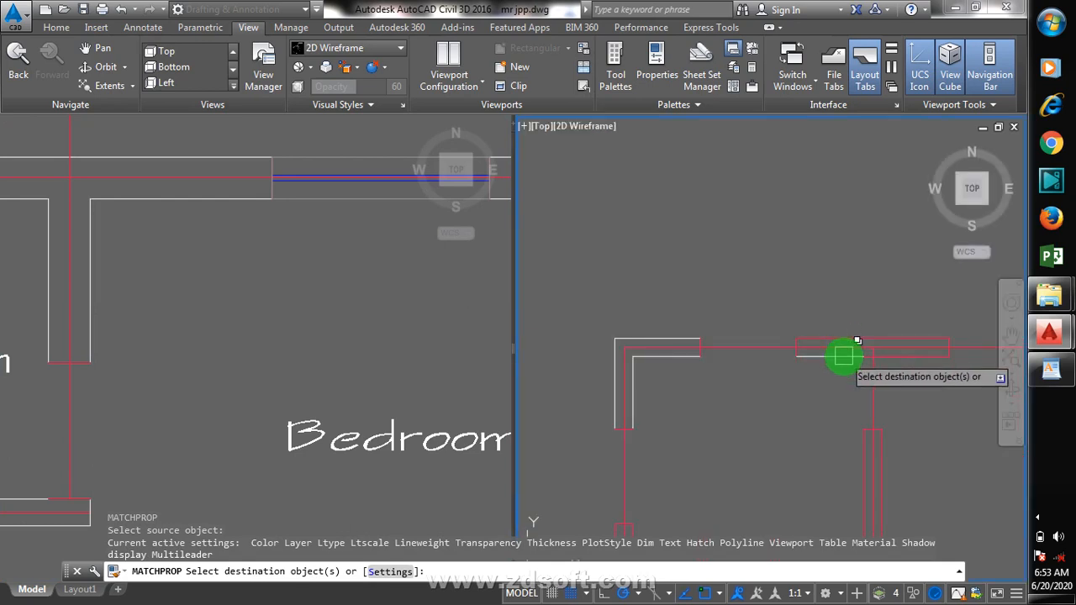
click(844, 358)
click(858, 339)
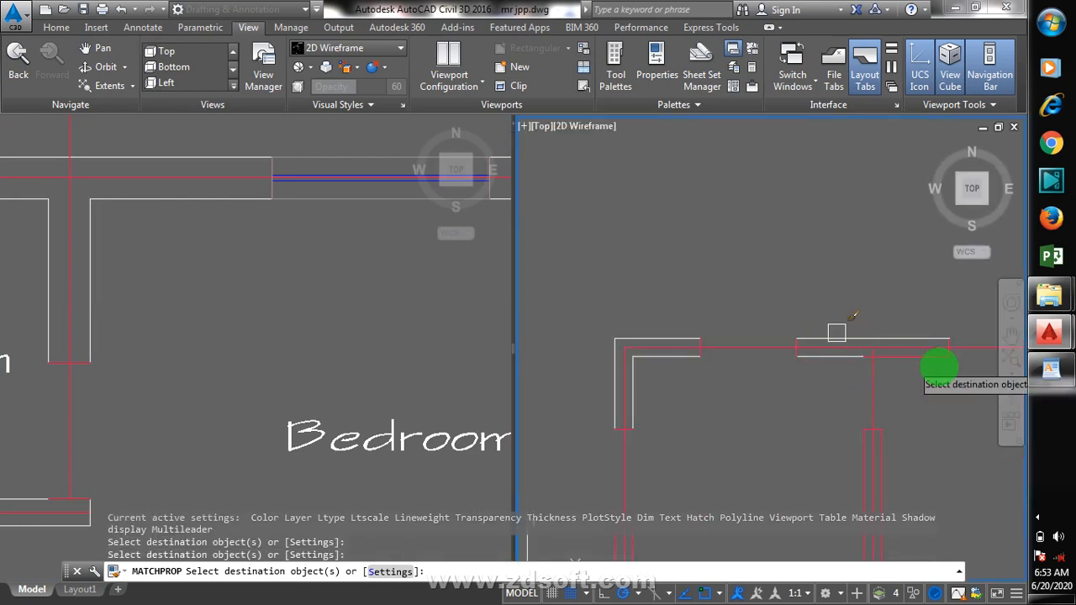
click(932, 364)
click(927, 366)
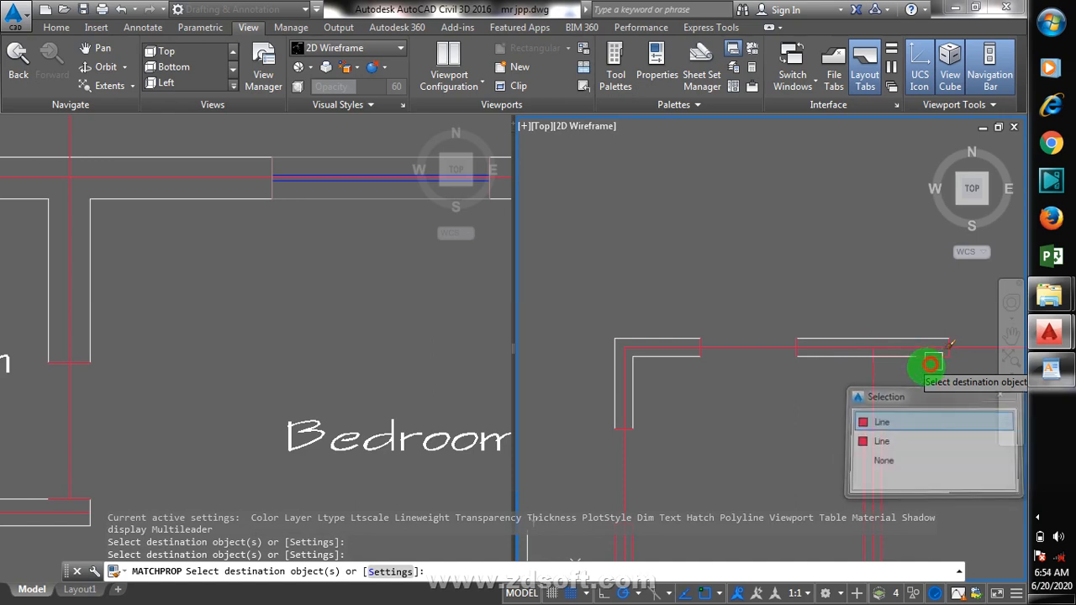
- Apply the white wall-line properties to the interior partition and the wall lines at the plan's upper-right corner
scroll(565, 405, down, 2)
scroll(656, 514, up, 2)
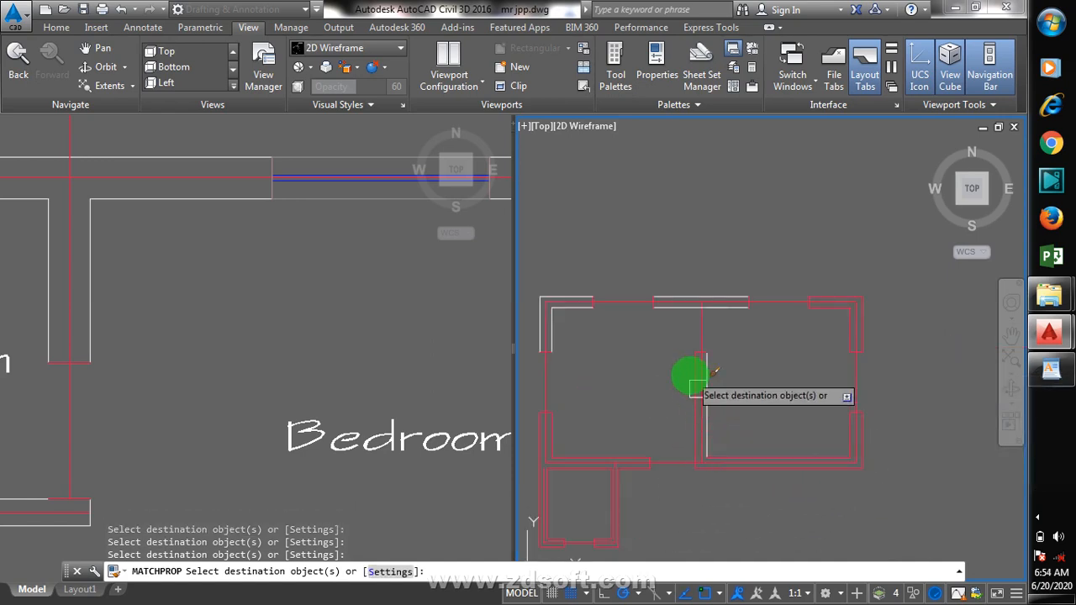
click(707, 361)
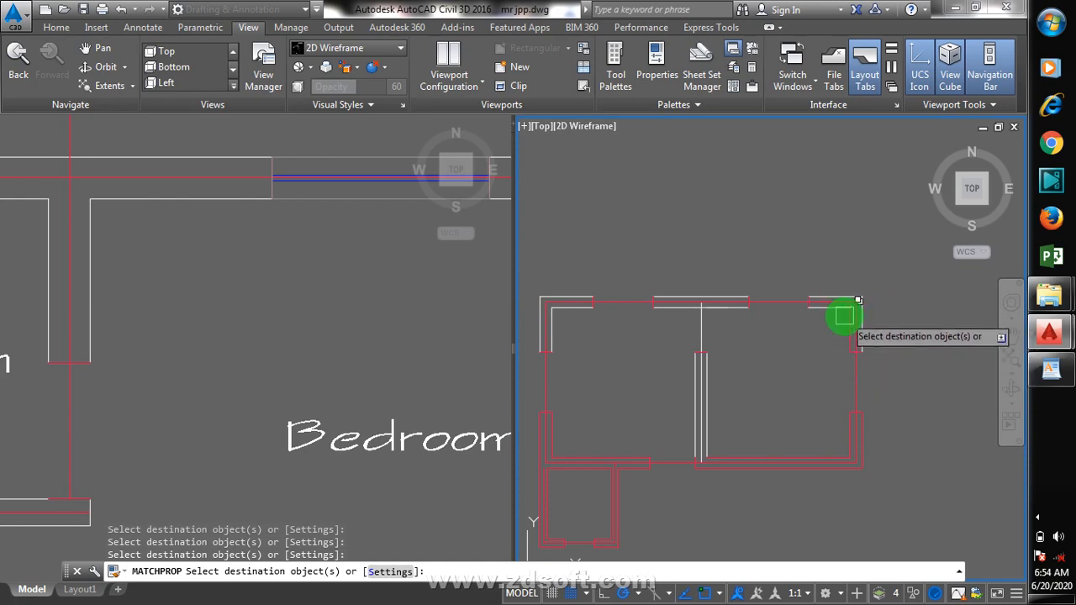
click(846, 324)
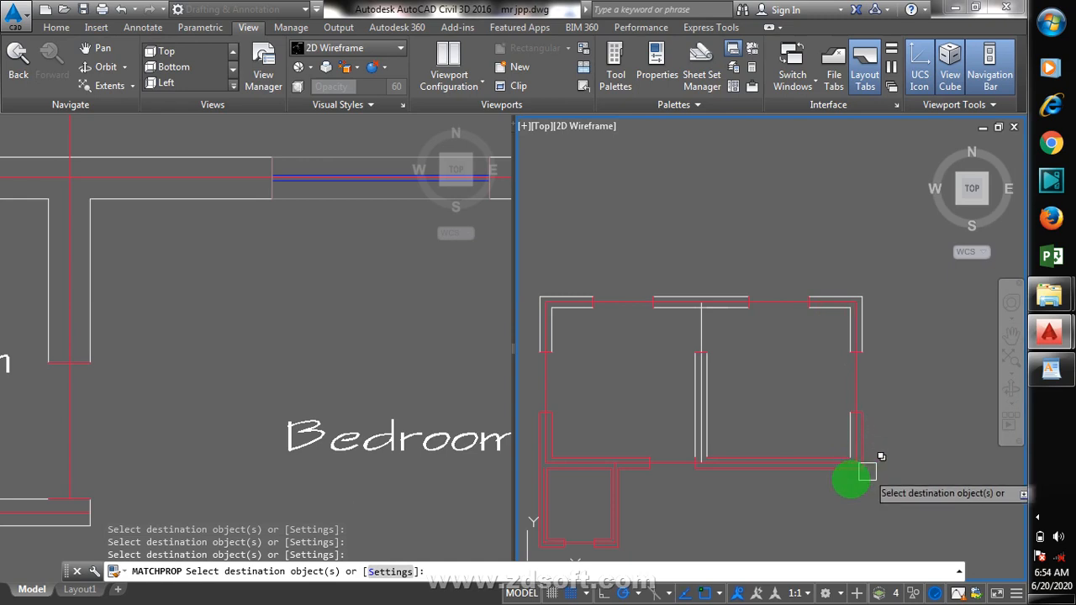
- Apply the white wall-line properties to the walls at the lower-right corner of the right-hand room
scroll(843, 472, up, 2)
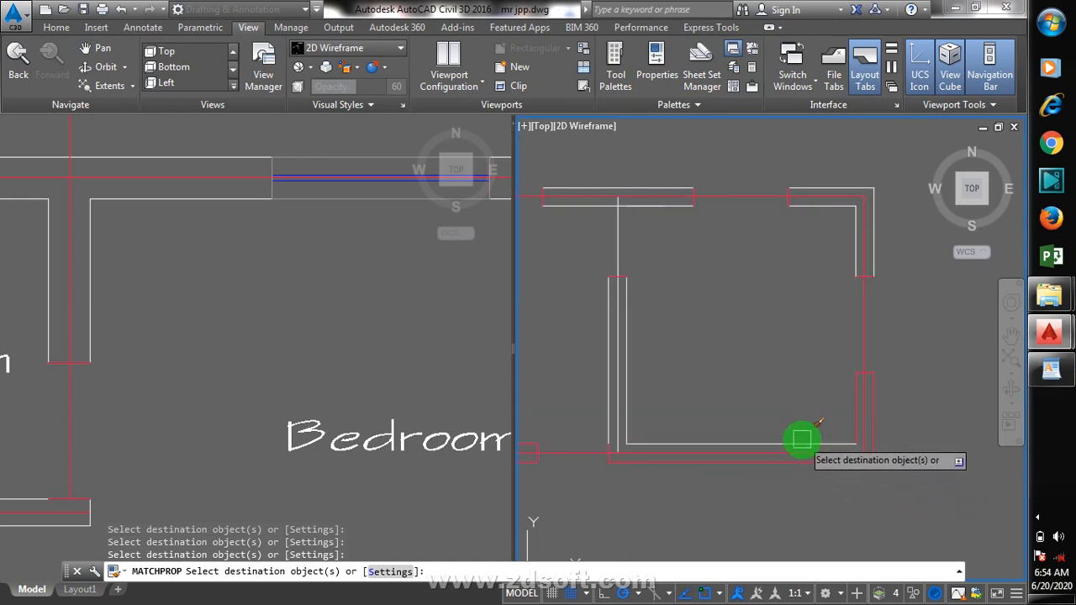
click(775, 462)
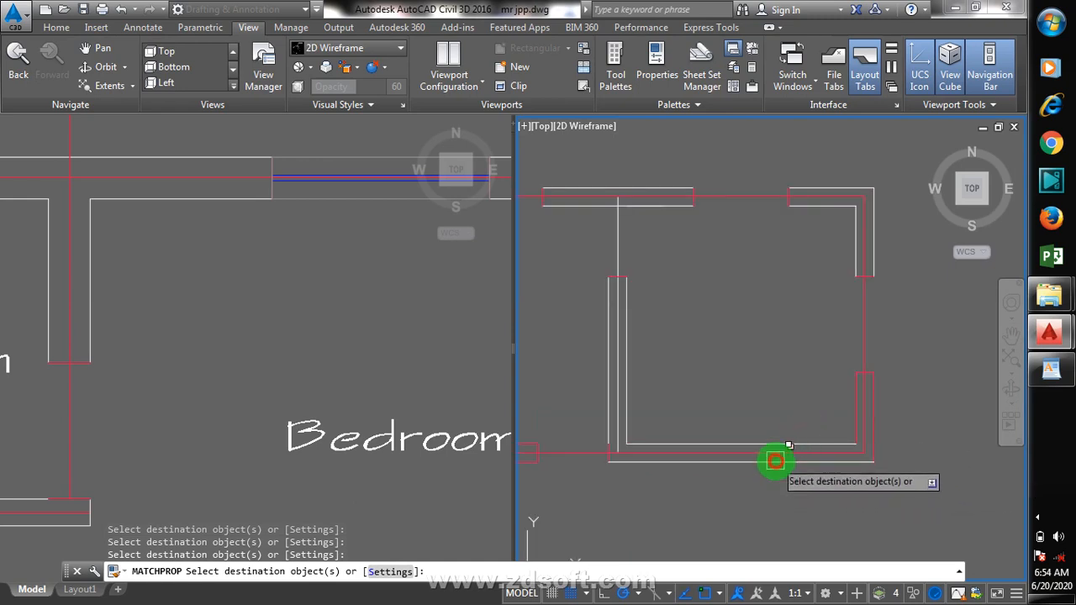
click(874, 433)
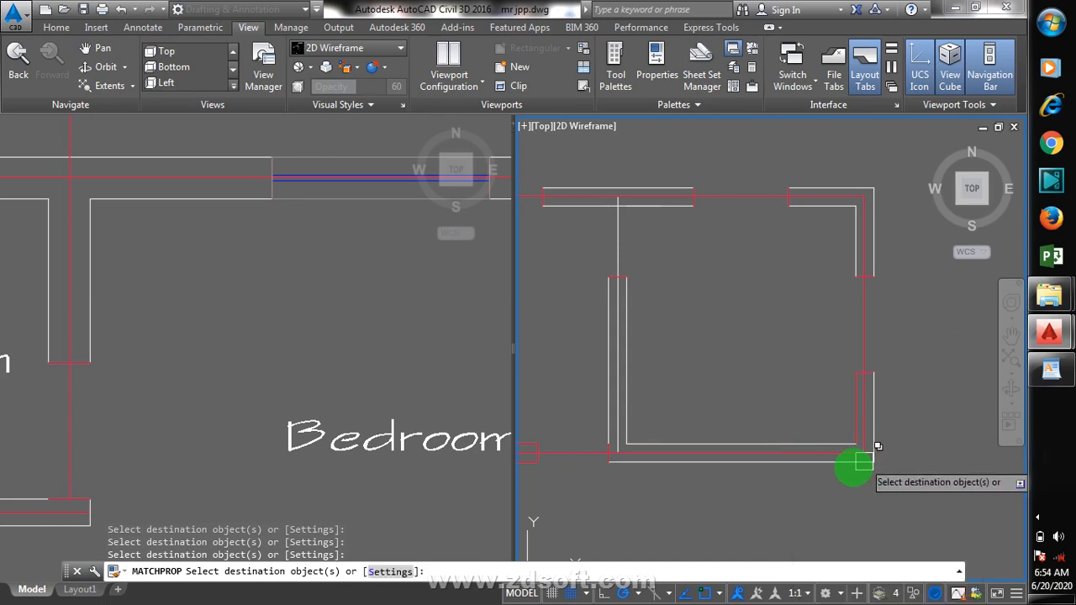
- Apply the white wall-line properties to the outer wall lines at the lower-left side of the plan
scroll(680, 440, down, 3)
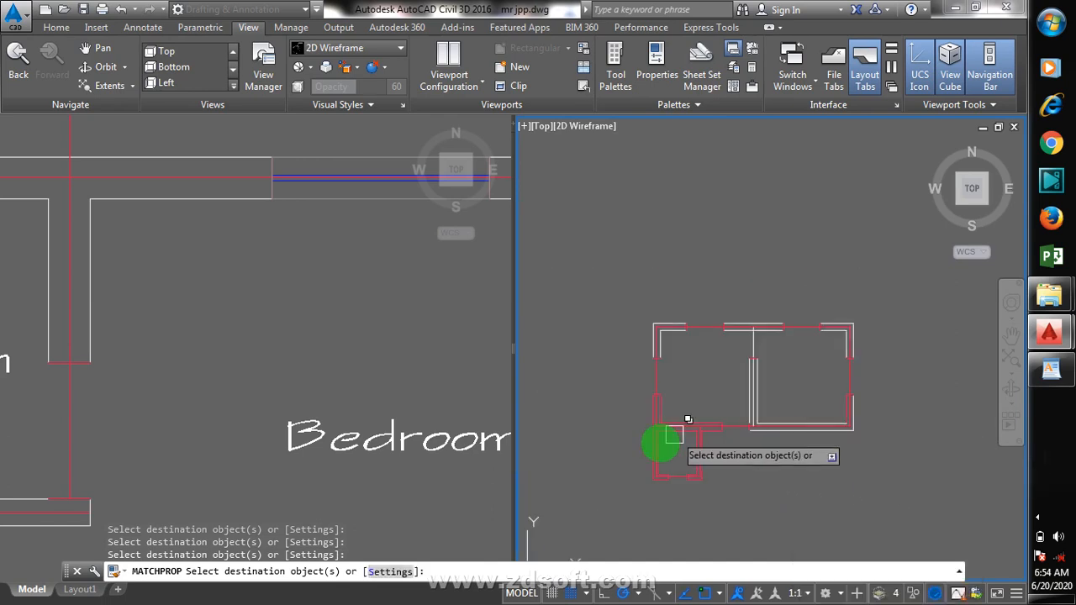
scroll(673, 434, up, 4)
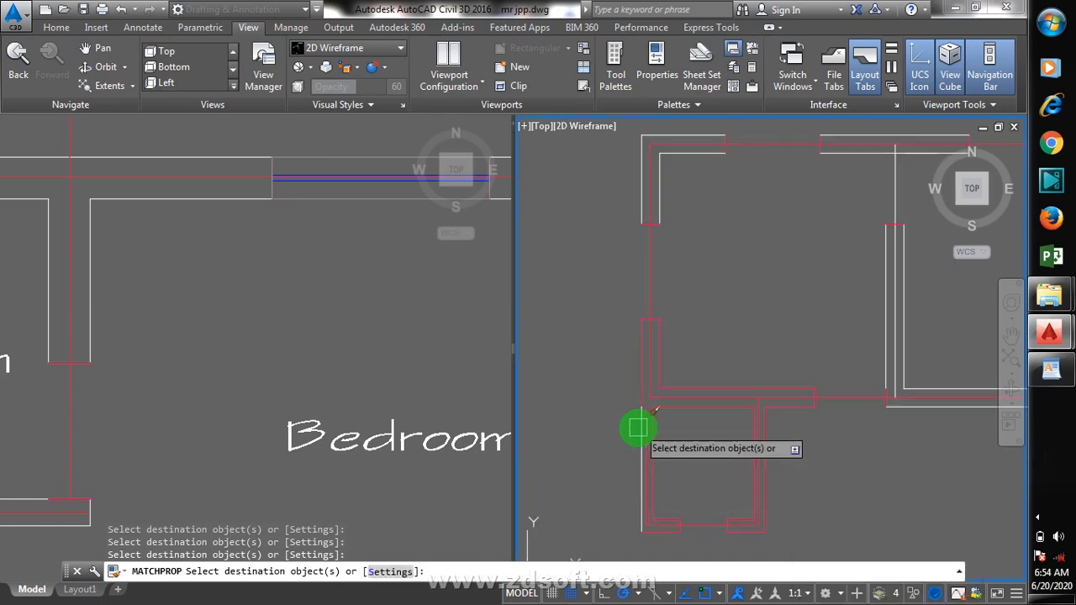
click(636, 383)
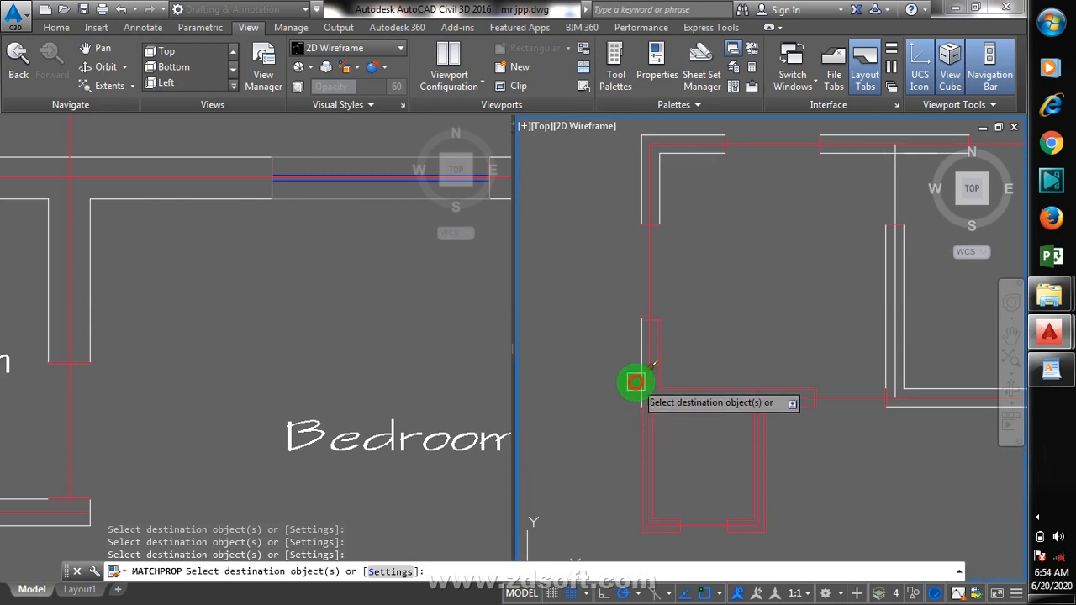
click(1035, 518)
right_click(976, 505)
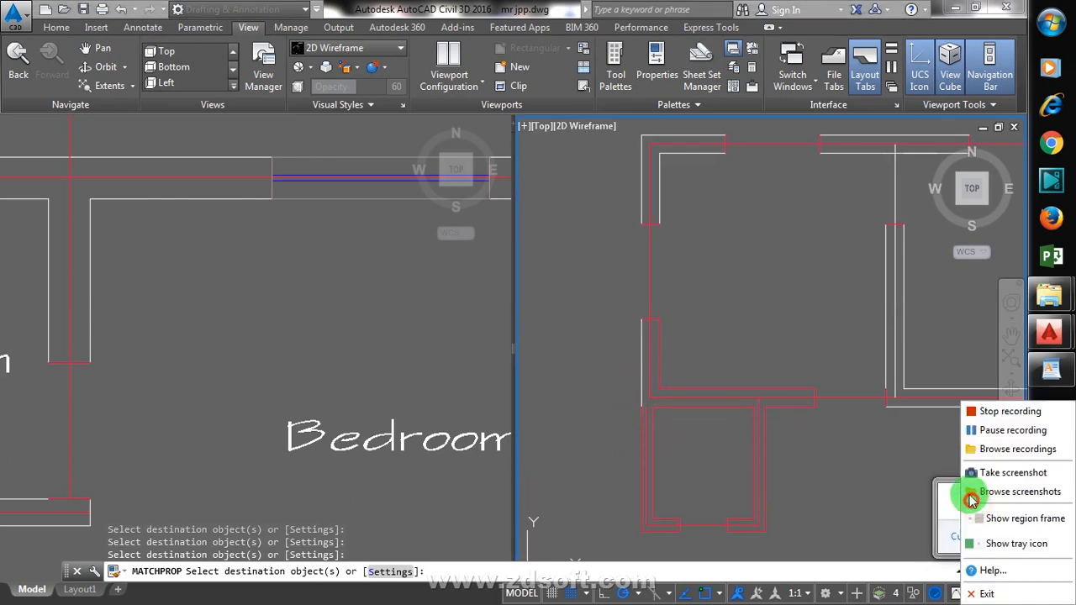
click(990, 428)
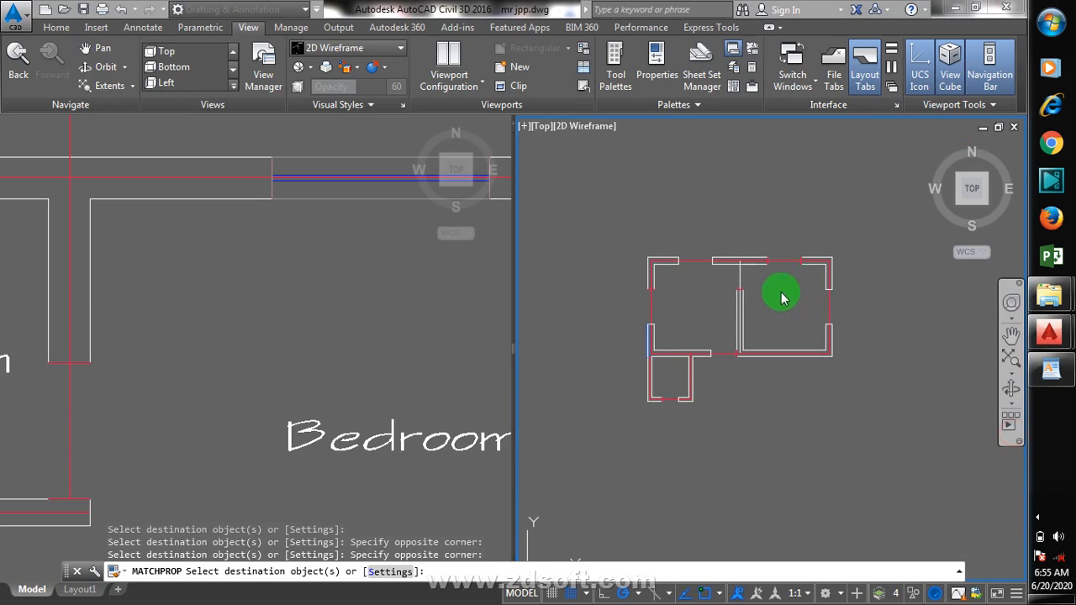
- Apply the white wall-line properties to the jamb lines on both sides of the right-hand room's upper opening
scroll(805, 260, up, 5)
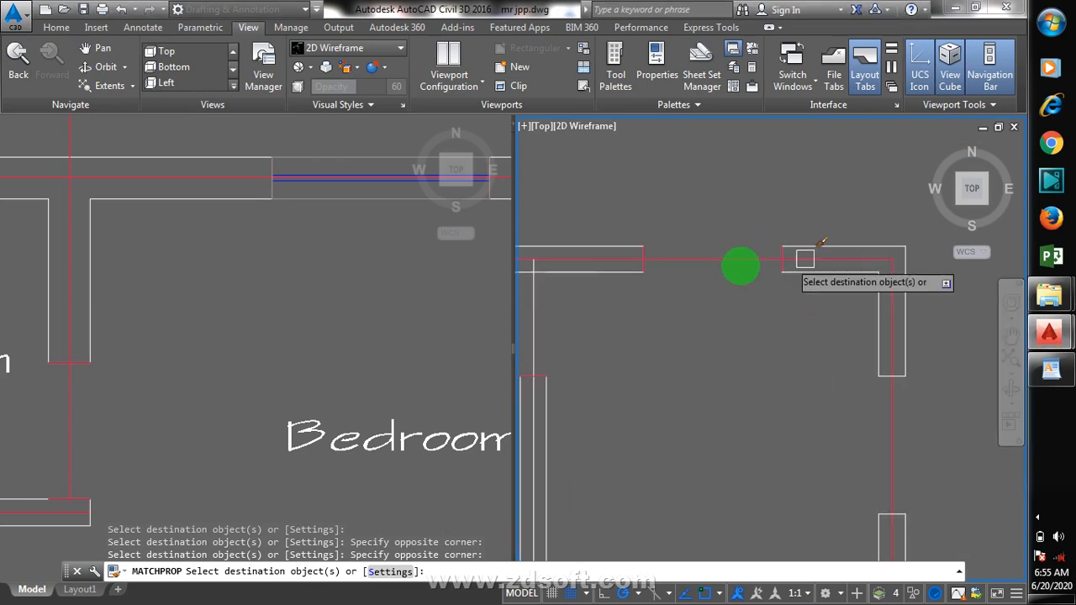
click(806, 259)
click(621, 202)
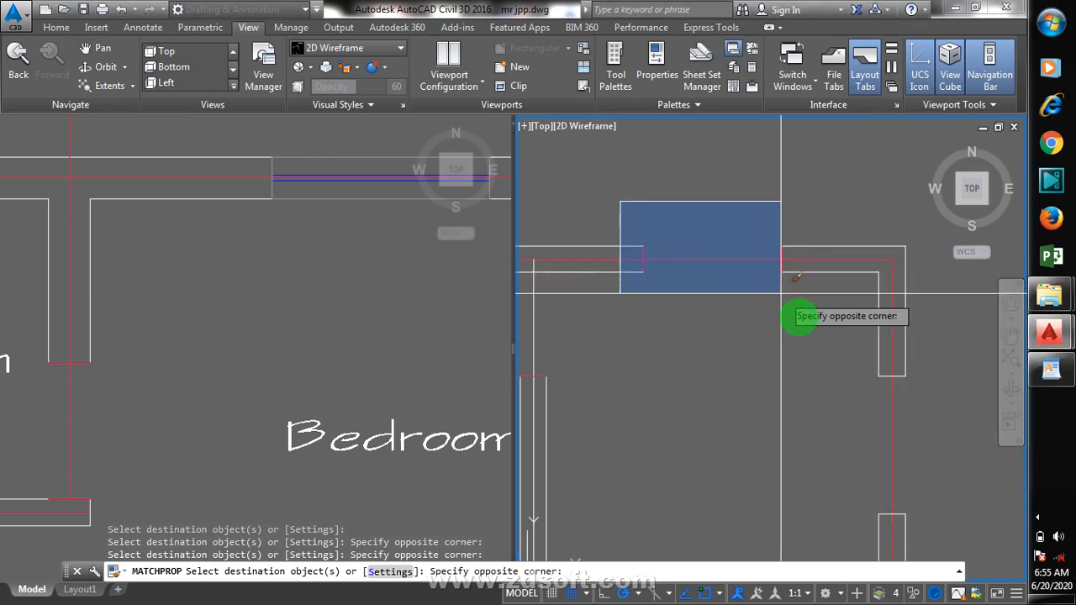
click(807, 324)
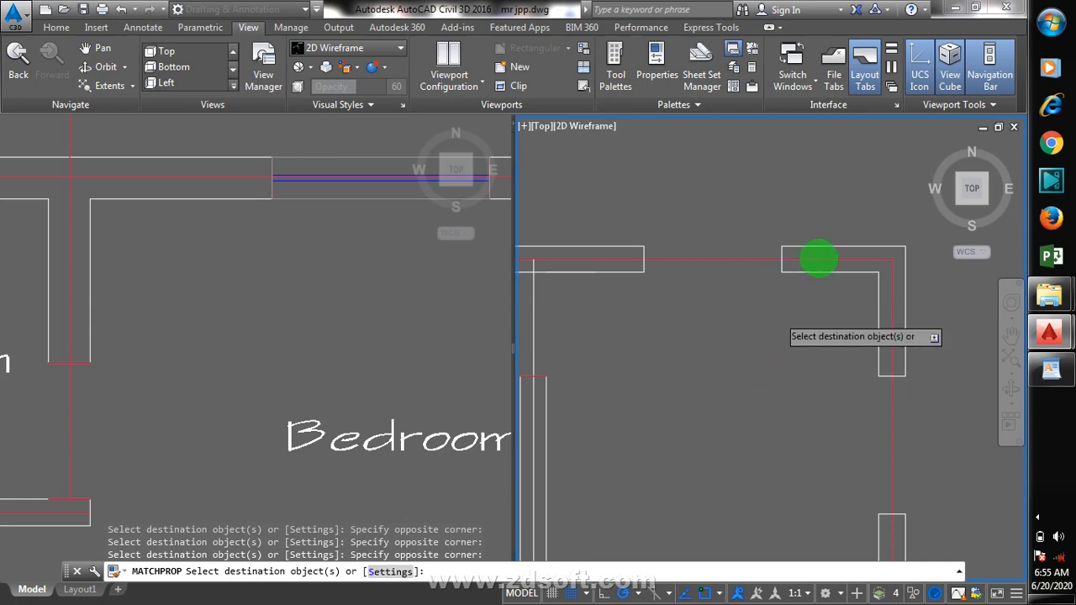
- Apply the white wall-line properties to the end line at the top of the interior partition and end Match Properties
scroll(816, 255, down, 4)
click(899, 219)
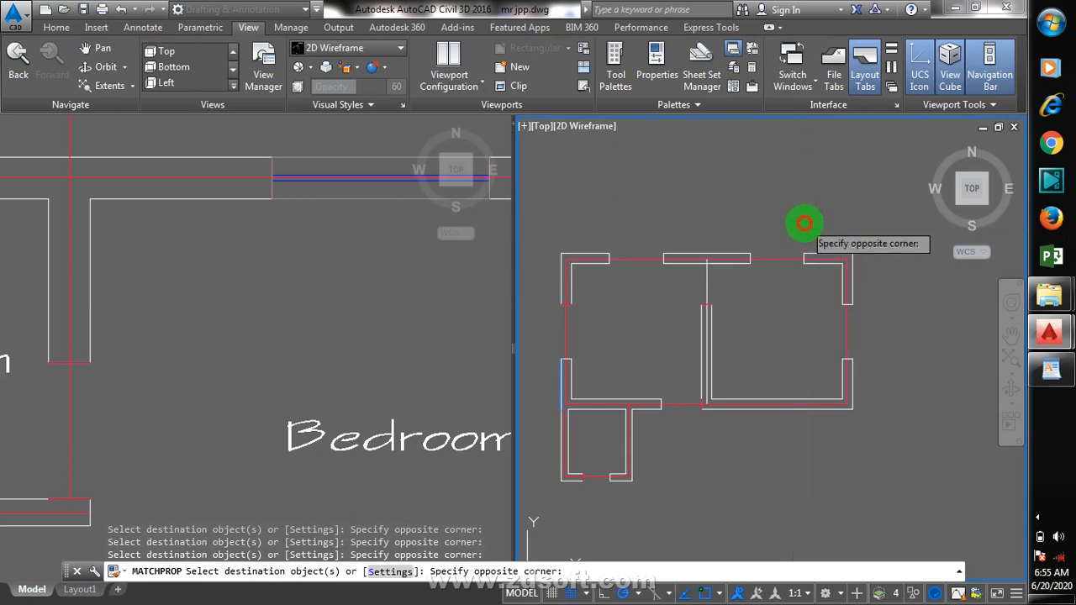
click(804, 223)
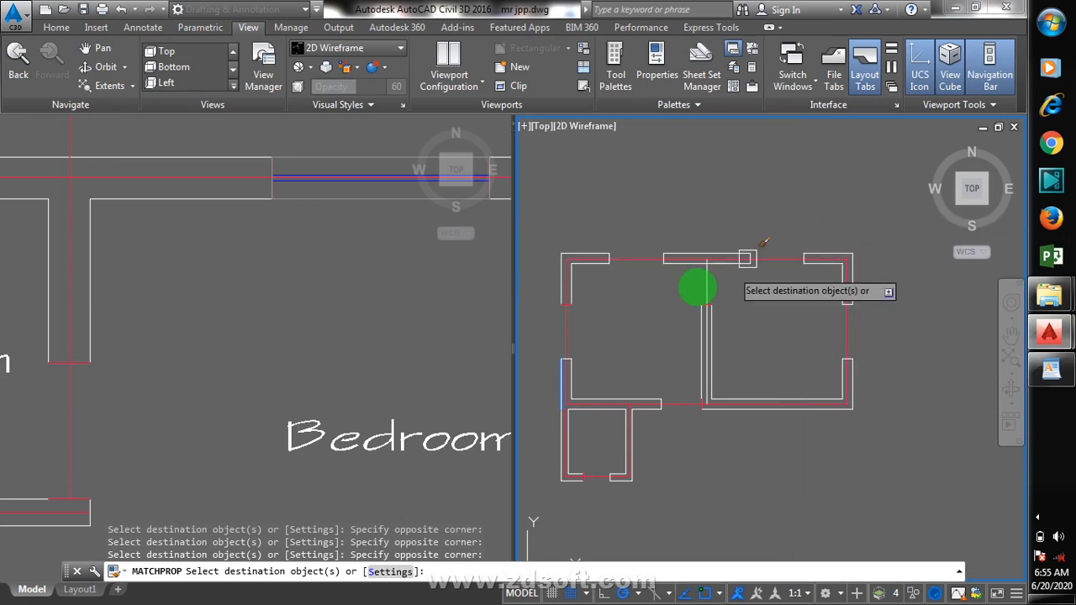
click(660, 279)
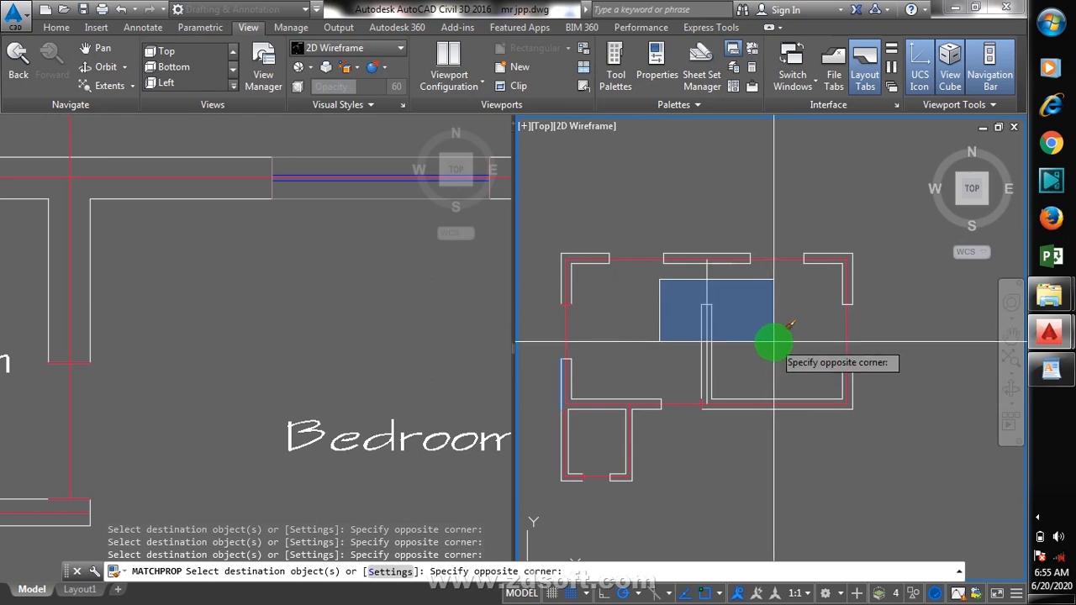
click(773, 342)
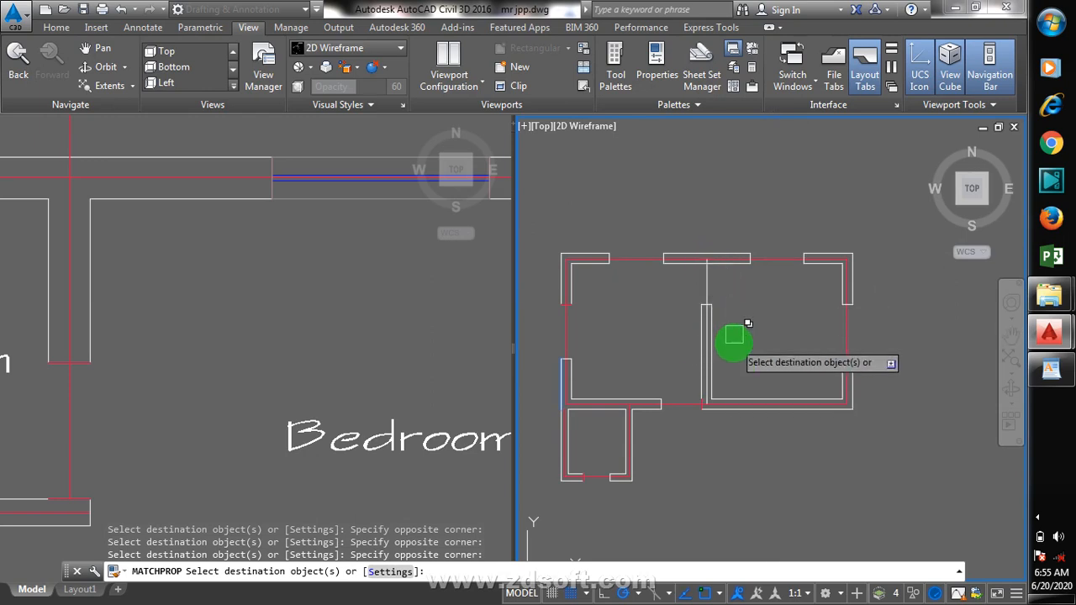
key(Escape)
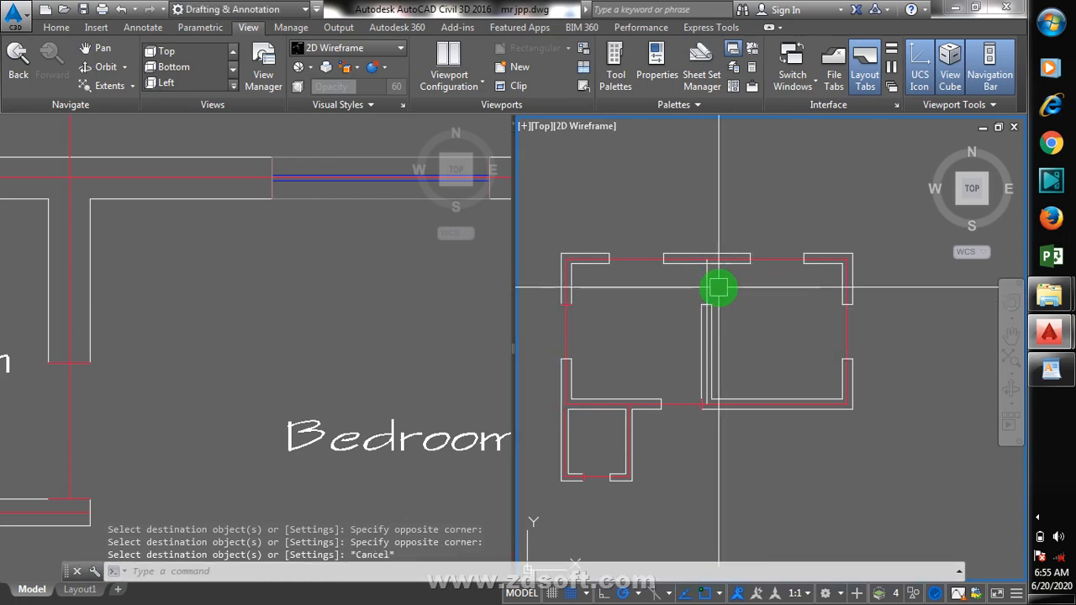
- Match the red upper-wall centerline's properties onto the interior partition's centerline
text(ma)
key(Return)
scroll(713, 246, up, 5)
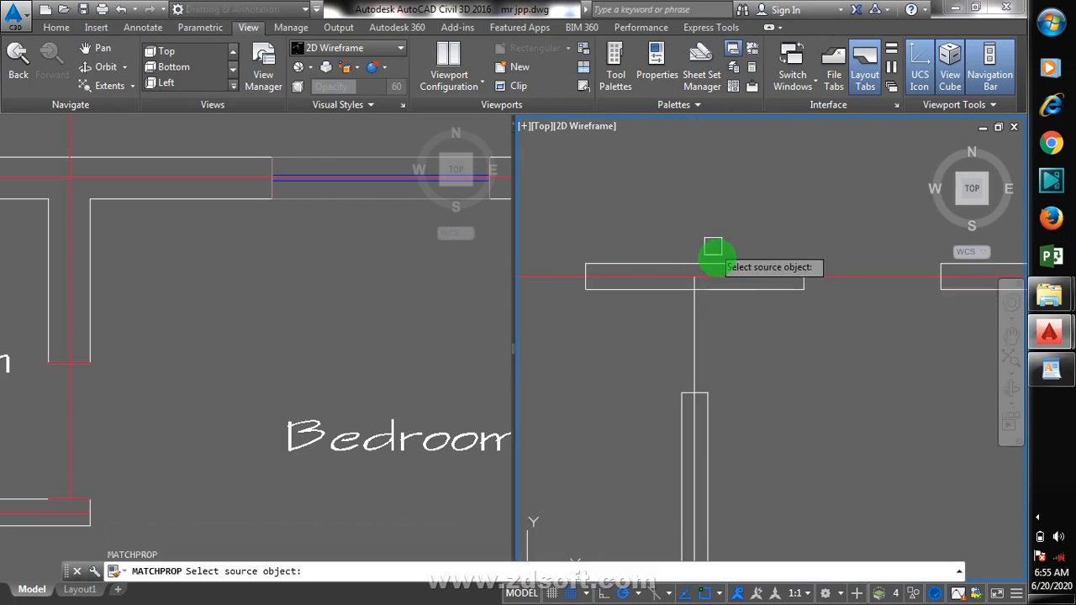
click(731, 275)
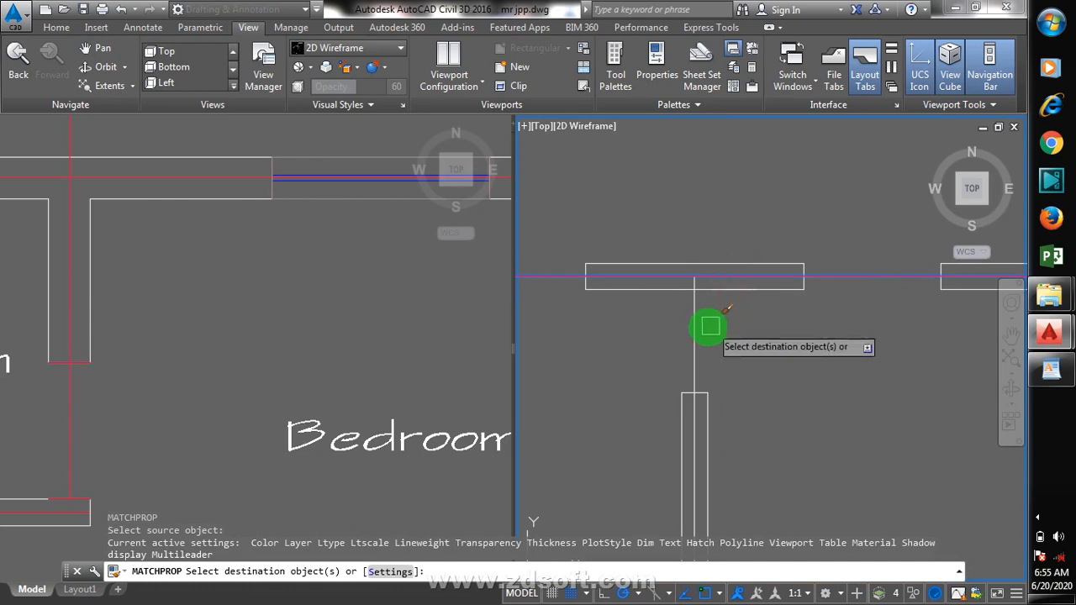
scroll(723, 303, down, 5)
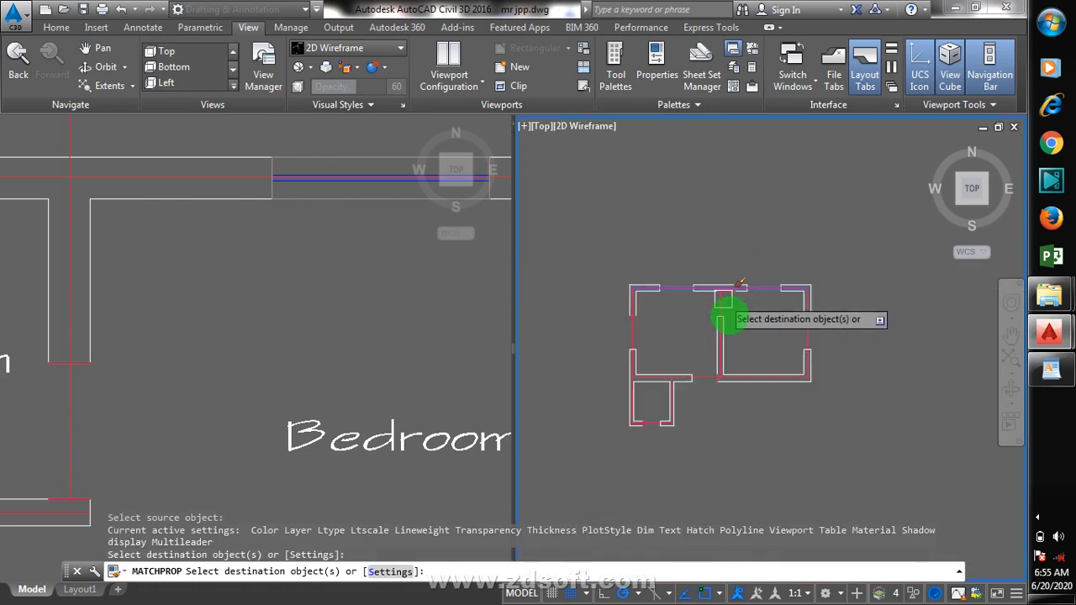
key(Escape)
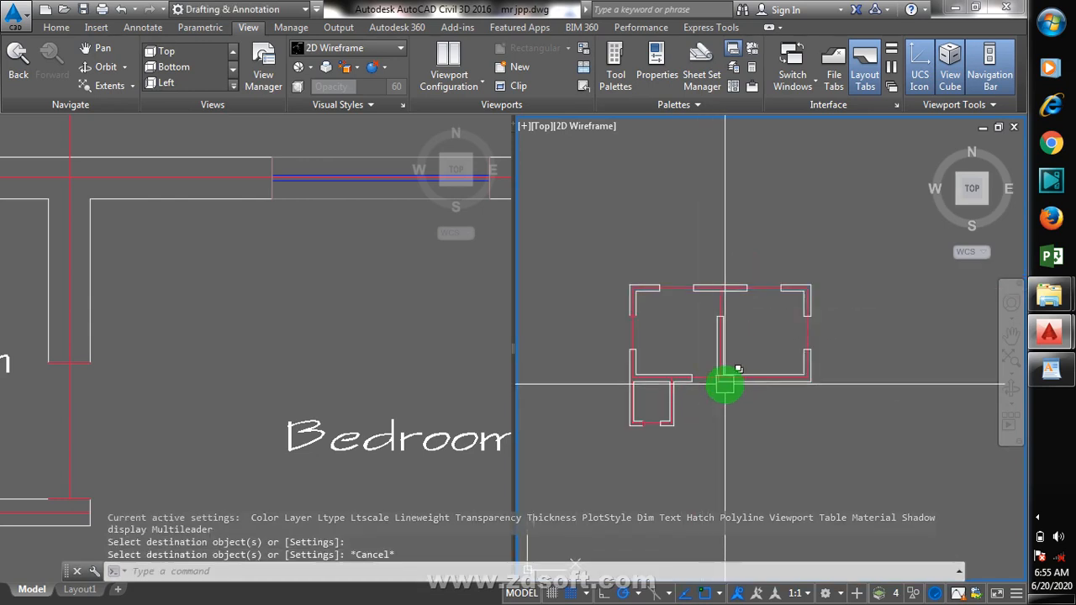
- Erase the short end line where the interior partition meets the lower wall
scroll(703, 395, up, 5)
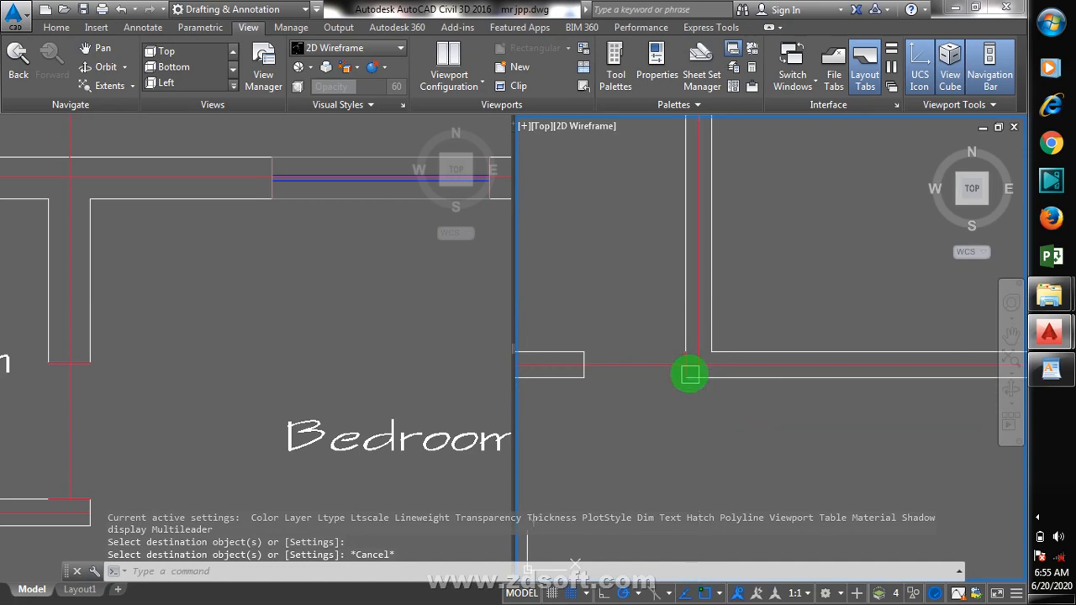
text(e)
key(Return)
click(688, 370)
key(Return)
key(Return)
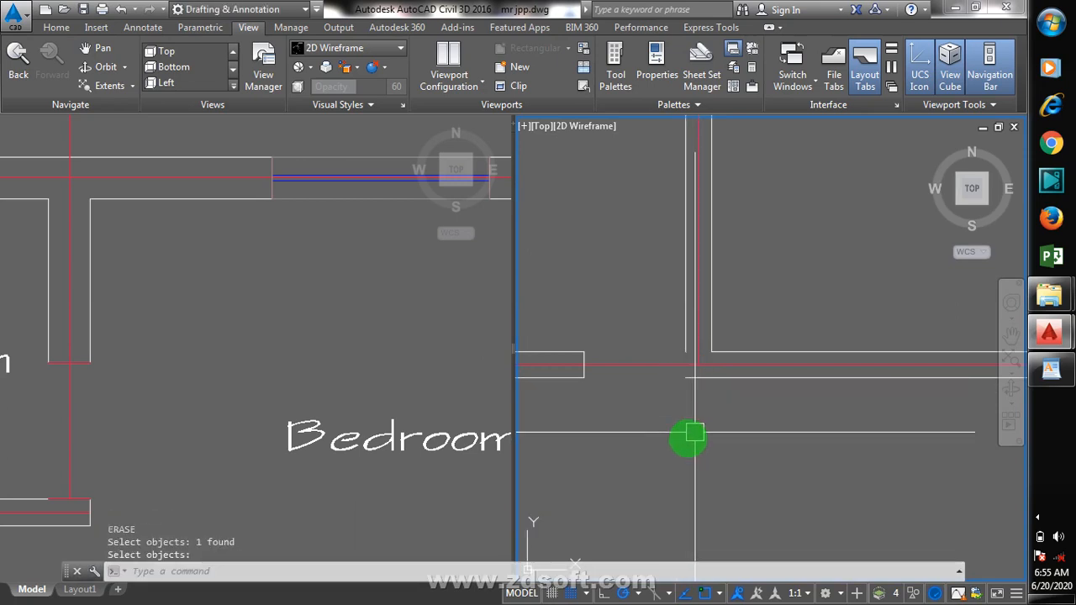
- Fillet the interior partition's left wall line with the lower wall's bottom line to close the square corner
text(f)
key(Return)
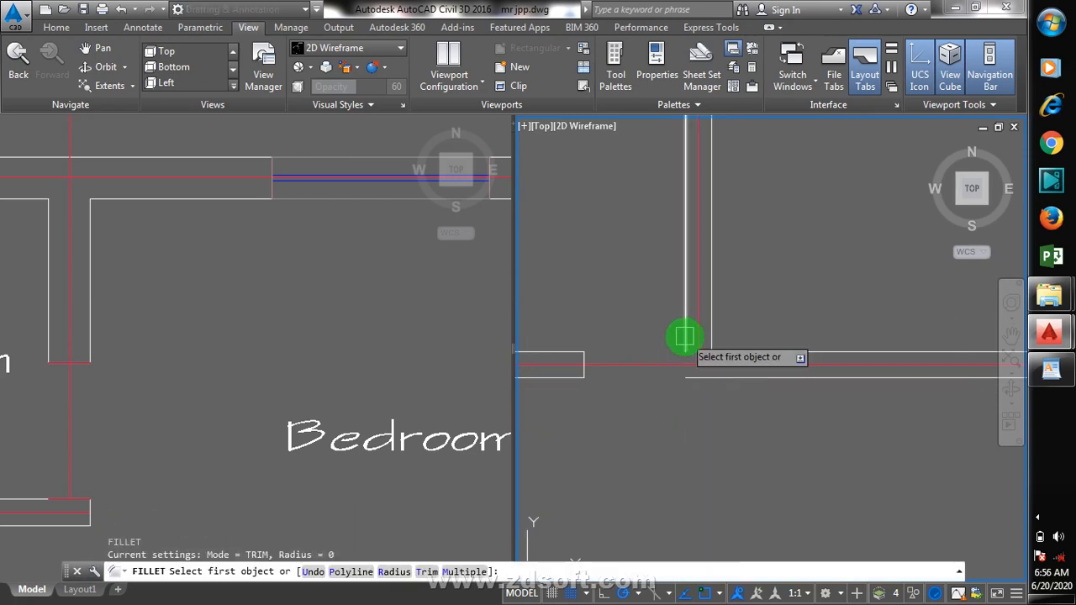
click(686, 338)
click(700, 370)
scroll(738, 336, down, 6)
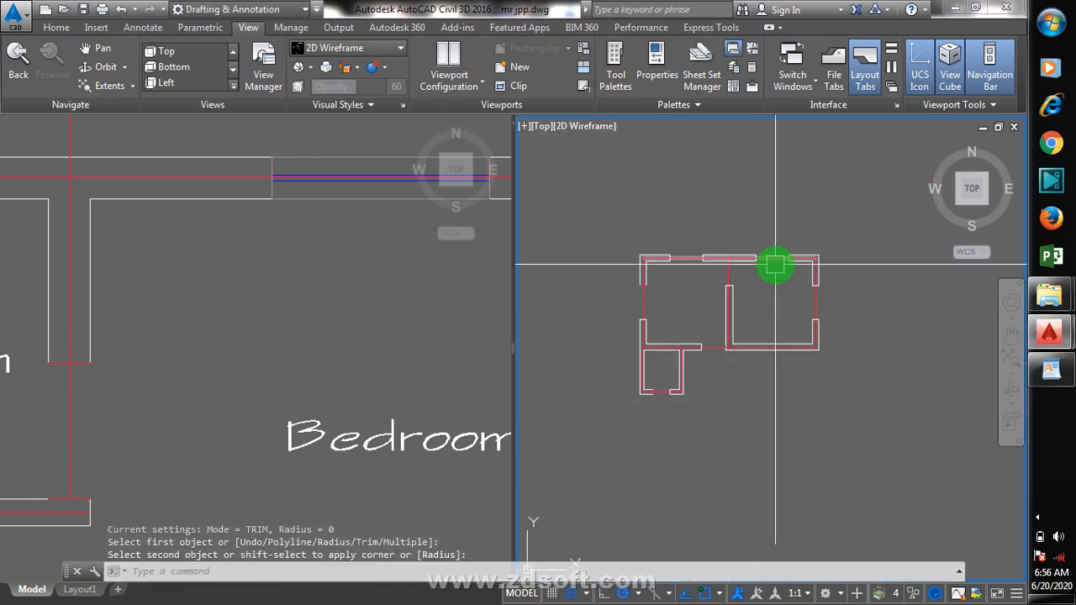
scroll(725, 344, down, 2)
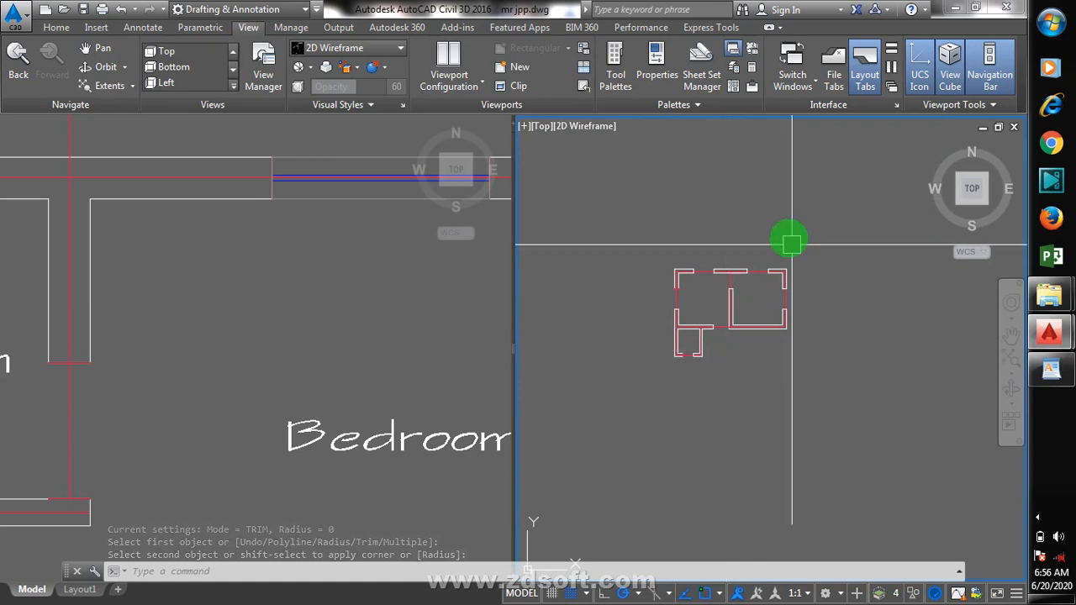
- Copy the "Bedroom" label from the original drawing into the right-hand room of the copied plan
click(457, 310)
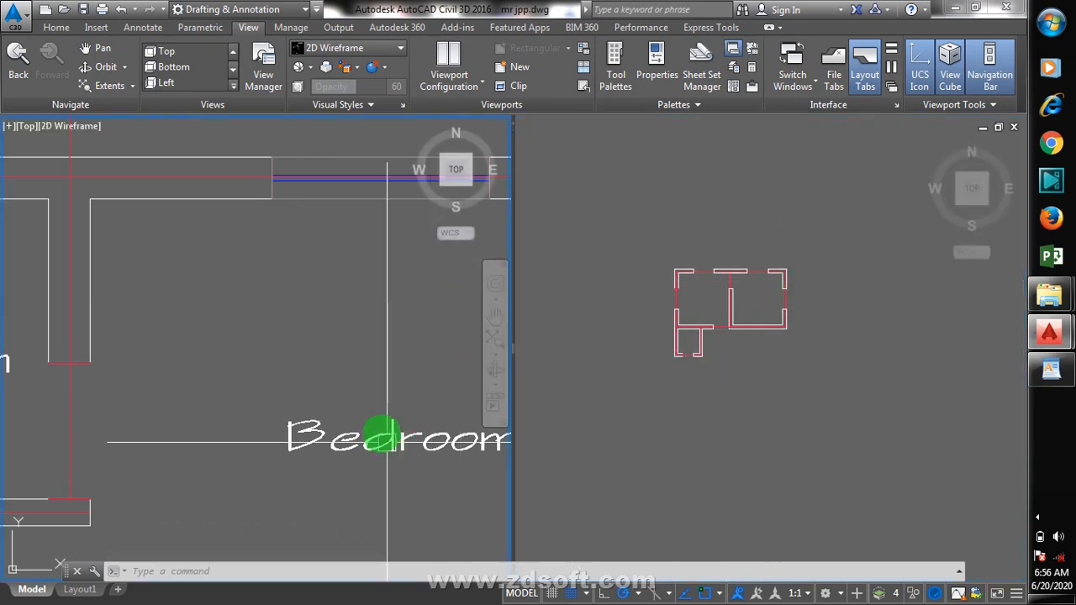
text(co)
key(Return)
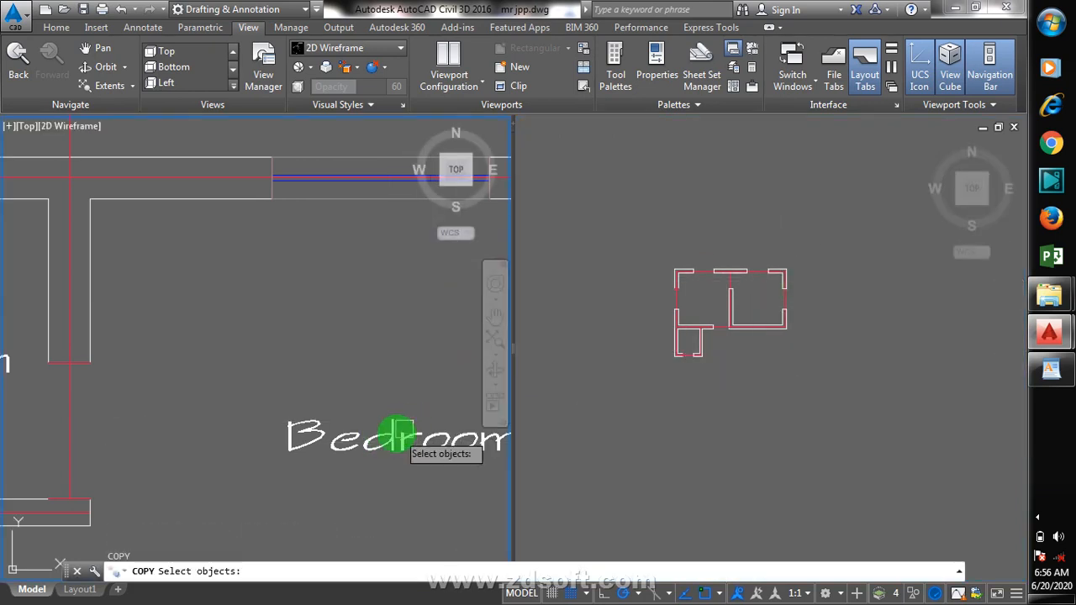
click(383, 438)
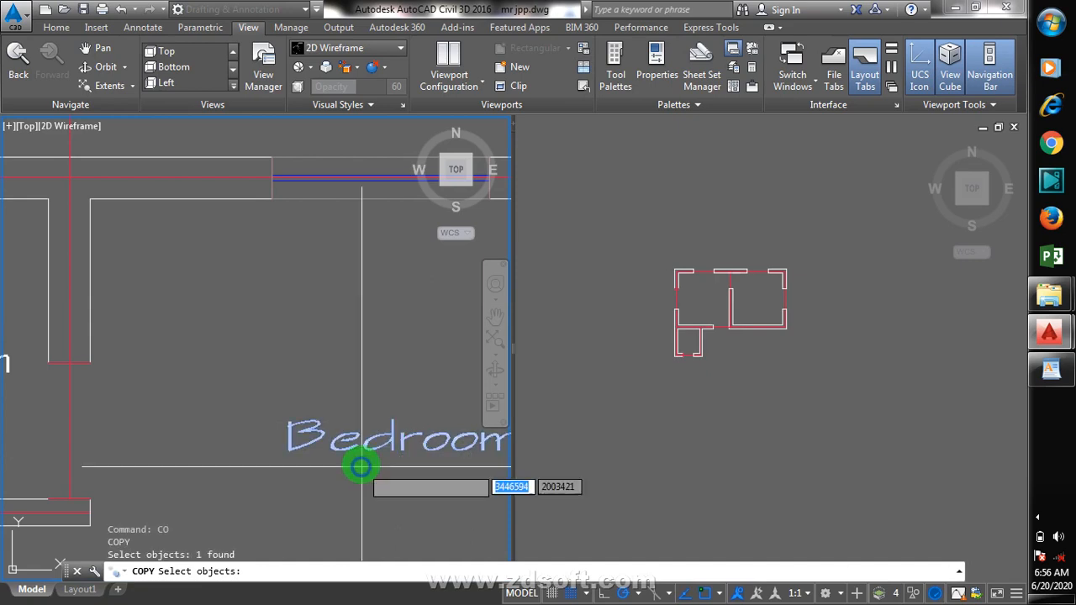
key(Return)
click(463, 448)
scroll(723, 326, up, 5)
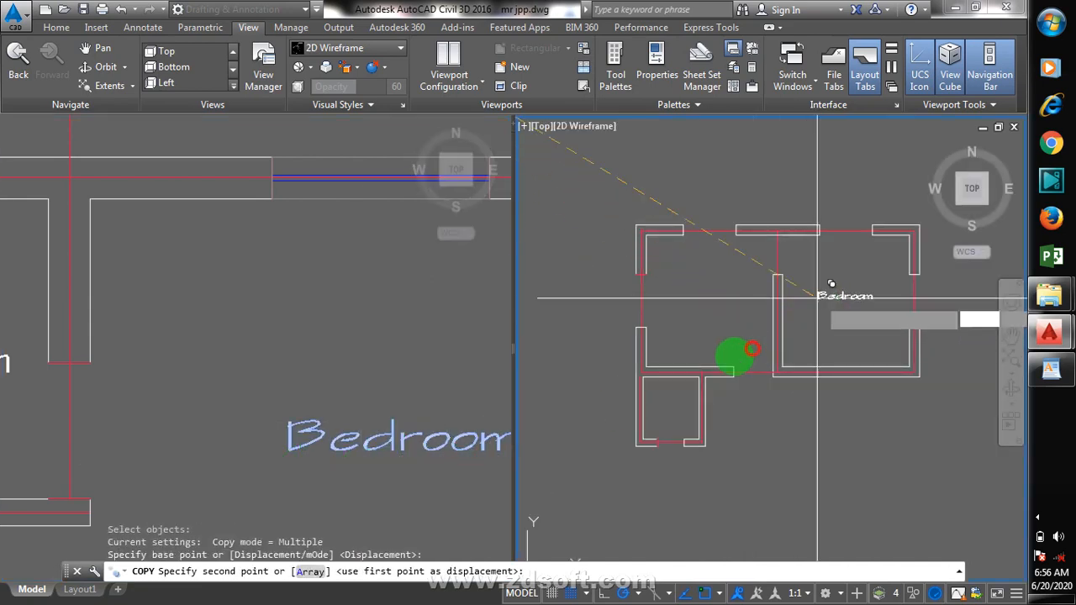
click(816, 298)
scroll(664, 277, down, 4)
key(Escape)
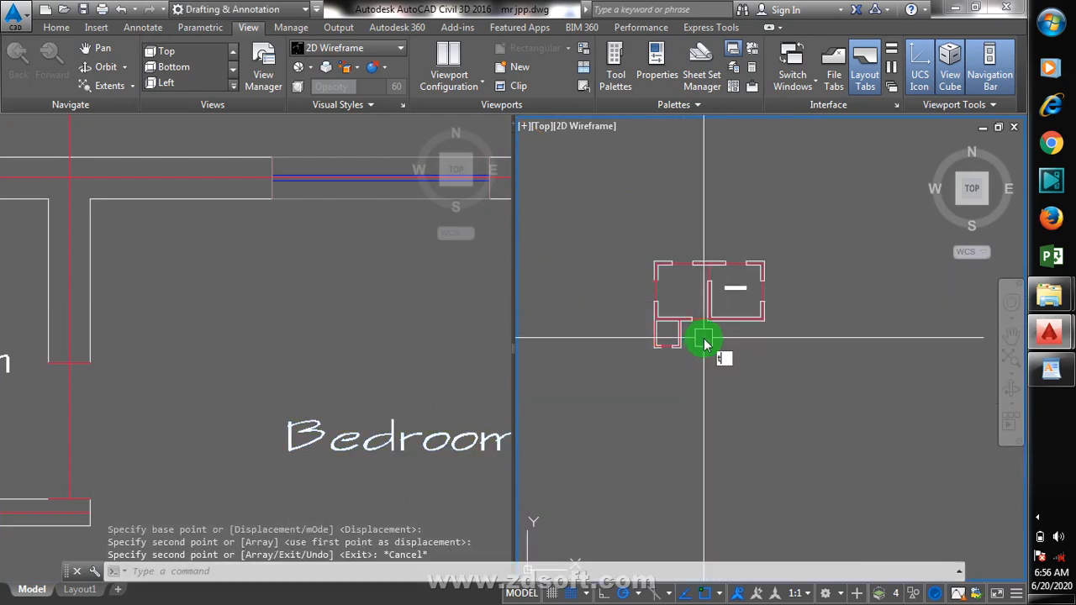
- Add a horizontal single-line text reading "living room" in the left-hand room of the copied plan
text(xt)
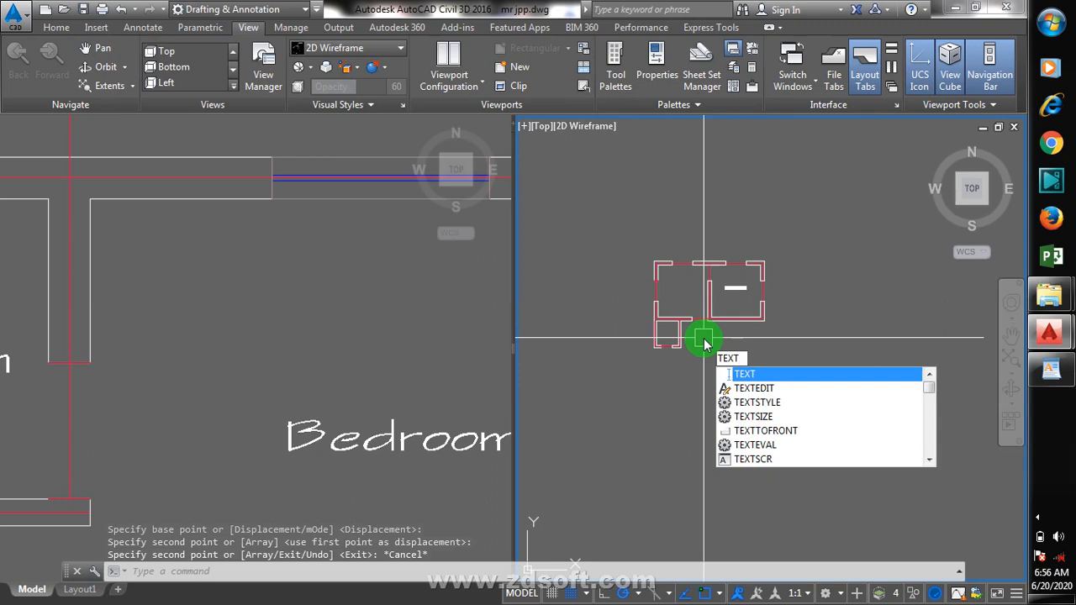
click(783, 376)
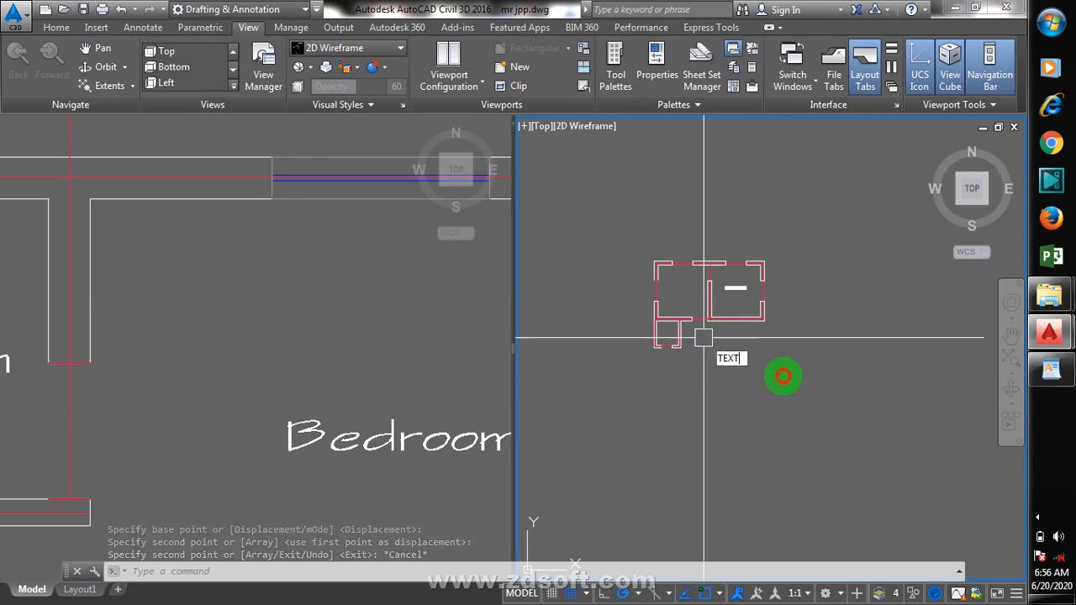
click(671, 288)
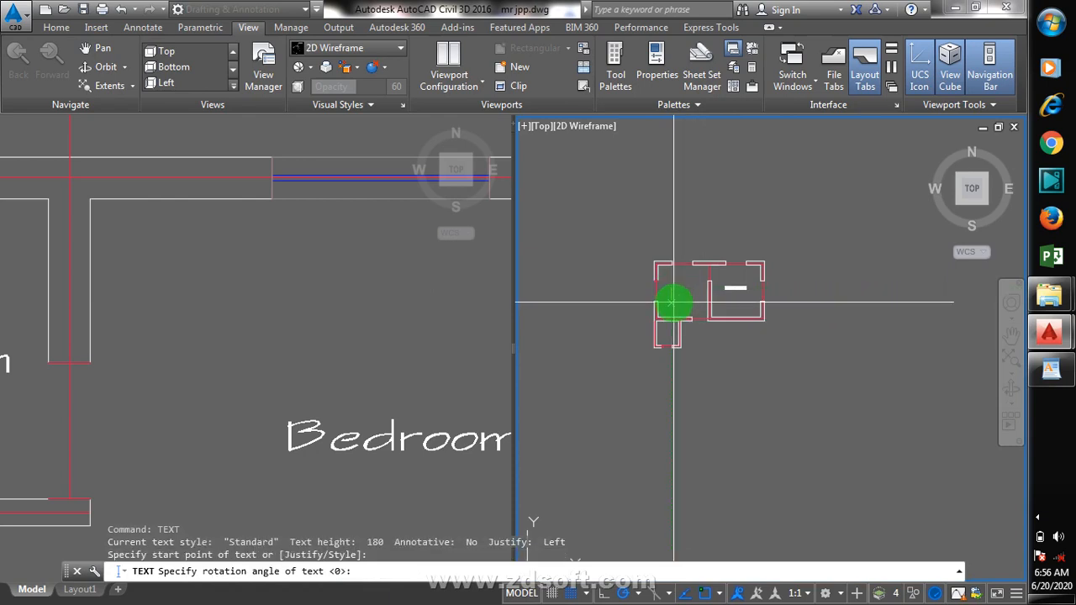
scroll(673, 299, up, 5)
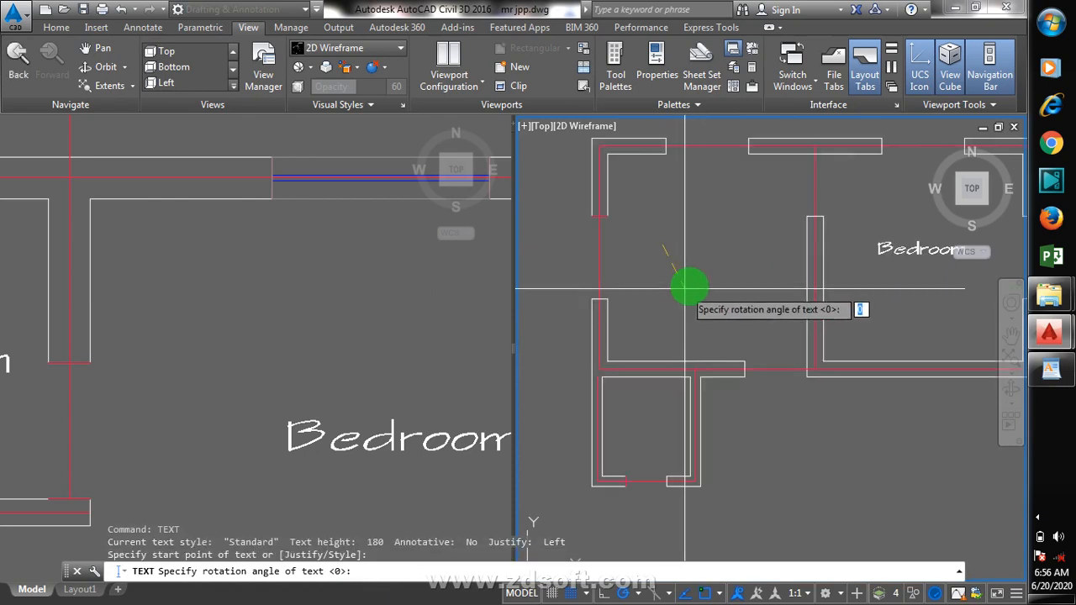
click(694, 246)
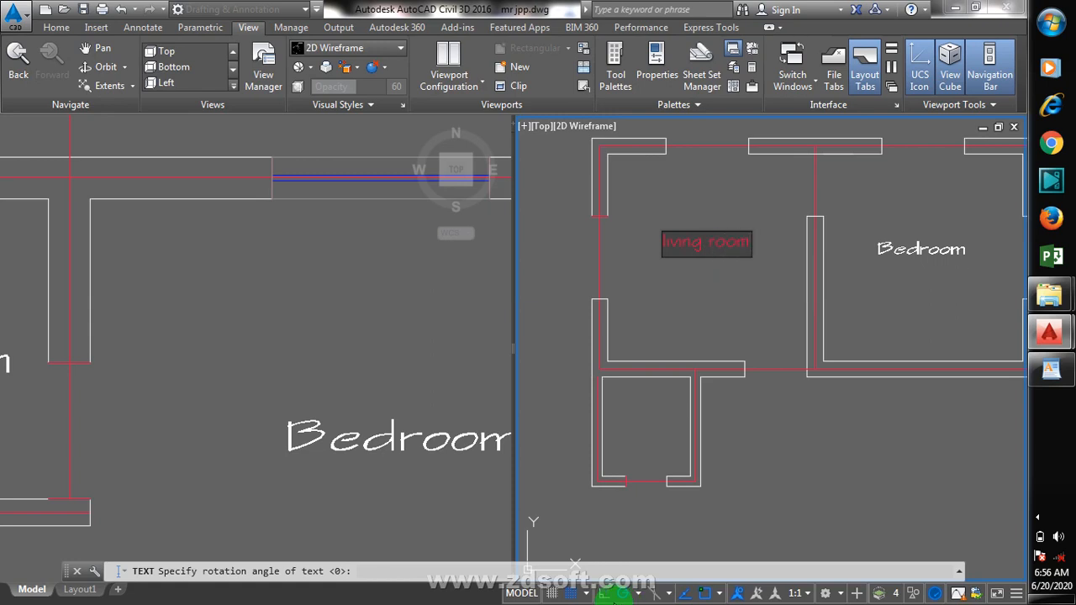
click(690, 297)
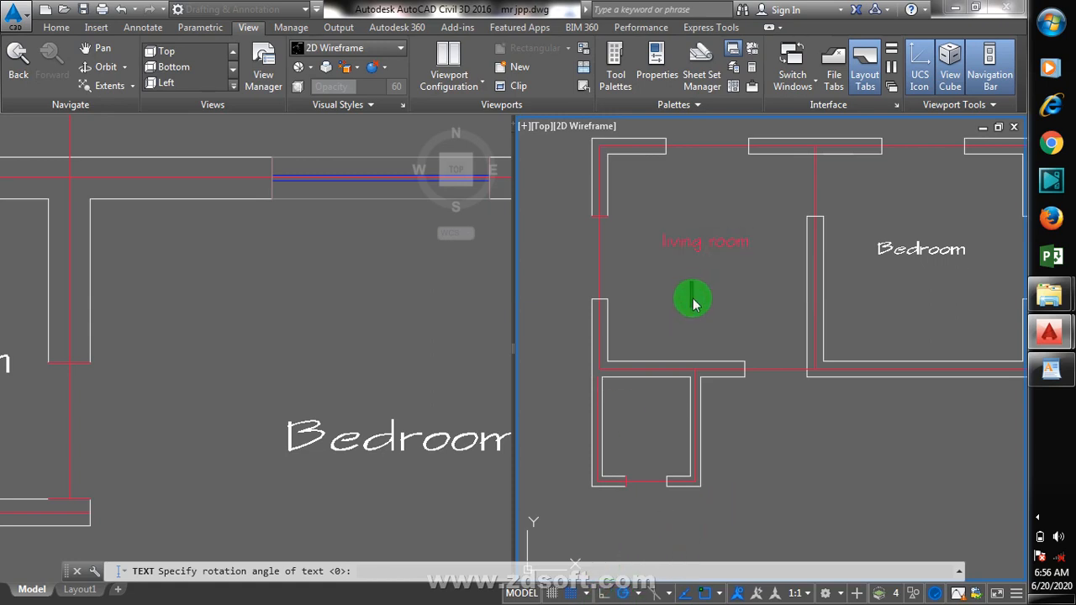
key(Return)
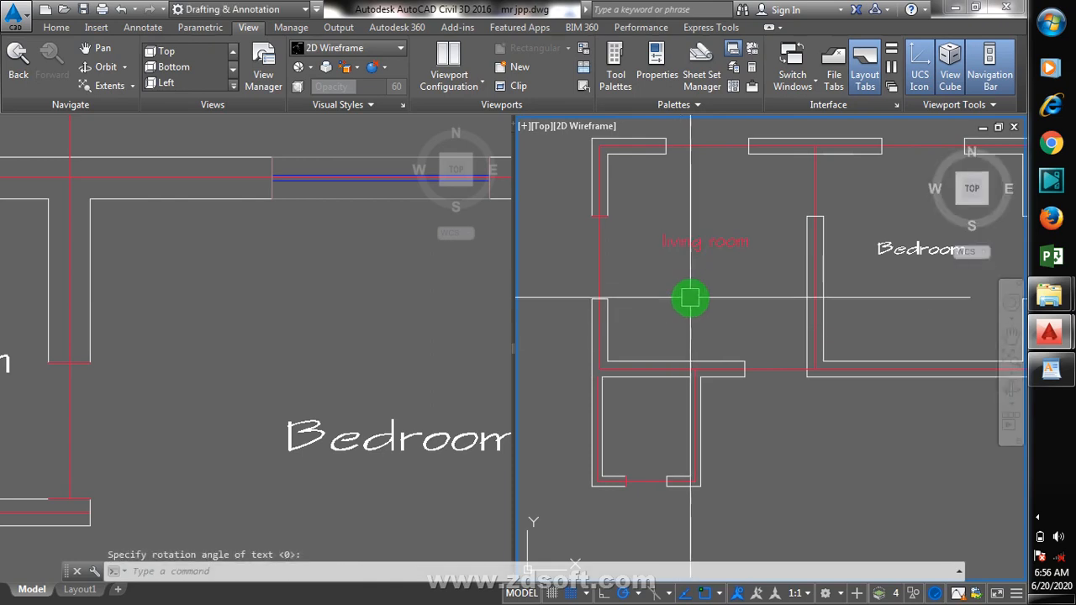
- Match the "Bedroom" label's properties onto the single-line living room text
text(ma)
key(Return)
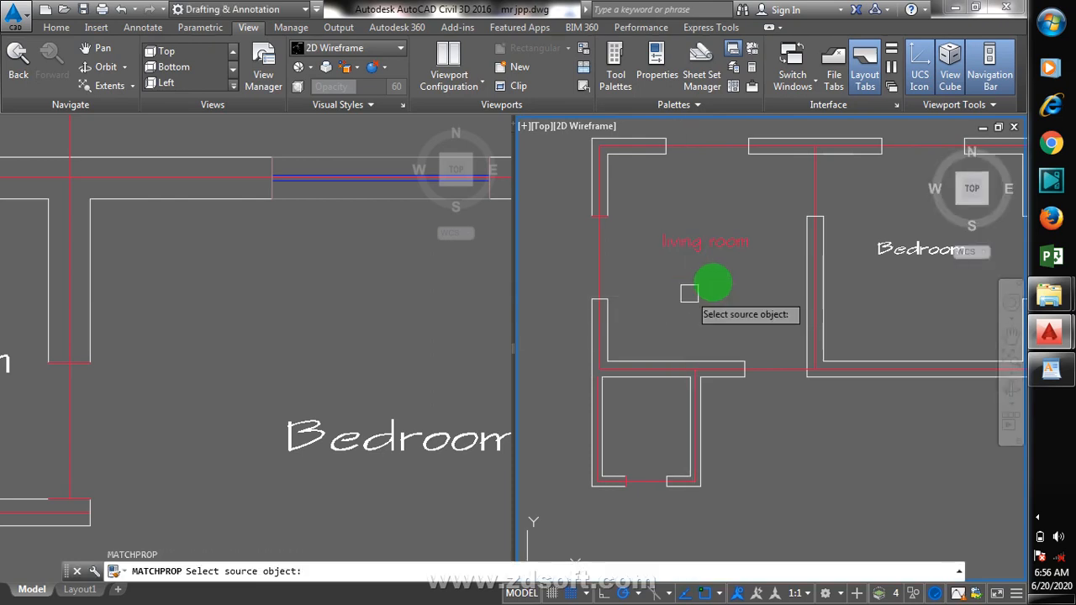
click(879, 251)
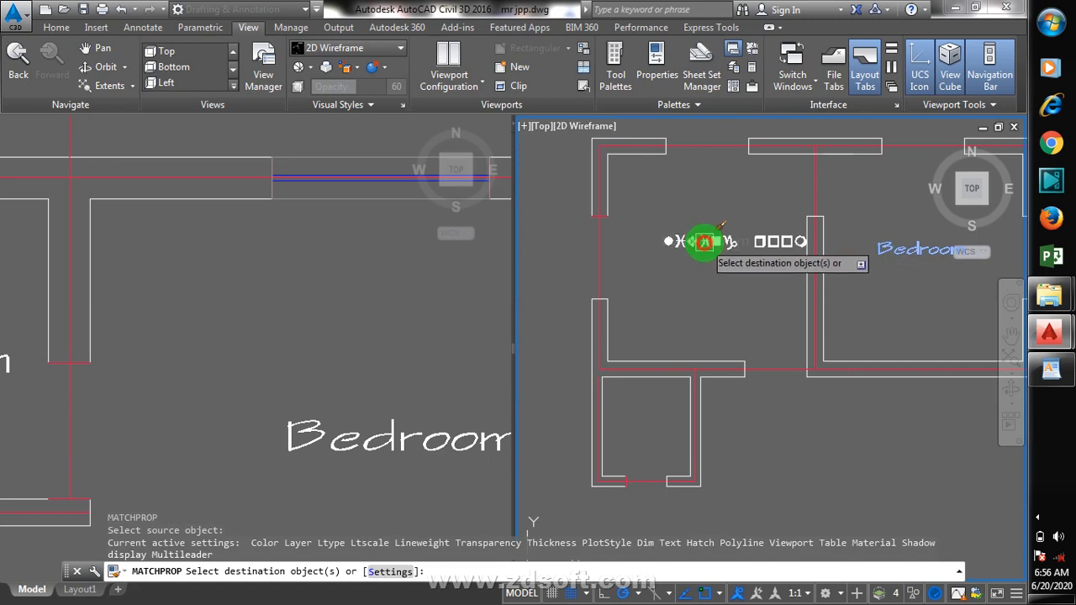
key(Escape)
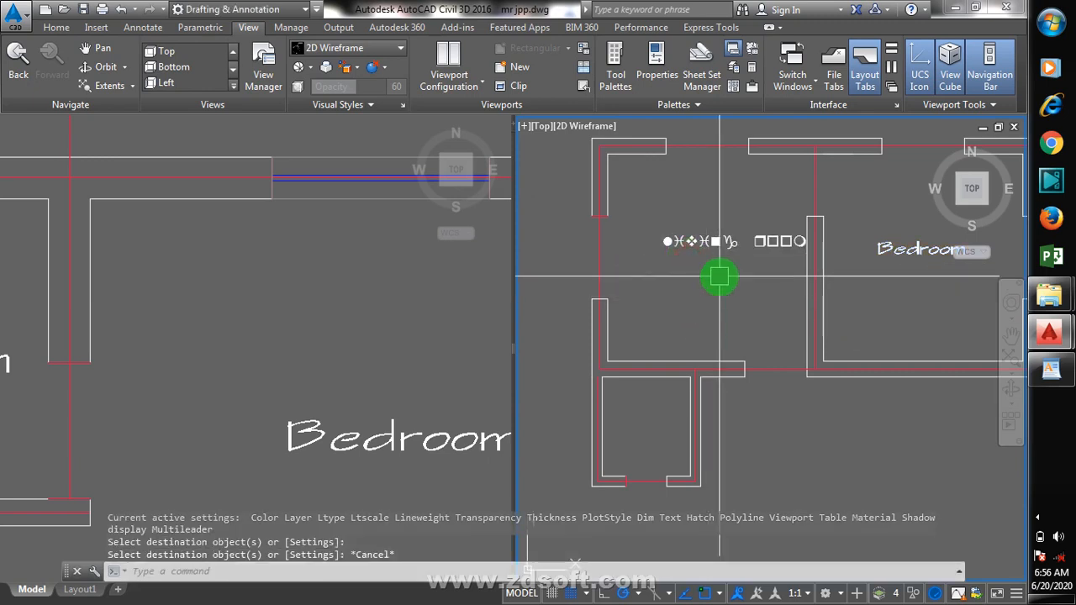
- Erase the single-line living room text from the left-hand room
text(e)
key(Return)
click(713, 242)
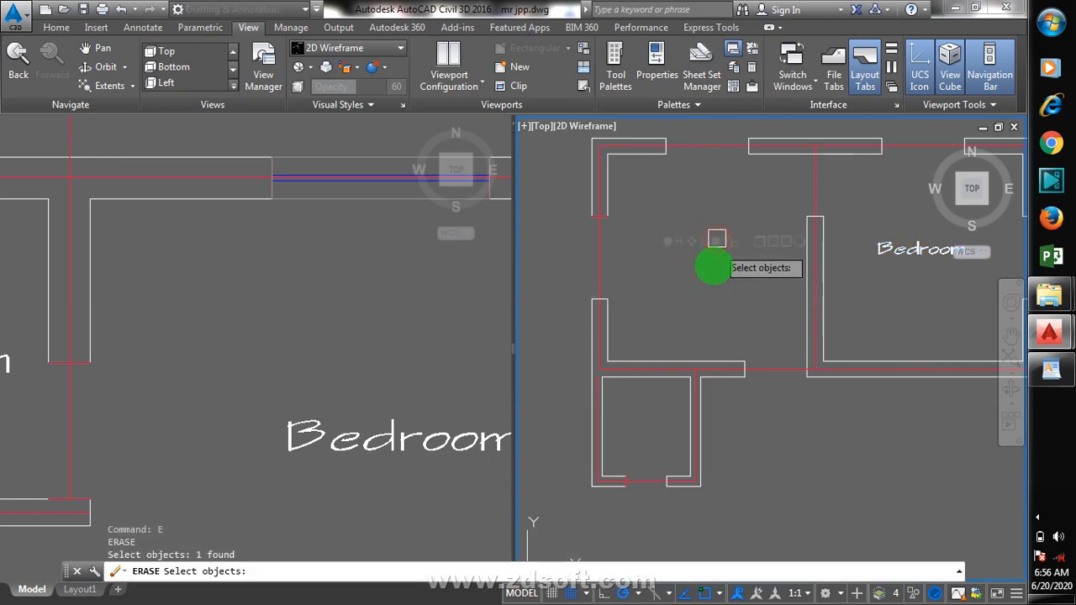
key(Return)
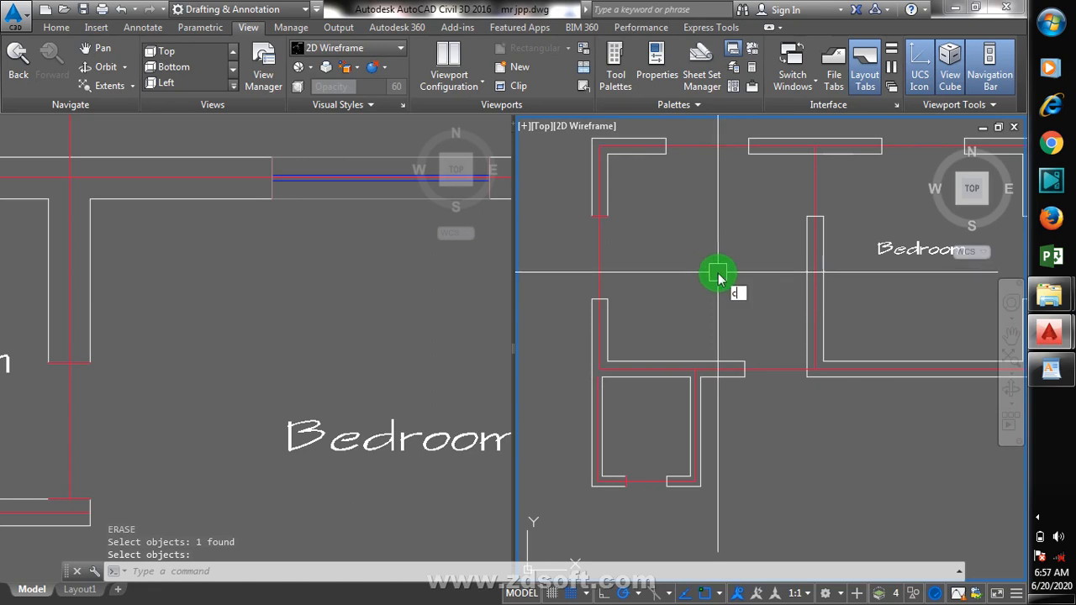
key(Return)
key(Escape)
key(Escape)
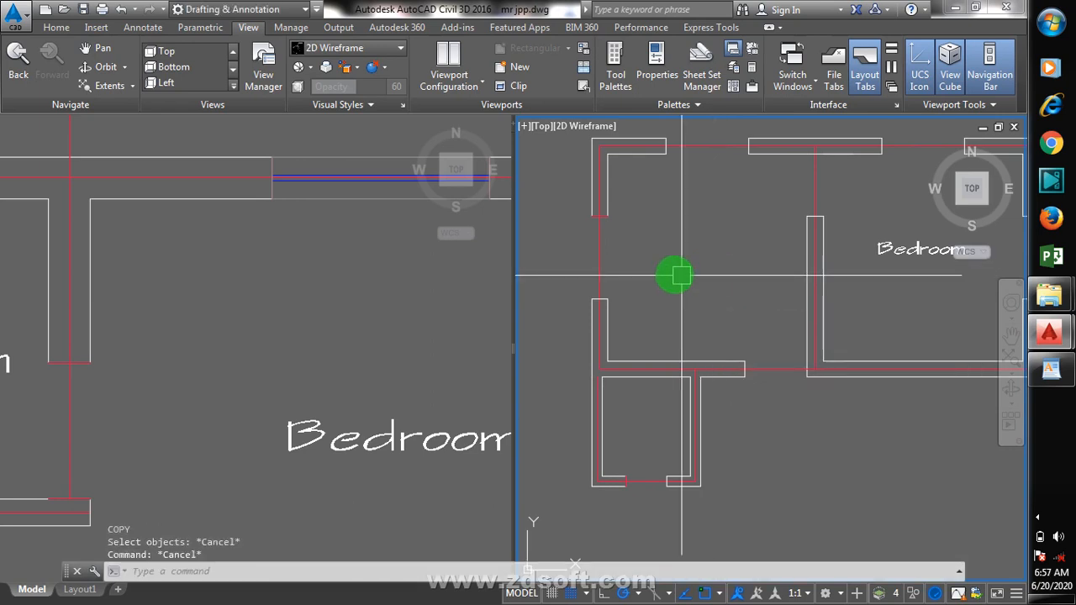
key(Escape)
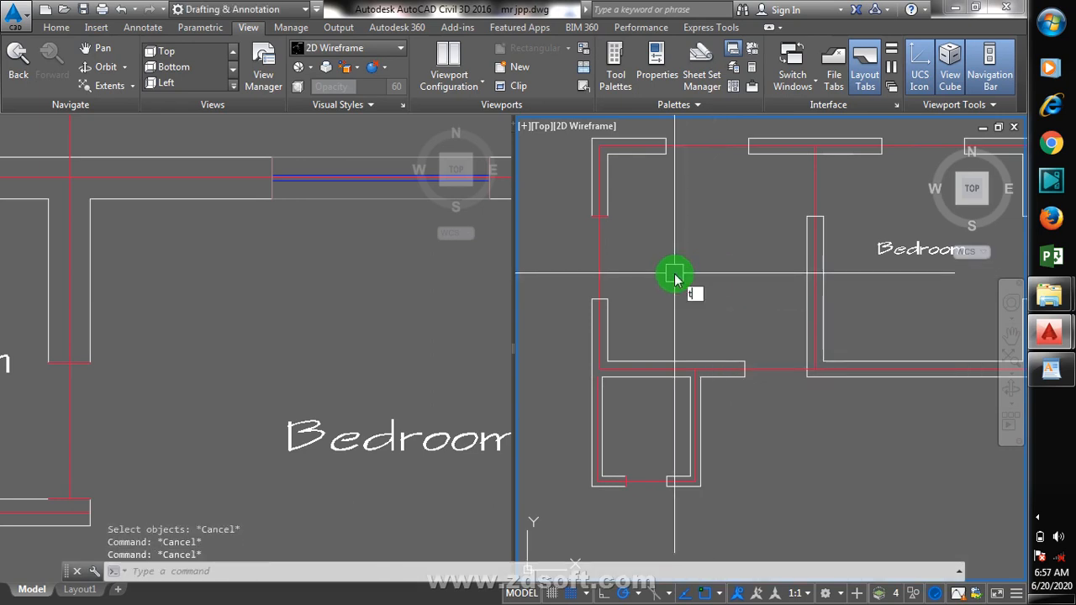
- Add a multiline text reading "living room" in the middle of the left-hand room
text(T)
key(Return)
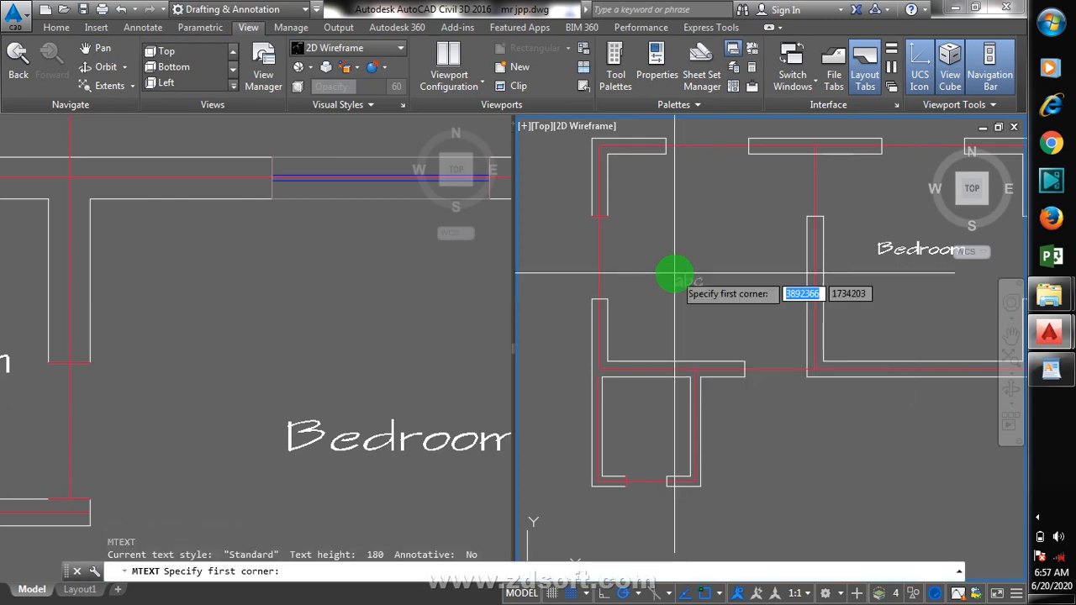
click(673, 255)
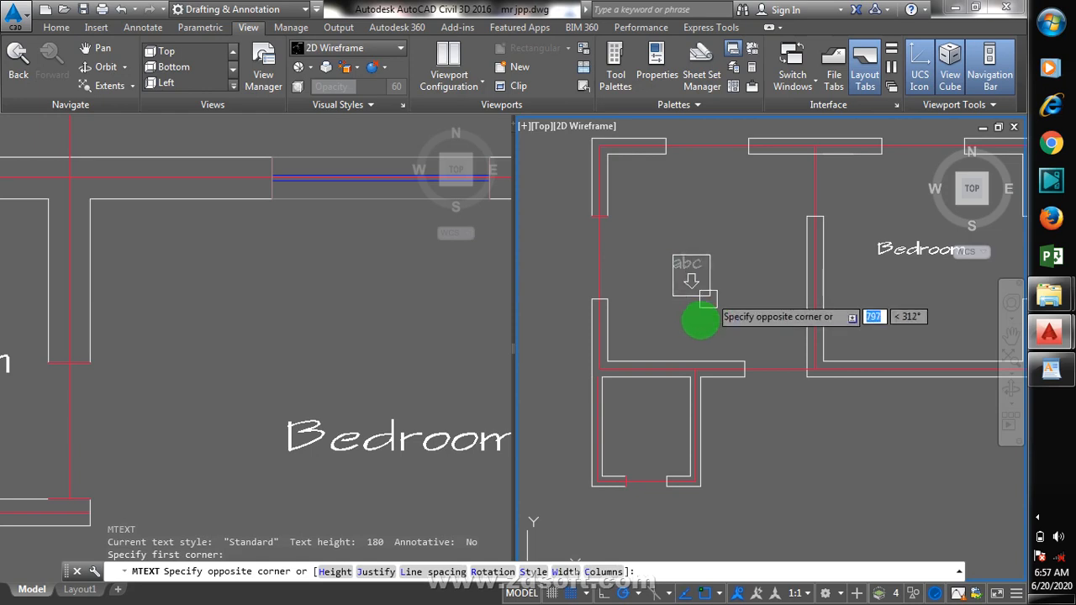
click(736, 269)
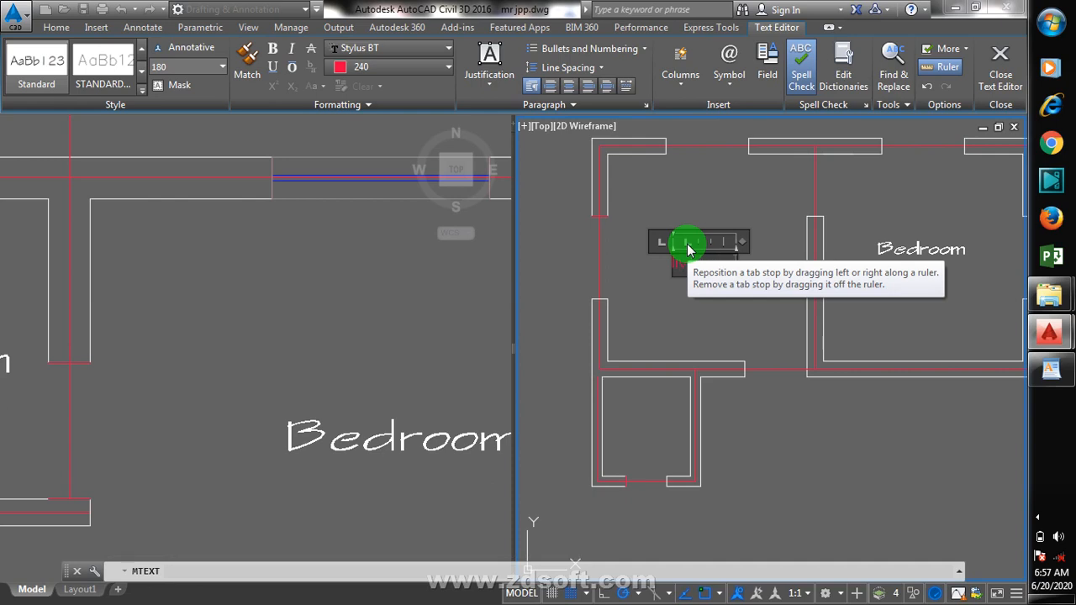
click(625, 269)
scroll(667, 236, down, 2)
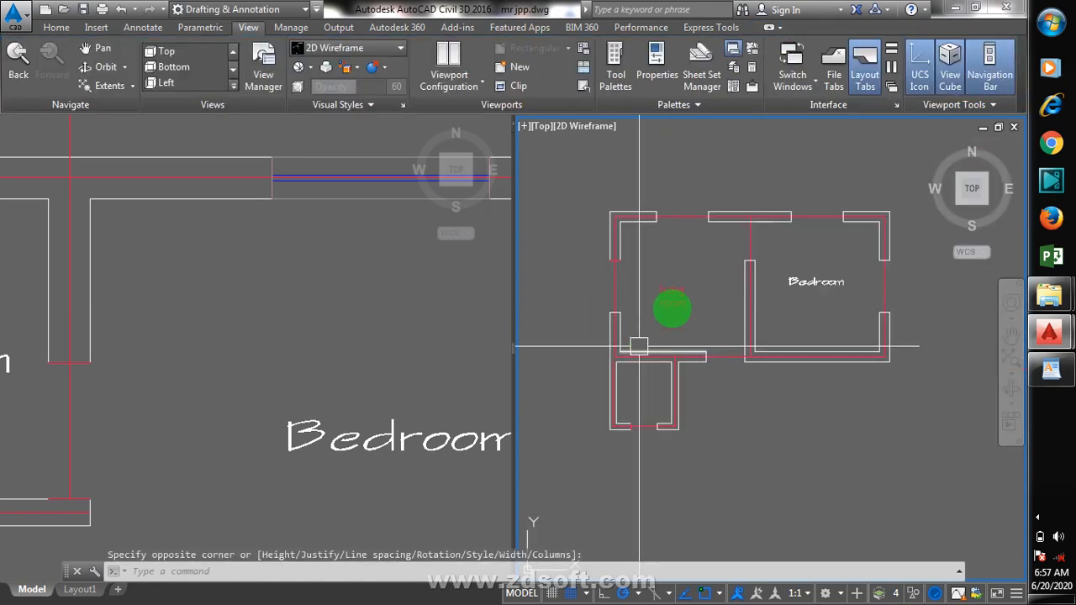
click(674, 307)
scroll(673, 311, up, 5)
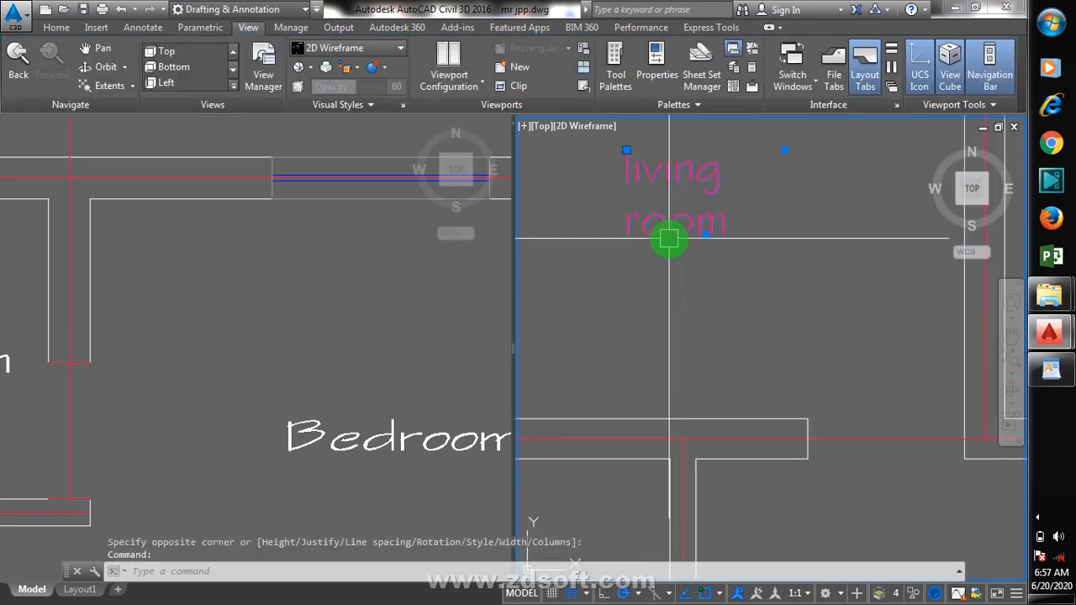
scroll(669, 235, down, 5)
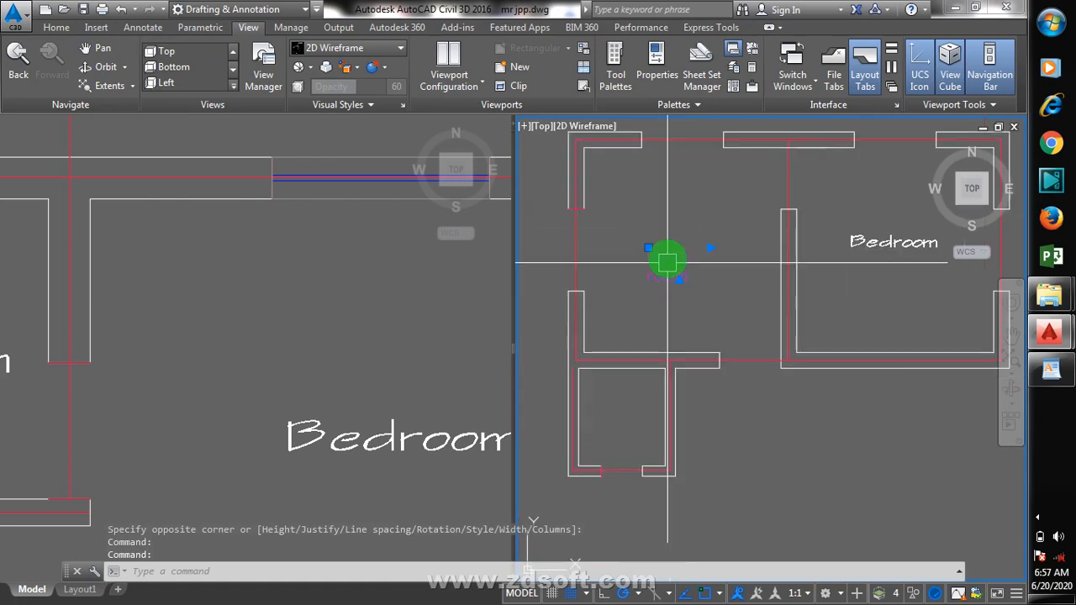
key(Escape)
click(677, 279)
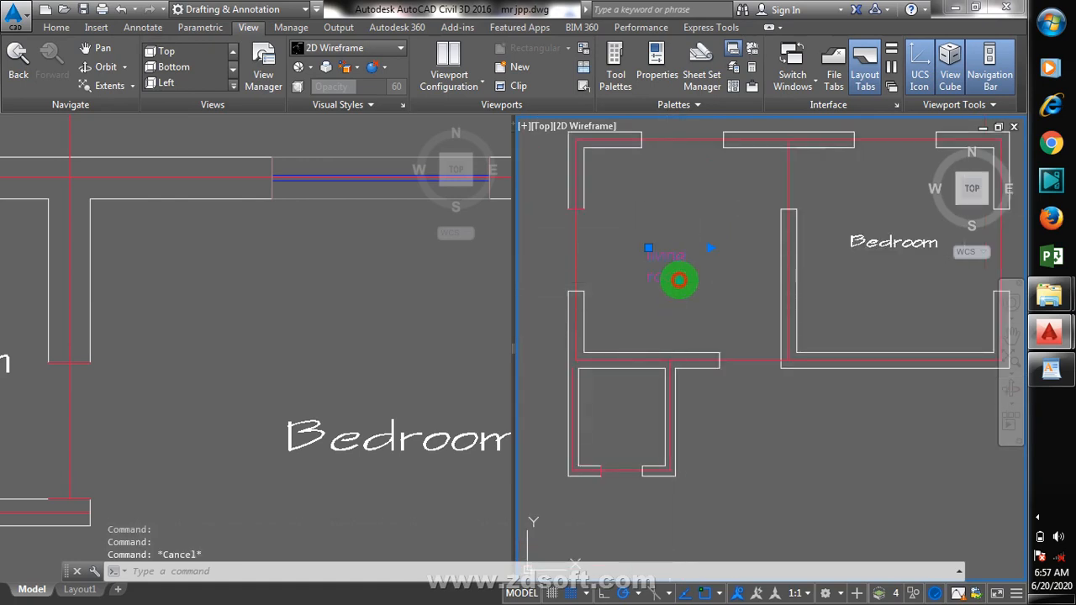
right_click(679, 281)
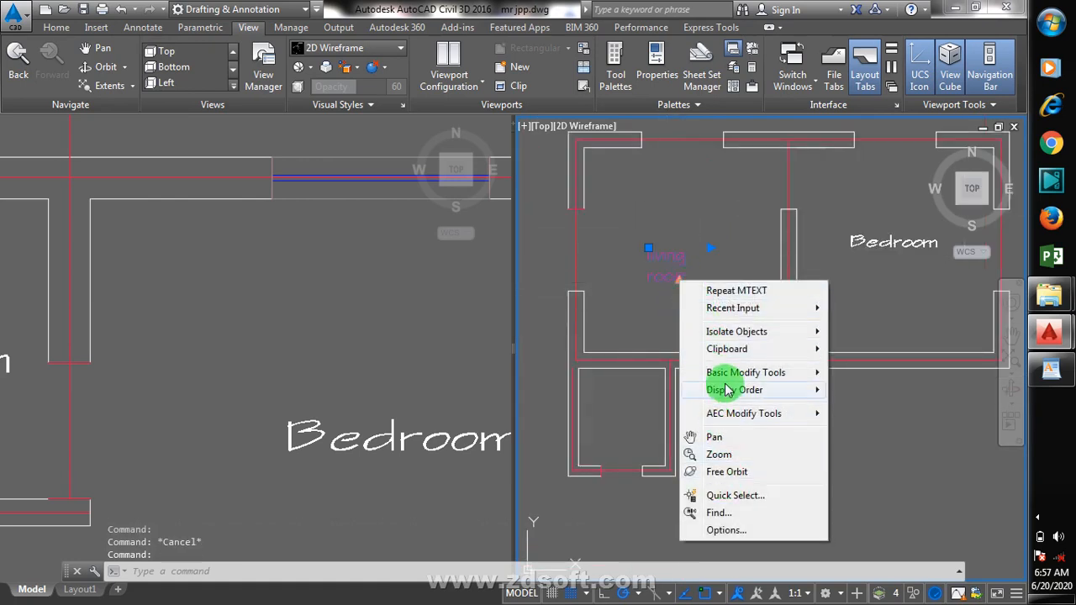
key(Escape)
key(Escape)
key(Escape)
key(Escape)
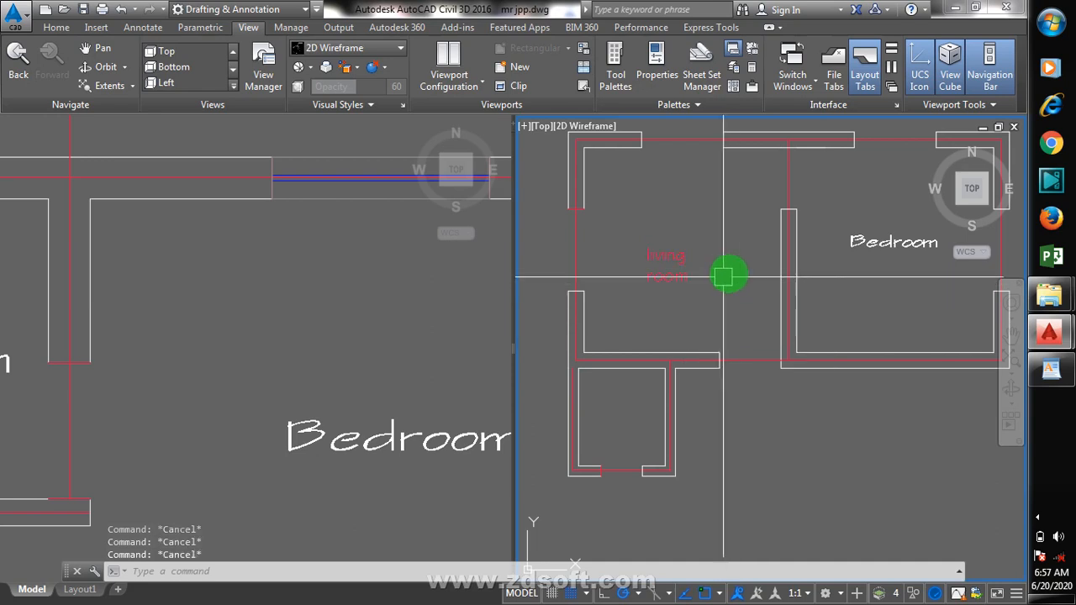
- Match the "Bedroom" label's properties onto the multiline "living room" text and end Match Properties
key(Return)
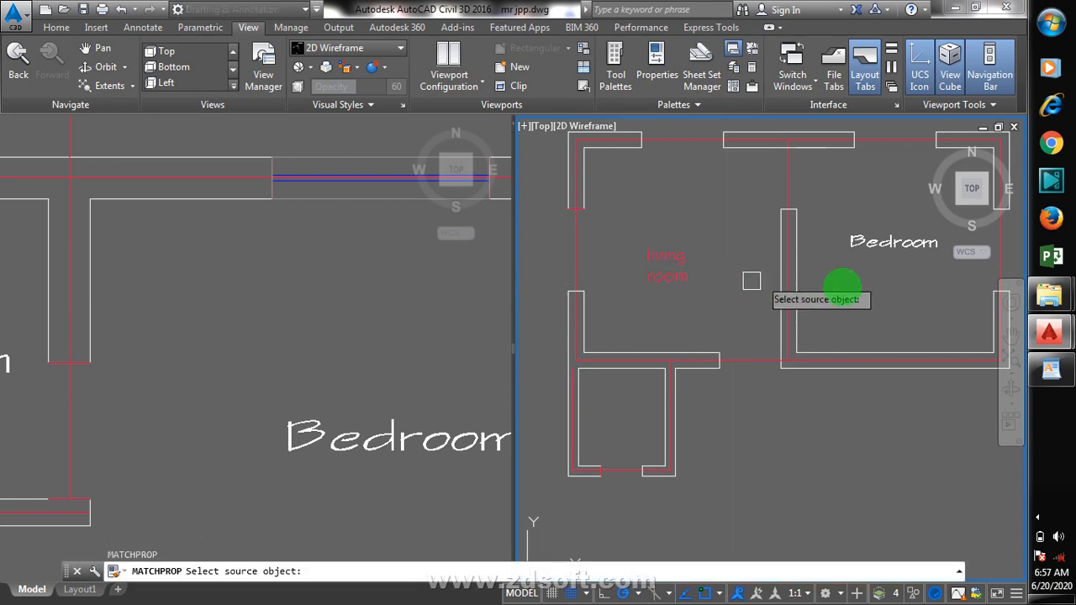
click(859, 244)
click(680, 287)
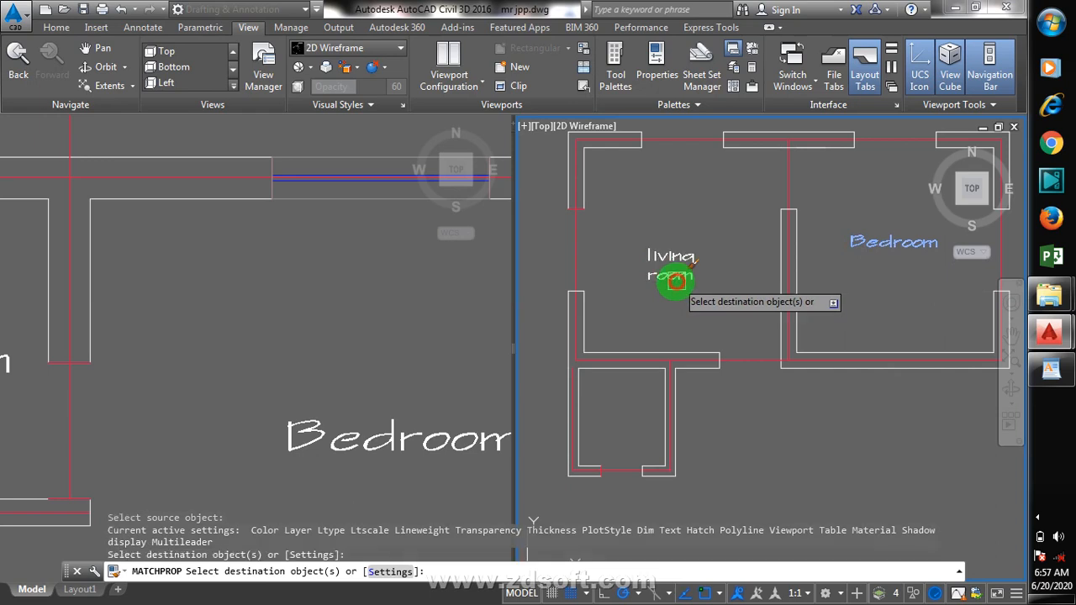
scroll(611, 245, down, 4)
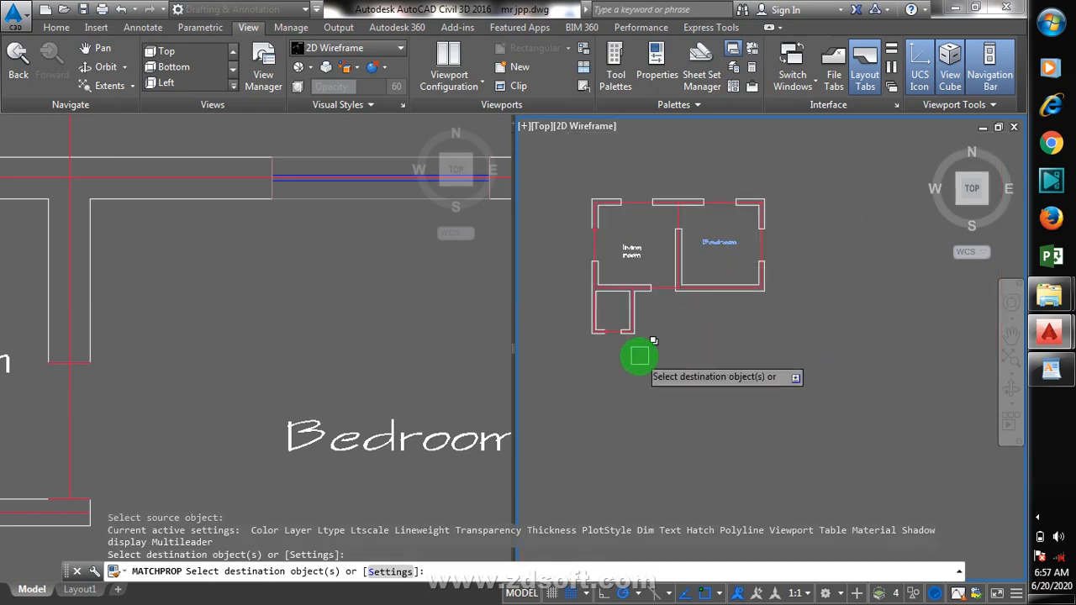
key(Escape)
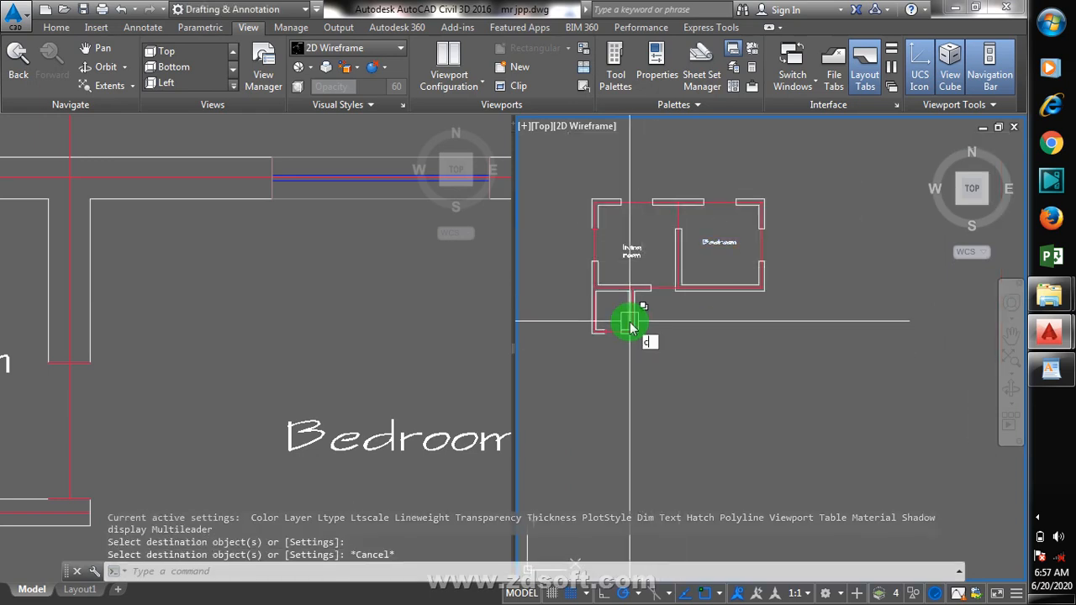
- Copy the "Bedroom" label into the small room below the living room
key(Return)
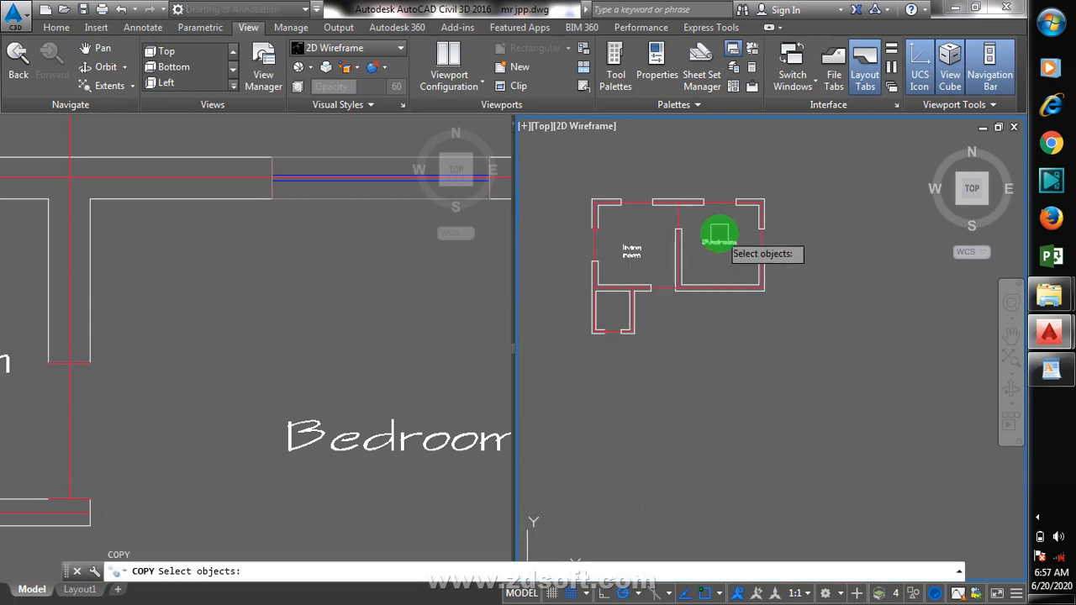
click(719, 236)
key(Return)
click(712, 247)
scroll(598, 309, up, 5)
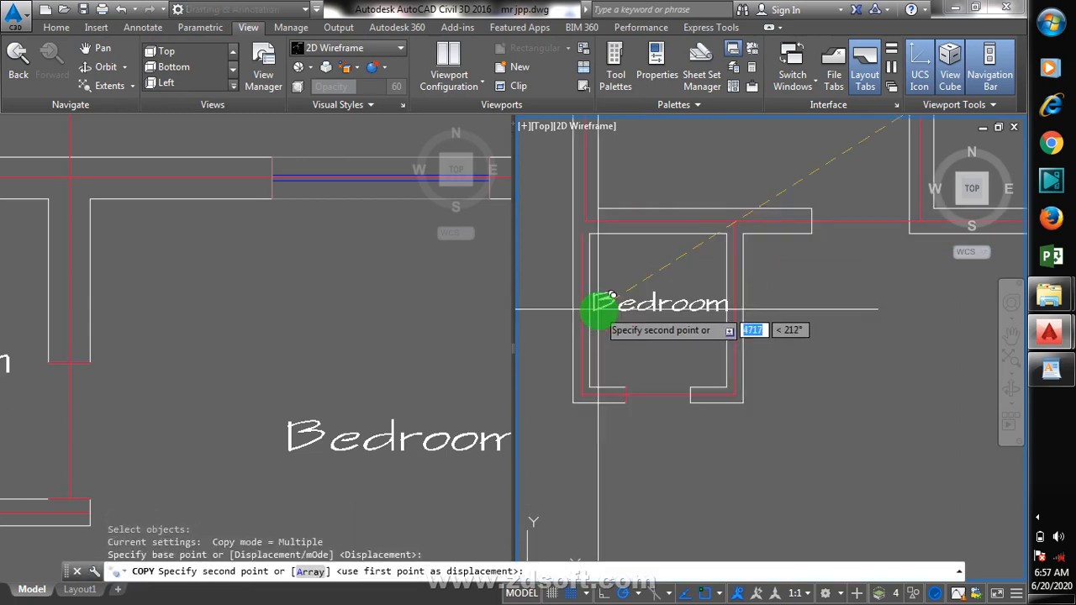
click(594, 307)
key(Escape)
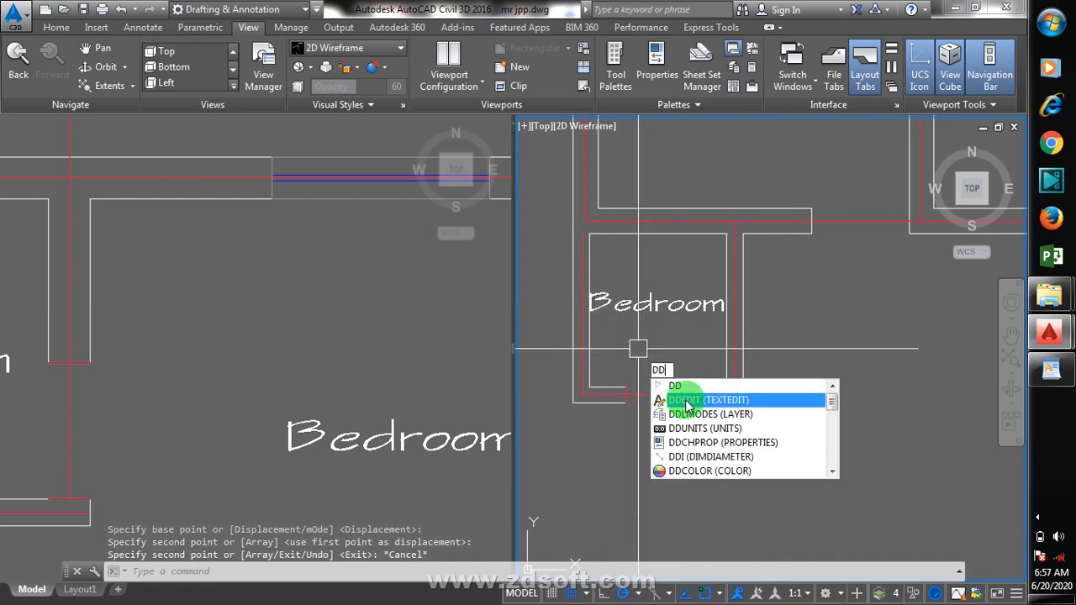
- Change the copied label's text to "Toilet/ bath" on two lines
click(690, 401)
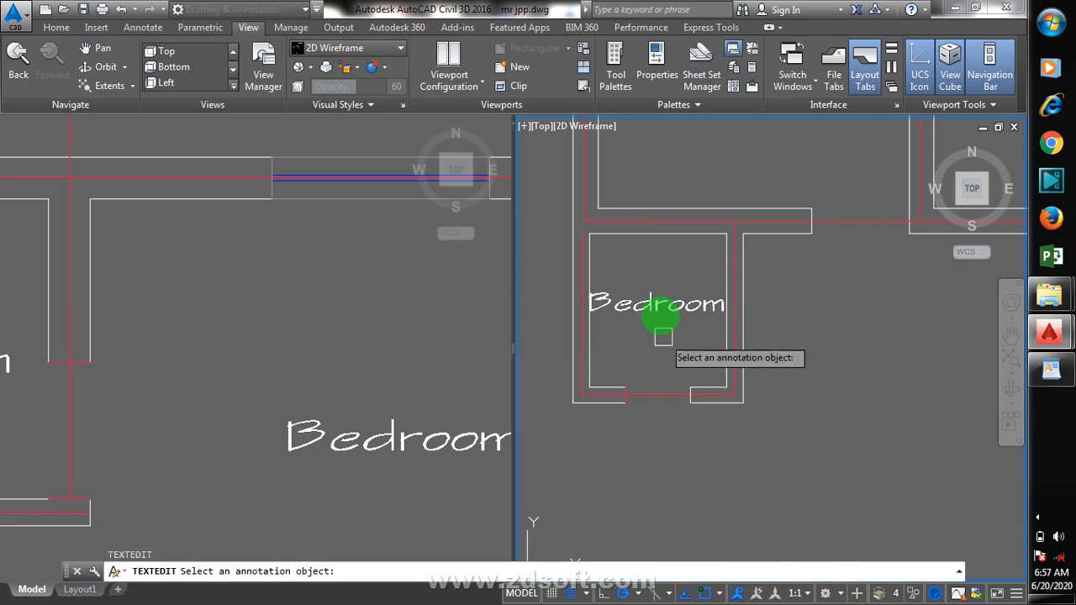
click(719, 327)
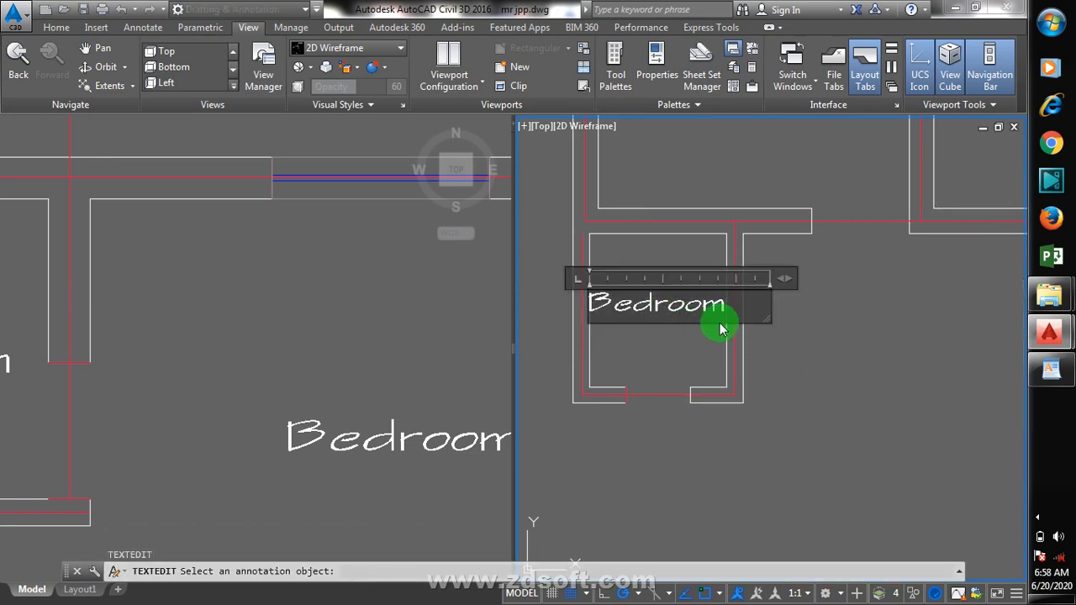
drag(723, 305, 581, 304)
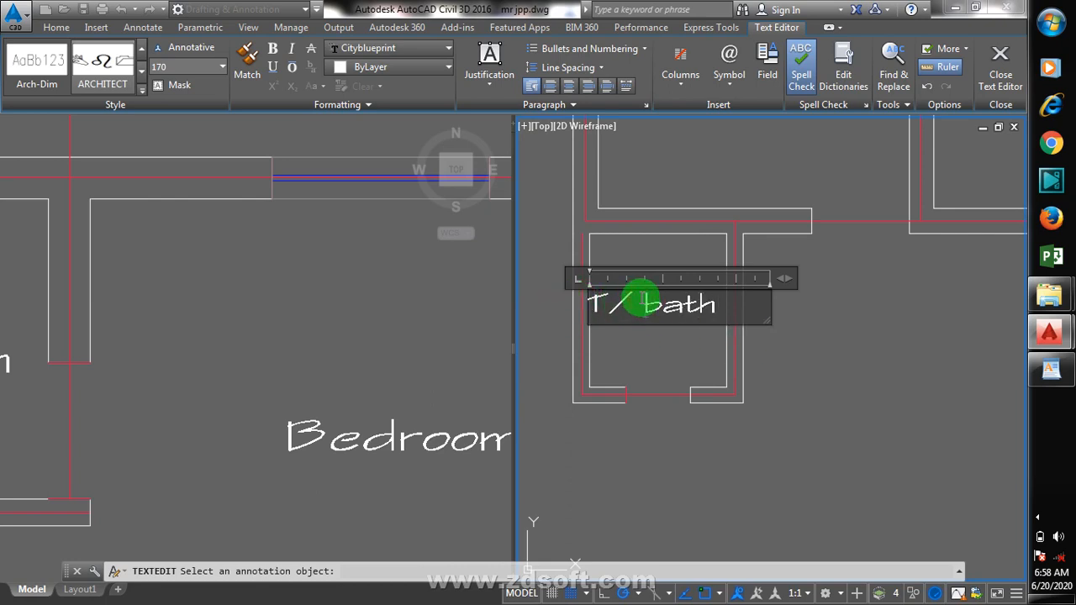
key(Return)
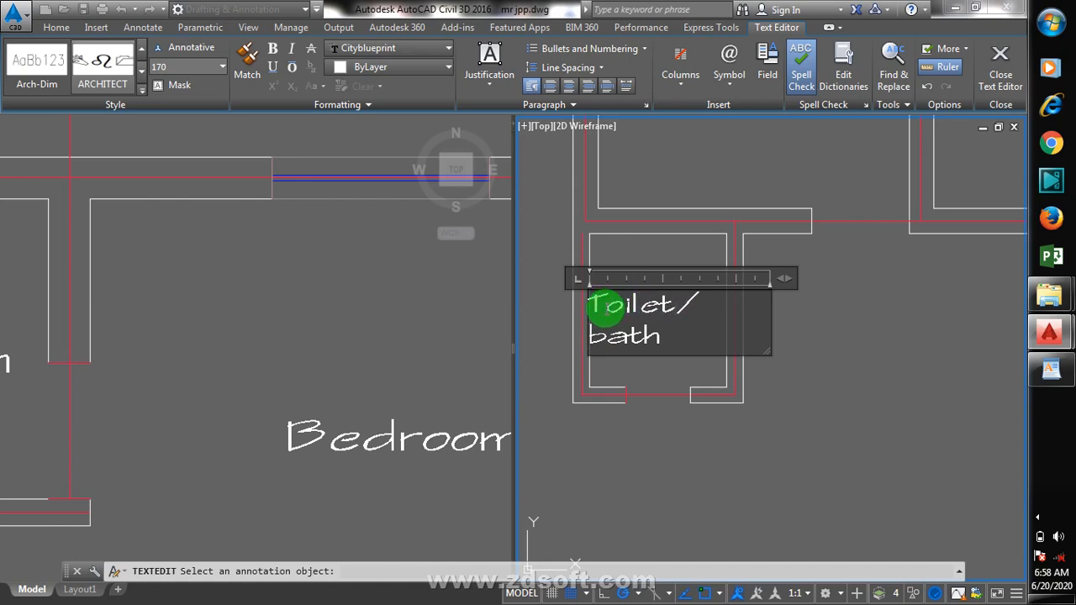
click(570, 320)
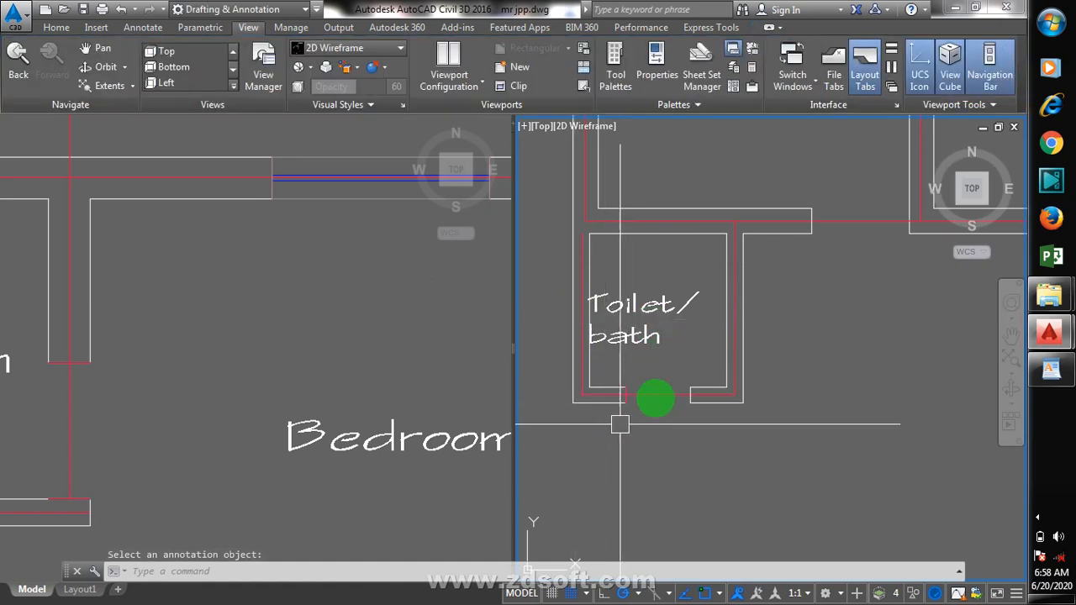
- Move the "Toilet/ bath" label slightly to the right so it sits centrally in its small room
key(Return)
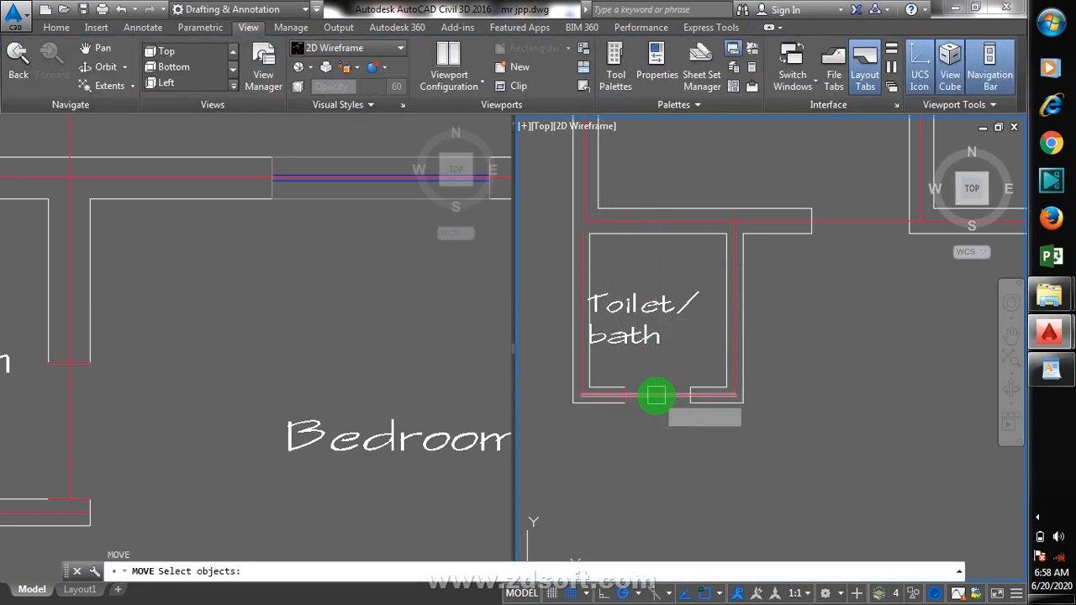
click(622, 335)
key(Return)
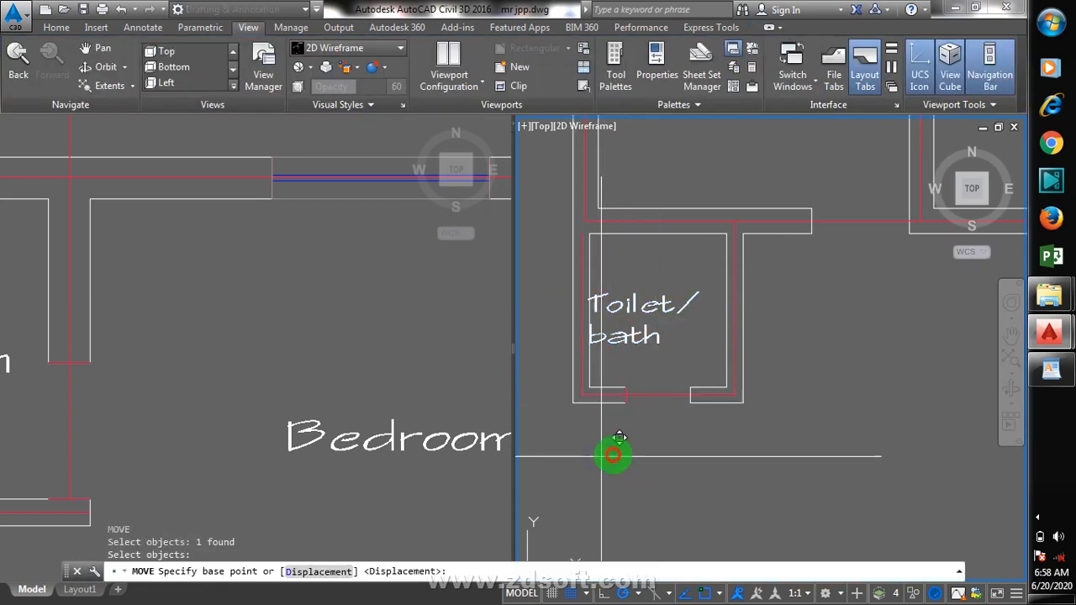
click(601, 457)
click(617, 457)
scroll(590, 364, down, 4)
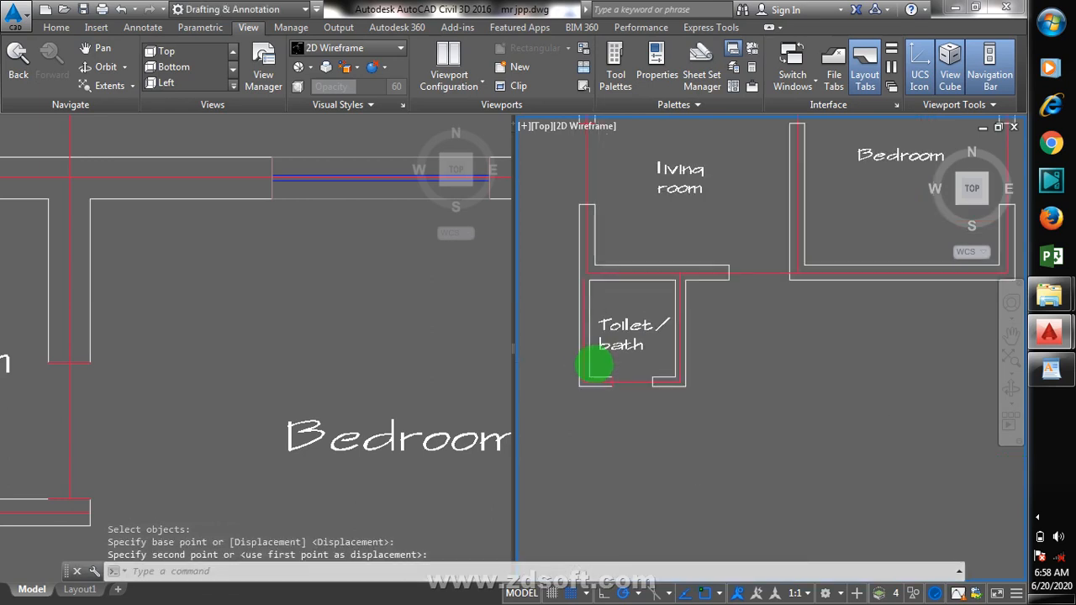
scroll(698, 367, down, 5)
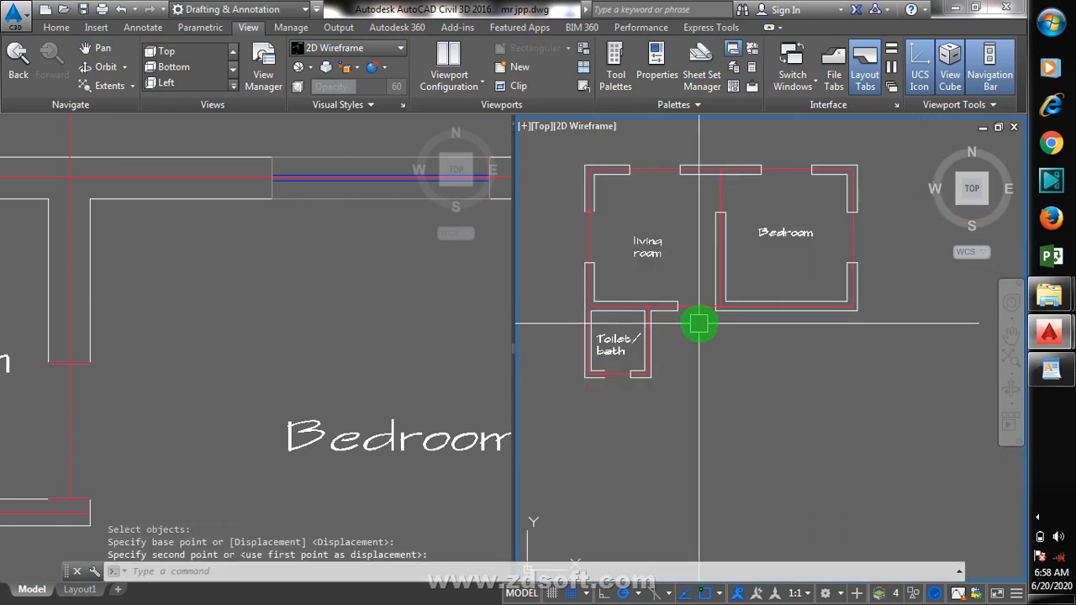
scroll(704, 329, up, 2)
- Add a vertical linear dimension along the loose window symbol beside the right-hand bedroom in the original plan
click(307, 291)
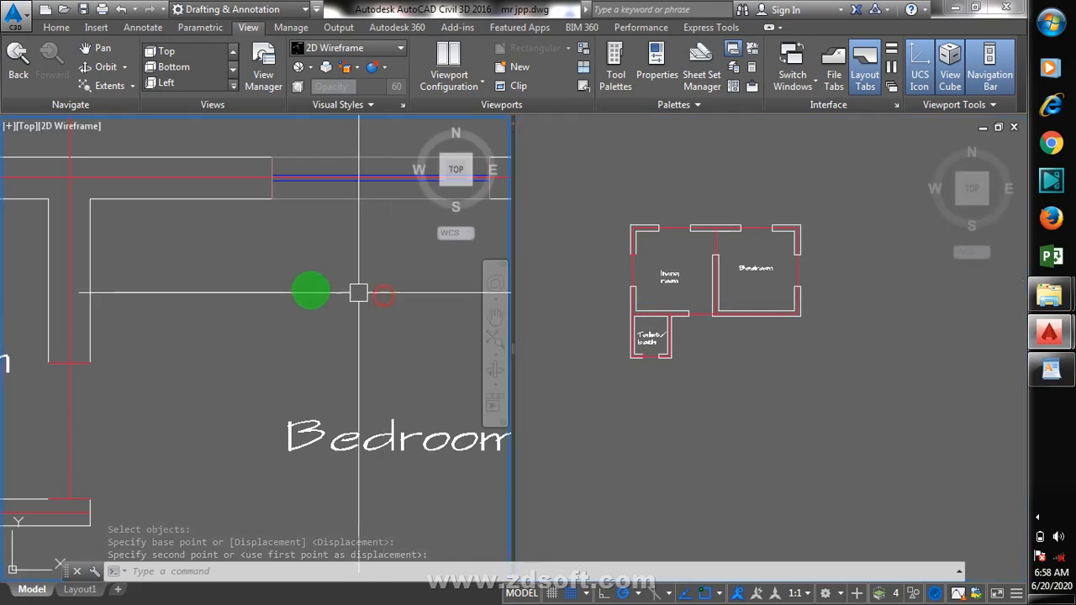
scroll(285, 278, down, 5)
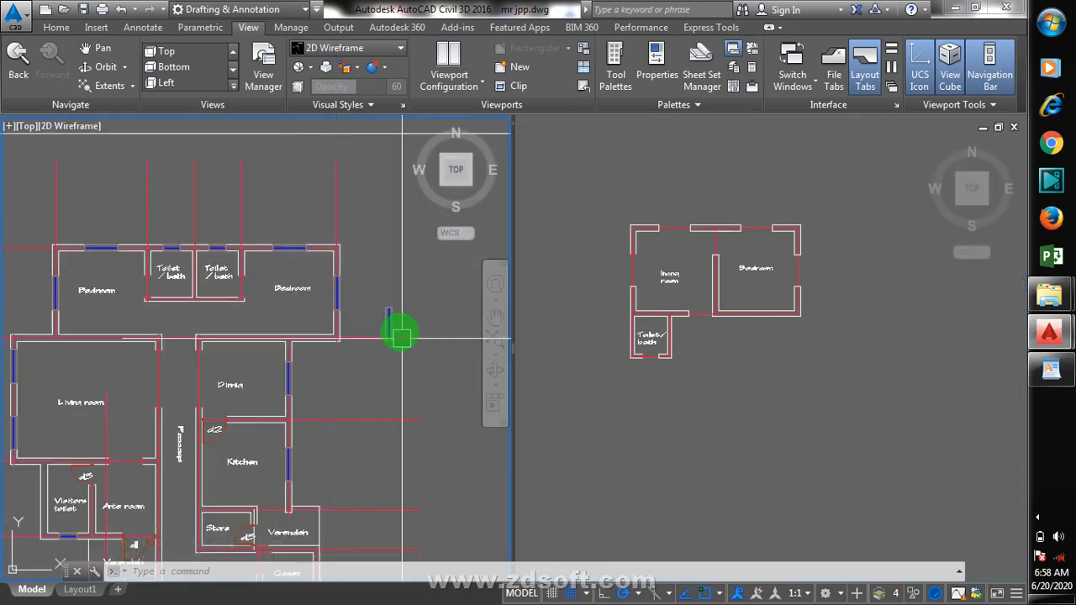
scroll(400, 332, up, 4)
text(d)
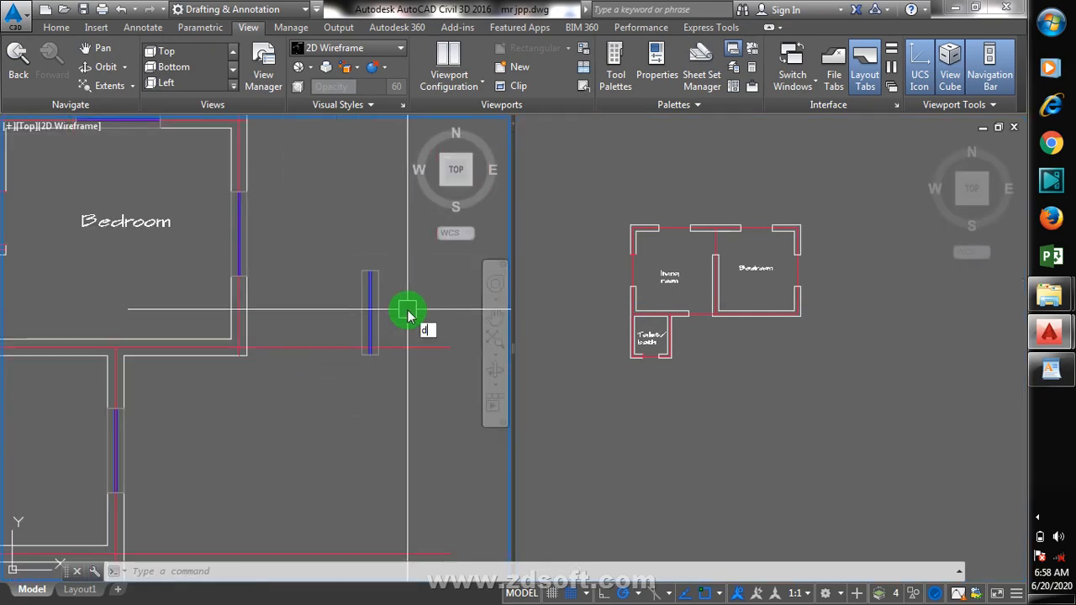
text(li)
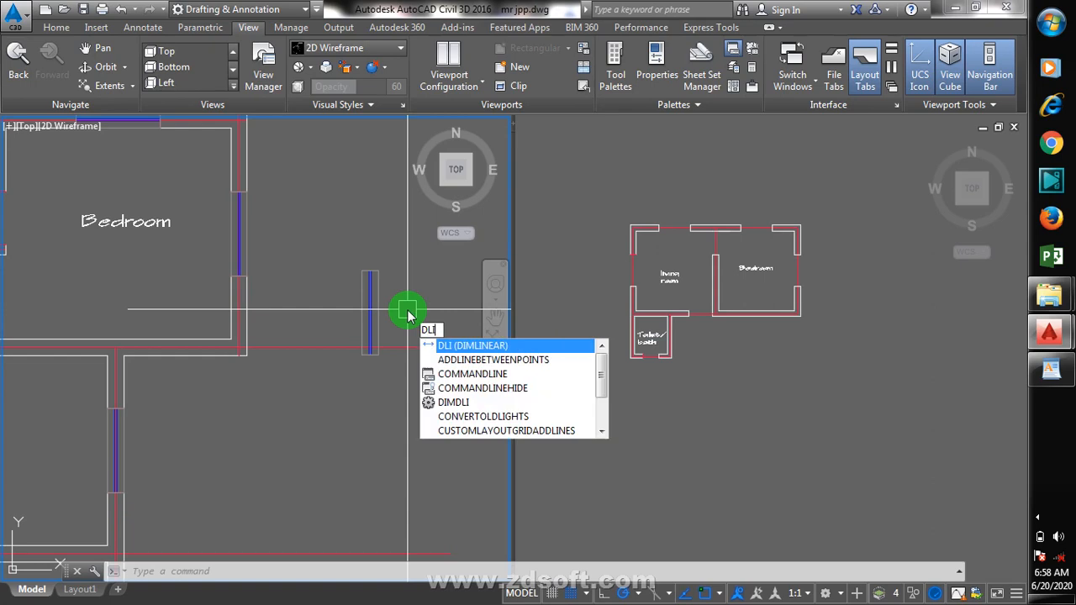
key(Return)
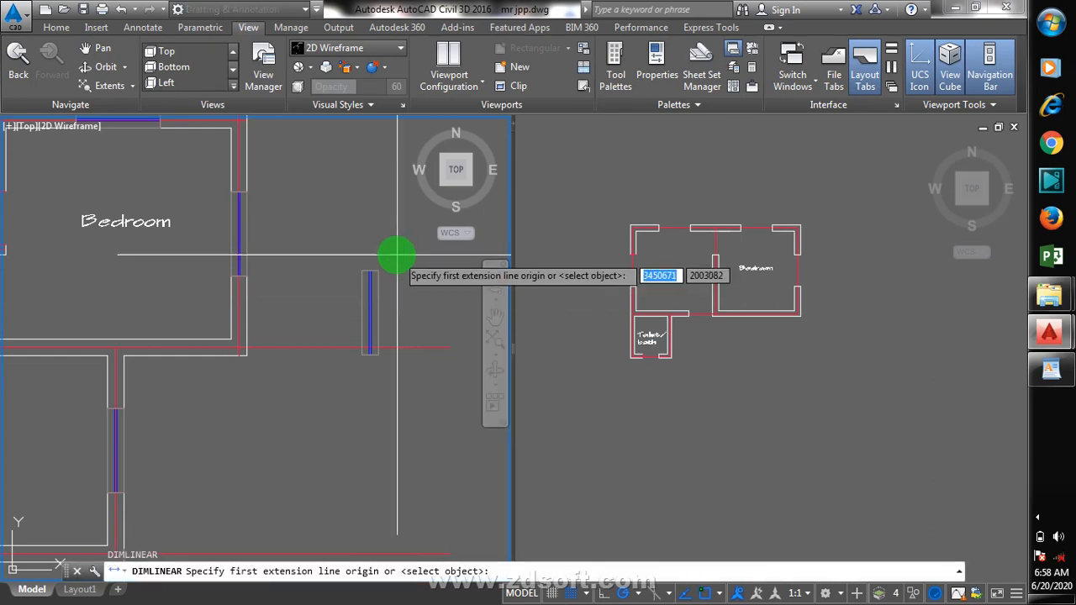
click(378, 269)
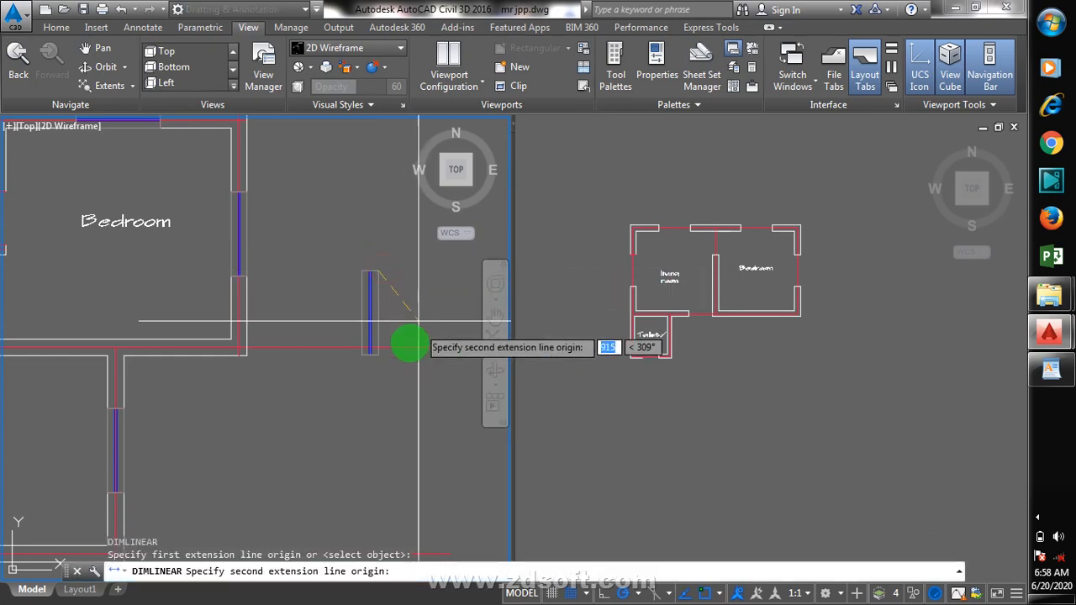
click(383, 355)
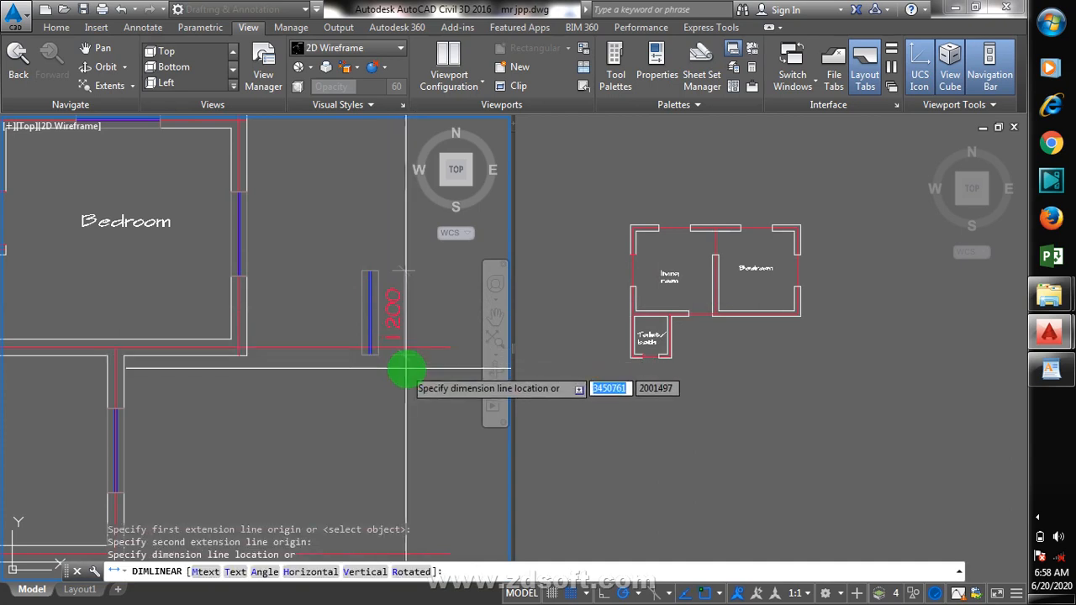
click(405, 367)
key(Escape)
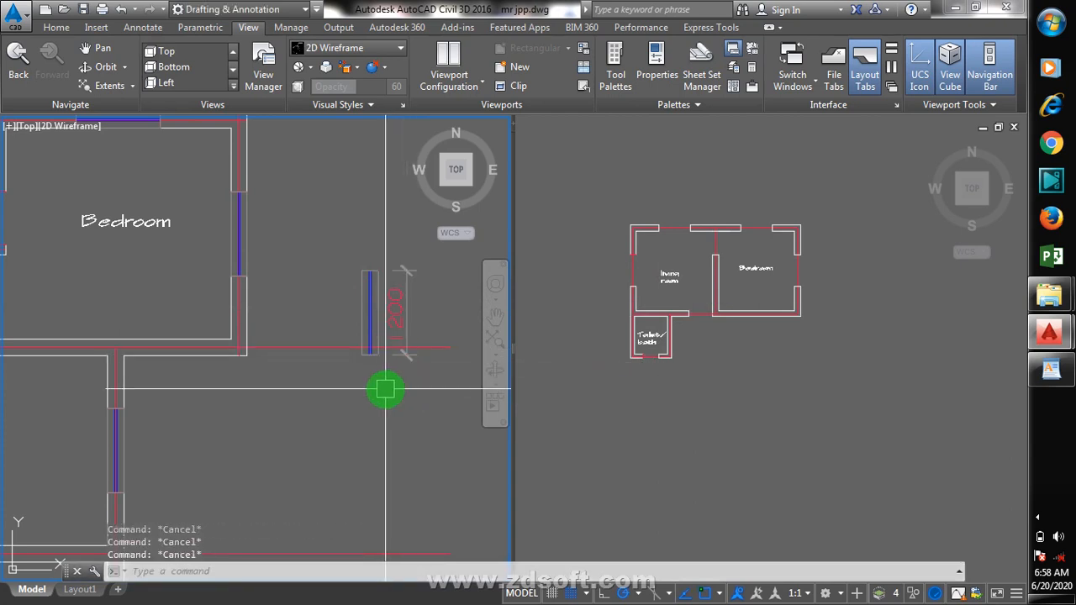
- Erase the linear dimension beside the loose window symbol
text(e)
key(Return)
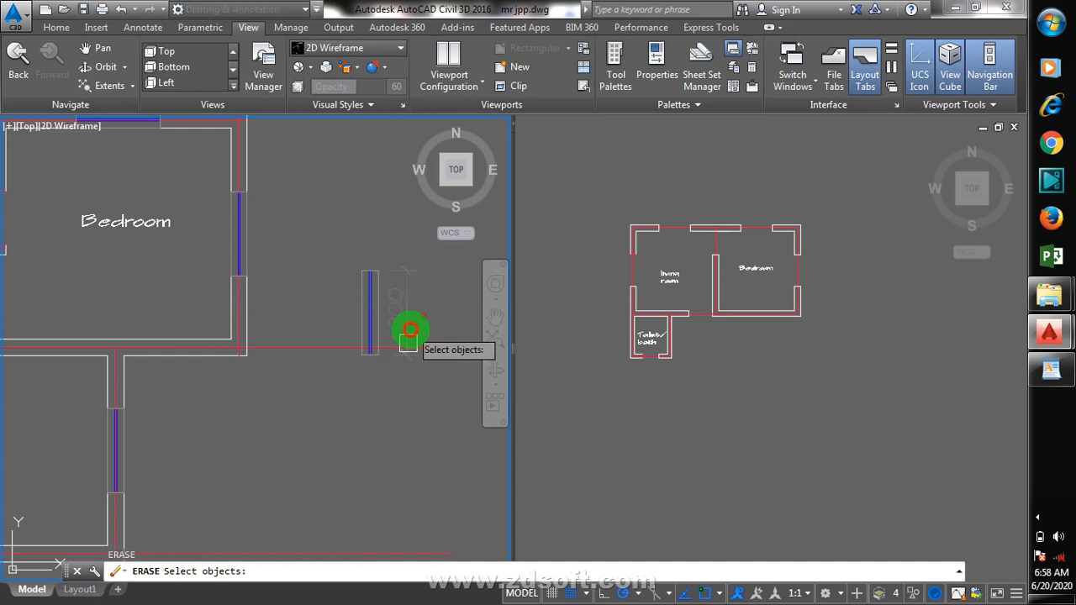
key(Return)
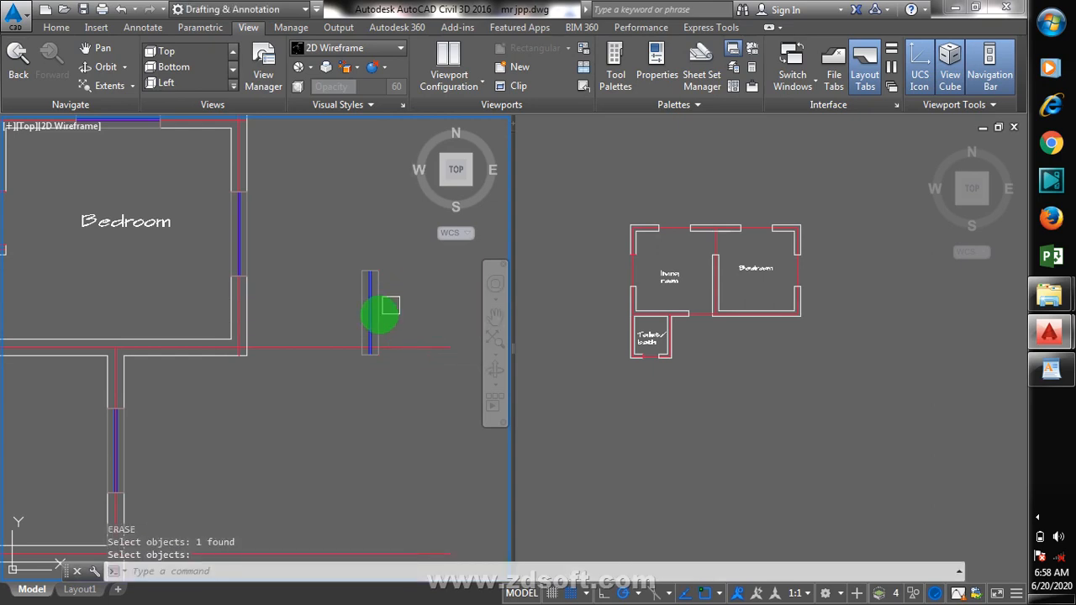
- Move the loose window symbol from beside the original plan to the empty space below the copied plan's bedroom
text(m)
key(Return)
click(318, 237)
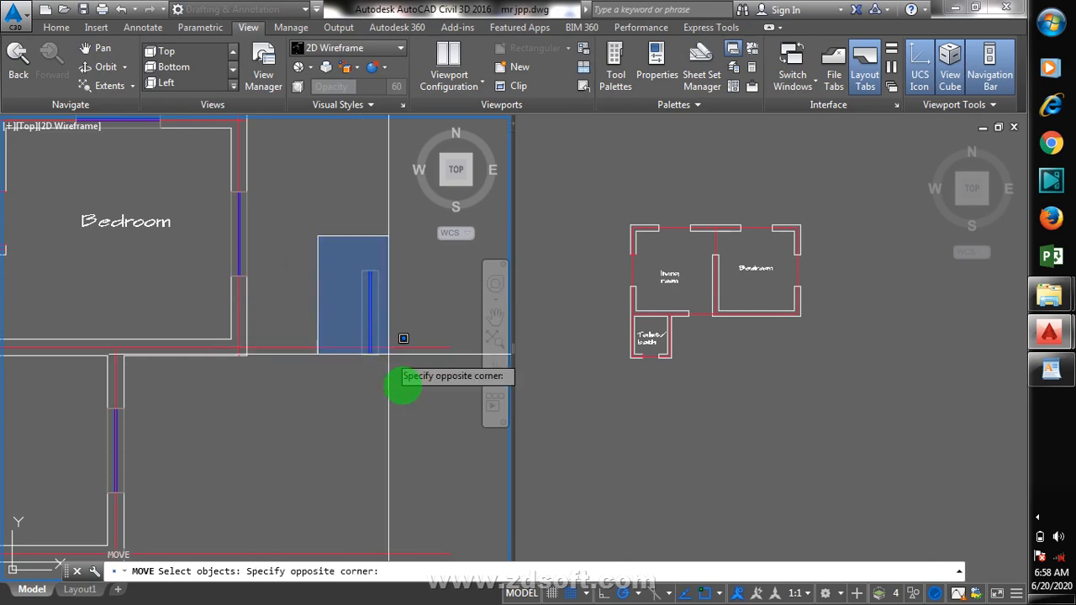
click(406, 405)
key(Return)
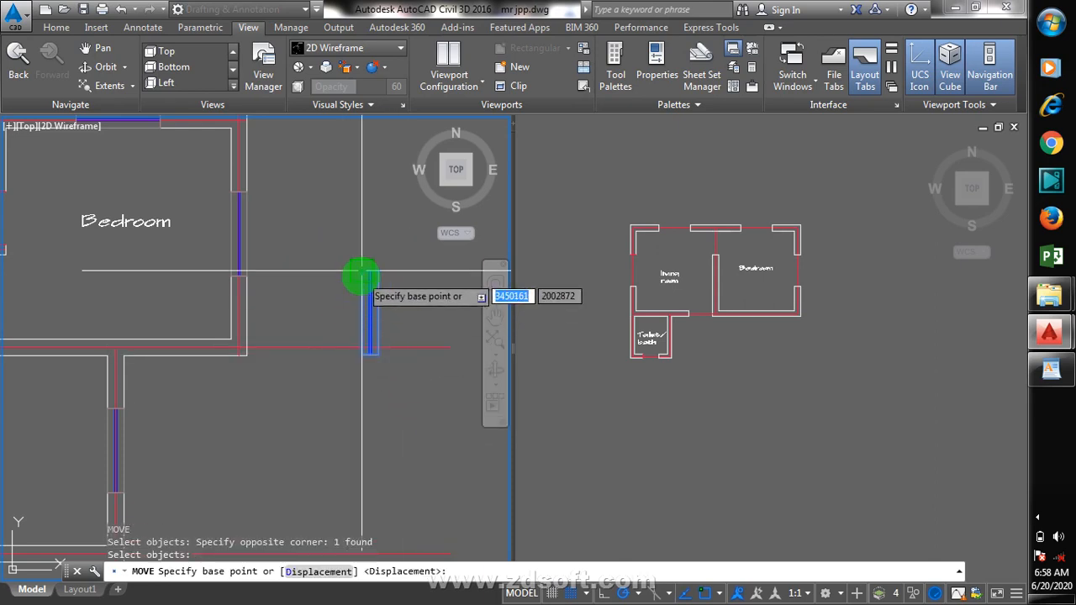
click(361, 270)
click(696, 378)
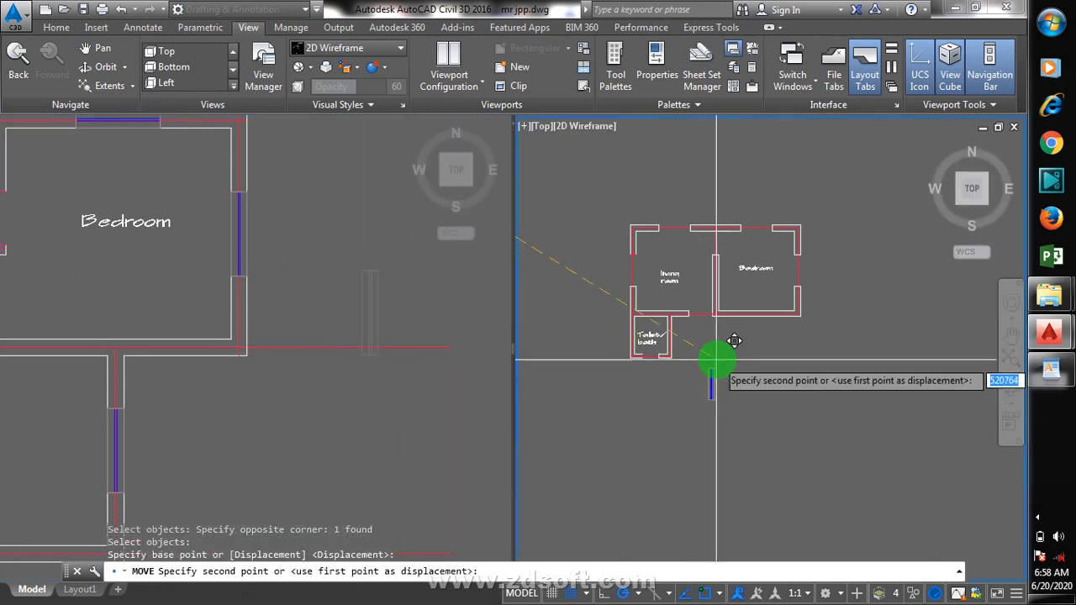
click(715, 360)
key(Escape)
click(379, 355)
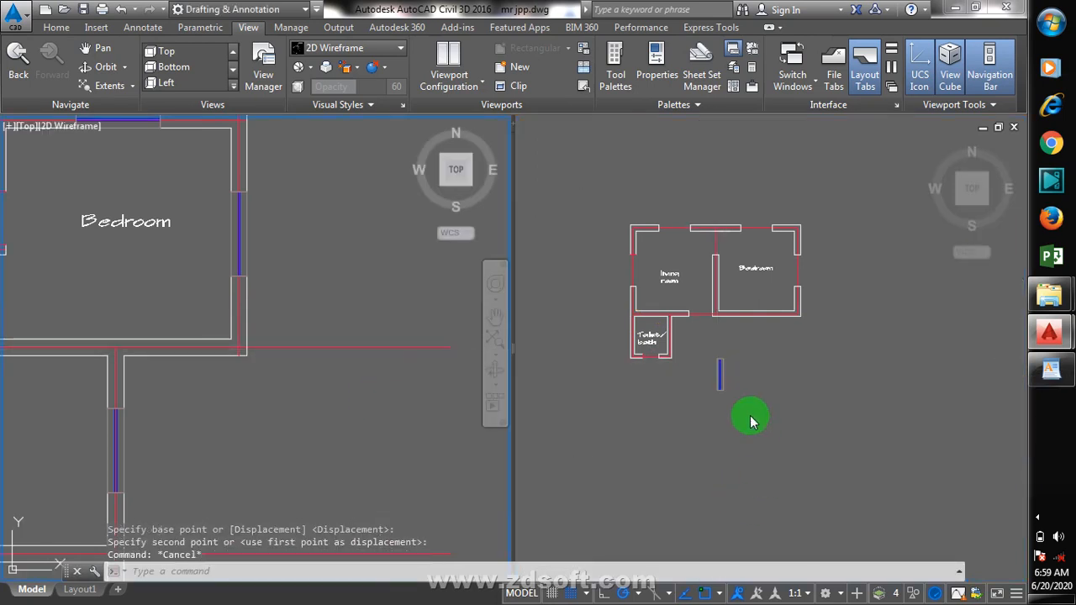
- Draw a horizontal line from the middle of the moved window symbol's right edge across to its left side
click(733, 378)
scroll(725, 356, up, 4)
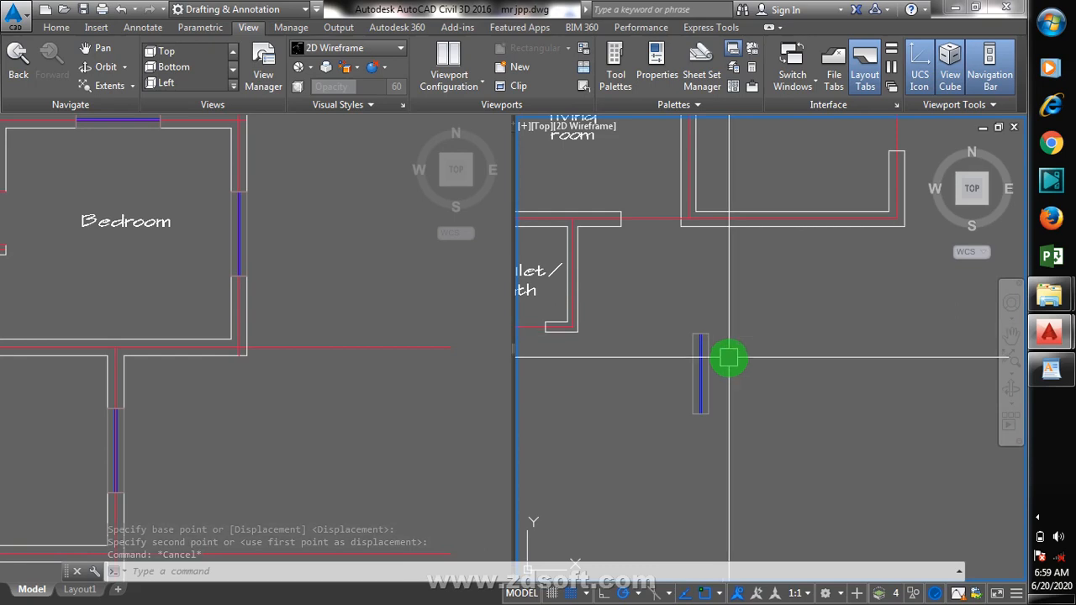
scroll(719, 428, up, 3)
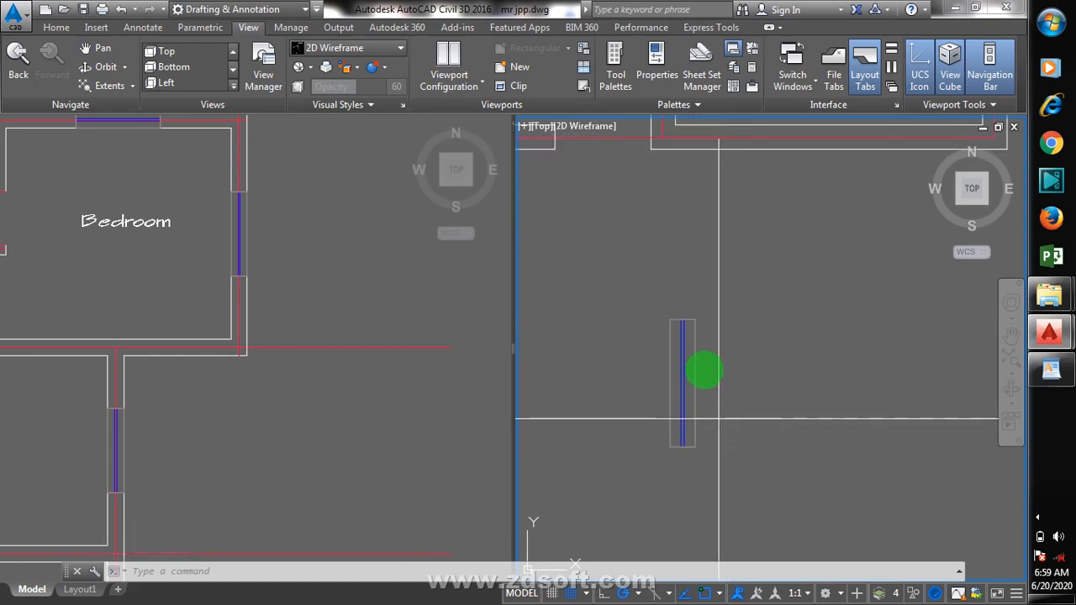
text(l)
key(Return)
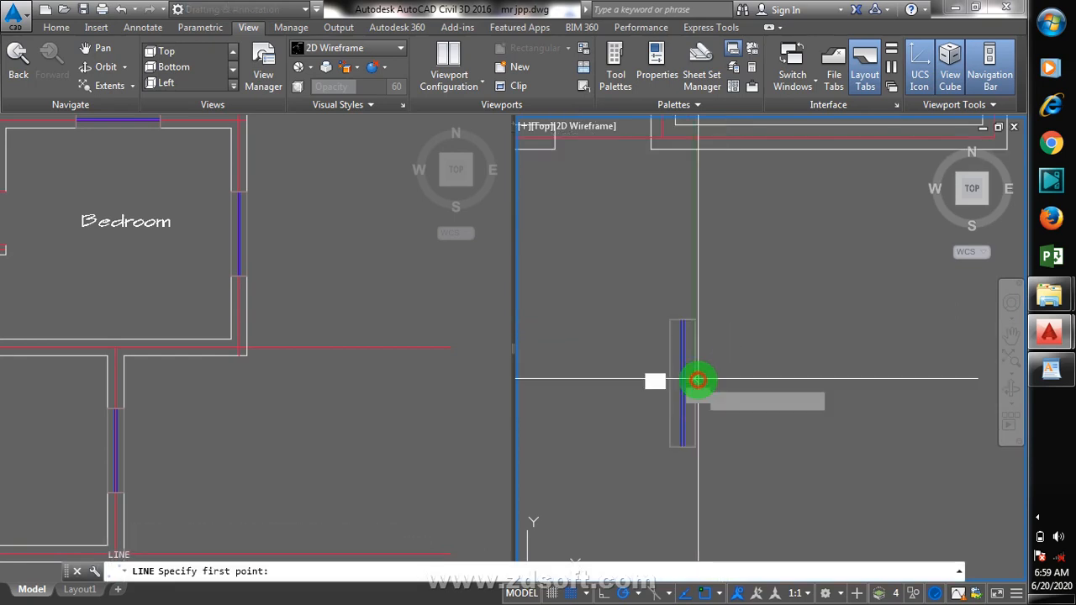
click(695, 383)
click(607, 387)
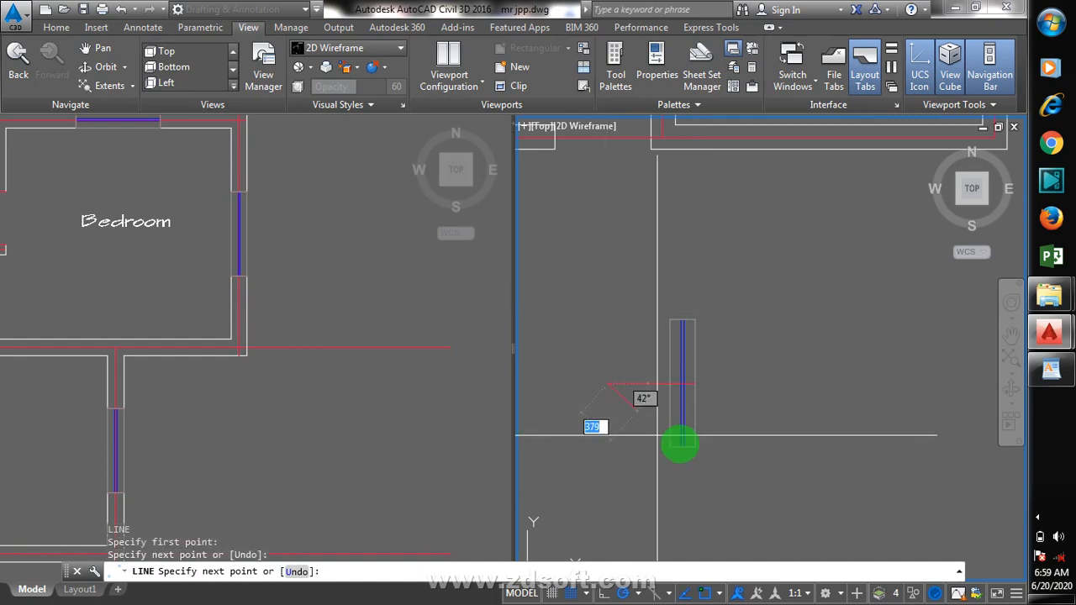
key(Escape)
- Erase the horizontal line crossing the window symbol
text(e)
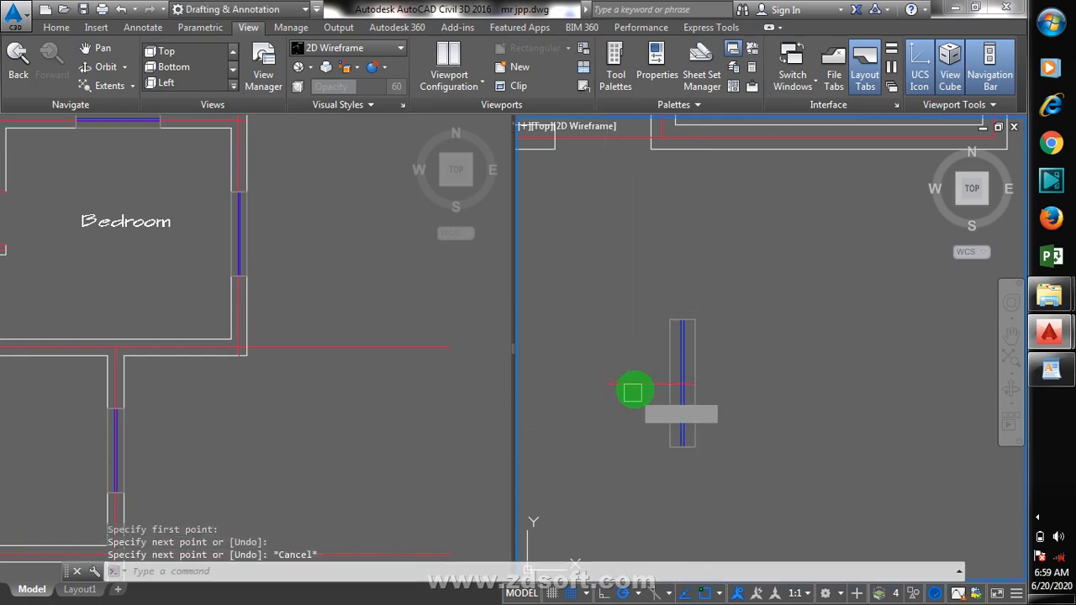
key(Return)
click(637, 385)
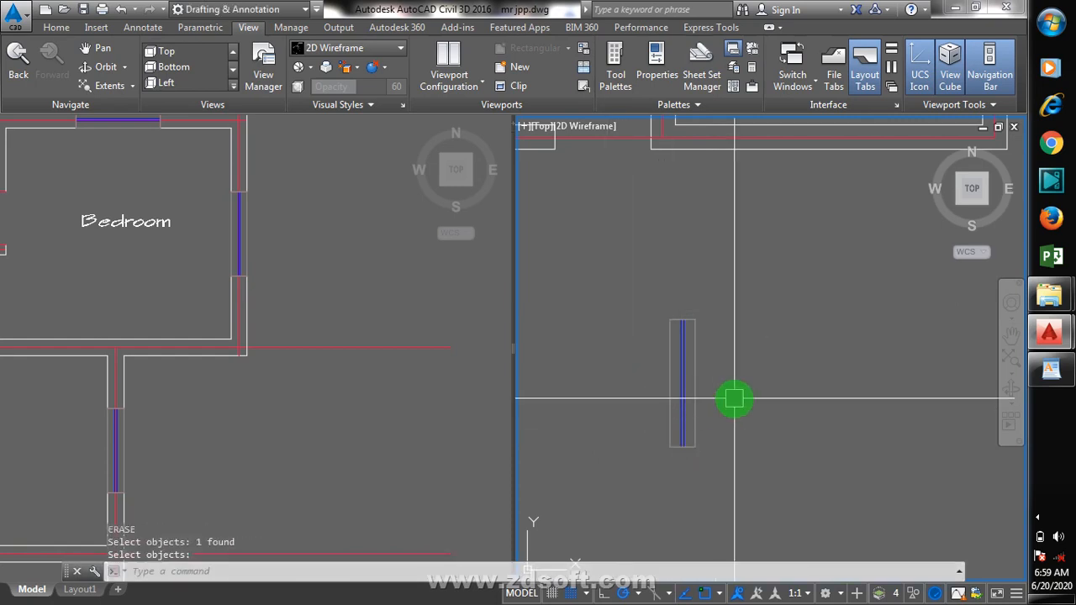
- Copy the loose window symbol from its upper-left corner into the opening in the bedroom's right wall
text(o)
key(Return)
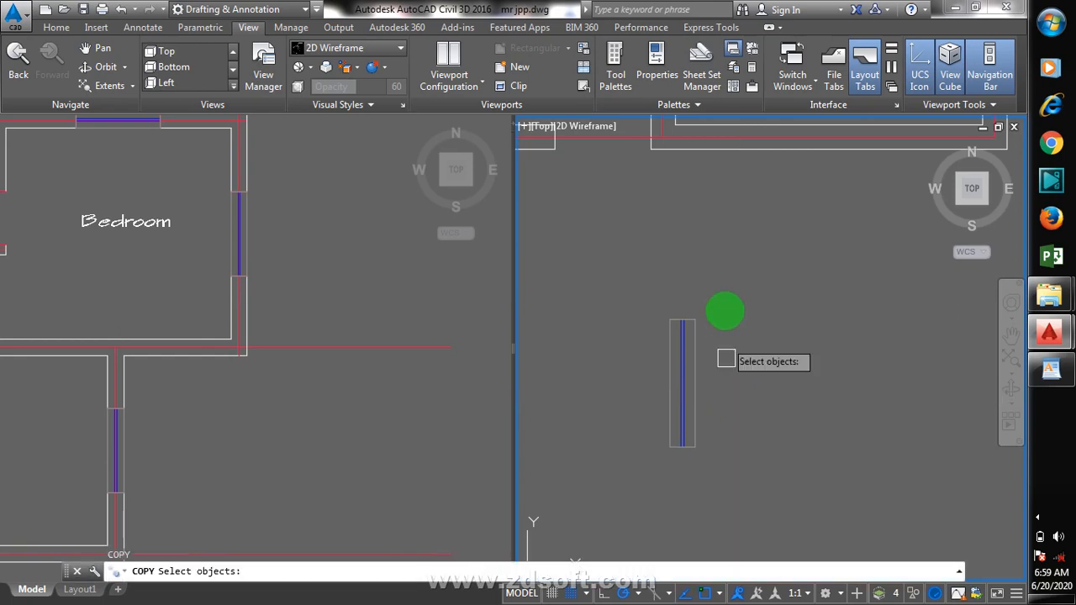
click(722, 294)
click(651, 450)
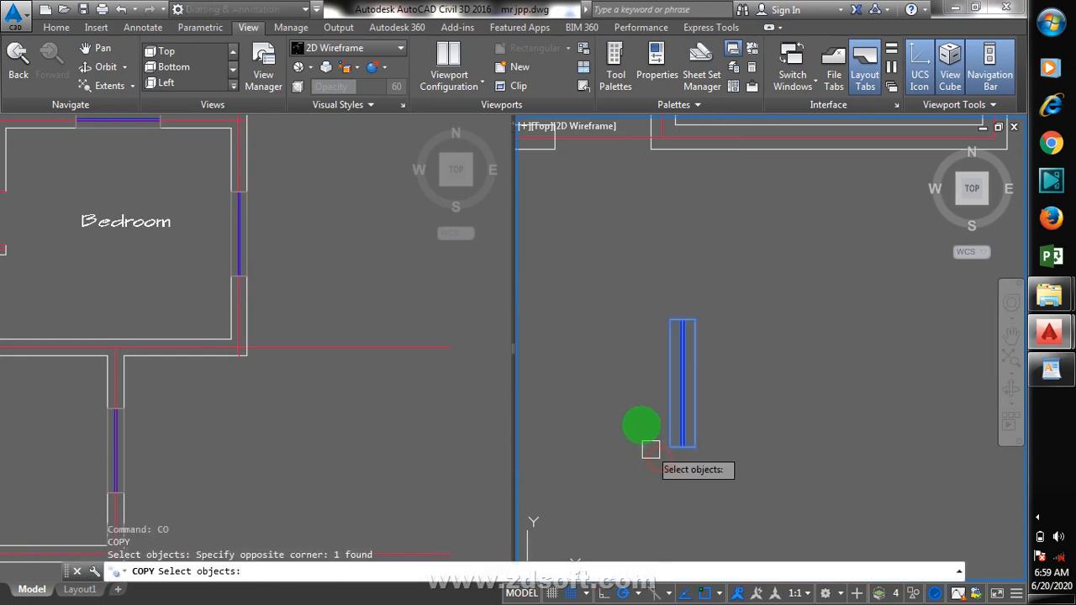
key(Return)
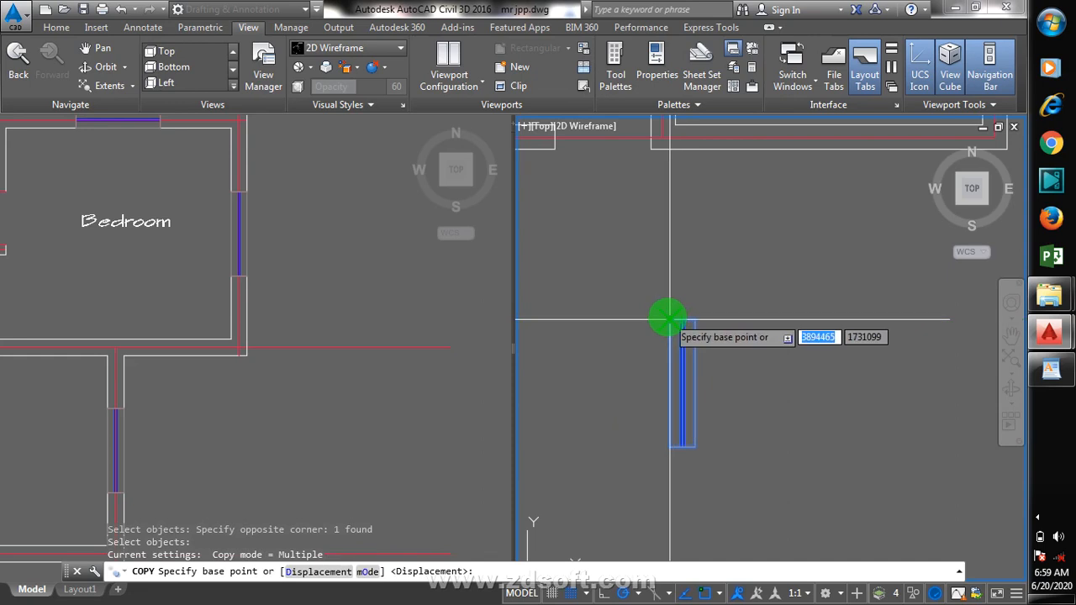
click(668, 318)
scroll(663, 434, down, 6)
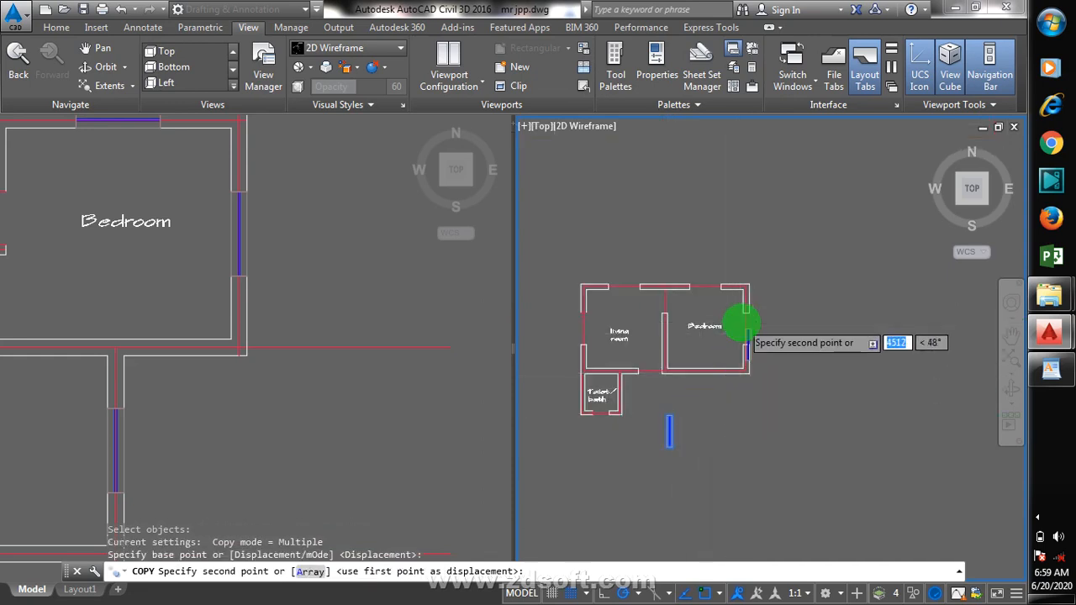
scroll(743, 323, up, 10)
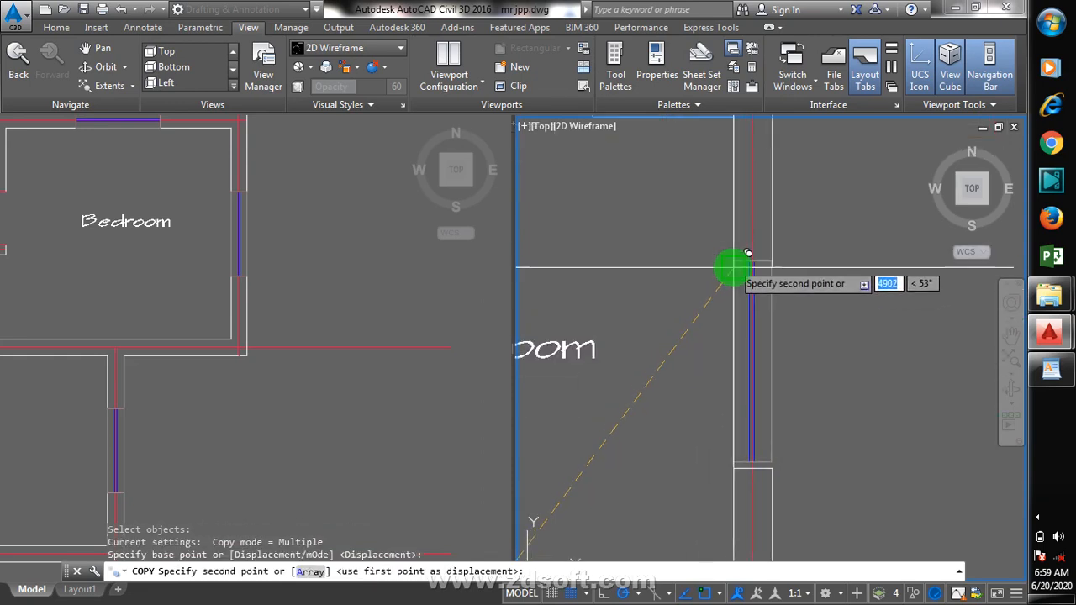
click(733, 267)
scroll(811, 349, down, 5)
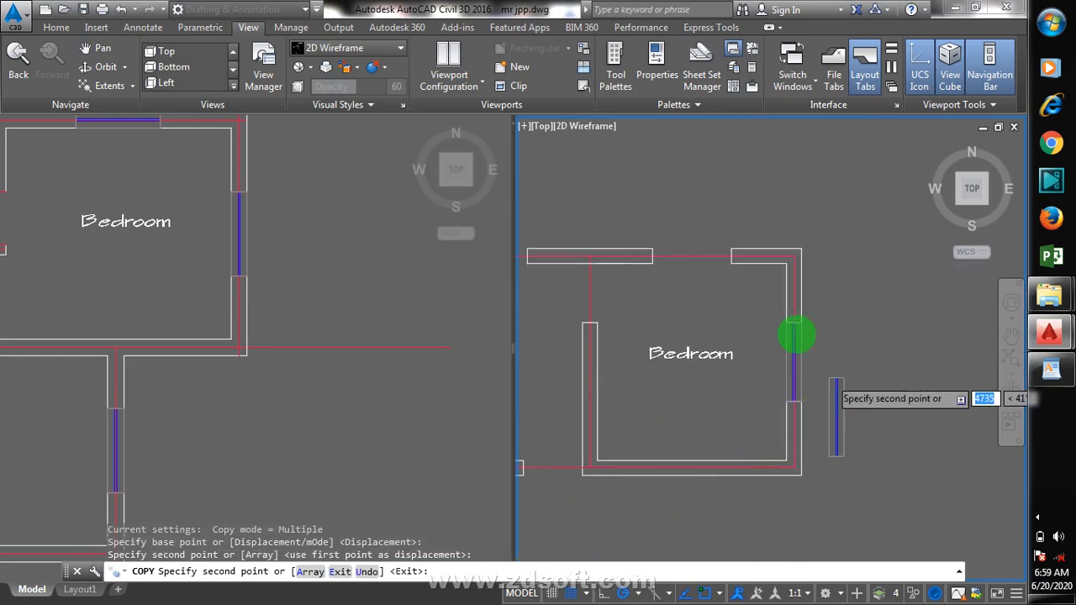
scroll(796, 335, down, 3)
scroll(530, 342, up, 4)
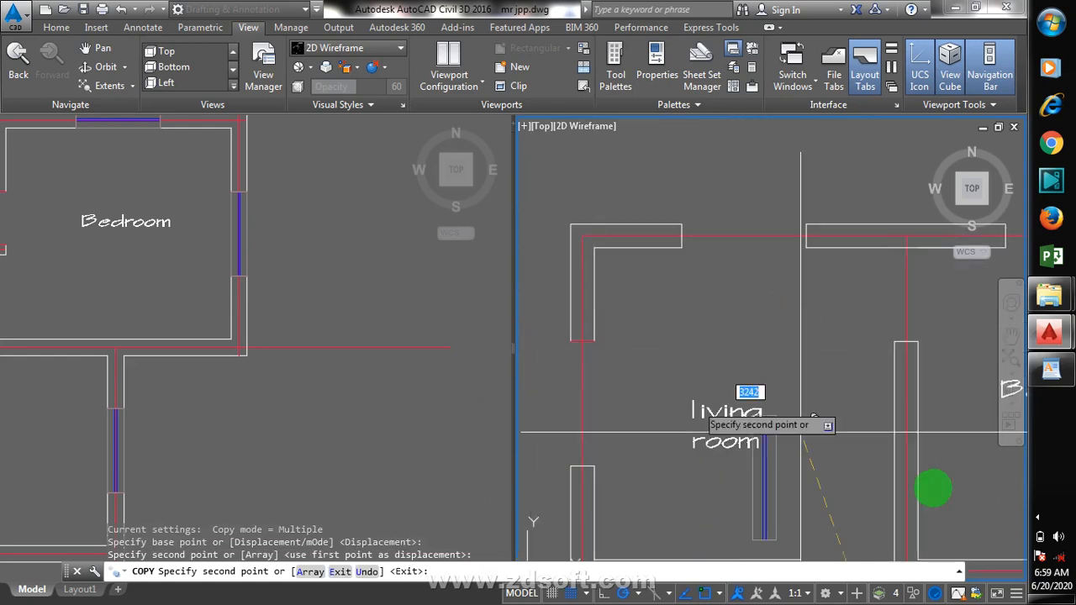
click(1041, 521)
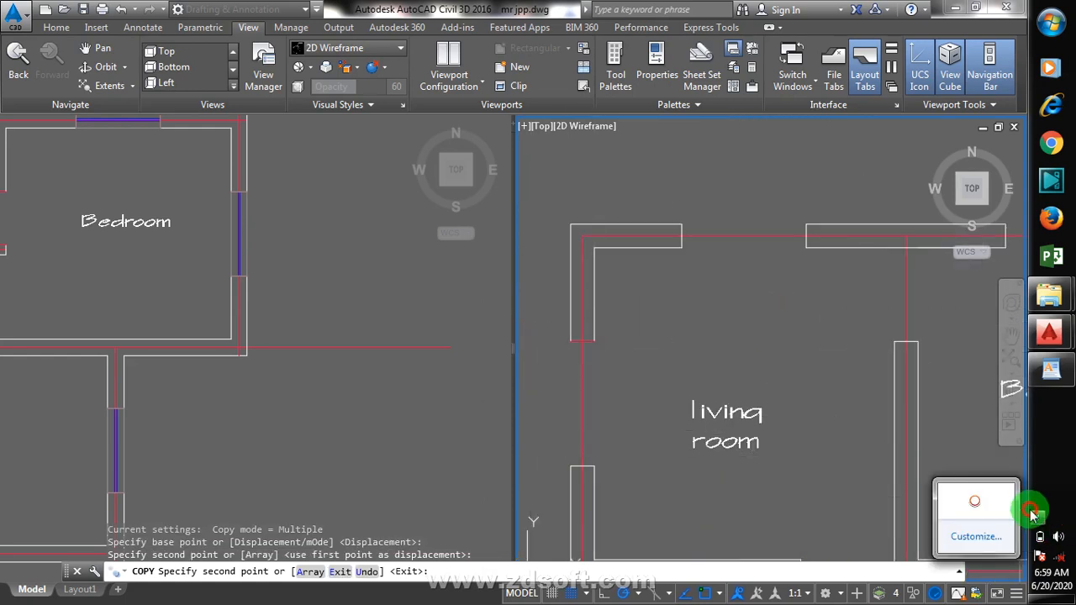
right_click(980, 505)
click(921, 429)
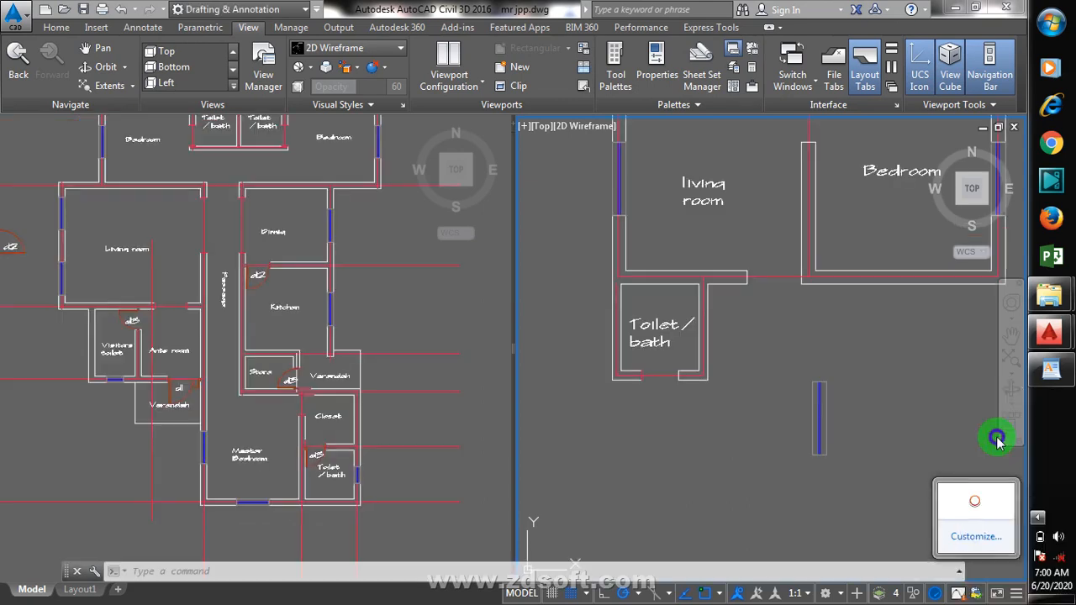
scroll(832, 412, down, 4)
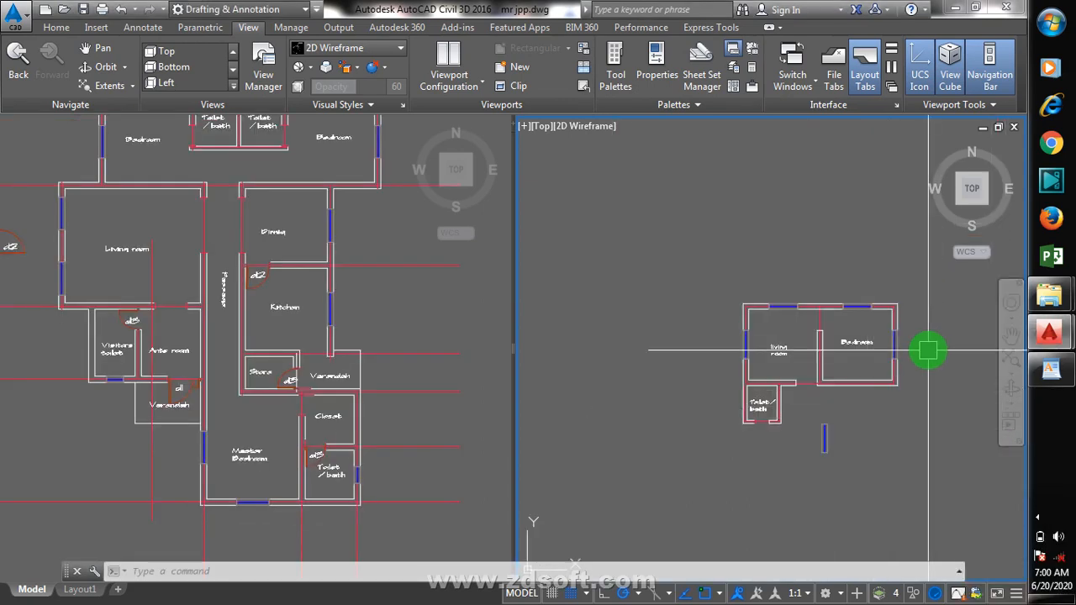
scroll(908, 361, up, 2)
scroll(652, 476, up, 2)
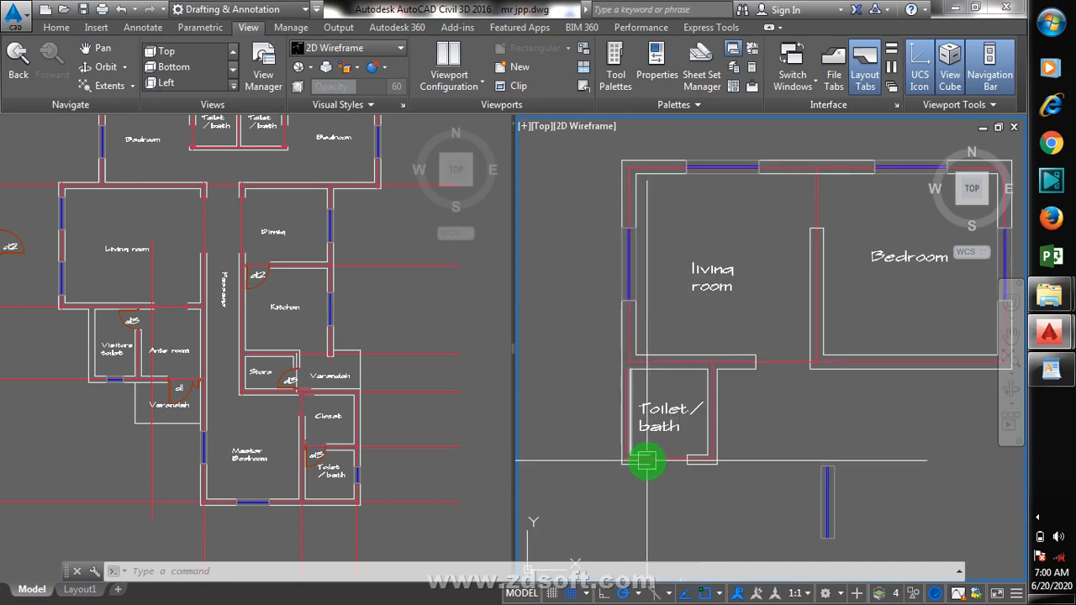
click(871, 494)
click(865, 476)
- Move the loose window symbol a short distance upward in the empty space below the copied plan
scroll(846, 480, down, 1)
scroll(841, 497, up, 3)
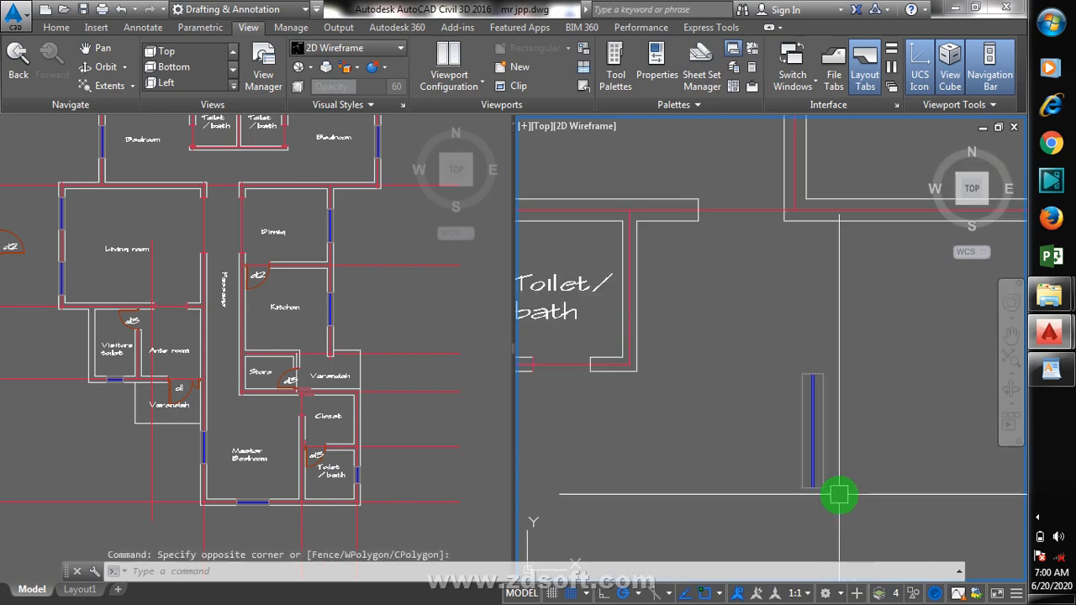
scroll(819, 424, up, 1)
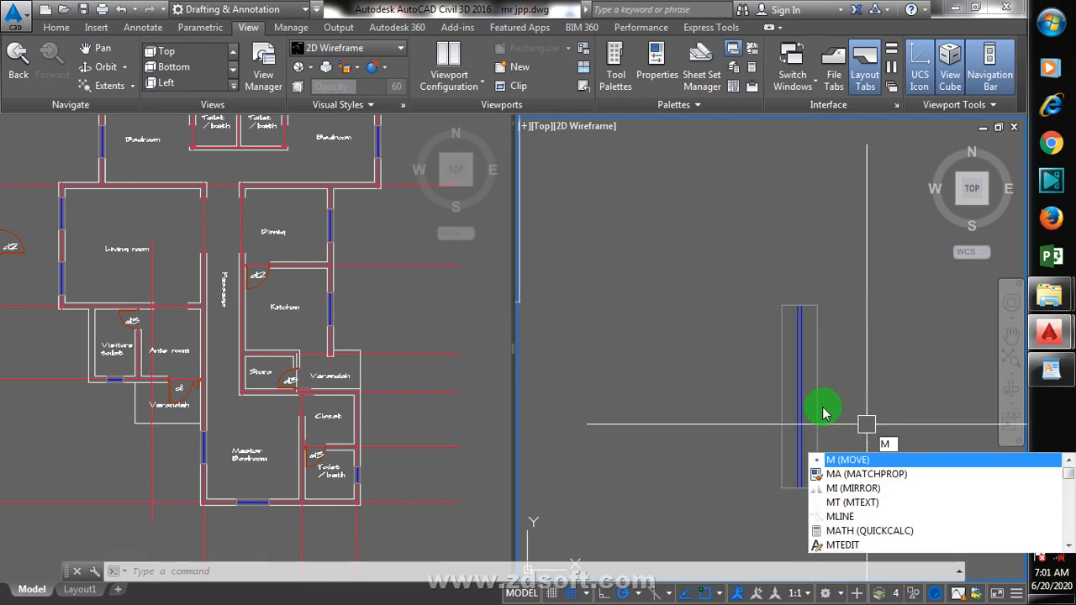
key(Return)
click(795, 391)
key(Return)
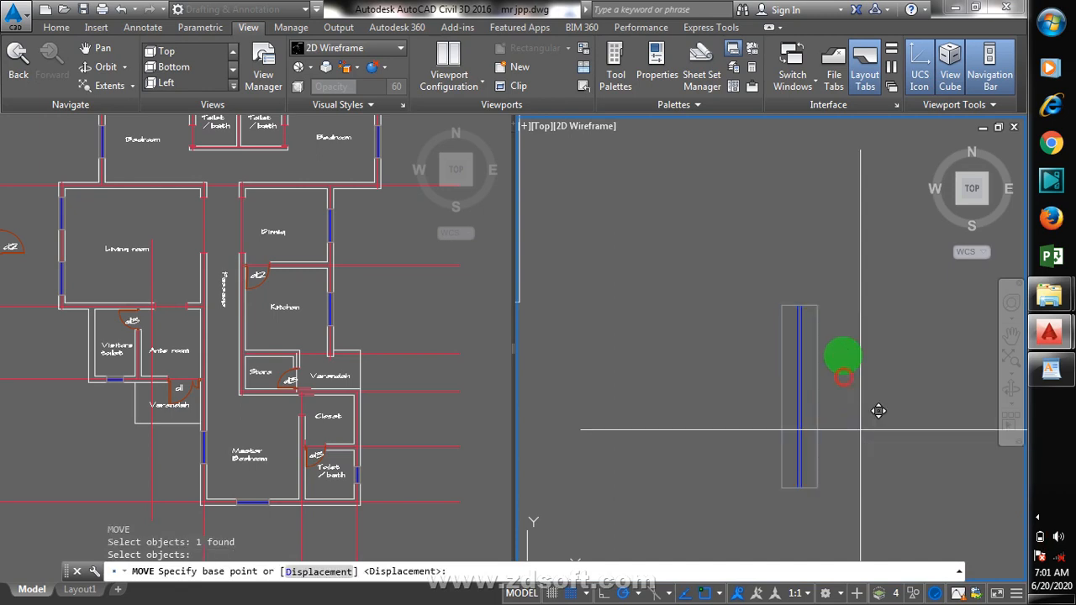
click(860, 425)
click(846, 321)
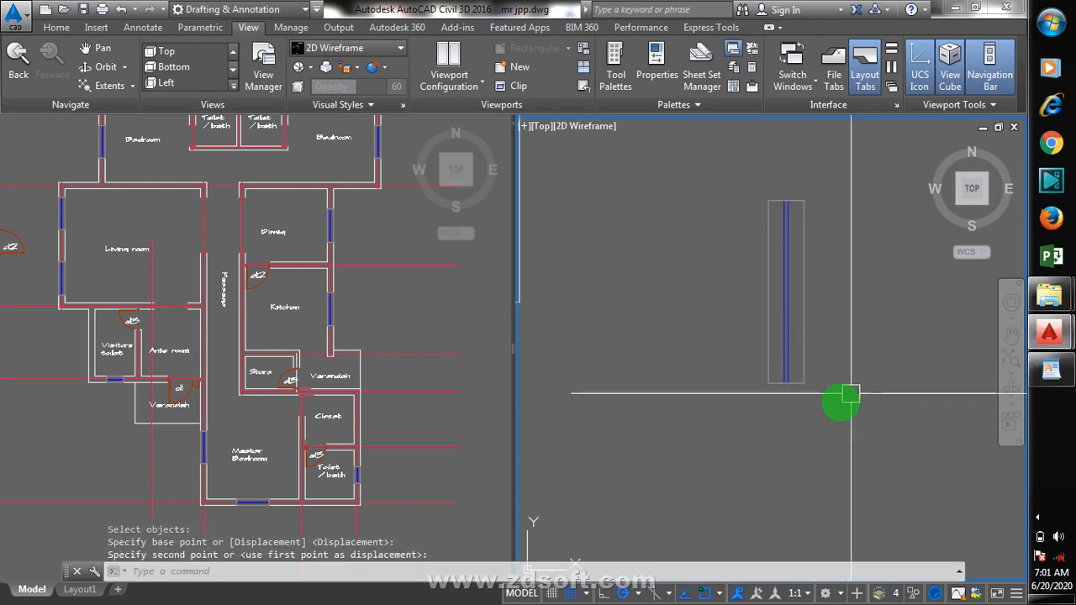
- Explode the loose window symbol into separate objects
text(x)
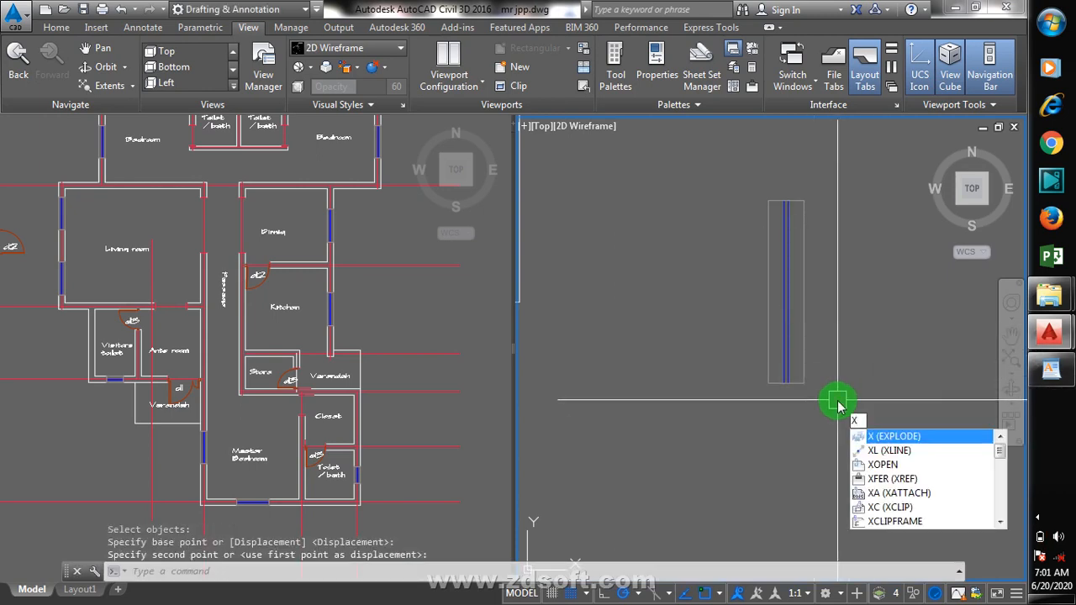
key(Return)
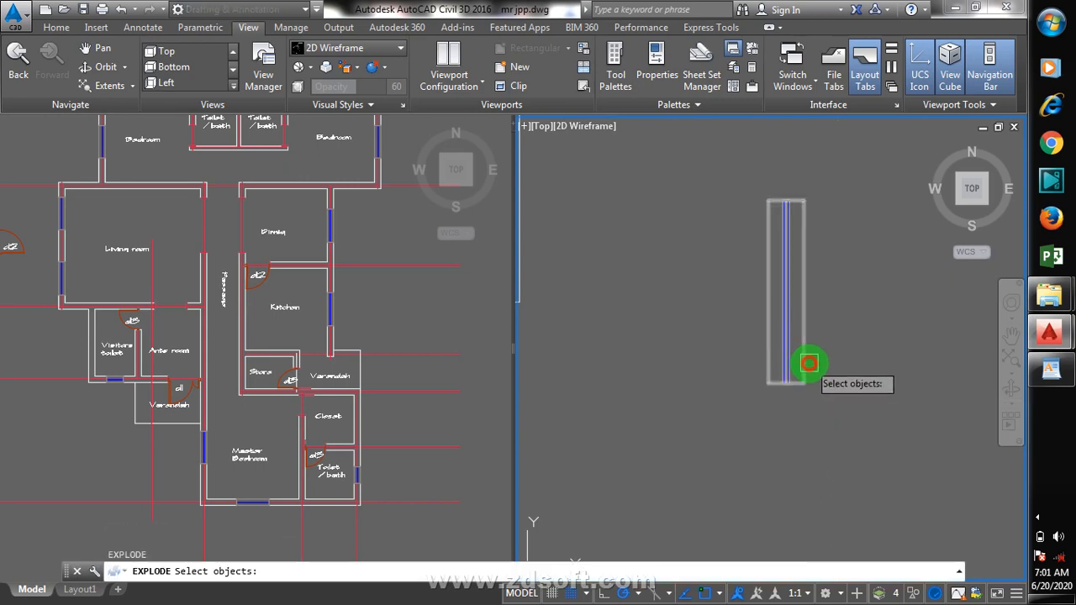
click(803, 365)
key(Return)
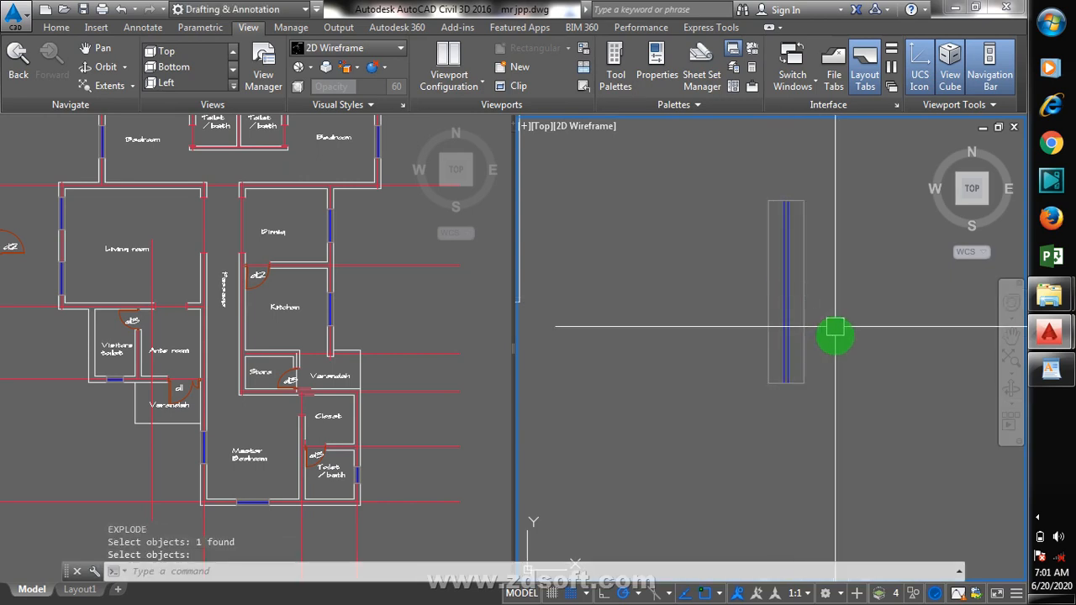
- Draw a horizontal line from the middle of the window symbol's left edge to beyond its right edge
text(l)
key(Return)
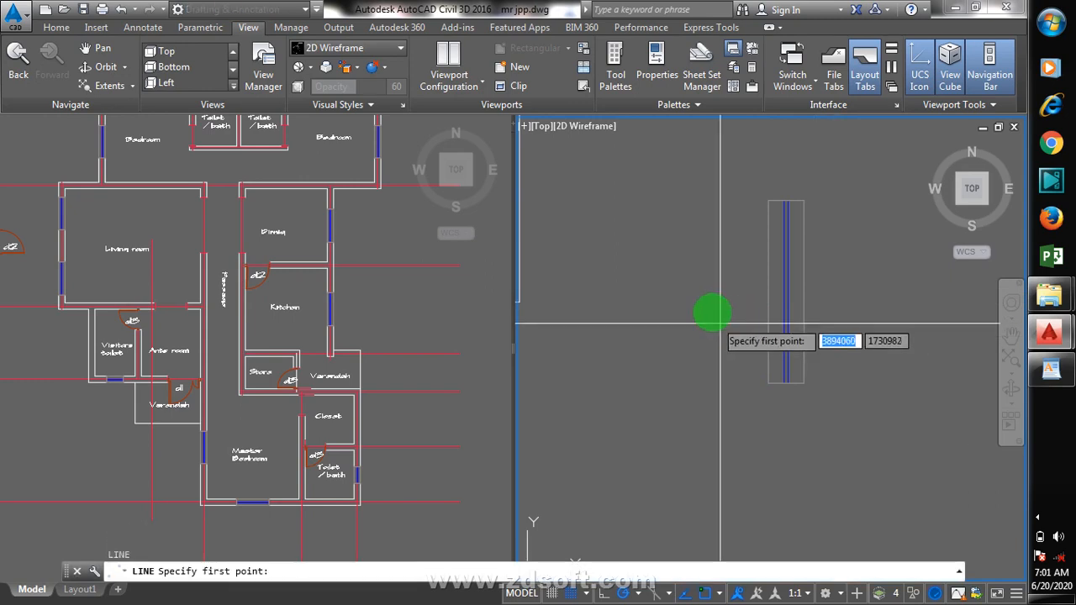
click(768, 294)
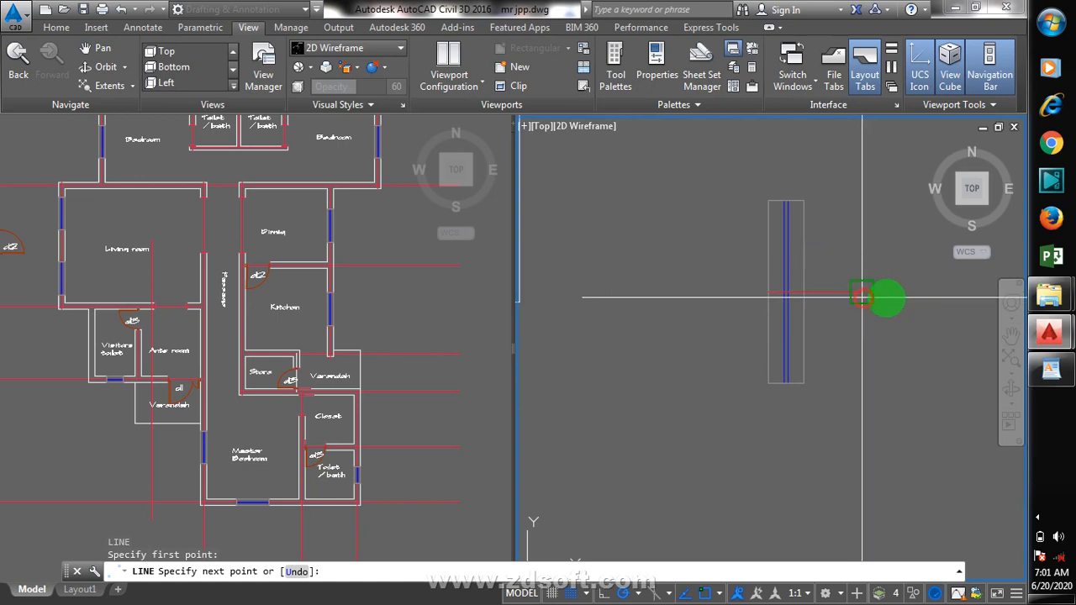
click(859, 294)
key(Escape)
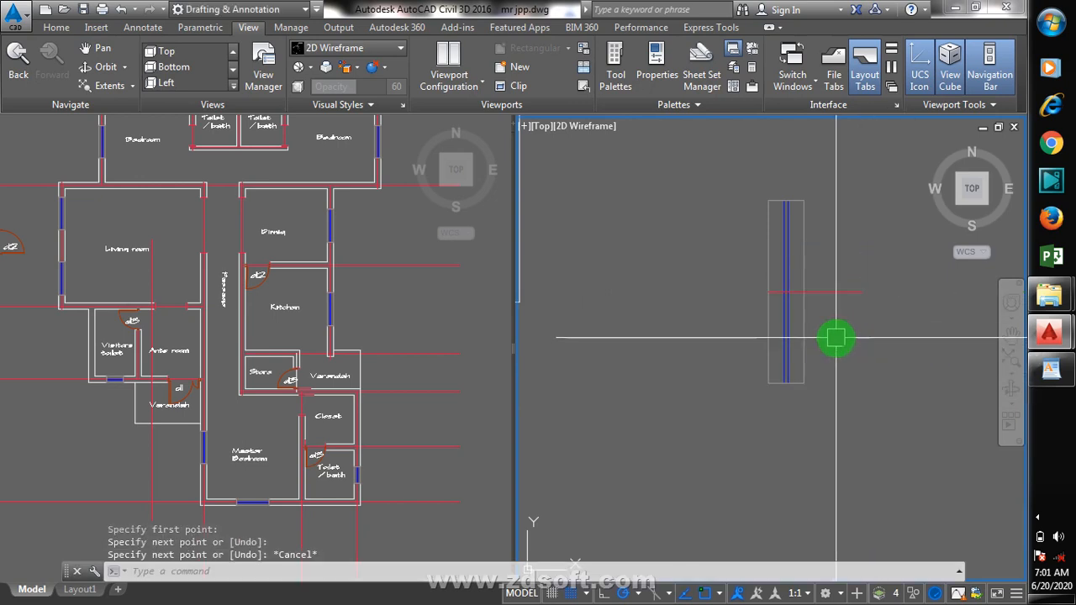
- Offset the horizontal line across the window symbol by 300 both upward and downward
text(o)
key(Return)
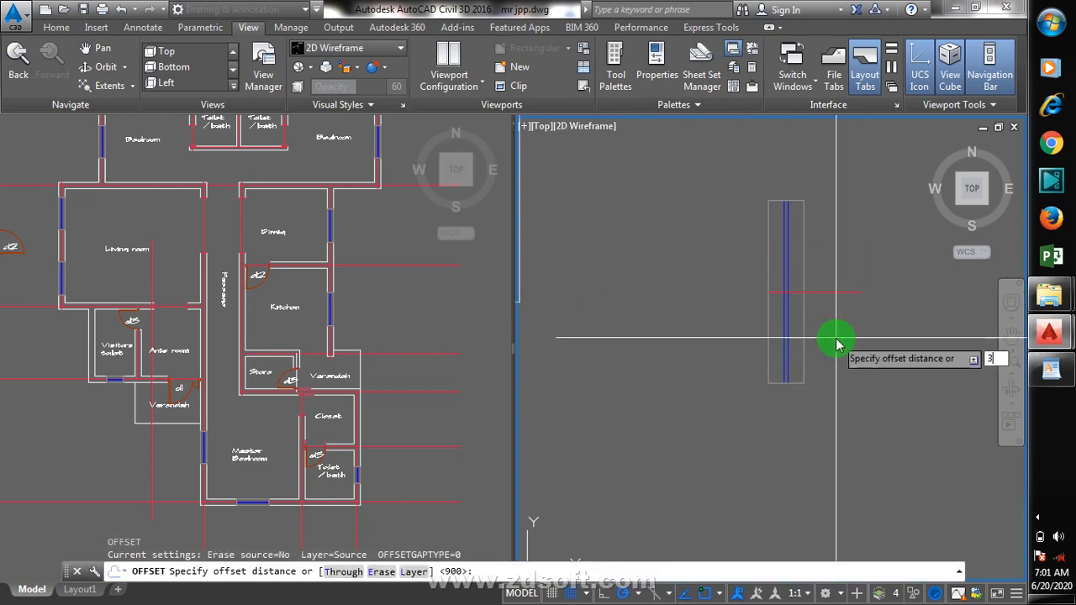
text(300)
key(Return)
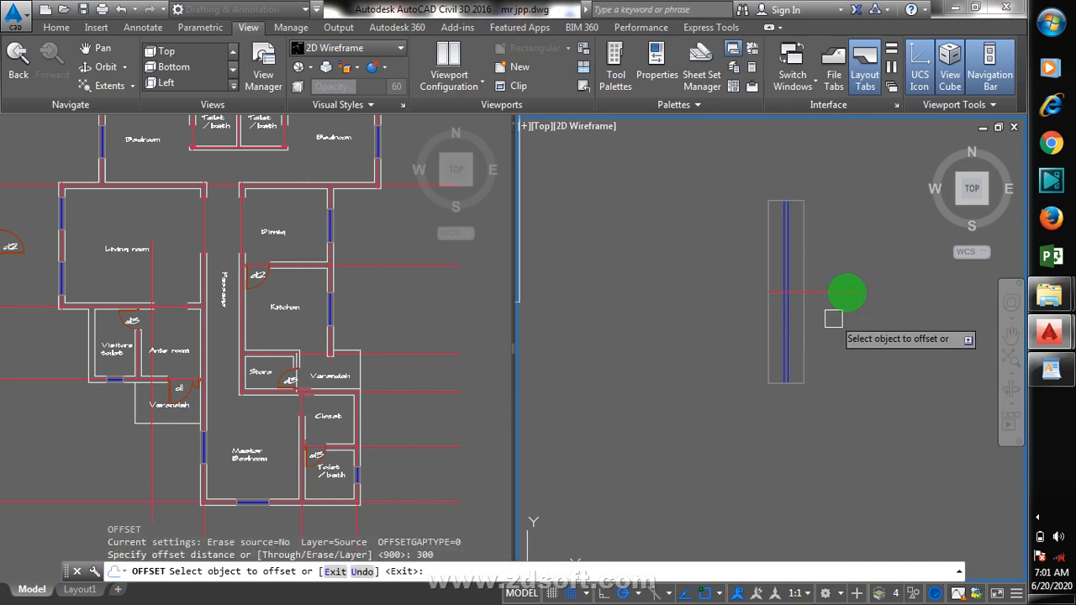
click(846, 293)
click(846, 193)
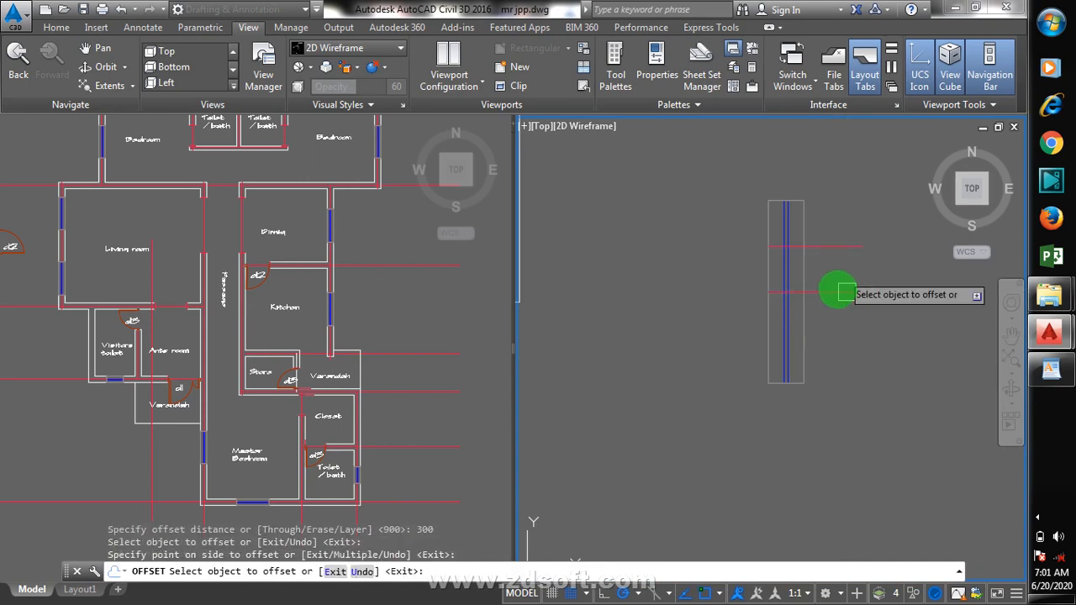
click(830, 292)
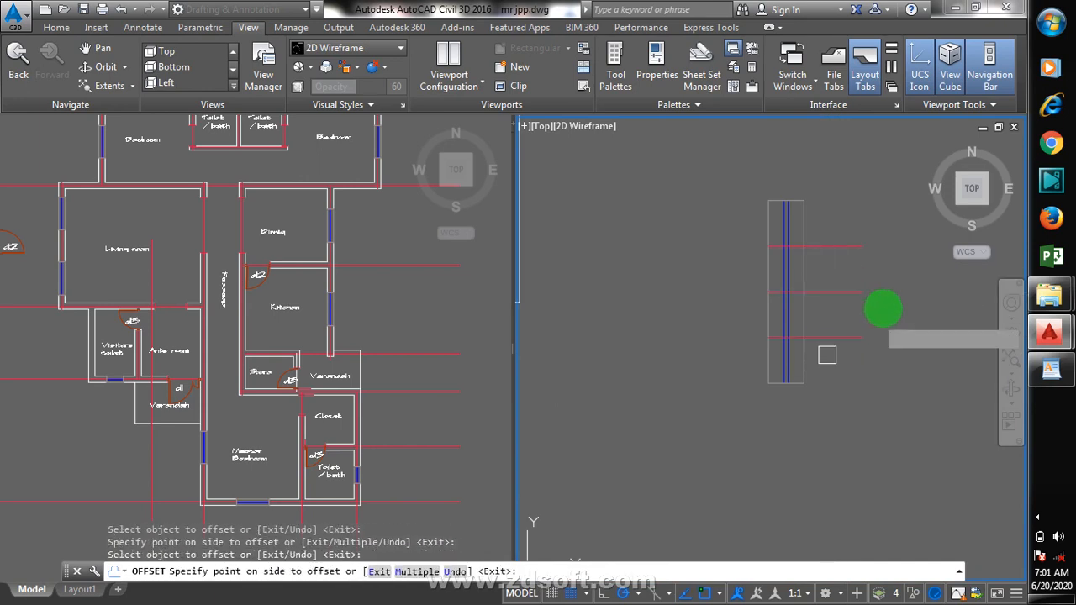
click(874, 315)
key(Escape)
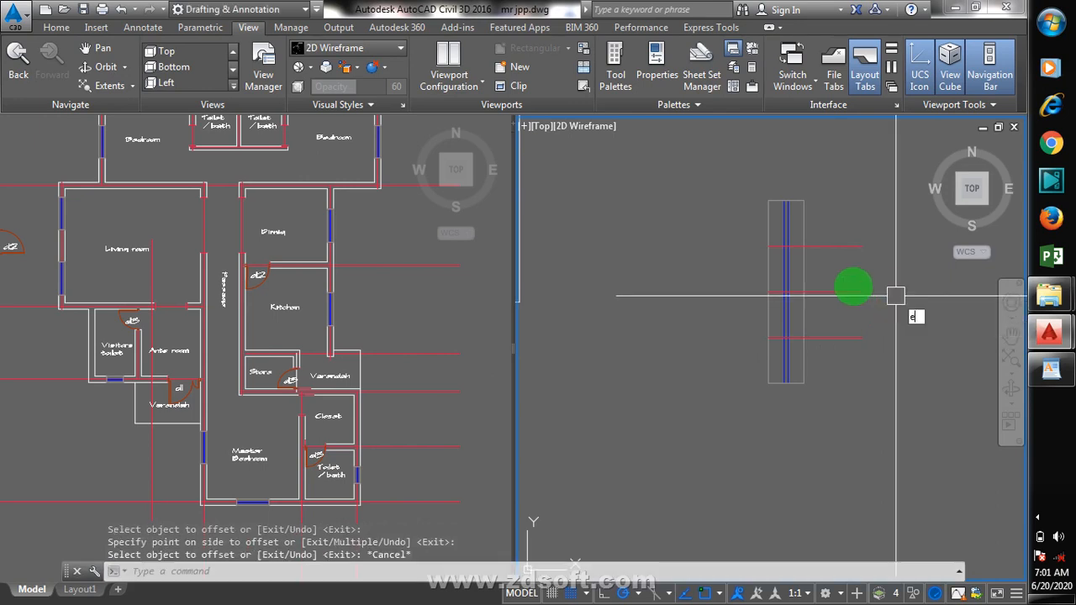
- Erase the middle horizontal line between the two offset lines on the window symbol
key(Return)
click(849, 292)
key(Return)
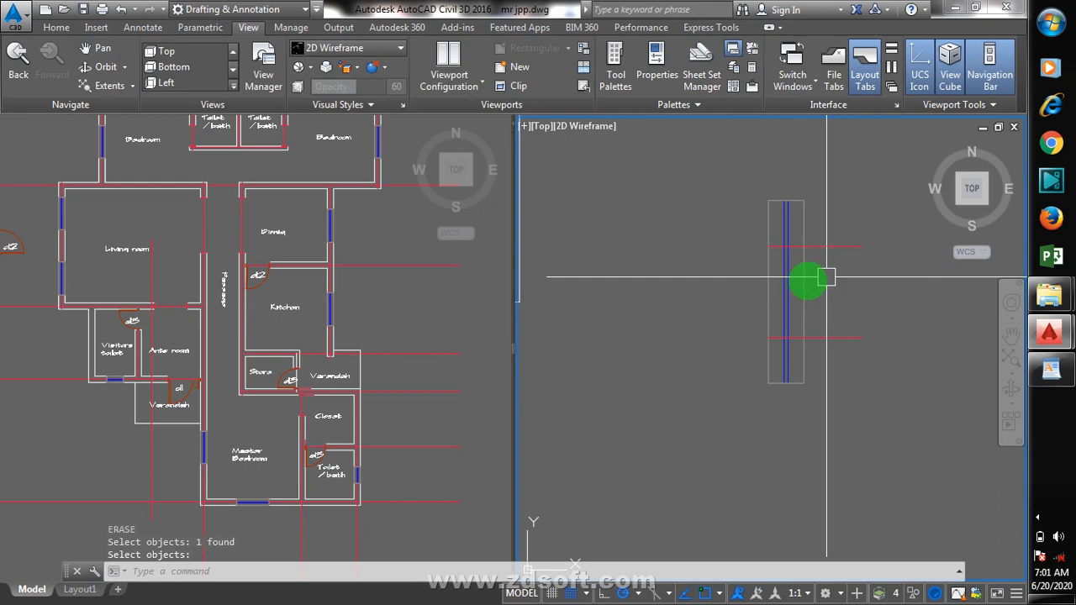
- Fillet the upper offset line with the window symbol's left and right edges to form square corners
text(f)
key(Return)
click(769, 279)
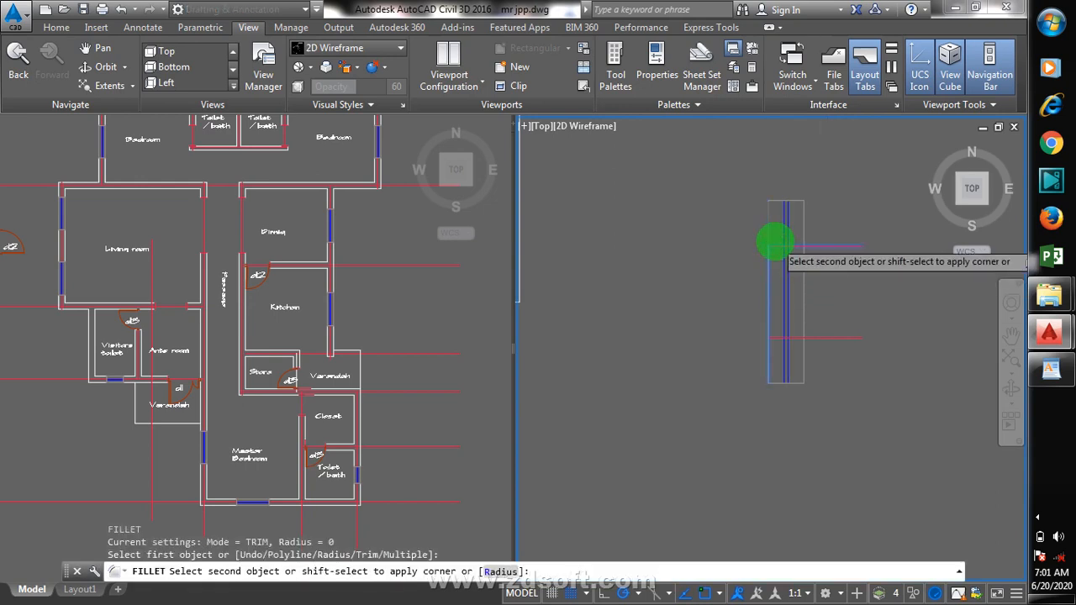
scroll(776, 241, up, 2)
click(776, 256)
scroll(737, 273, down, 1)
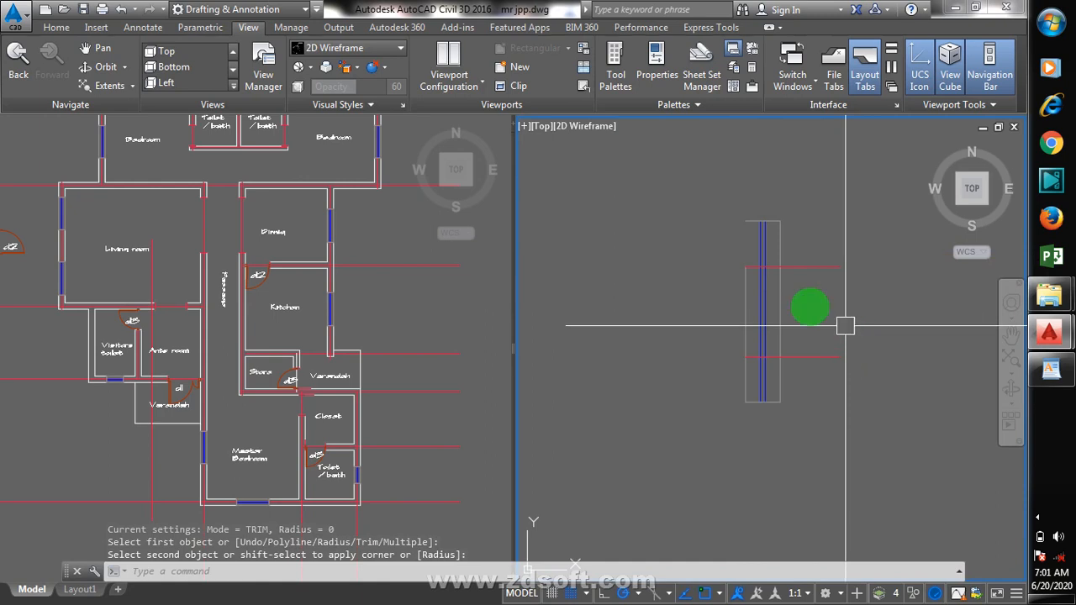
key(Return)
scroll(790, 269, up, 5)
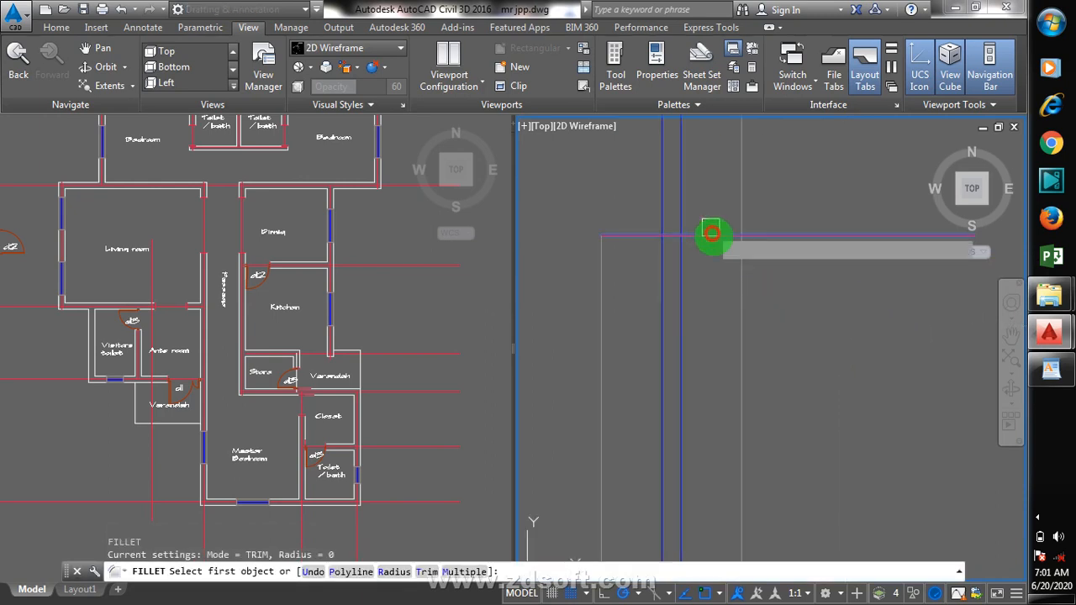
click(711, 233)
click(742, 327)
scroll(761, 246, down, 2)
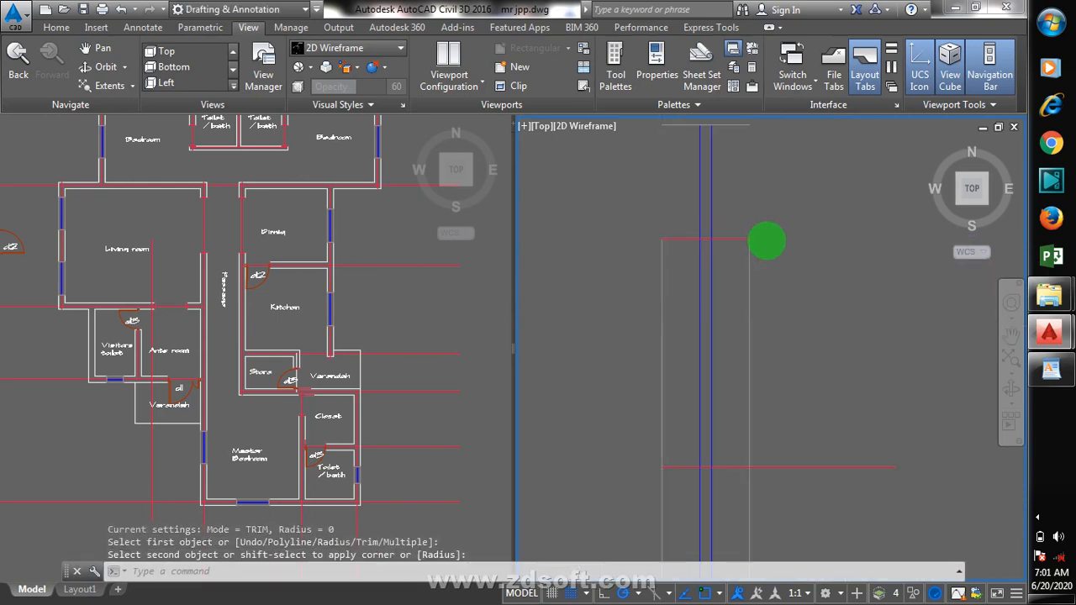
- Fillet the window symbol's left edge with the lower offset line to form a square corner
scroll(767, 240, down, 5)
scroll(770, 298, up, 5)
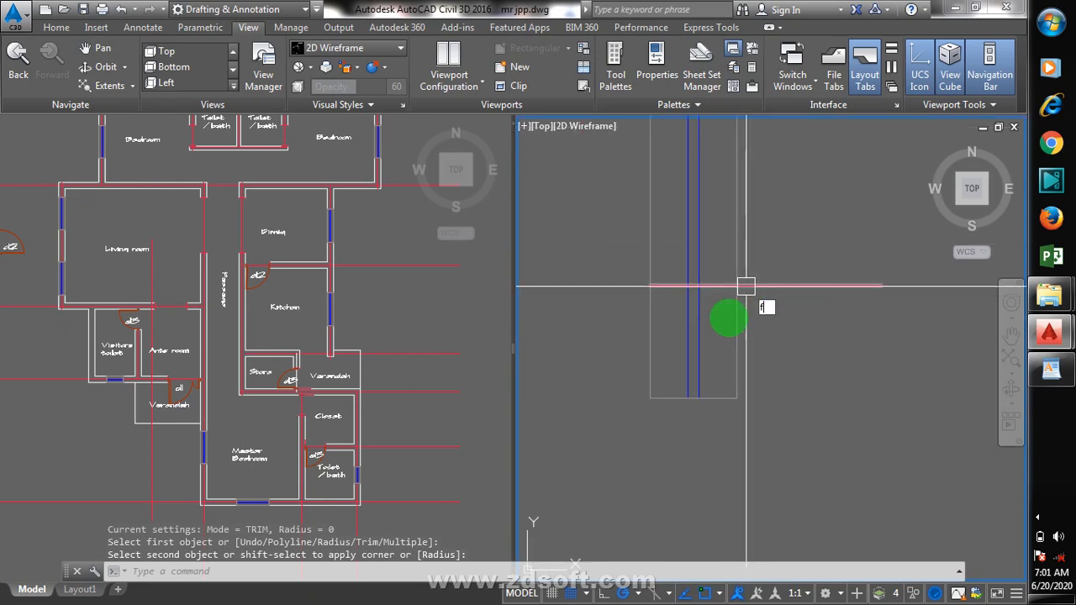
click(658, 334)
key(Return)
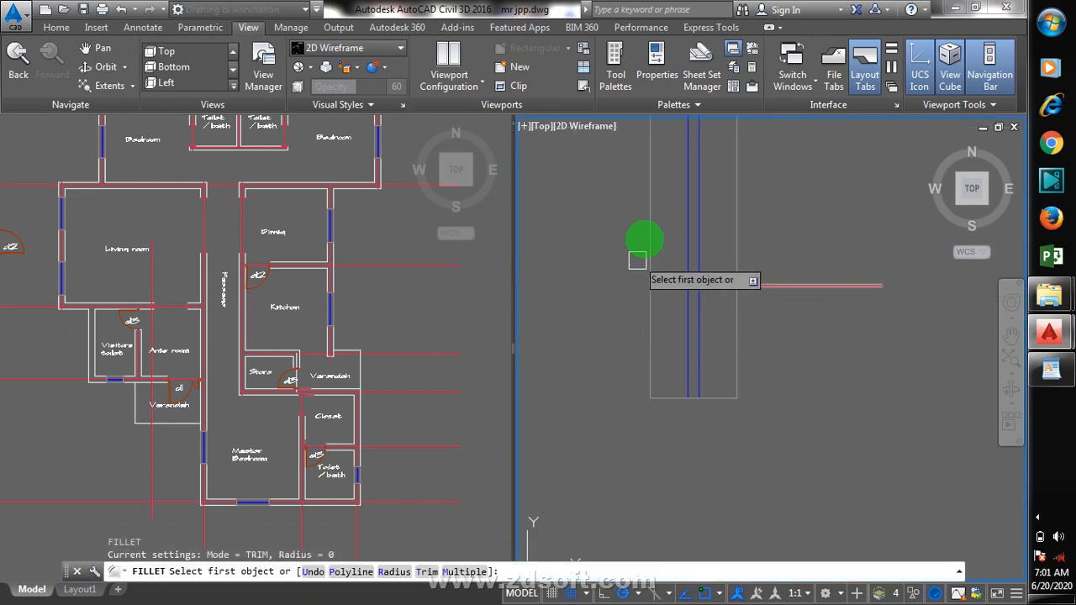
click(653, 220)
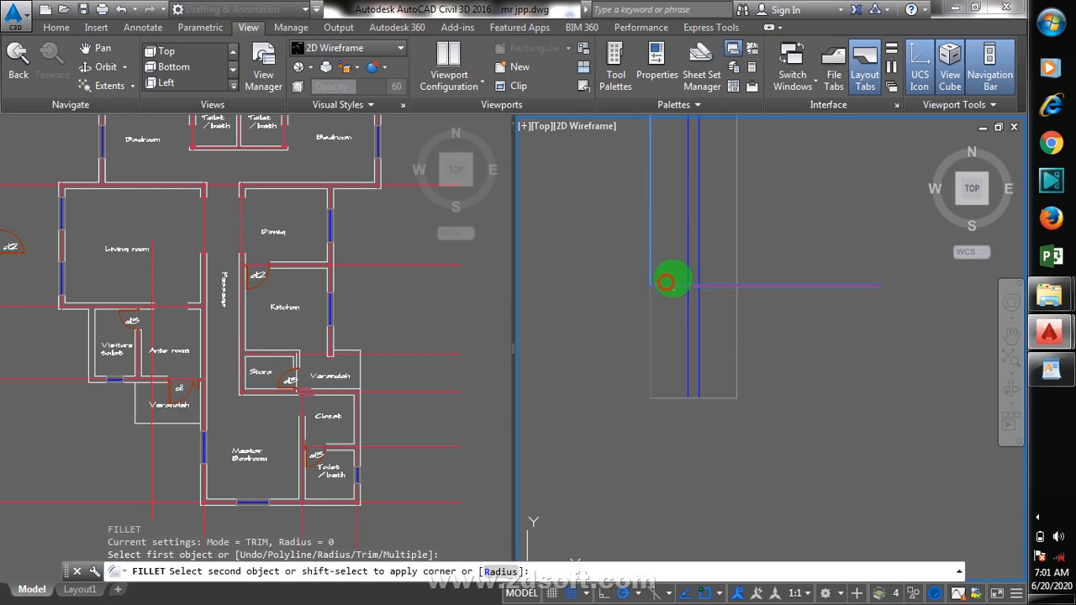
click(673, 284)
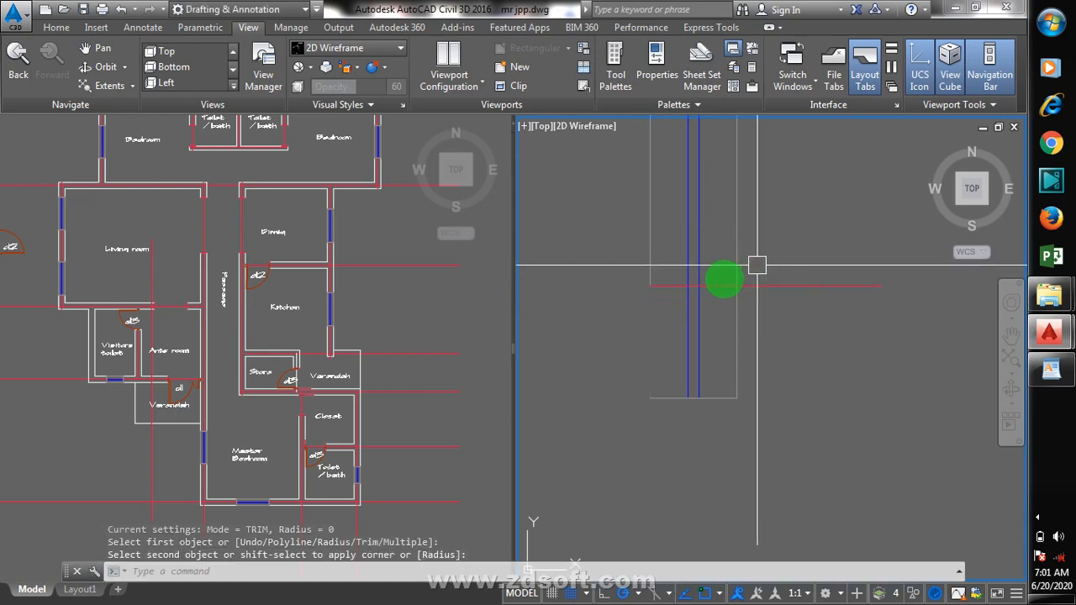
- Fillet the lower offset line with the window symbol's right edge to form a square corner
key(Return)
click(720, 283)
click(737, 223)
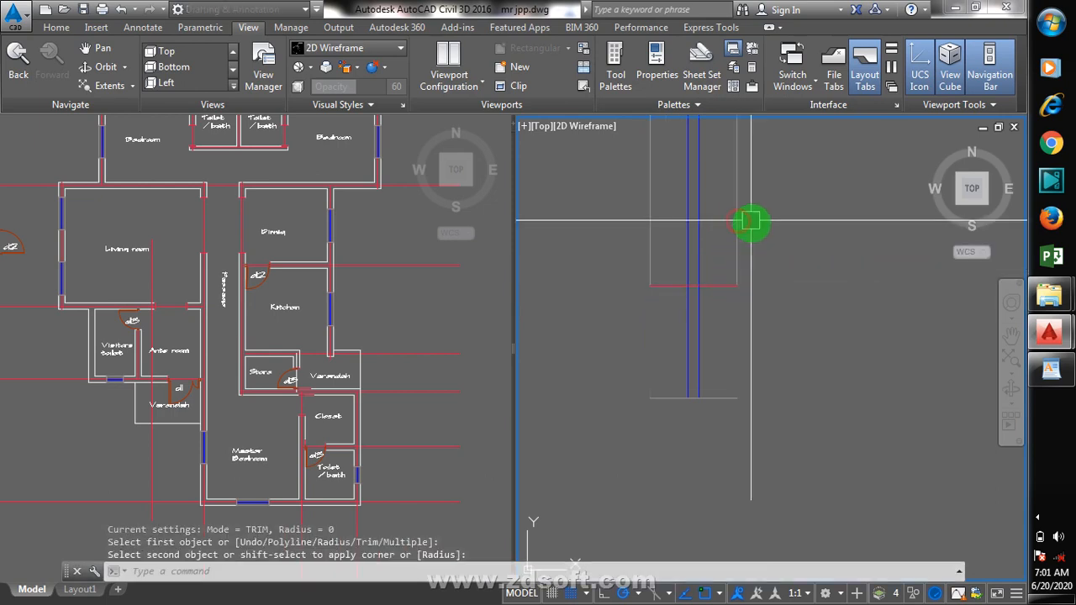
- Trim the blue glazing lines that extend below and above the shortened window frame
scroll(787, 416, down, 3)
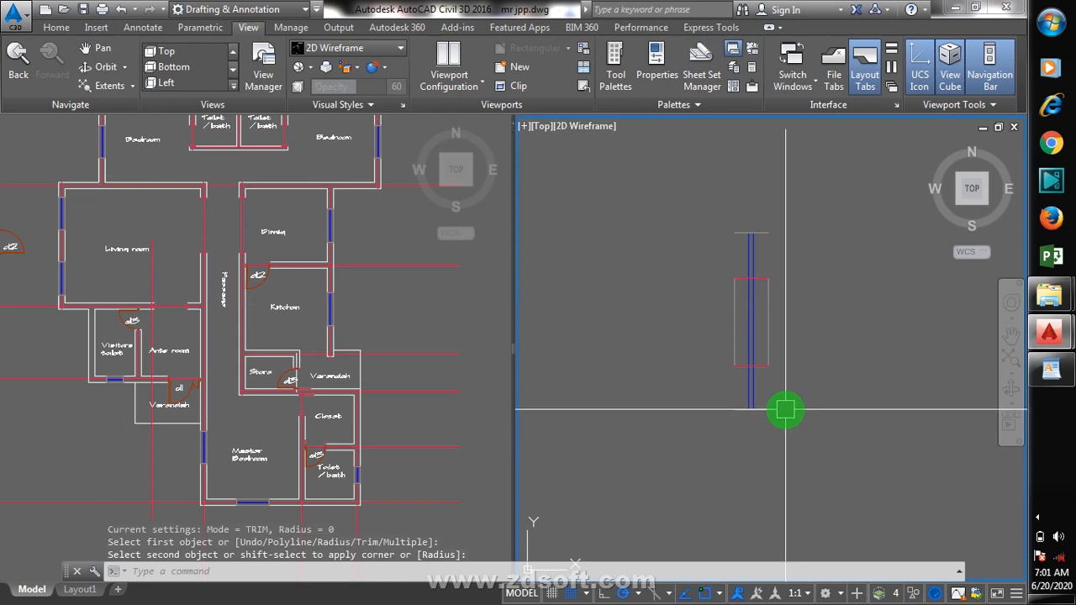
key(Return)
key(Return)
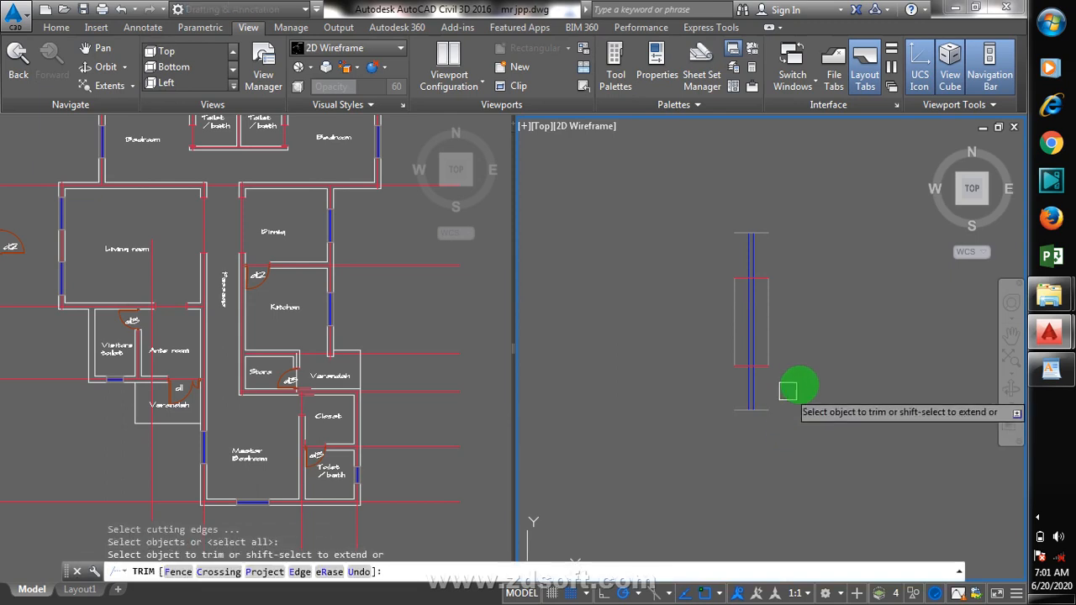
click(800, 383)
click(677, 472)
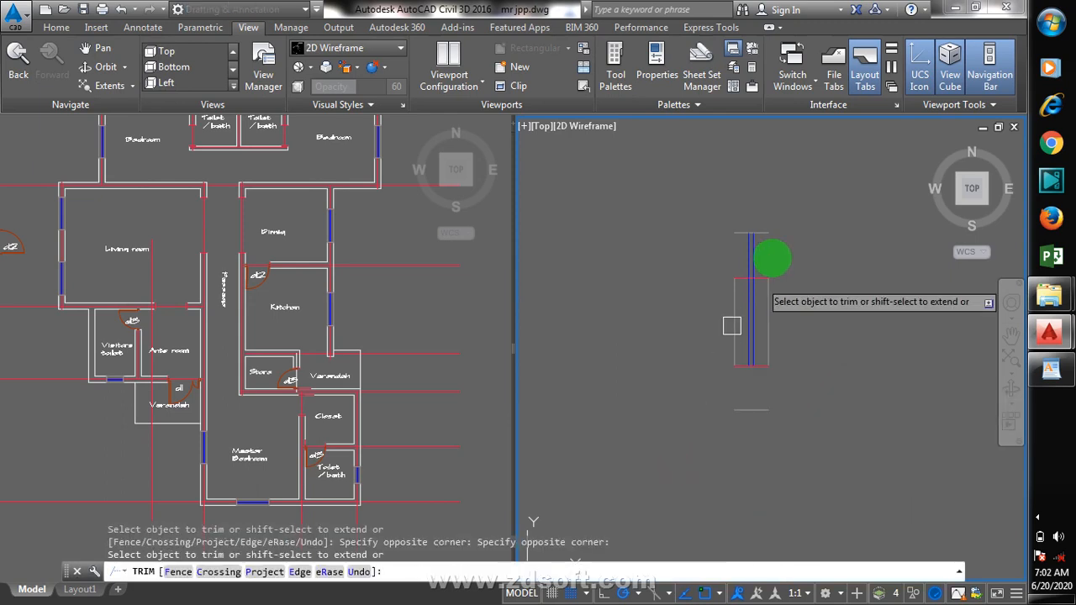
click(792, 210)
click(744, 244)
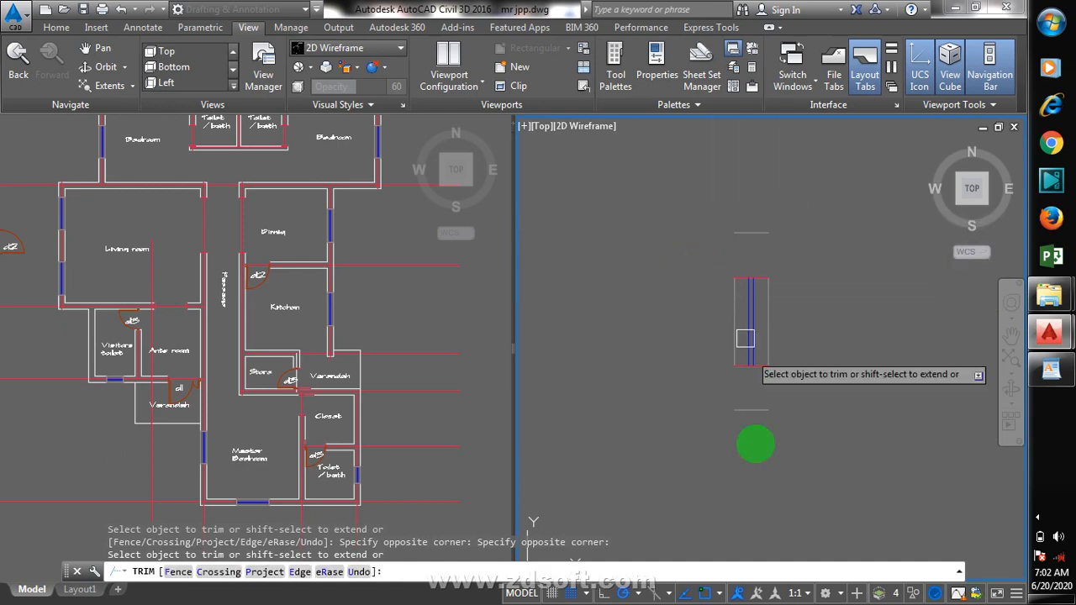
key(Escape)
- Match the properties of the frame's side edge onto the red upper and lower lines of the window symbol
scroll(776, 328, up, 3)
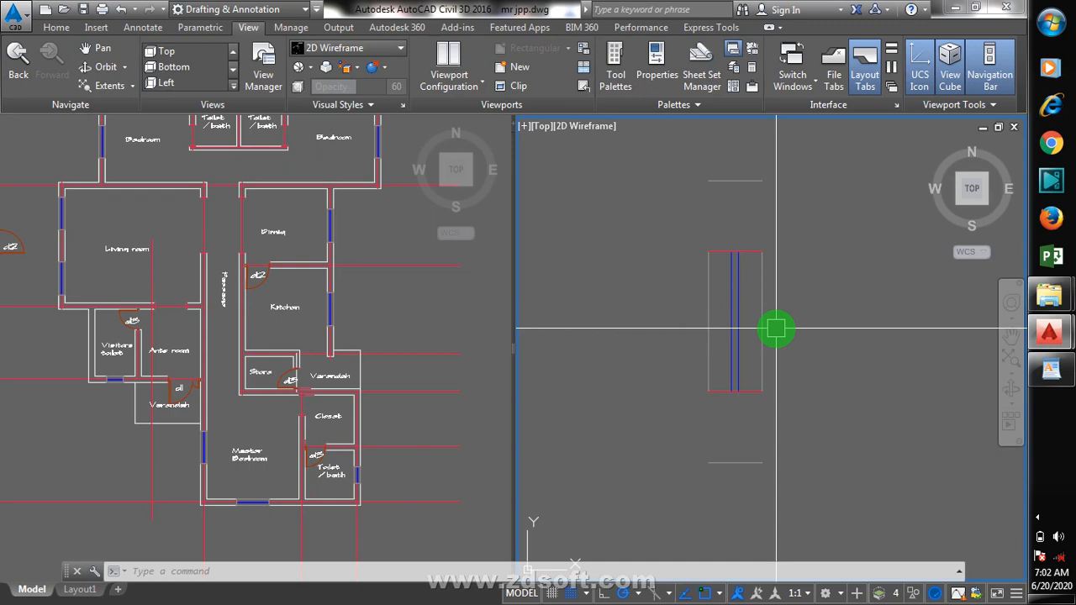
text(a)
key(Return)
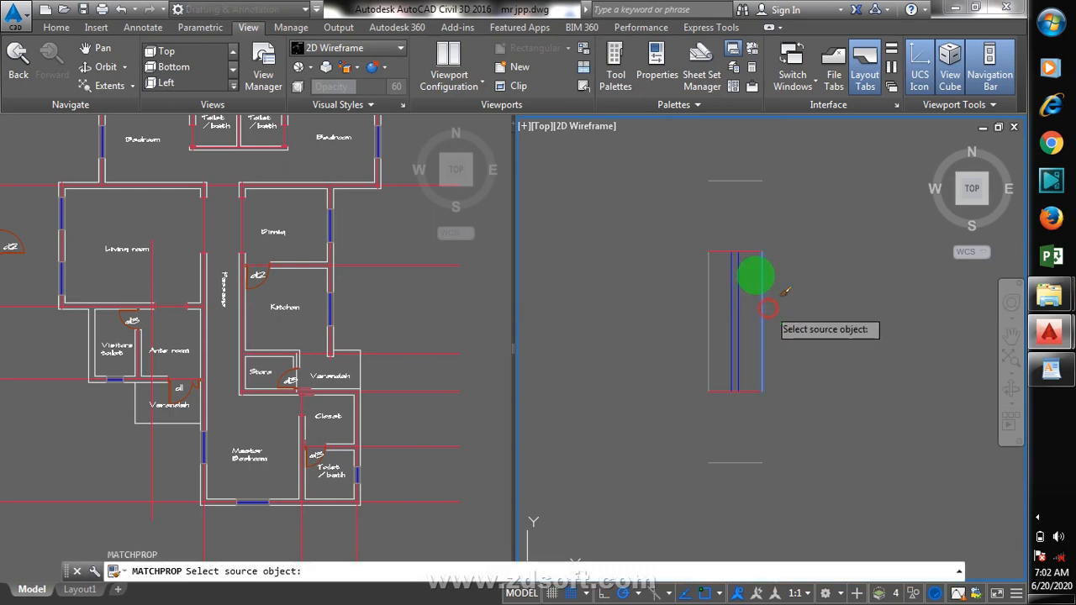
click(749, 253)
click(750, 388)
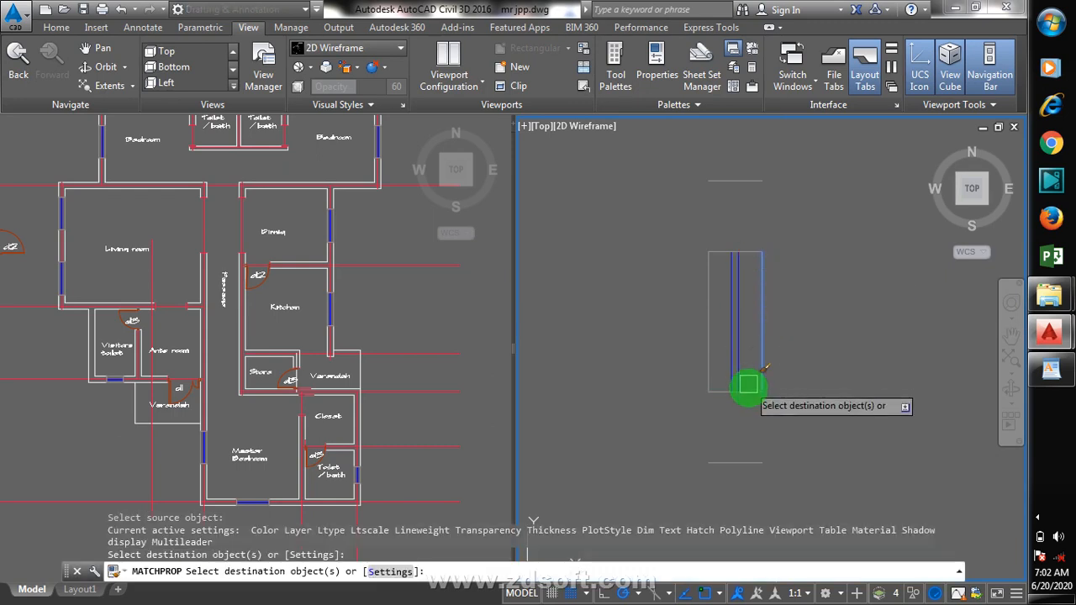
click(748, 385)
key(Escape)
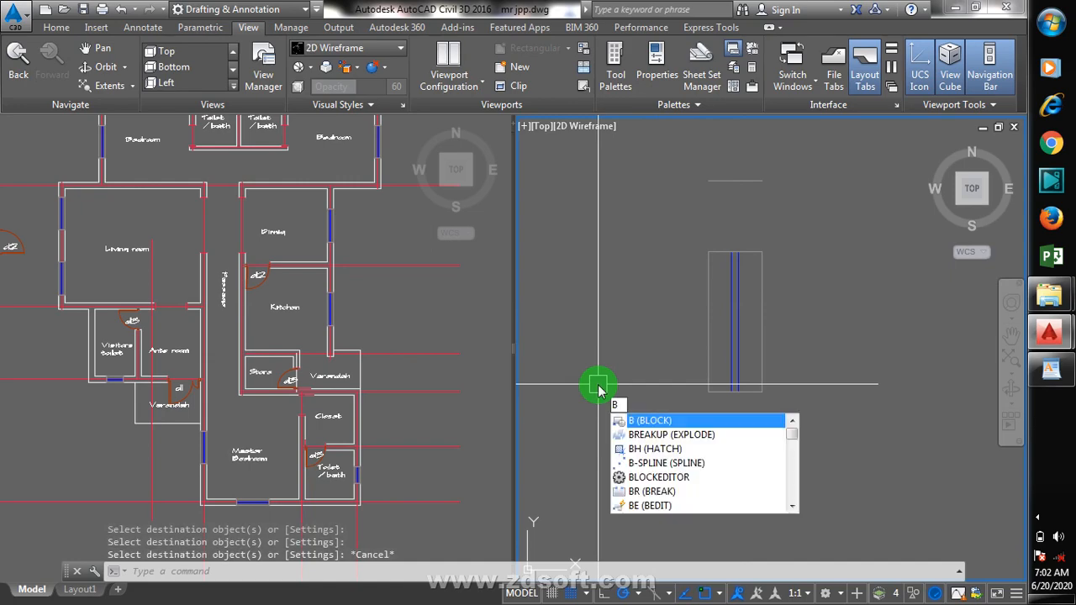
- Define the shortened window frame and its glazing lines as a block named window9
key(Return)
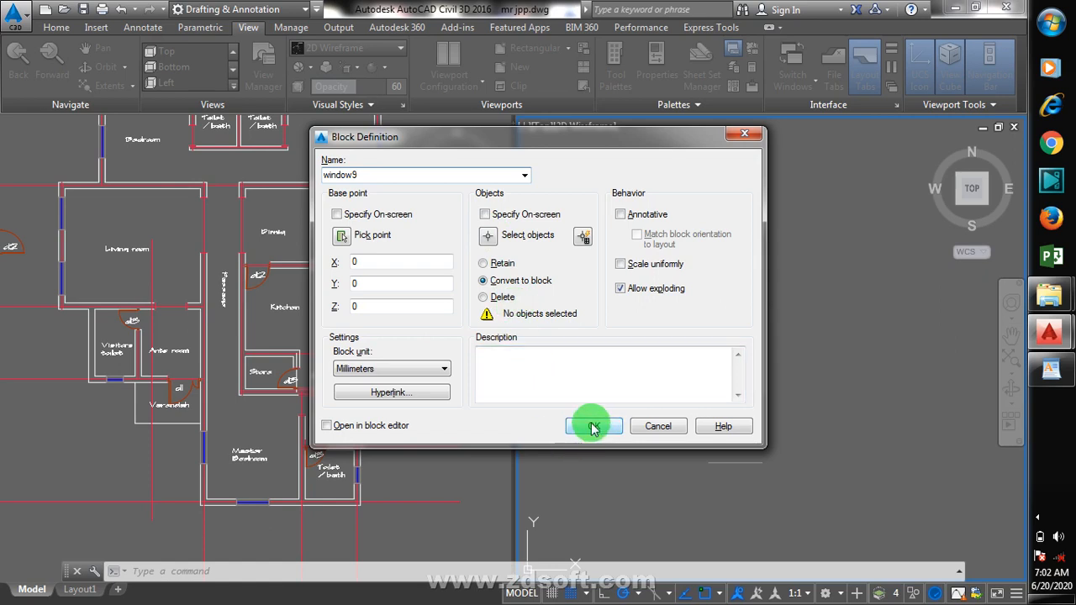
click(490, 236)
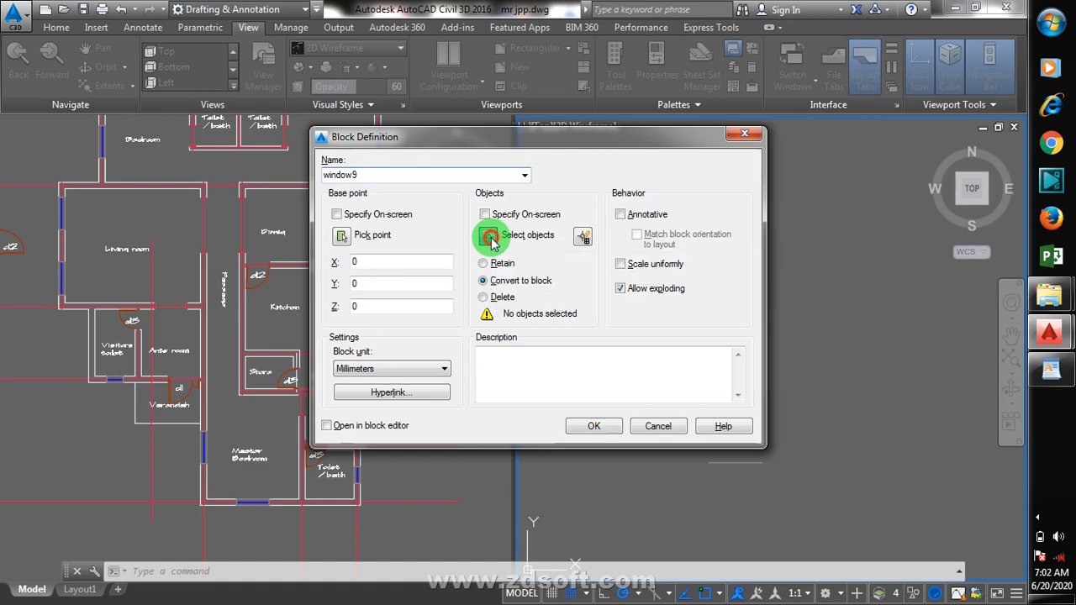
click(786, 235)
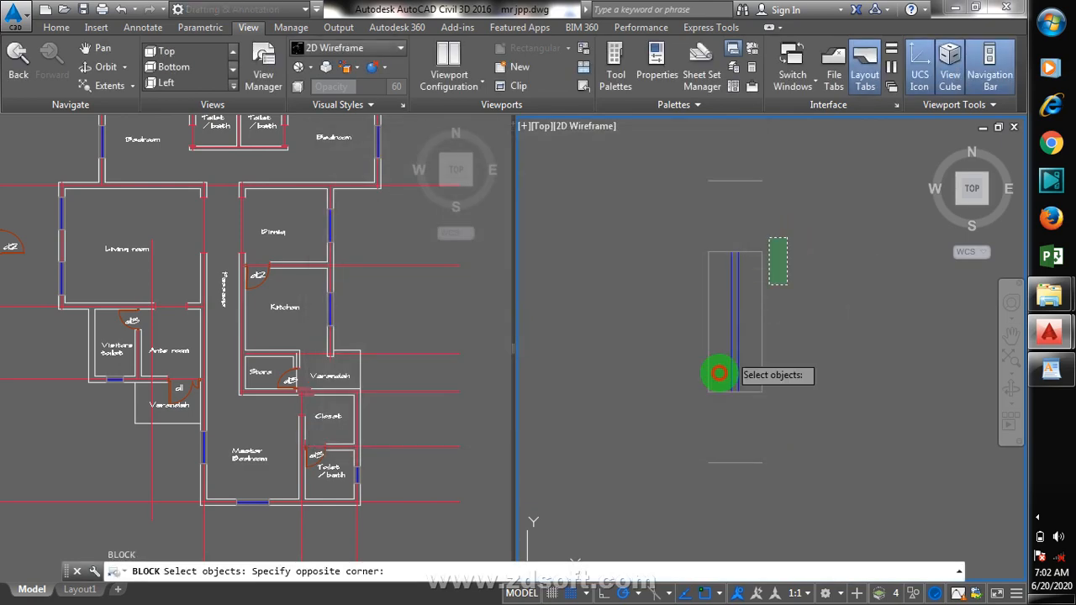
click(679, 439)
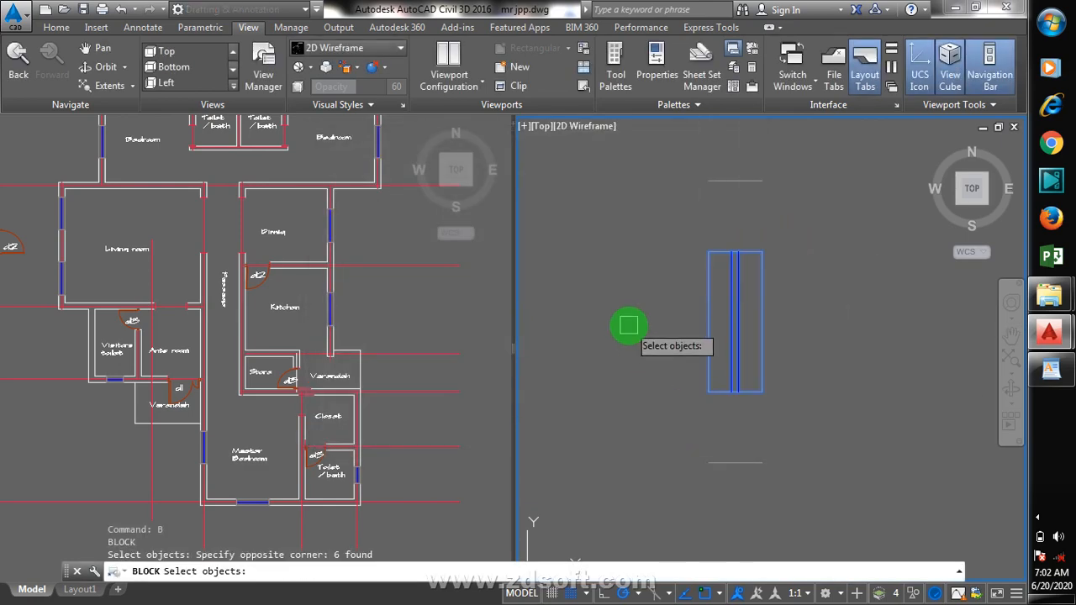
right_click(629, 327)
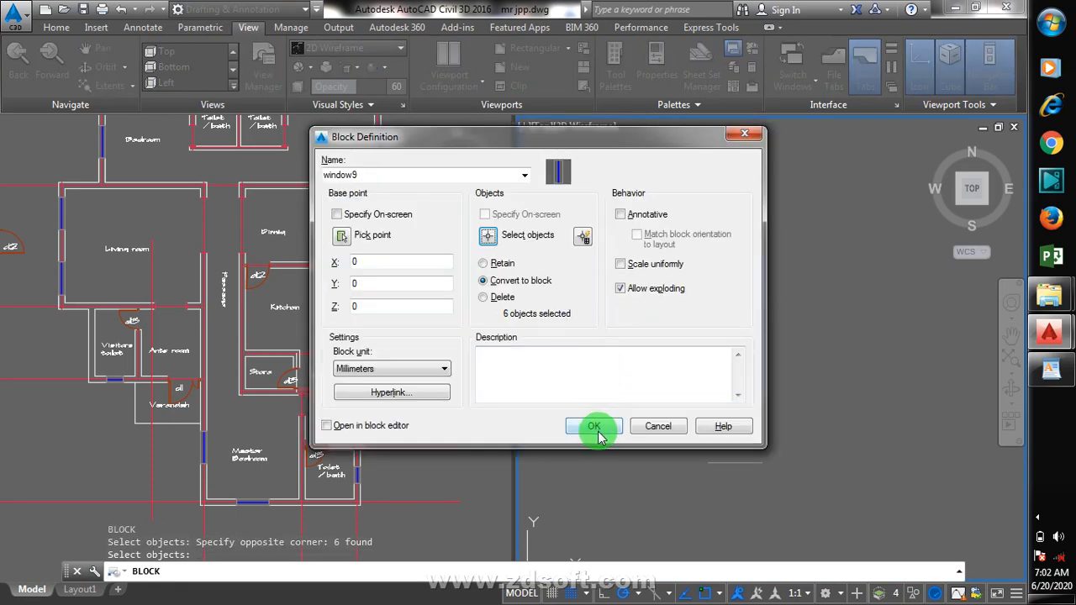
click(595, 427)
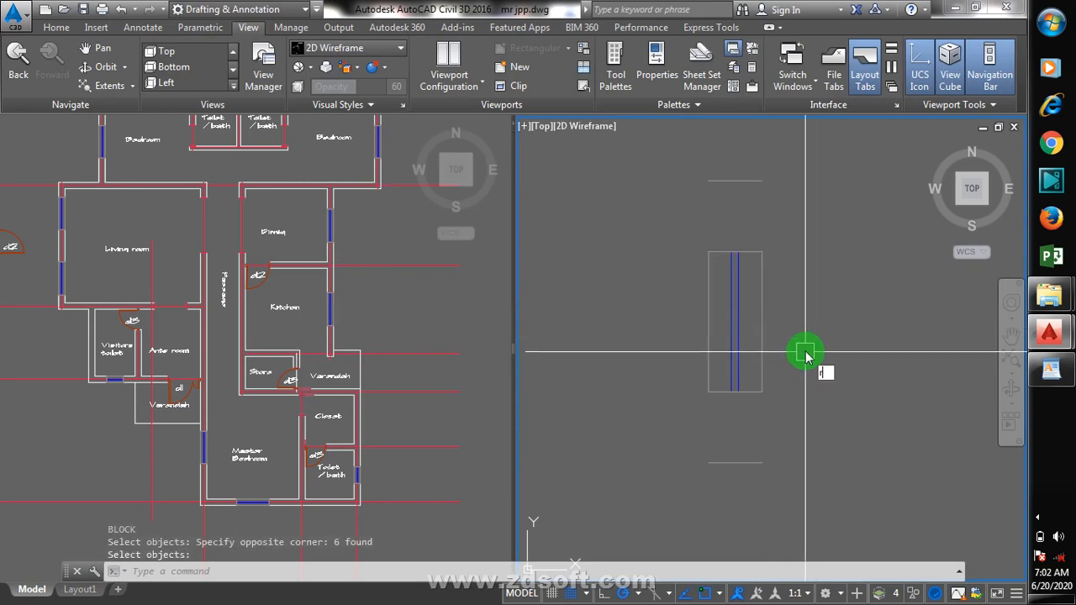
- Rotate the window9 block 270 degrees about its upper-right corner so that it lies horizontally
text(R)
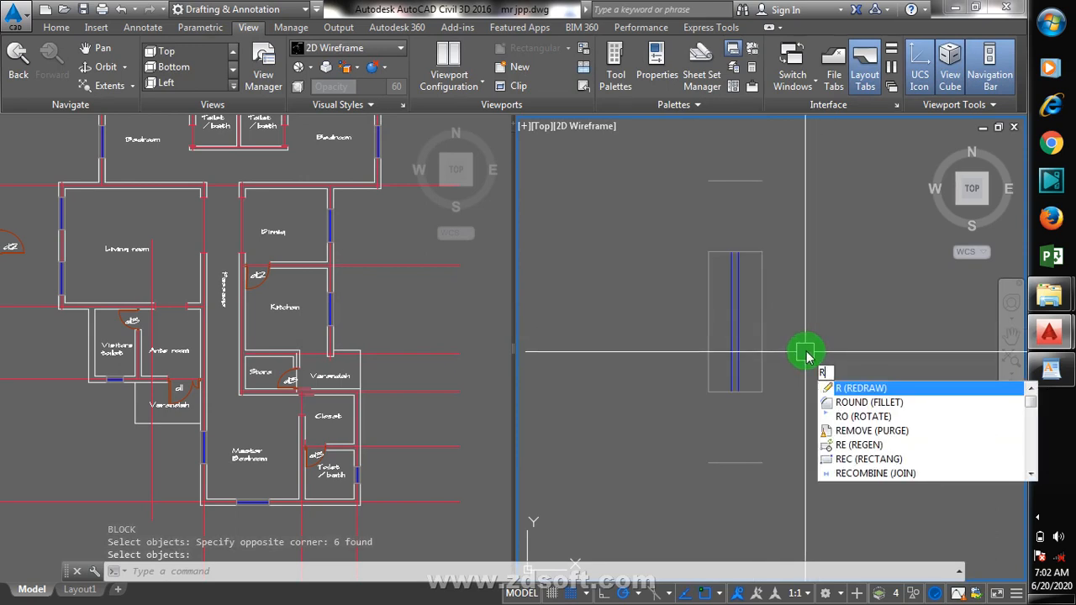
text(O)
key(Return)
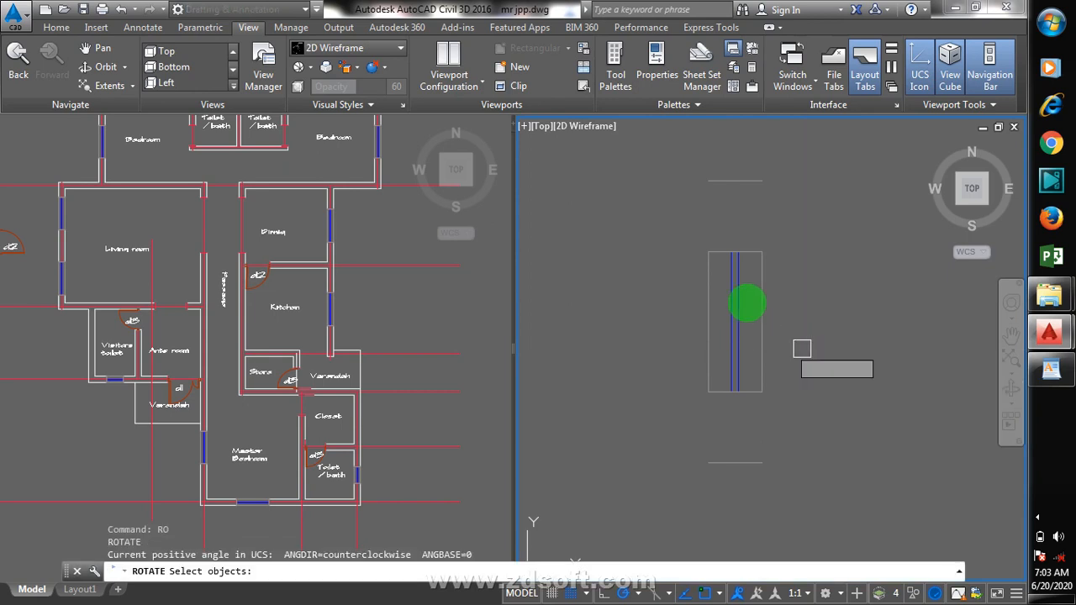
click(761, 279)
key(Return)
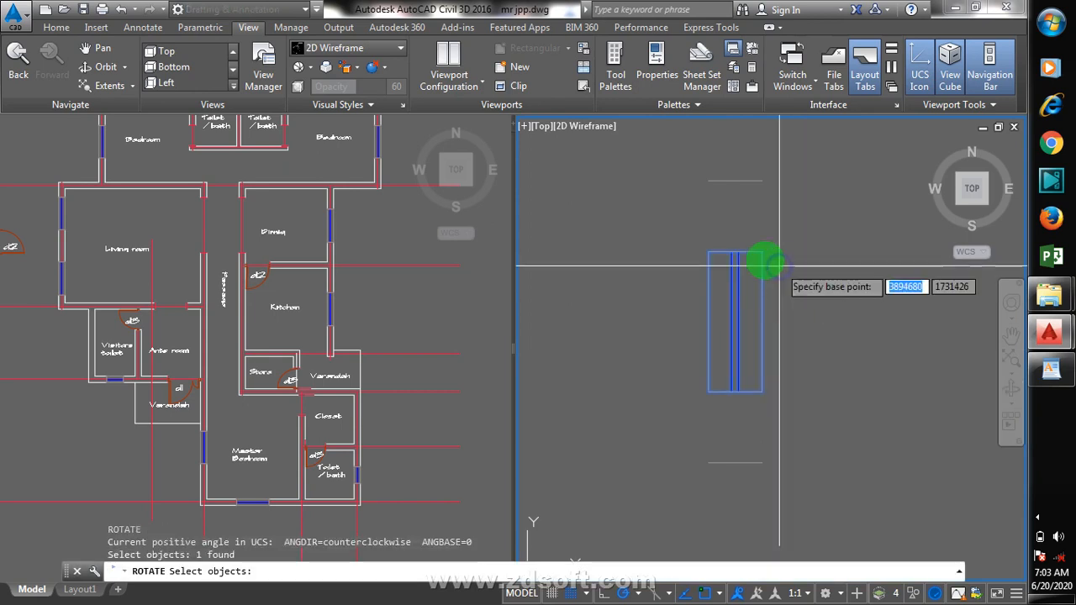
click(760, 251)
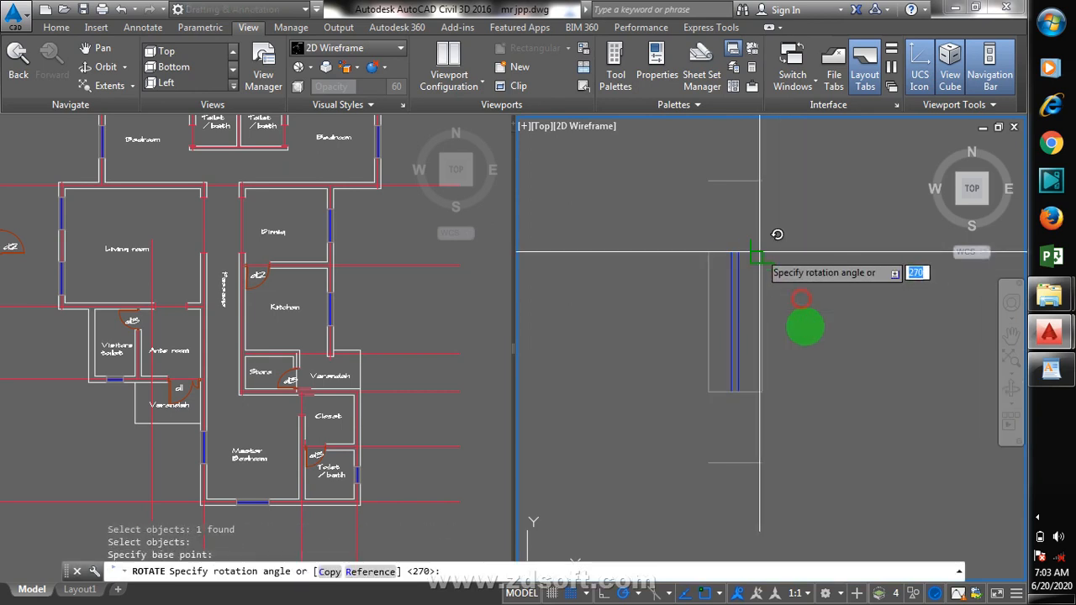
click(759, 423)
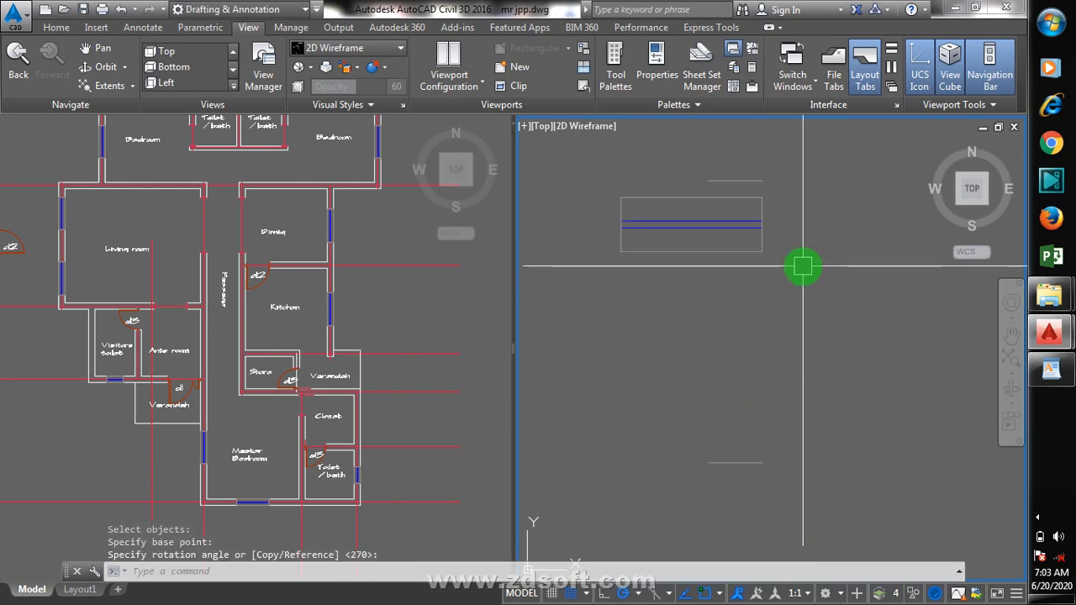
- Move the window9 block by its upper-right corner to just below the Toilet/bath wall opening
text(m)
key(Return)
click(761, 220)
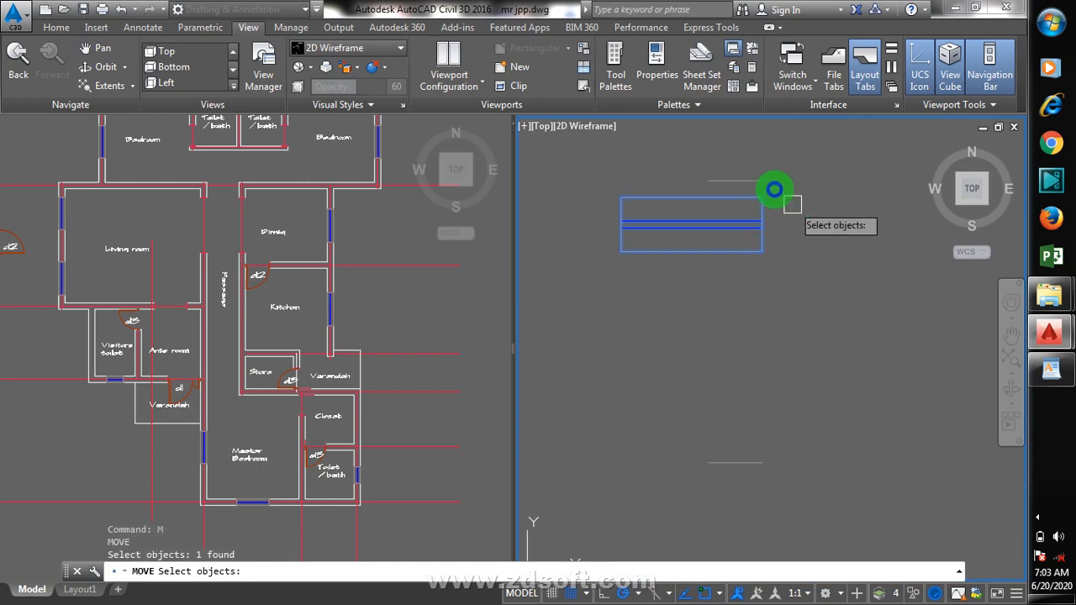
key(Return)
click(762, 198)
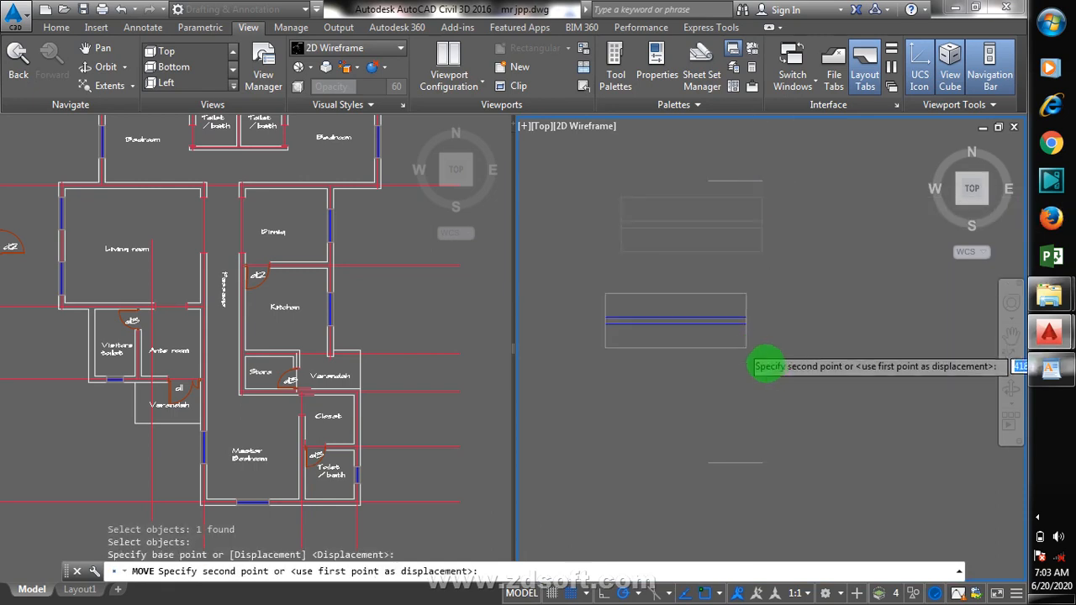
scroll(782, 366, down, 5)
scroll(774, 337, down, 3)
scroll(763, 313, up, 8)
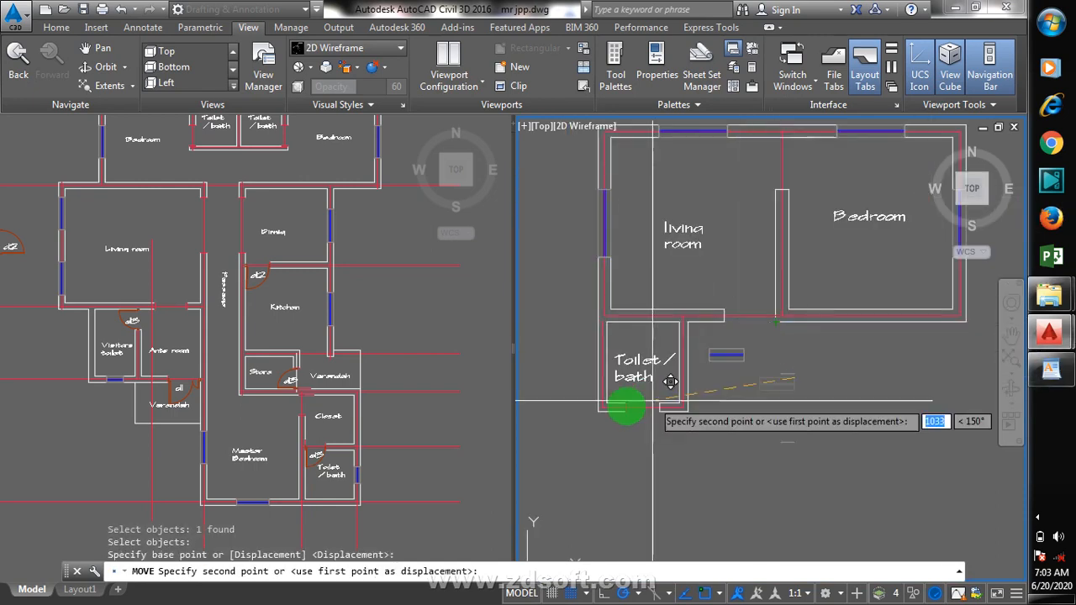
scroll(721, 383, up, 4)
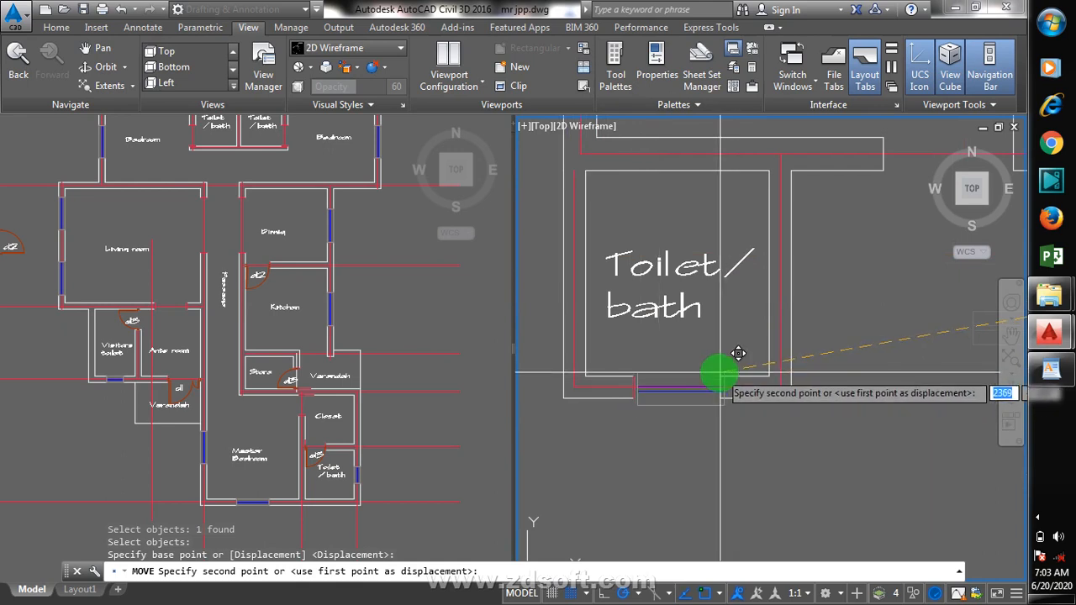
scroll(721, 381, down, 6)
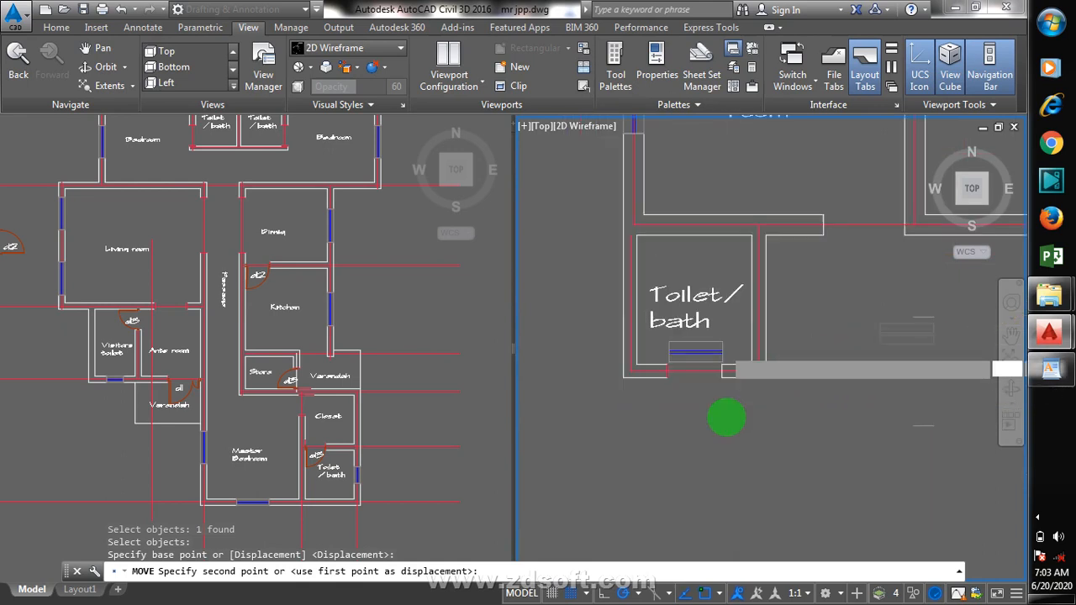
key(Escape)
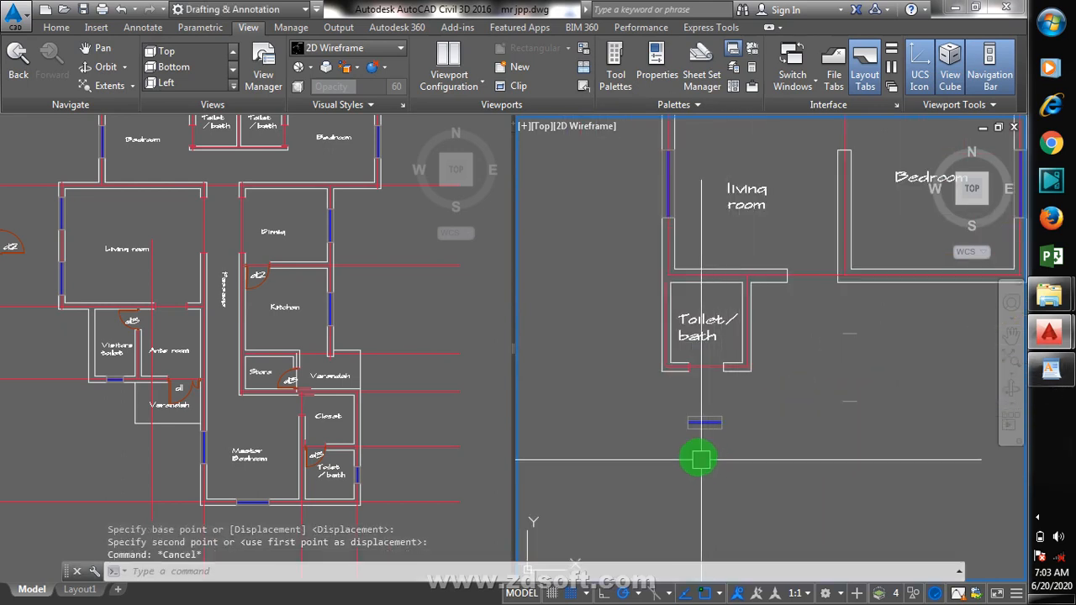
scroll(721, 398, up, 5)
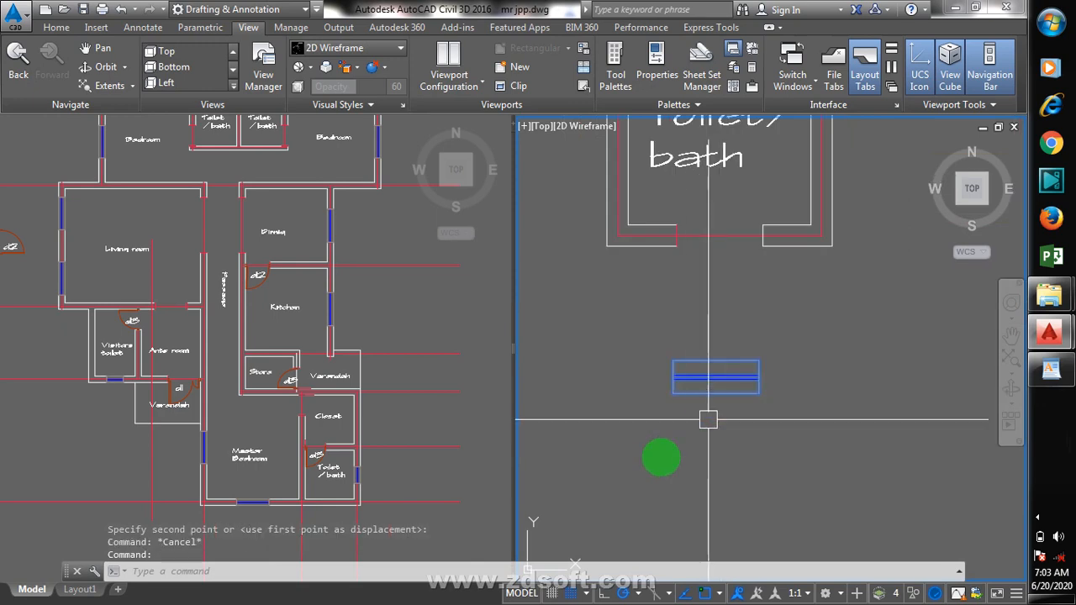
key(Escape)
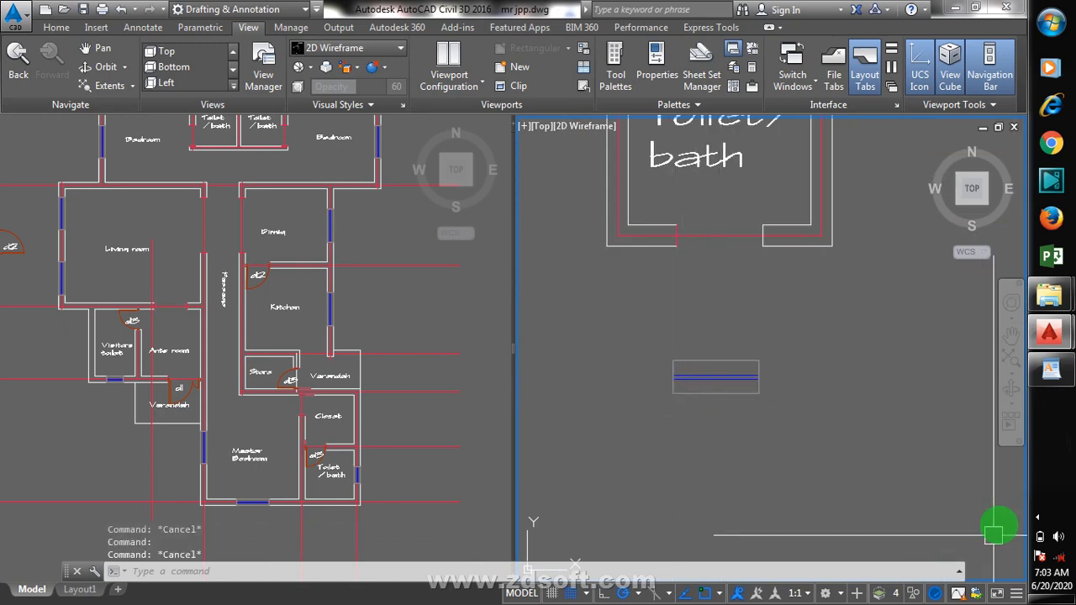
click(1037, 519)
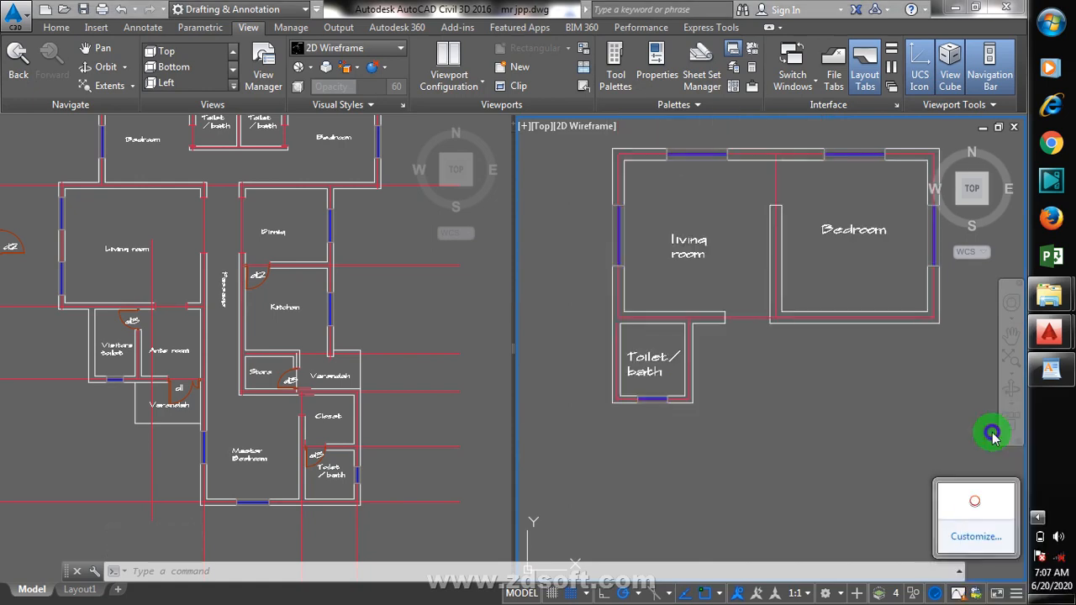
click(994, 435)
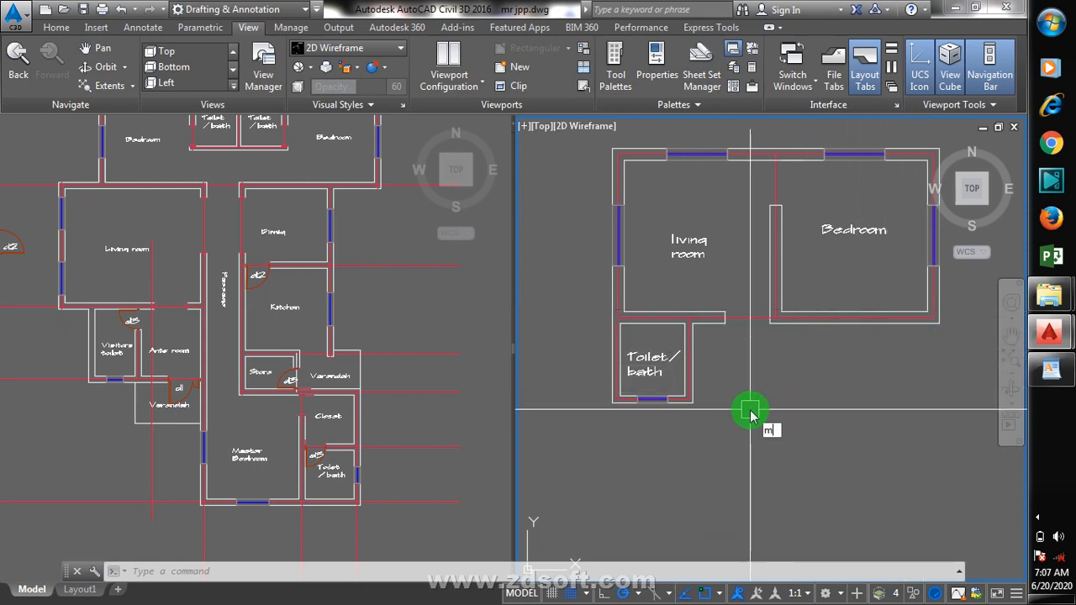
- Mirror the Toilet/bath room across a vertical line from the base of the living room/Bedroom partition, keeping the original
text(i)
key(Return)
click(732, 344)
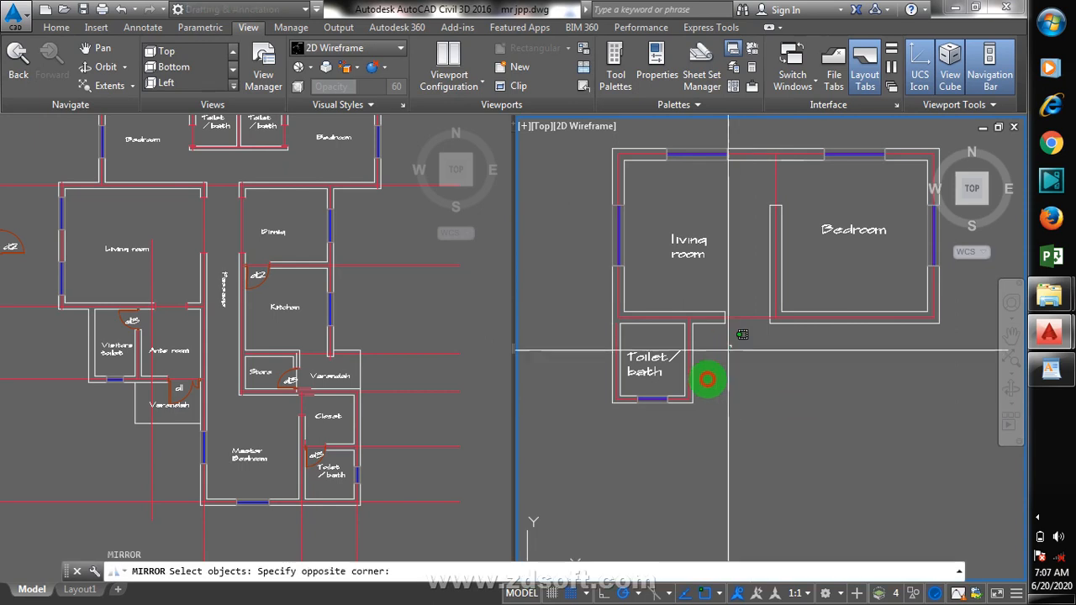
click(593, 456)
key(Return)
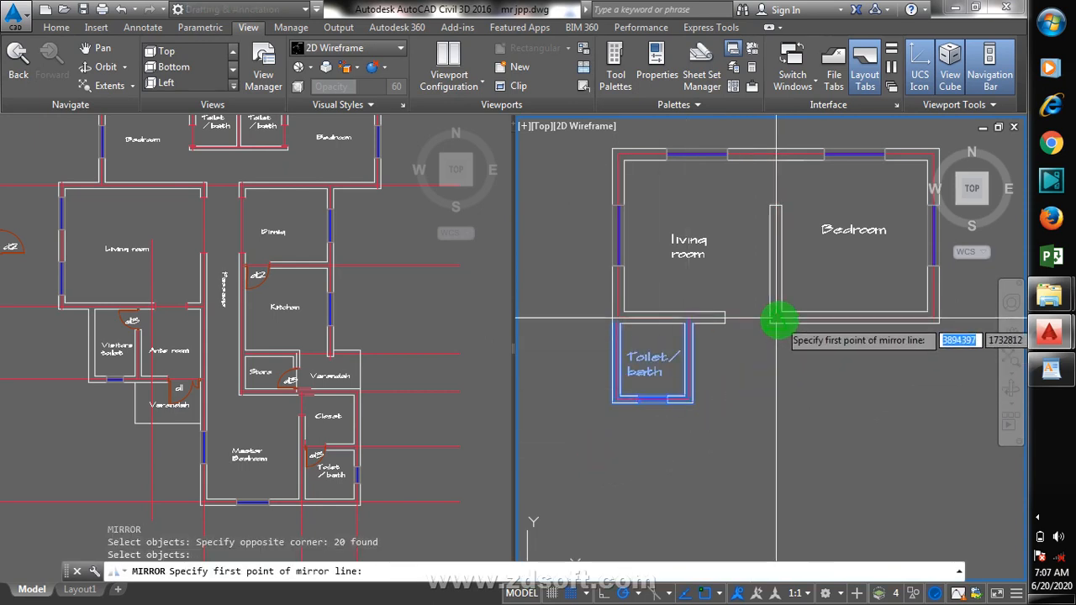
click(776, 317)
click(778, 405)
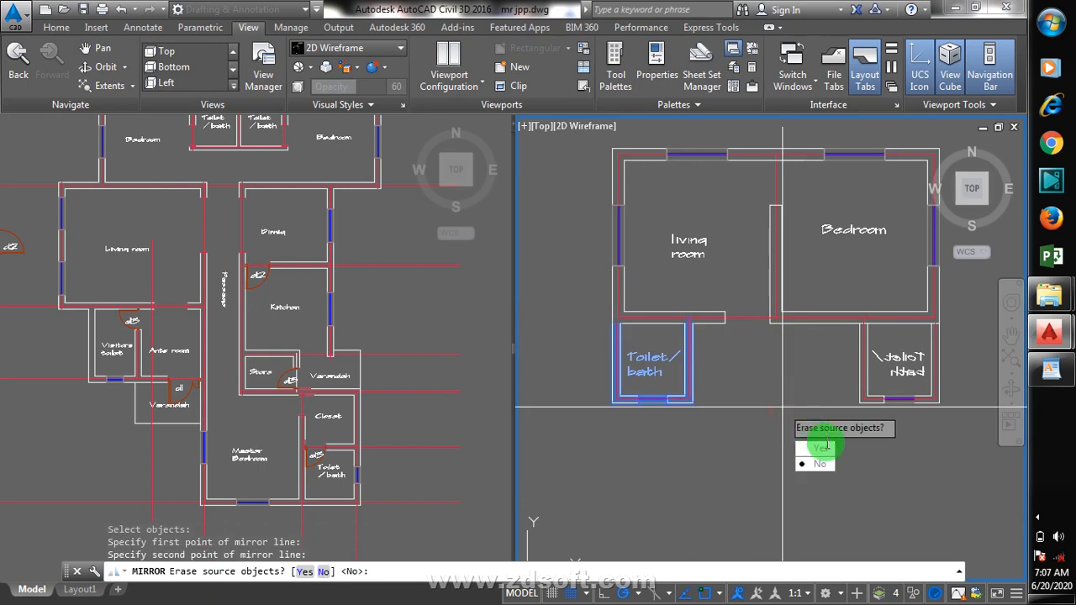
text(n)
key(Return)
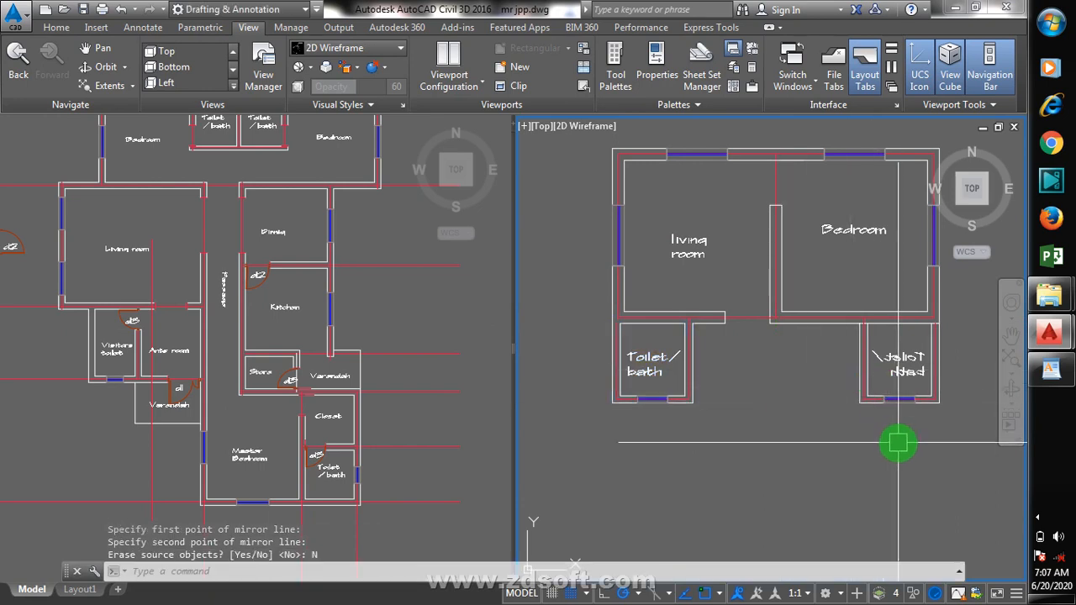
- Erase the reversed Toilet/bath label in the mirrored room below the Bedroom
text(e)
key(Return)
click(900, 364)
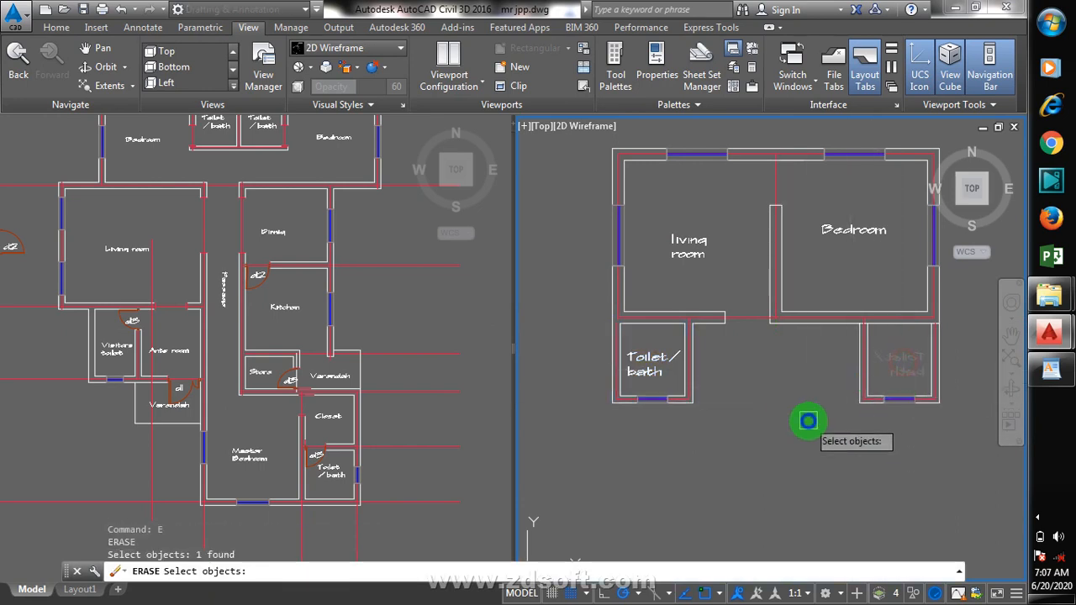
key(Return)
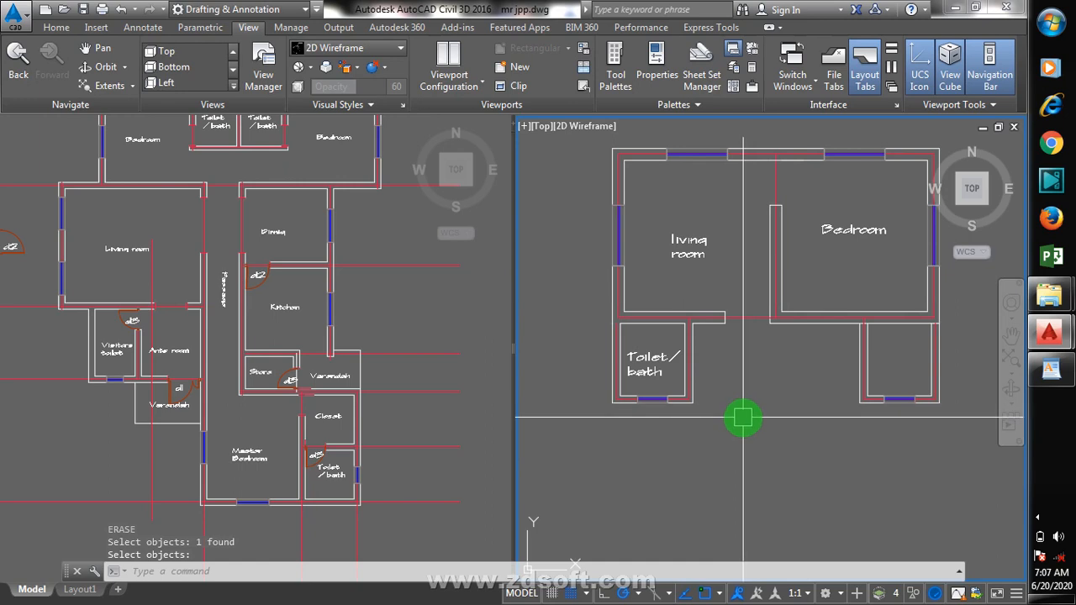
- Copy the original Toilet/bath label horizontally about 5000 units into the mirrored room below the Bedroom
text(co)
key(Return)
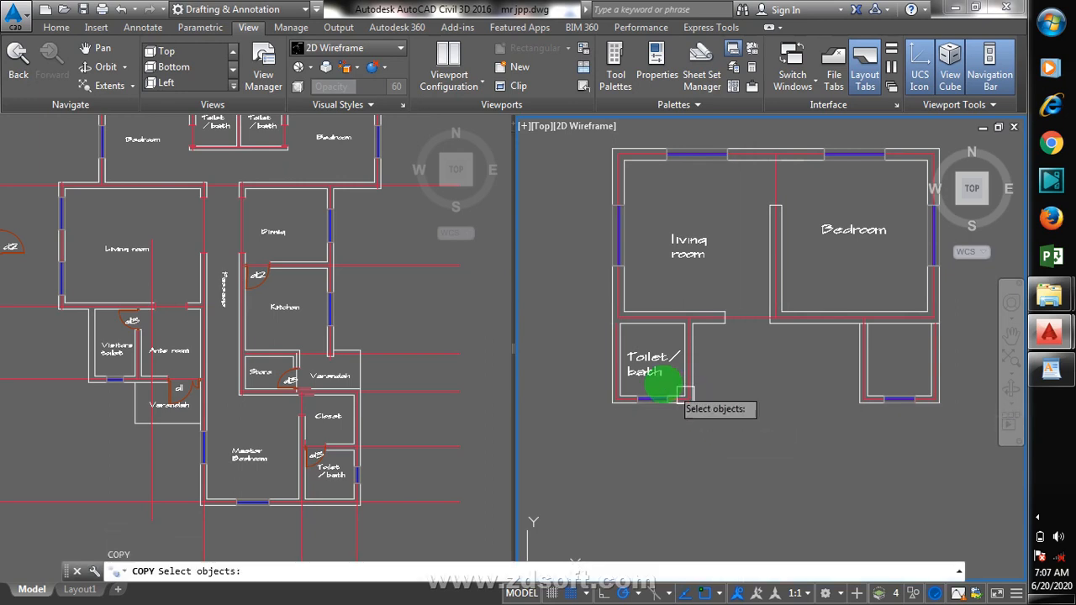
click(645, 366)
key(Return)
click(628, 470)
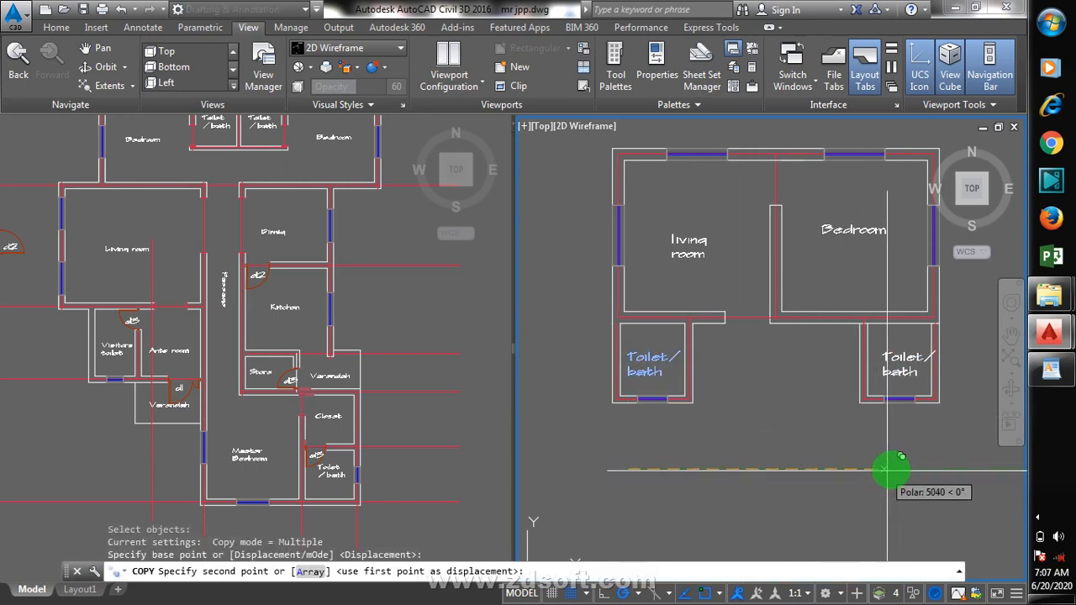
click(881, 469)
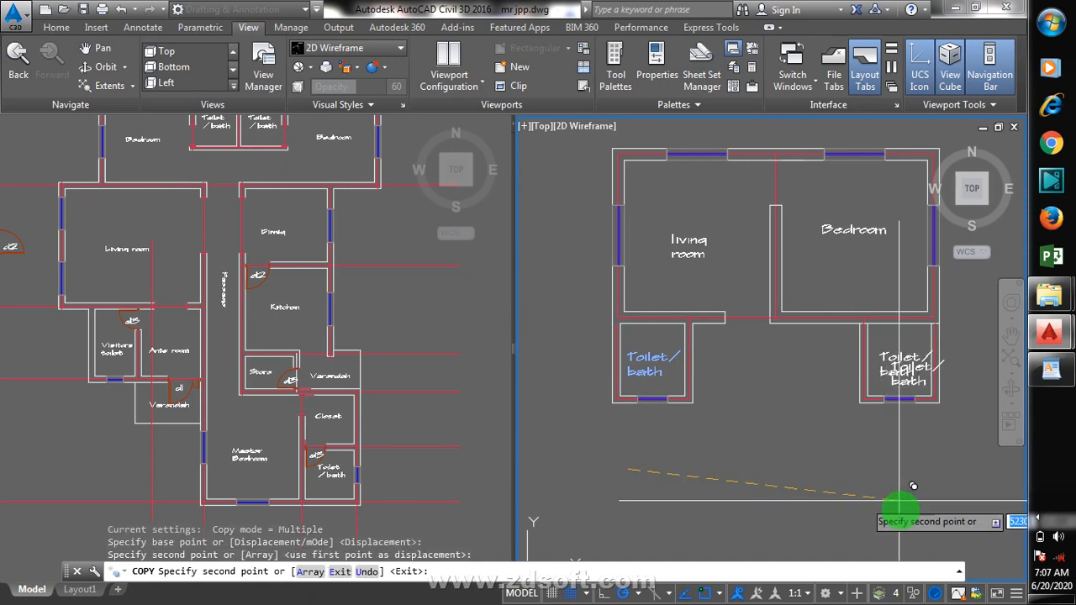
key(Escape)
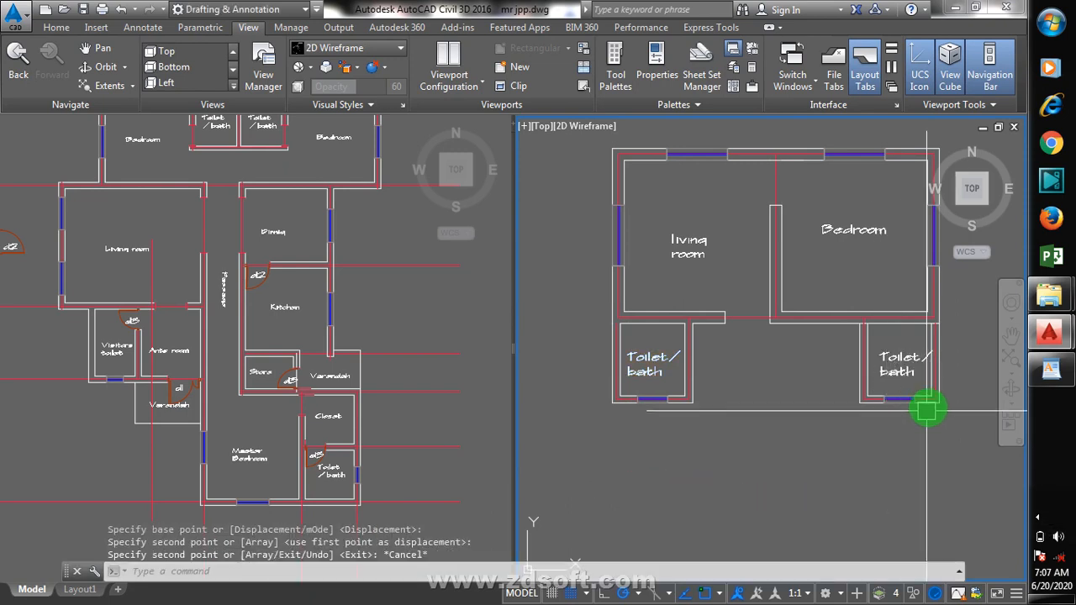
click(1038, 518)
right_click(974, 501)
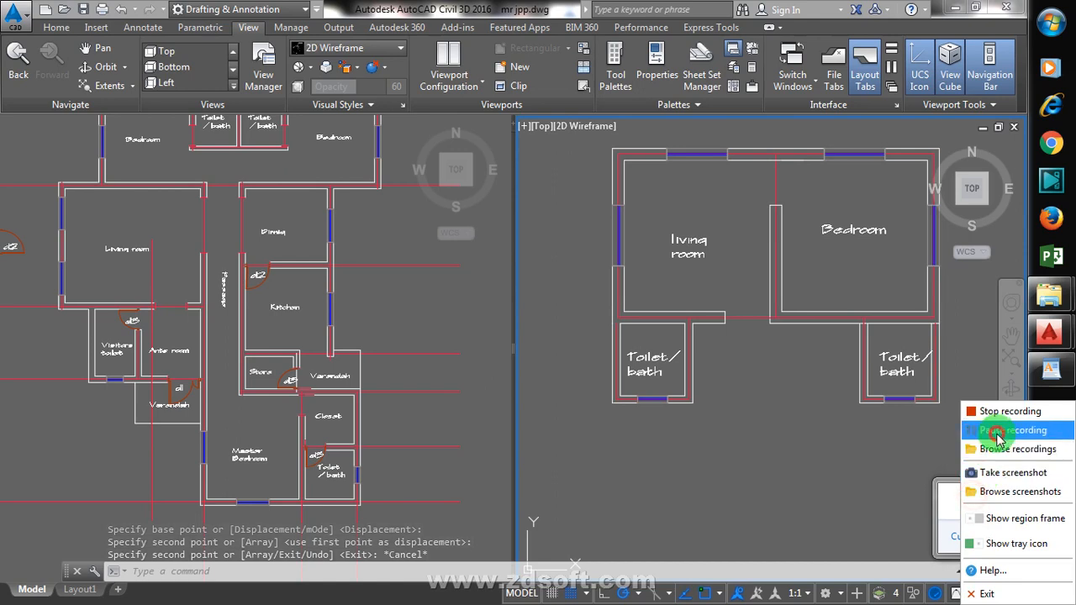
click(904, 432)
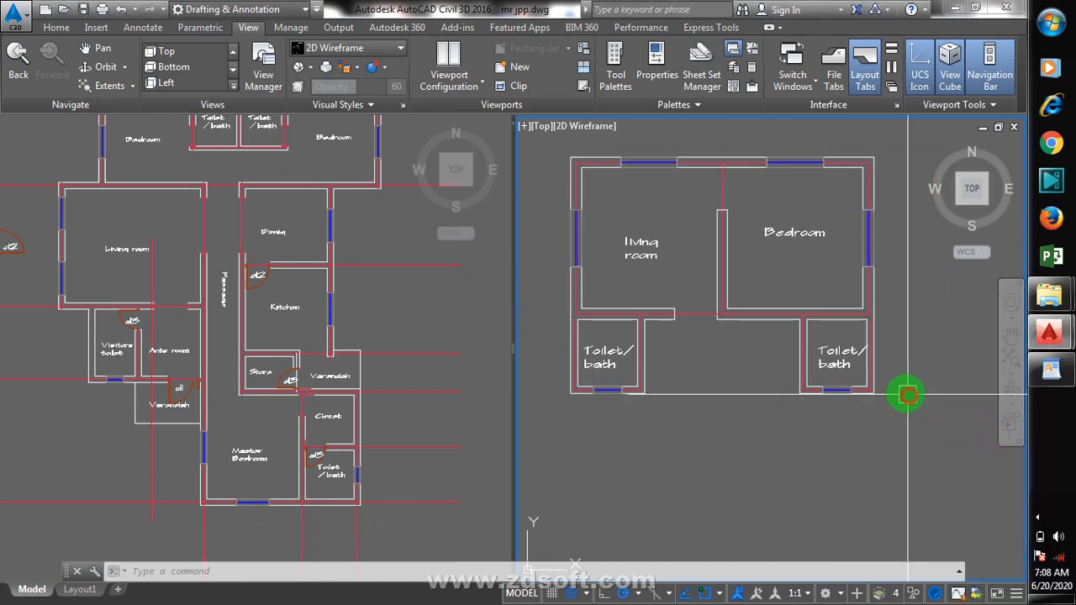
- Examine the mirrored Toilet/bath room's window and the wall opening between the living room and Bedroom in the small plan
scroll(909, 395, up, 3)
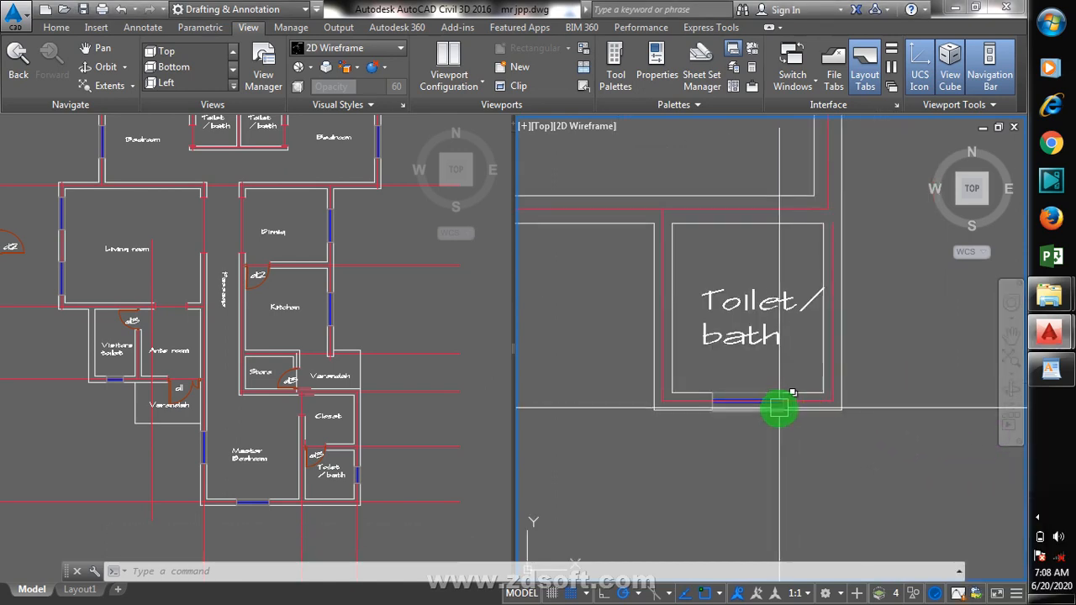
scroll(775, 421, up, 3)
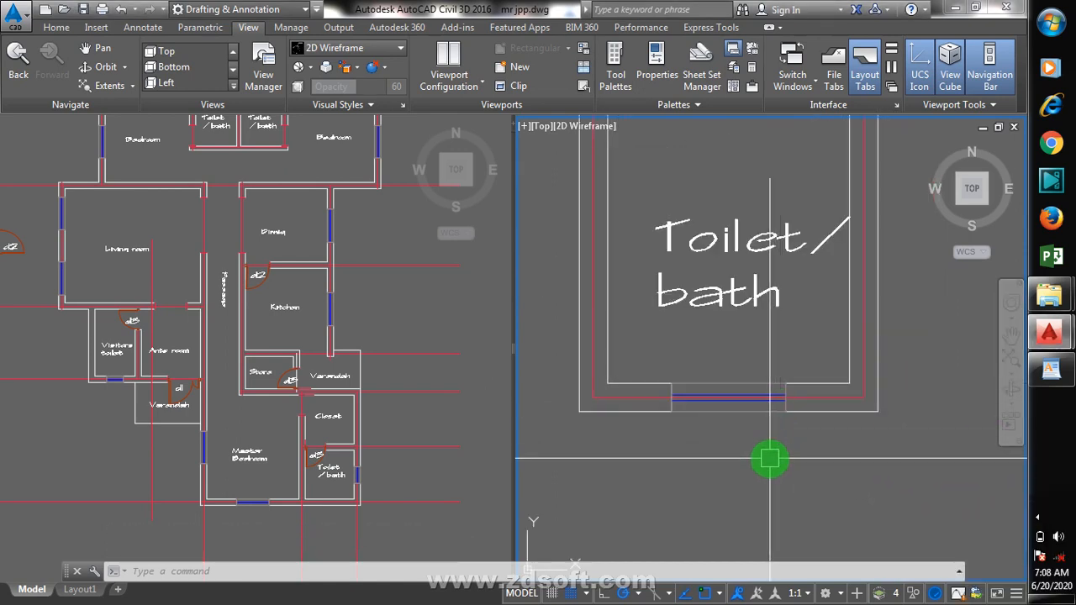
scroll(770, 458, down, 3)
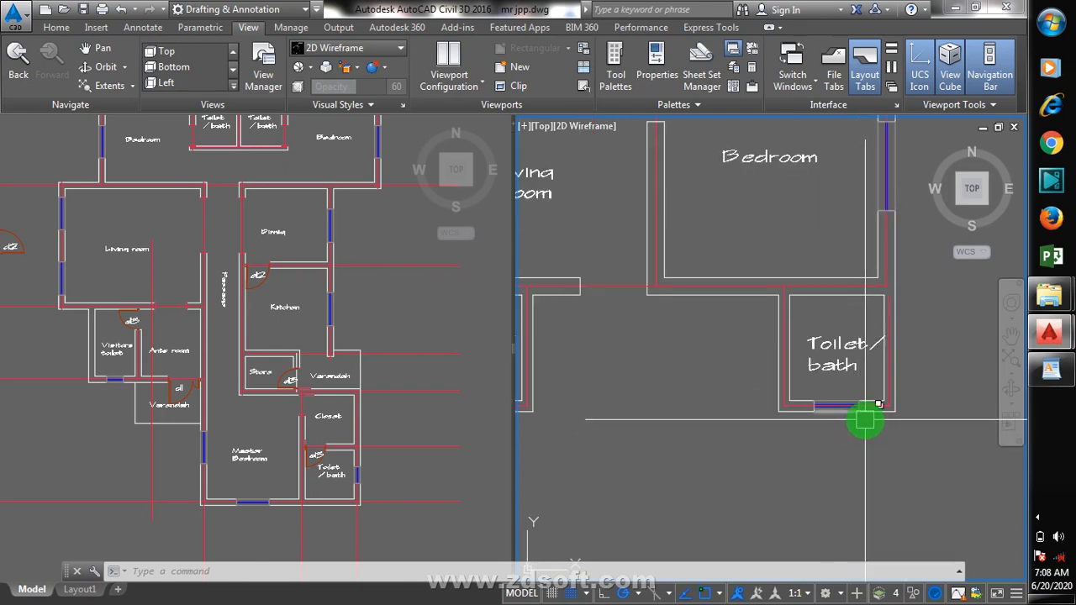
scroll(862, 425, up, 2)
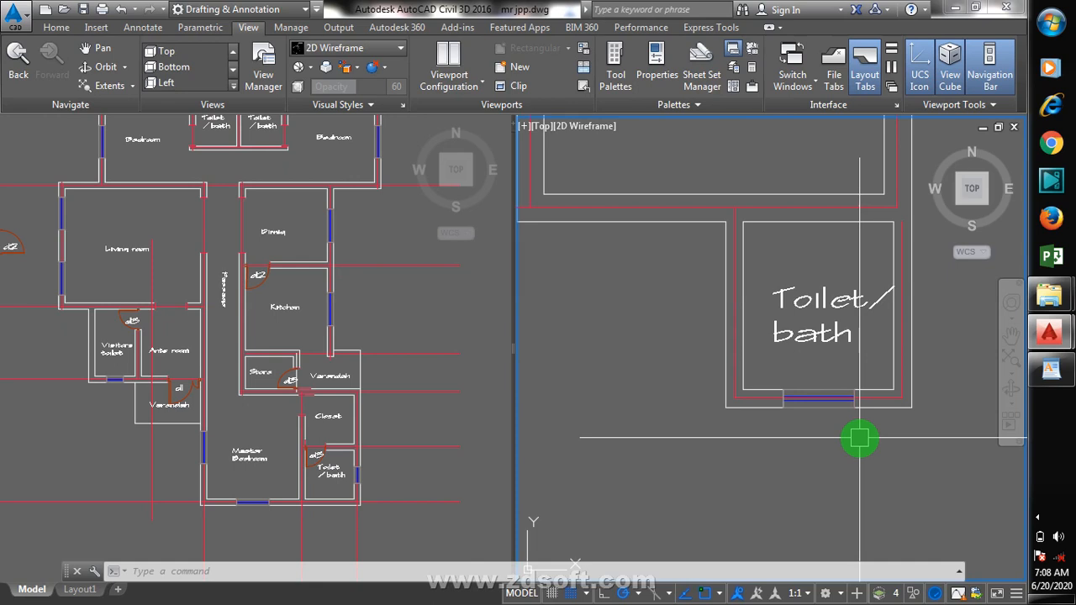
scroll(874, 412, down, 4)
scroll(824, 362, up, 3)
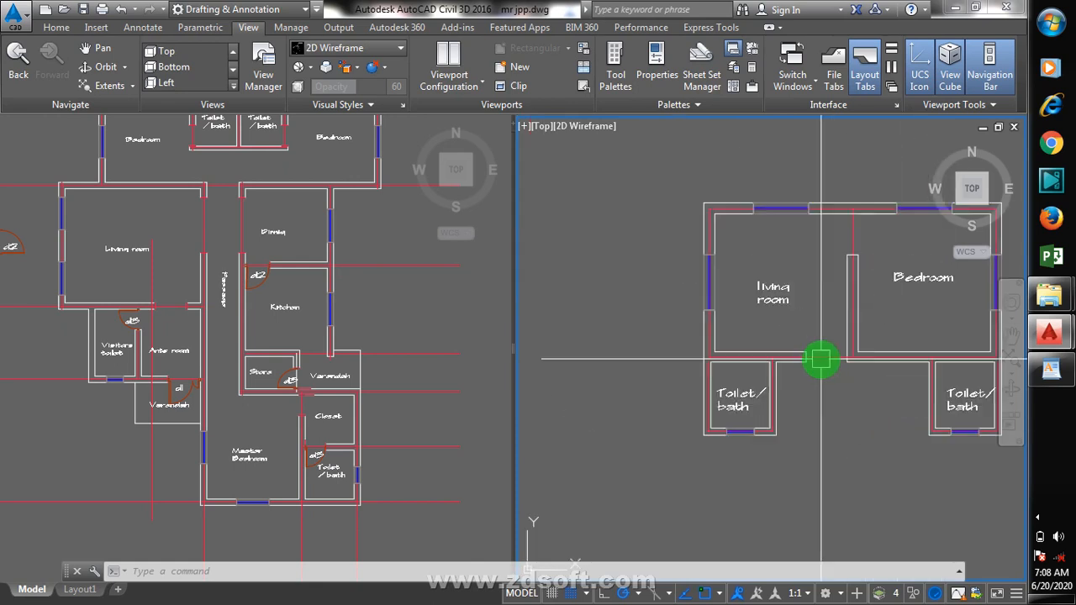
scroll(713, 414, down, 2)
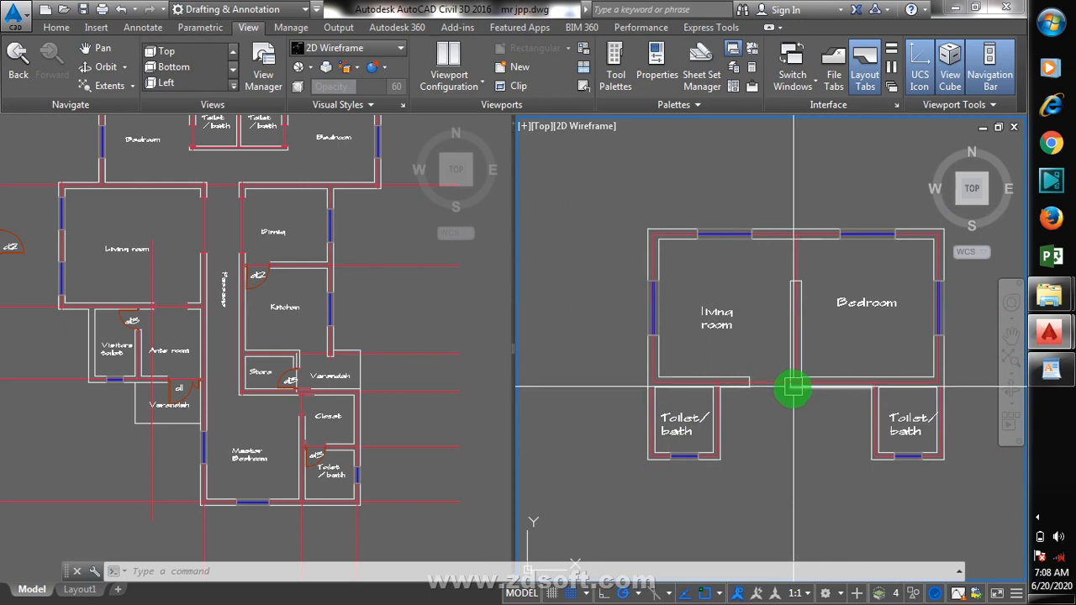
scroll(748, 395, down, 2)
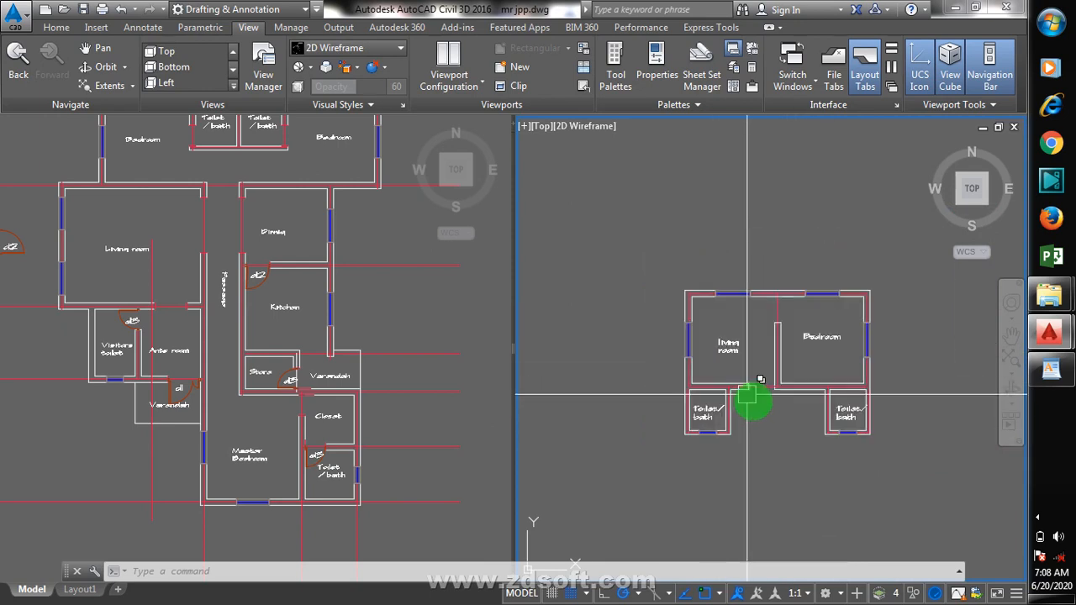
scroll(790, 434, up, 2)
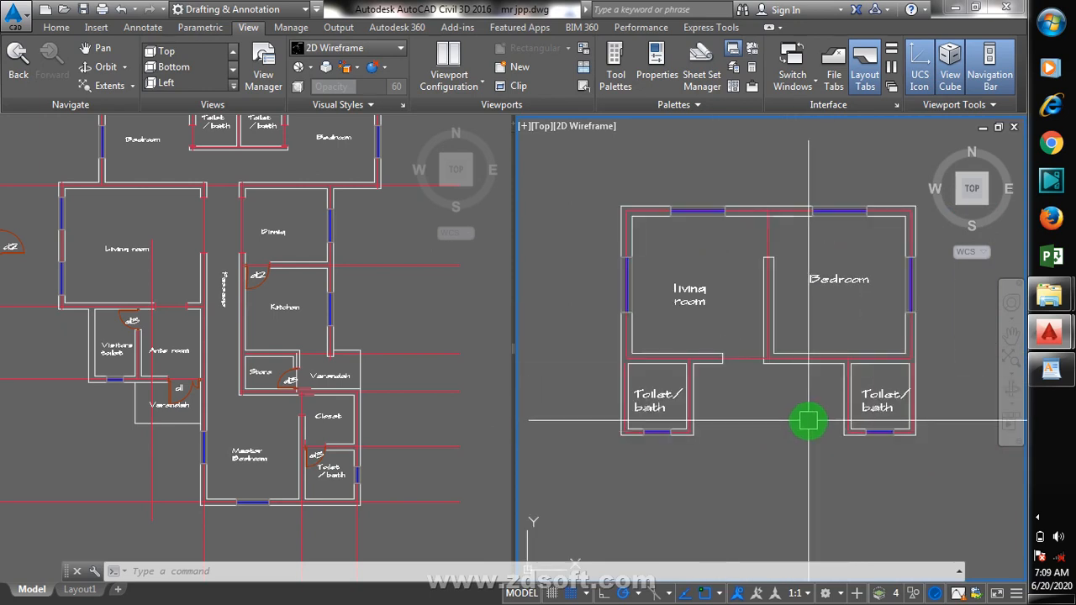
scroll(705, 402, down, 2)
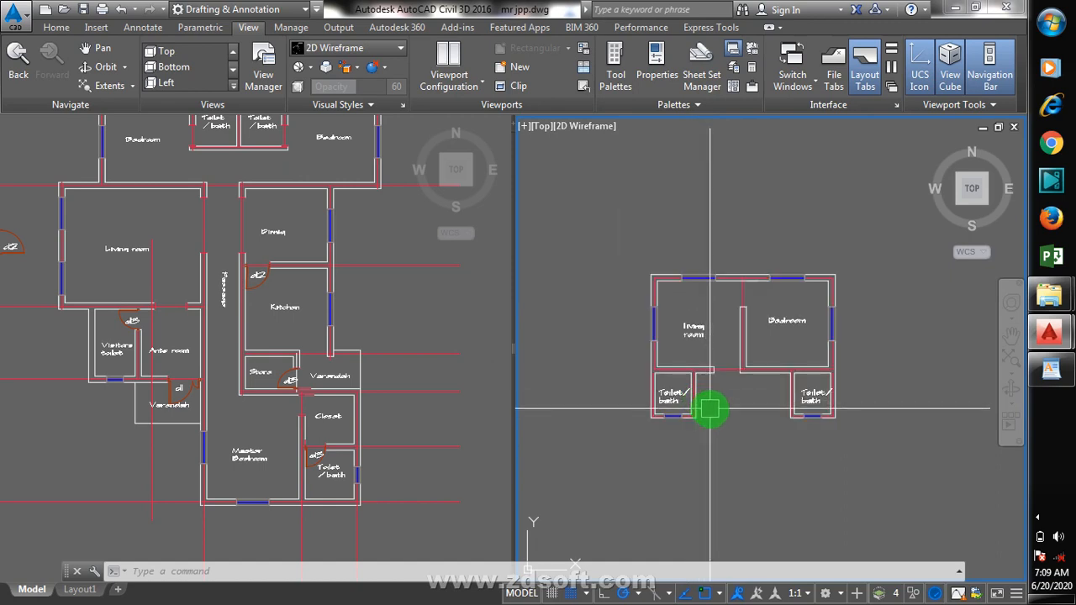
scroll(713, 414, down, 3)
scroll(778, 396, up, 3)
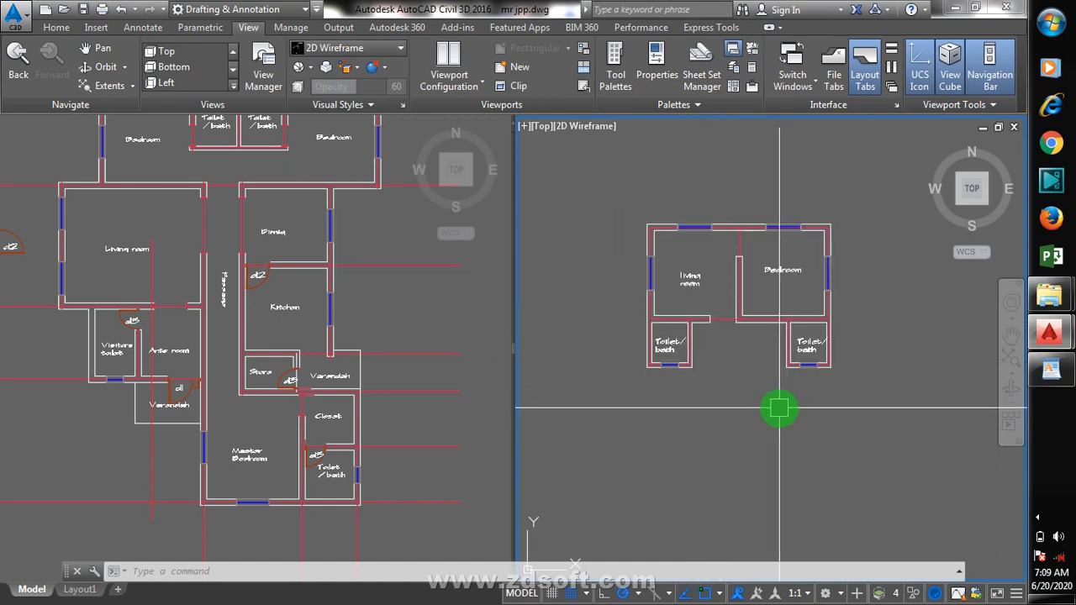
click(343, 436)
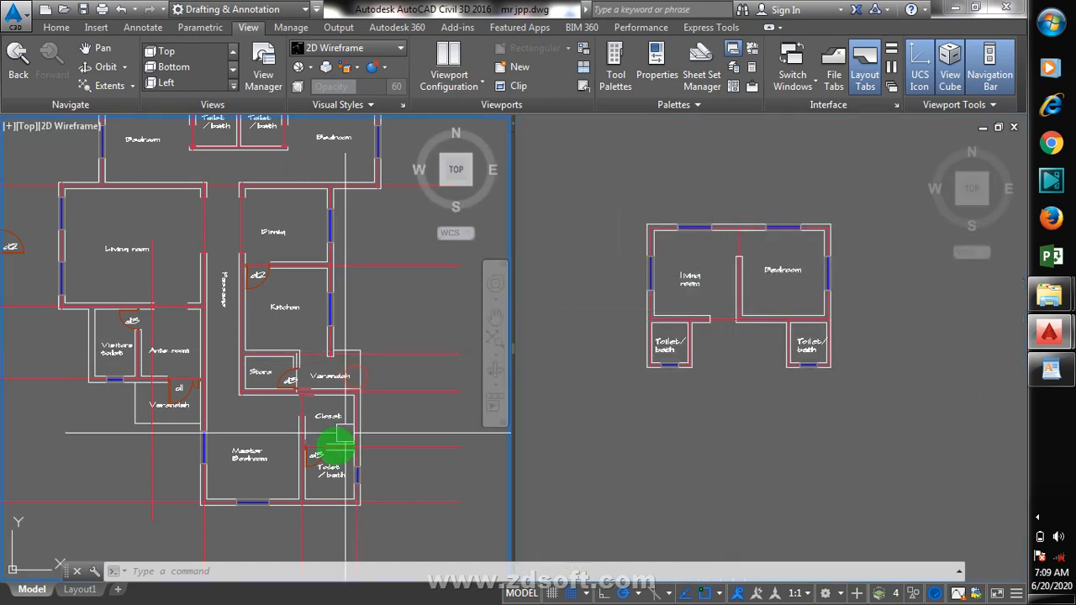
scroll(345, 435, up, 5)
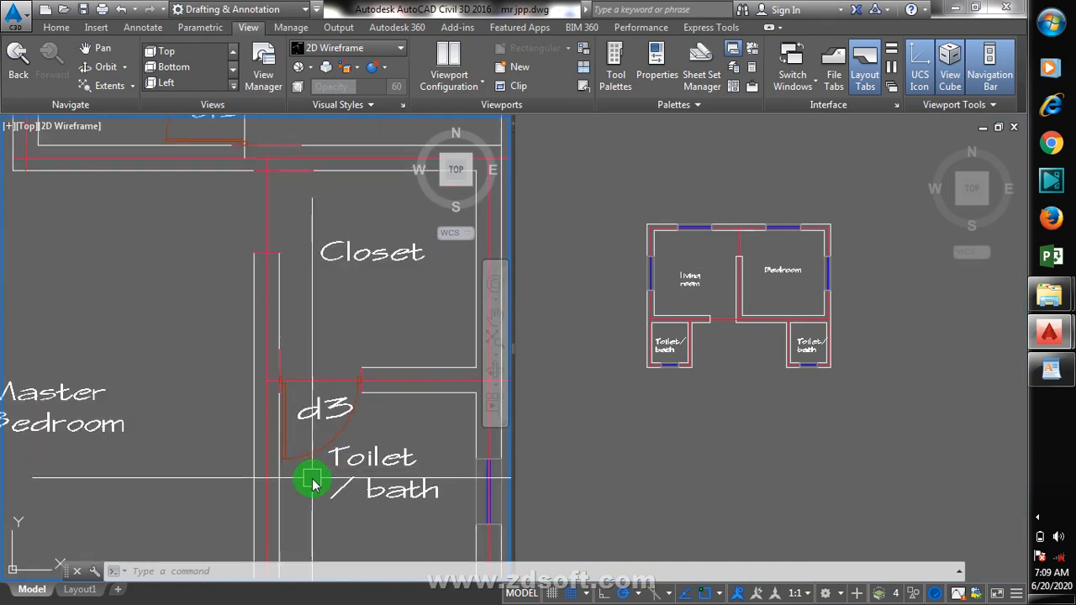
key(Return)
click(305, 459)
key(Return)
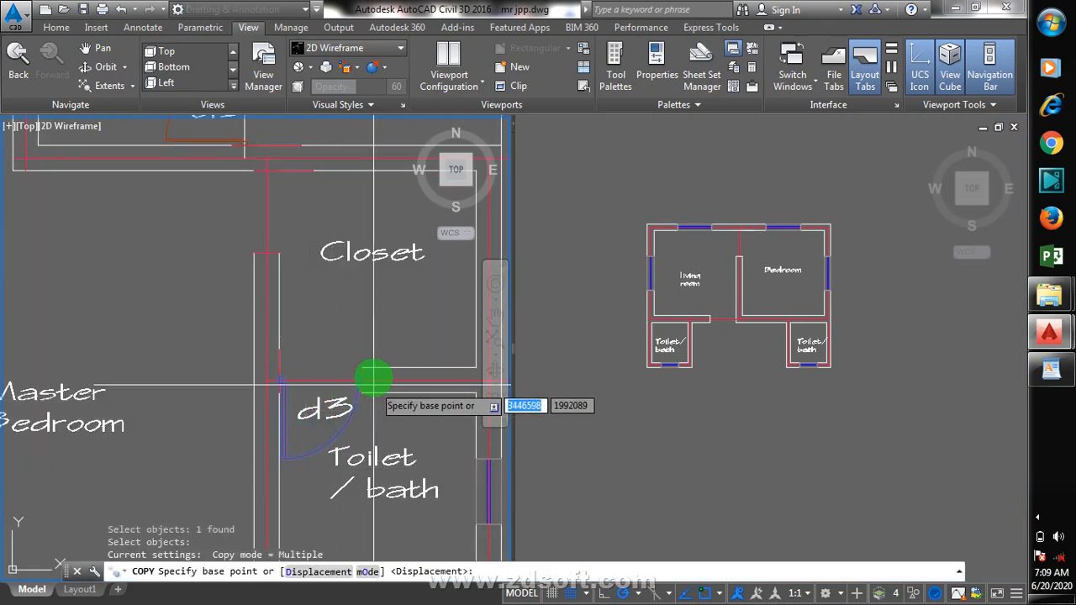
scroll(375, 379, up, 3)
click(345, 392)
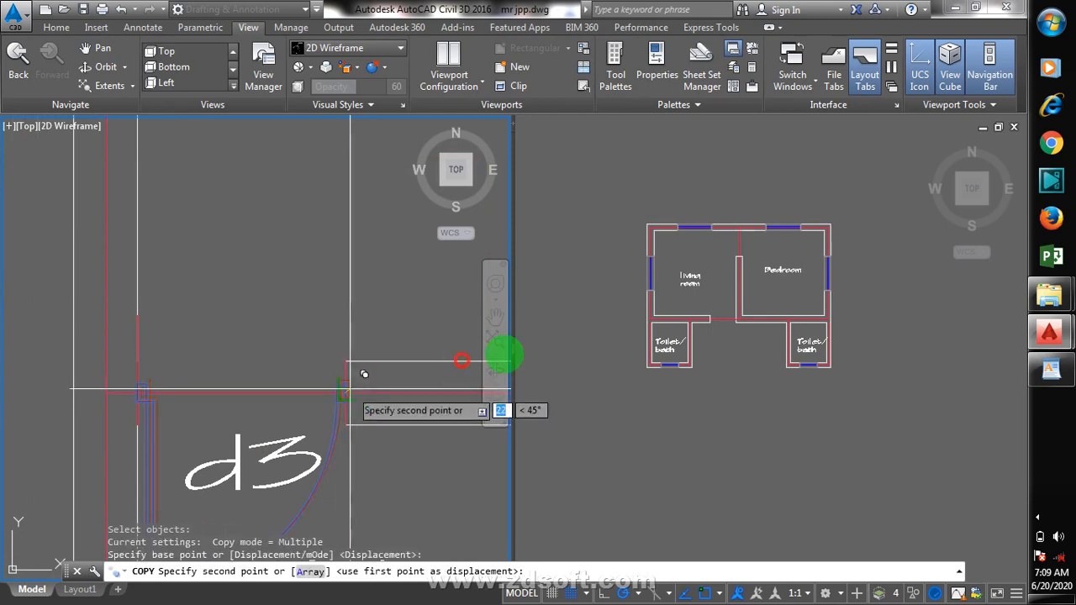
scroll(772, 397, up, 8)
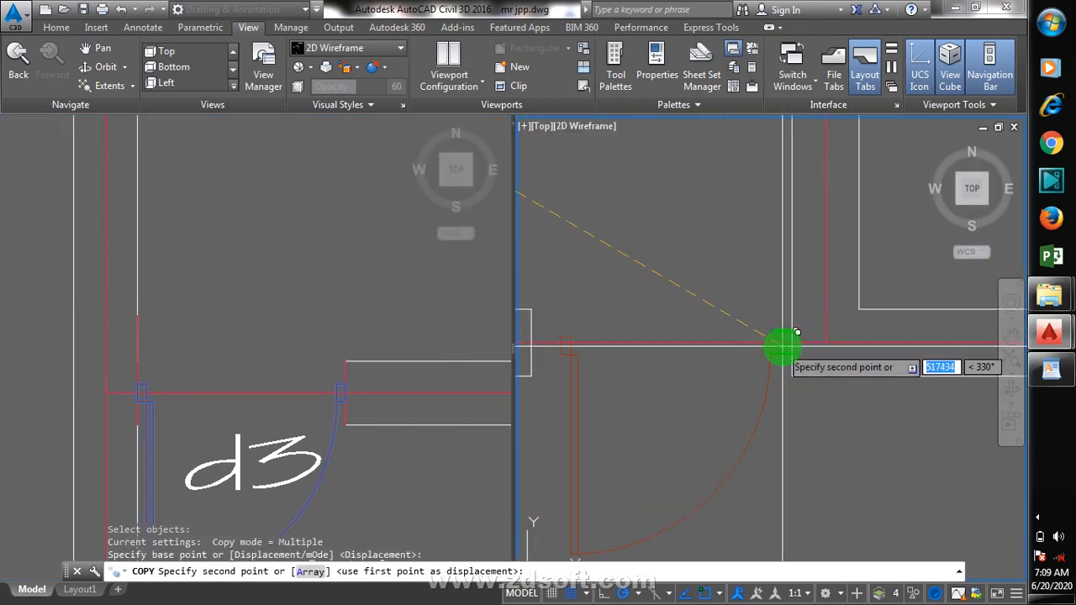
scroll(778, 345, down, 5)
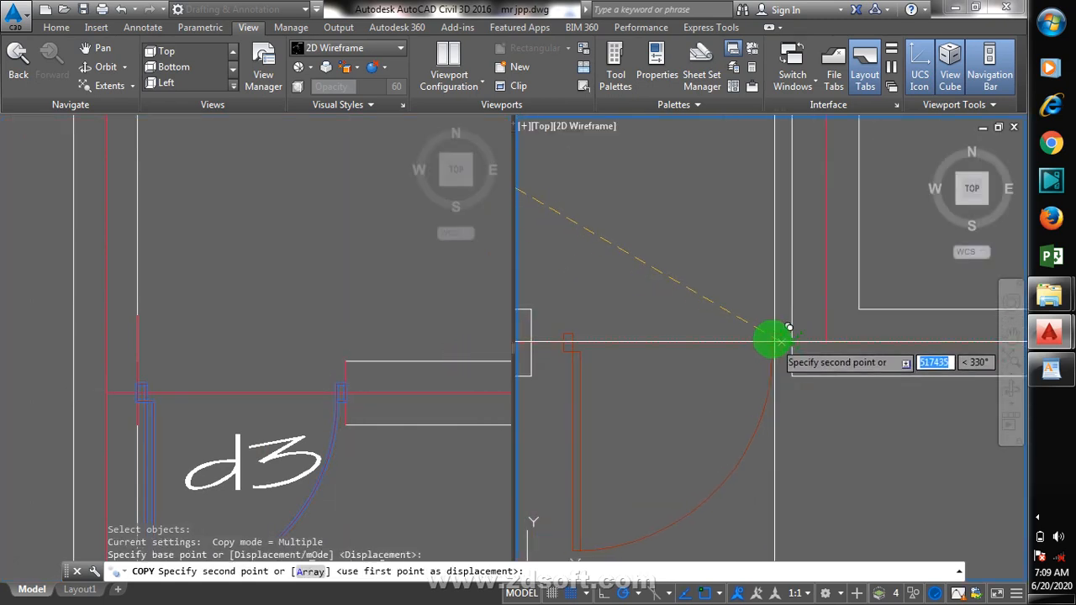
click(336, 341)
scroll(353, 336, down, 8)
key(Escape)
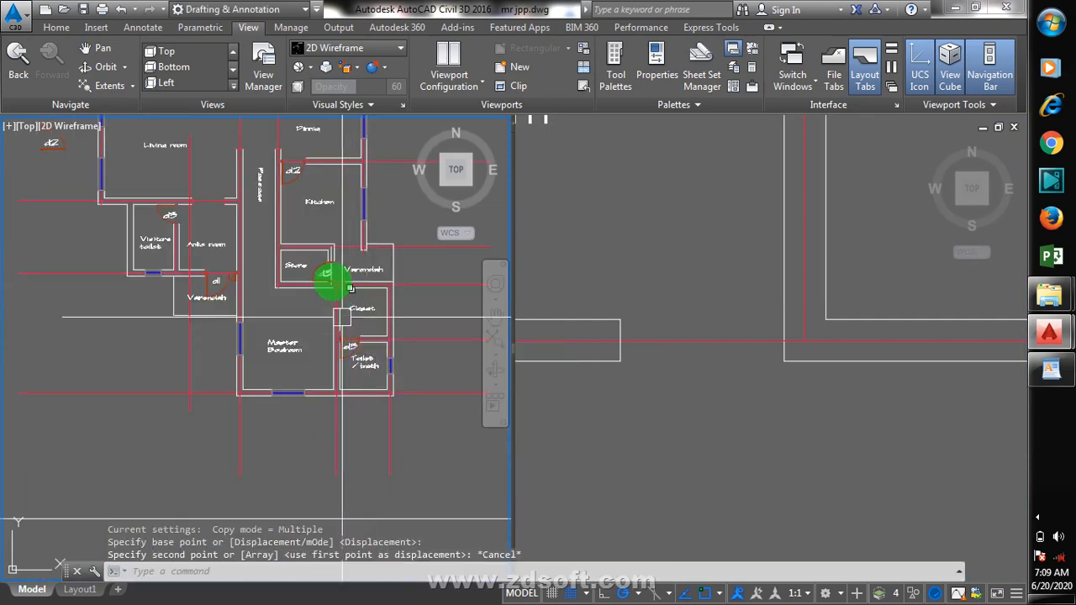
- Copy the Kitchen's d2 door by its right jamb midpoint into the small plan's living room opening, against the partition base on the wall centreline
scroll(178, 273, up, 3)
scroll(178, 273, up, 4)
scroll(211, 281, down, 2)
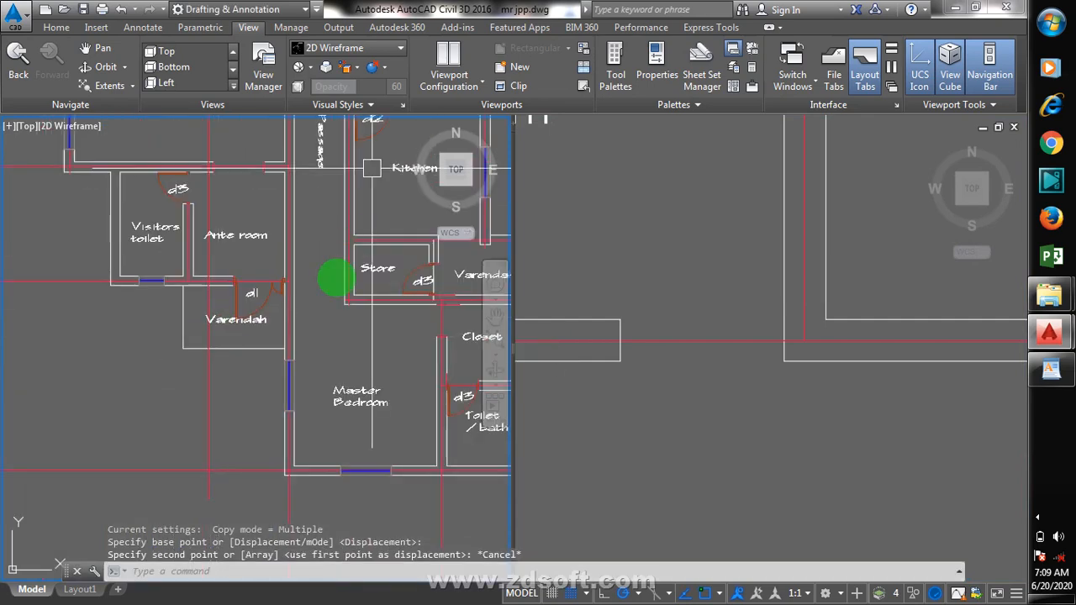
scroll(361, 217, down, 2)
scroll(362, 217, up, 4)
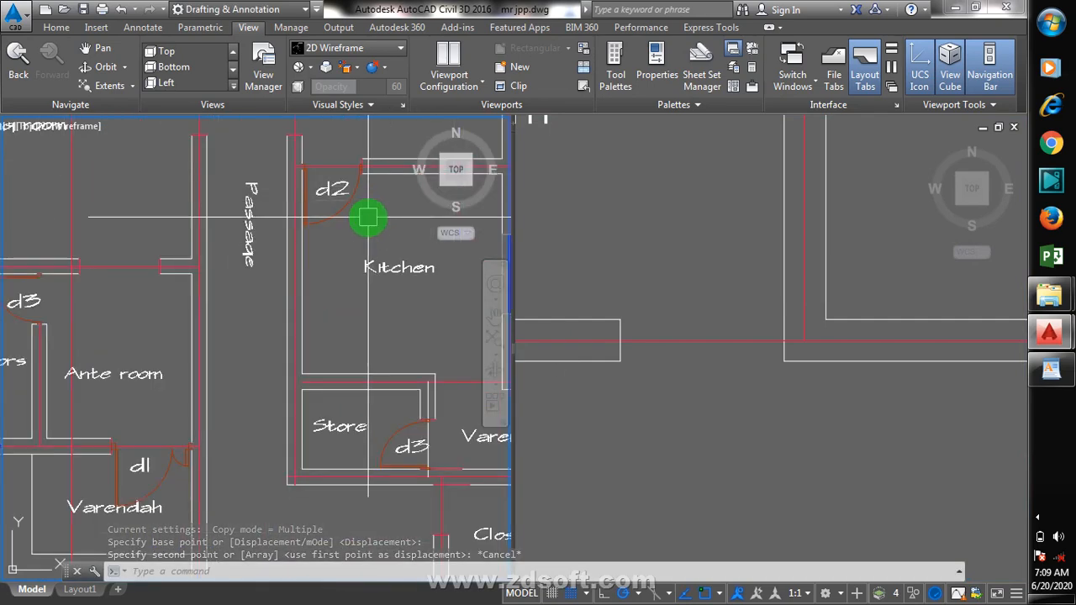
key(Escape)
text(co)
key(Return)
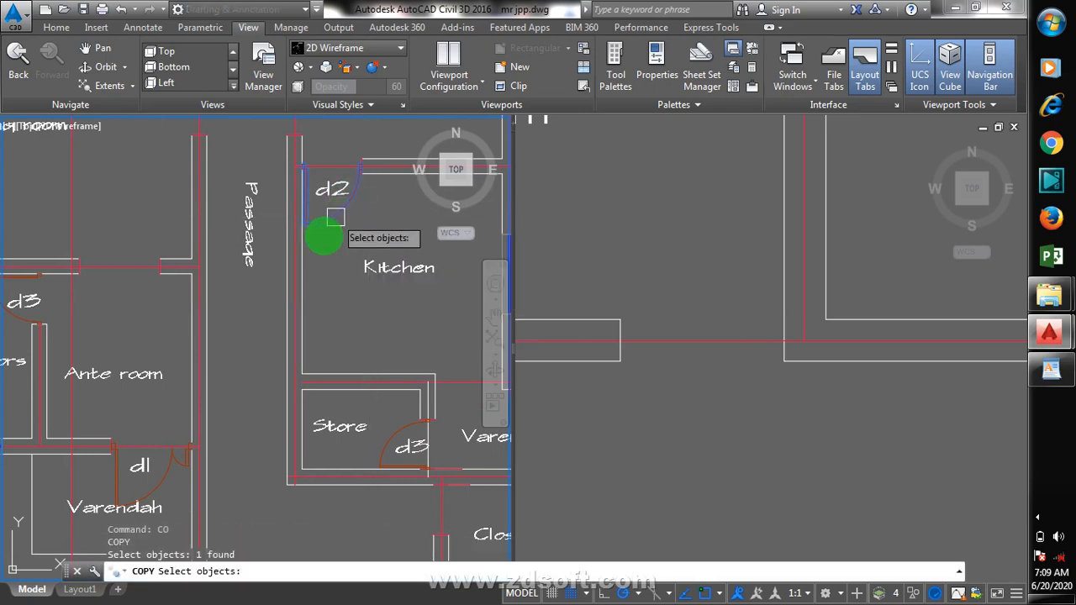
key(Return)
scroll(336, 179, up, 5)
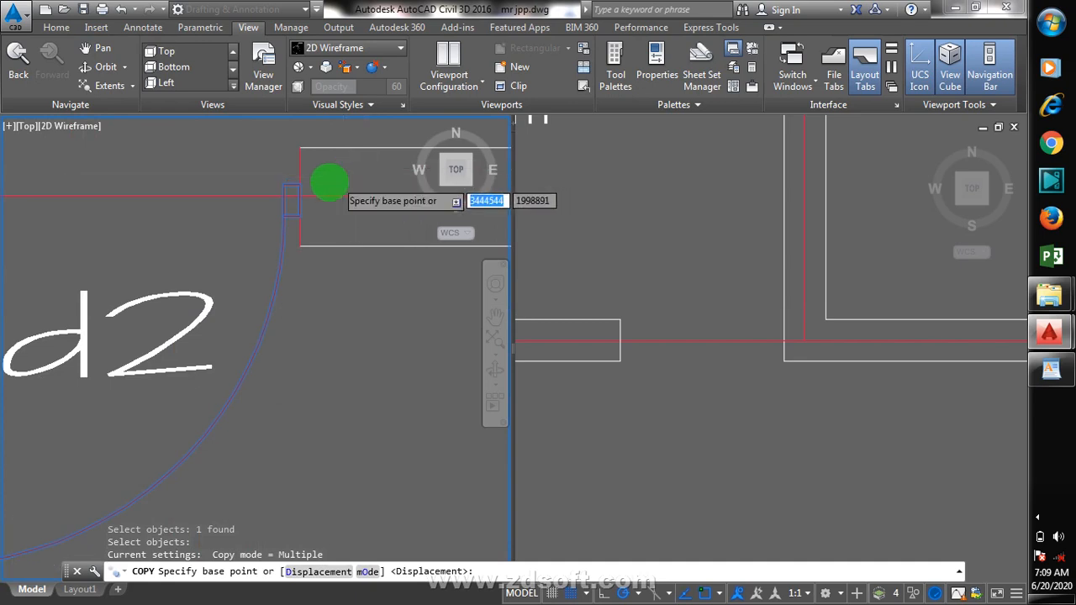
scroll(329, 182, up, 4)
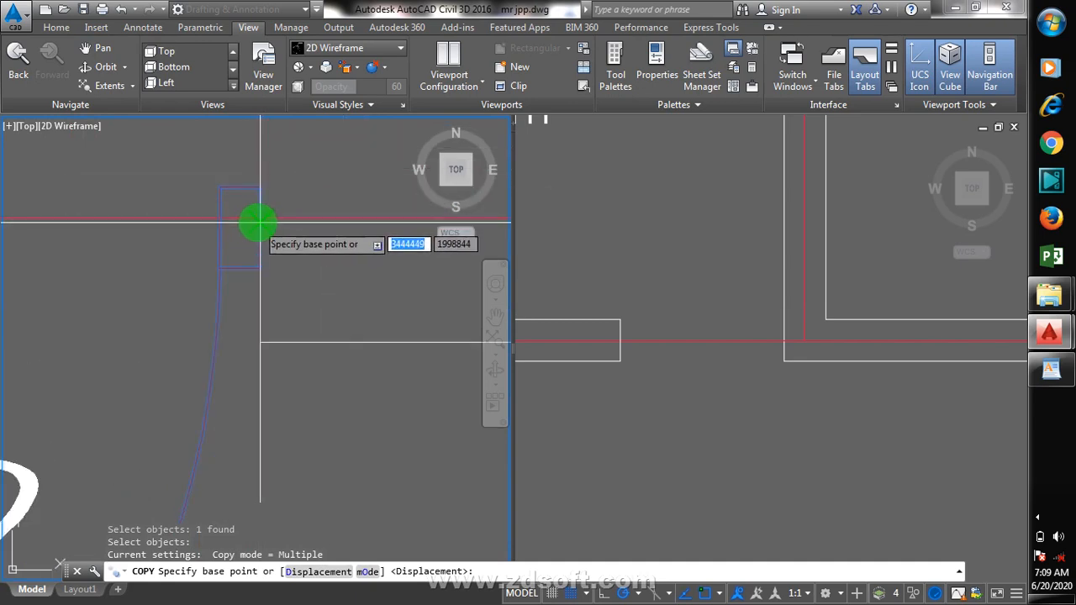
click(256, 221)
click(754, 391)
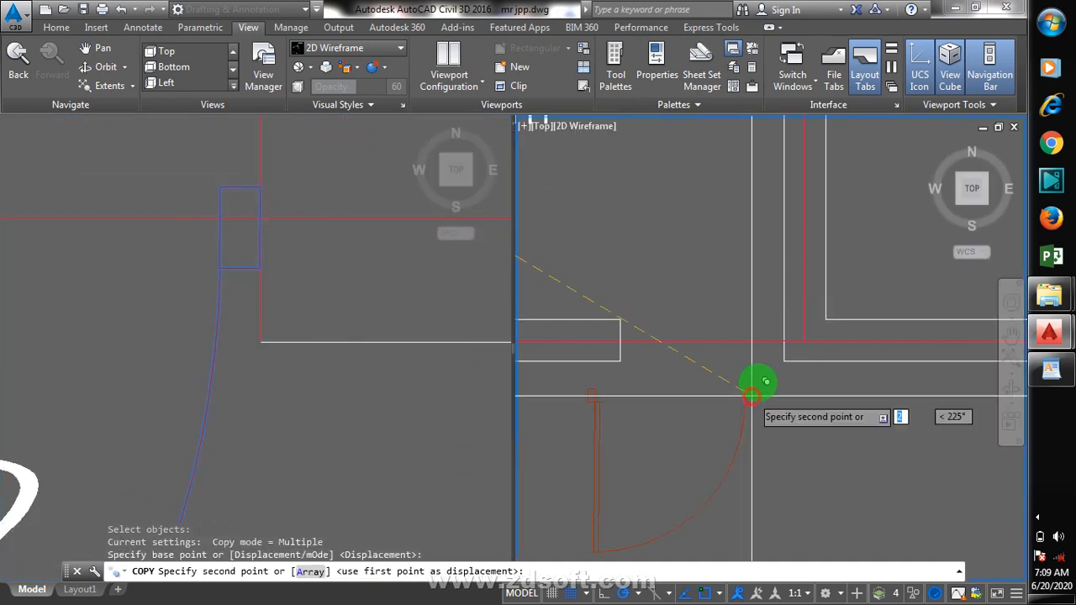
click(783, 342)
scroll(783, 342, down, 5)
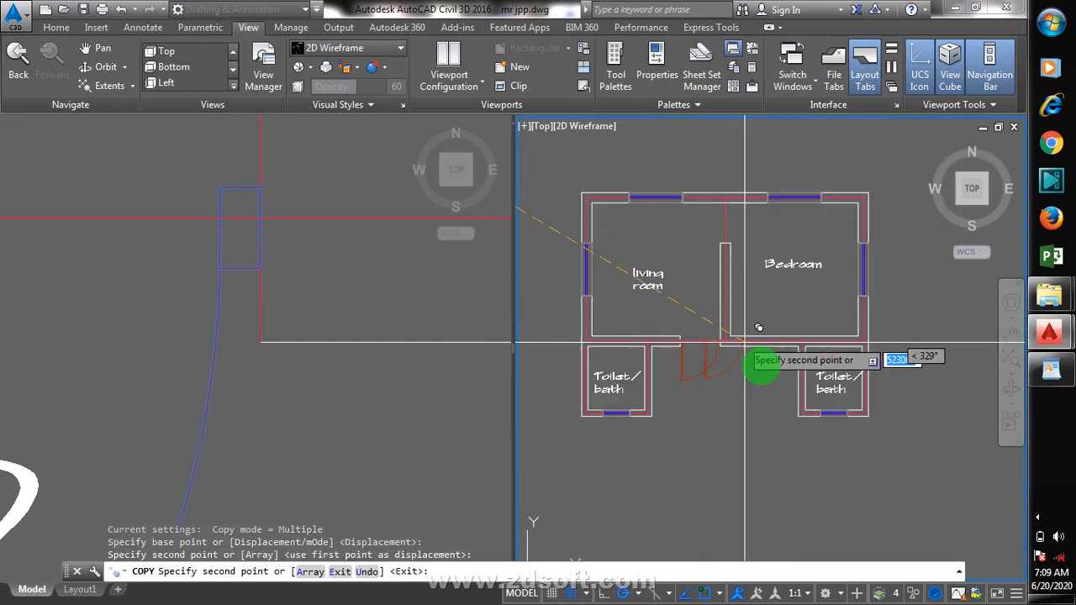
key(Escape)
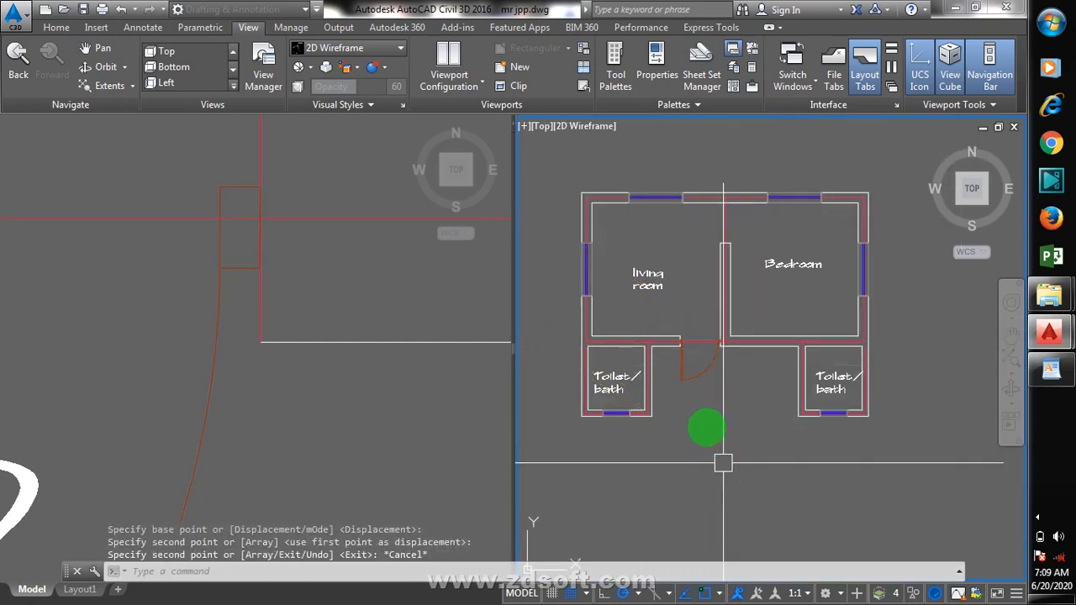
scroll(713, 373, down, 3)
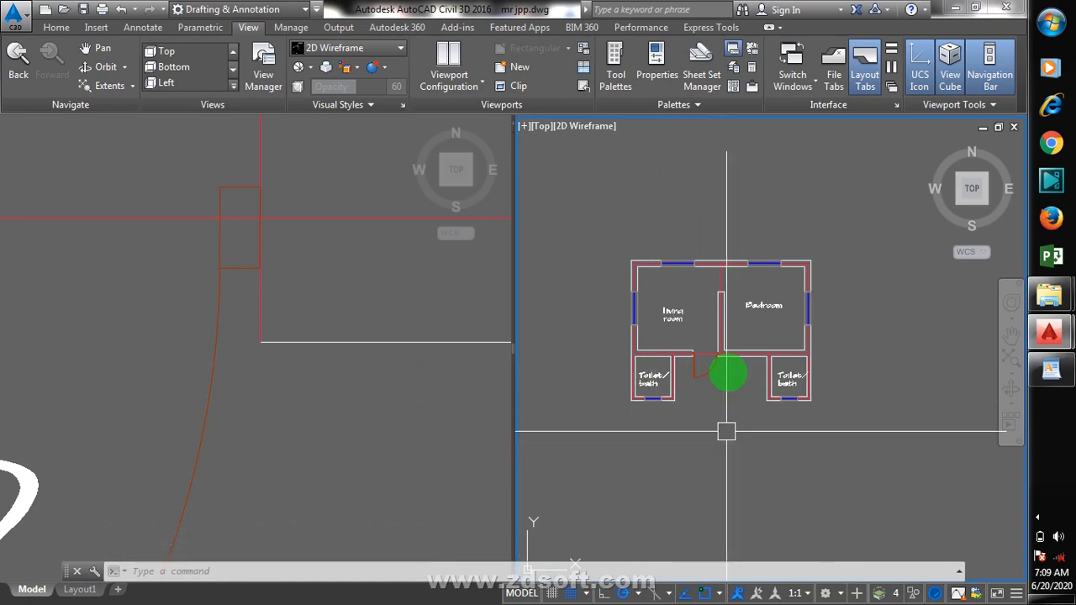
scroll(731, 357, down, 2)
scroll(764, 422, up, 2)
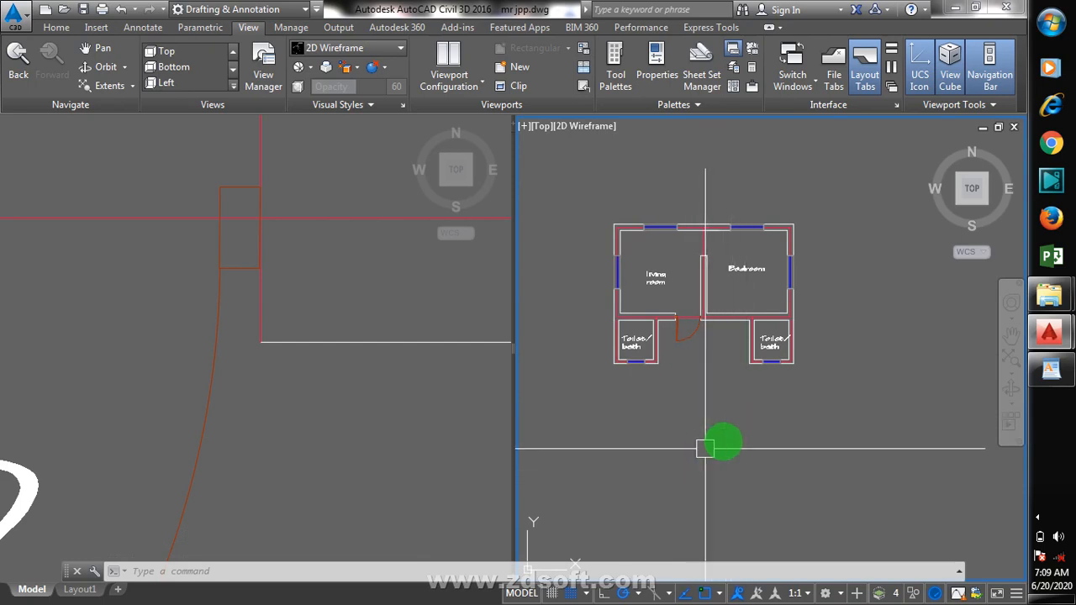
text(co)
key(Return)
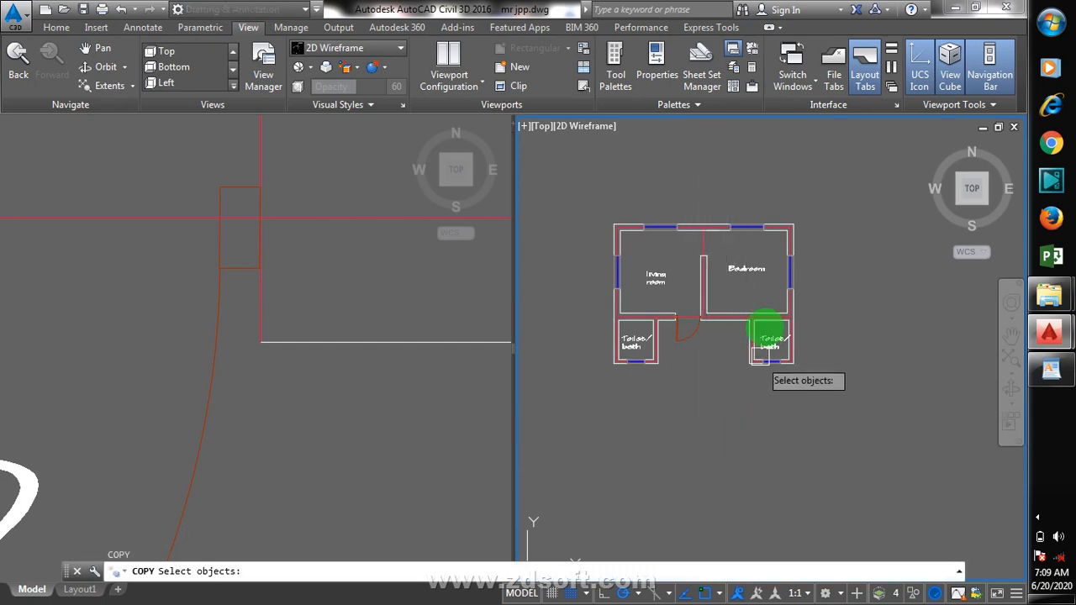
key(Escape)
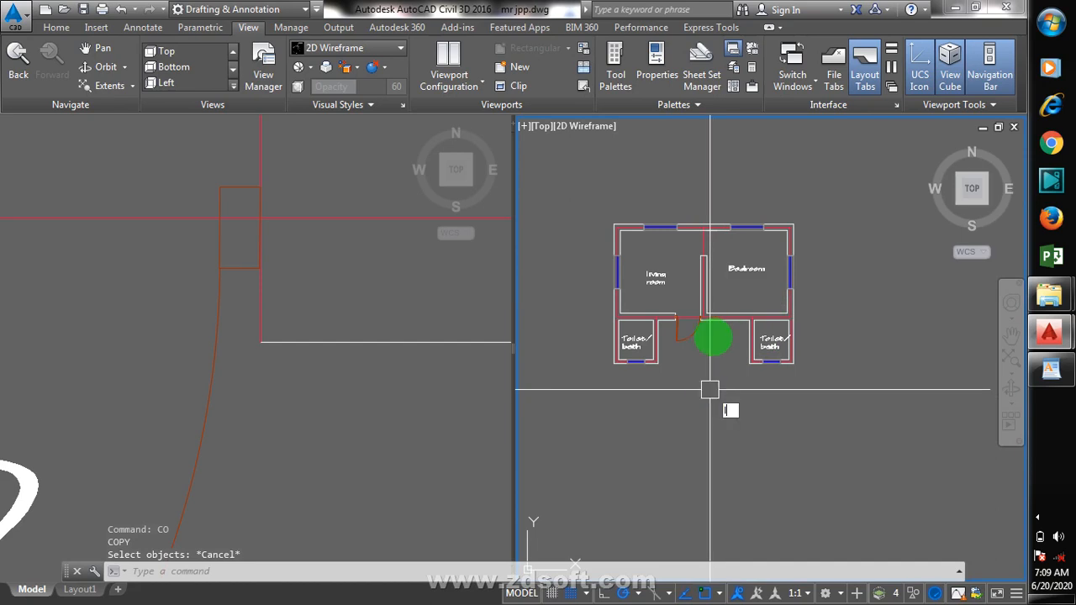
- Draw a line joining the lower inner-facing corners of the two Toilet/bath rooms to close the front of the space between them
text(l)
key(Return)
scroll(665, 368, up, 5)
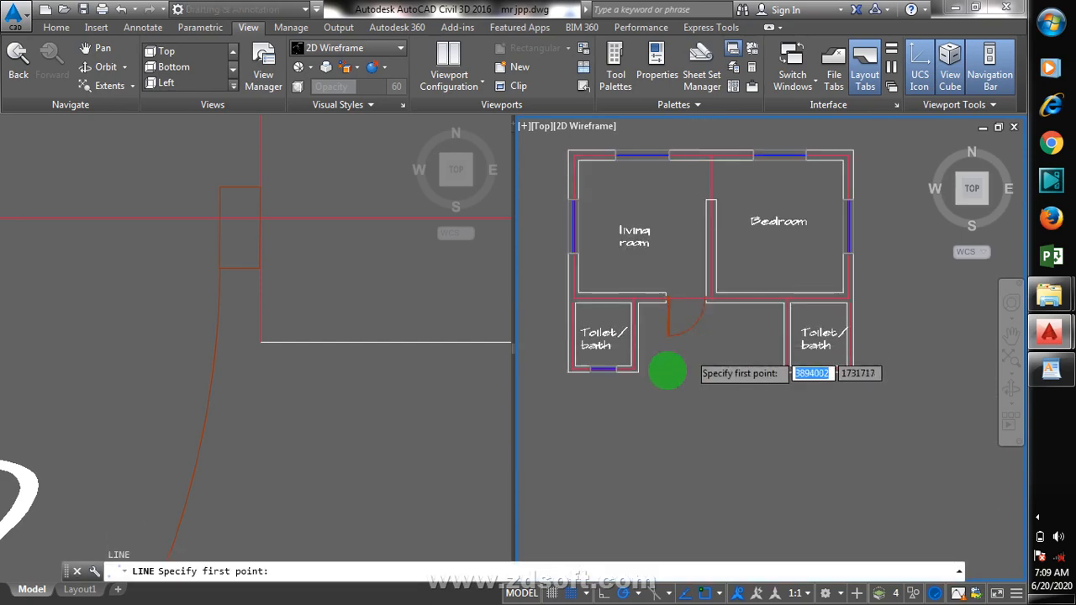
click(607, 378)
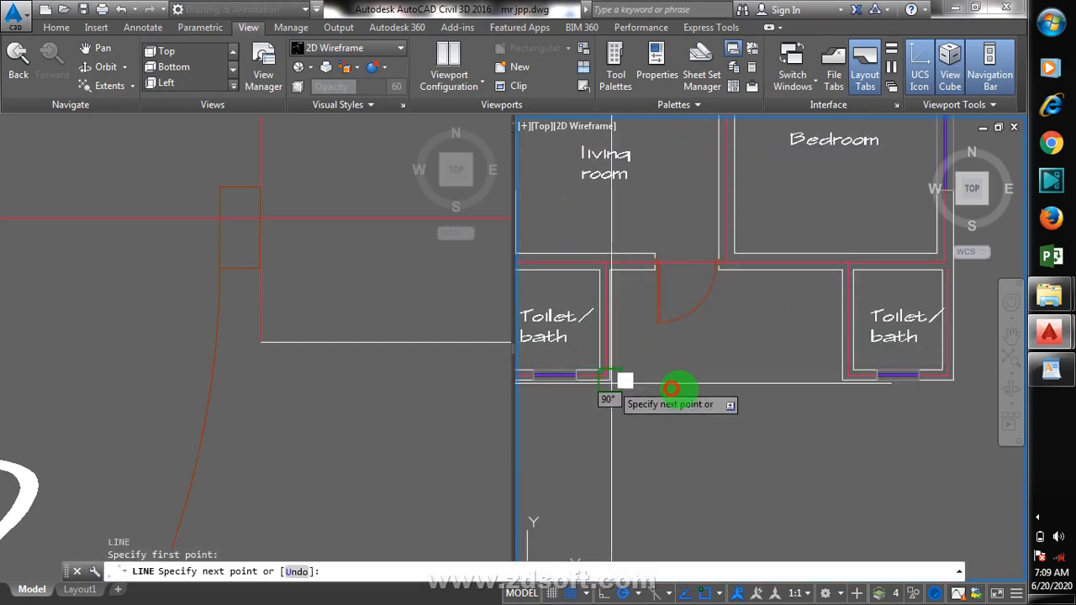
click(840, 378)
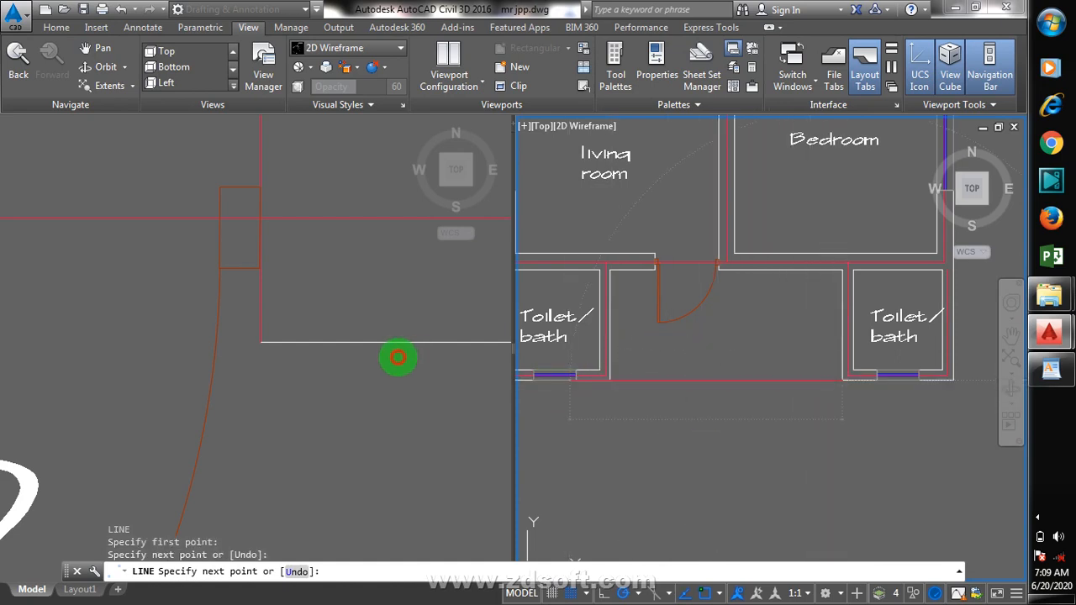
click(398, 357)
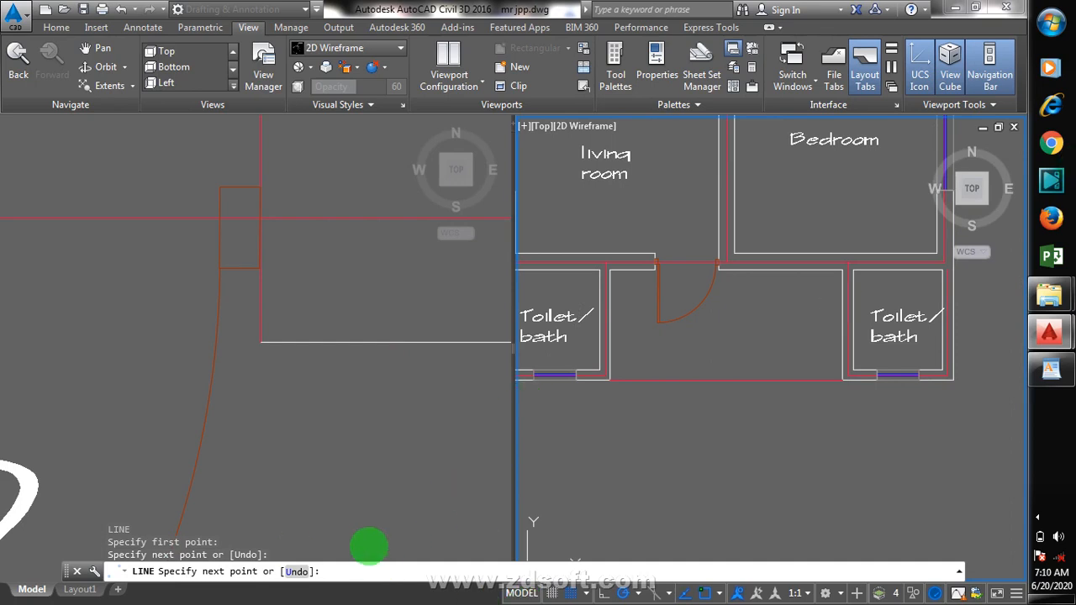
key(Escape)
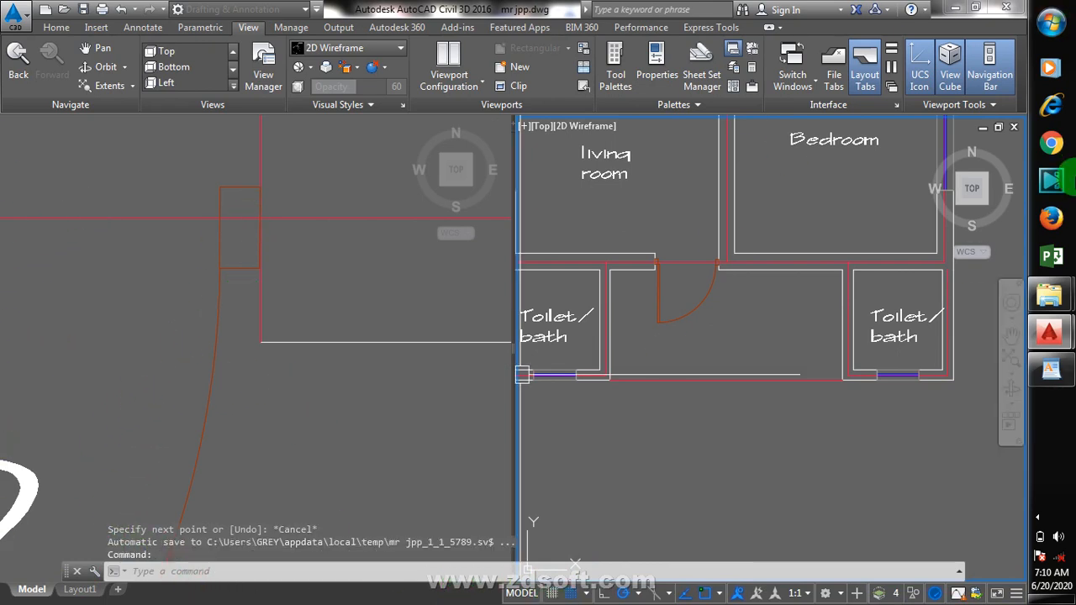
- Copy the Varendah label from the larger house plan into the space between the small plan's two Toilet/bath rooms
click(379, 320)
scroll(295, 348, down, 5)
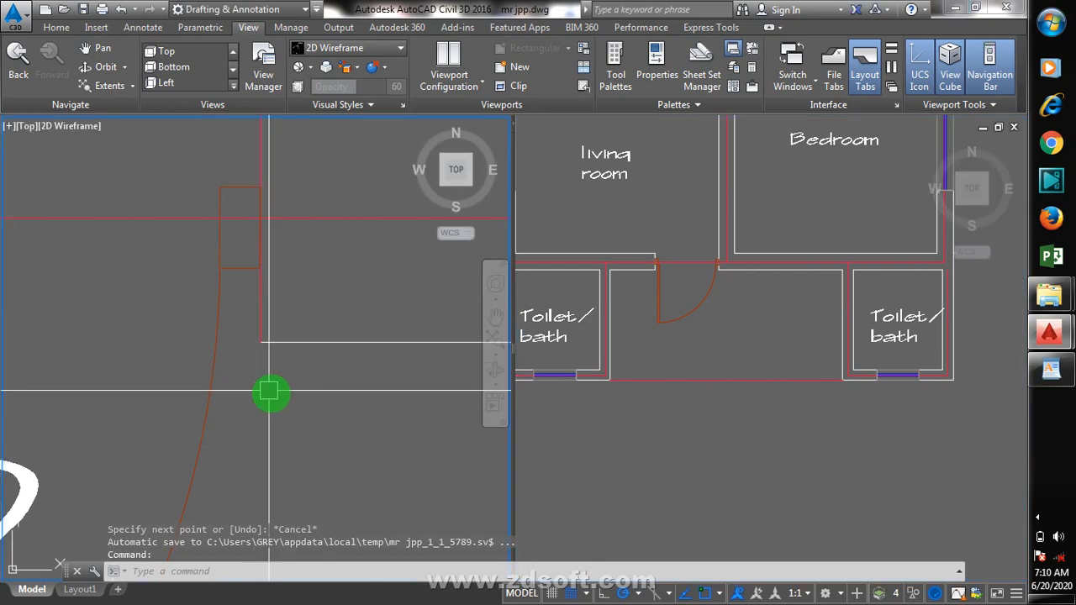
scroll(312, 340, down, 4)
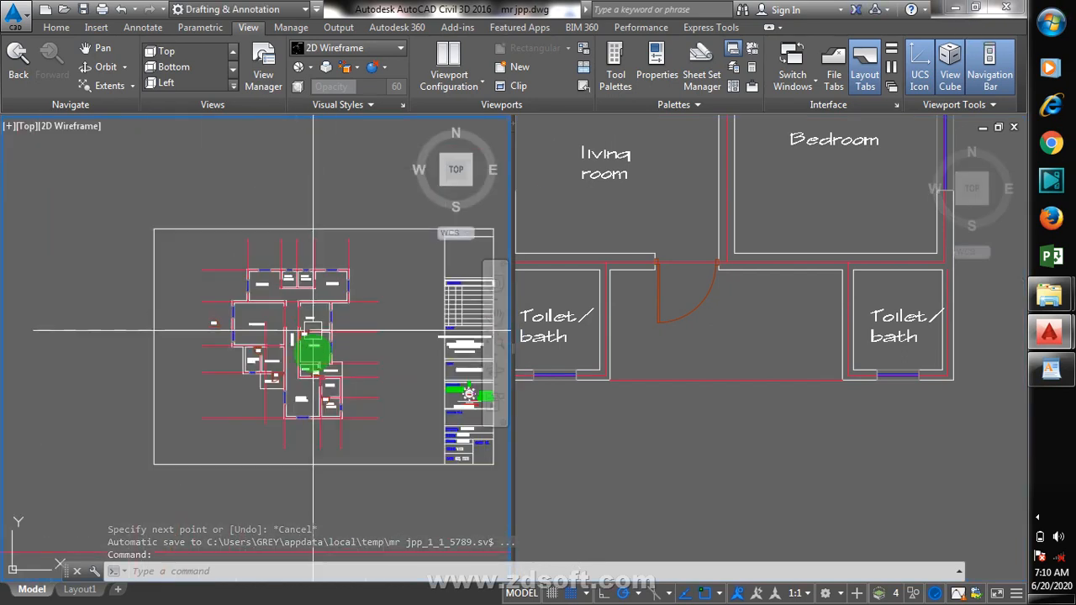
scroll(292, 386, up, 6)
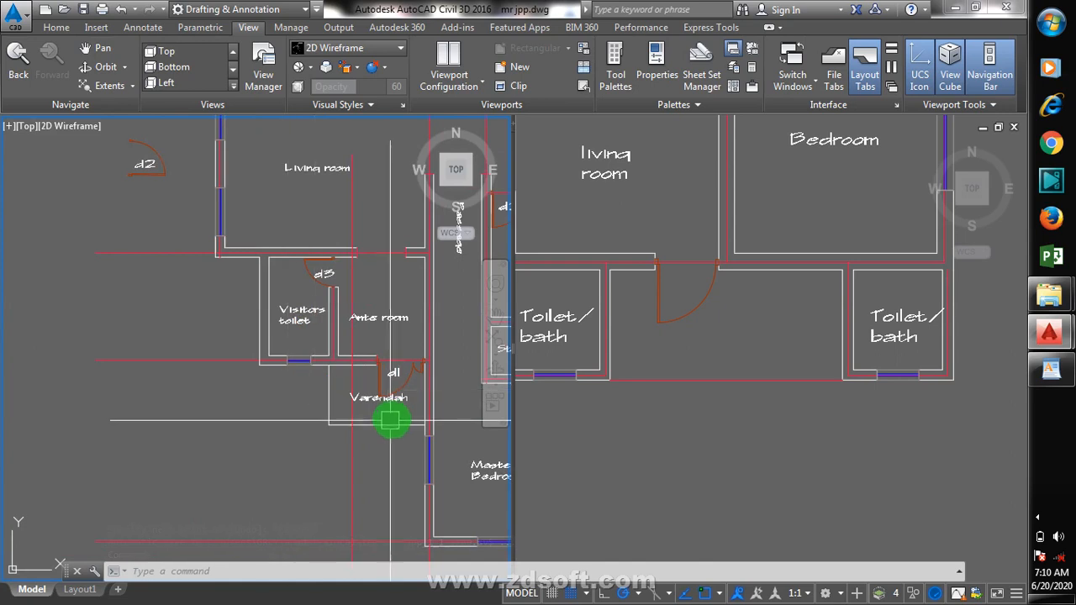
scroll(393, 414, up, 3)
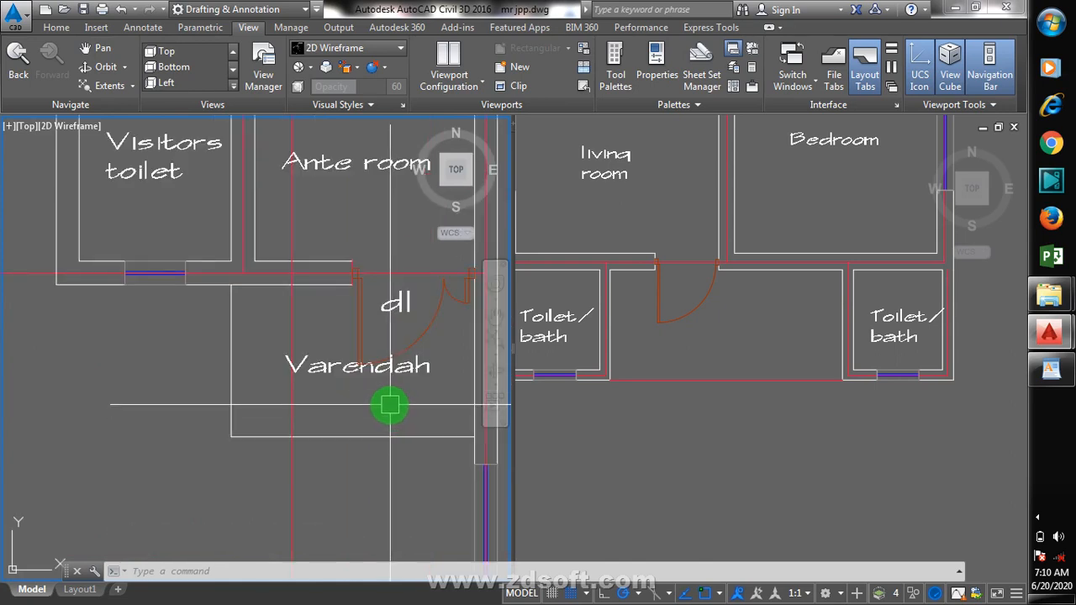
key(Return)
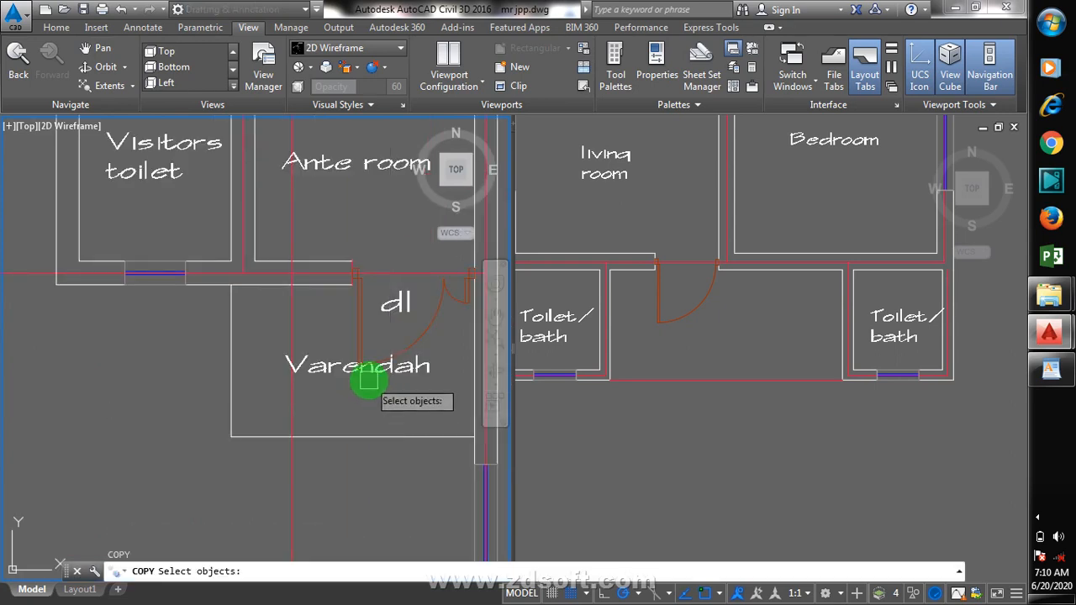
click(369, 380)
key(Return)
click(368, 392)
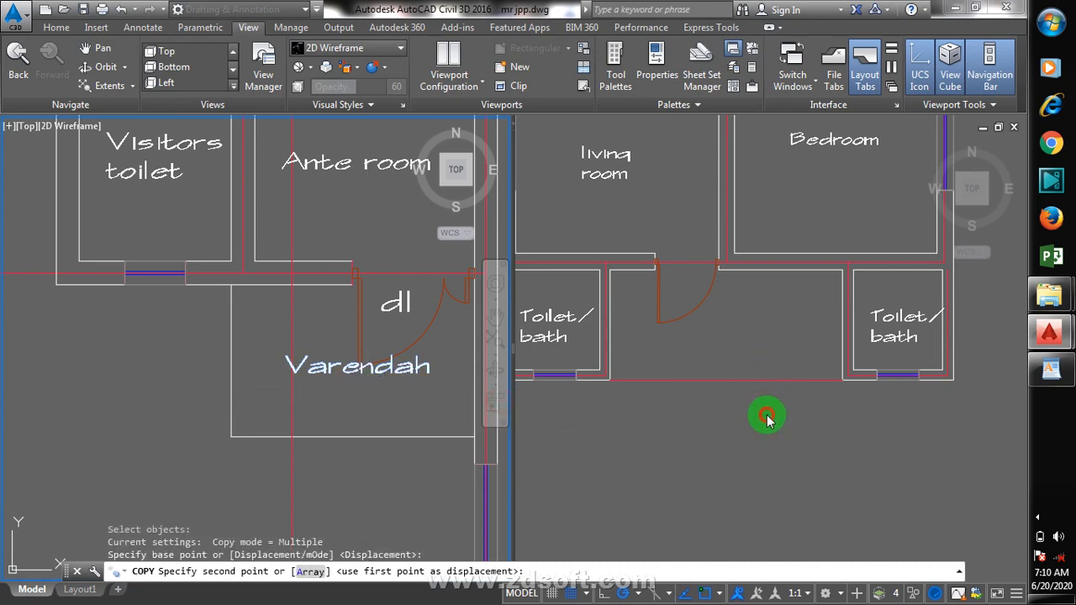
click(769, 419)
click(727, 371)
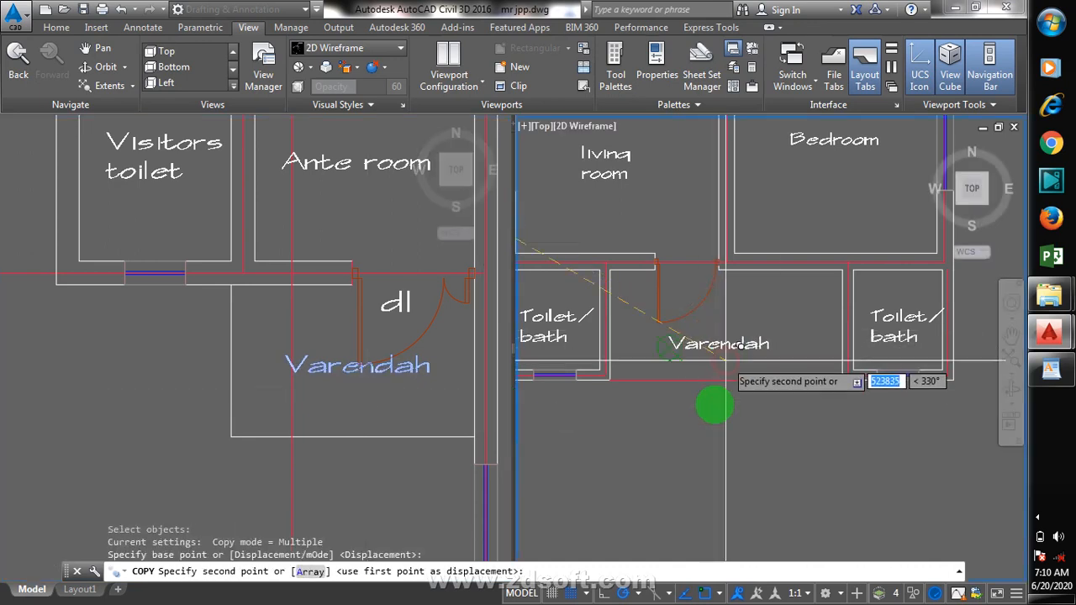
key(Escape)
click(727, 357)
key(Escape)
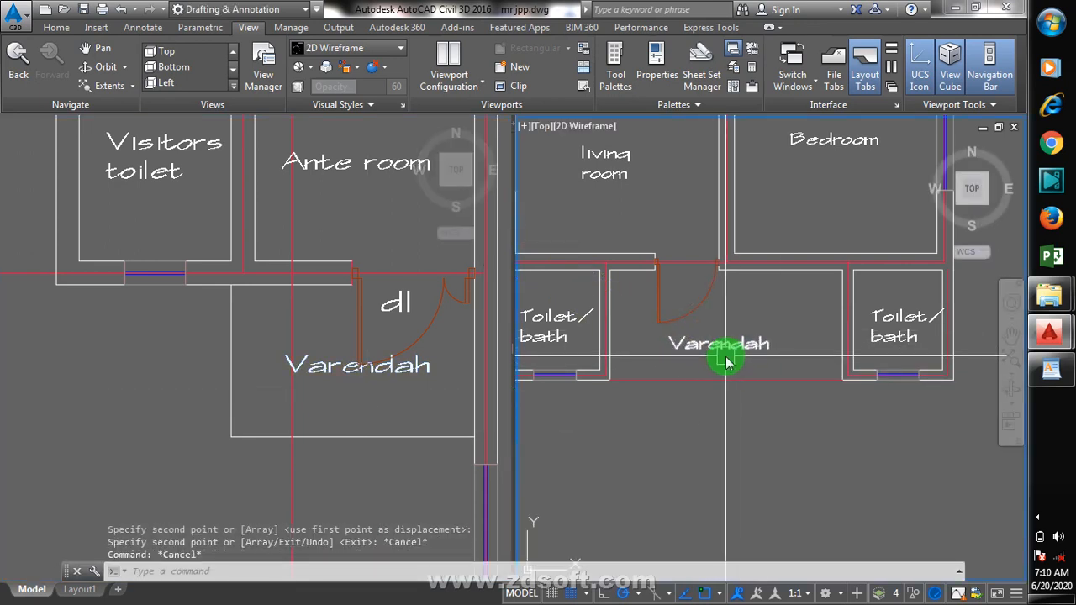
- Change the copied Varendah label in the small plan to read Varrender
text(dd)
key(Return)
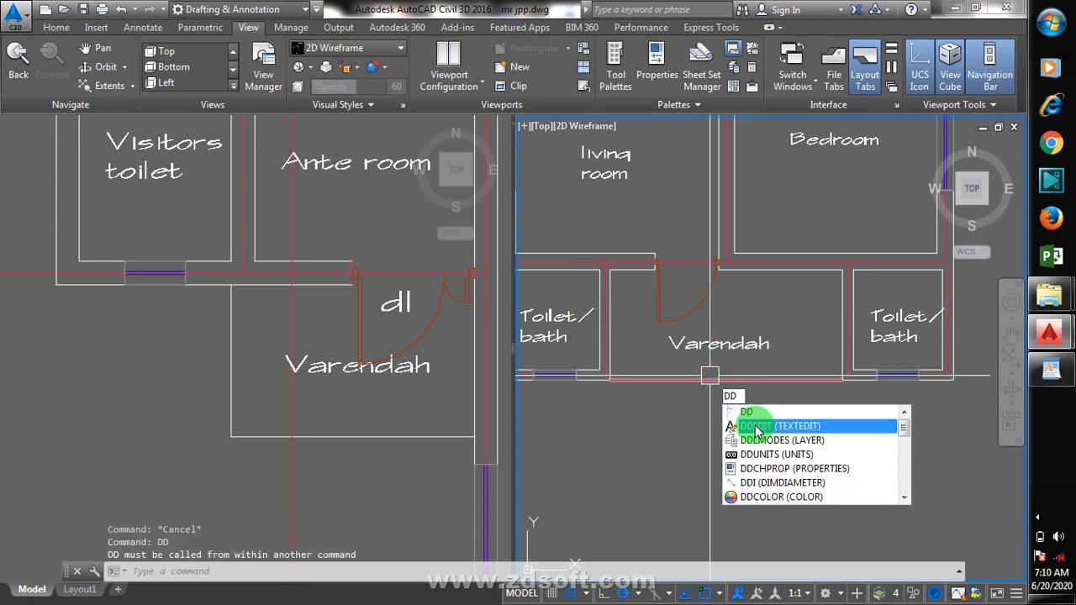
click(756, 424)
click(740, 352)
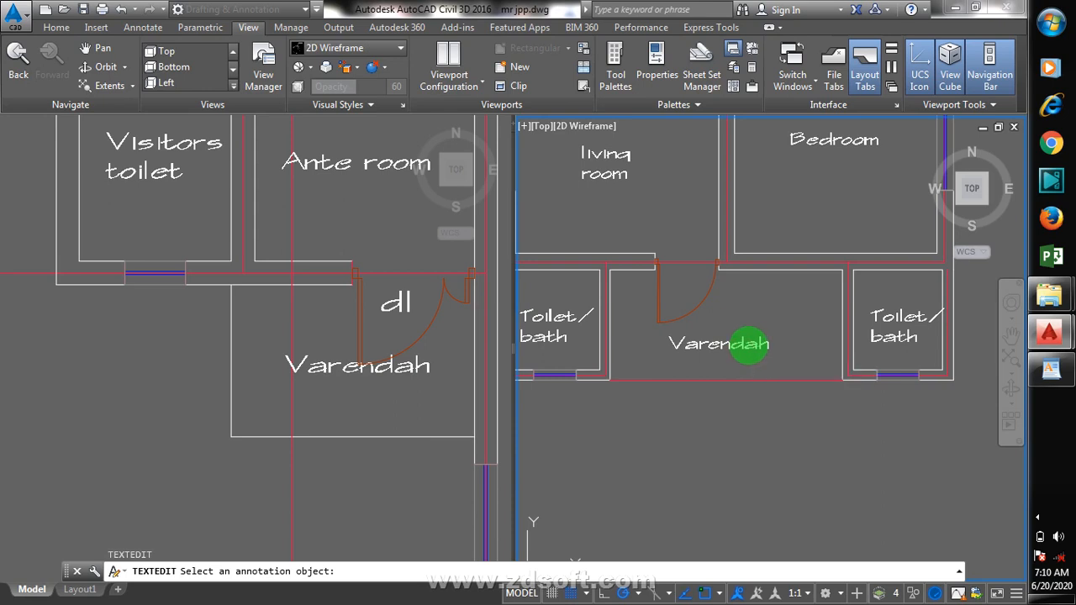
click(770, 346)
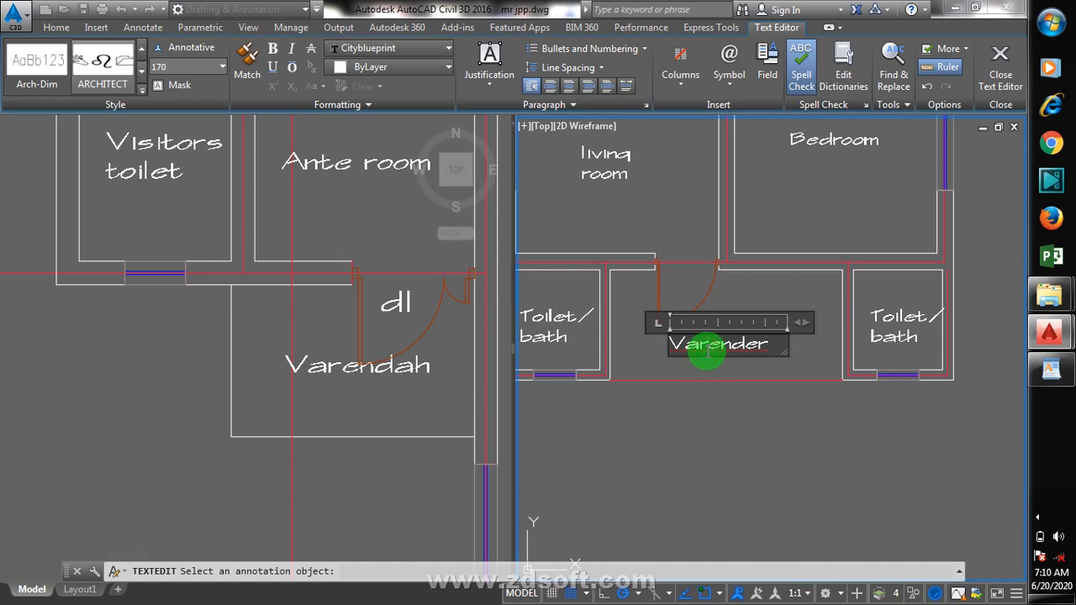
click(695, 398)
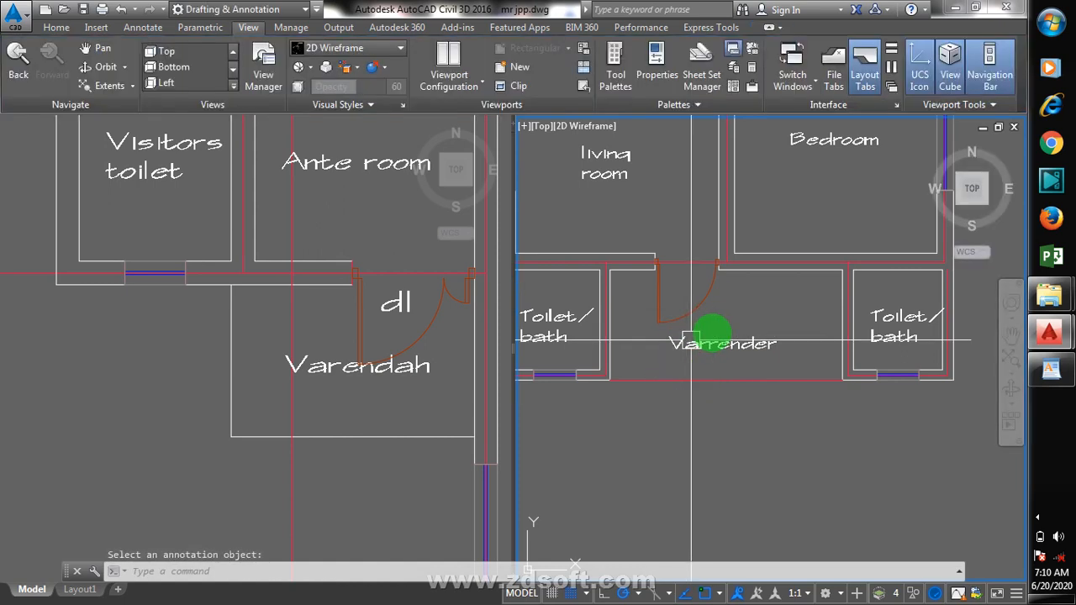
- Trace a polyline around the small plan's outer wall corners, from the living room's upper outer corner clockwise back to its start
scroll(757, 362, down, 5)
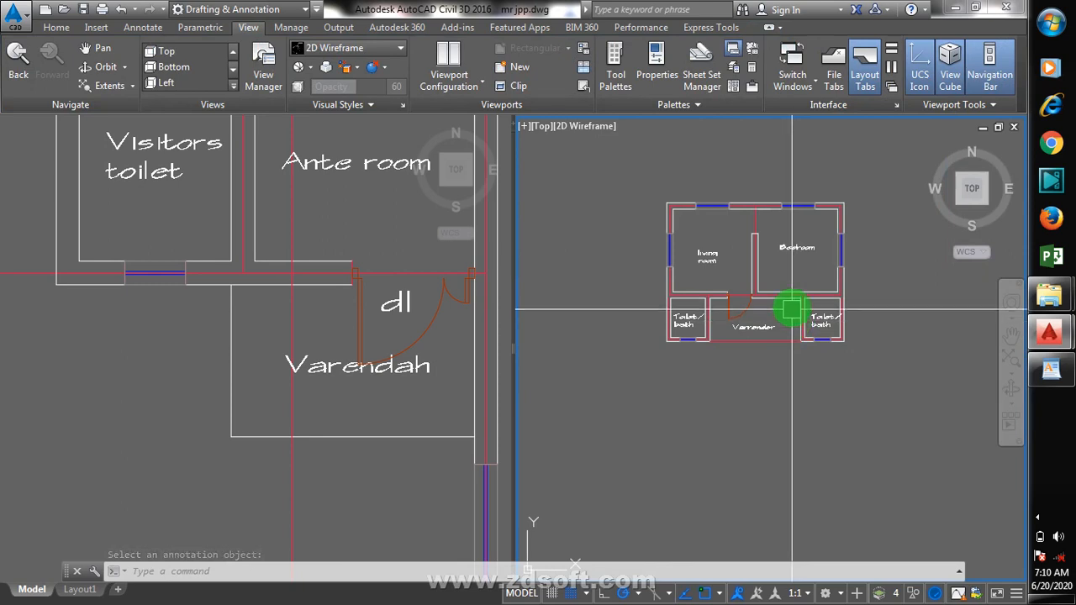
scroll(787, 345, up, 3)
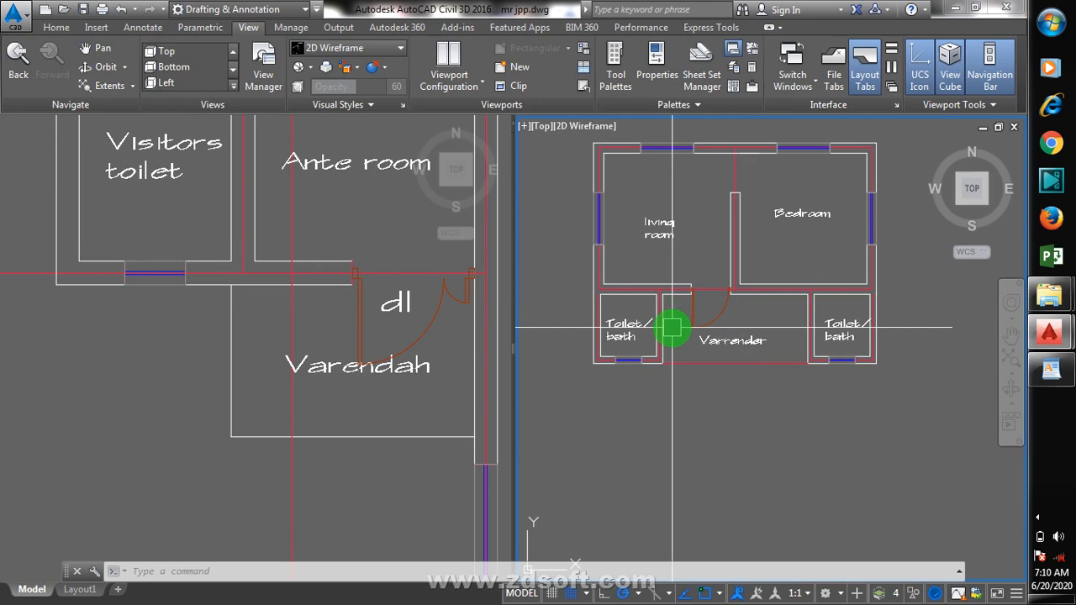
scroll(627, 328, down, 2)
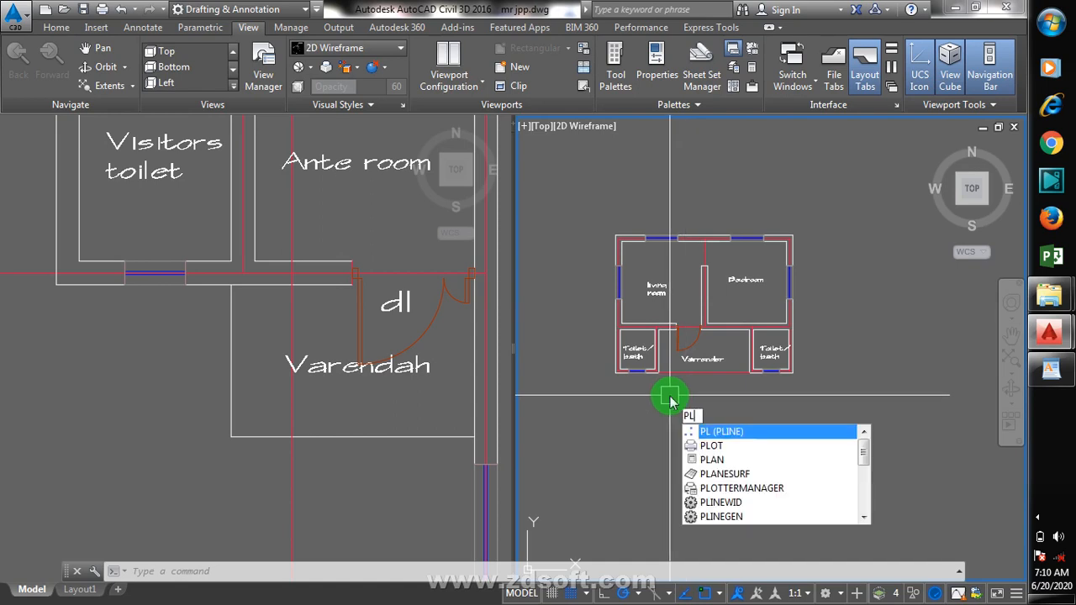
key(Return)
scroll(622, 237, up, 4)
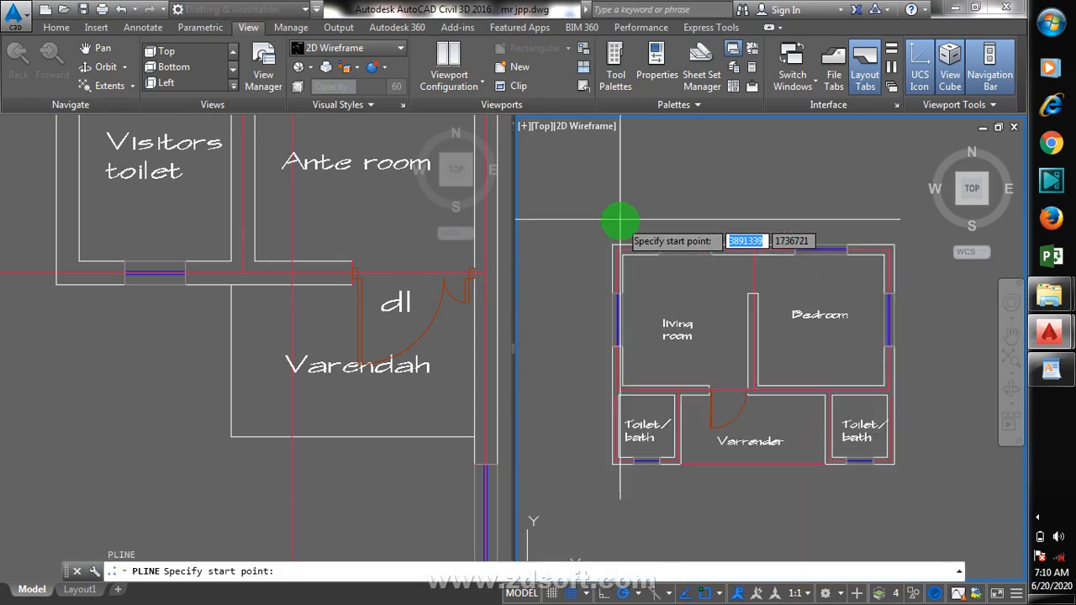
click(607, 260)
scroll(552, 241, down, 5)
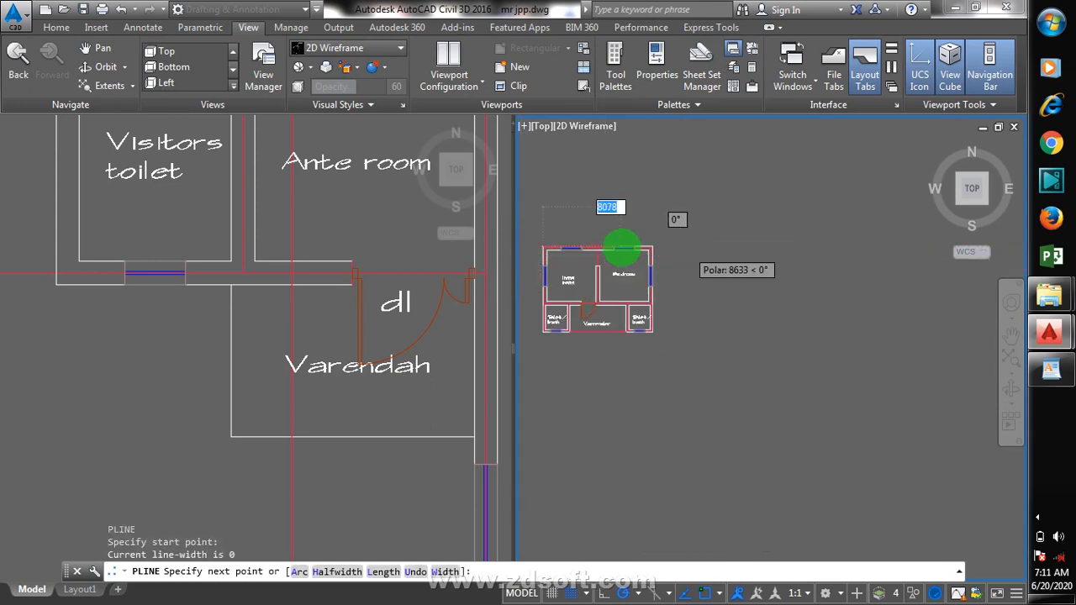
scroll(622, 248, up, 4)
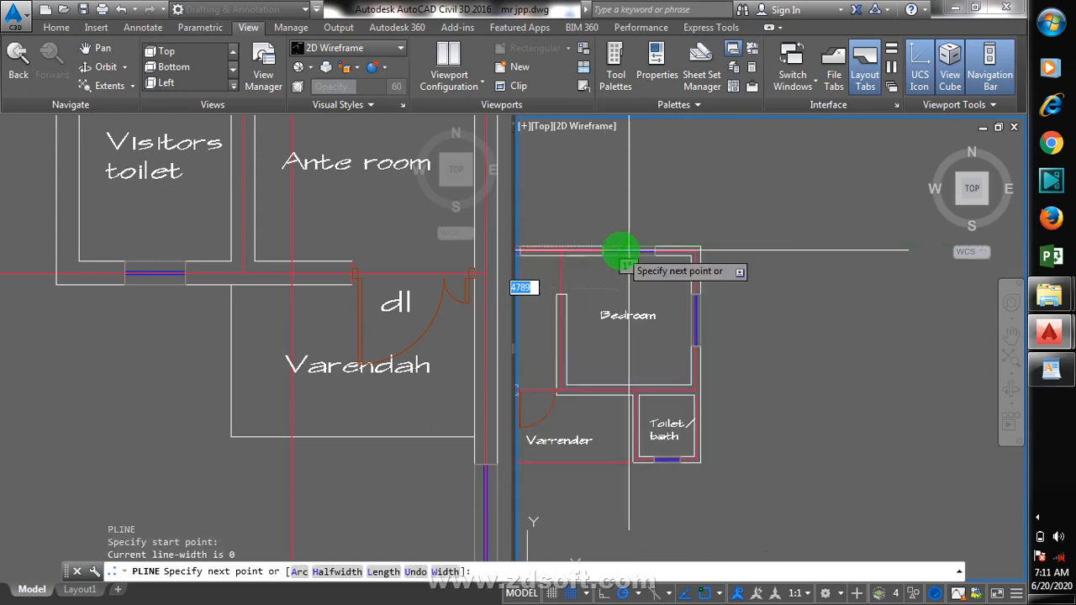
scroll(700, 246, up, 3)
click(700, 246)
scroll(805, 180, down, 4)
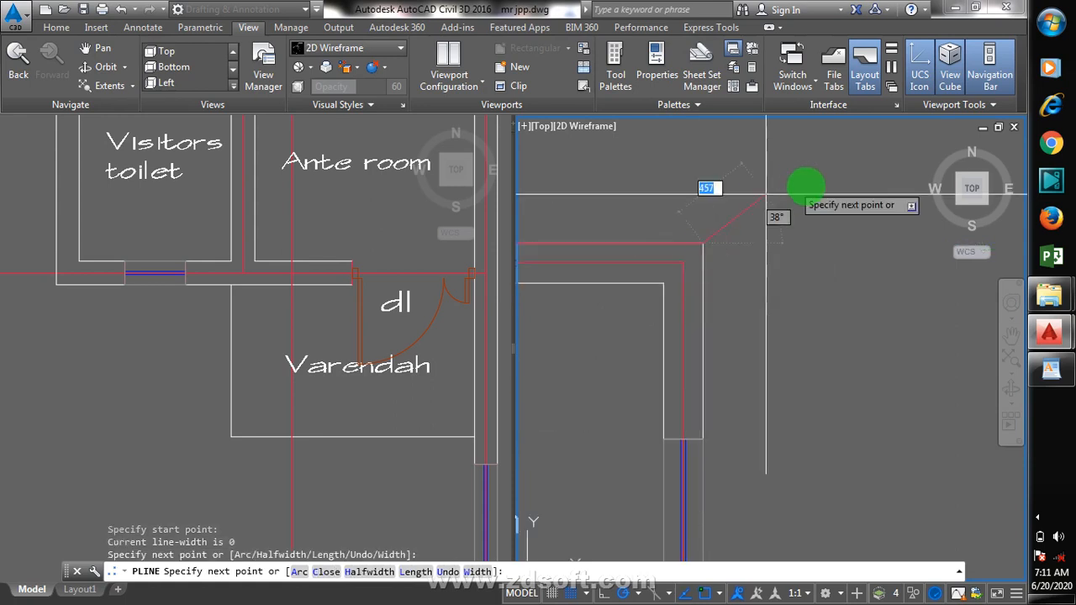
scroll(786, 329, up, 4)
scroll(790, 334, up, 2)
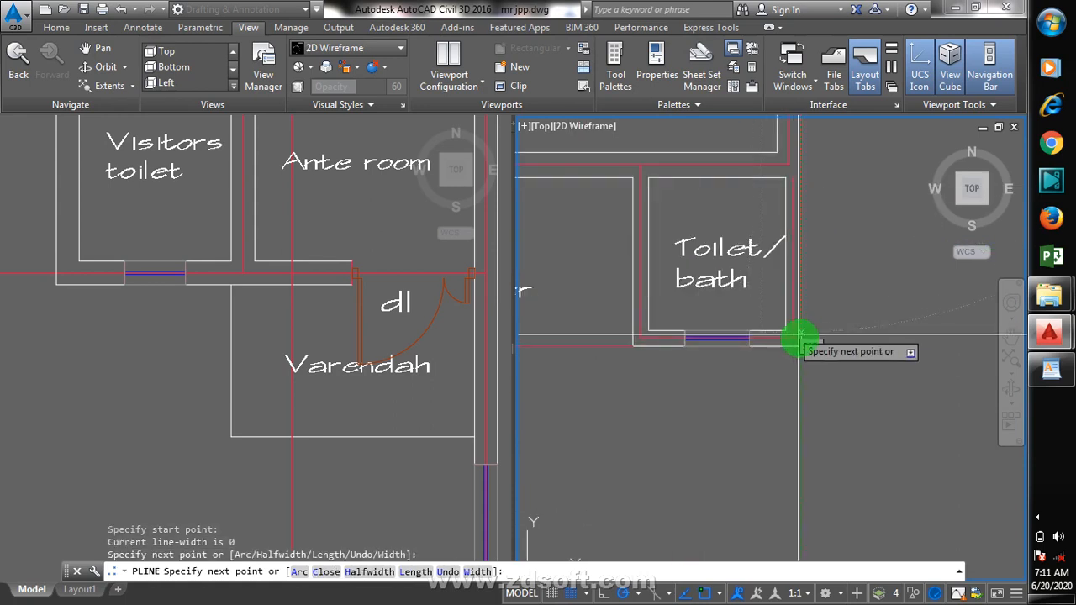
click(805, 348)
scroll(841, 357, down, 6)
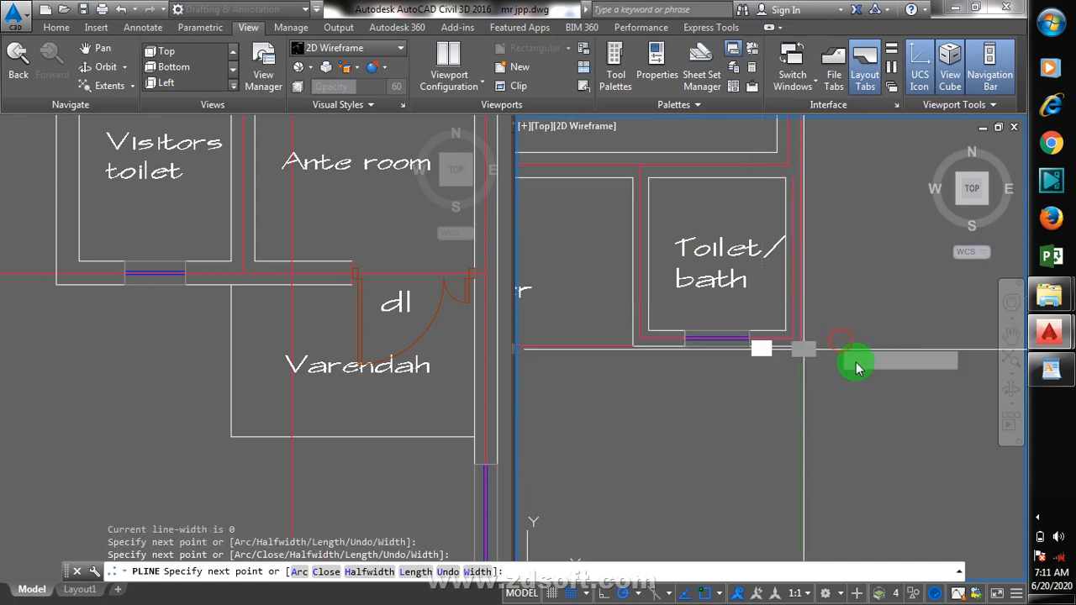
scroll(682, 365, up, 4)
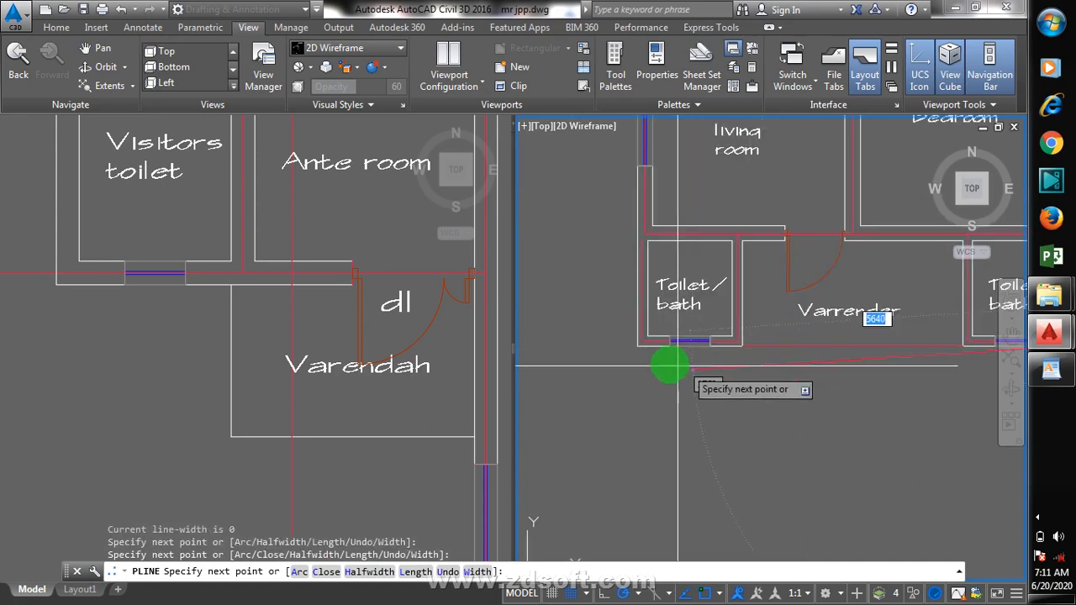
click(637, 347)
scroll(584, 390, down, 4)
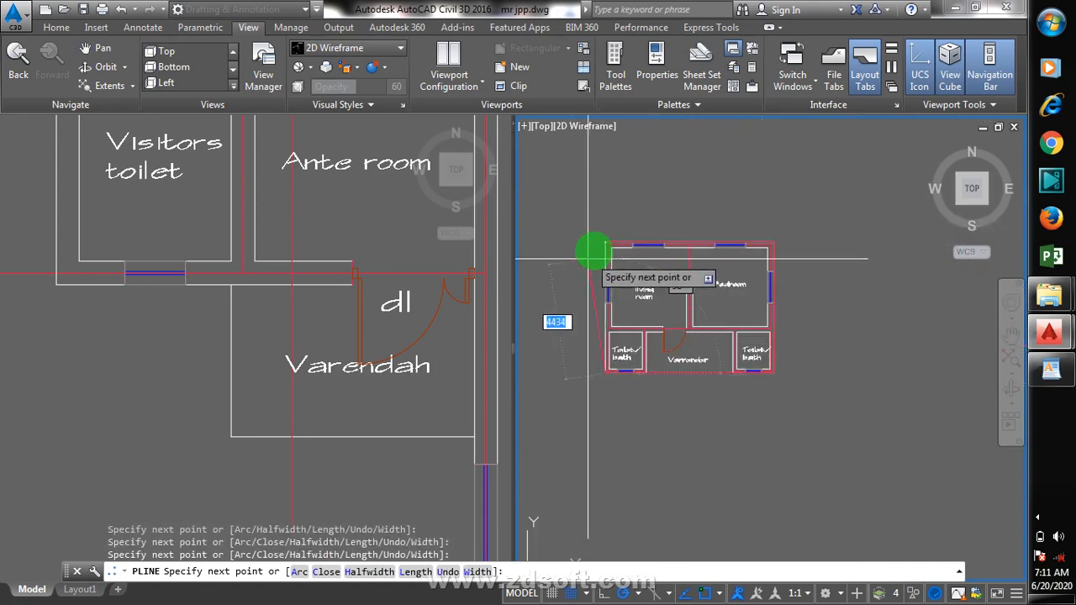
scroll(593, 189, up, 4)
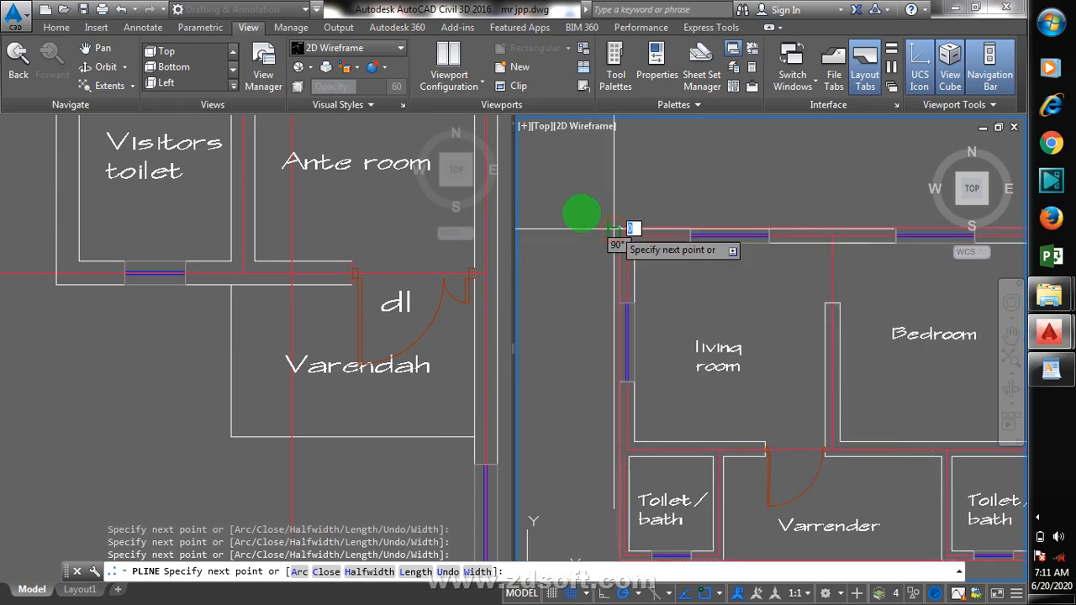
scroll(538, 277, down, 5)
key(Escape)
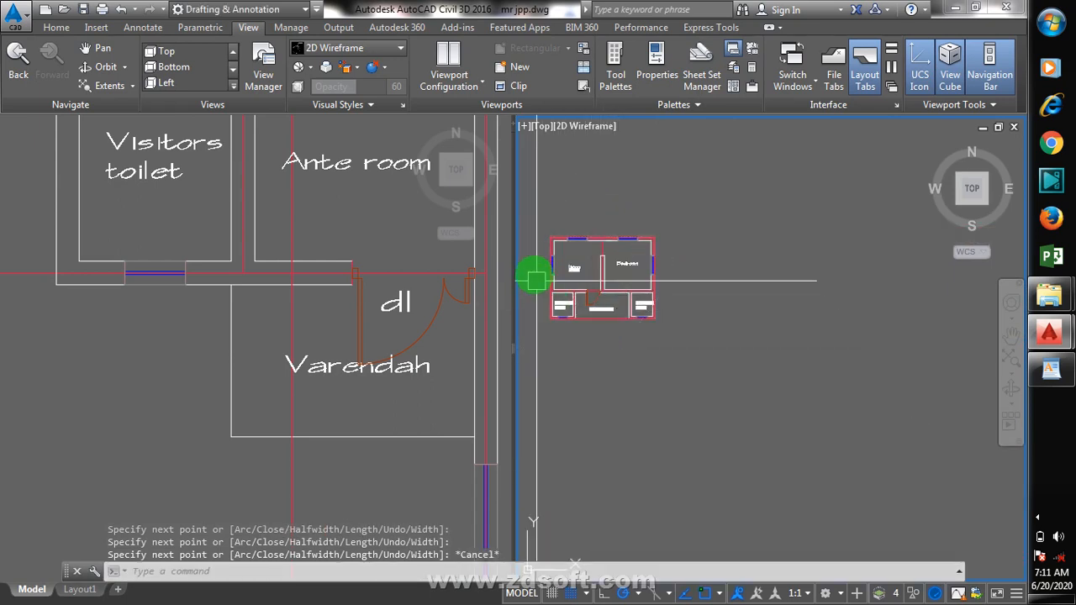
- Move the traced perimeter outline from its upper-left corner to the clear area right of the small plan
key(Return)
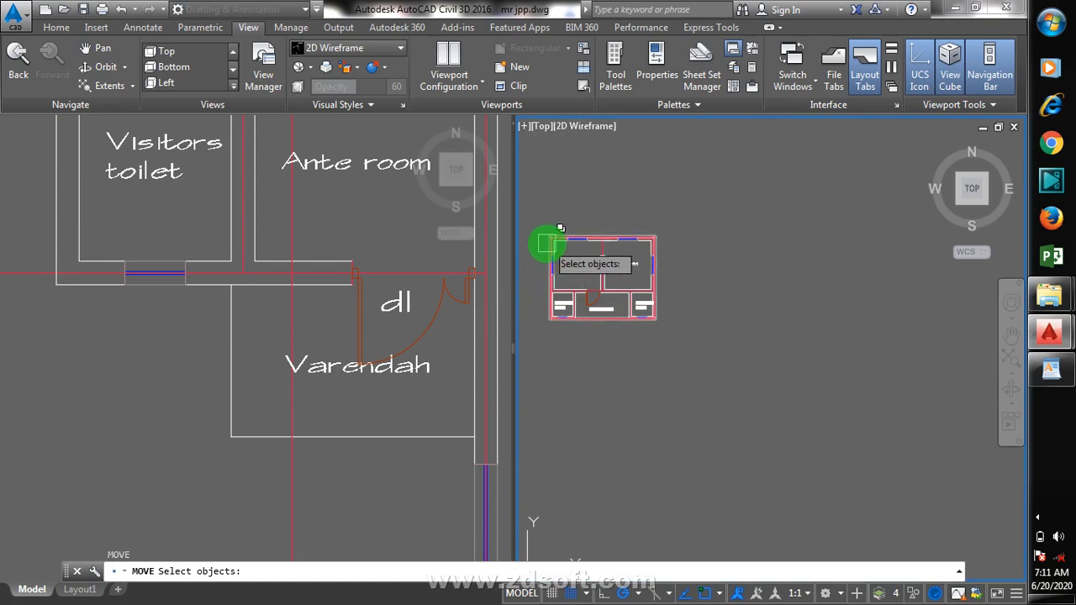
click(546, 246)
key(Return)
key(Return)
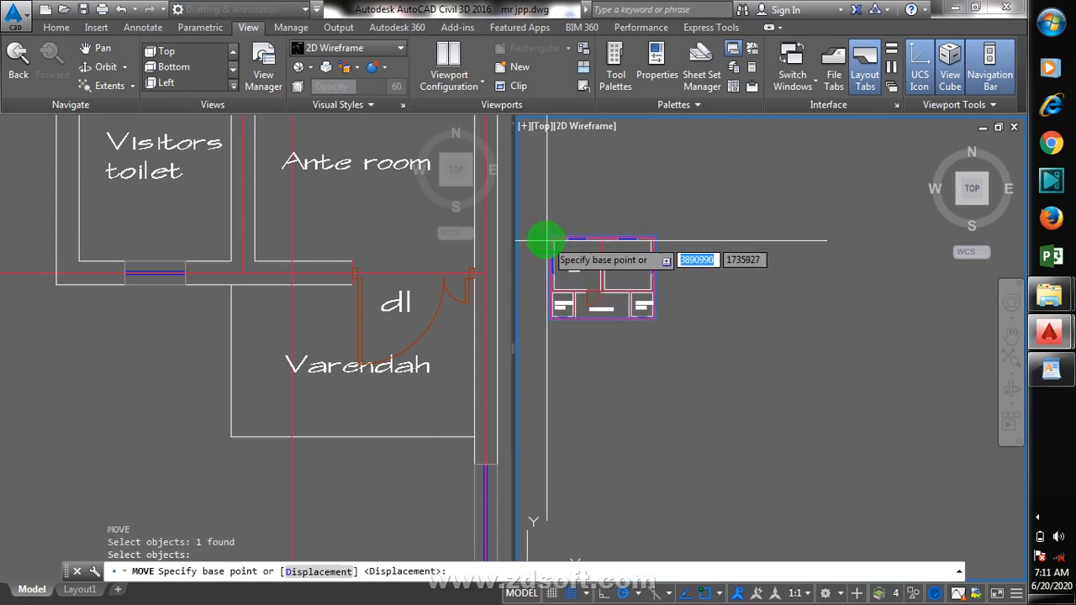
scroll(546, 242, up, 5)
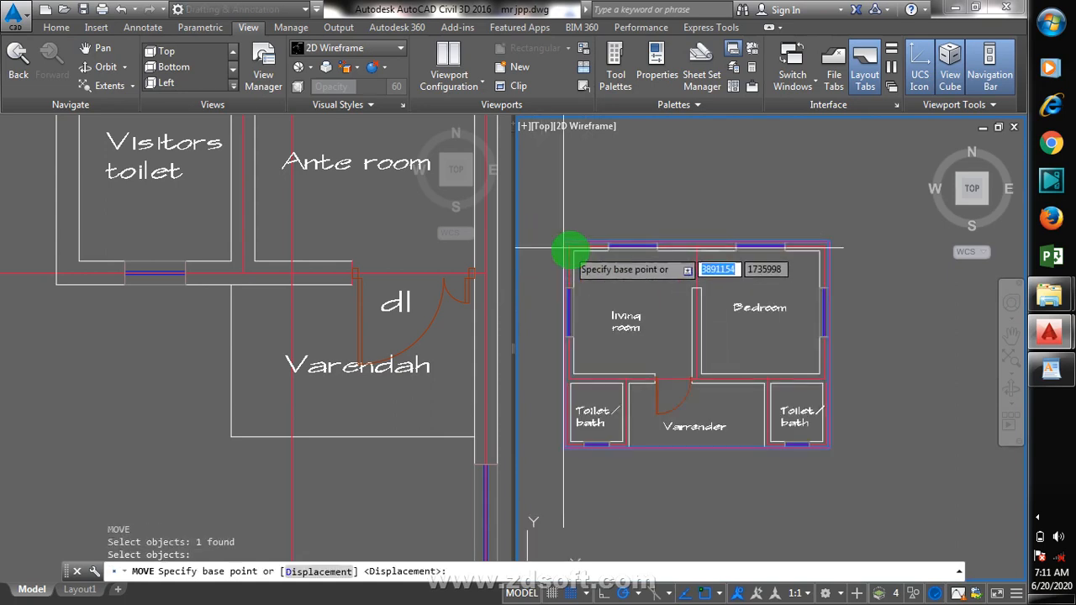
click(565, 245)
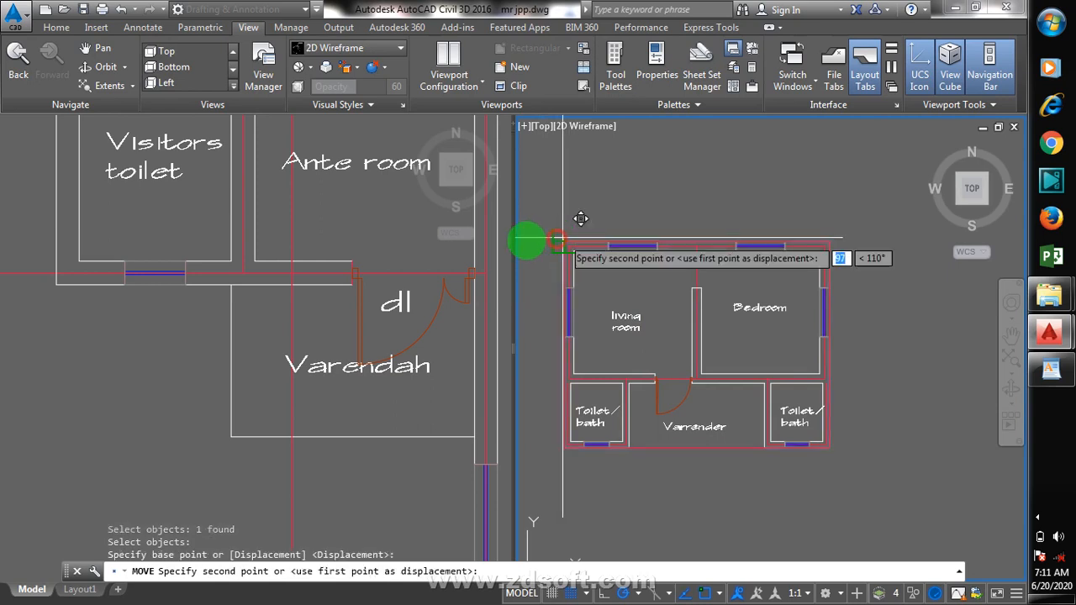
scroll(590, 243, down, 6)
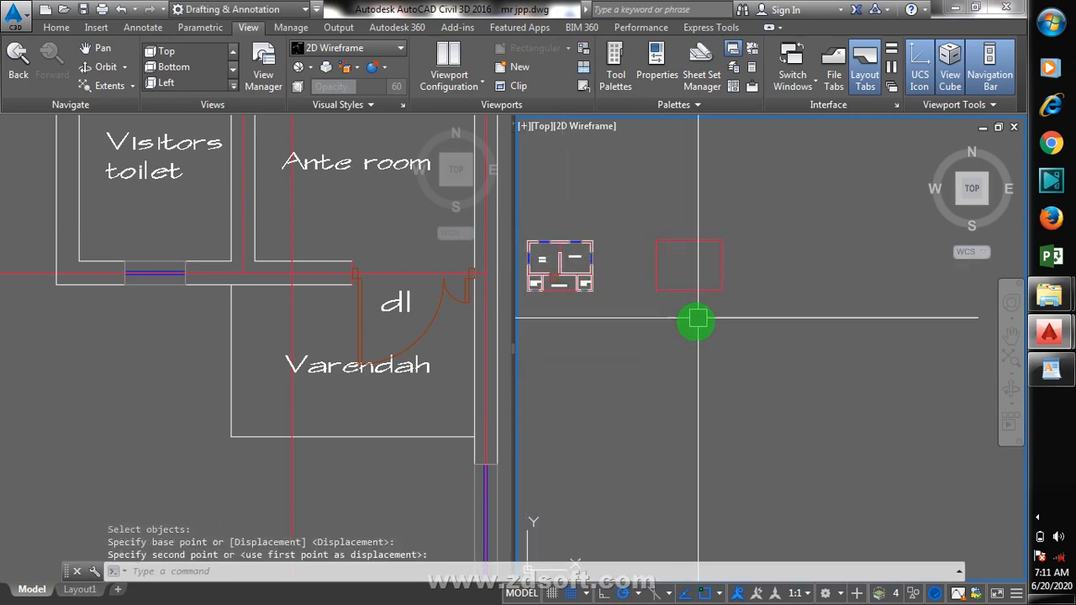
key(Escape)
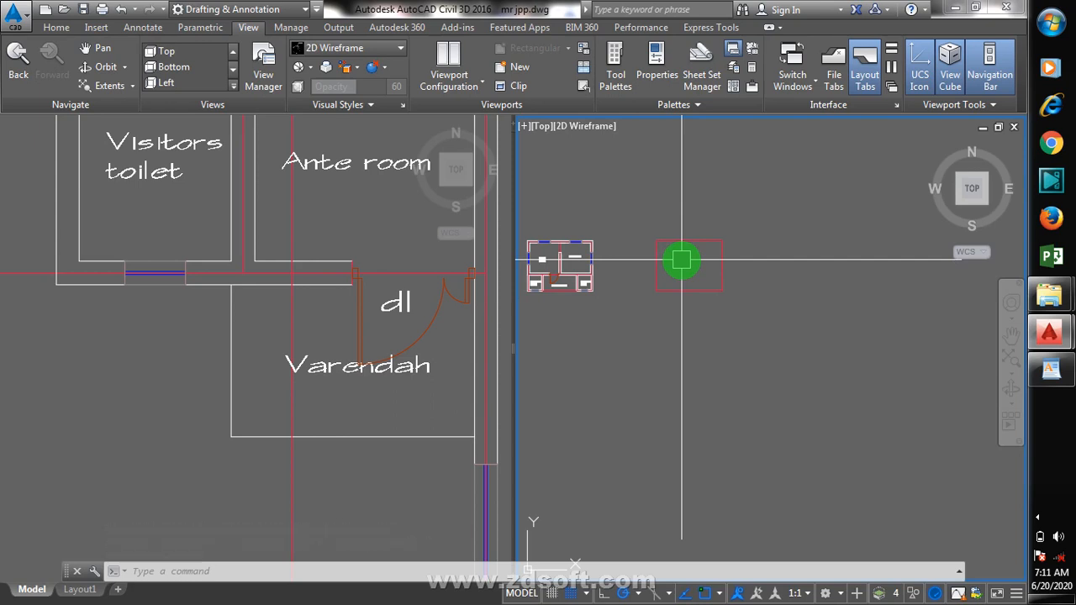
- Offset the moved perimeter rectangle outward by 600
text(o)
key(Return)
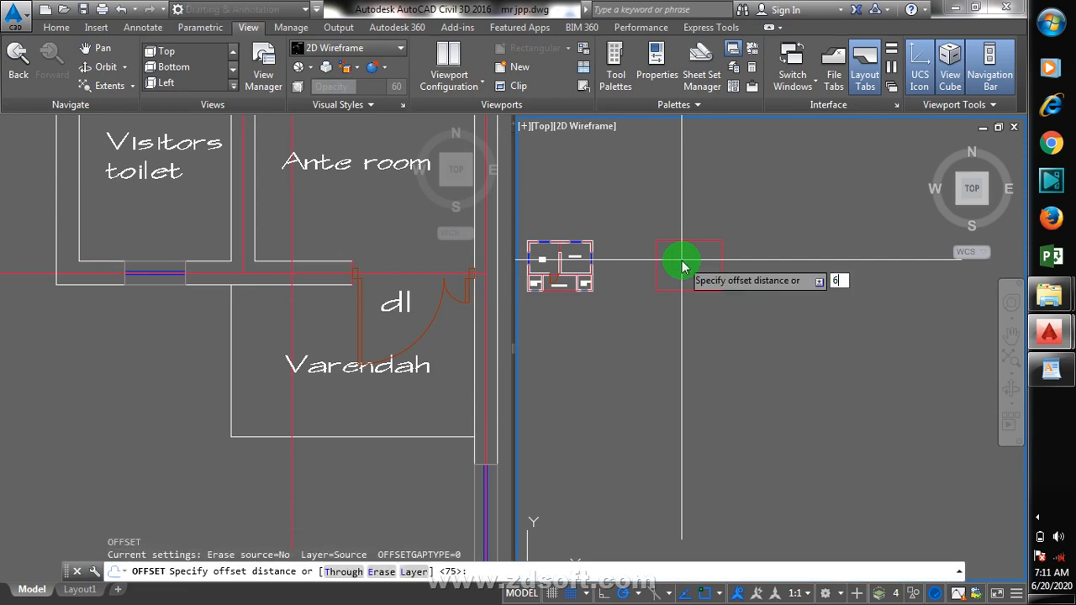
text(600)
key(Return)
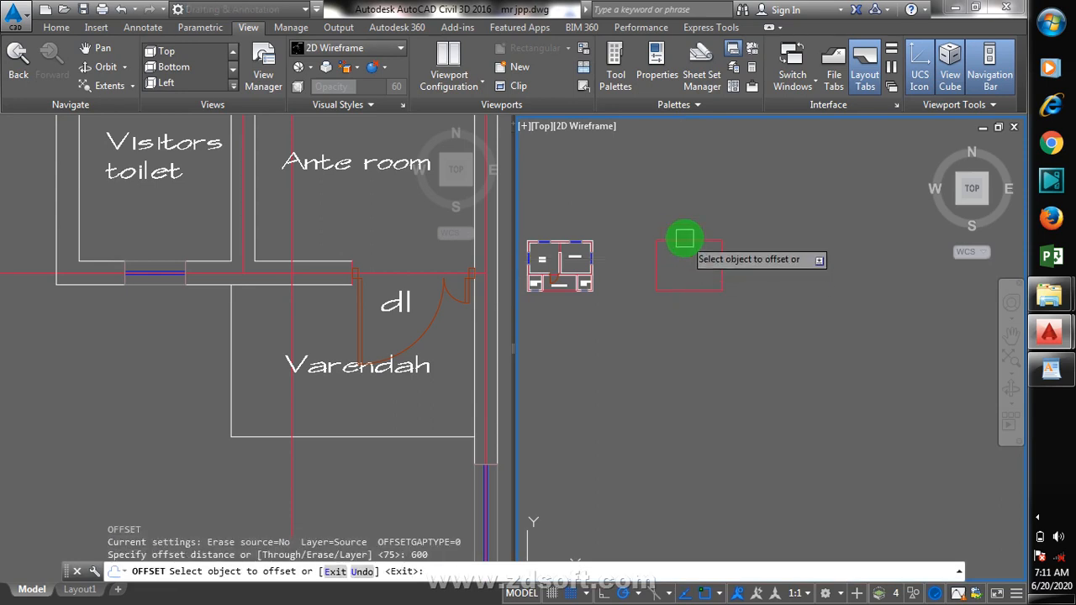
click(685, 241)
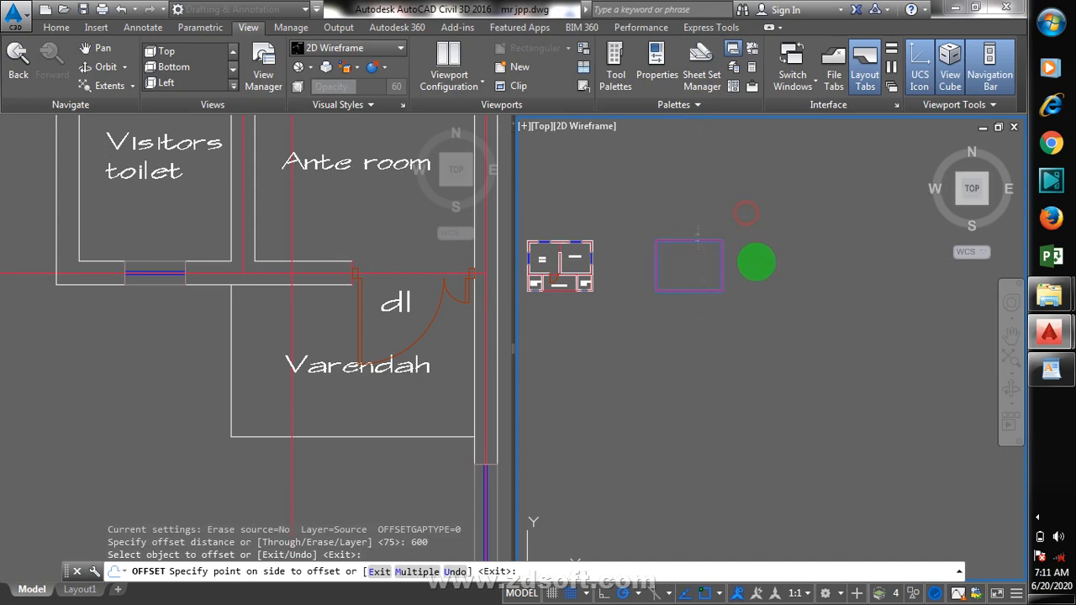
click(757, 263)
key(Escape)
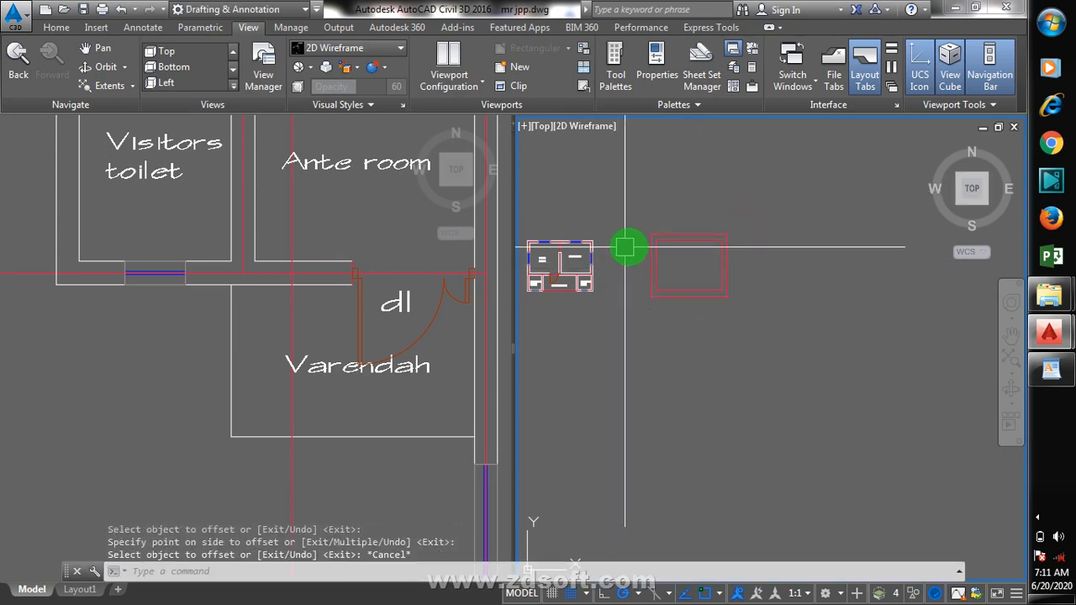
- Draw two inward diagonal lines at about 45° from the outer rectangle's lower-left and upper-left corners so that they cross
text(l)
key(Return)
scroll(631, 272, up, 3)
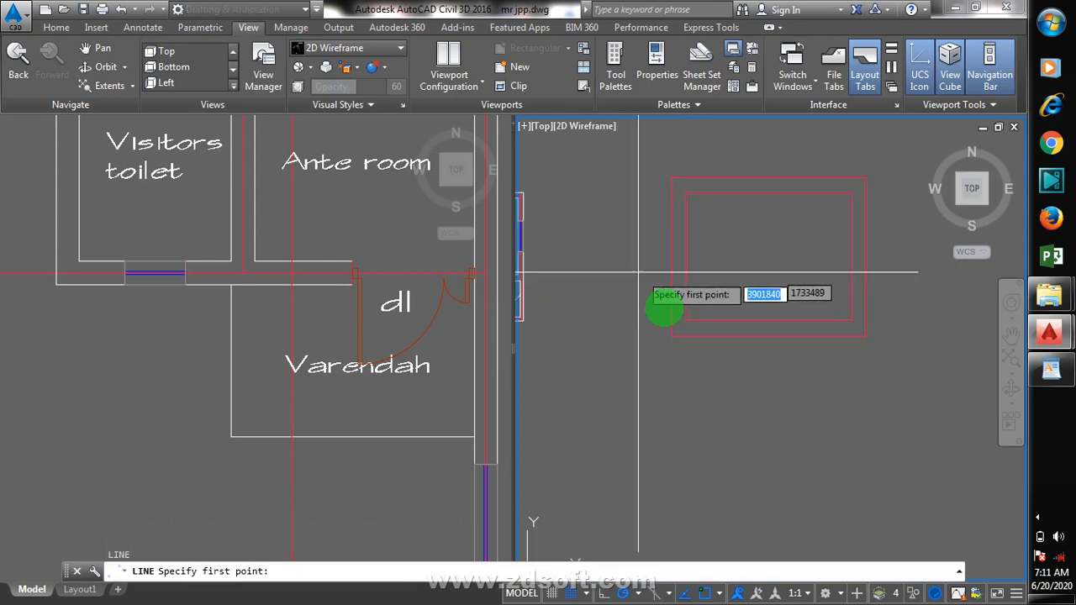
click(673, 335)
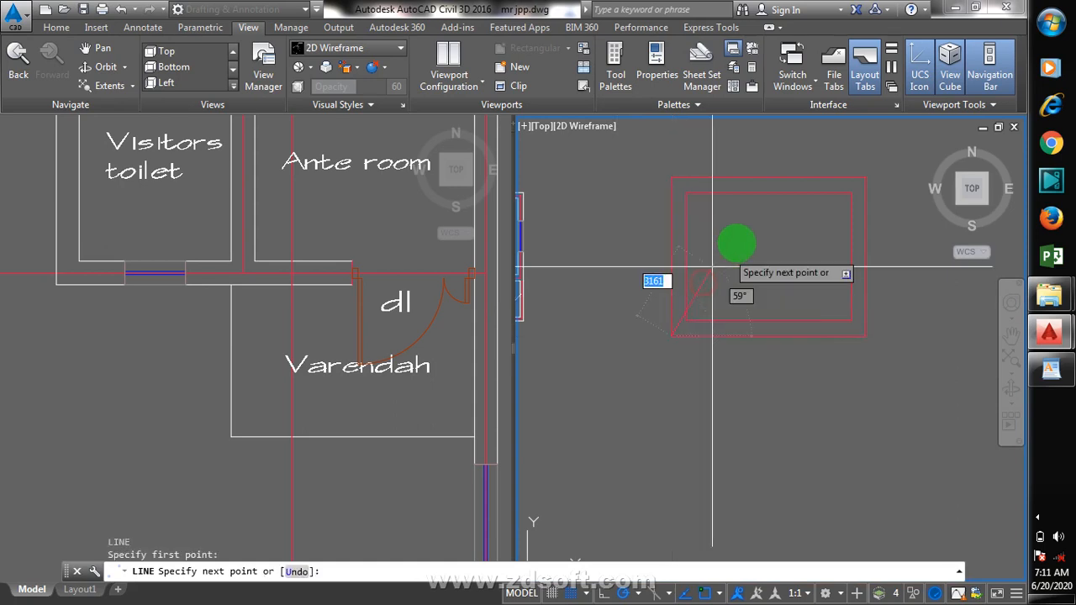
click(765, 241)
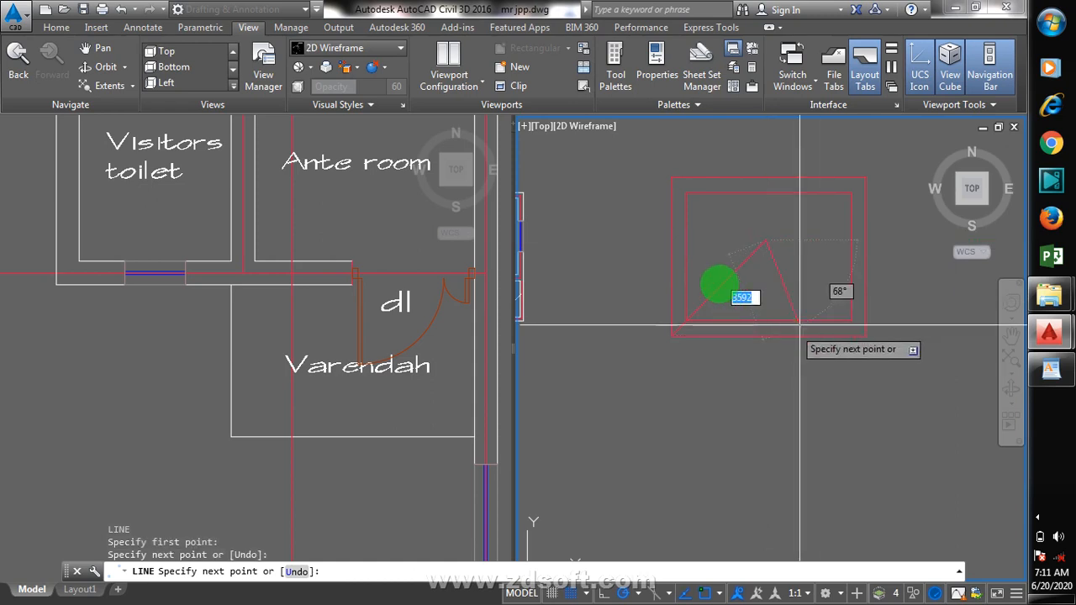
key(Return)
key(Return)
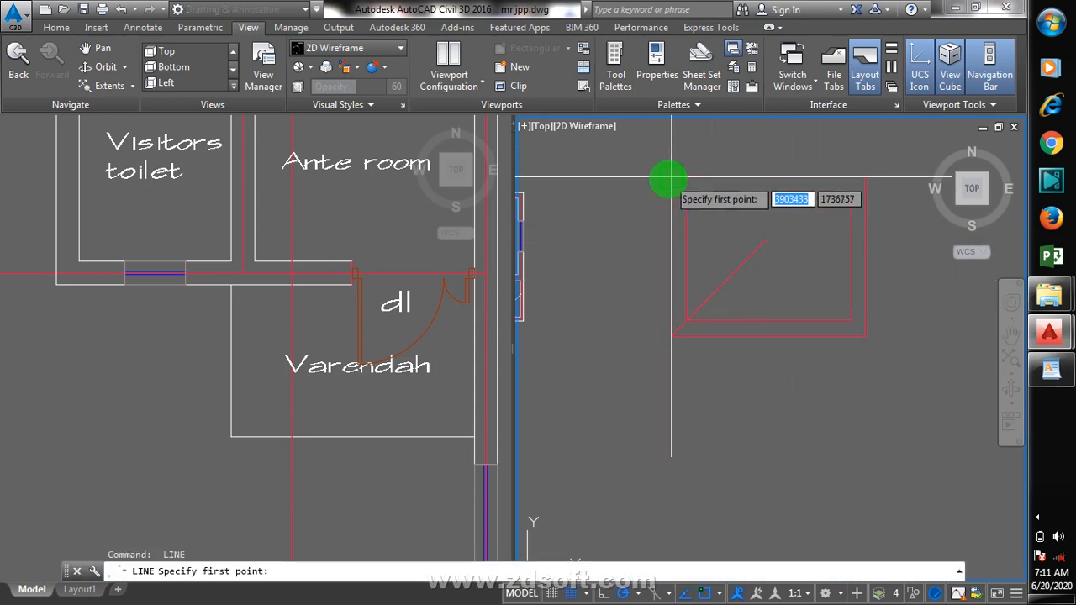
click(672, 178)
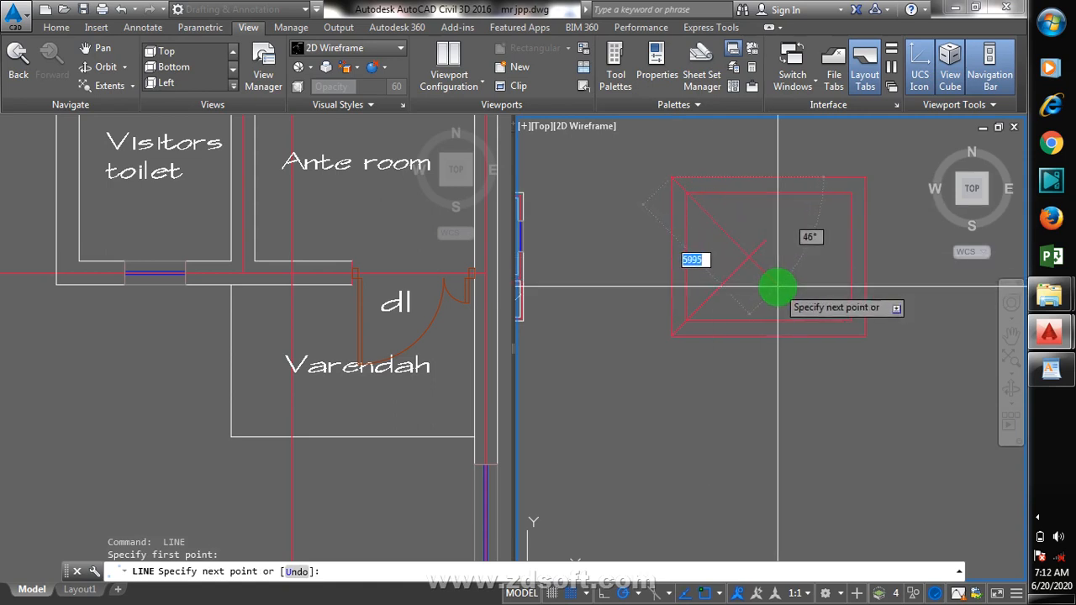
click(780, 288)
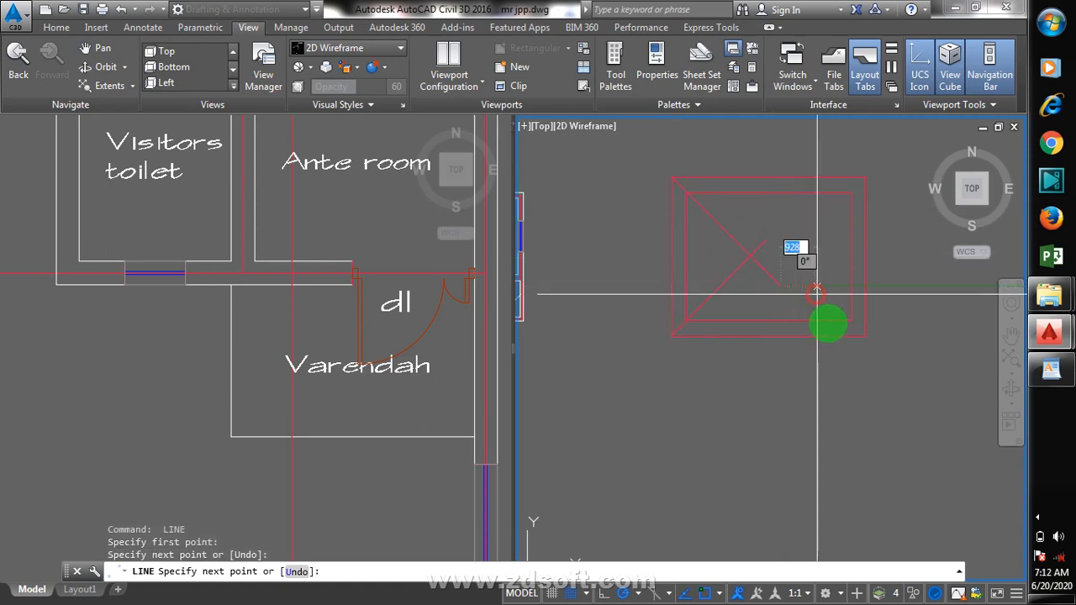
key(Return)
- Draw two inward diagonal lines at about 45° from the outer rectangle's lower-right and upper-right corners
key(Return)
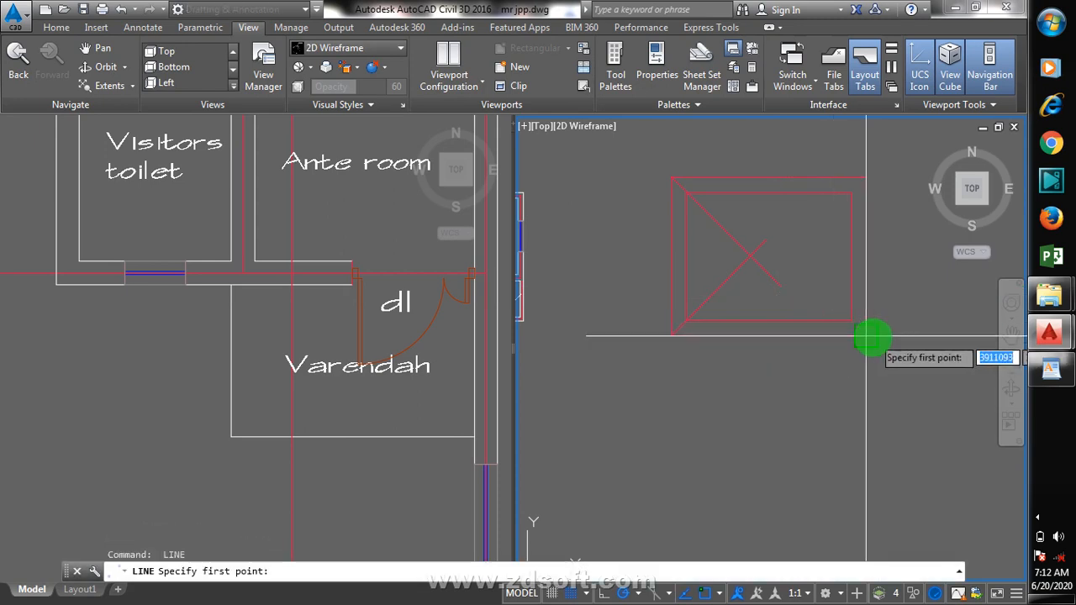
click(866, 336)
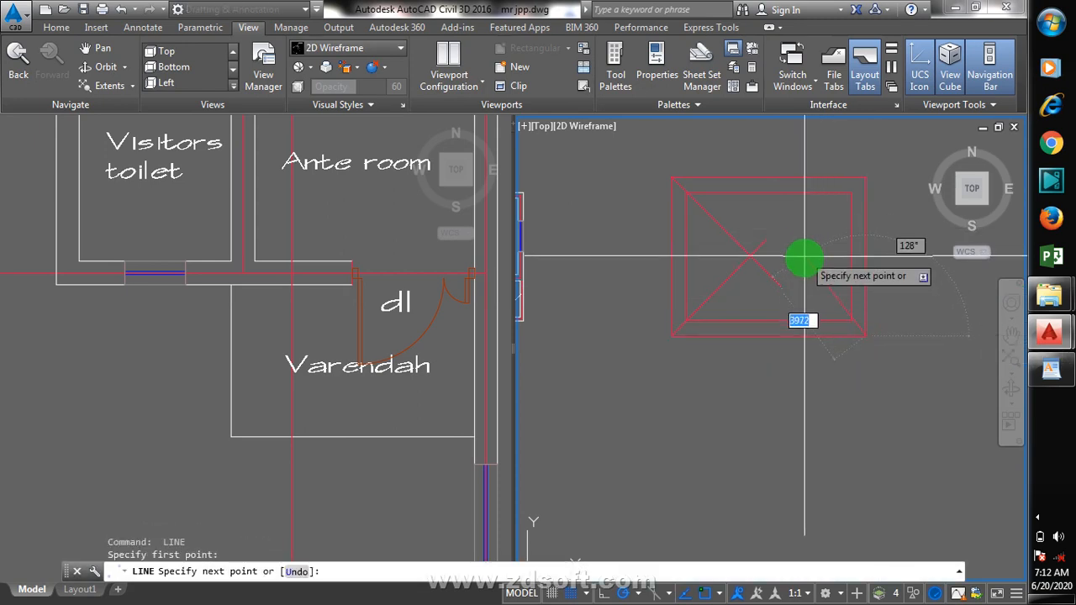
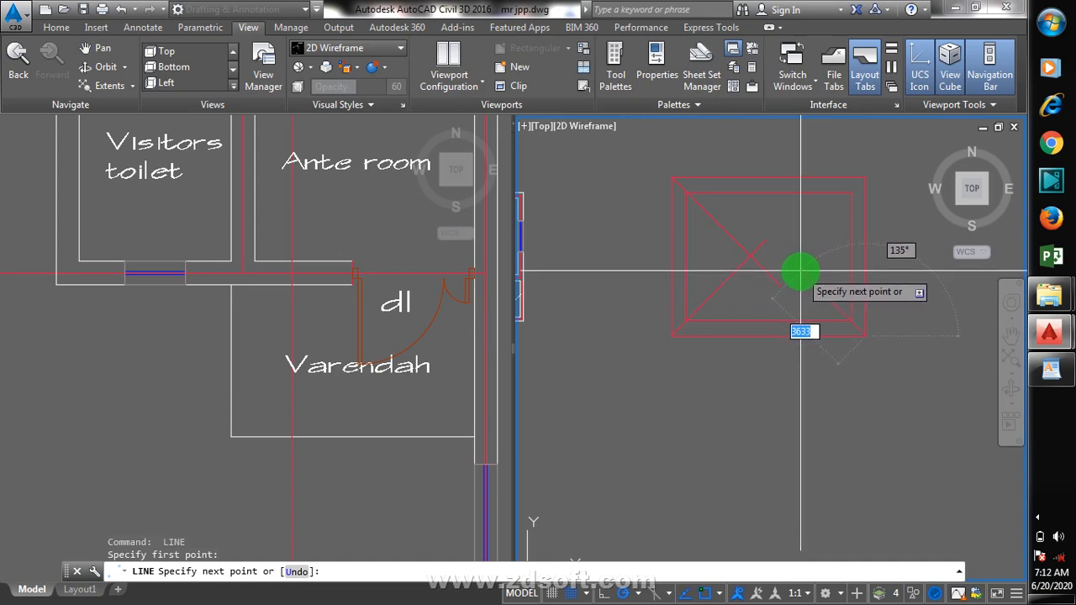
click(801, 271)
key(Escape)
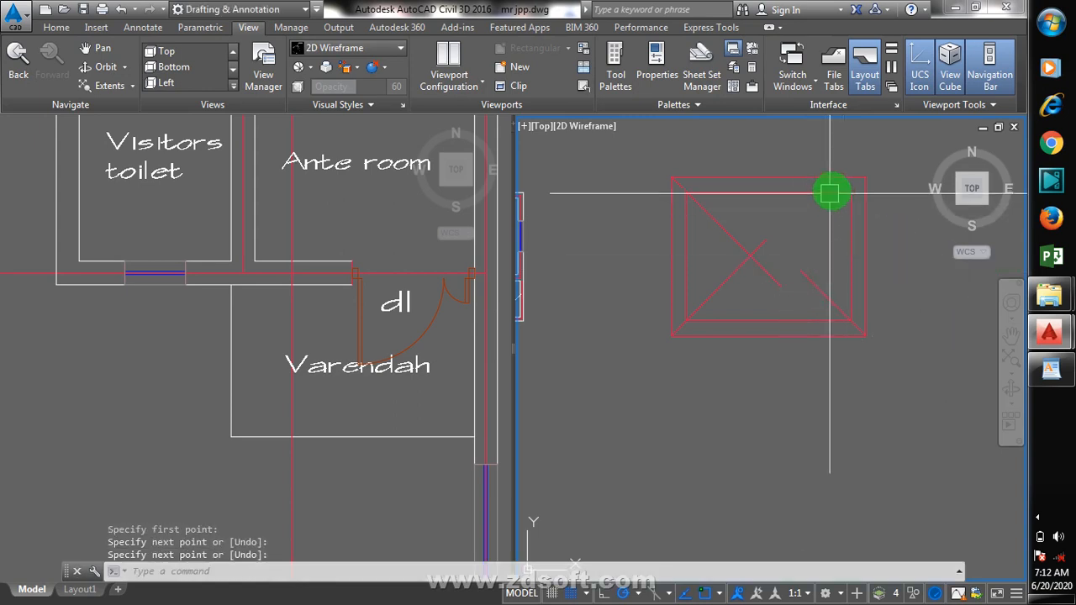
key(Return)
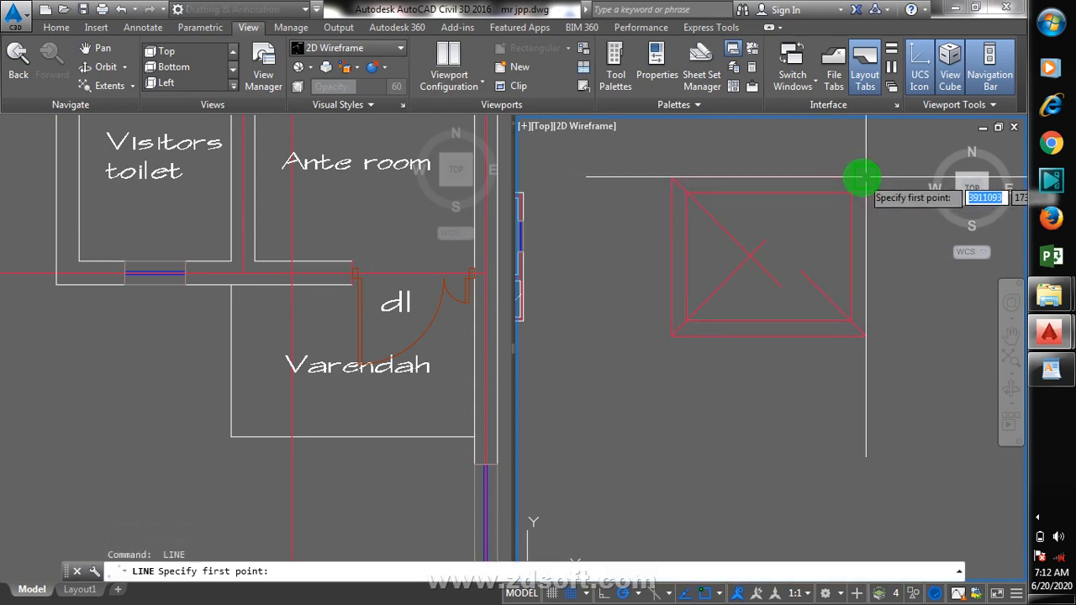
click(866, 178)
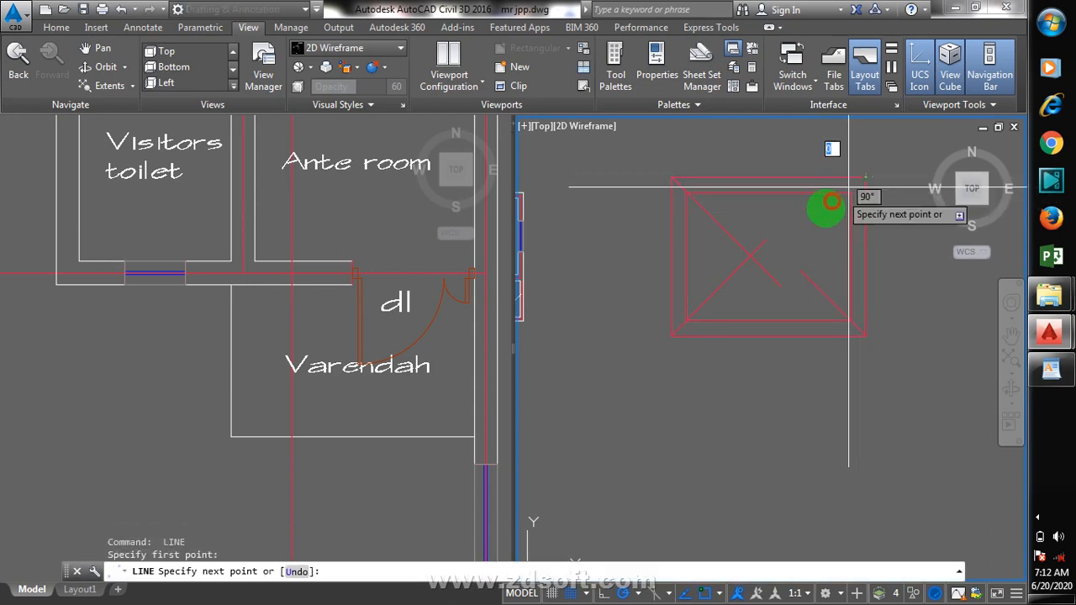
click(747, 298)
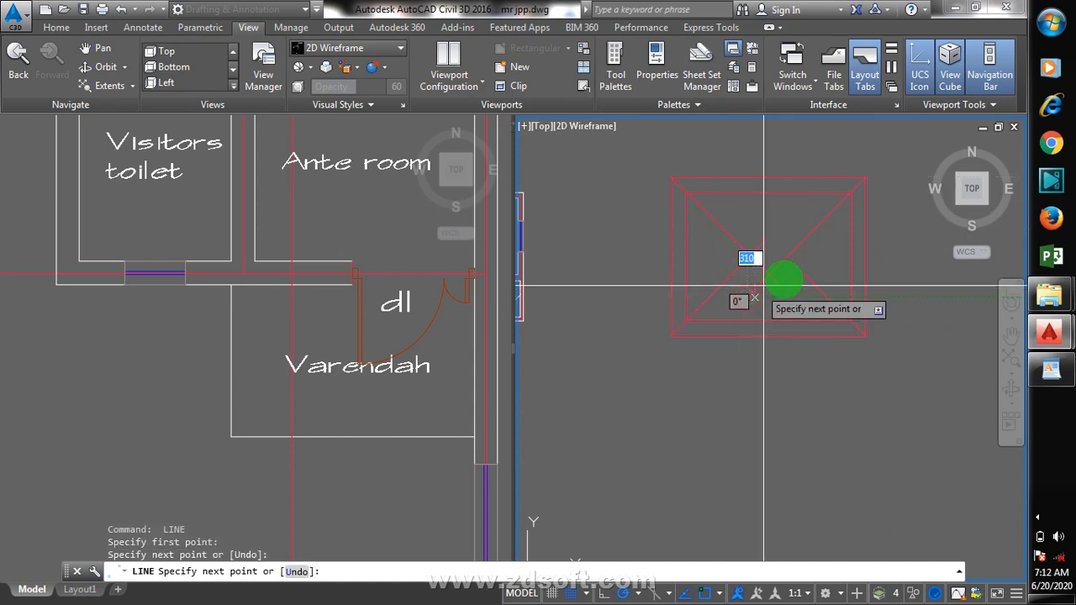
key(Return)
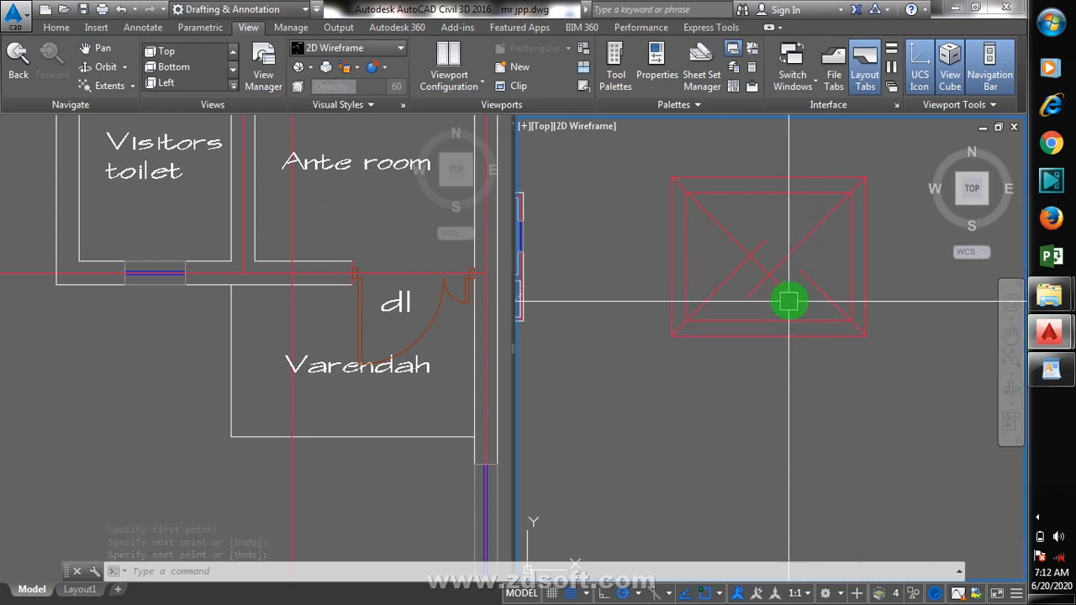
- Extend the lower-right diagonal line to meet the upper-right diagonal, using all objects as boundaries
text(x)
key(Return)
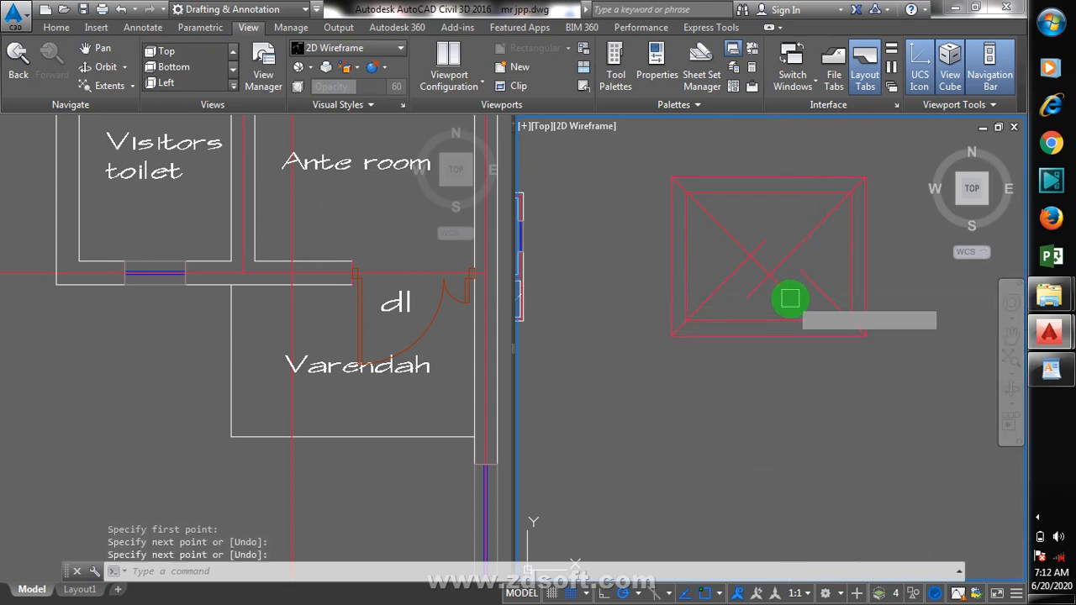
key(Return)
click(812, 285)
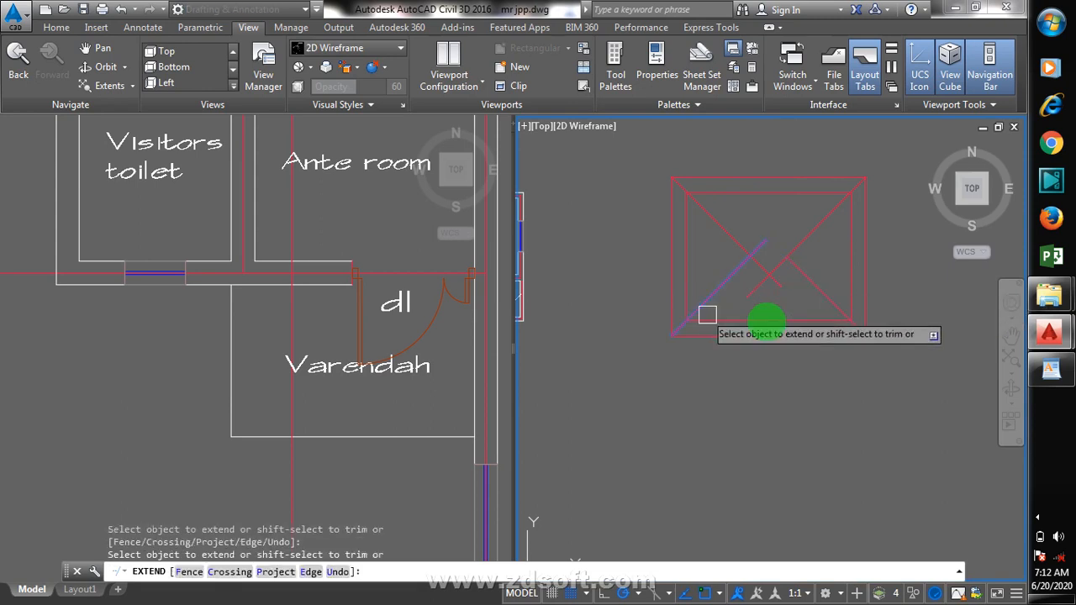
key(Escape)
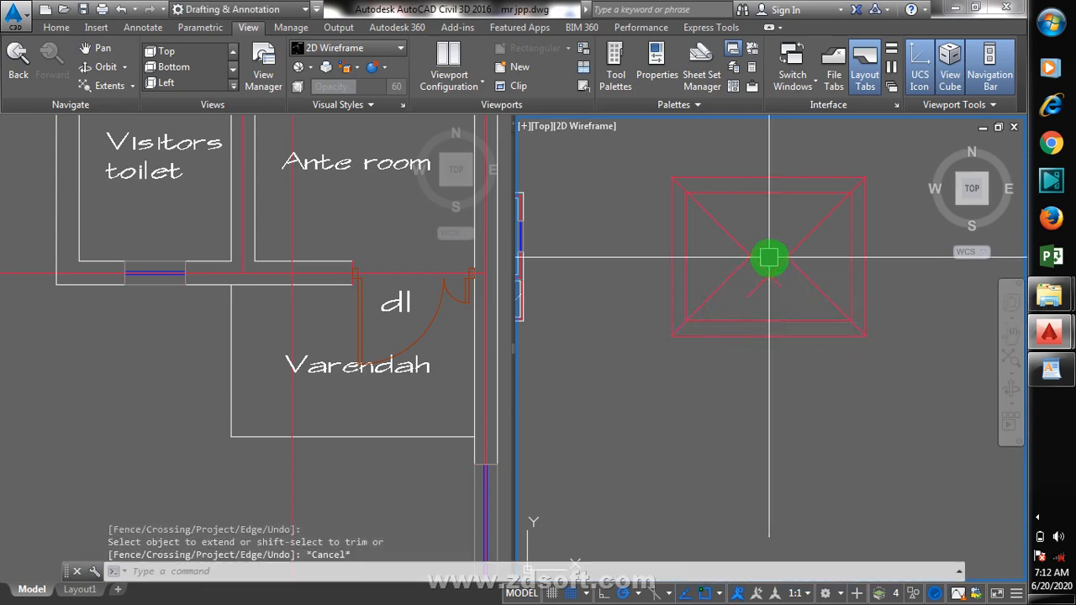
- Draw a horizontal line about 2970 long from the left diagonals' intersection through the right diagonals' meeting point
text(l)
key(Return)
click(767, 258)
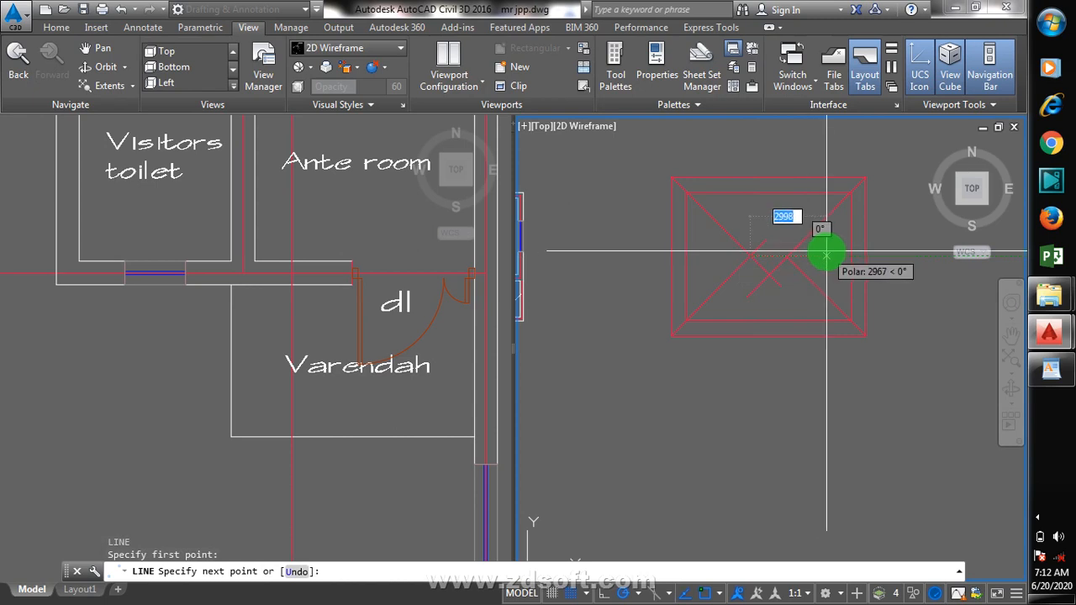
key(Escape)
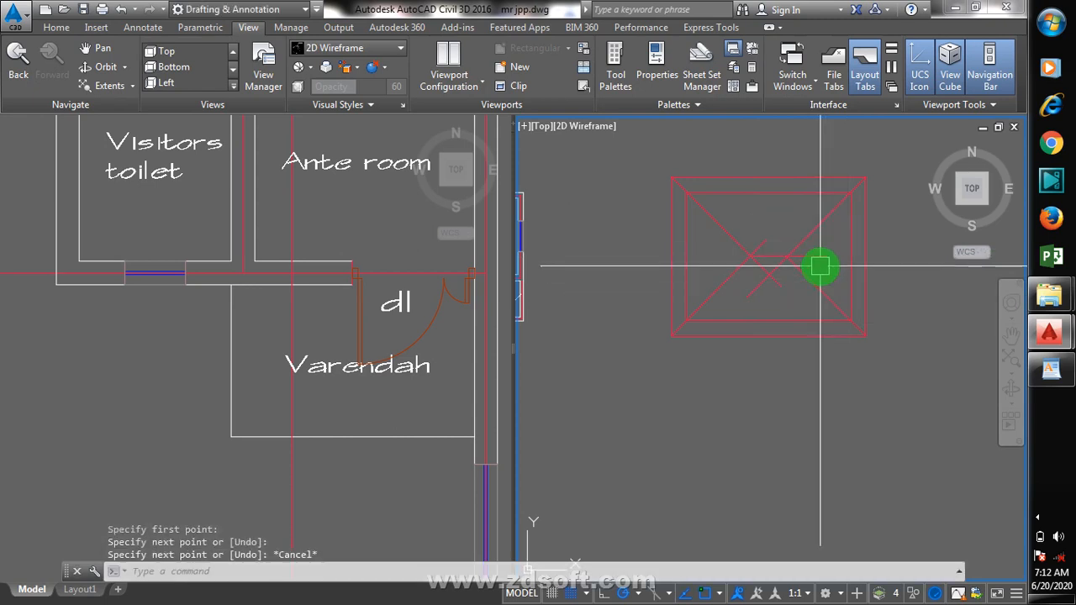
text(tr)
key(Return)
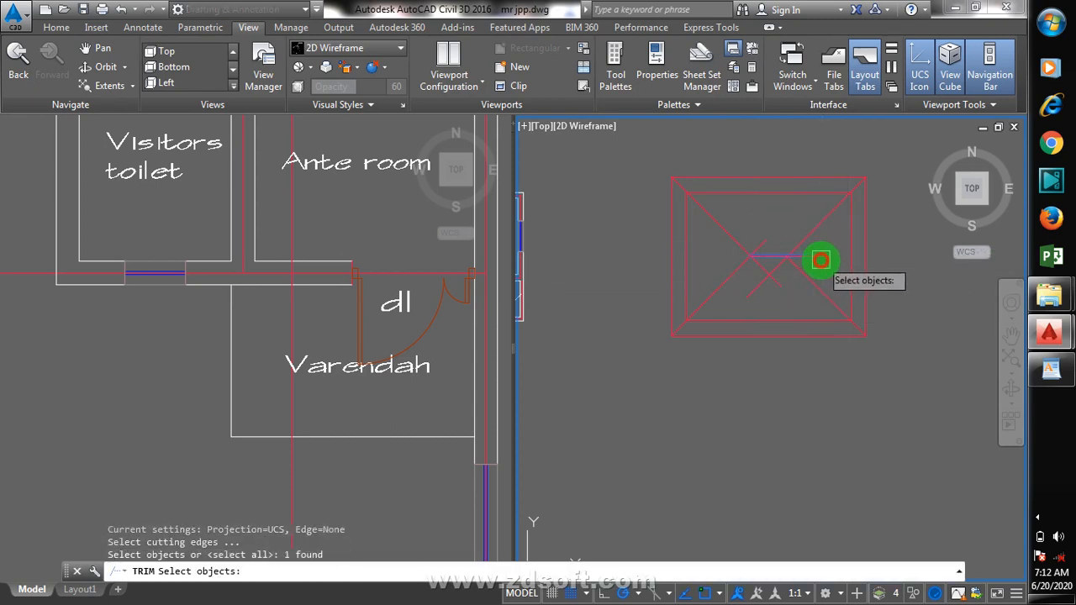
key(Escape)
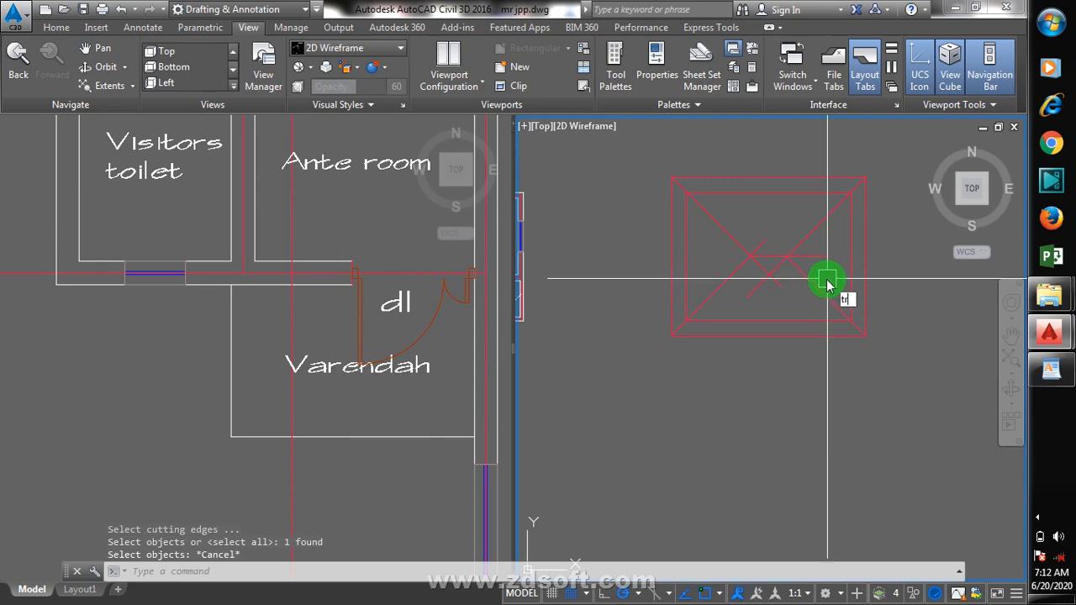
- Trim the overhanging ridge and hip line ends in the roof plan so the hips meet the ridge ends cleanly
key(Return)
key(Return)
click(820, 257)
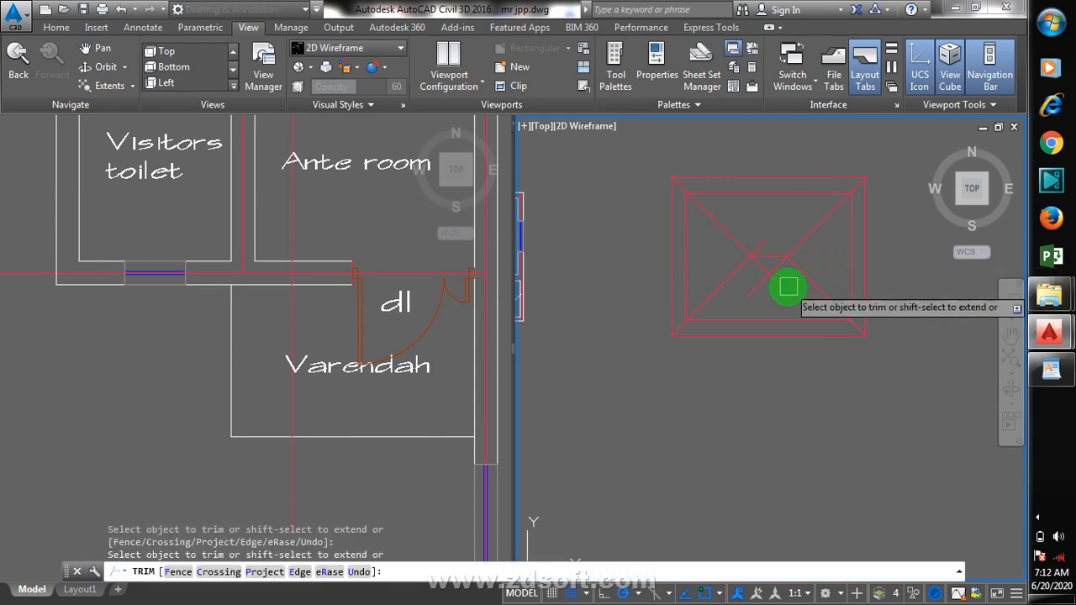
click(767, 275)
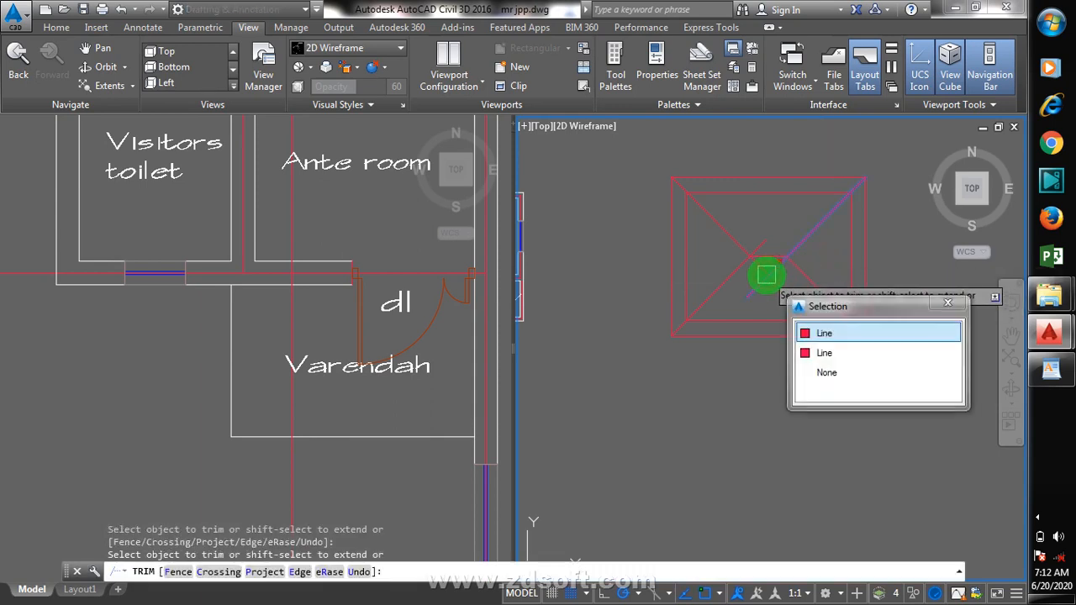
click(757, 279)
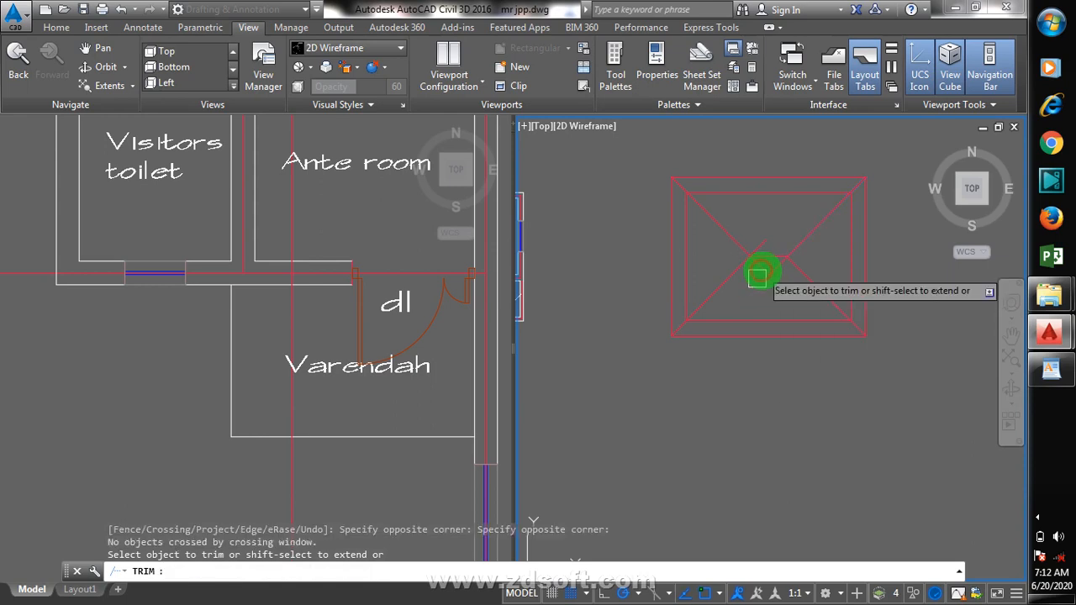
click(767, 269)
click(770, 270)
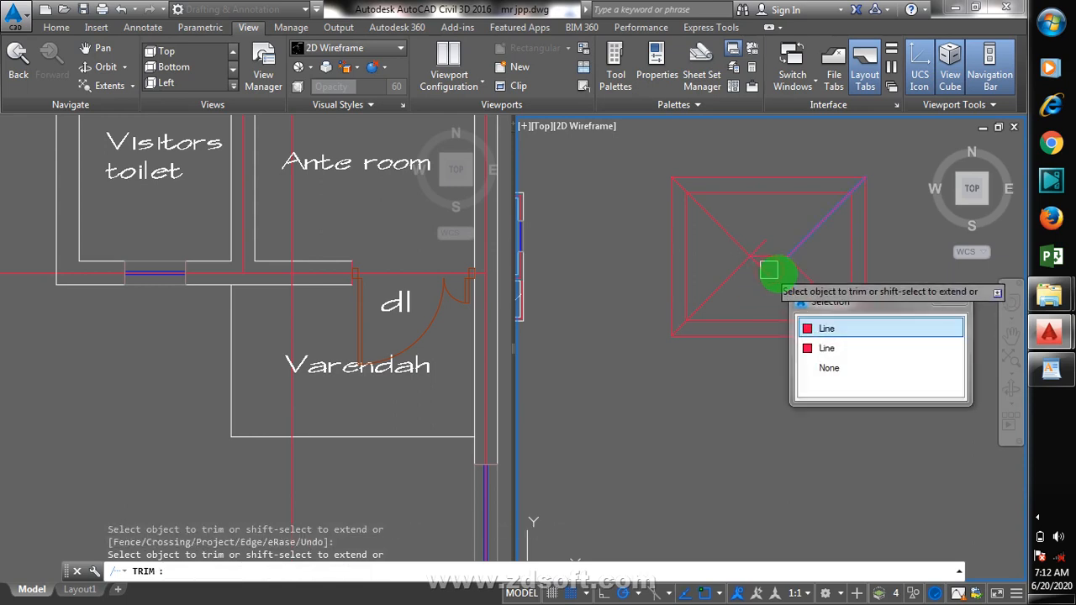
click(770, 270)
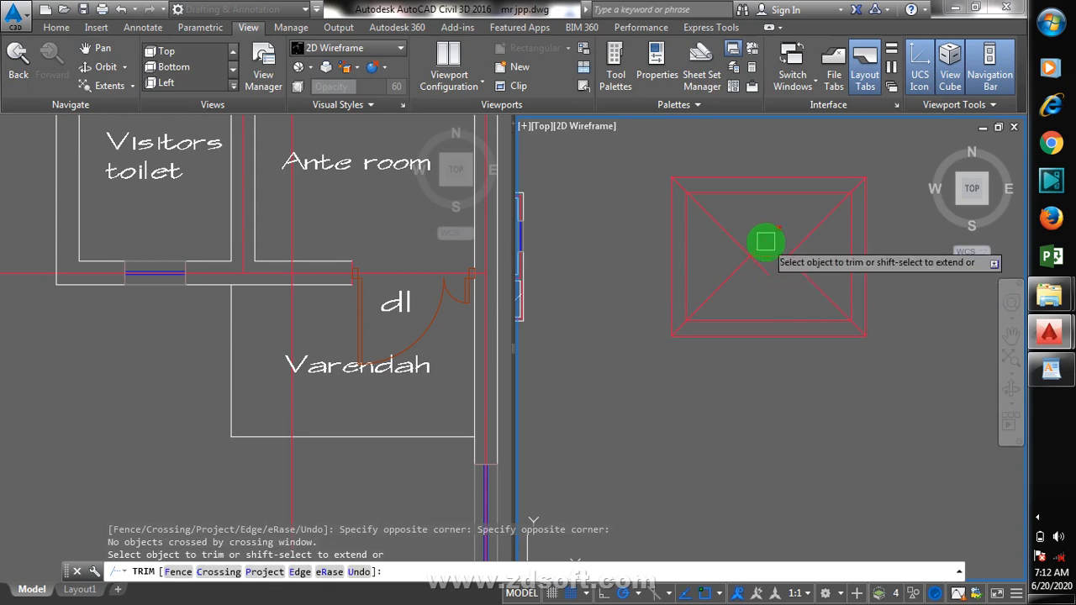
click(764, 259)
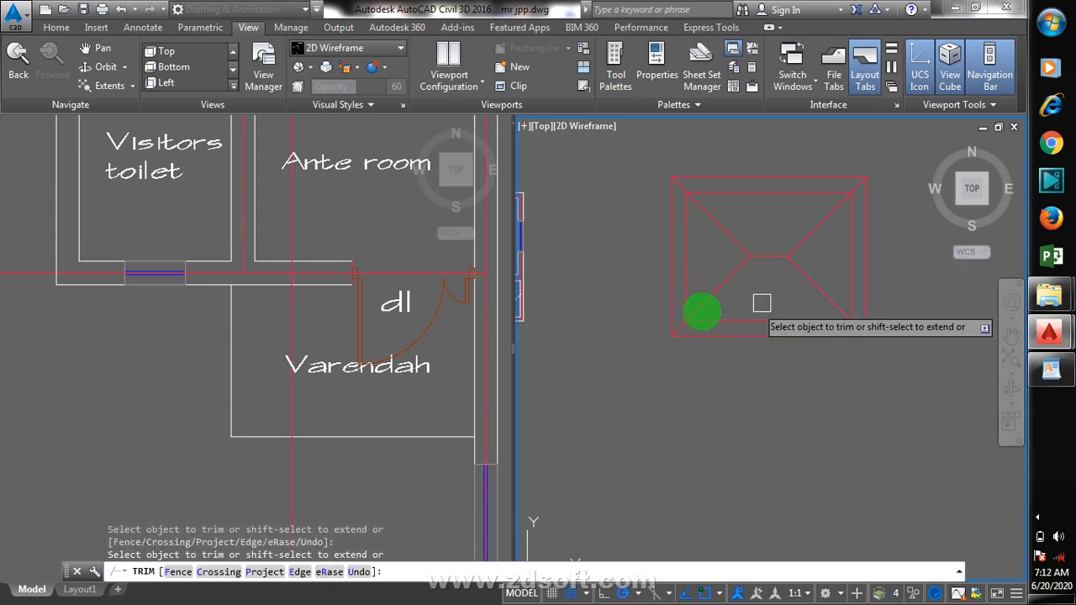
scroll(757, 269, down, 5)
key(Escape)
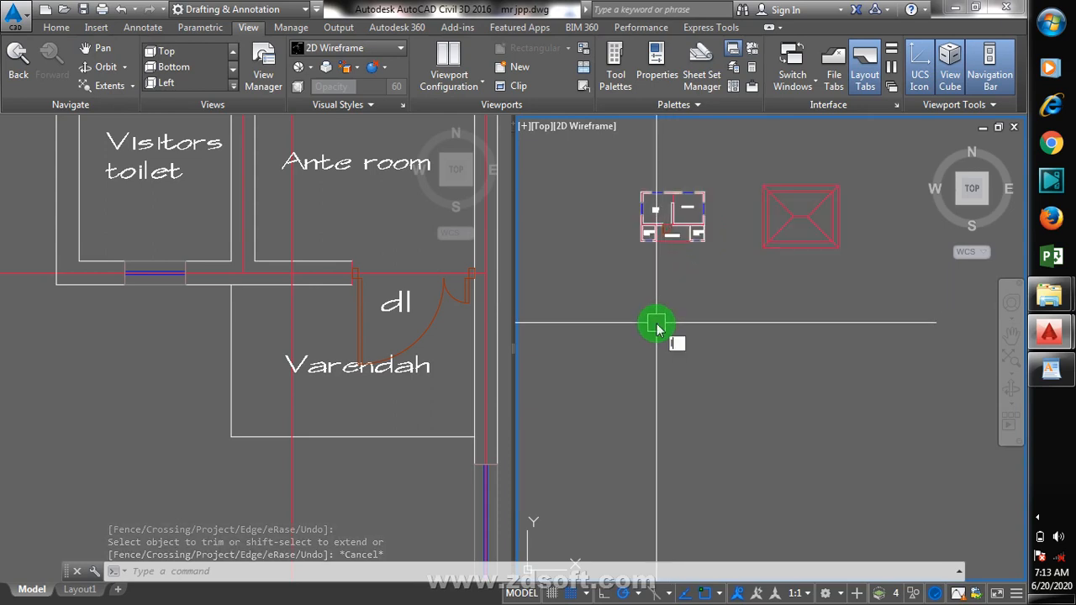
text(l)
key(Return)
key(Escape)
key(Escape)
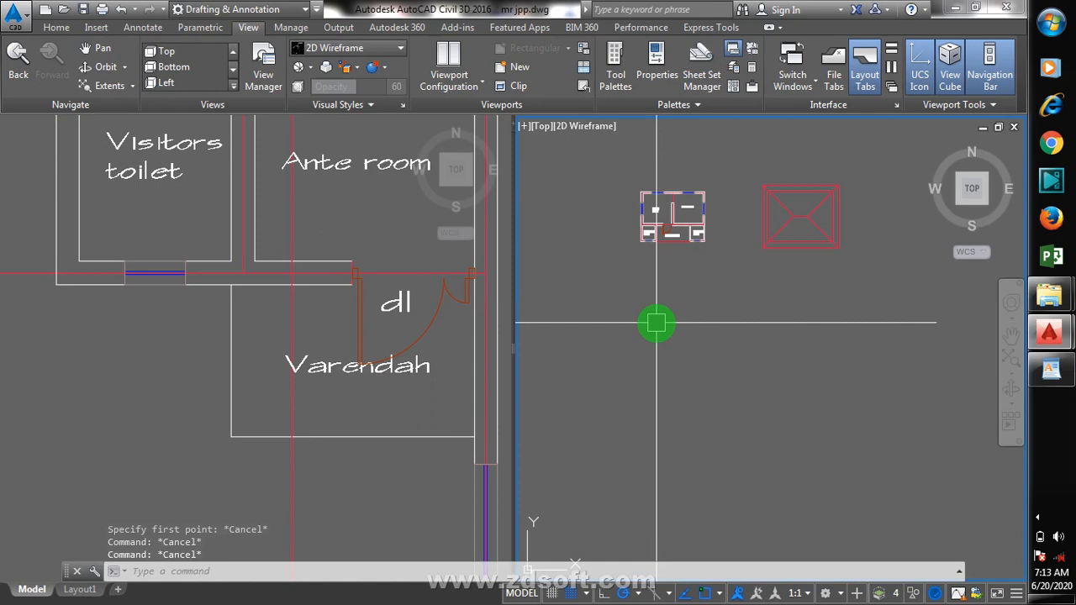
- Draw a vertical construction line (XLINE) through the outer front corner of the left Toilet/bath
text(x)
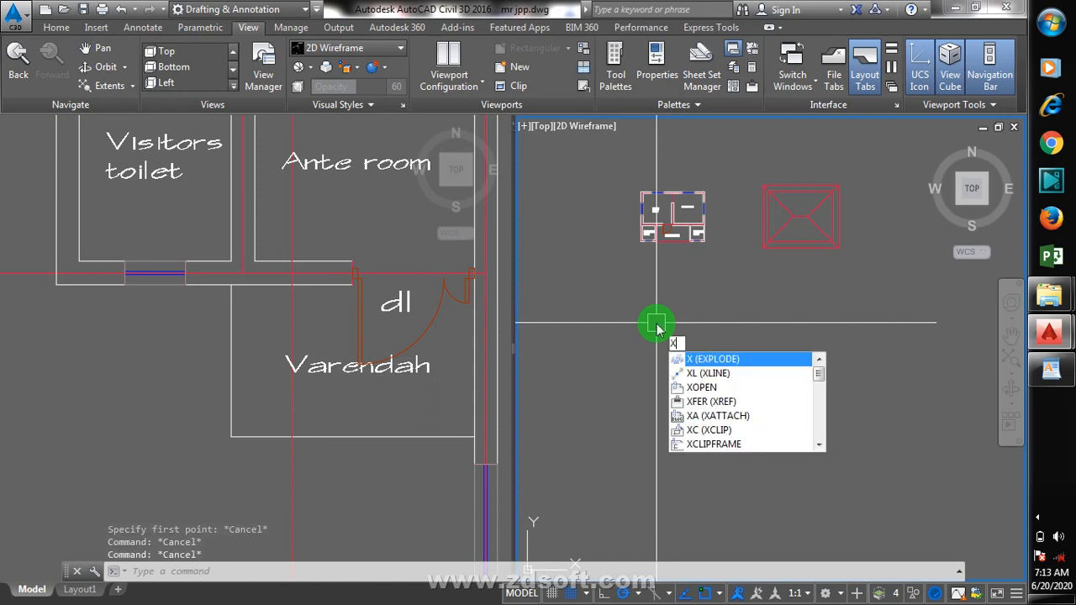
text(l)
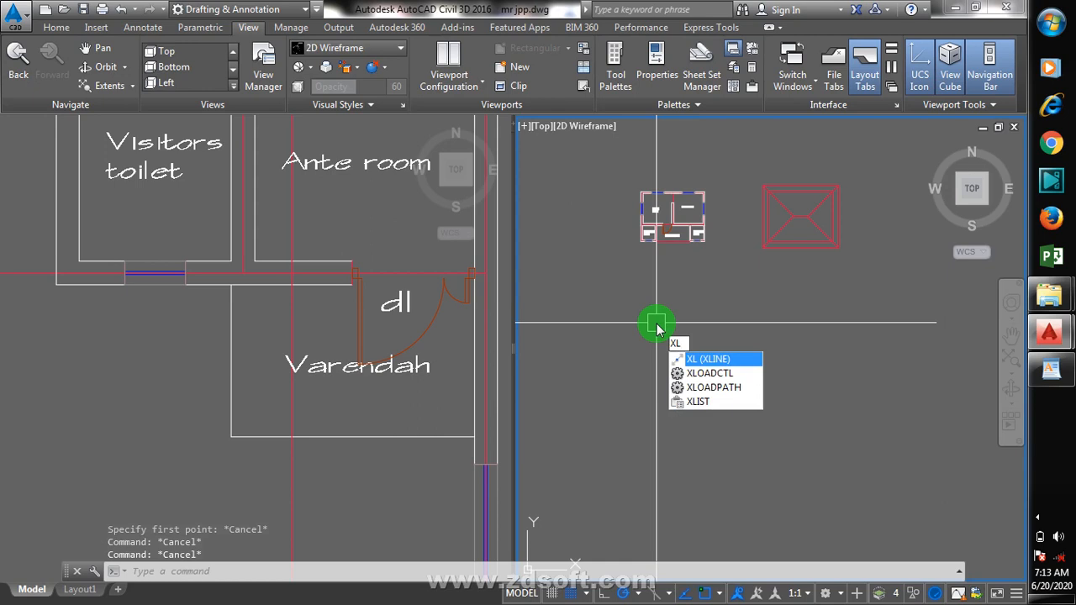
key(Return)
scroll(630, 221, up, 5)
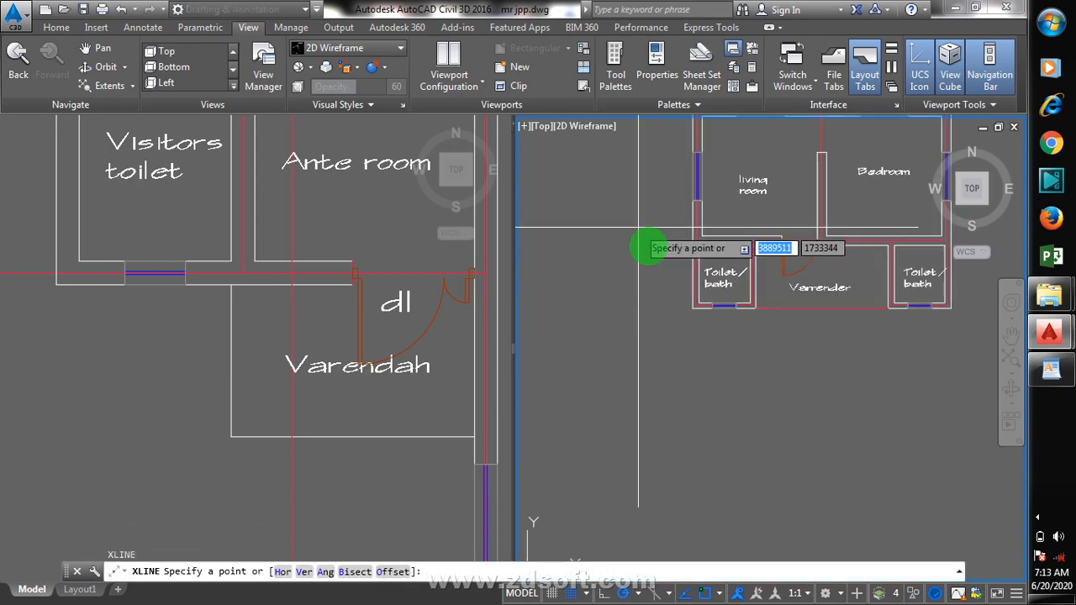
click(692, 307)
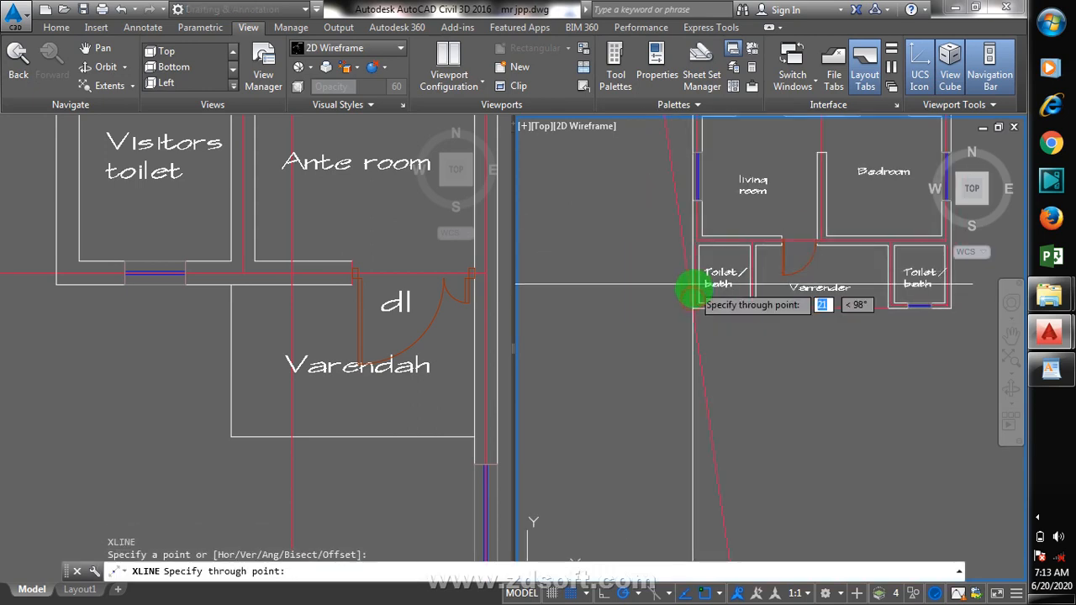
click(695, 425)
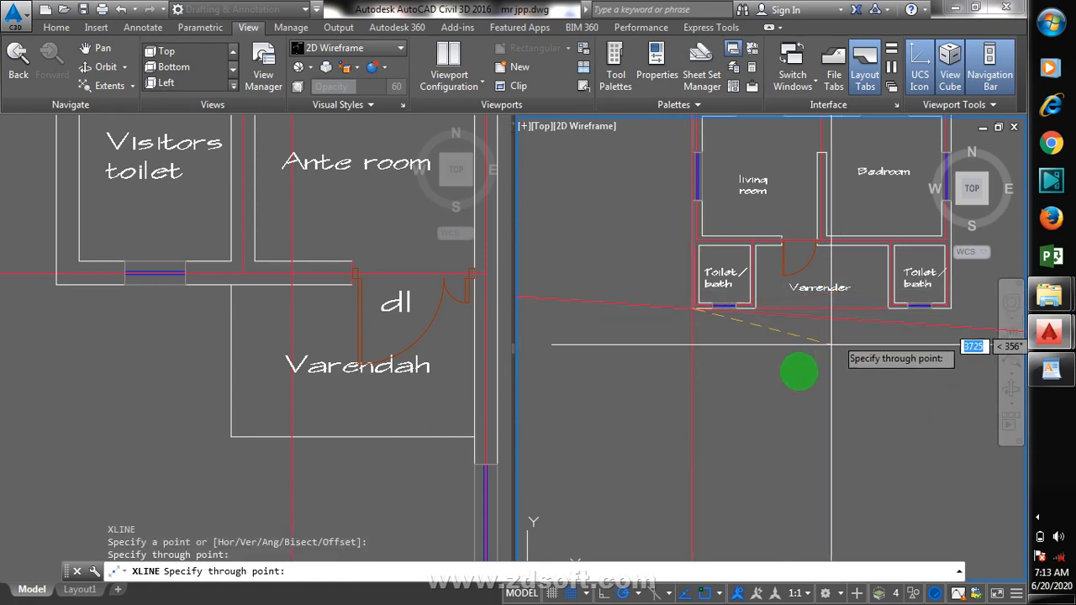
key(Return)
- Draw vertical construction lines through both edges of the left Toilet/bath's front window opening
key(Return)
scroll(711, 305, up, 3)
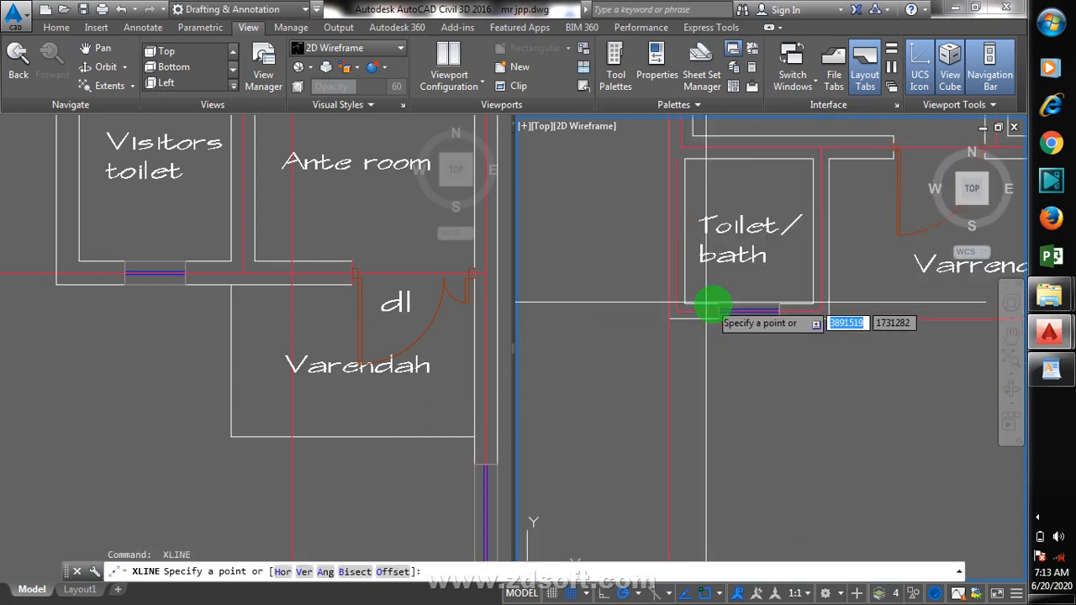
click(721, 318)
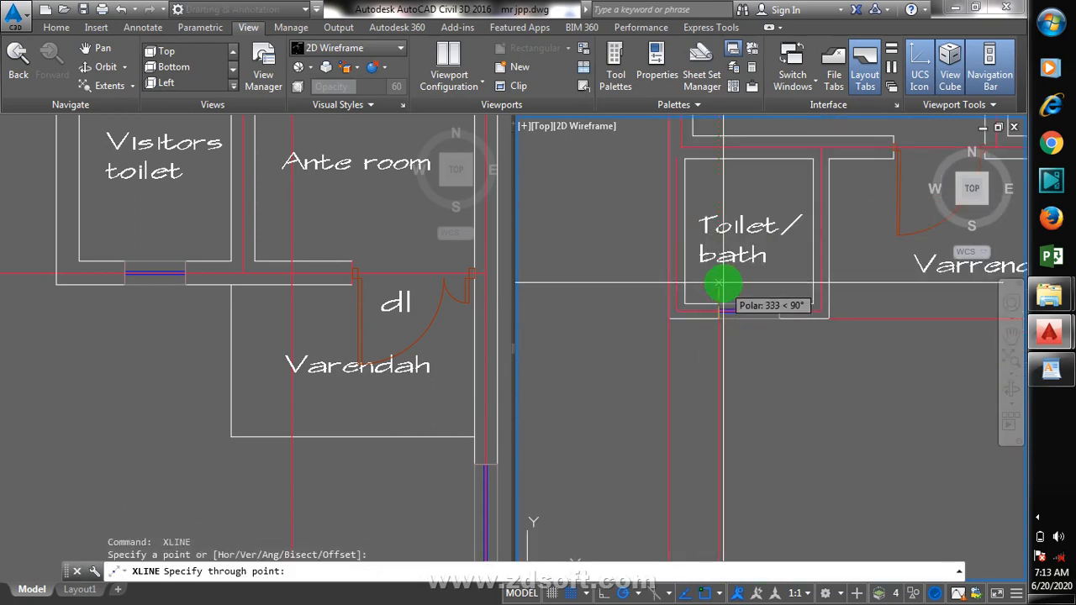
click(721, 281)
key(Return)
key(Return)
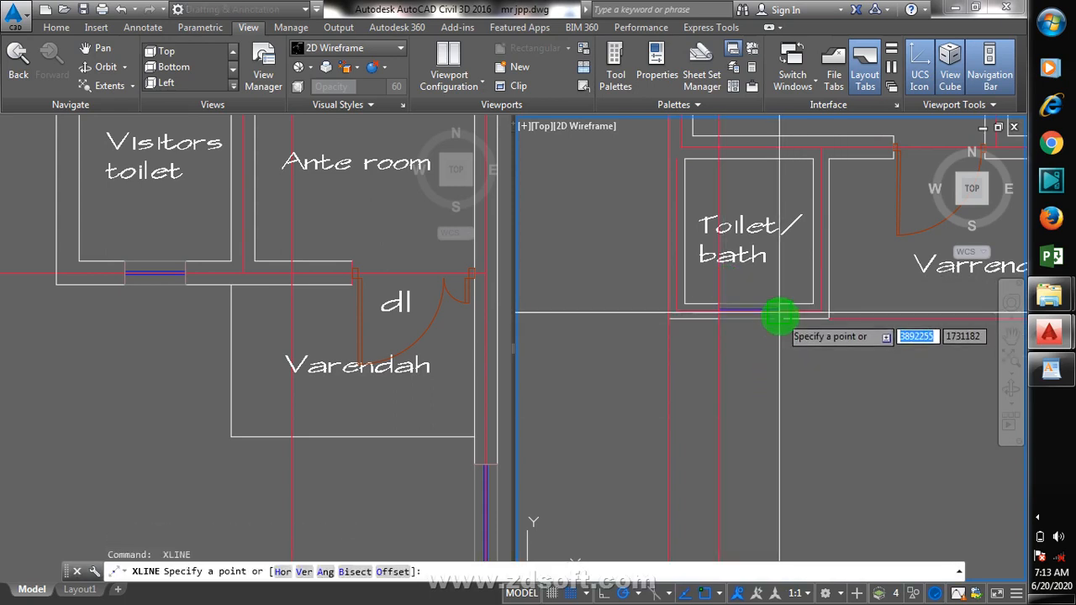
click(781, 318)
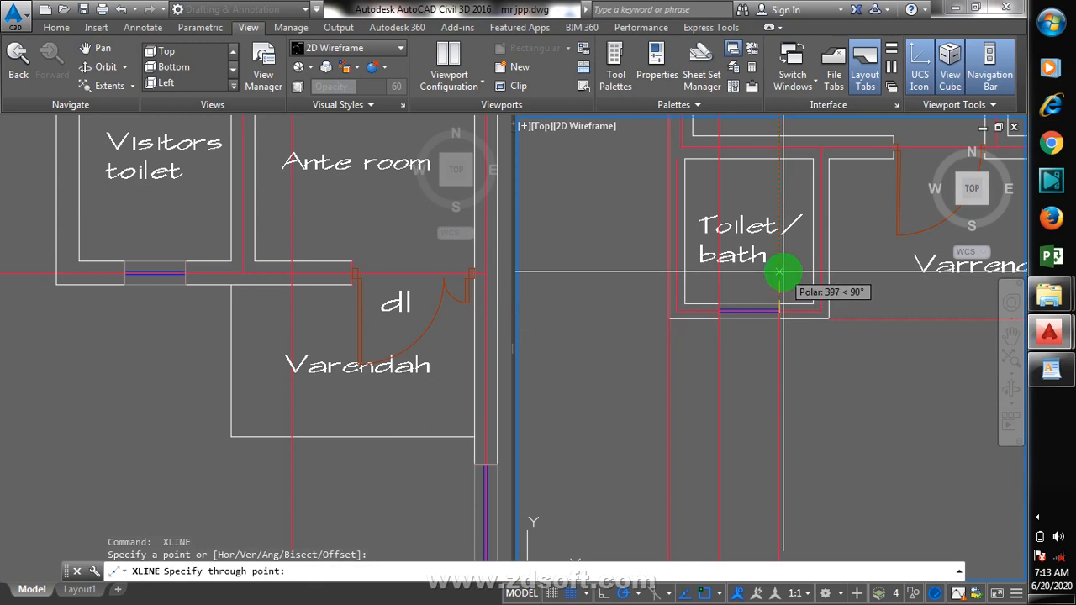
click(781, 276)
key(Return)
- Draw a vertical construction line through the left Toilet/bath's front corner beside the Varrender
scroll(790, 378, down, 3)
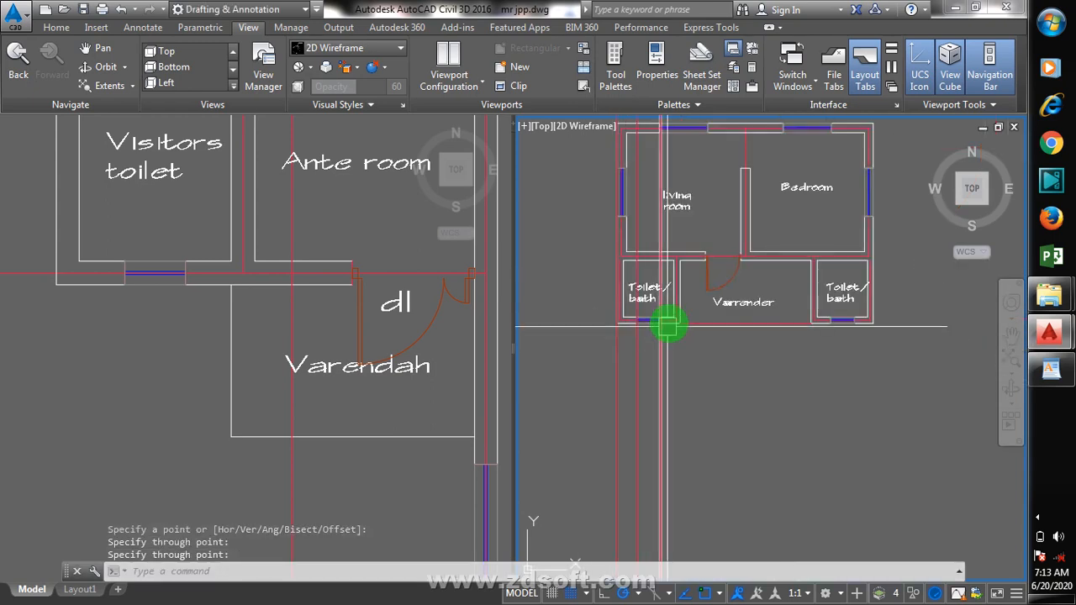
scroll(723, 335, up, 3)
key(Return)
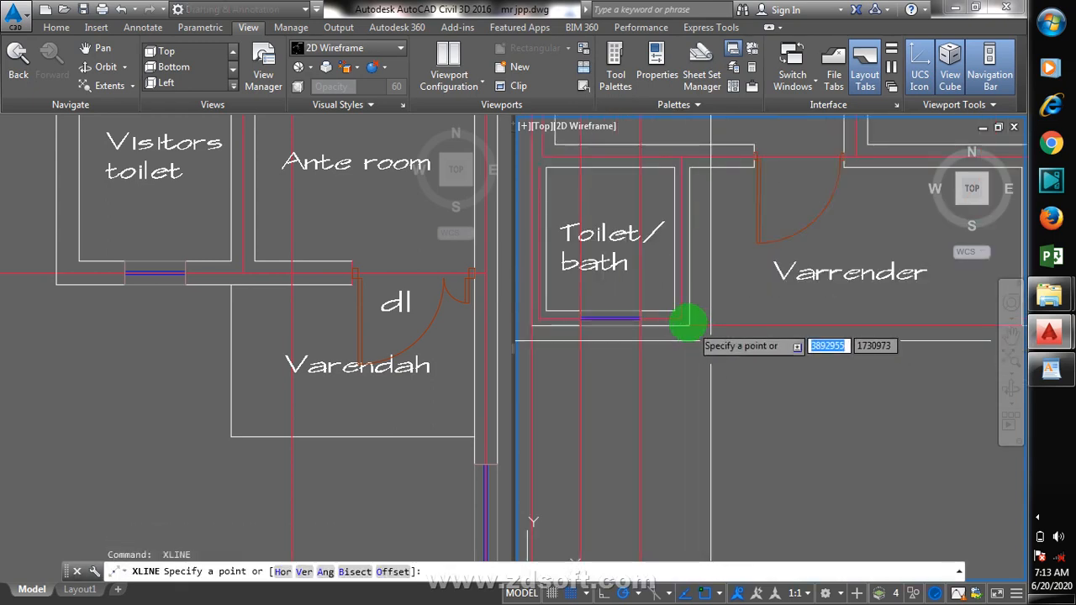
click(689, 326)
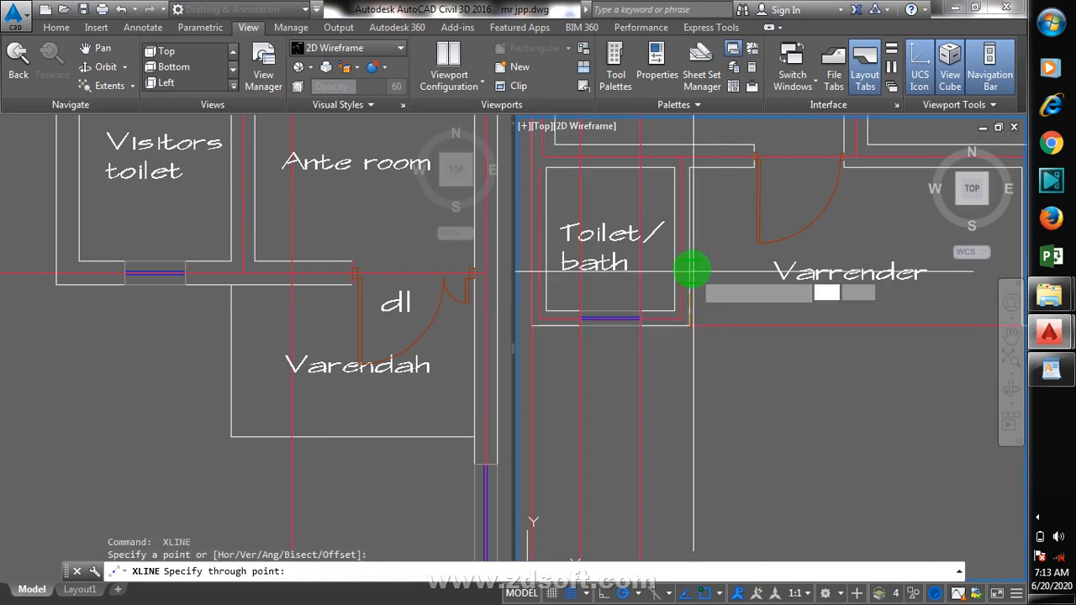
key(Return)
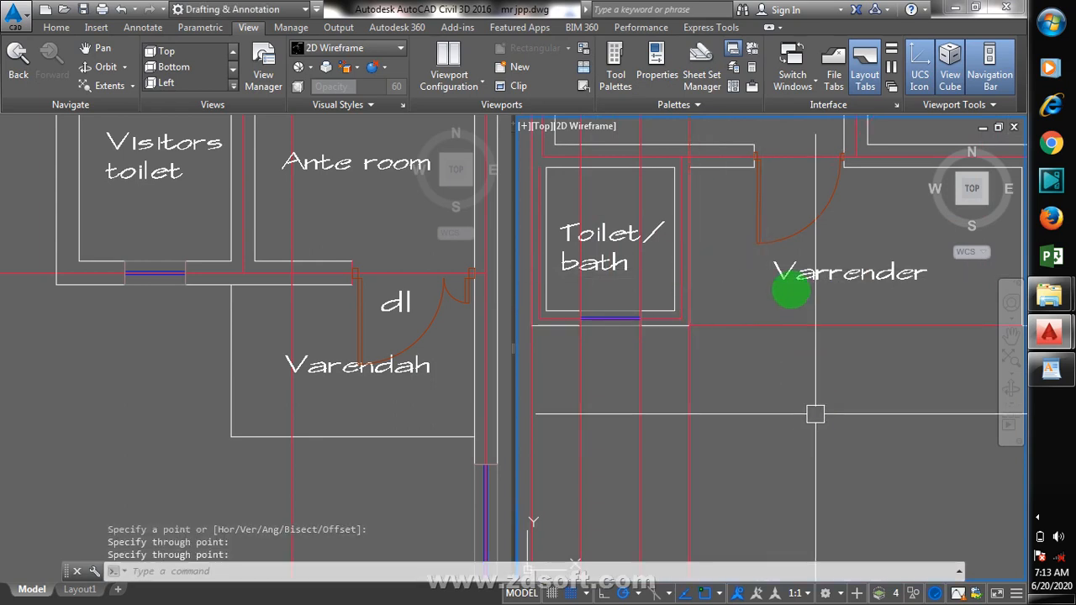
- Draw vertical construction lines through both wall edges of the door opening between the Varrender and the living room
key(Return)
scroll(766, 191, up, 4)
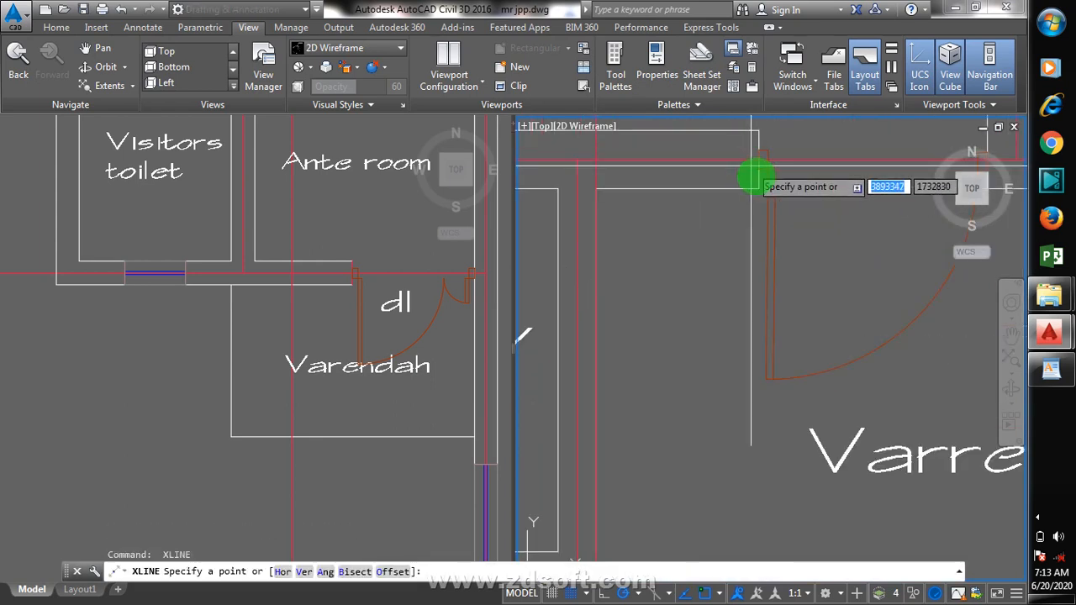
click(759, 188)
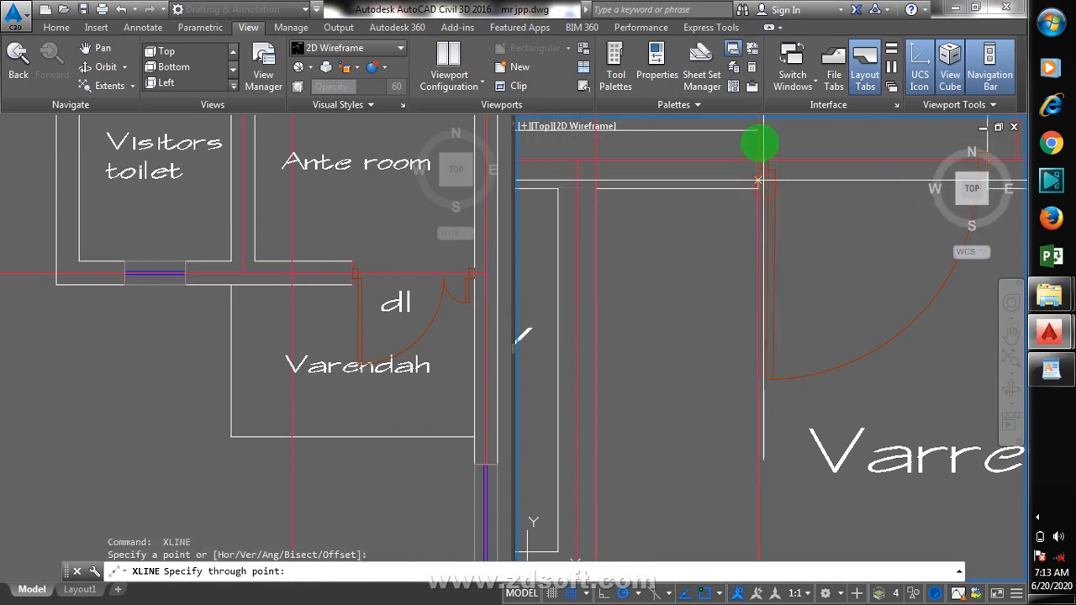
click(759, 132)
key(Return)
scroll(580, 293, down, 2)
scroll(579, 295, down, 2)
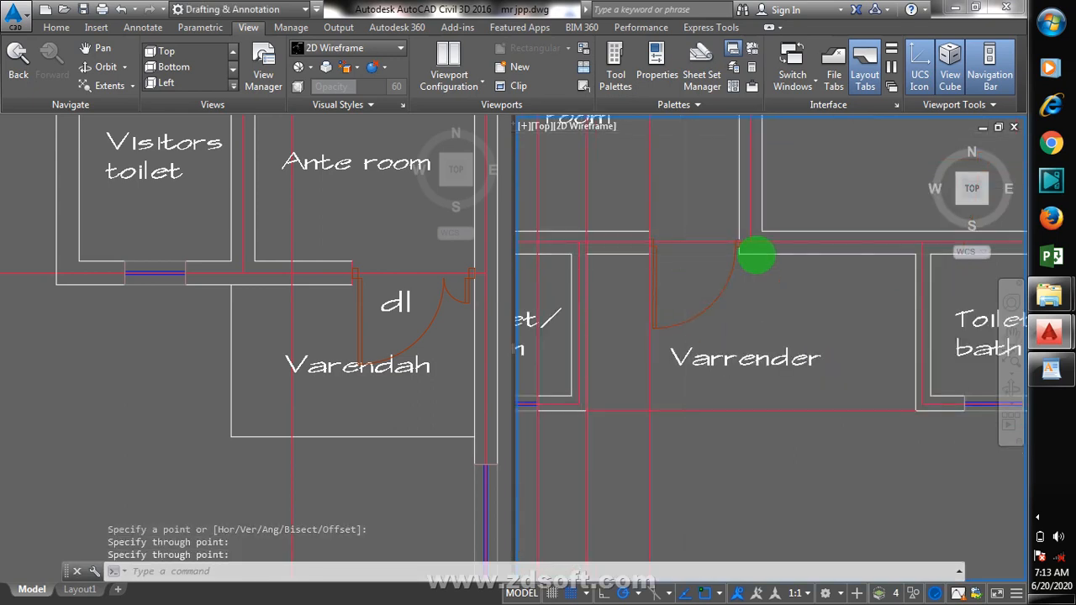
scroll(757, 256, up, 4)
key(Return)
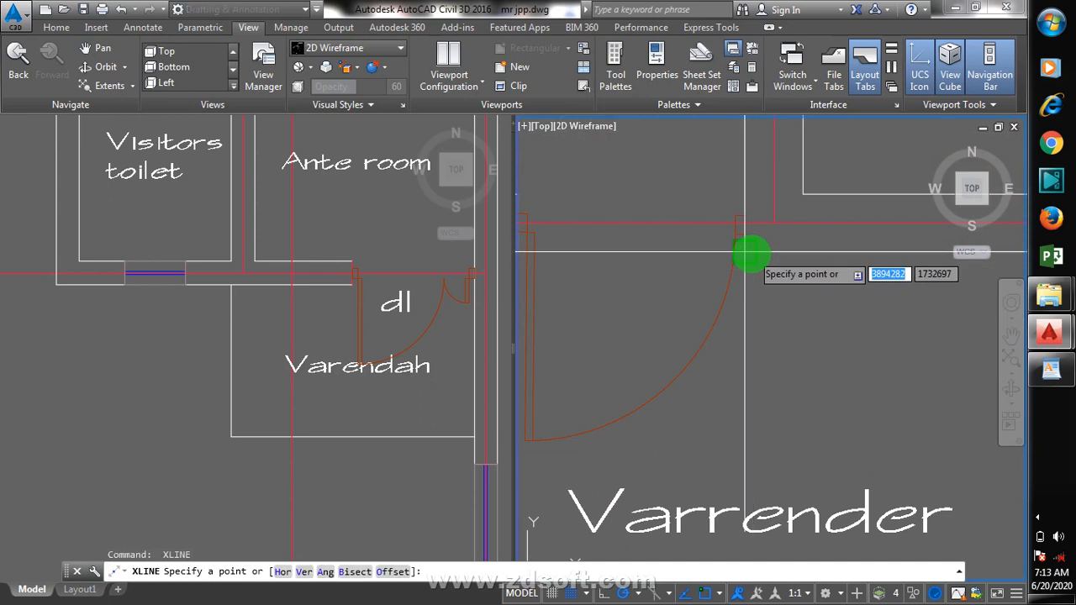
click(751, 252)
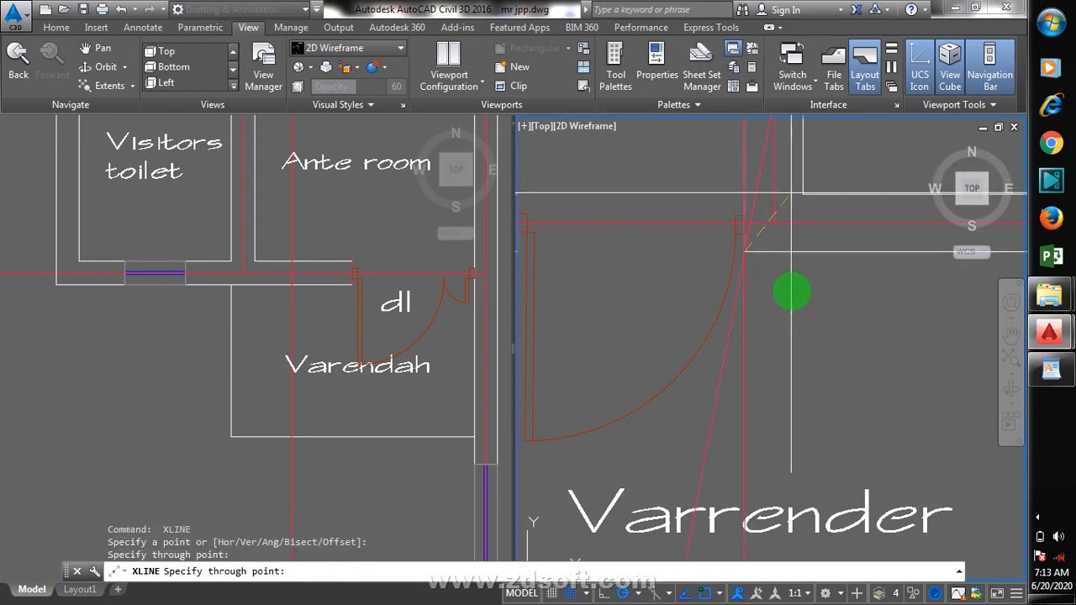
scroll(794, 240, down, 6)
key(Return)
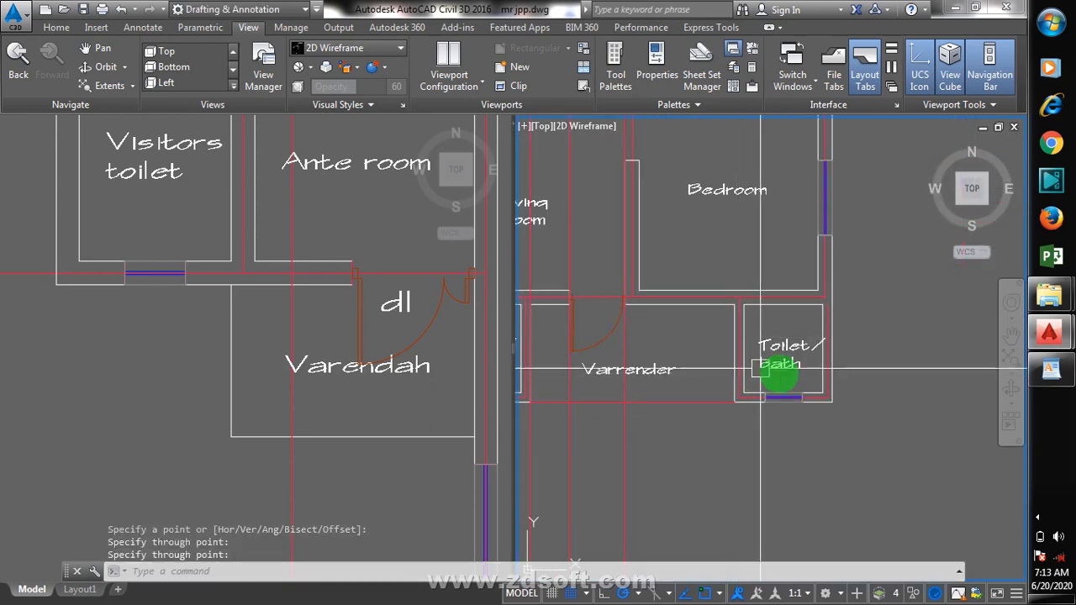
- Draw a vertical construction line through the right Toilet/bath's front corner beside the Varrender
scroll(778, 374, up, 4)
key(Return)
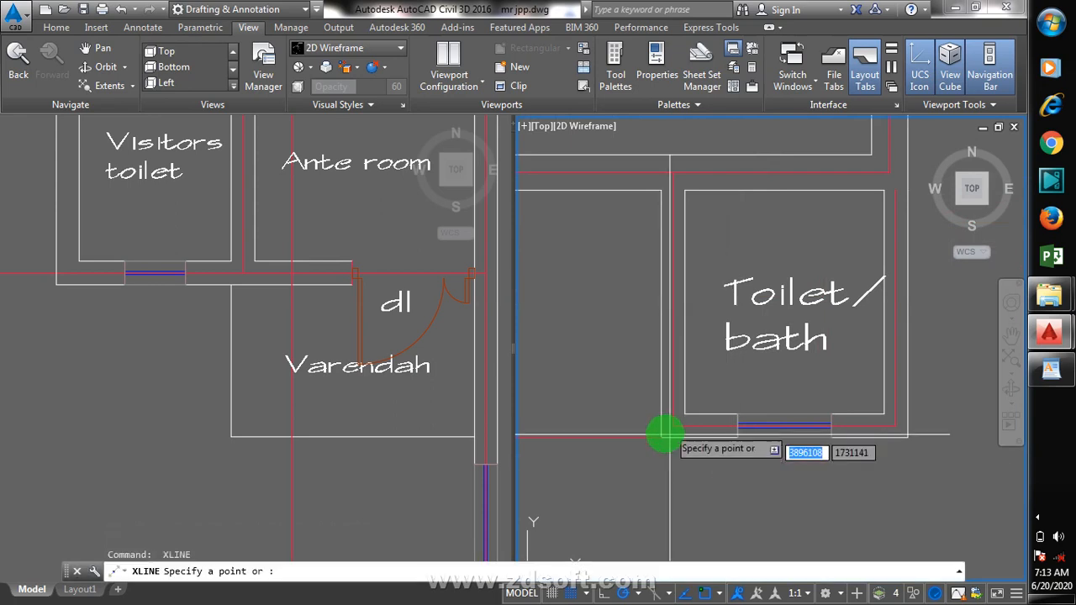
click(662, 436)
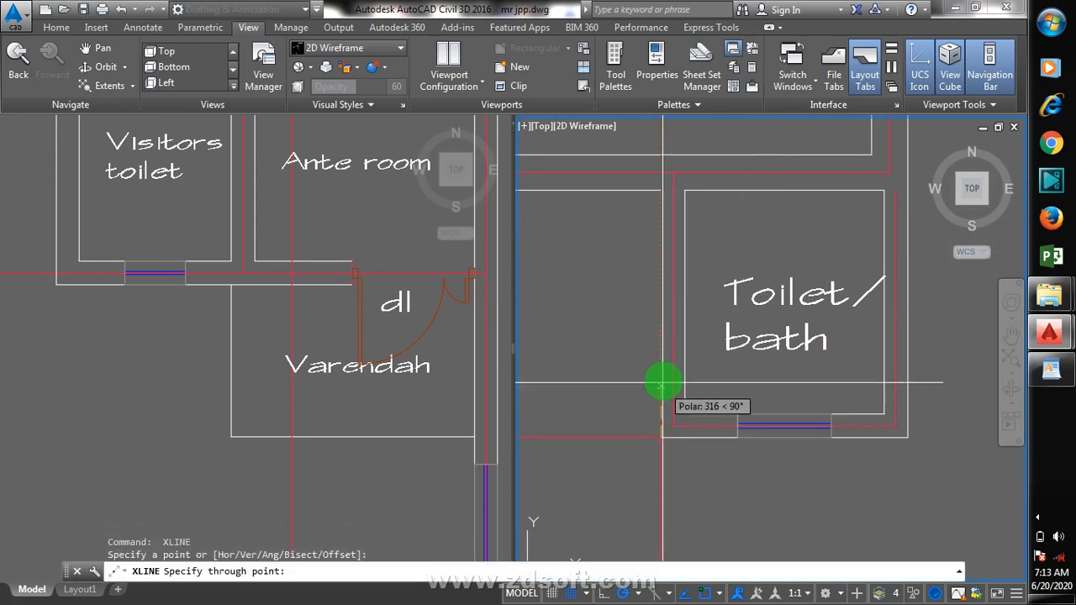
click(663, 381)
key(Return)
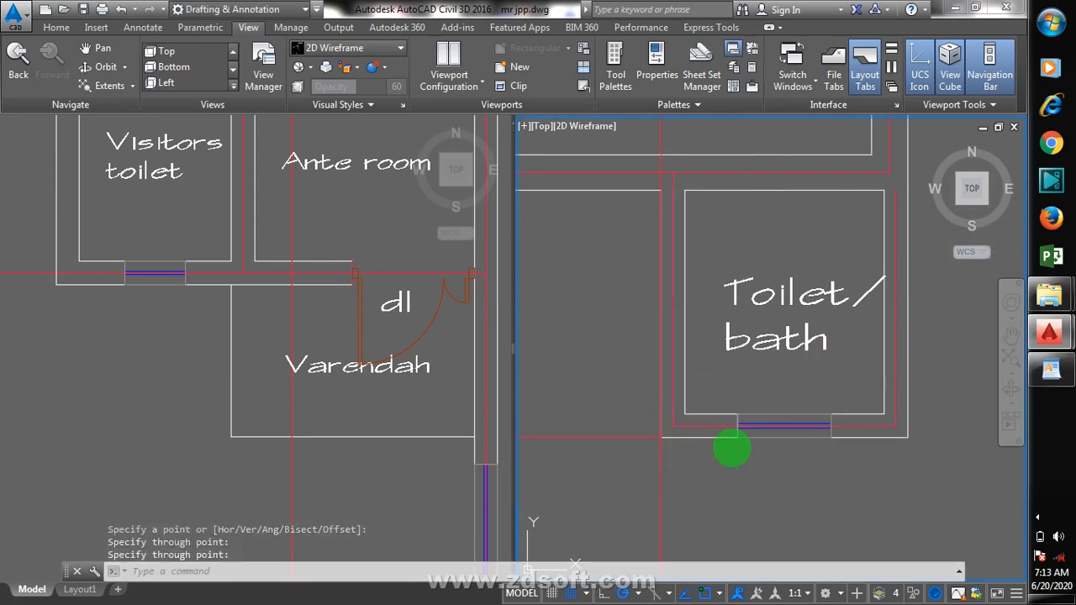
- Draw vertical construction lines through both edges of the right Toilet/bath's front window opening
key(Return)
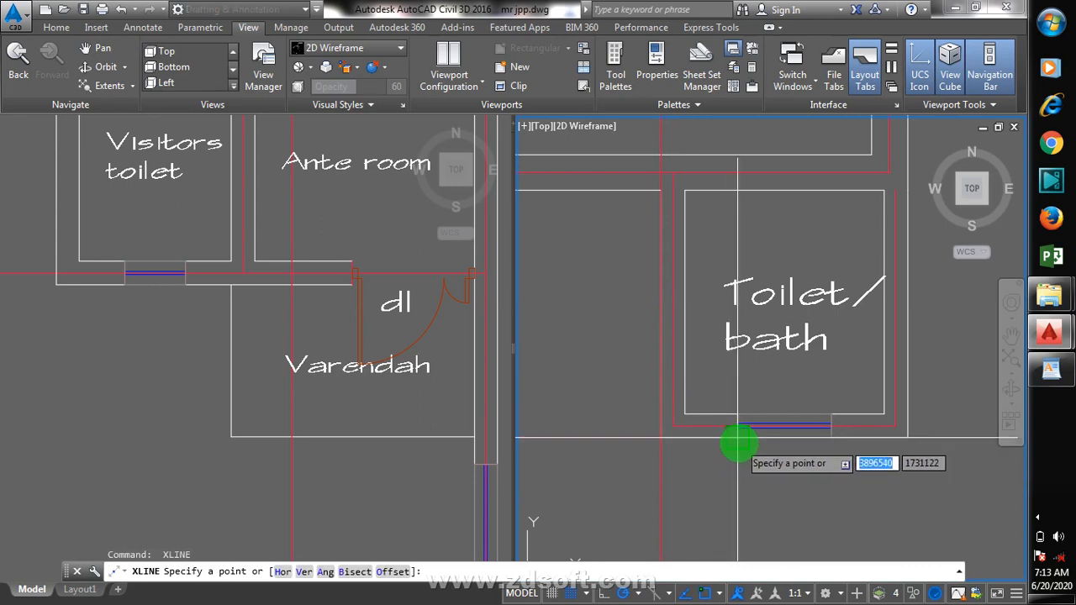
click(739, 437)
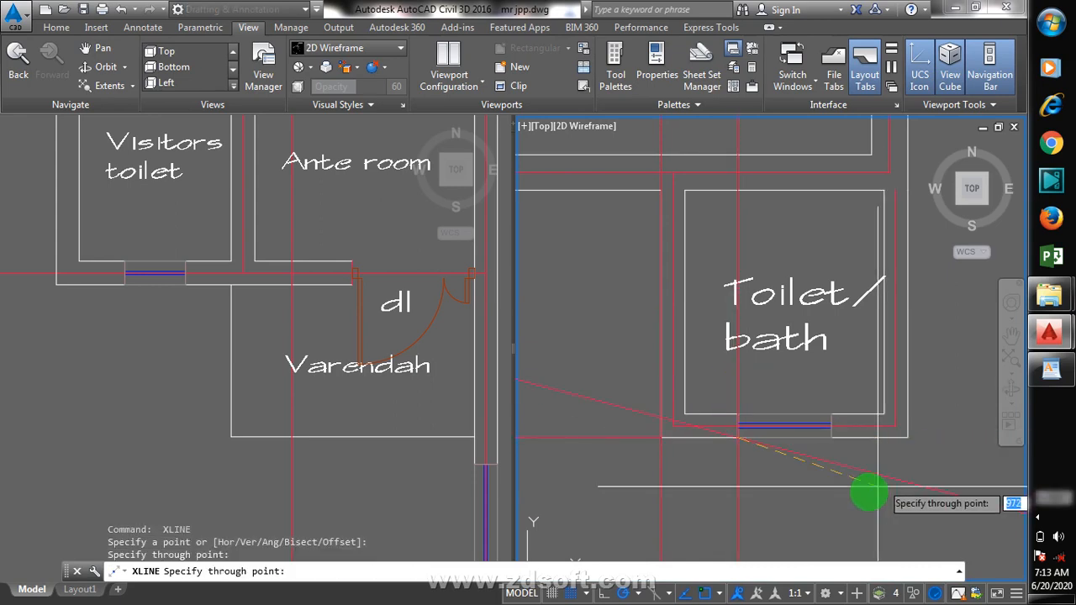
key(Escape)
key(Return)
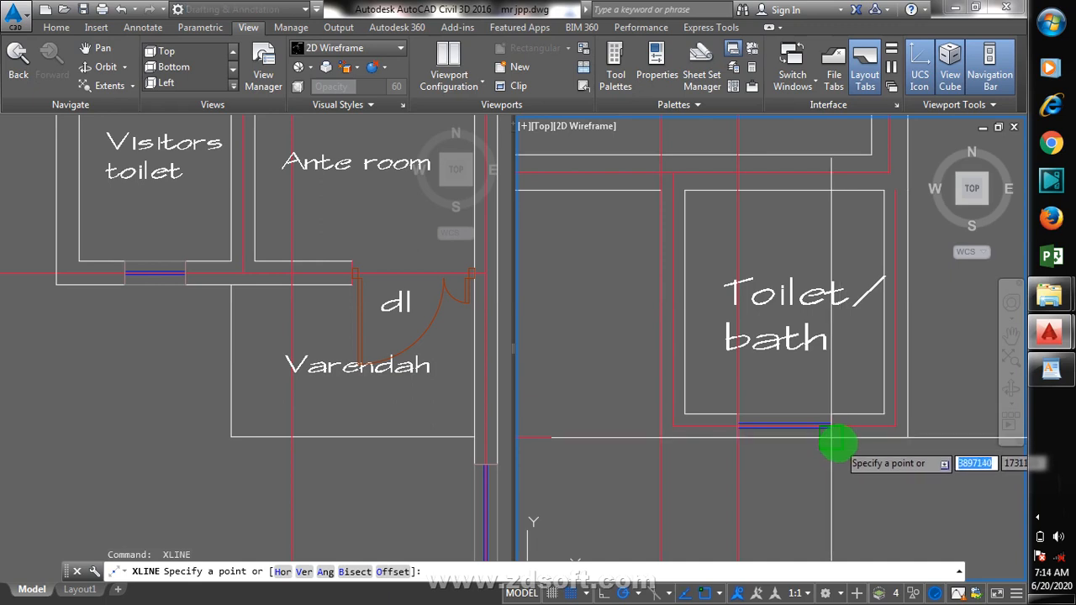
click(835, 439)
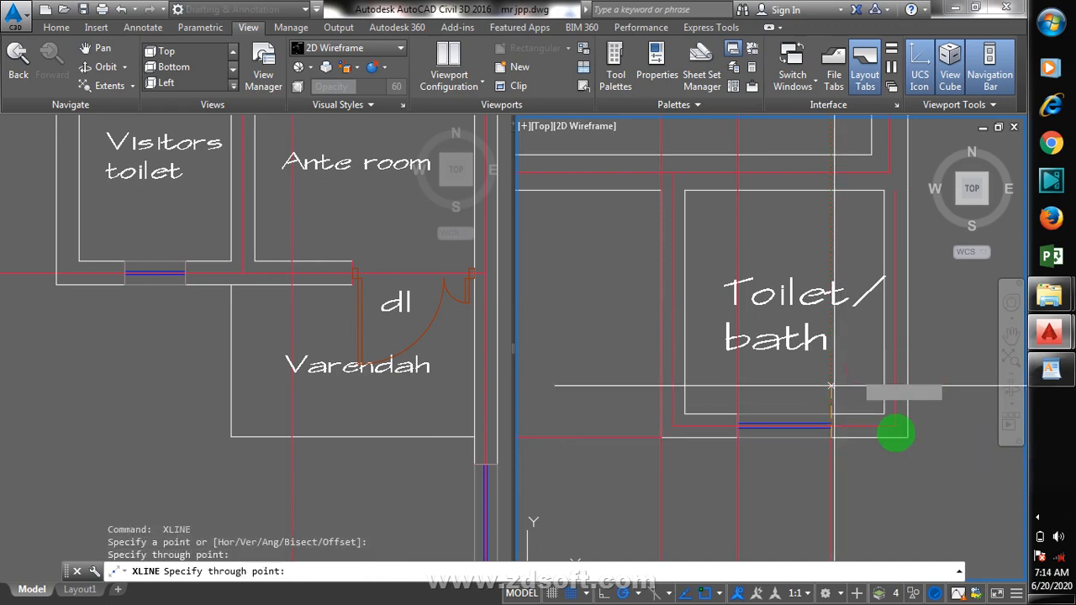
key(Return)
- Draw a vertical construction line through the right Toilet/bath's outer front corner
key(Return)
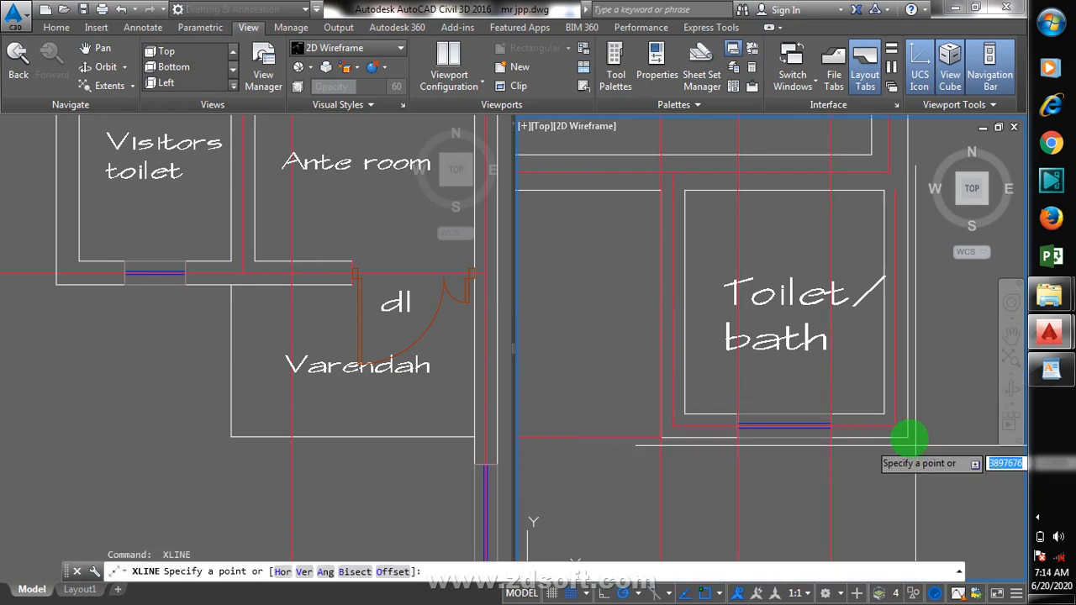
click(908, 436)
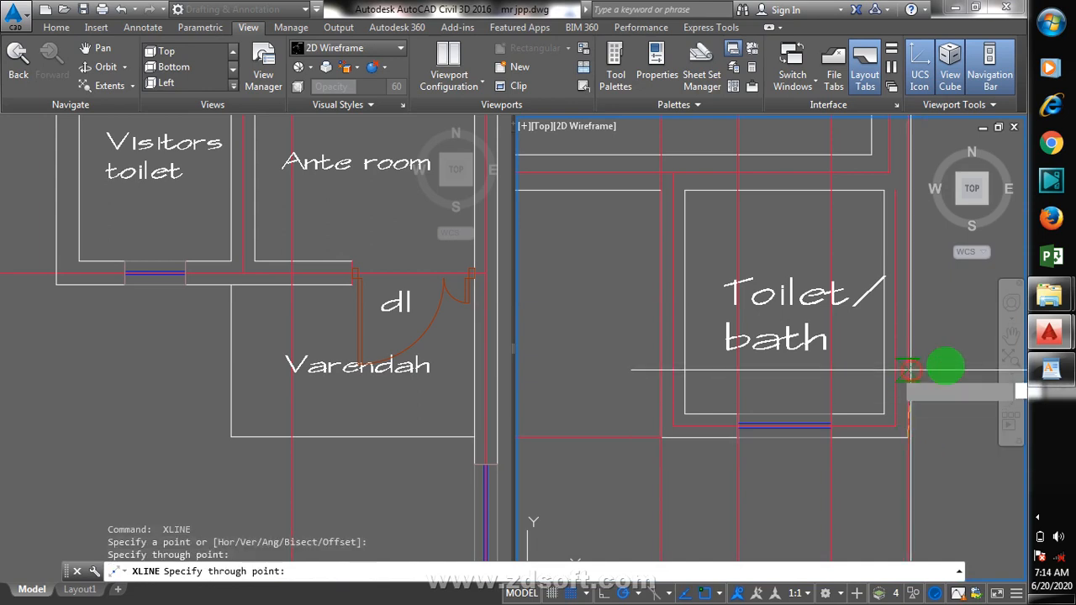
key(Return)
- Draw a horizontal line about 11010 long below the floor plan, crossing all the vertical construction lines
scroll(812, 336, down, 5)
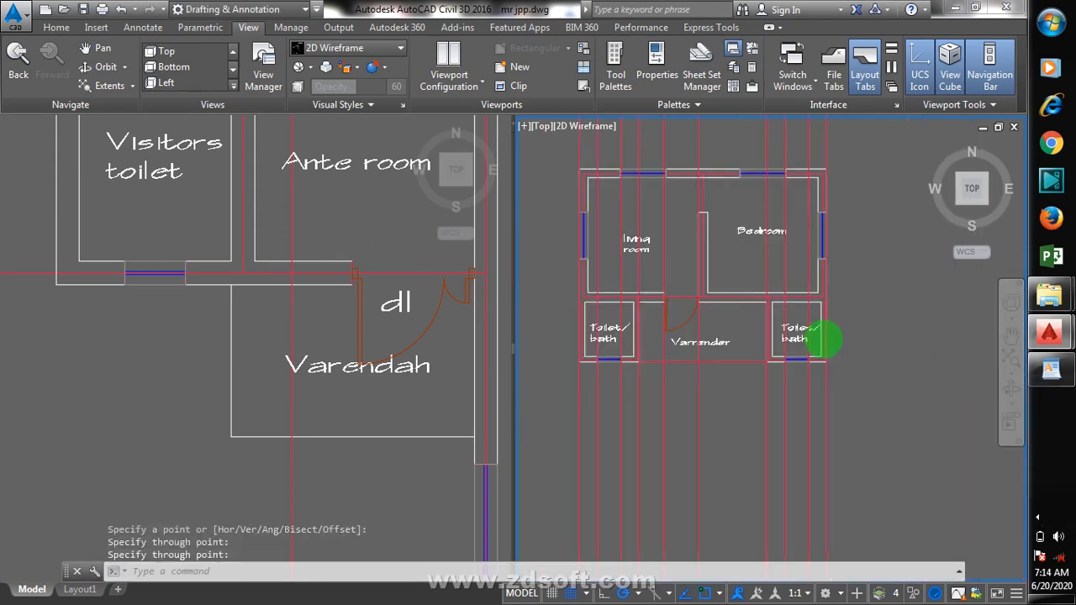
scroll(825, 339, down, 2)
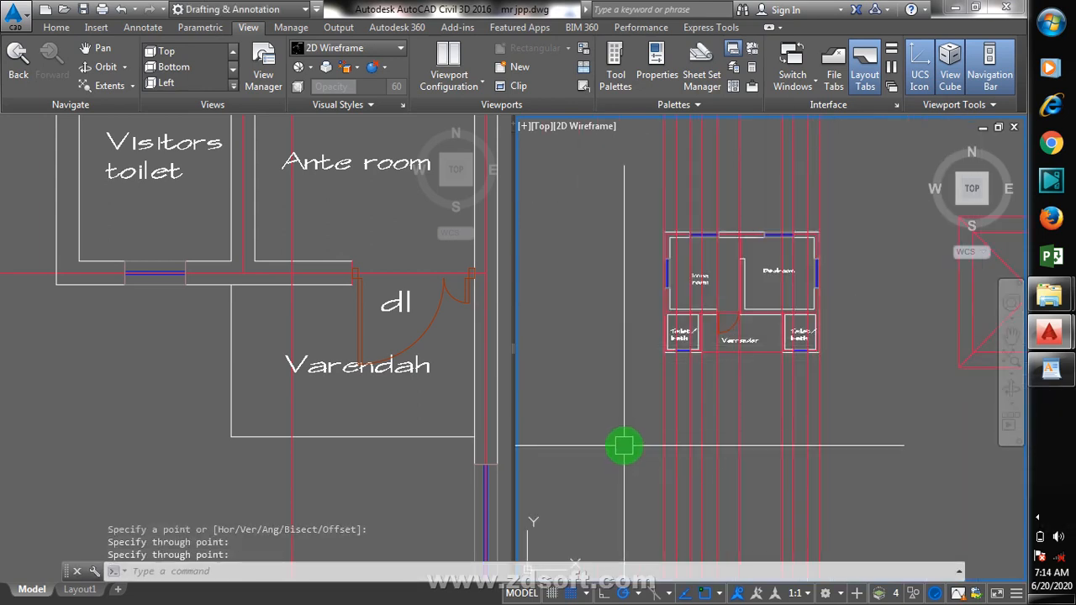
text(l)
key(Return)
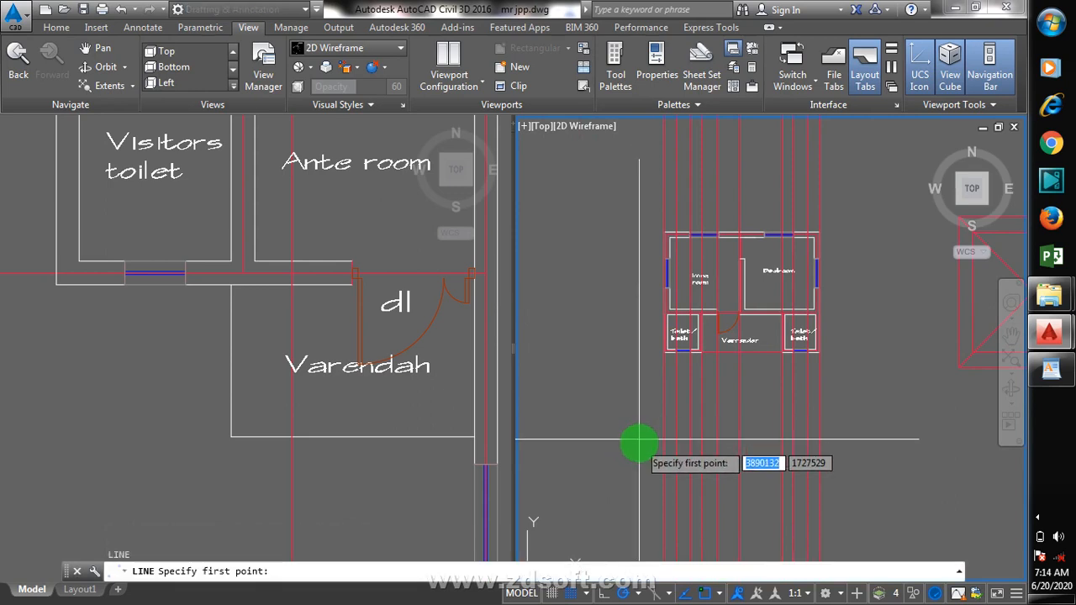
click(639, 439)
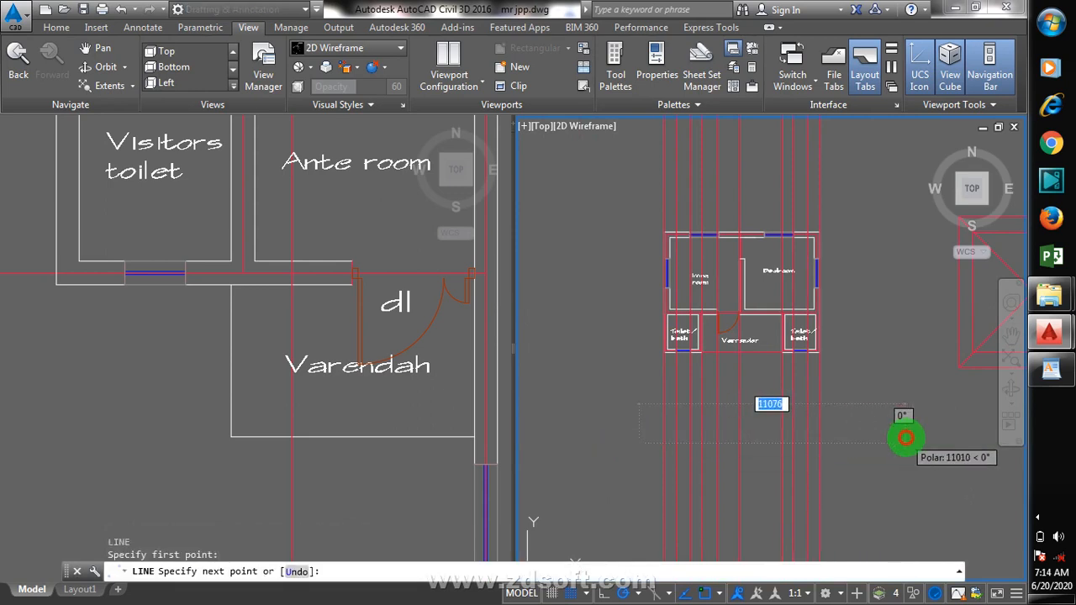
click(907, 440)
key(Escape)
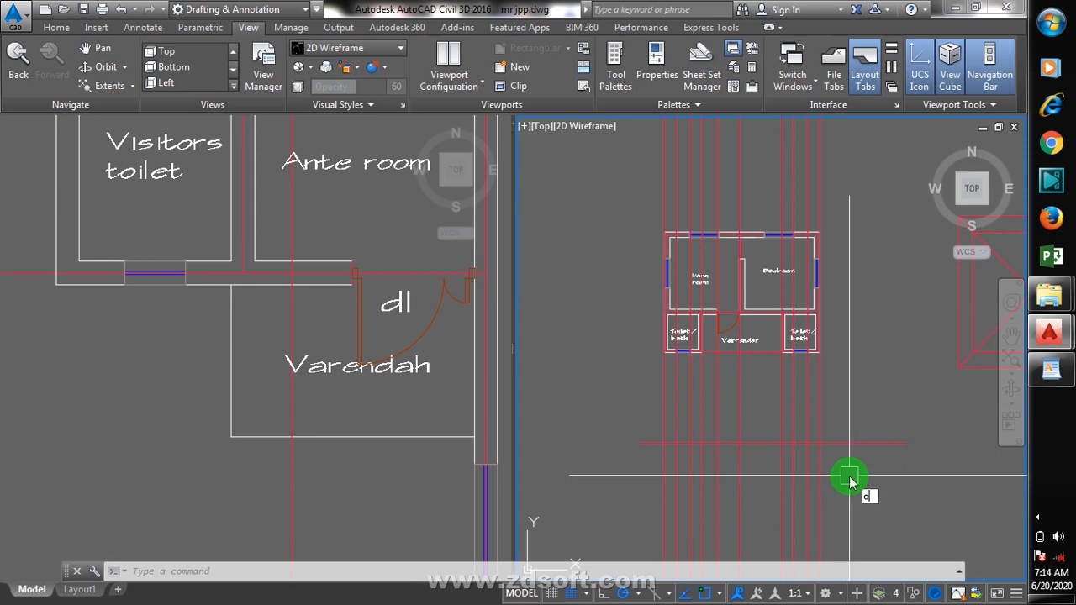
- Offset the horizontal line below the floor plan by 350 downwards
key(Return)
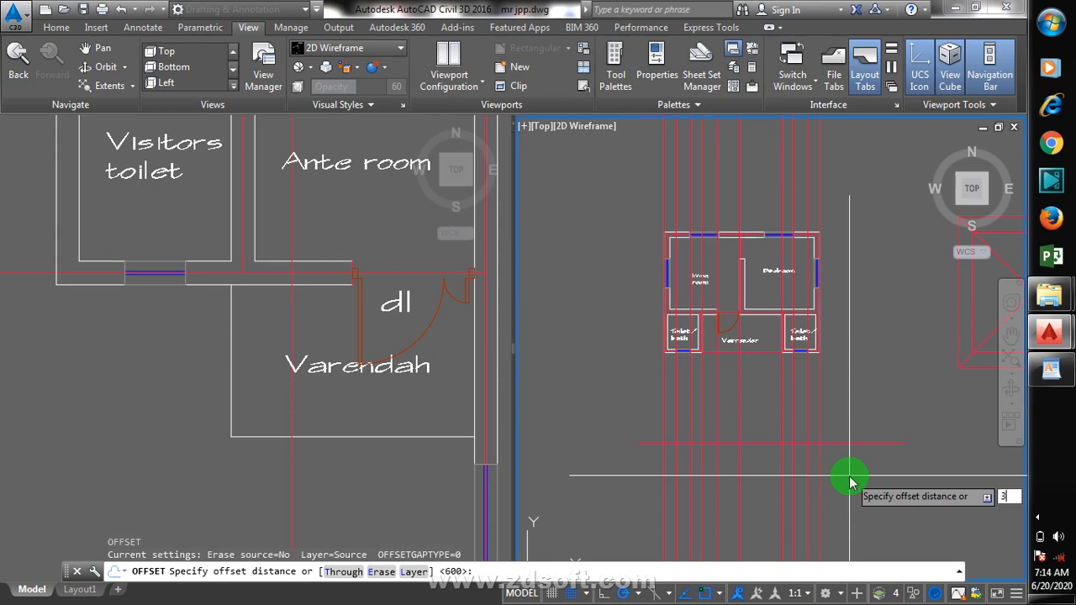
key(Return)
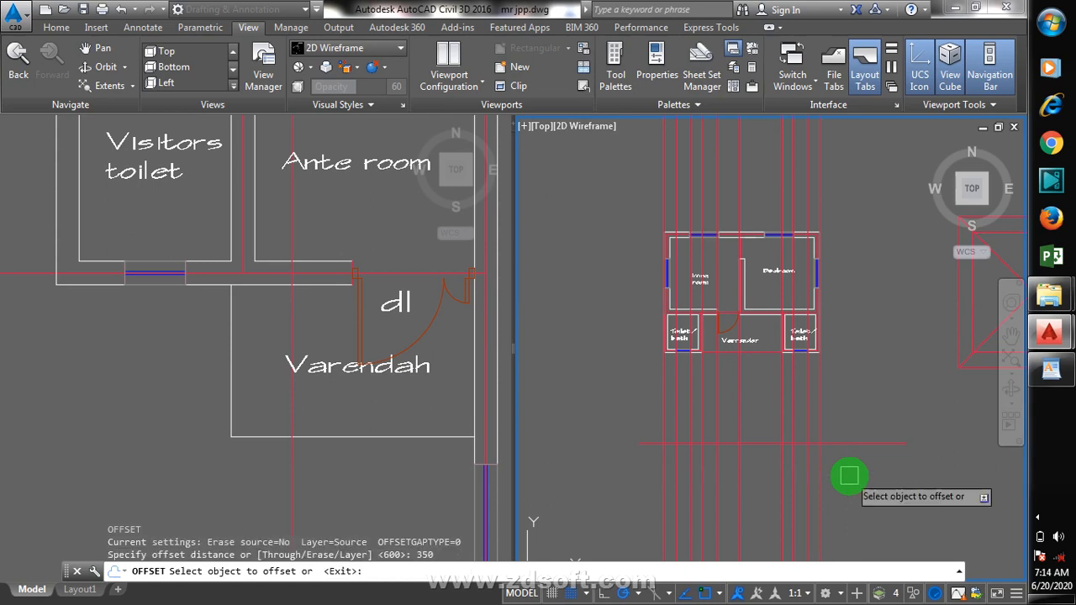
click(854, 450)
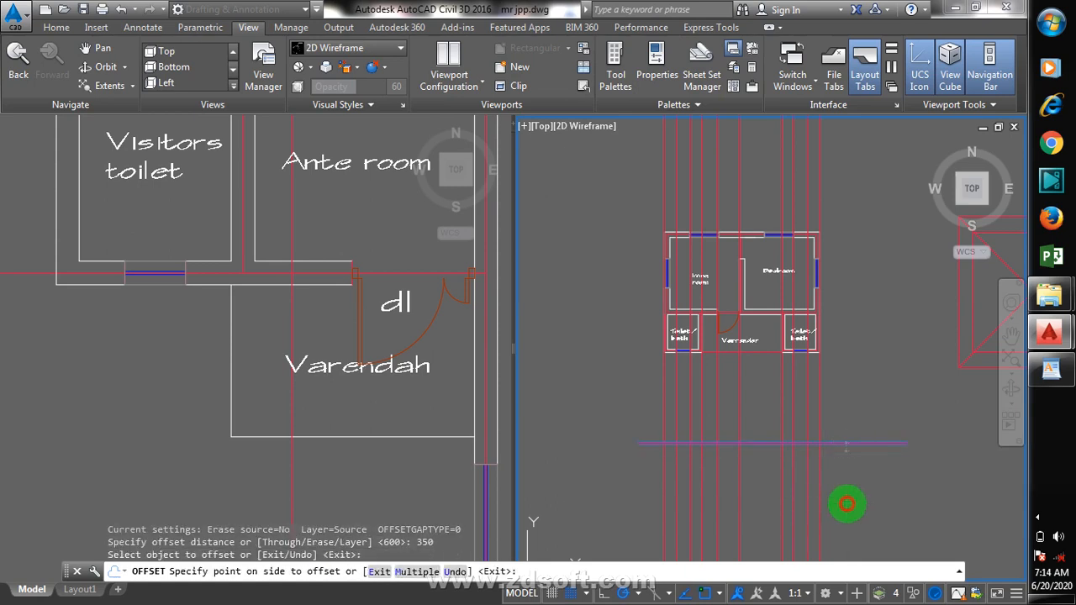
click(858, 469)
key(Return)
- Offset the lower of the two horizontal lines by 150 downwards
key(Return)
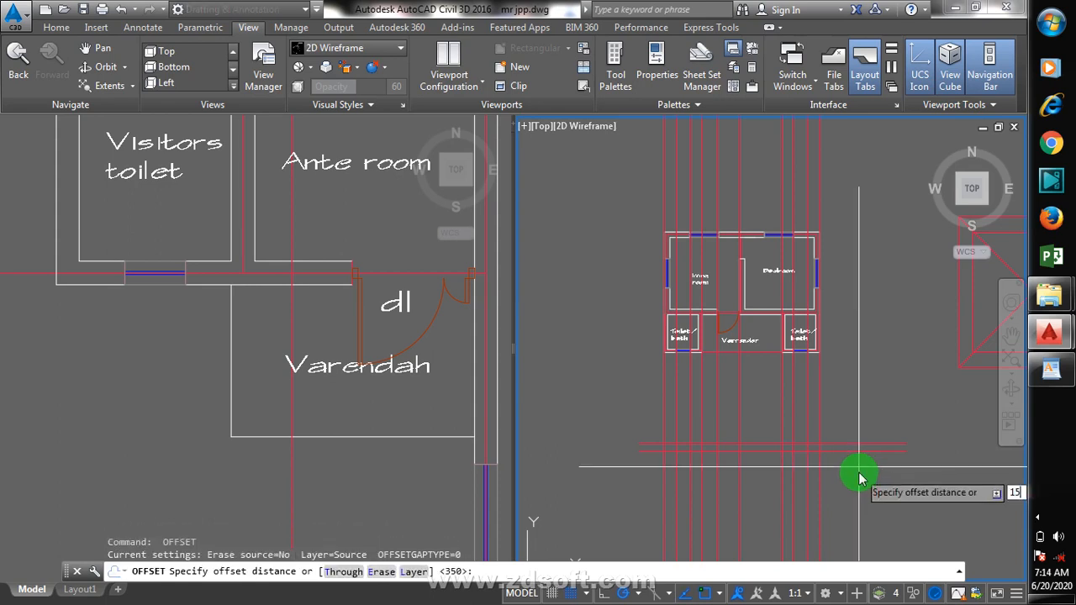
key(Return)
click(852, 456)
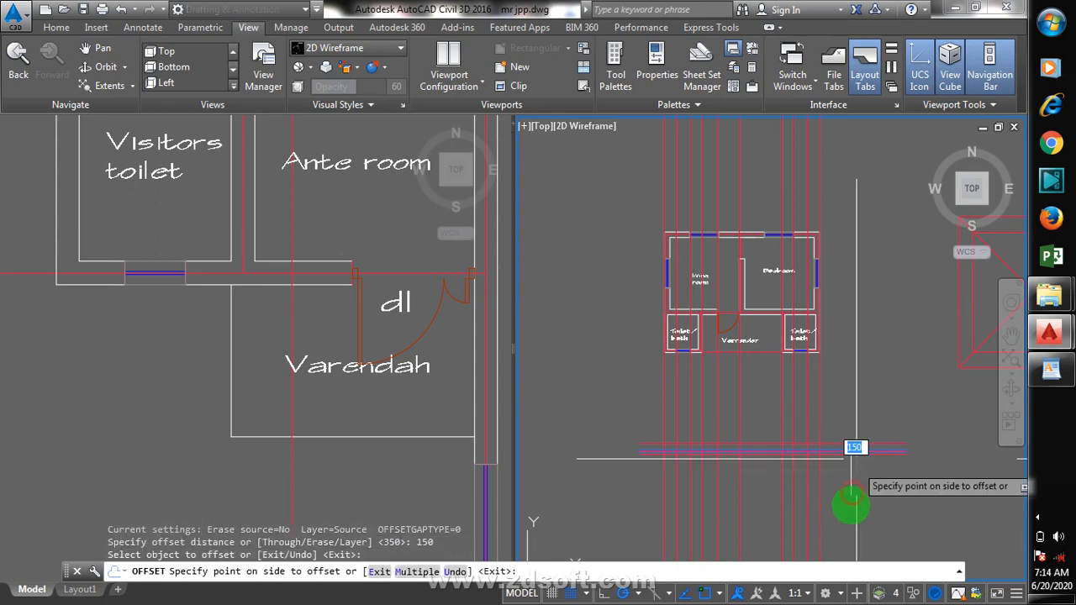
click(852, 504)
key(Return)
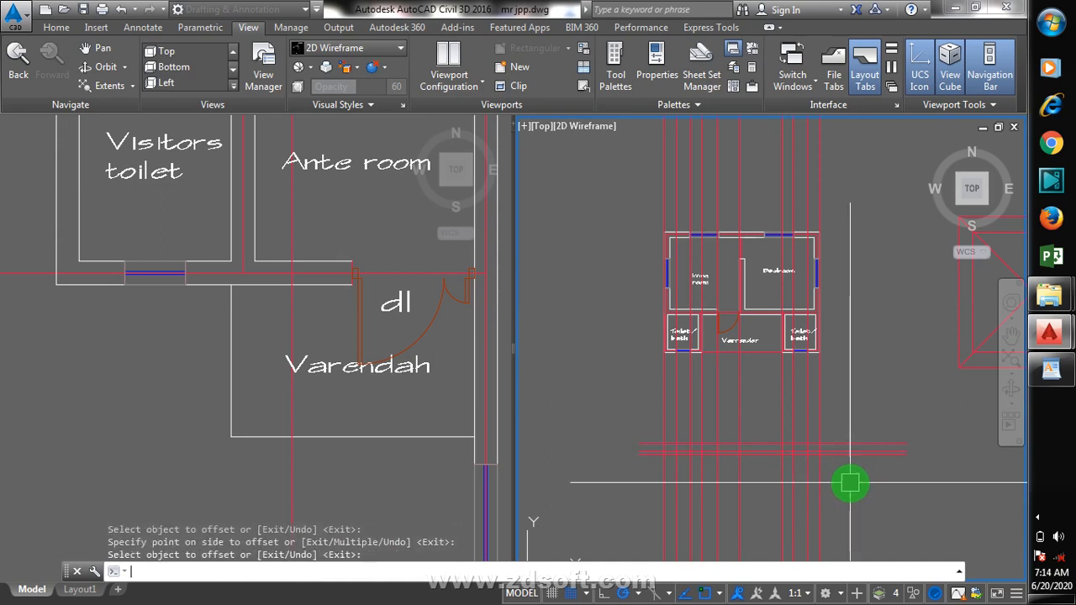
- Offset the lowest horizontal line by 3000 downwards to set out the wall height
key(Return)
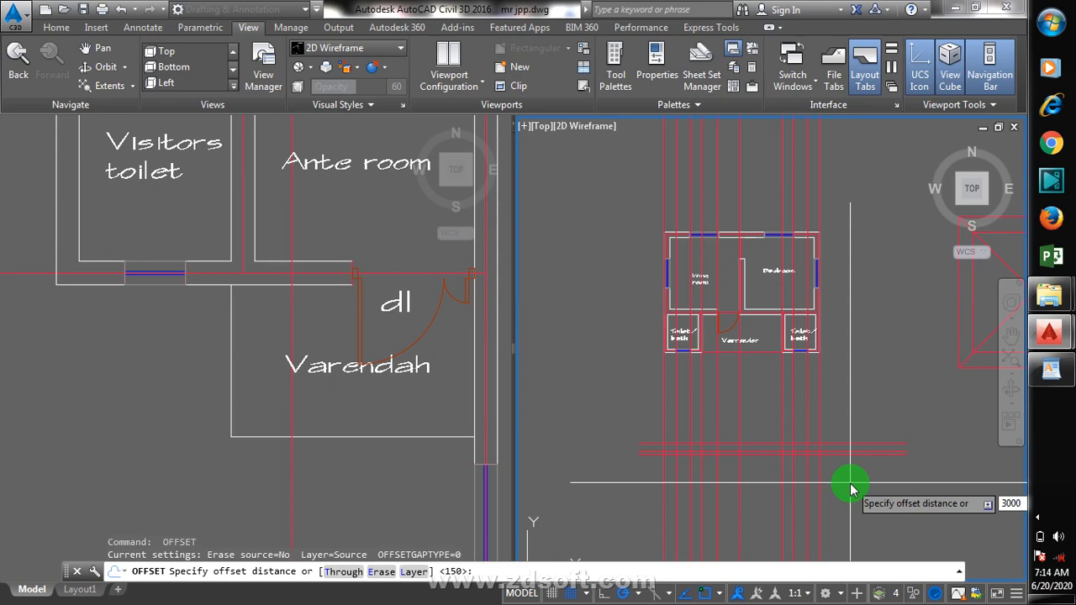
text(3000)
key(Return)
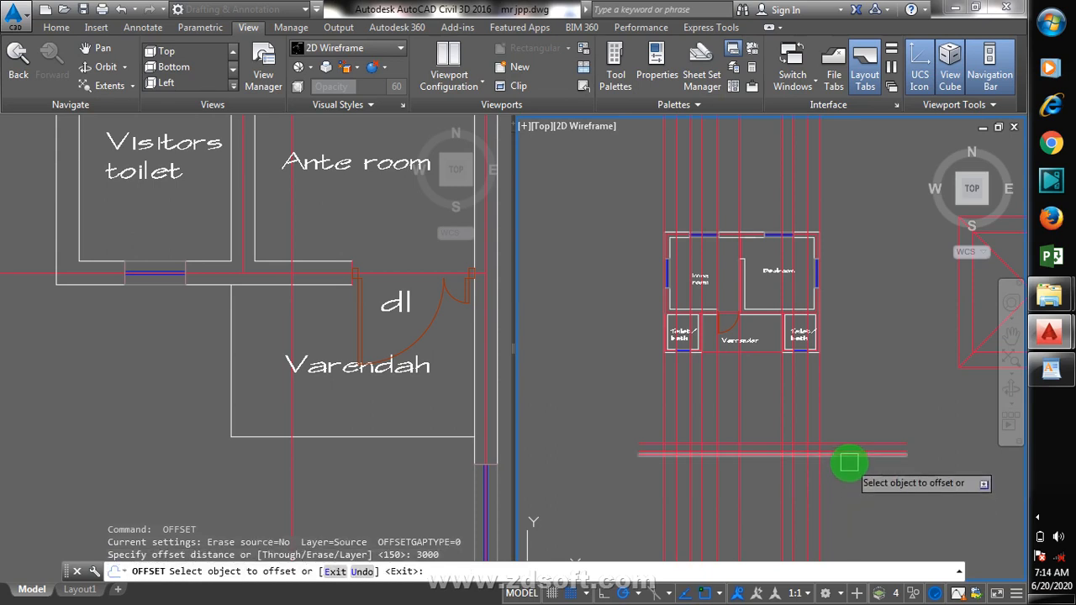
click(849, 461)
click(854, 497)
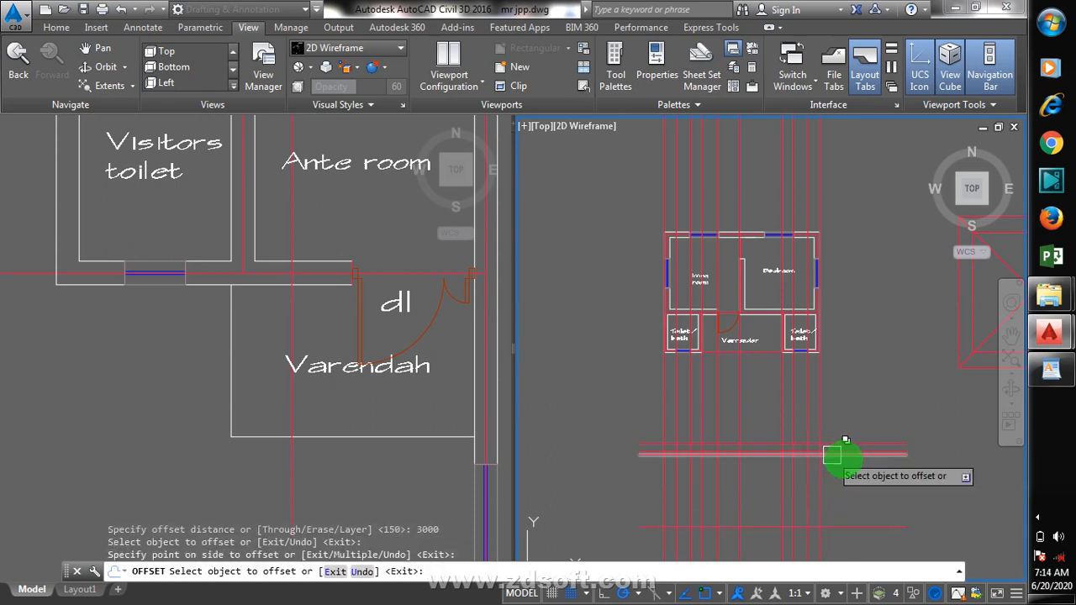
key(Escape)
- Offset the lowest horizontal line by 900 upwards, towards the floor plan
scroll(805, 421, down, 3)
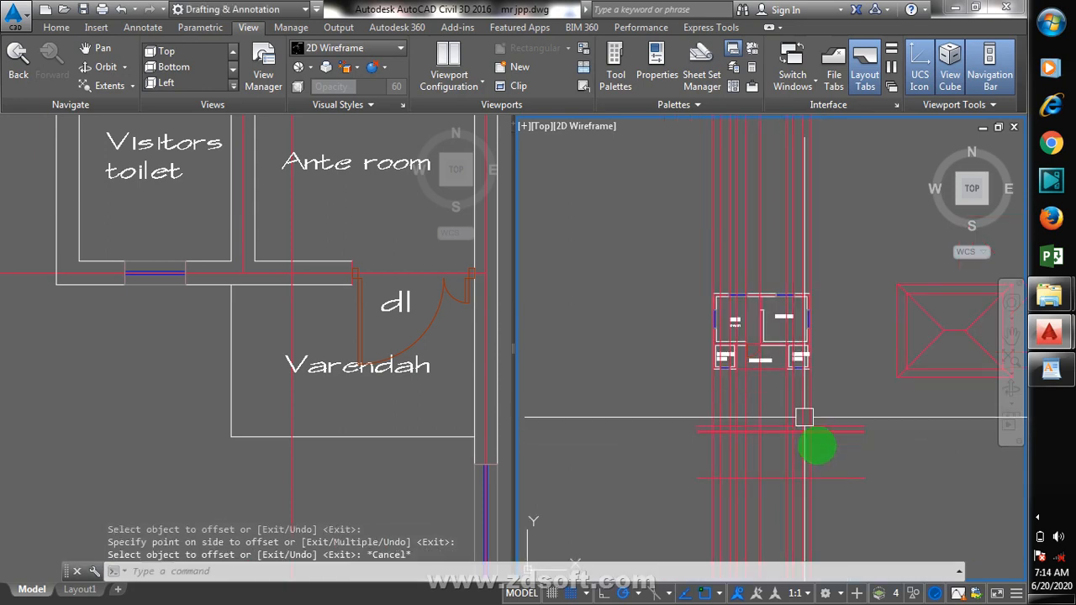
scroll(829, 480, up, 3)
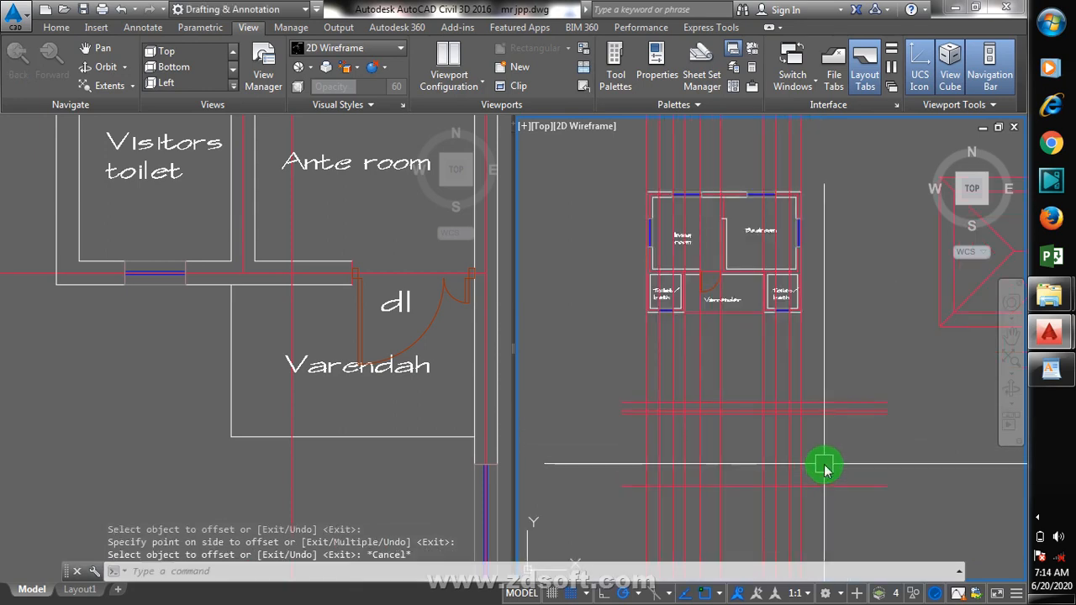
key(Return)
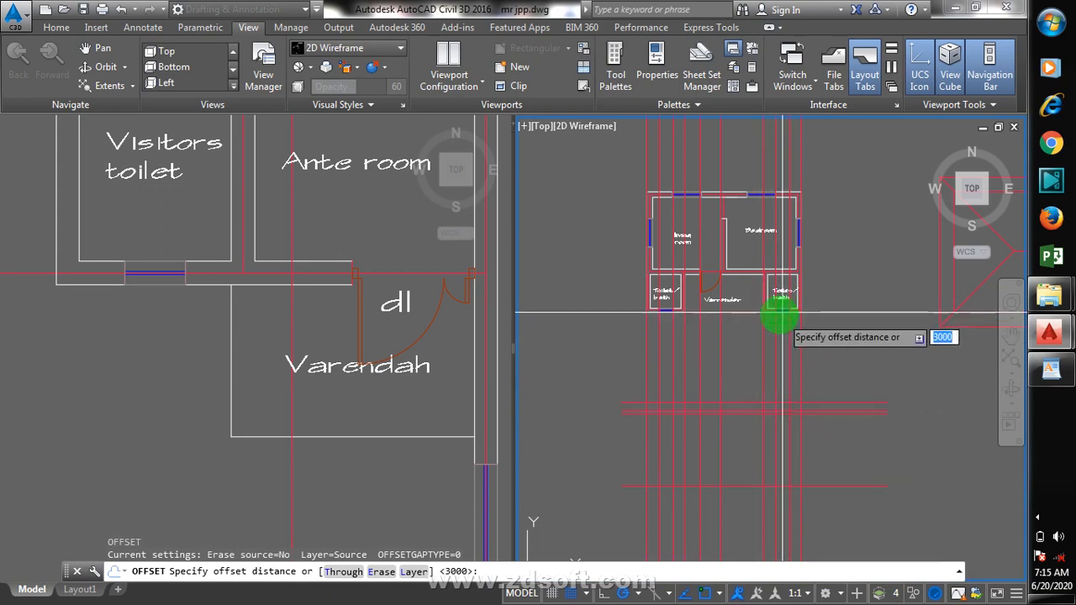
scroll(782, 313, up, 5)
scroll(689, 324, down, 3)
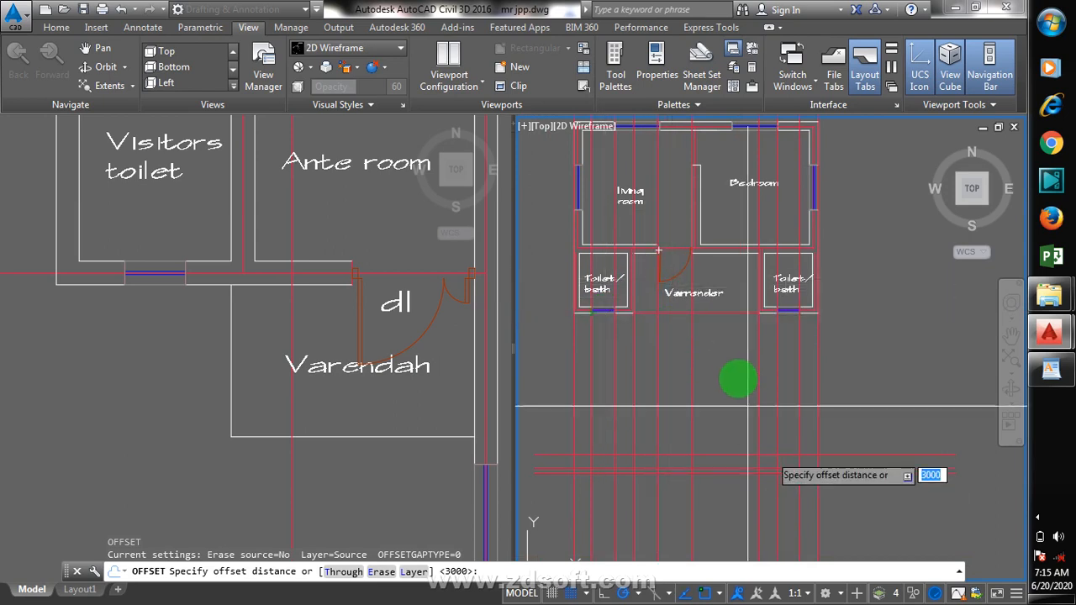
scroll(735, 378, down, 2)
scroll(782, 505, up, 5)
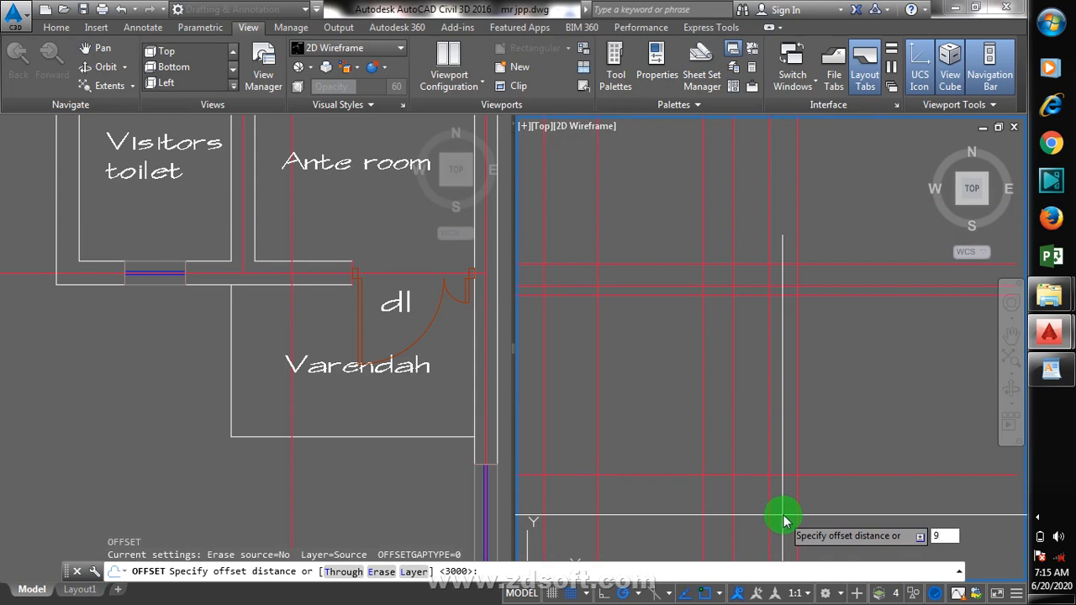
key(Return)
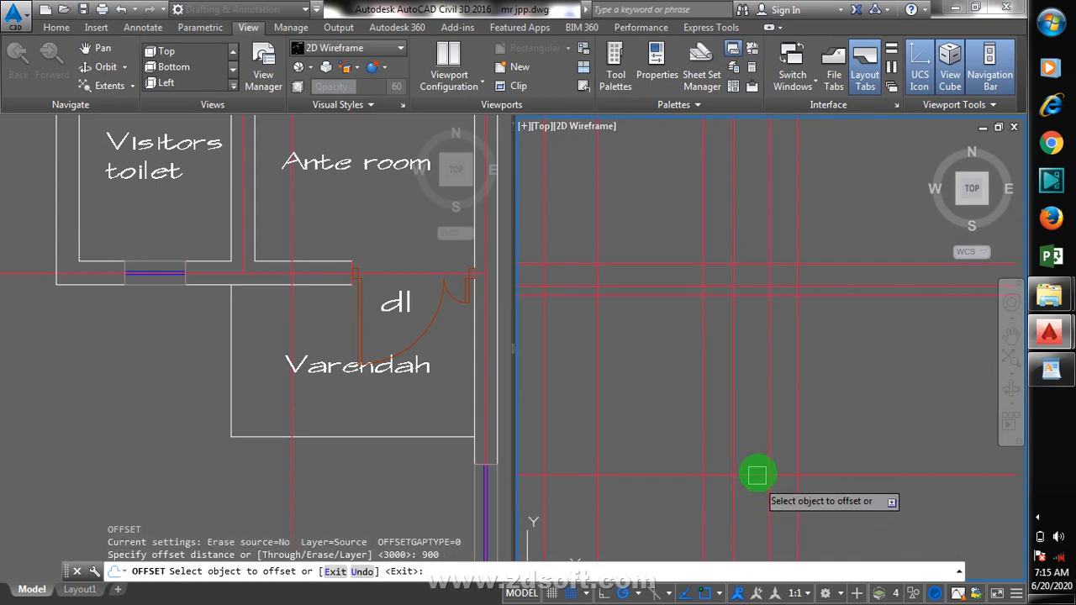
click(752, 425)
scroll(745, 396, down, 3)
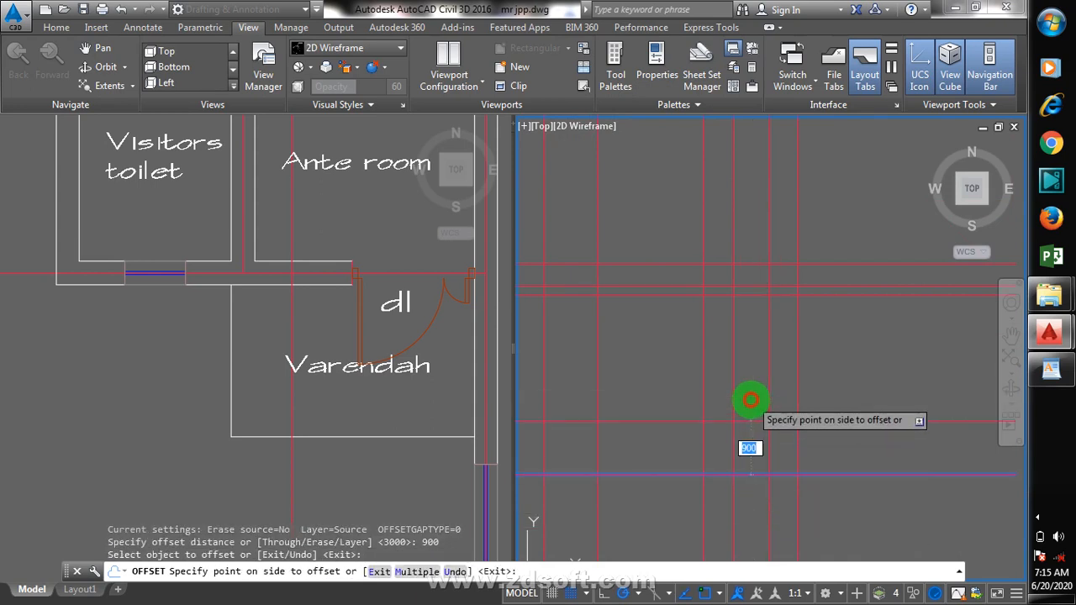
click(835, 503)
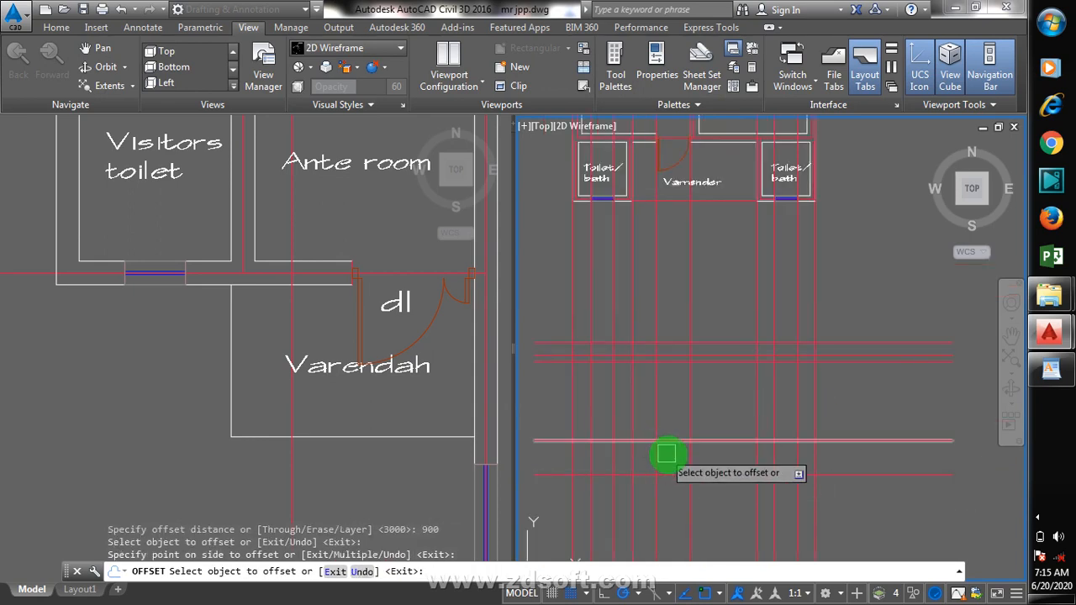
key(Return)
- Offset the line lying 900 above the lowest horizontal line by a further 600 upwards to set the window height
key(Return)
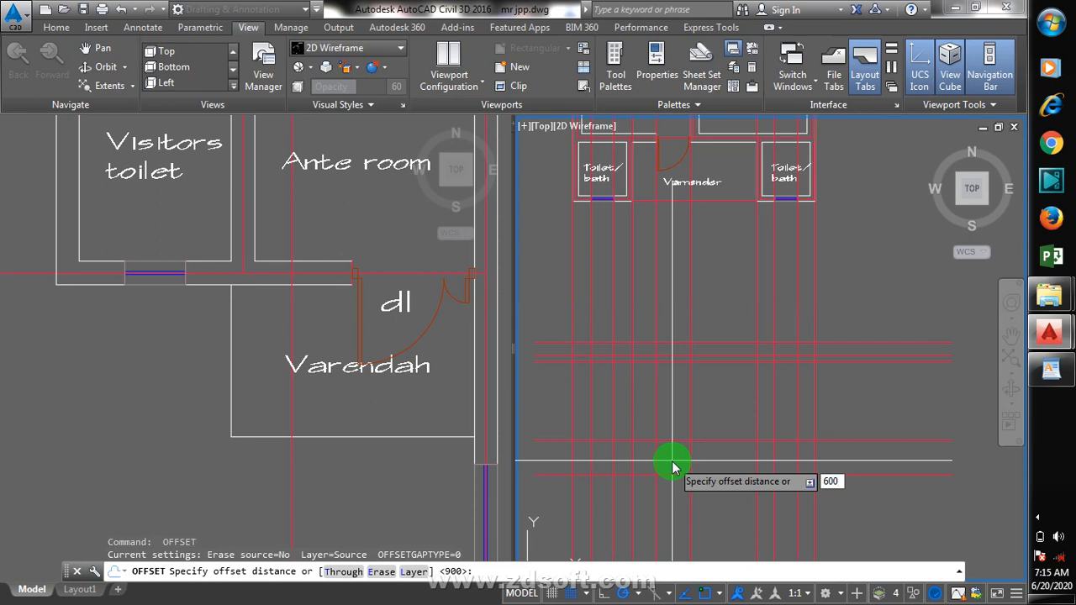
text(600)
key(Return)
click(672, 439)
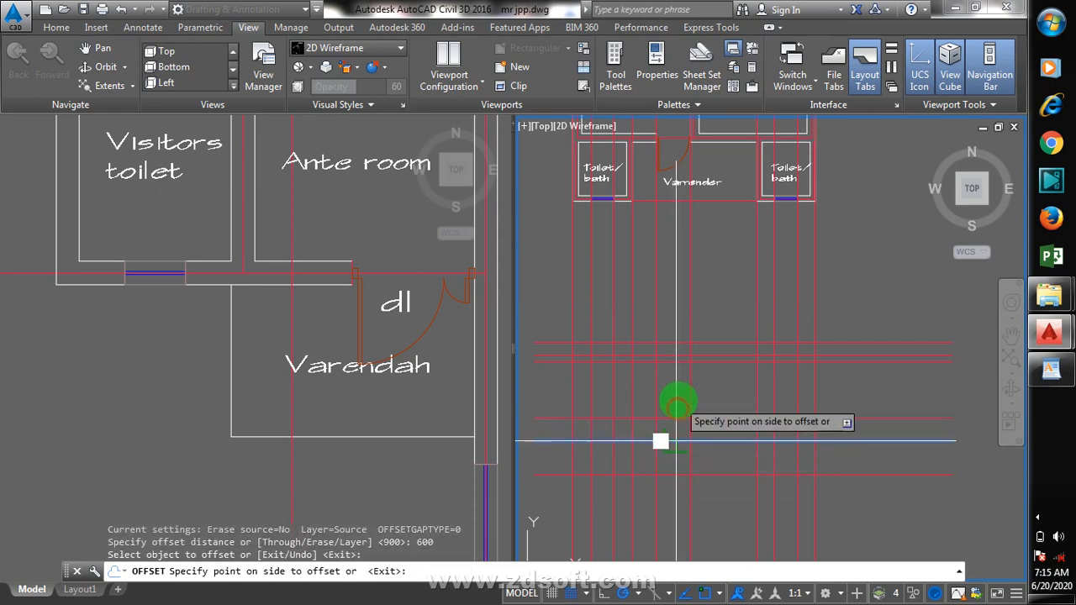
click(647, 463)
key(Escape)
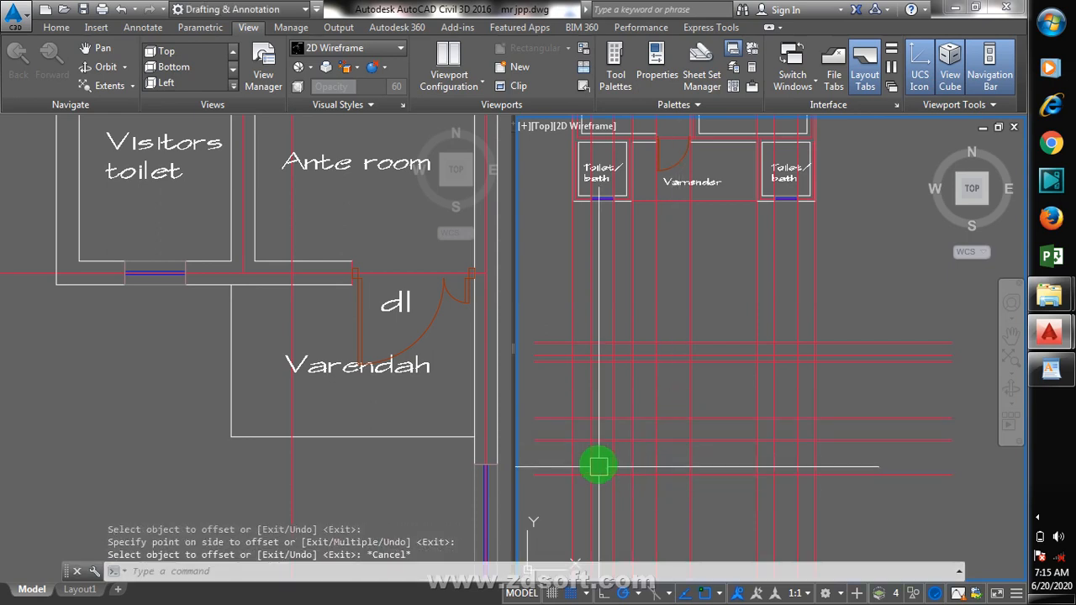
- Trim the left Toilet/bath window's two vertical edge lines above and below the 600-high window band, within the wall height
text(ts o)
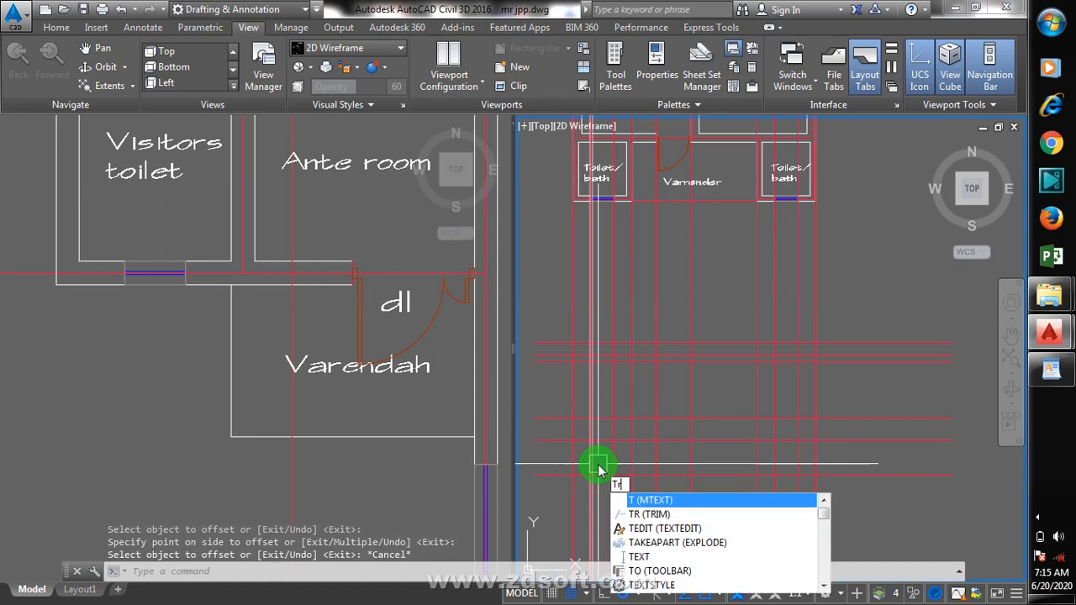
text(r)
key(Return)
key(Return)
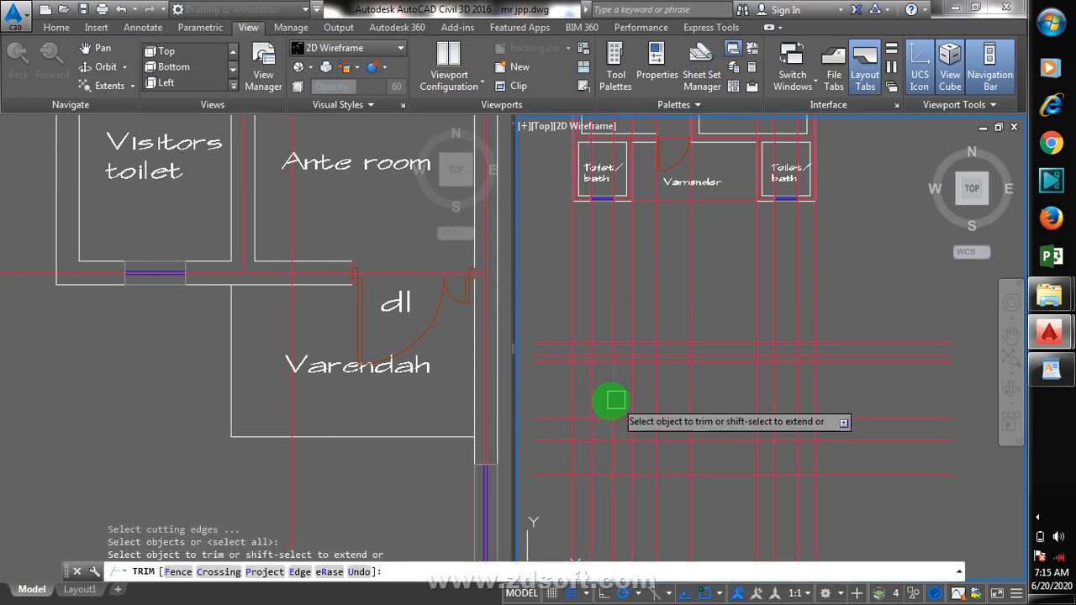
click(596, 390)
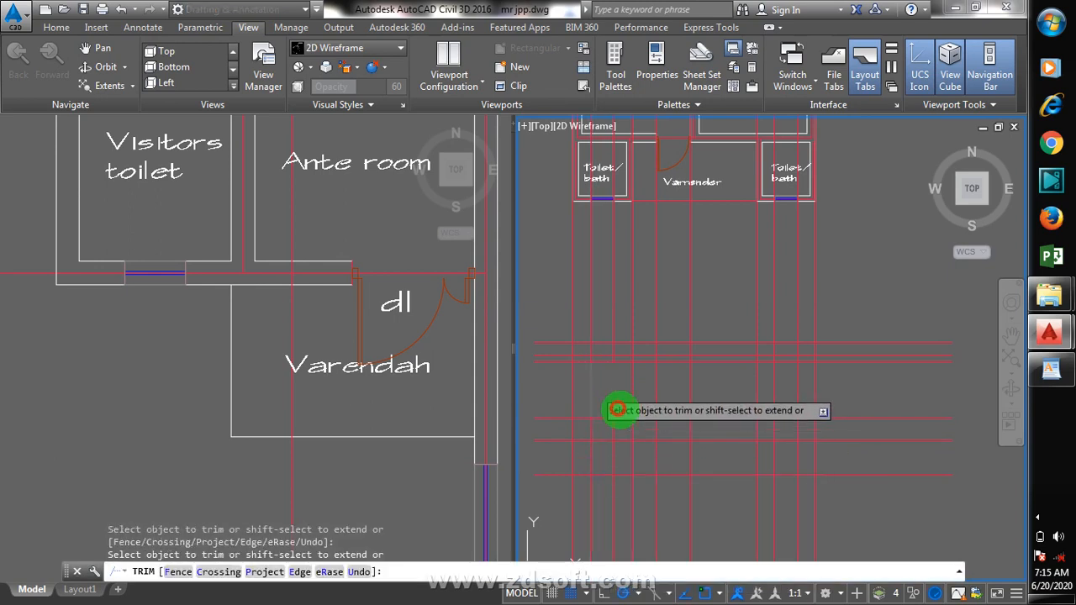
scroll(620, 450, up, 2)
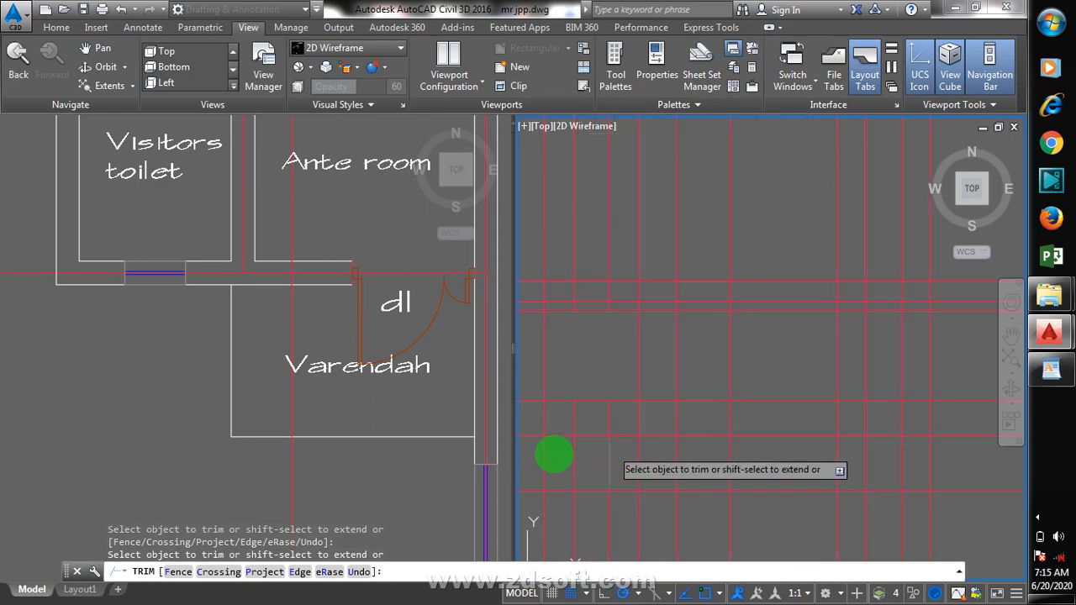
click(570, 462)
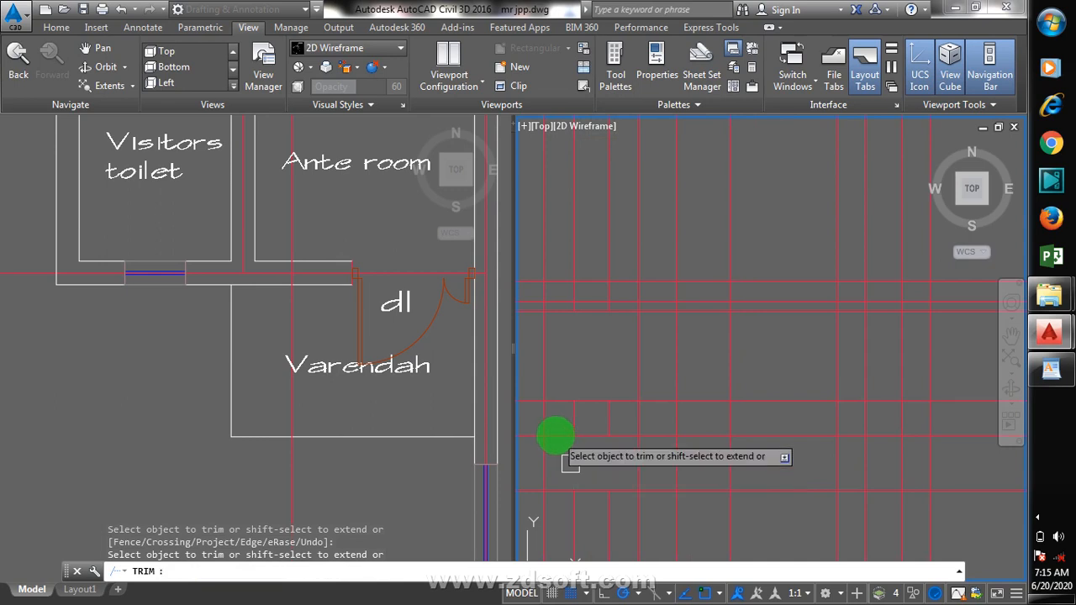
- Trim the two horizontal window lines on both sides of the left Toilet/bath window, back to the adjacent wall lines
click(558, 436)
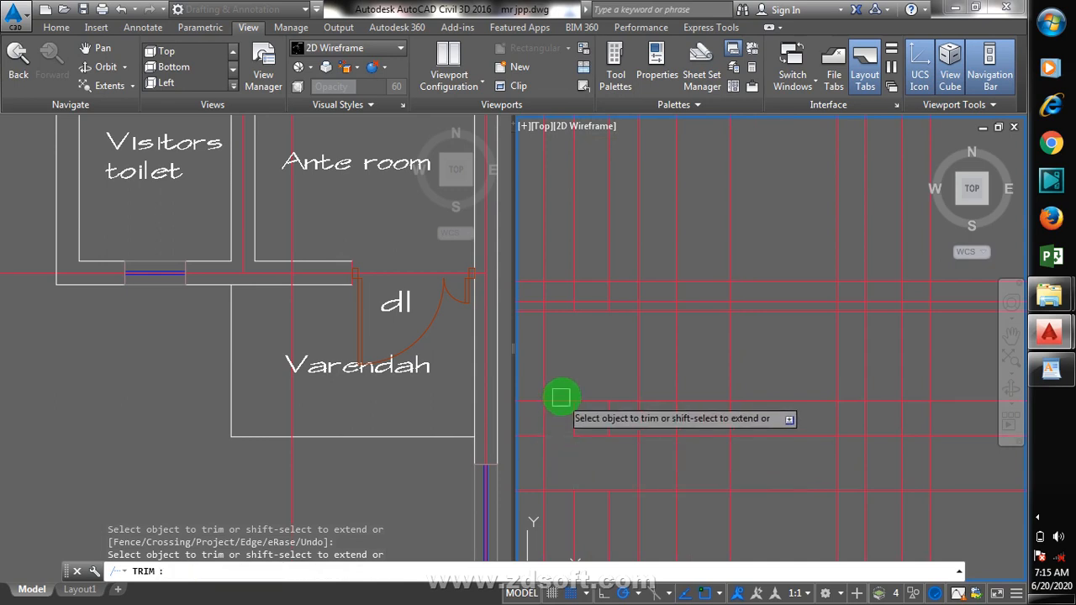
click(562, 397)
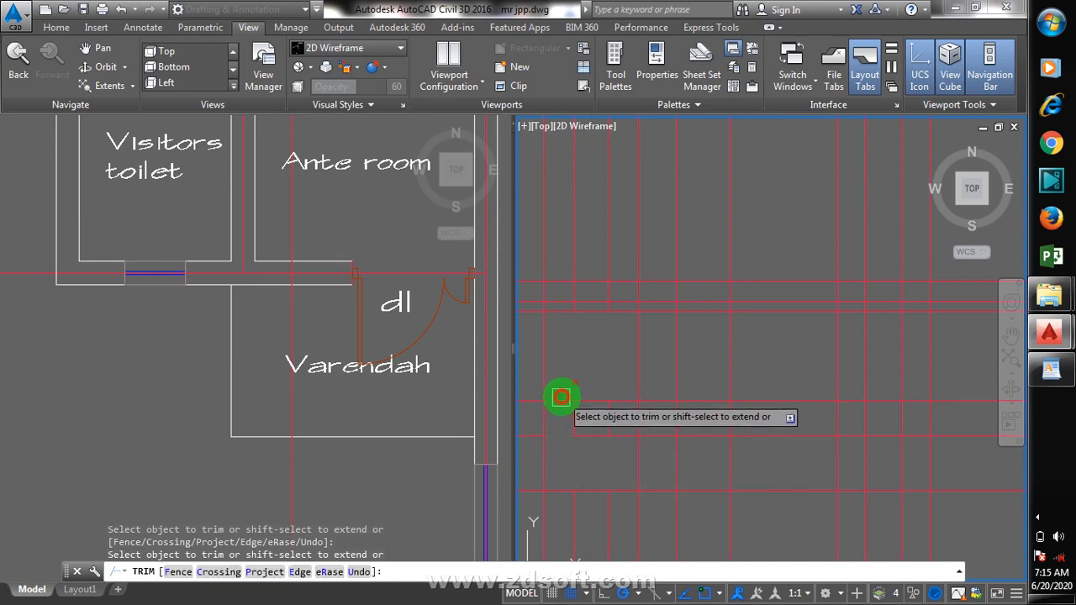
click(621, 402)
click(621, 433)
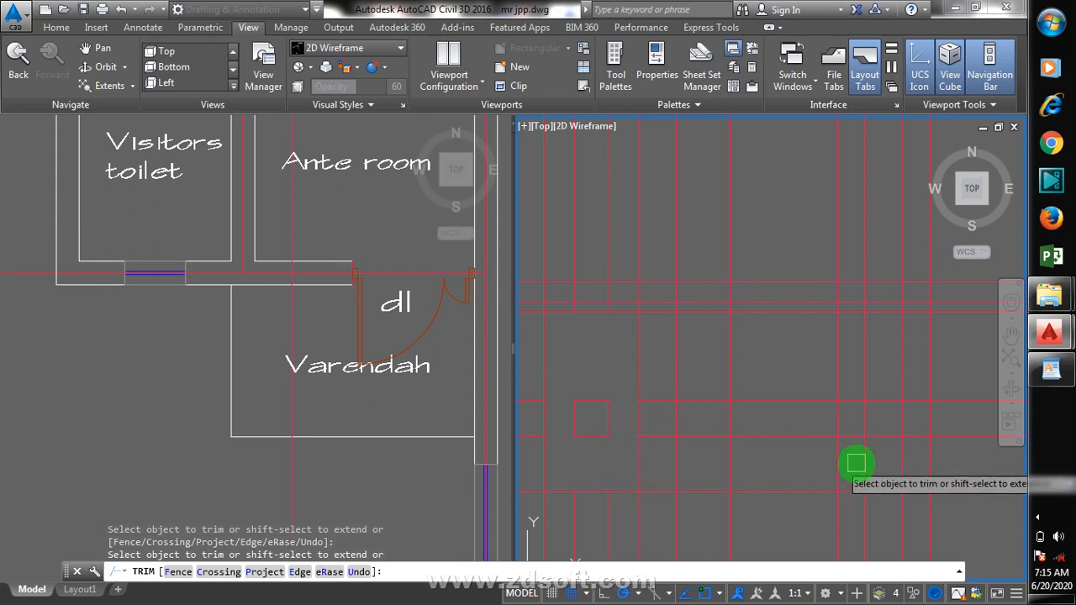
- Trim the right Toilet/bath window's remaining edge line above the band and the horizontal window lines on both sides, back to the adjacent walls
click(913, 436)
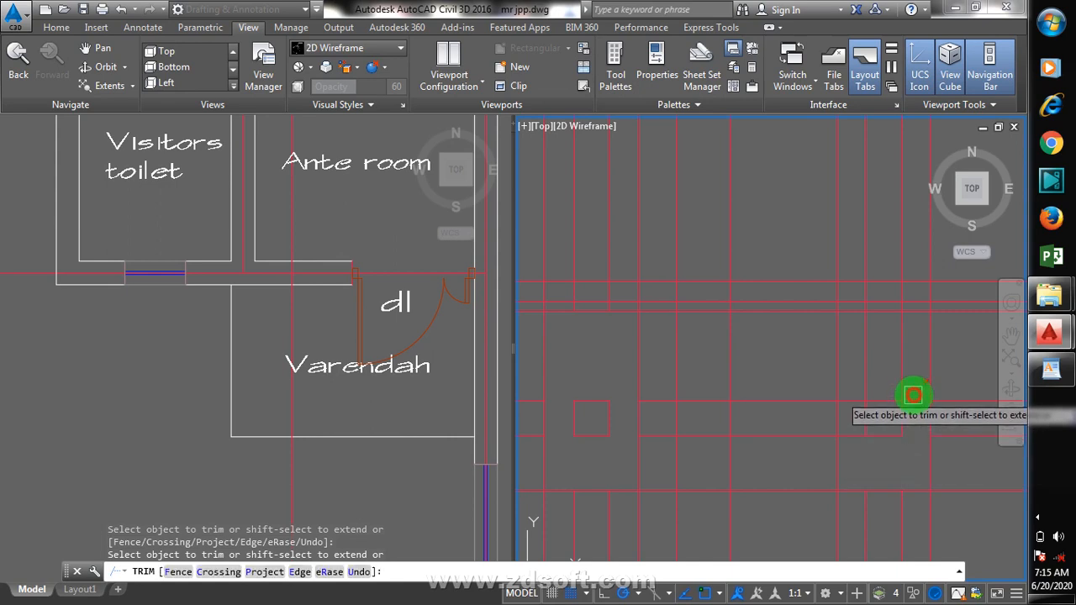
click(903, 361)
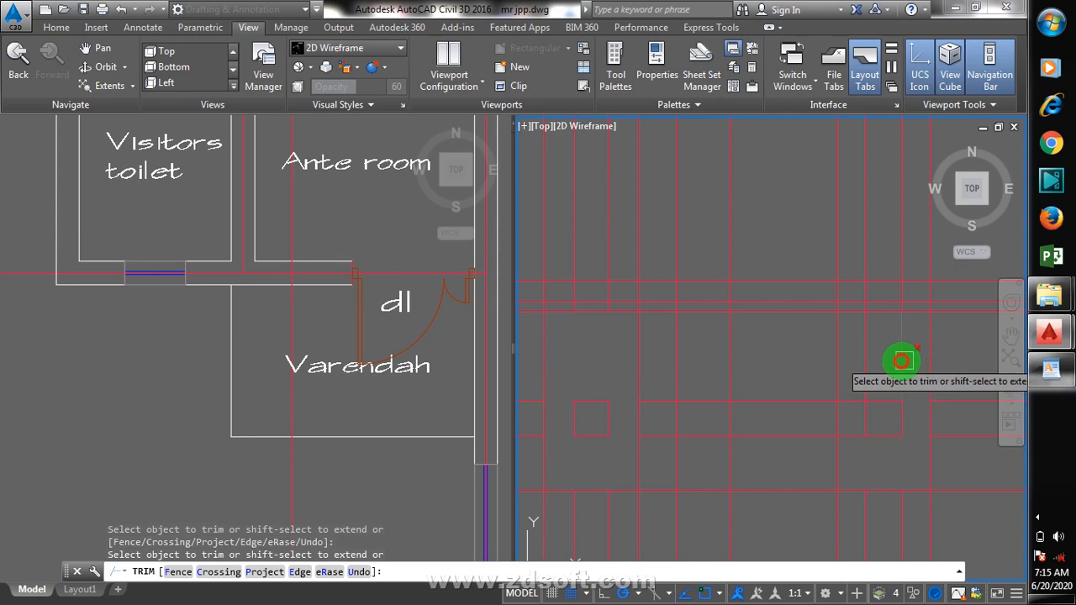
click(853, 397)
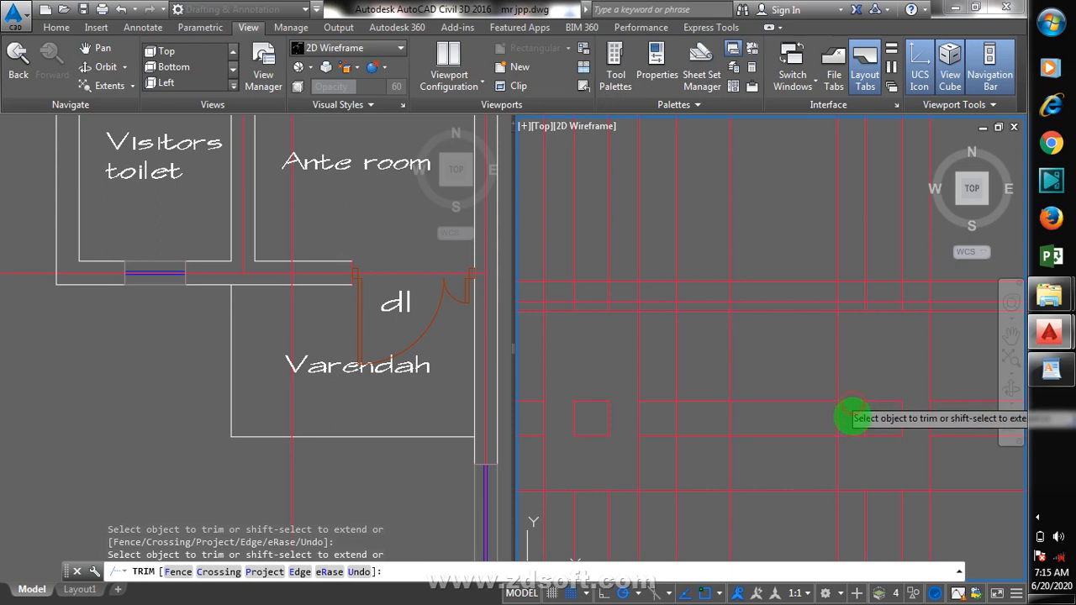
click(852, 443)
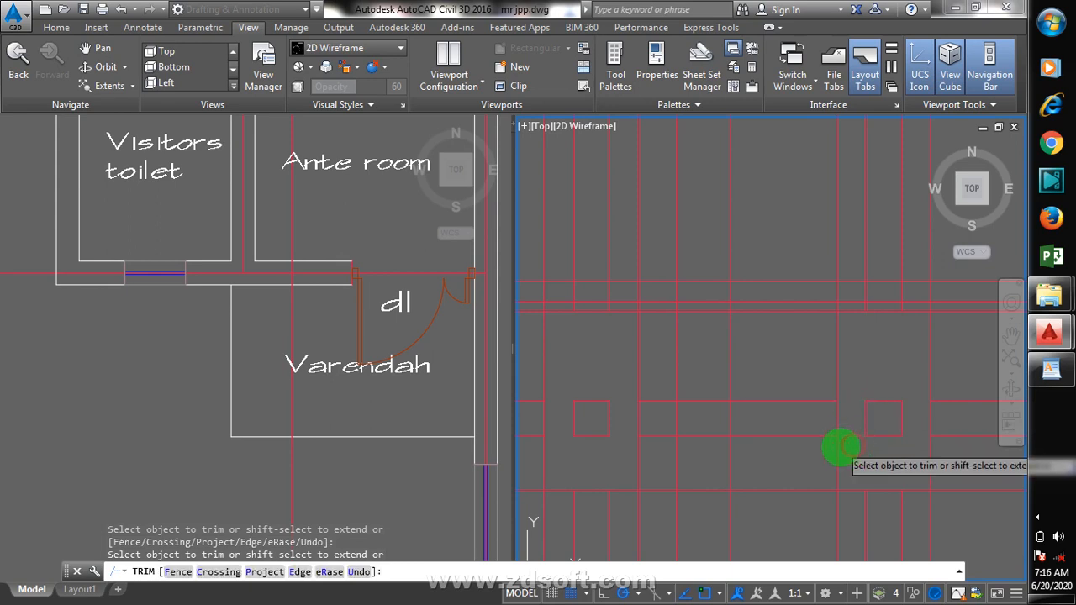
key(Escape)
key(Escape)
key(Escape)
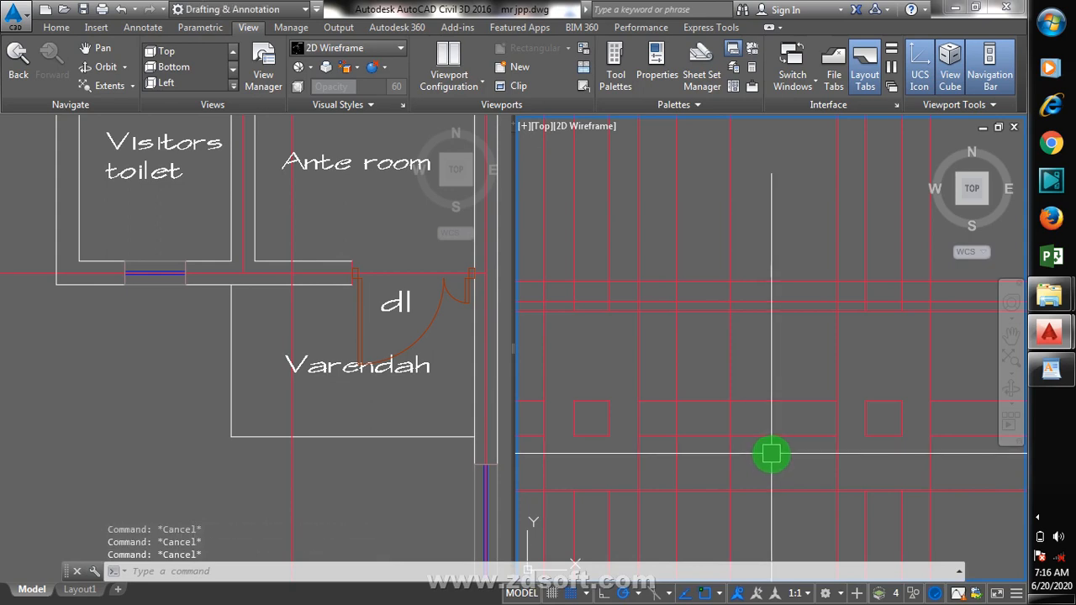
- Erase the upper horizontal window line crossing the veranda between the two Toilet/bath walls
text(e)
key(Return)
key(Escape)
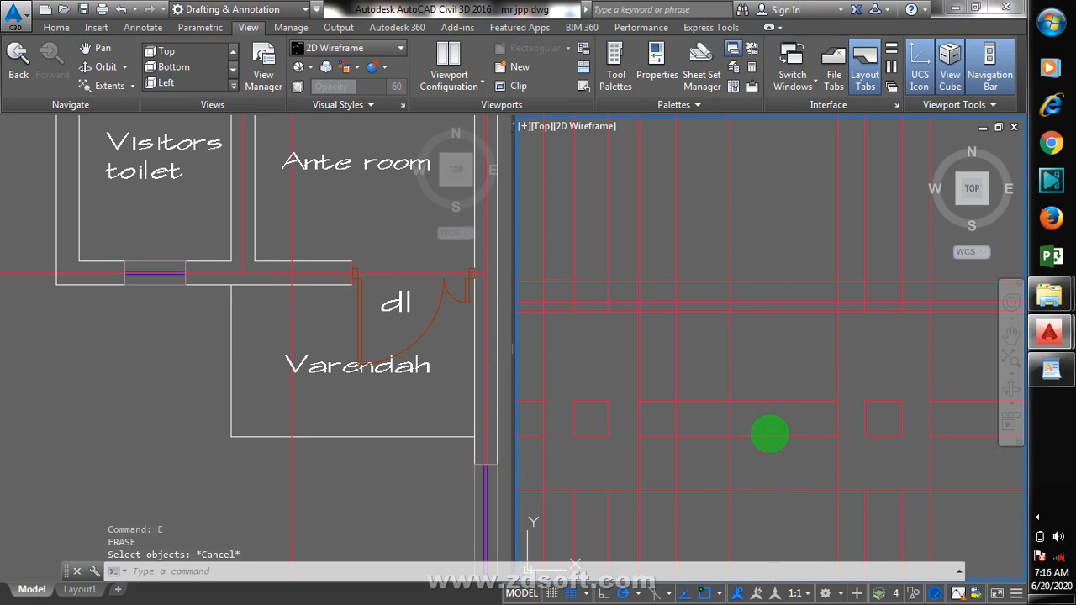
key(Return)
click(772, 406)
scroll(778, 412, down, 5)
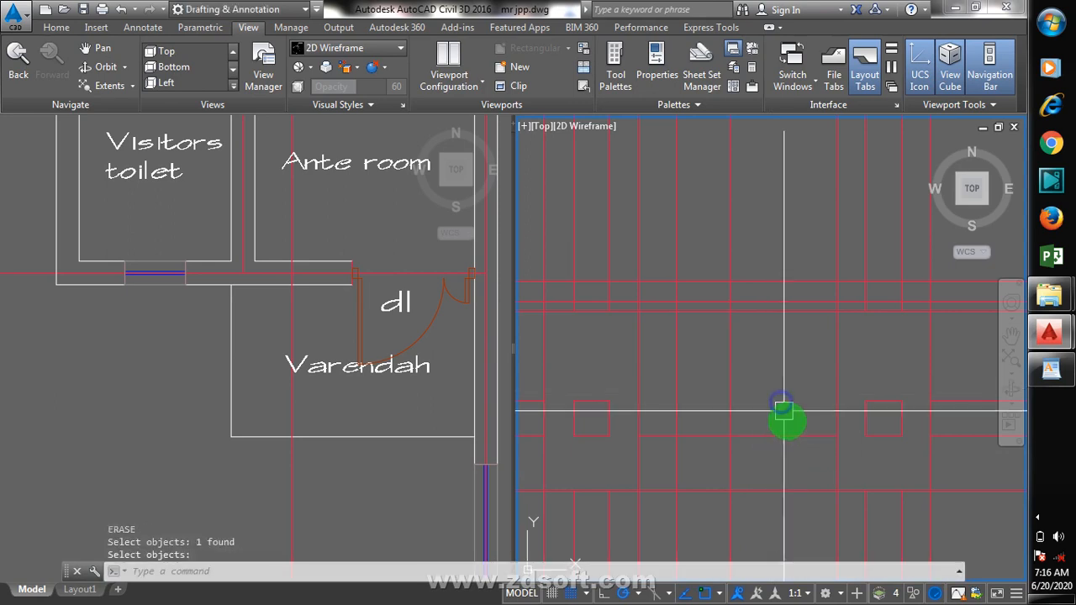
- Trim the lower horizontal line across the veranda on both sides of the door's two vertical lines, keeping only the piece between them
scroll(778, 425, up, 2)
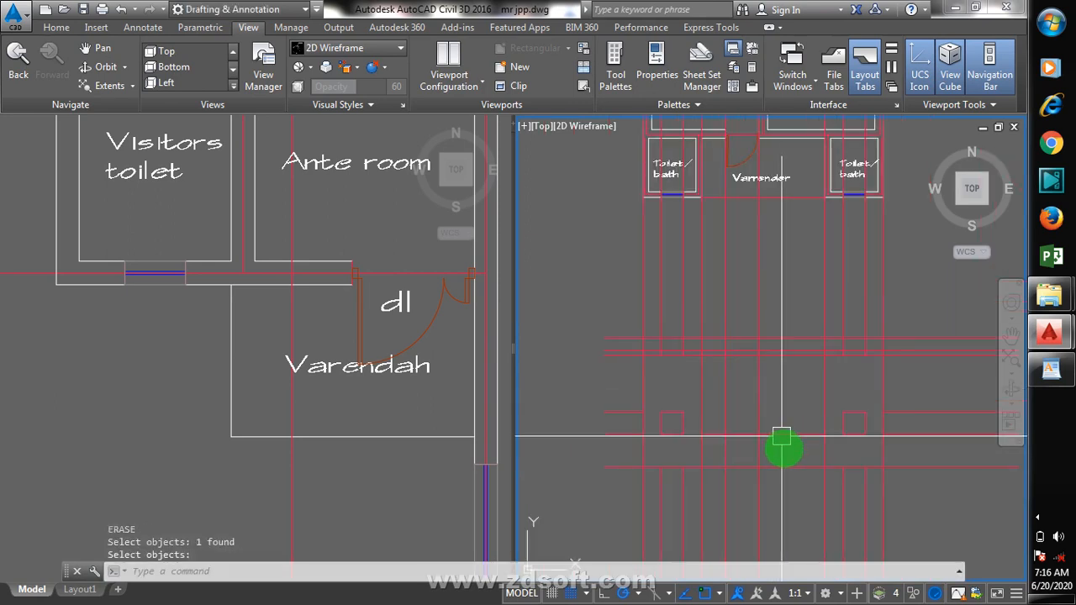
text(tr)
key(Return)
key(Return)
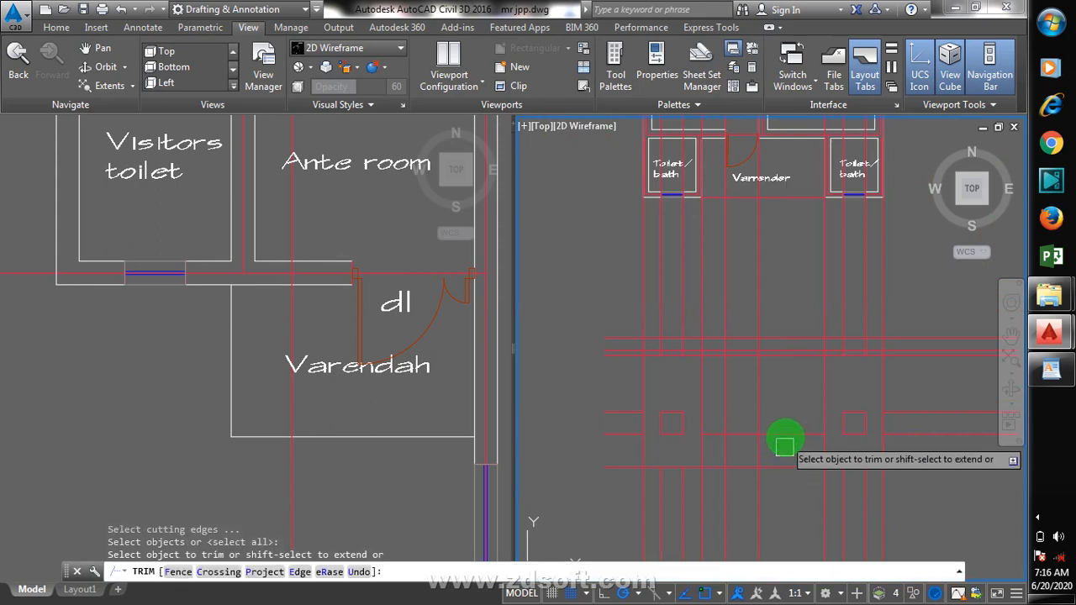
click(784, 432)
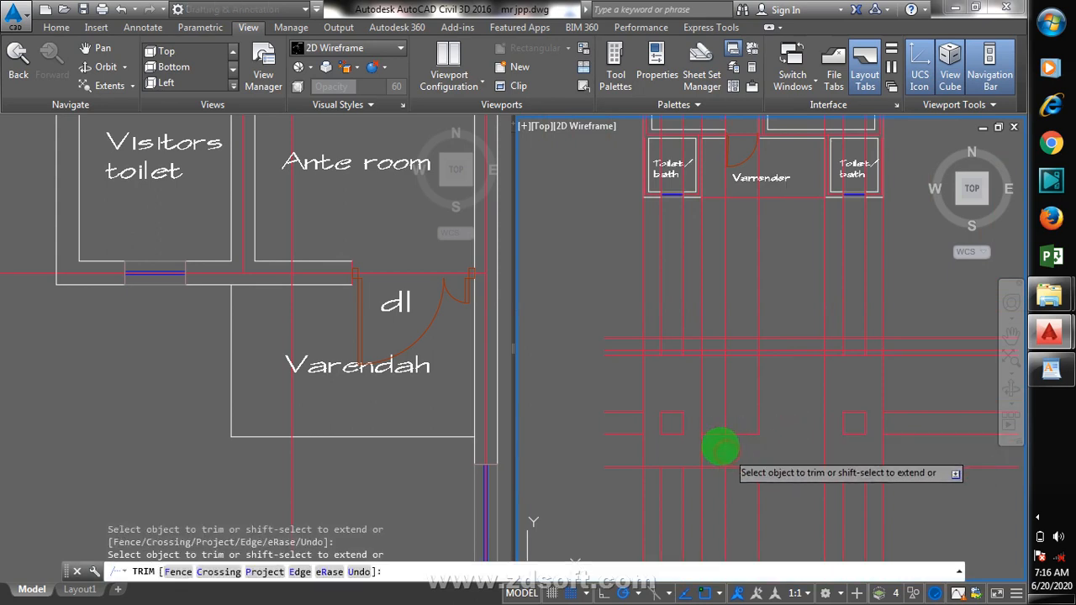
click(713, 433)
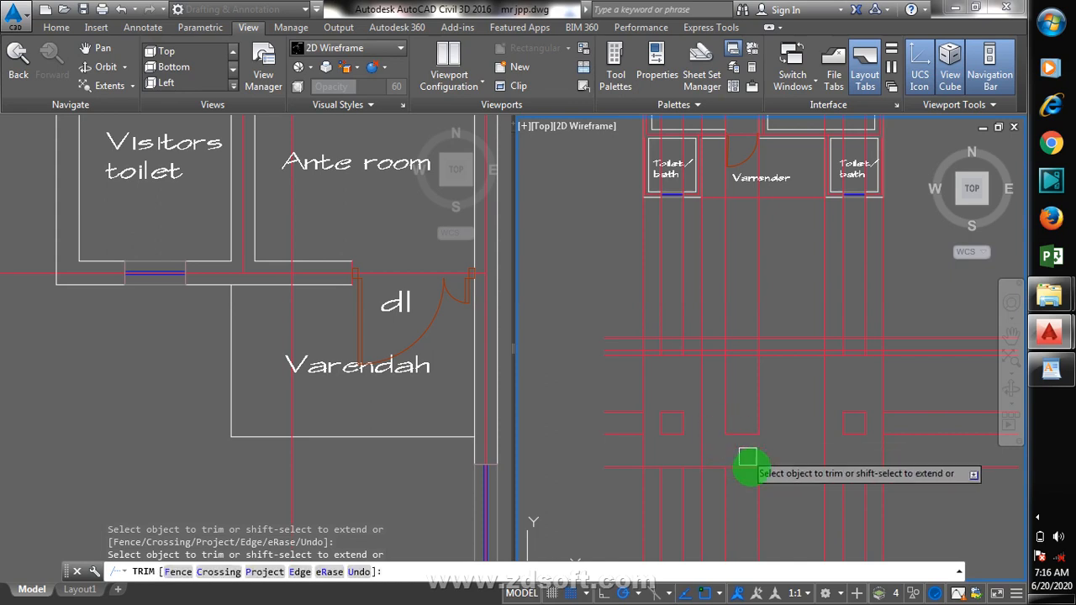
key(Escape)
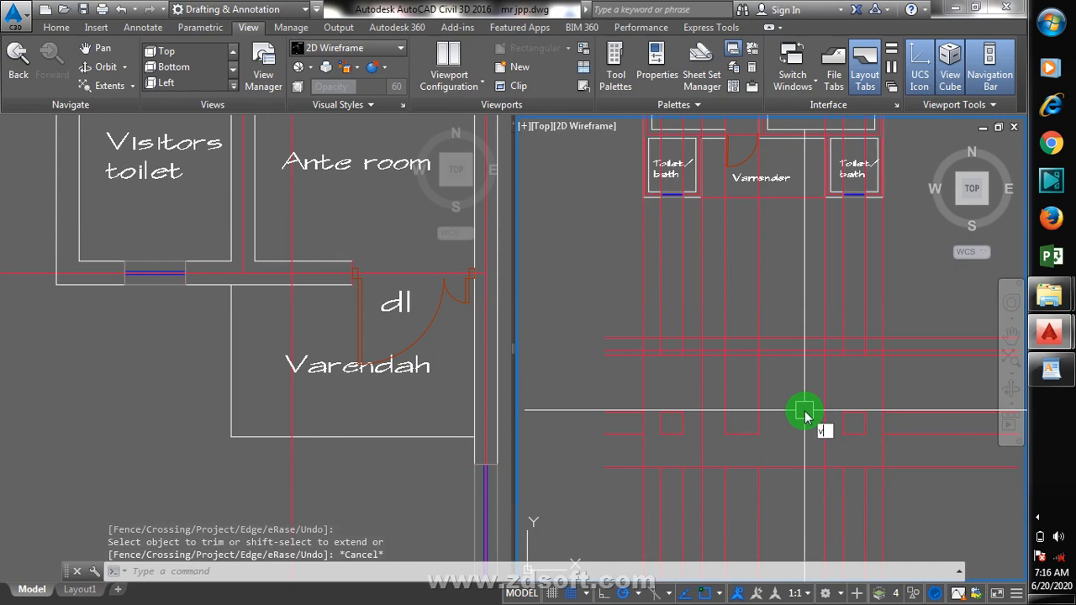
key(space)
key(Escape)
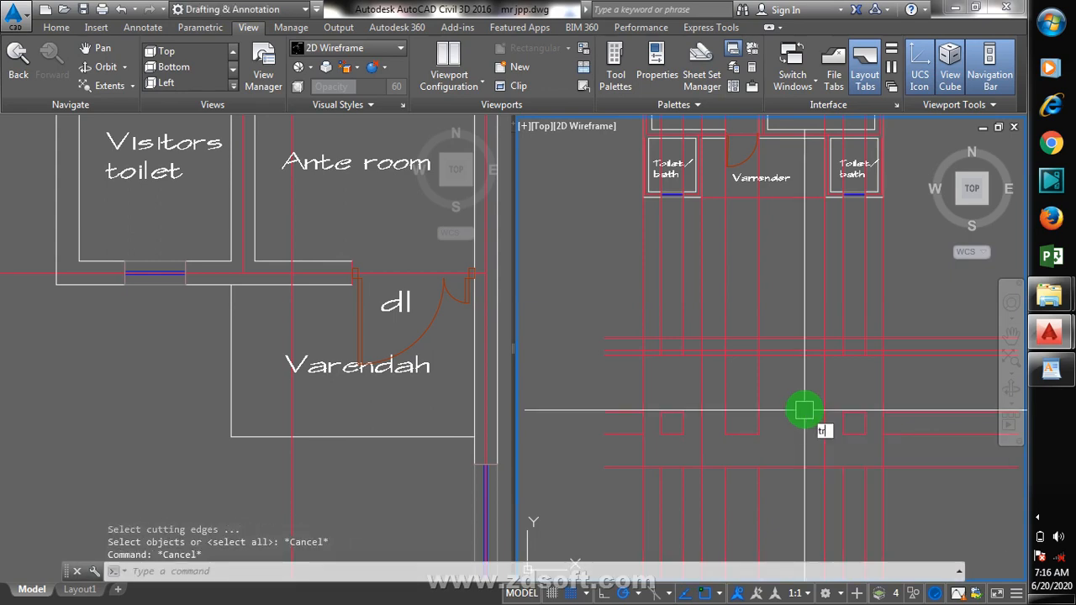
key(Return)
key(Return)
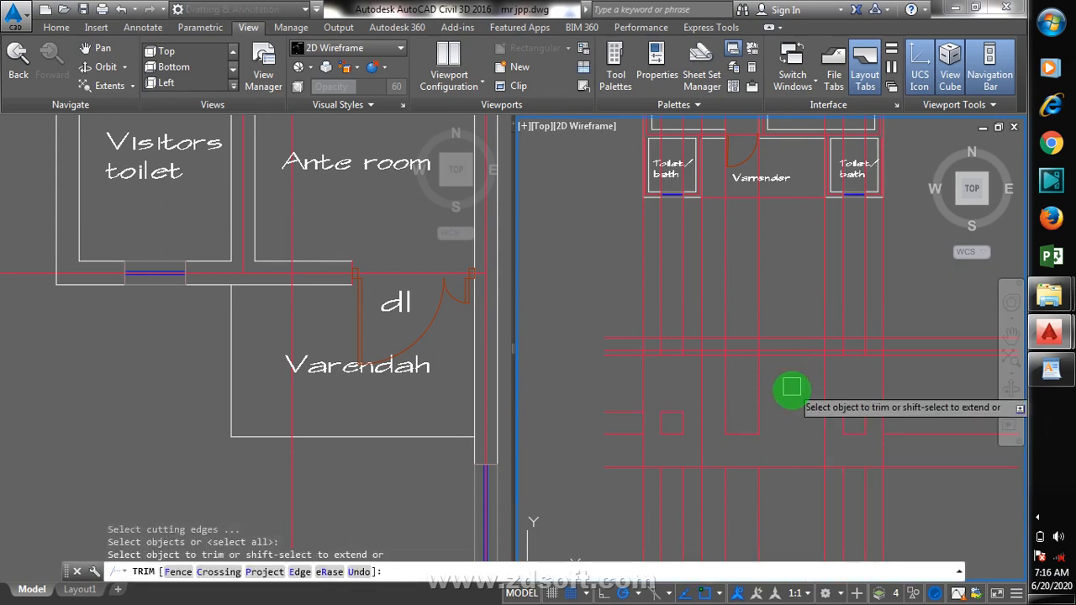
key(Escape)
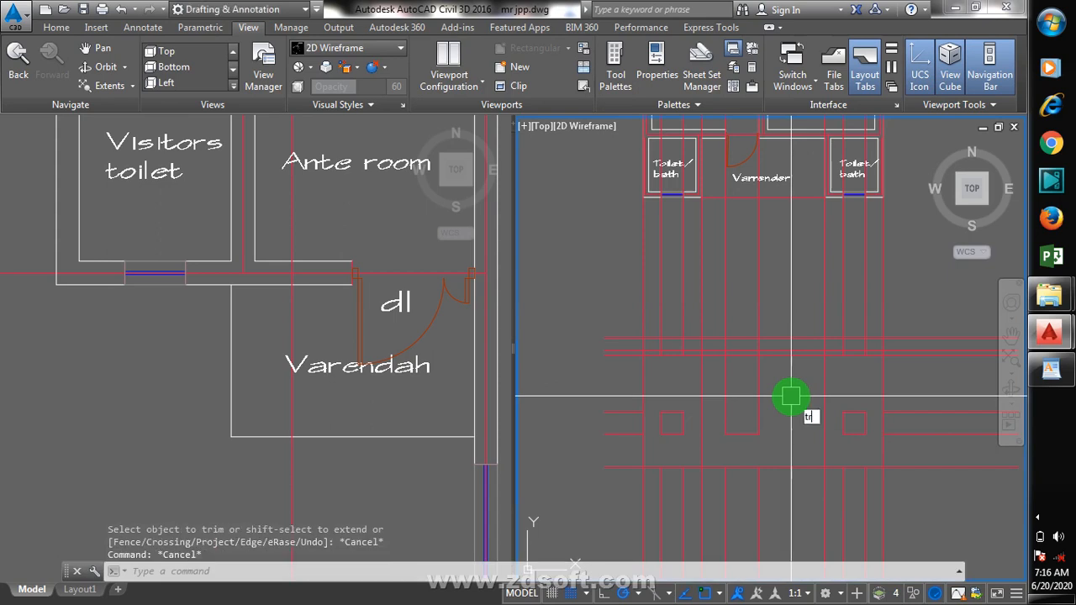
- Trim all vertical projection lines above the elevation's topmost horizontal line, using that line as the cutting edge
key(Return)
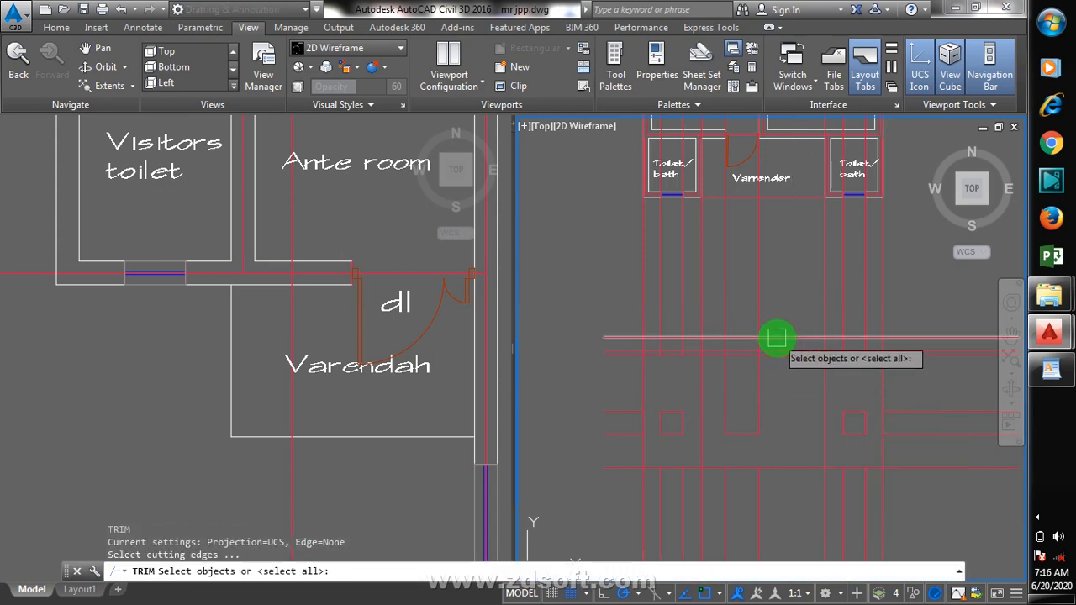
click(776, 338)
key(Return)
click(748, 310)
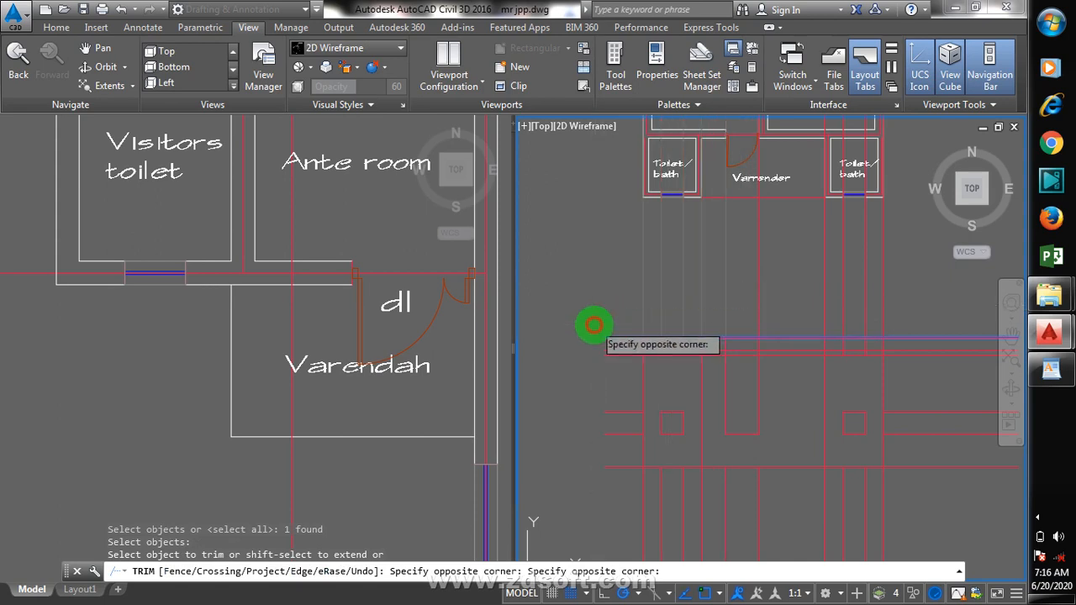
click(594, 324)
click(908, 312)
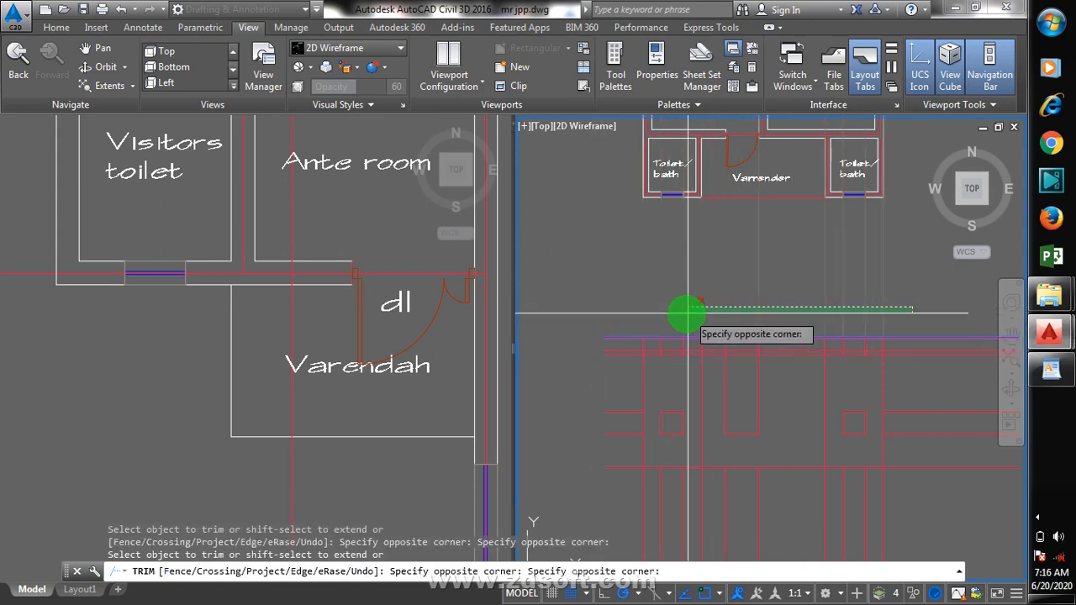
click(656, 316)
key(Escape)
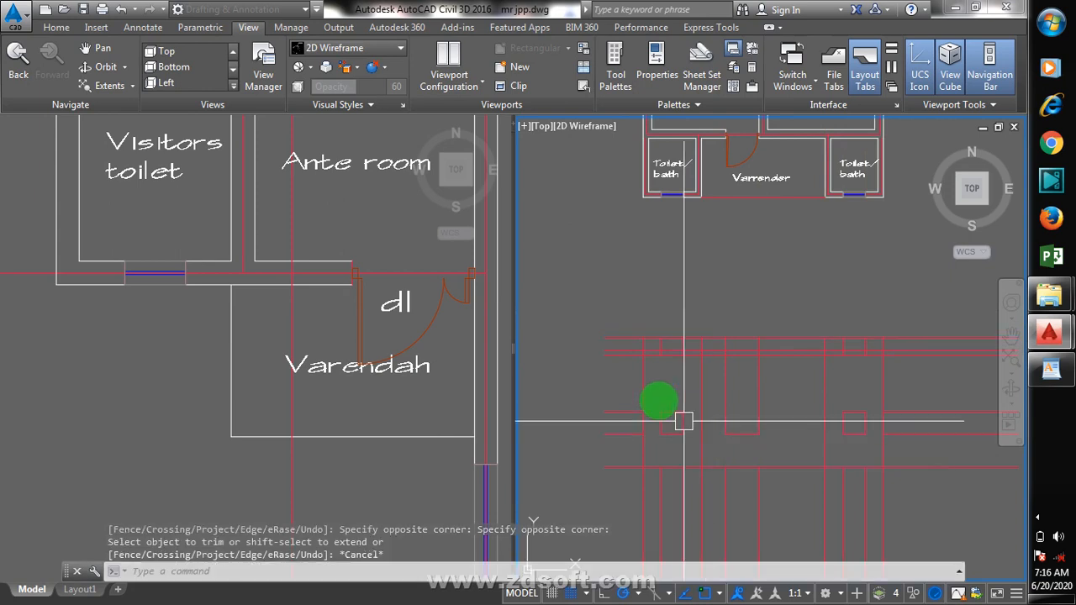
- Erase the four short window-line remnants between the topmost horizontal lines above the two Toilet/bath windows
text(e)
key(Return)
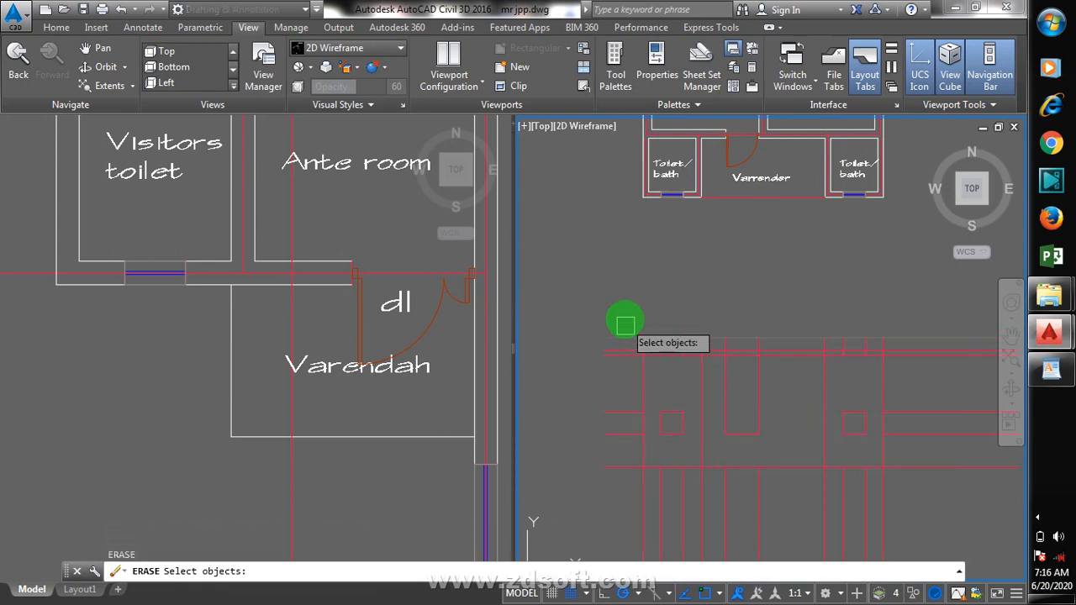
click(625, 320)
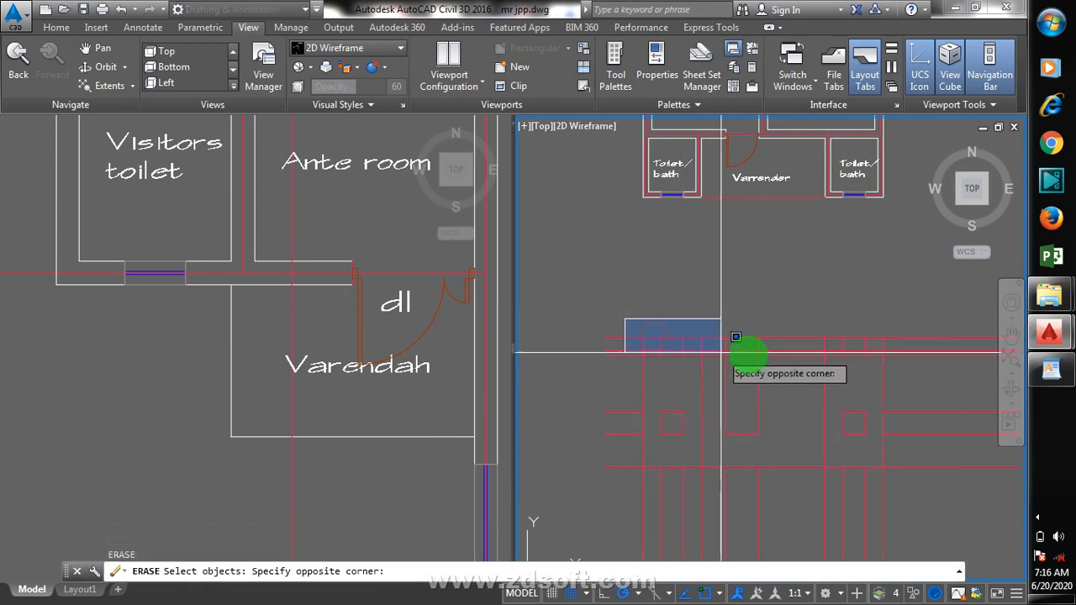
click(896, 370)
key(Return)
- Erase the leftover horizontal window lines extending beyond the elevation's two outer walls
scroll(764, 317, down, 5)
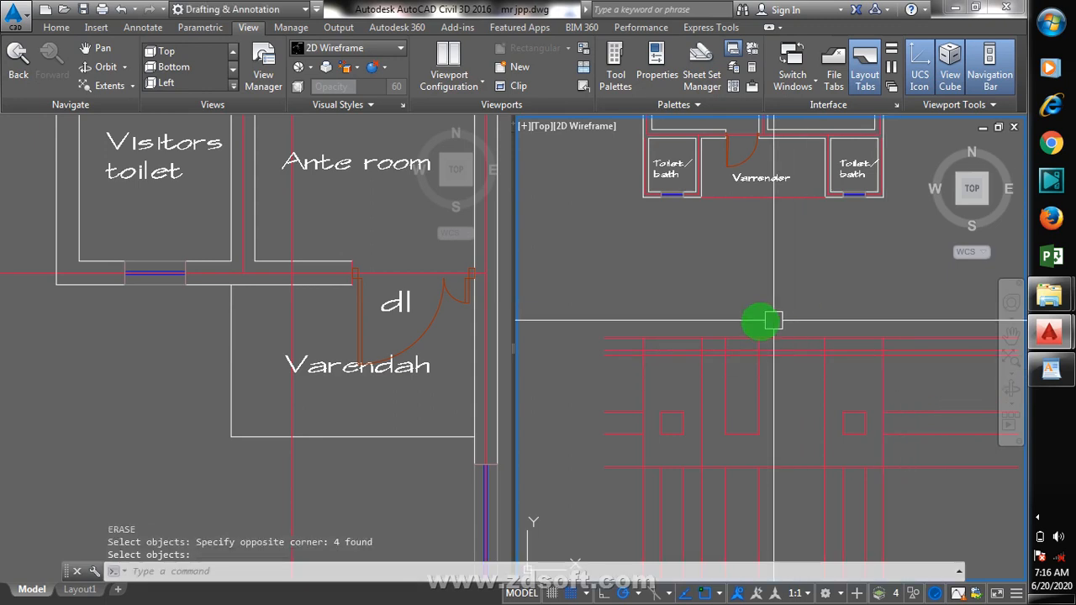
scroll(814, 370, up, 2)
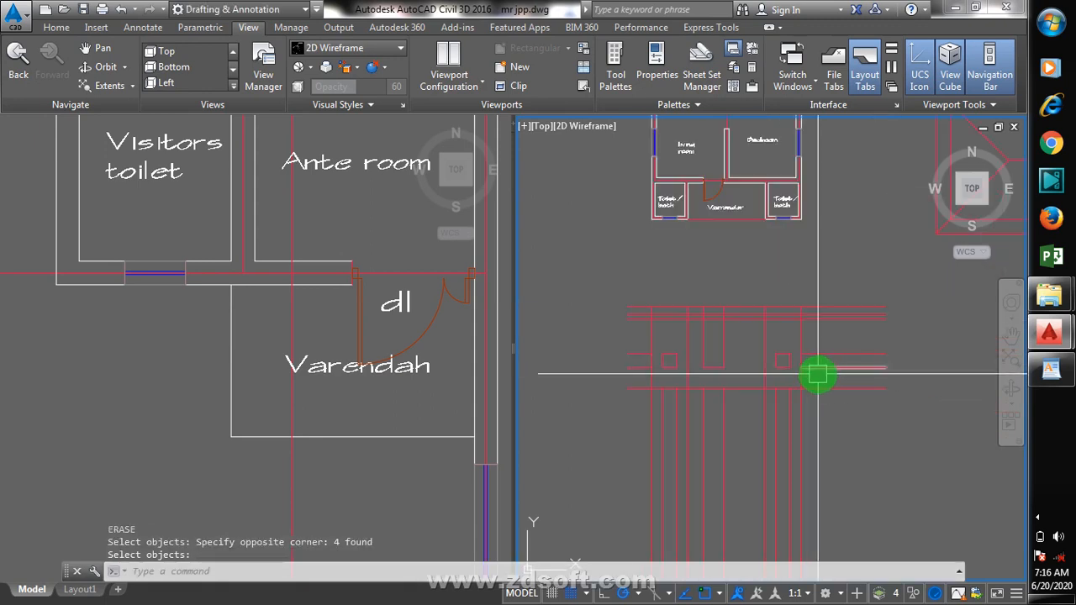
key(Return)
click(828, 356)
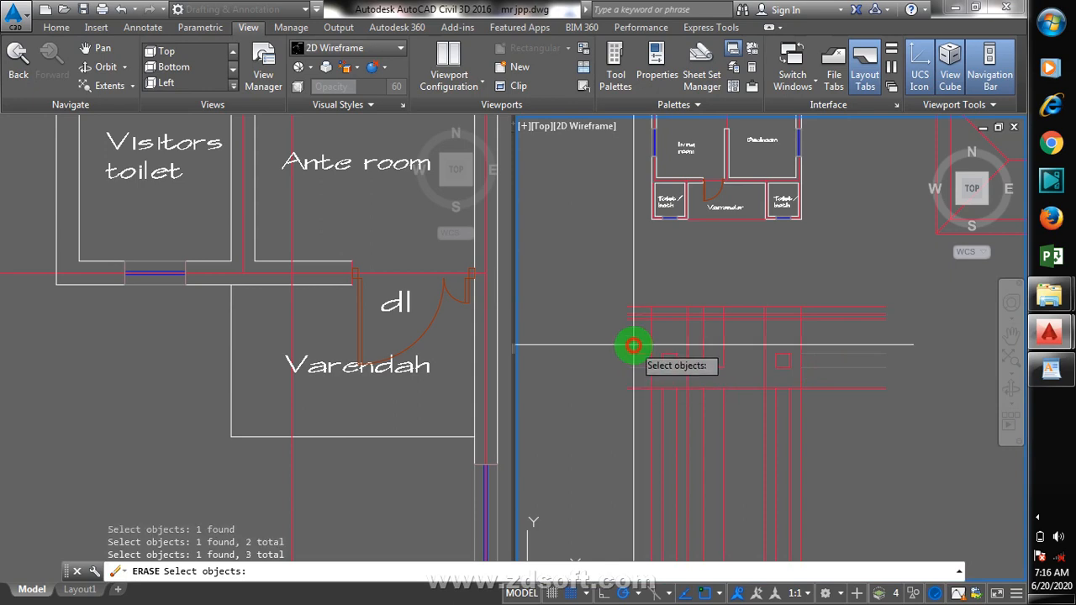
click(634, 345)
click(618, 361)
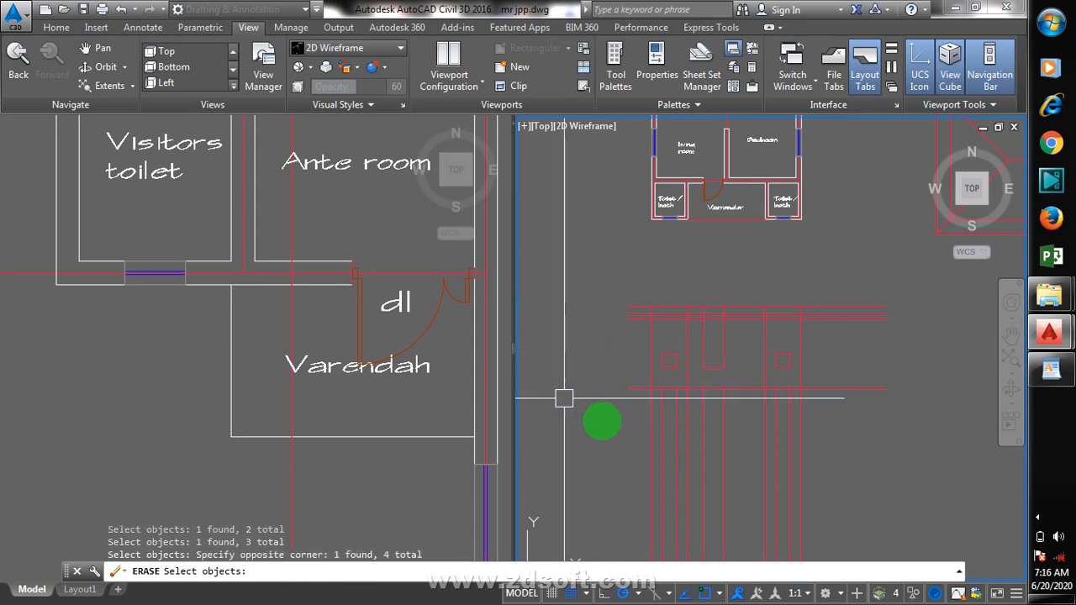
right_click(588, 428)
- Trim the vertical wall lines below the elevation's lowest horizontal line, using that line as the cutting edge
text(tr)
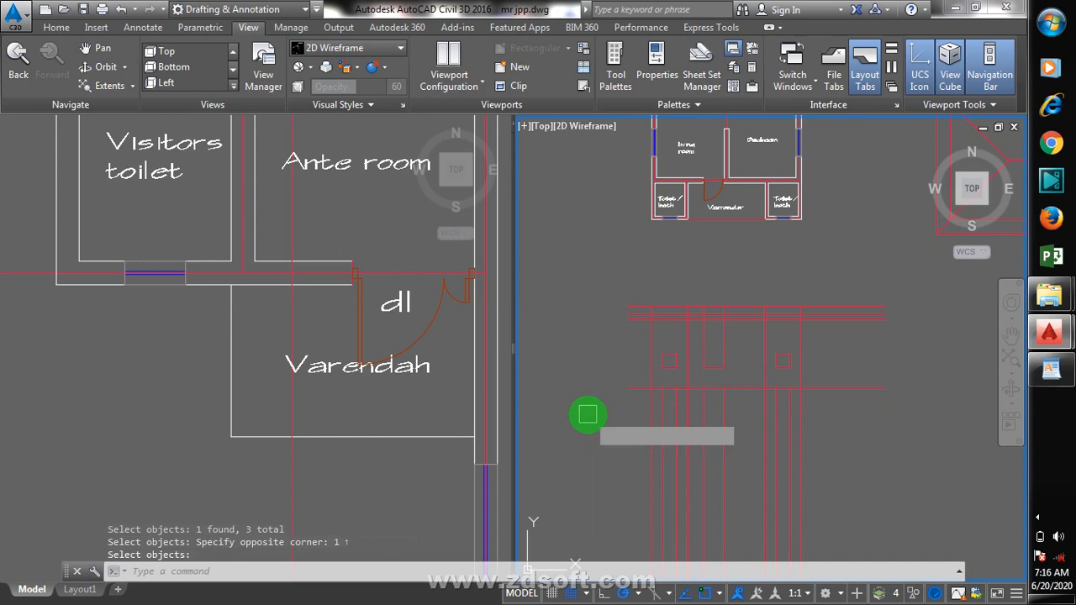
key(Return)
click(630, 388)
key(Return)
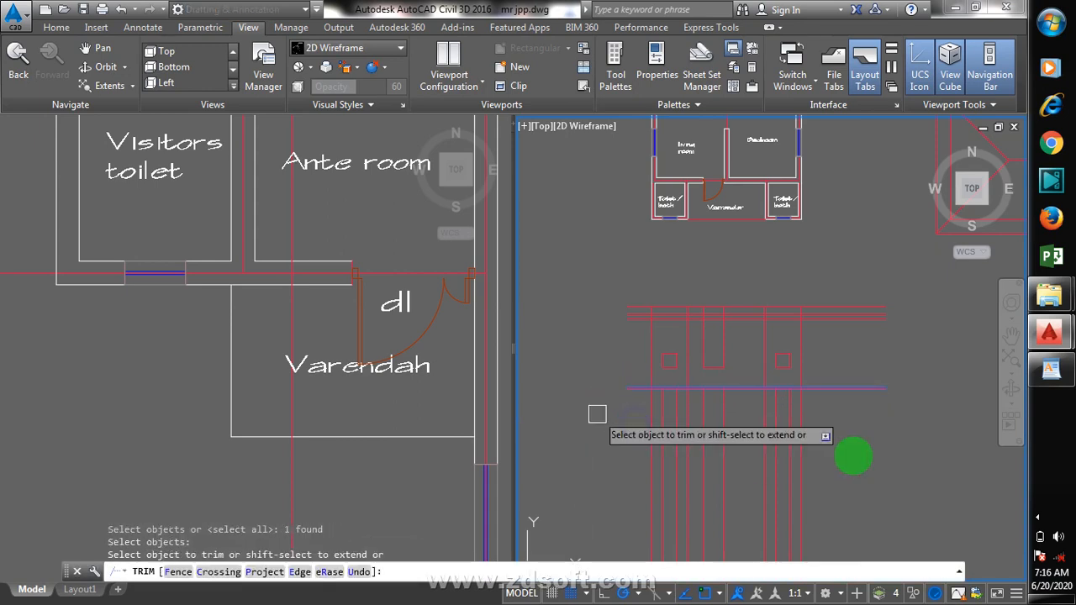
click(871, 435)
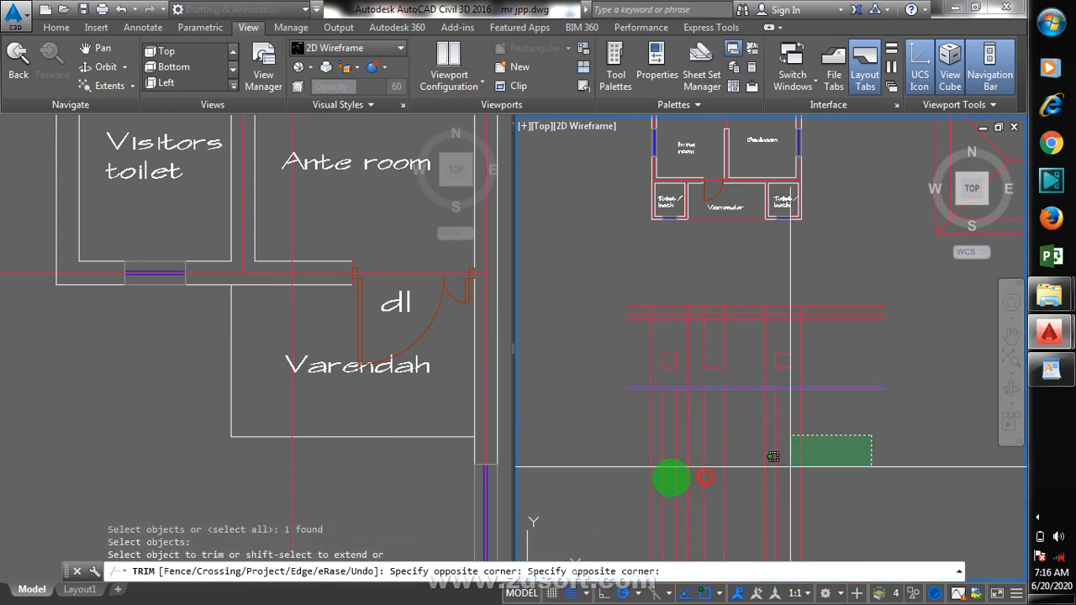
click(550, 504)
key(Escape)
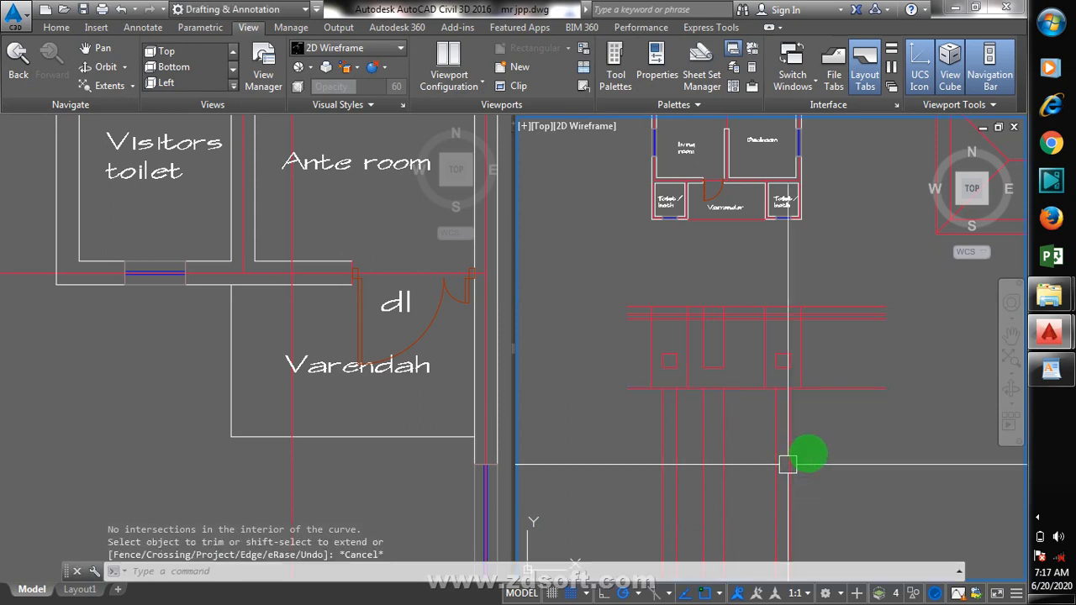
- Erase the six remaining vertical window and door projection lines below the elevation's lowest horizontal line
text(e)
key(Return)
click(831, 442)
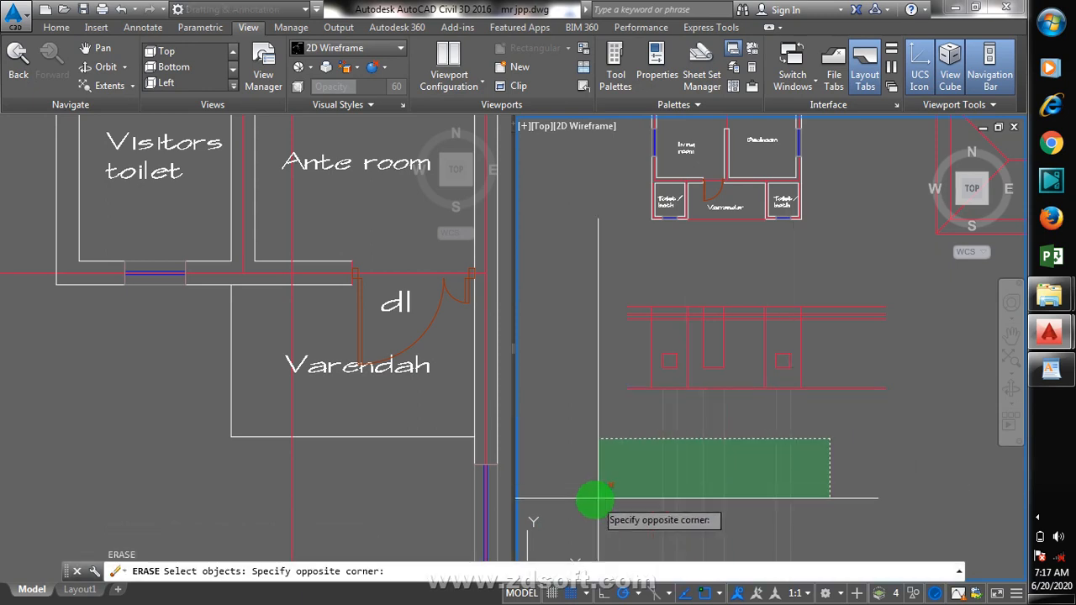
click(593, 494)
key(Return)
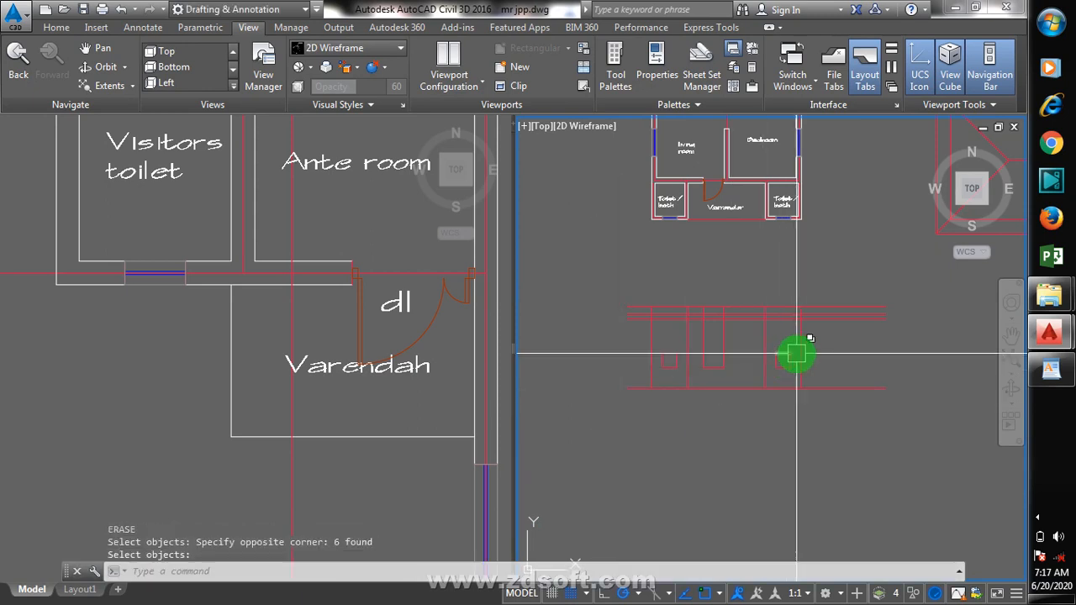
- Trim the horizontal lines just below the topmost line back to the two outer walls on both sides
text(tr)
key(Return)
key(Return)
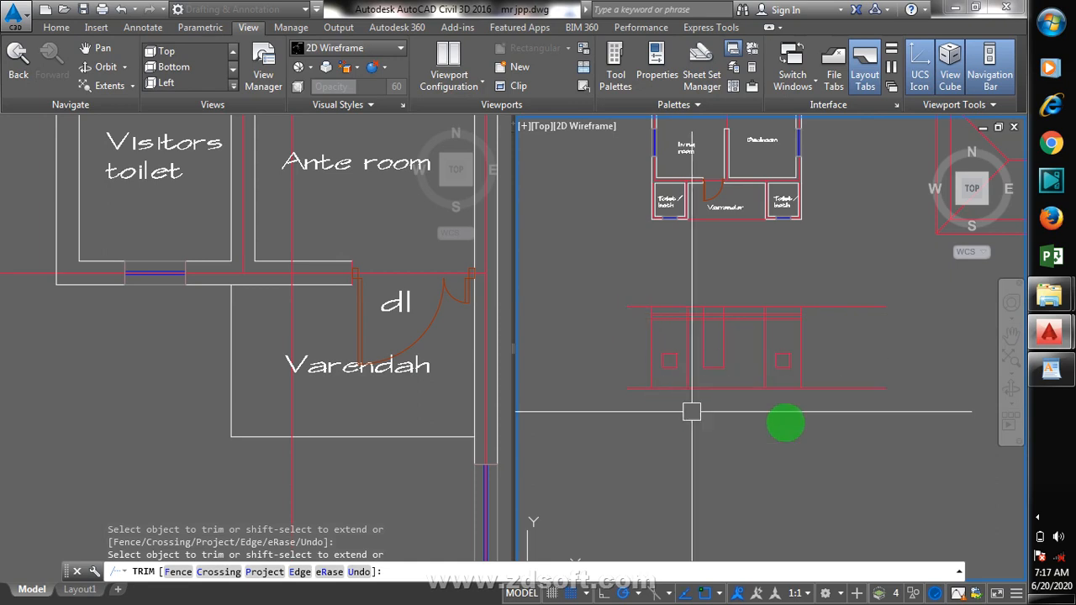
key(Escape)
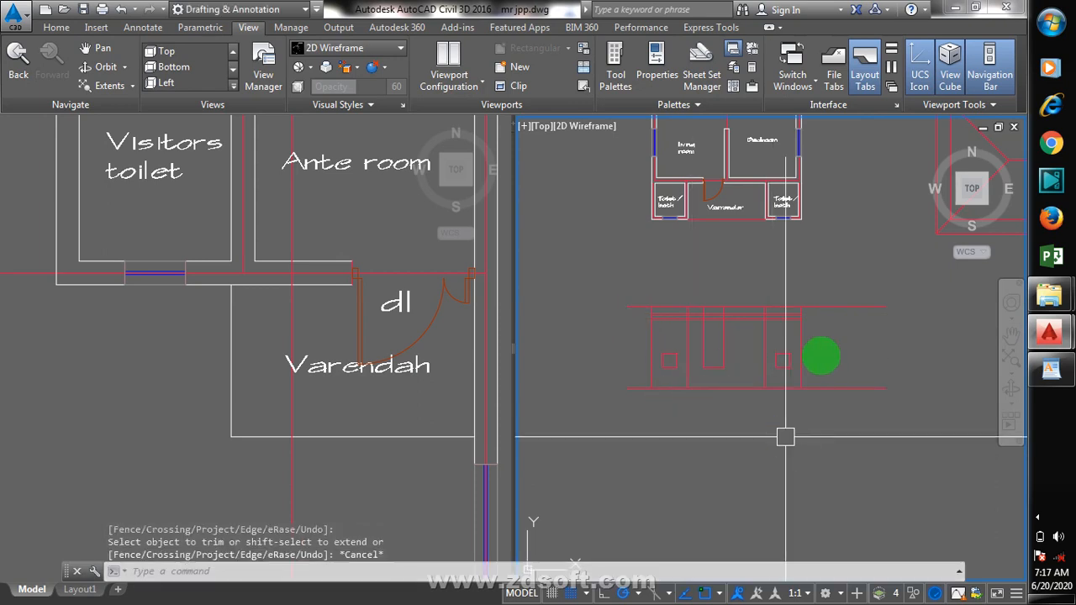
- Move the topmost horizontal line to the left so it overhangs both outer walls about equally
text(m)
key(Return)
click(847, 311)
key(Return)
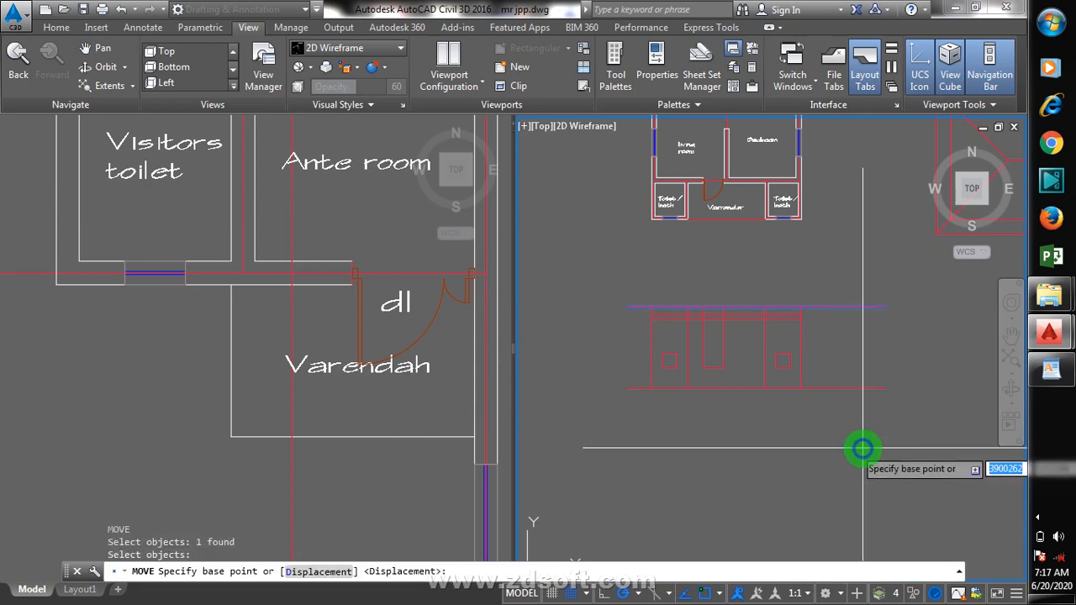
click(857, 445)
click(701, 339)
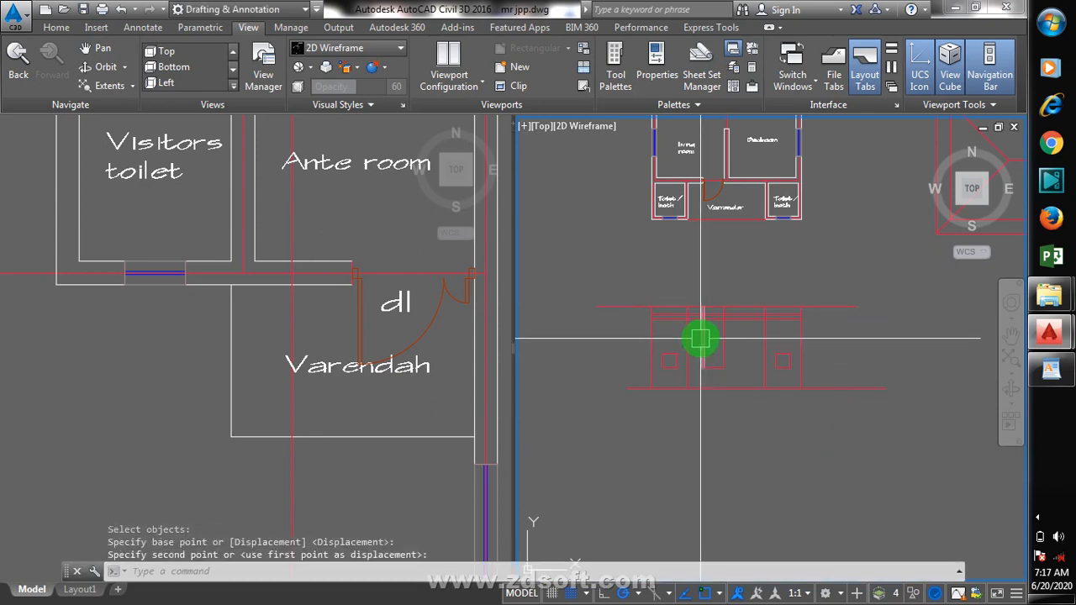
- Trim the door's two vertical lines above the lower of the closely spaced horizontal lines, using that line as the cutting edge
scroll(694, 320, up, 6)
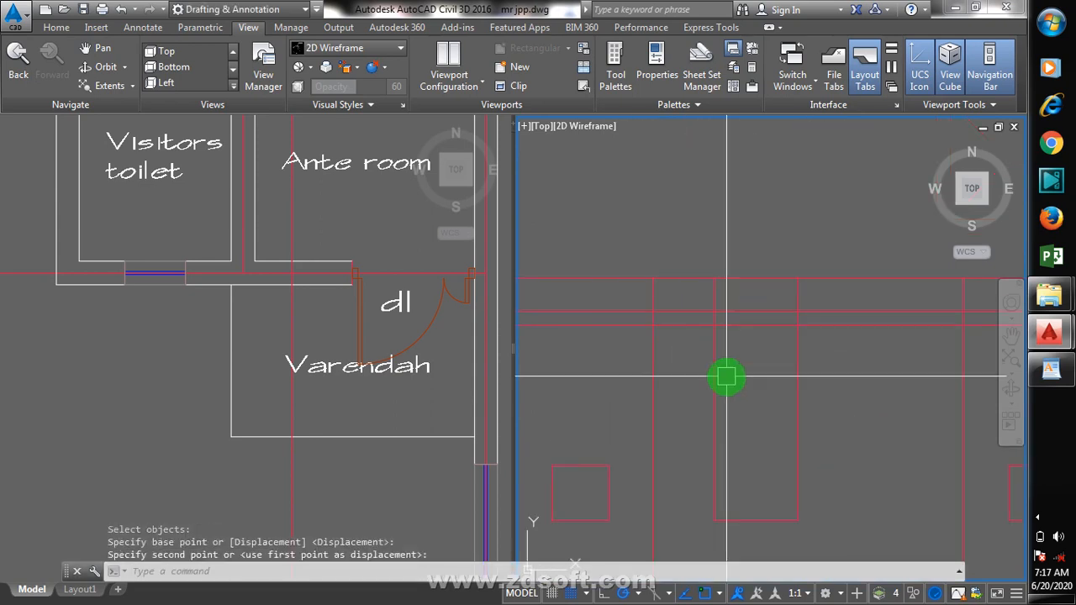
text(tr)
key(Return)
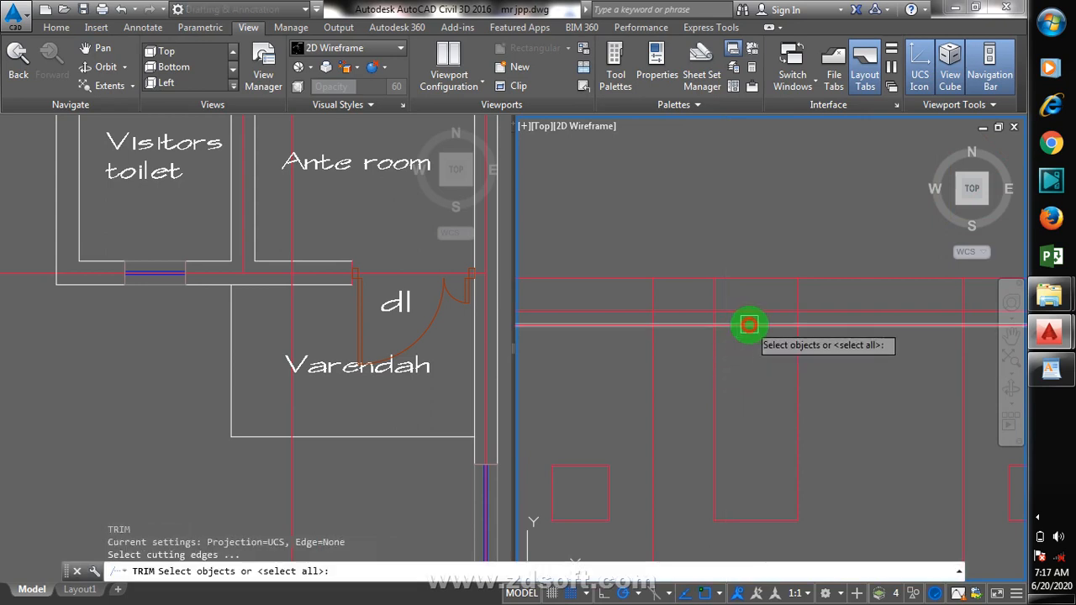
click(749, 325)
key(Return)
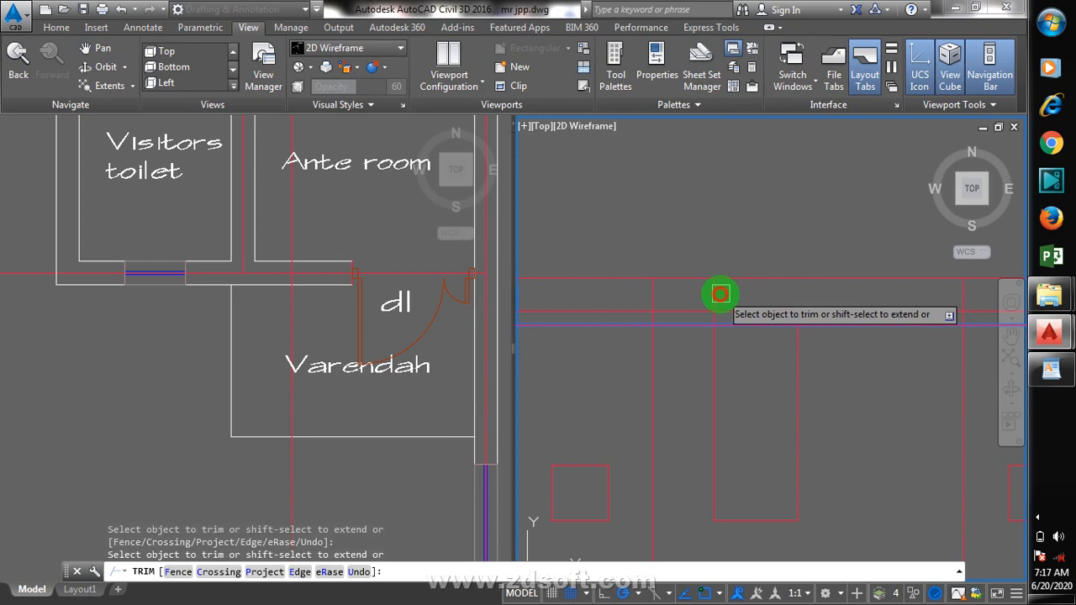
scroll(720, 293, down, 4)
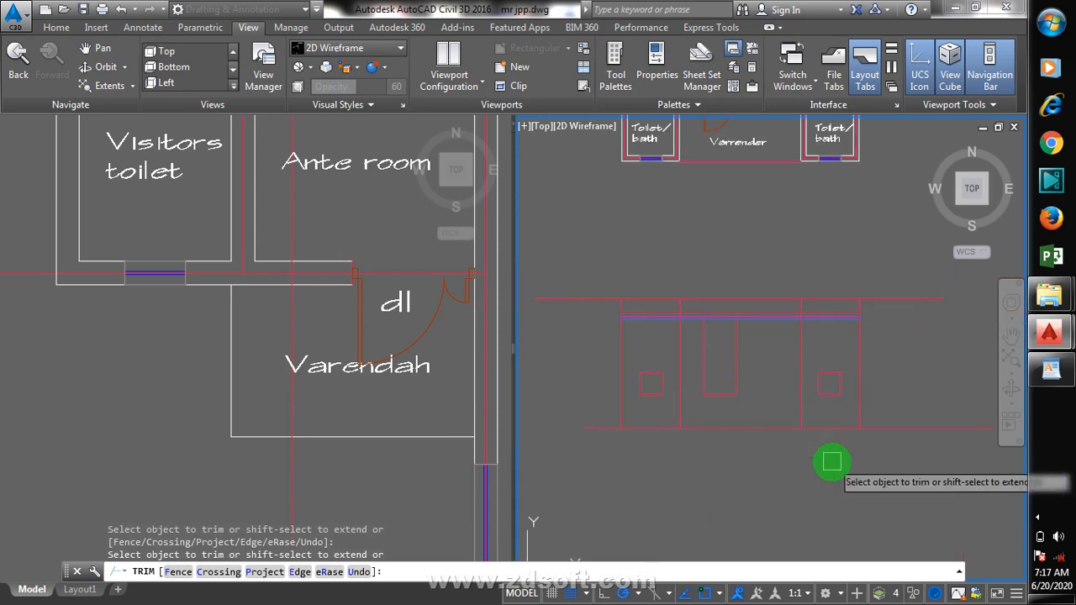
scroll(728, 425, down, 3)
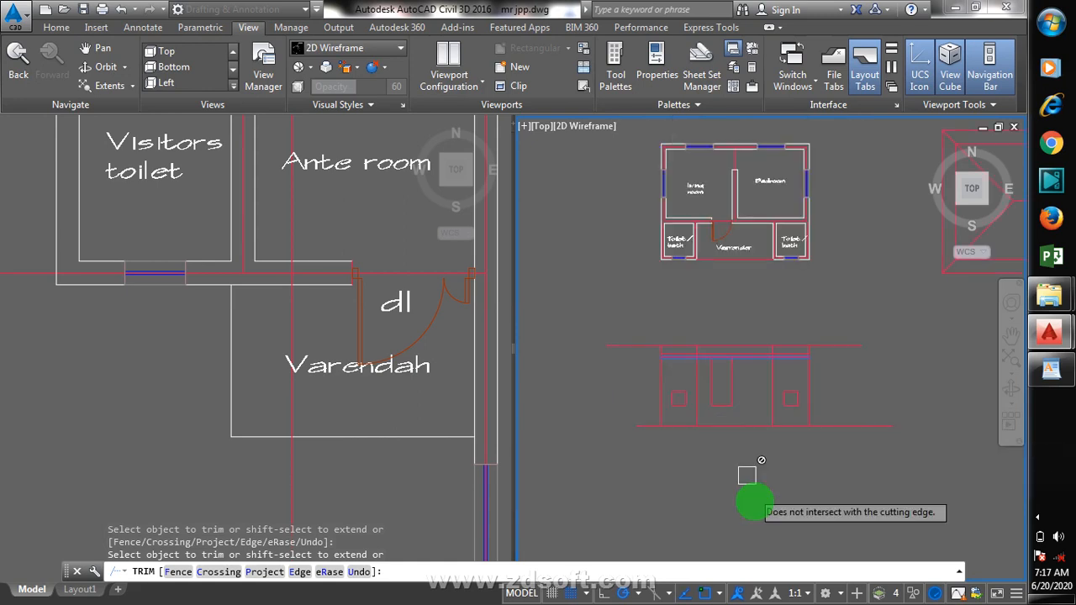
key(Escape)
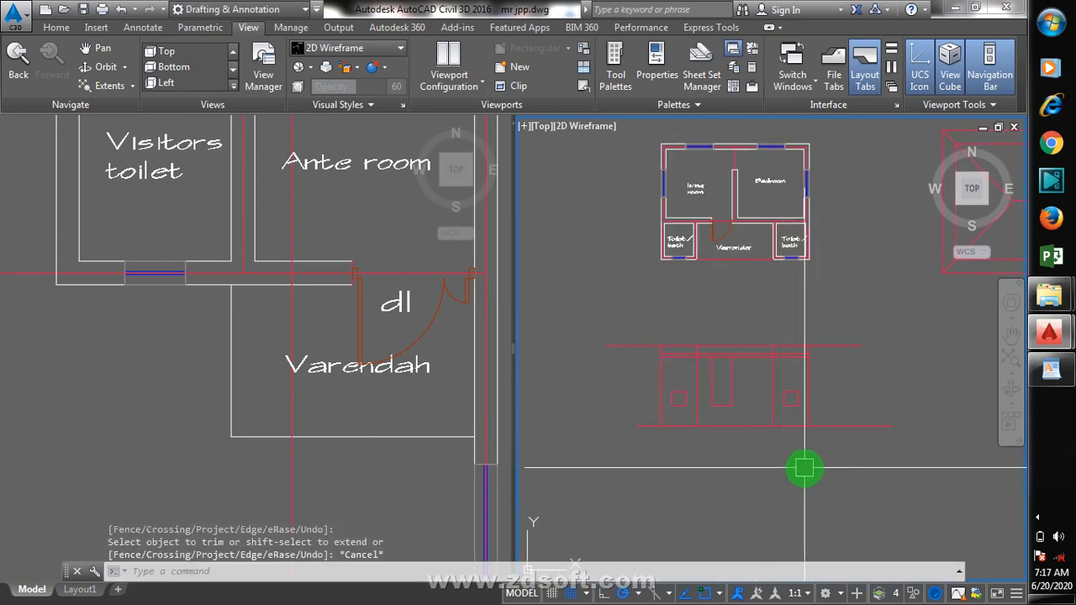
- Move the entire front elevation straight down by about 3563 units, away from the floor plan
text(m)
key(Return)
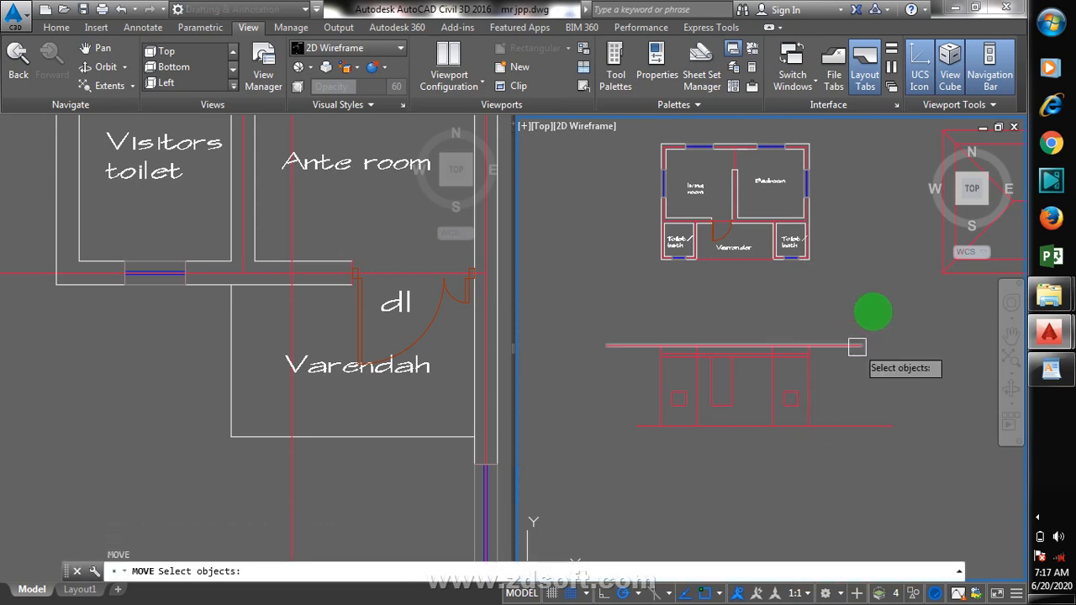
click(879, 311)
click(666, 464)
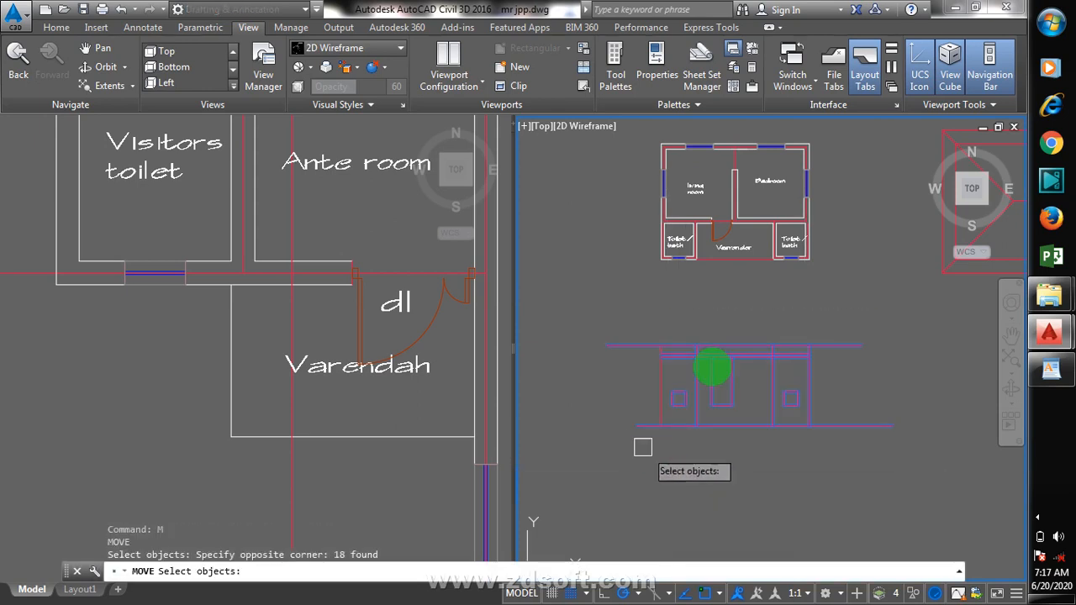
click(887, 322)
click(577, 499)
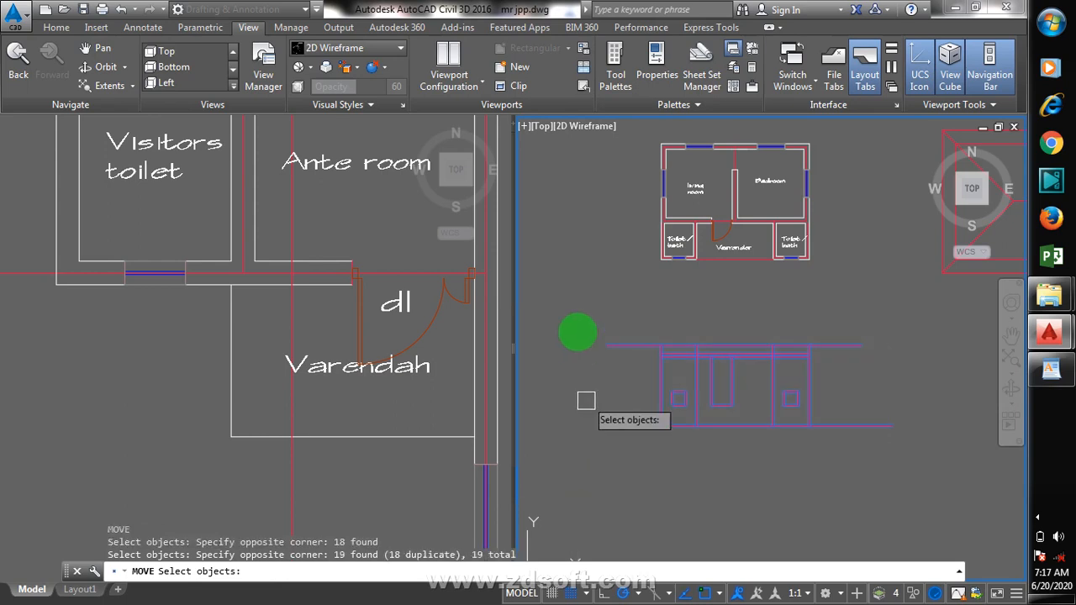
key(Return)
click(577, 335)
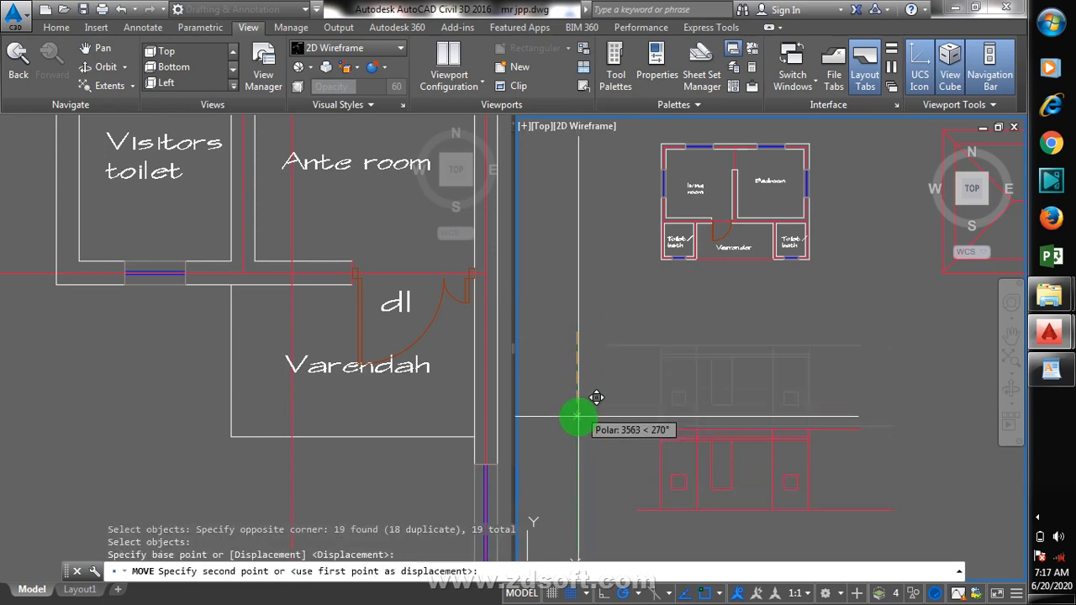
click(579, 415)
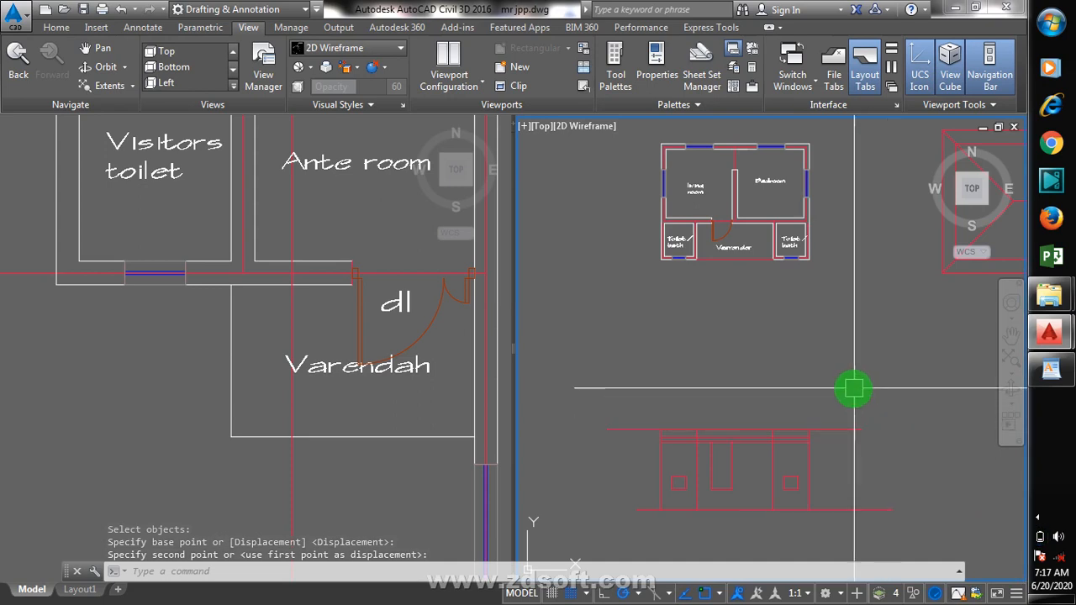
- Mirror the whole elevation vertically about a roughly horizontal line just above it, erasing the source objects
text(mi)
key(Return)
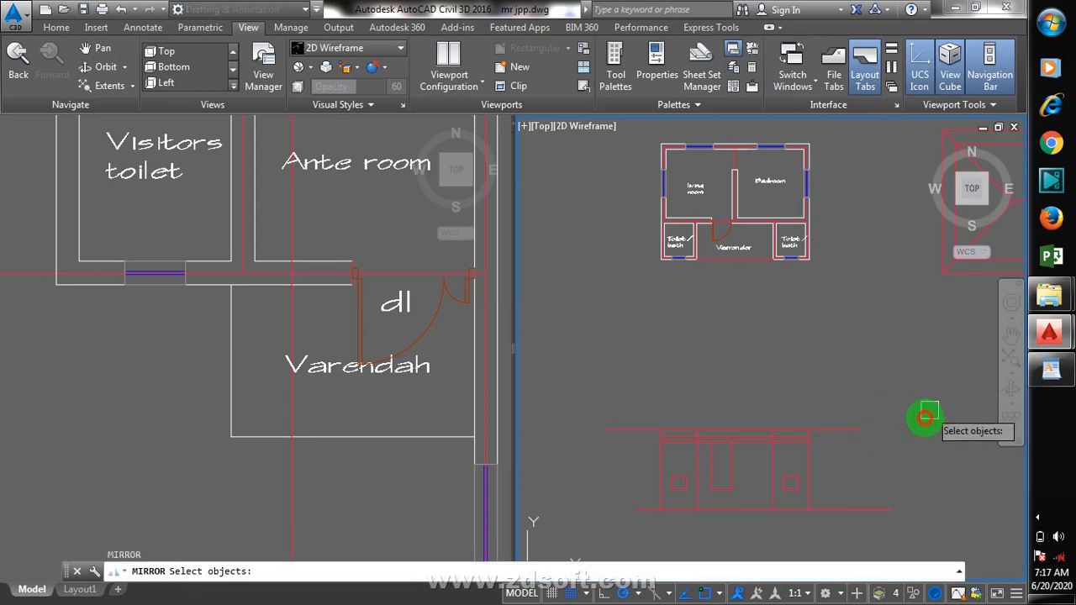
click(925, 417)
click(623, 515)
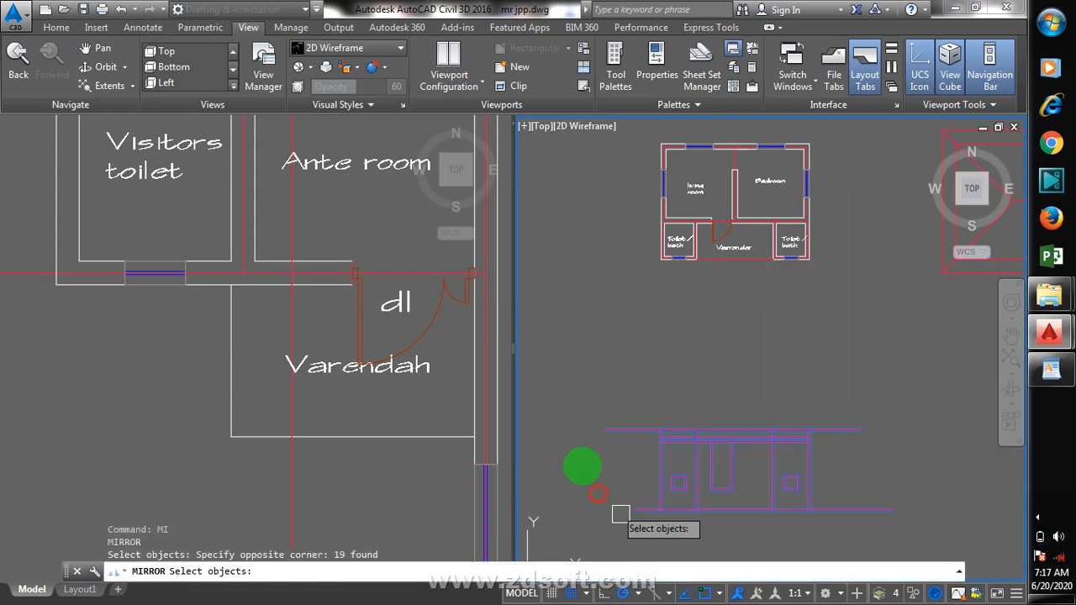
right_click(565, 405)
click(565, 406)
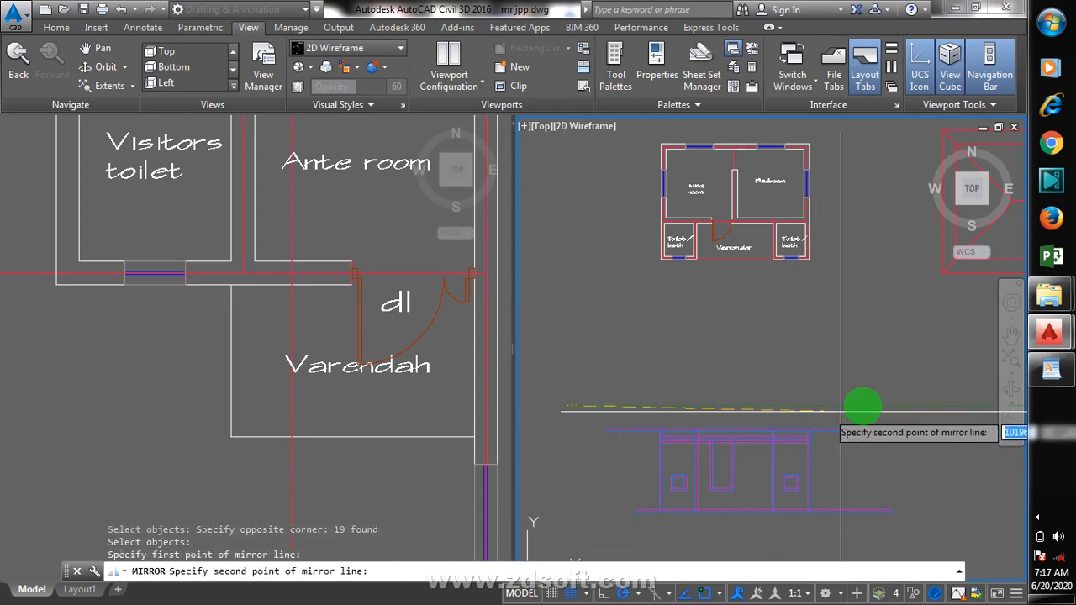
click(891, 401)
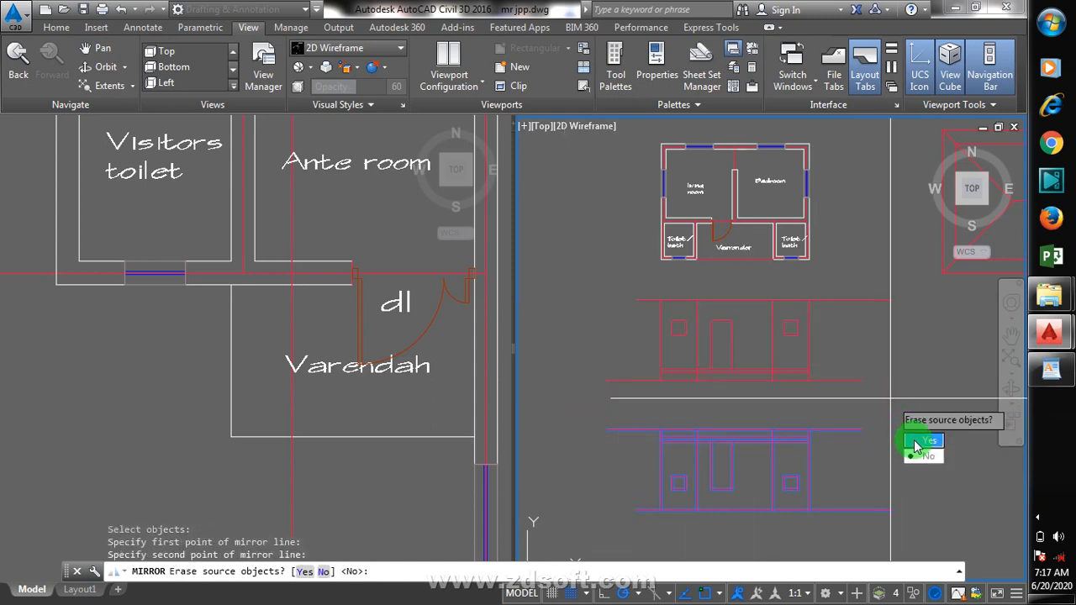
click(918, 441)
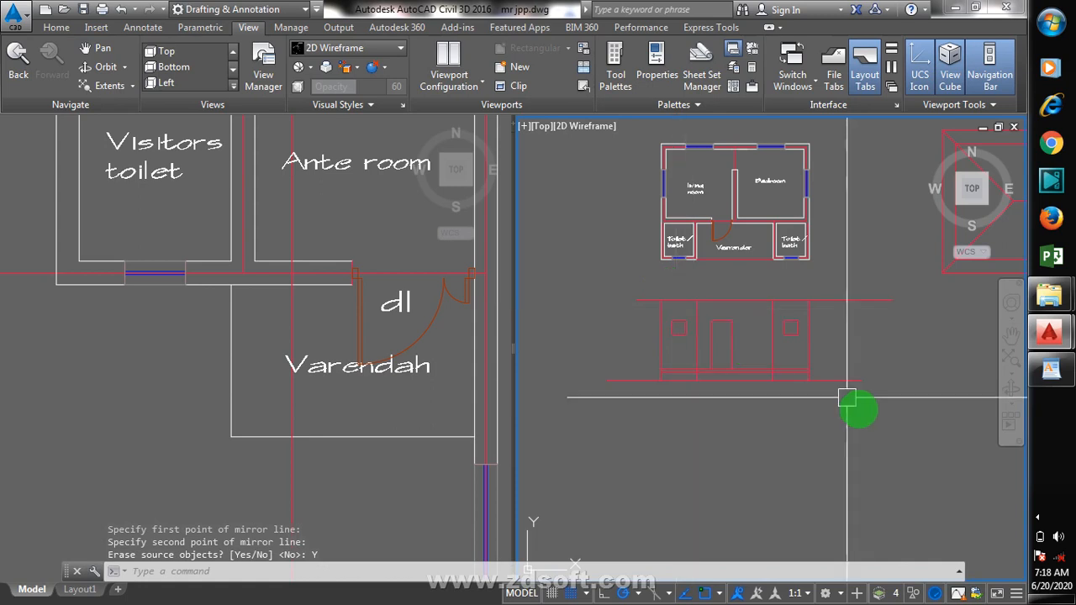
- Move the mirrored elevation a short distance straight down to widen its gap from the floor plan
text(m)
key(Return)
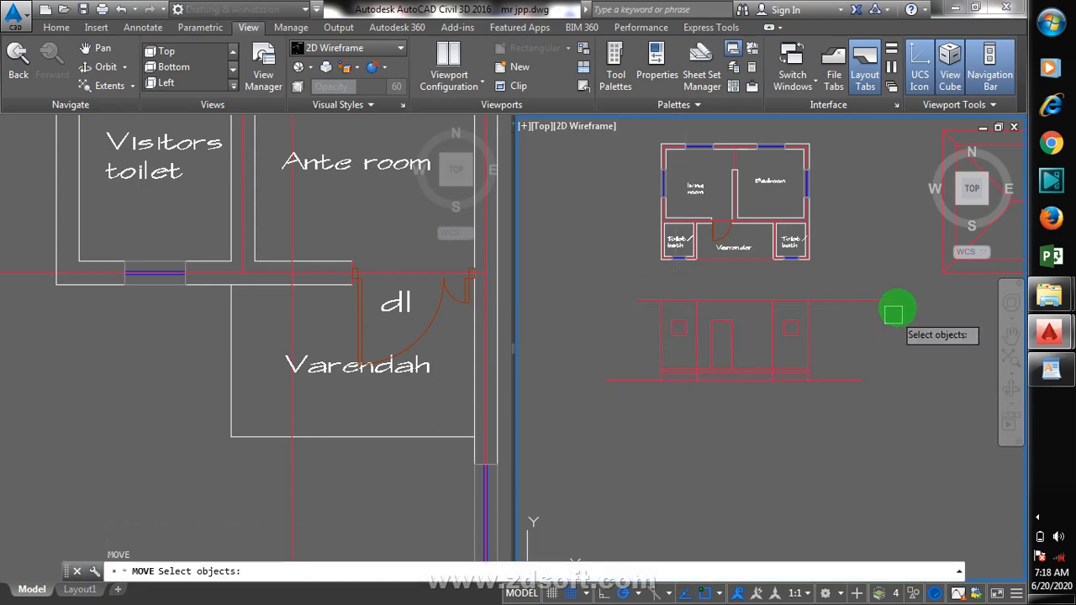
click(916, 295)
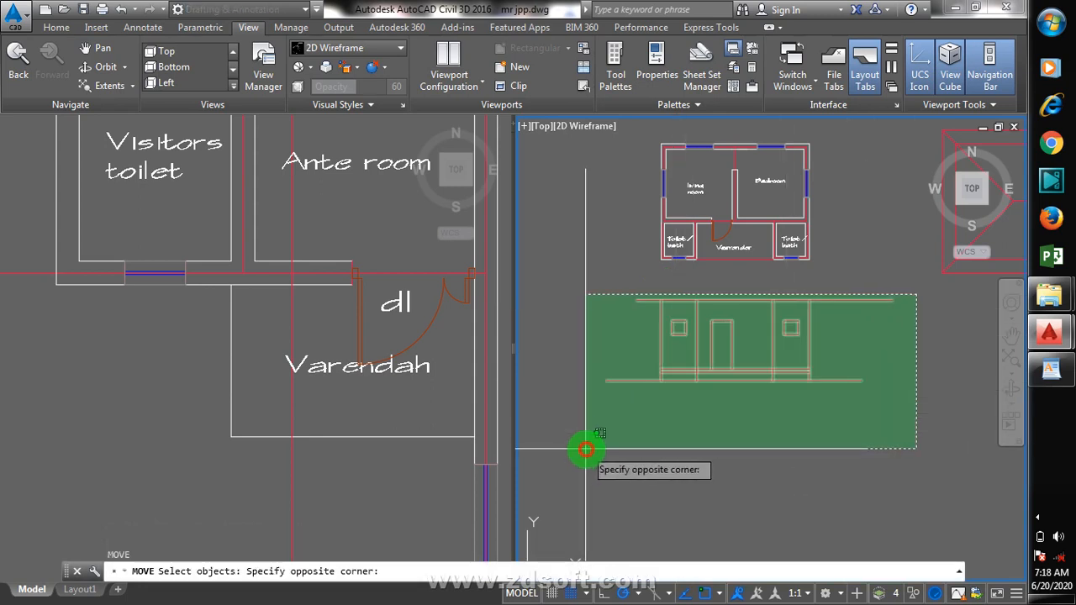
click(586, 449)
key(Return)
click(597, 403)
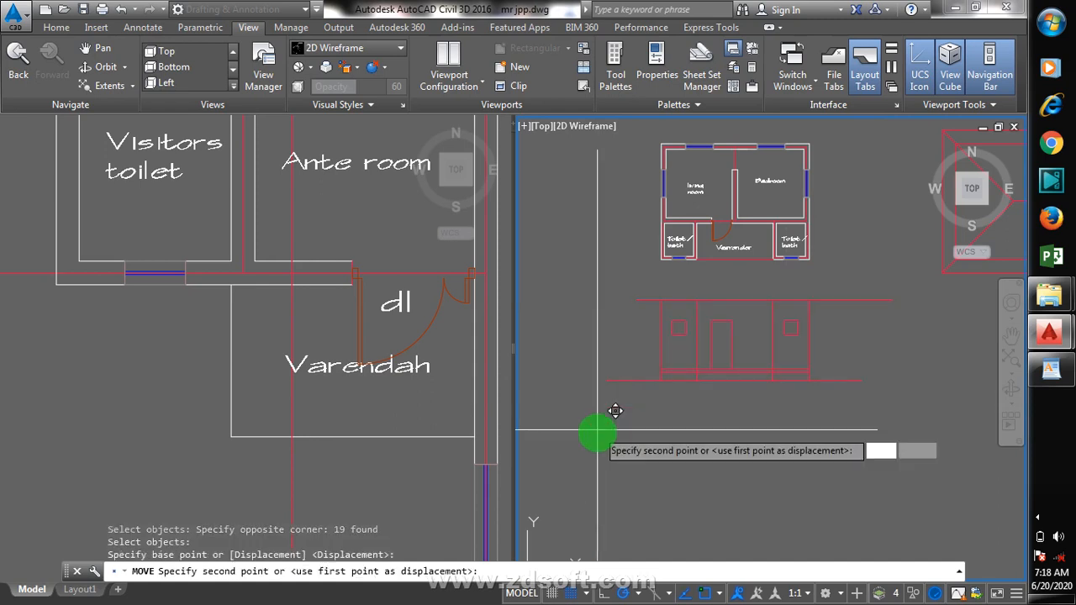
click(597, 433)
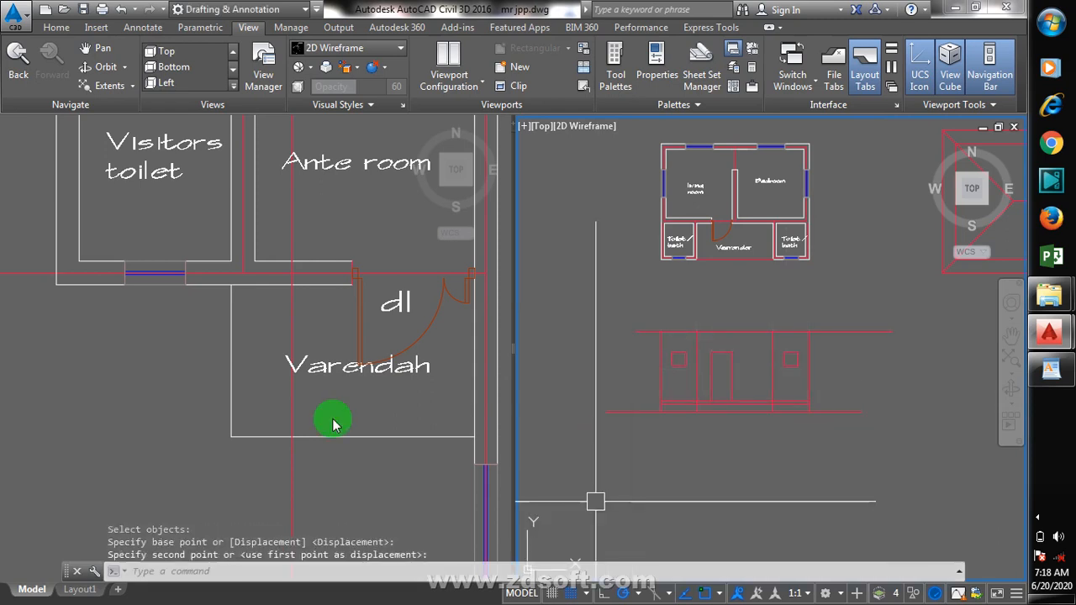
- Copy the small window with its sill from the reference FRONT VIEW drawing into the left window opening of the new elevation
click(378, 410)
scroll(185, 410, down, 1)
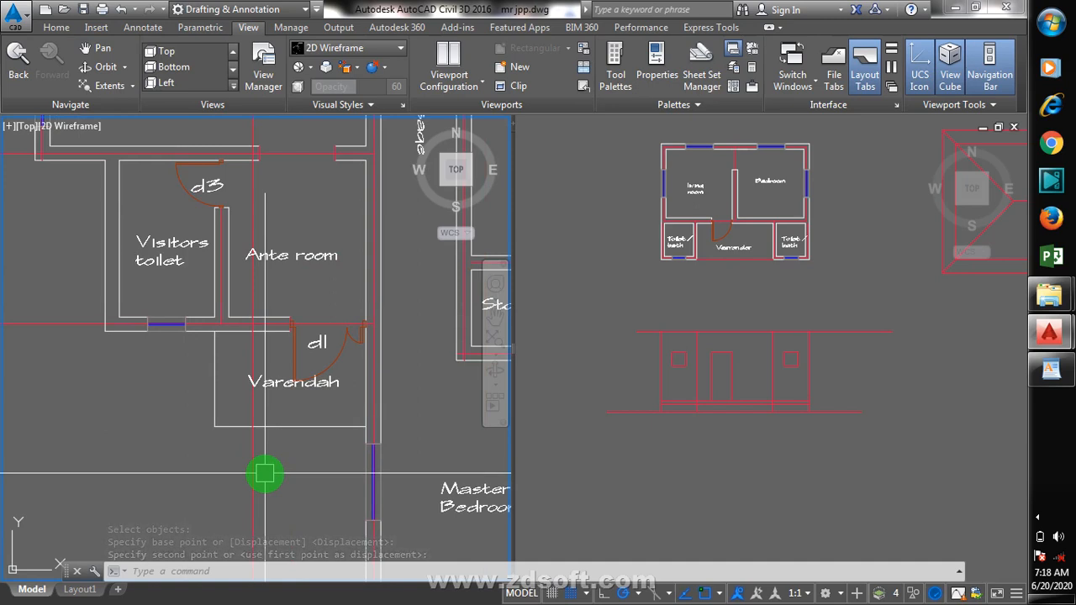
scroll(202, 346, down, 5)
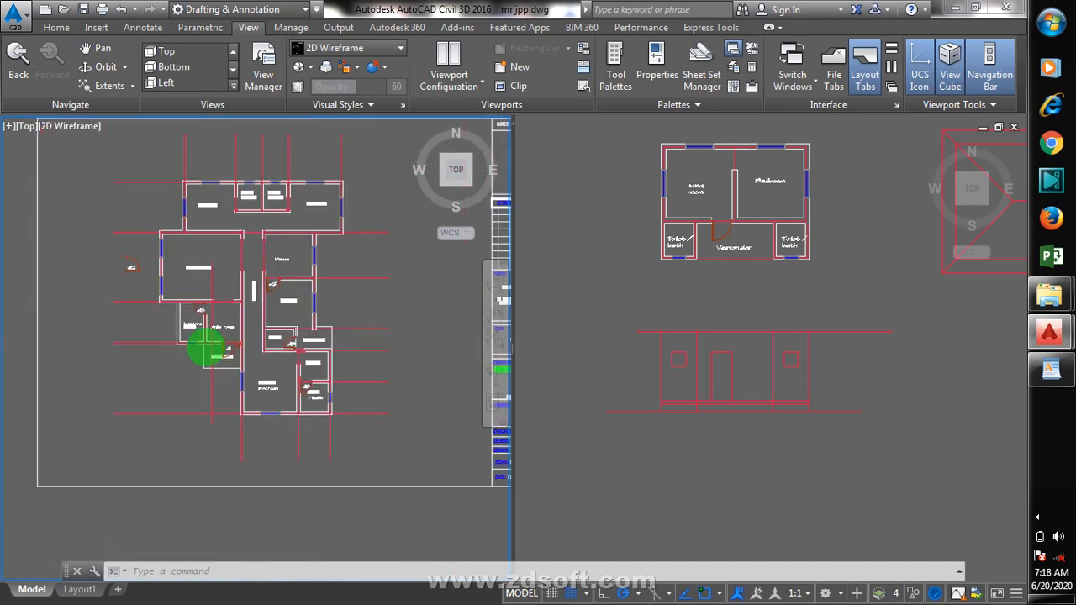
scroll(215, 345, down, 3)
scroll(188, 303, up, 6)
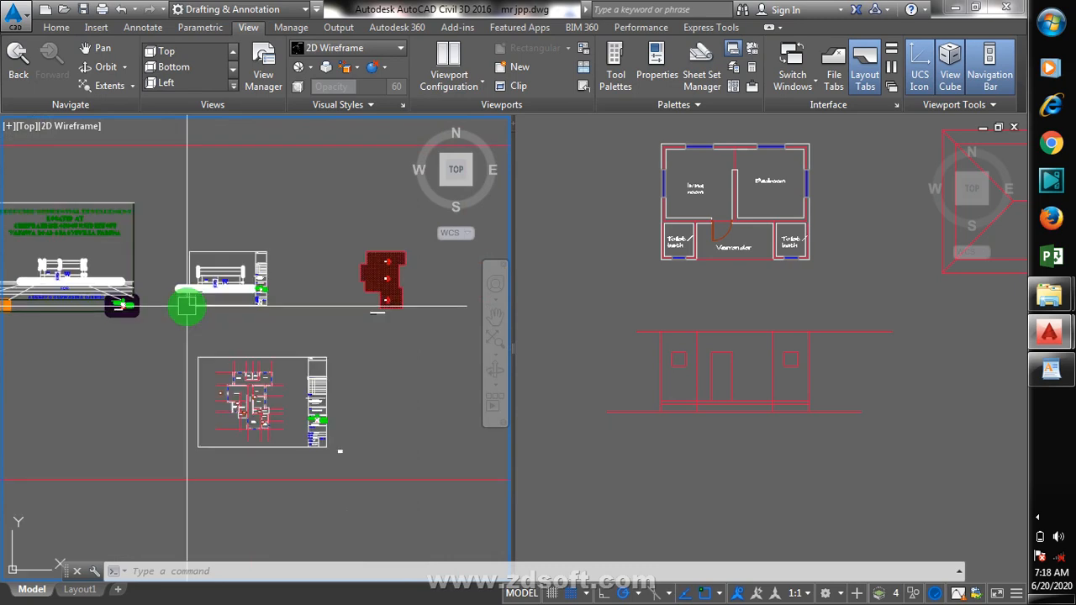
scroll(196, 262, up, 8)
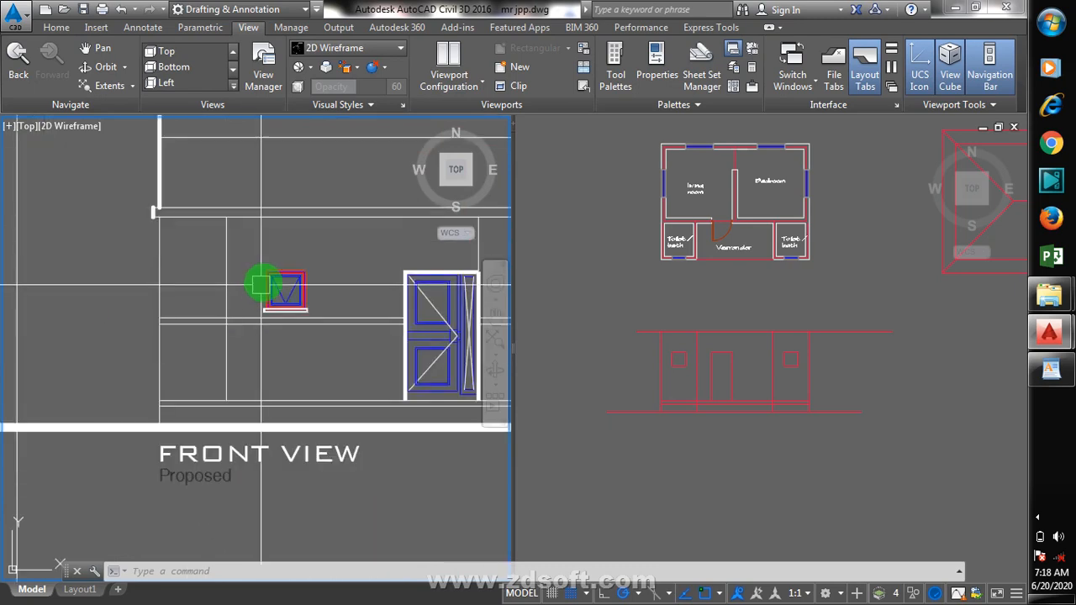
scroll(298, 273, up, 2)
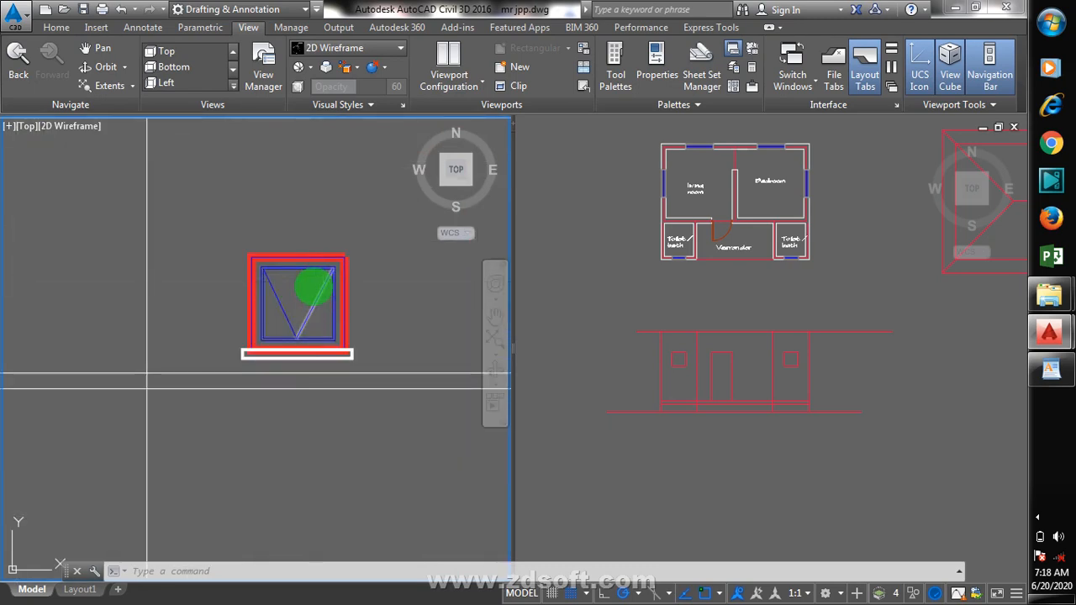
text(co)
key(Return)
click(361, 238)
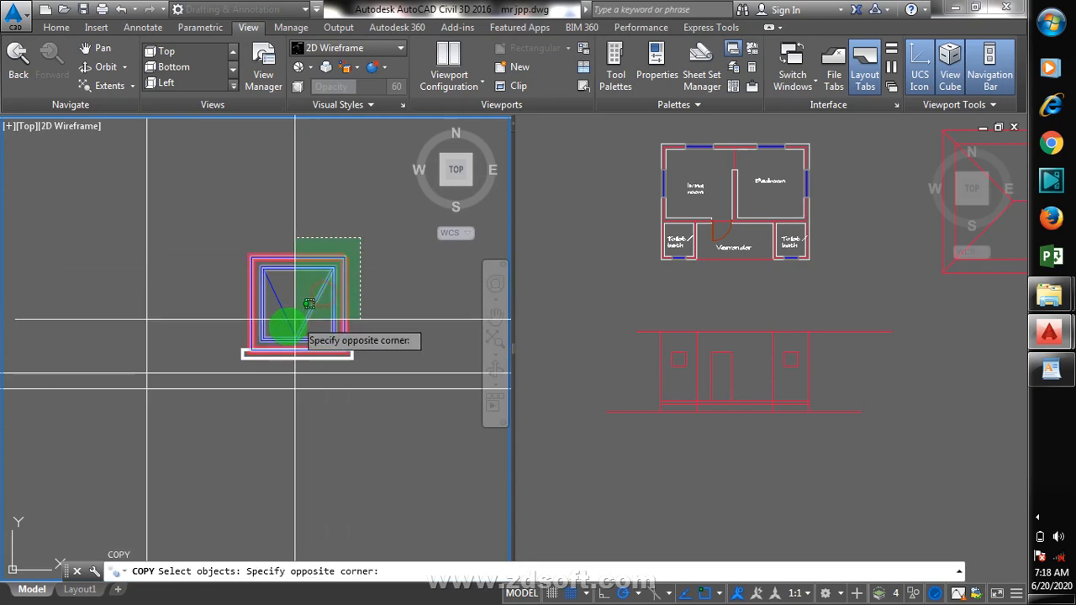
click(232, 362)
key(Return)
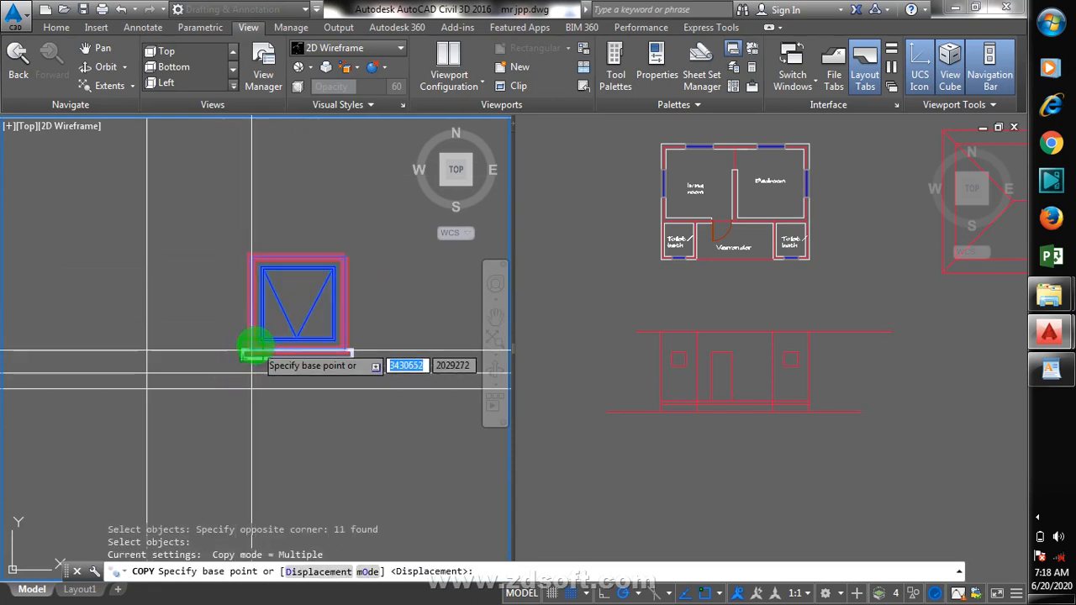
click(253, 351)
click(673, 399)
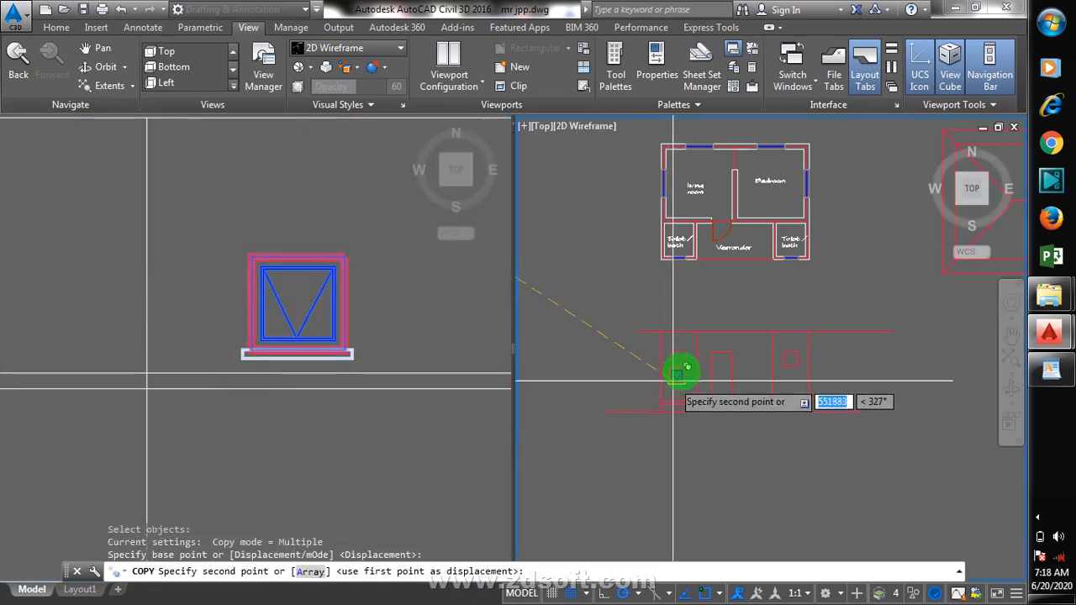
scroll(682, 370, up, 4)
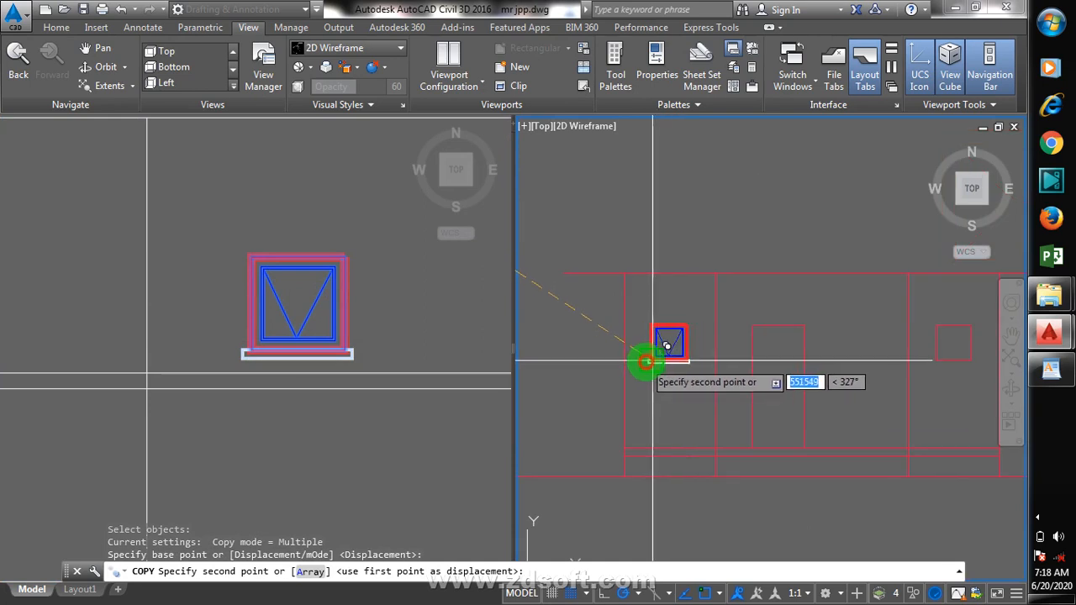
click(666, 345)
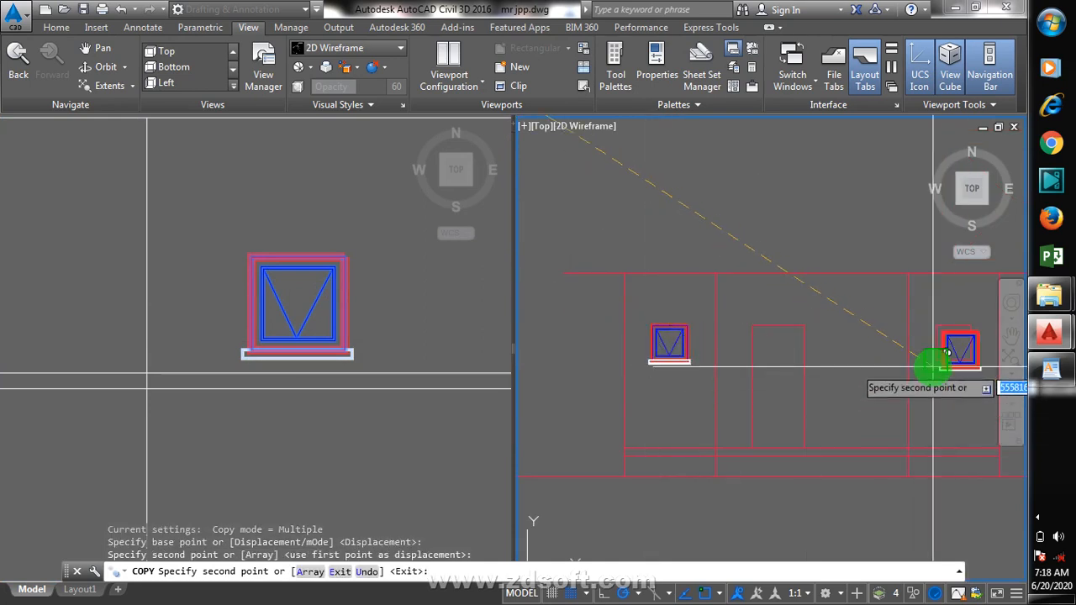
- Place a second copy of the window in the elevation's right window opening and end the copying
click(948, 347)
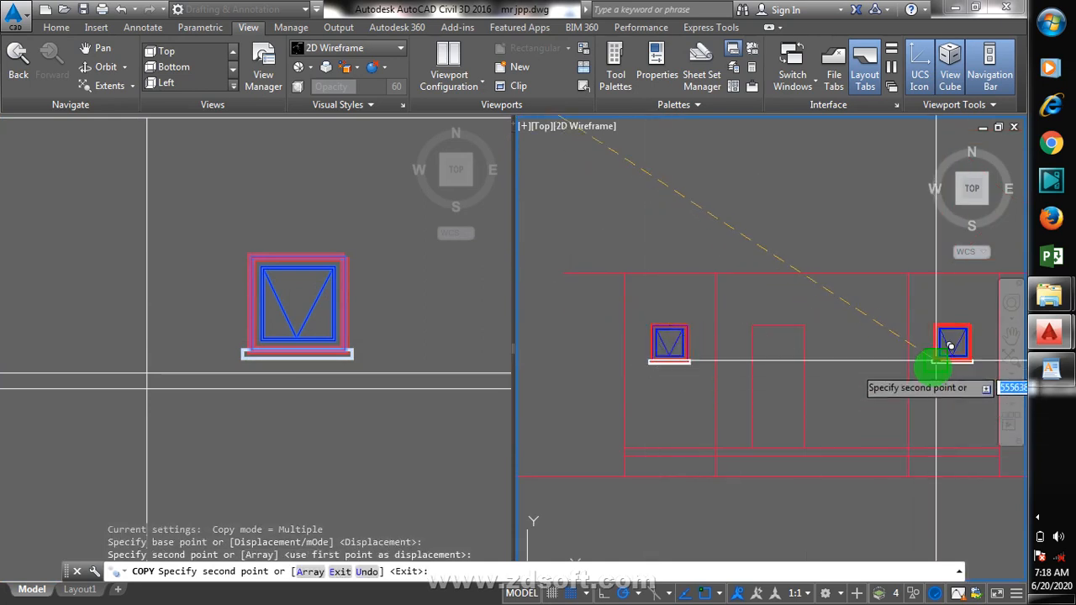
click(281, 440)
scroll(143, 384, down, 3)
key(Escape)
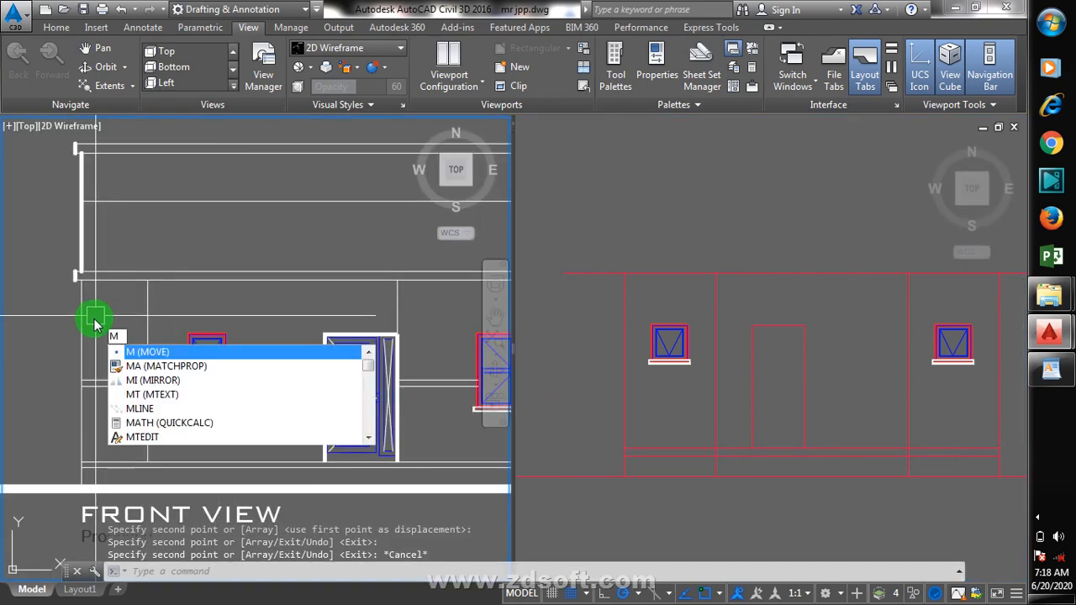
- Match the new elevation's vertical wall lines and two floor lines to the thick white wall line of the reference FRONT VIEW
key(Return)
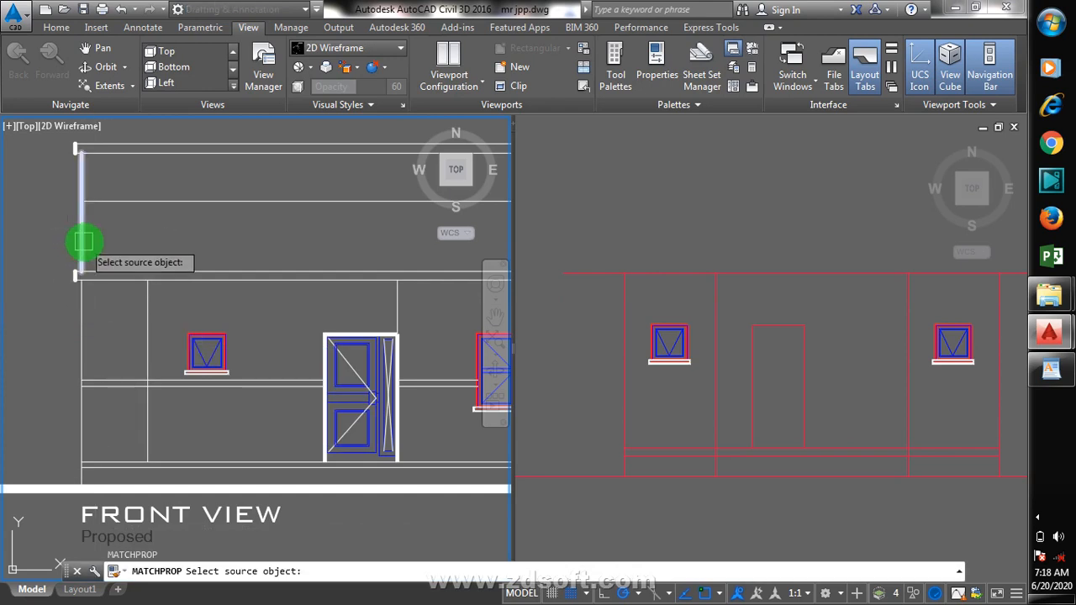
click(129, 242)
click(627, 382)
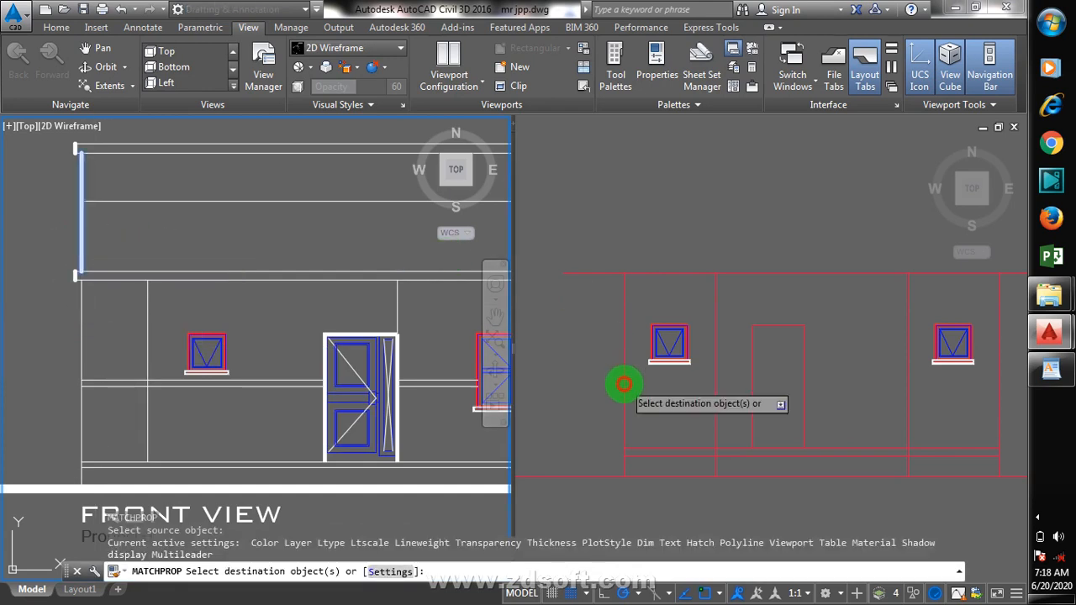
click(629, 406)
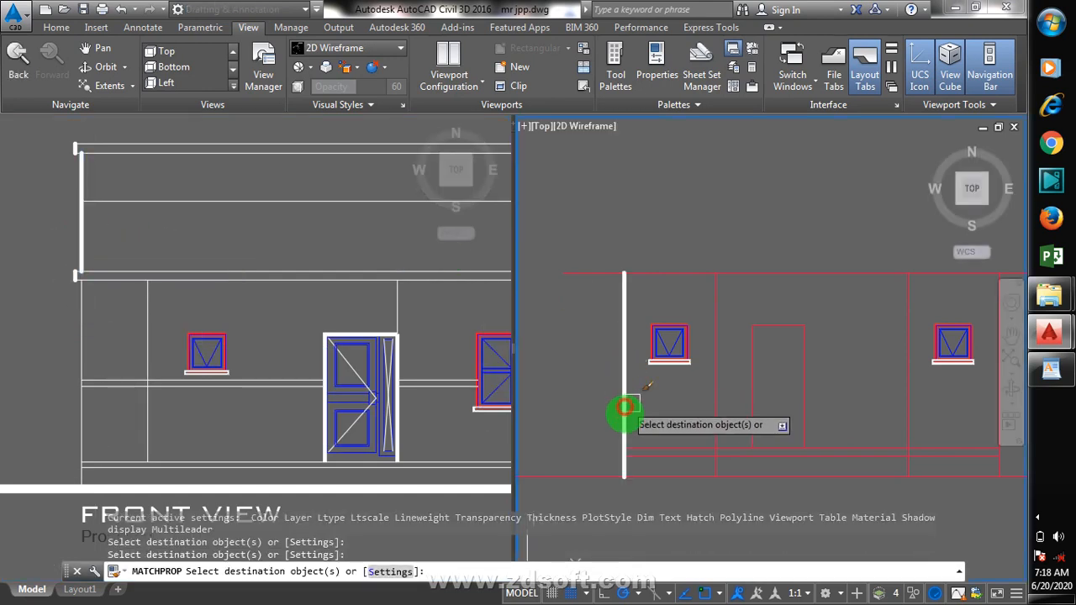
click(715, 407)
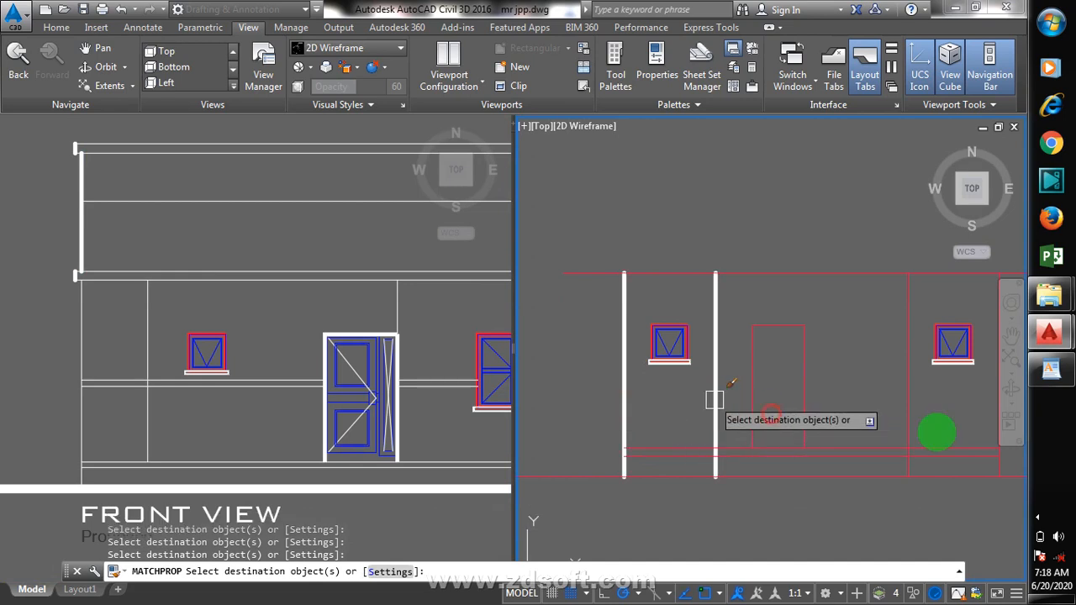
click(907, 407)
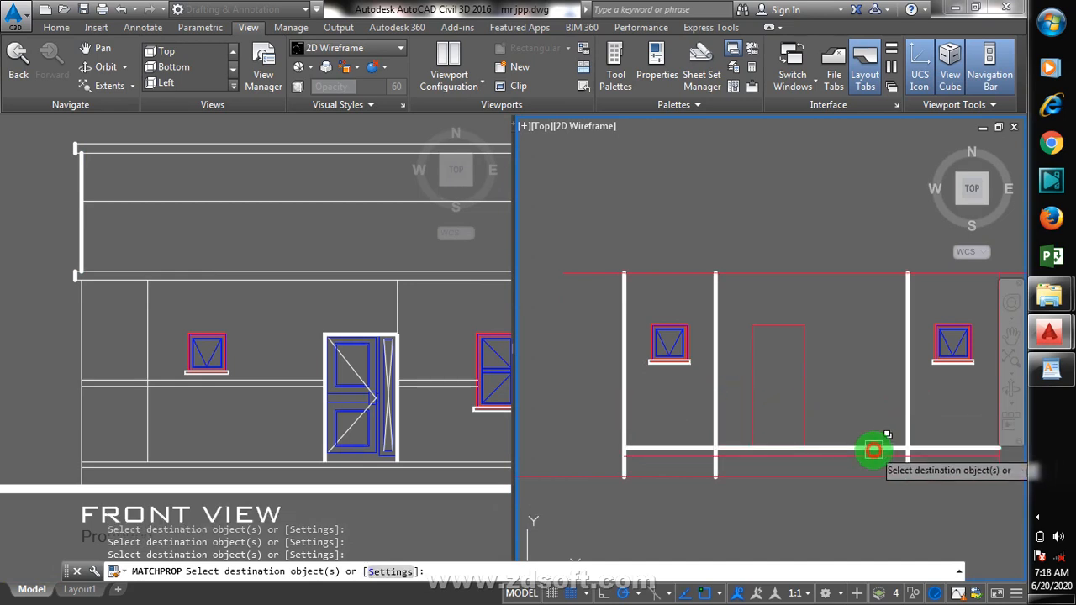
click(871, 455)
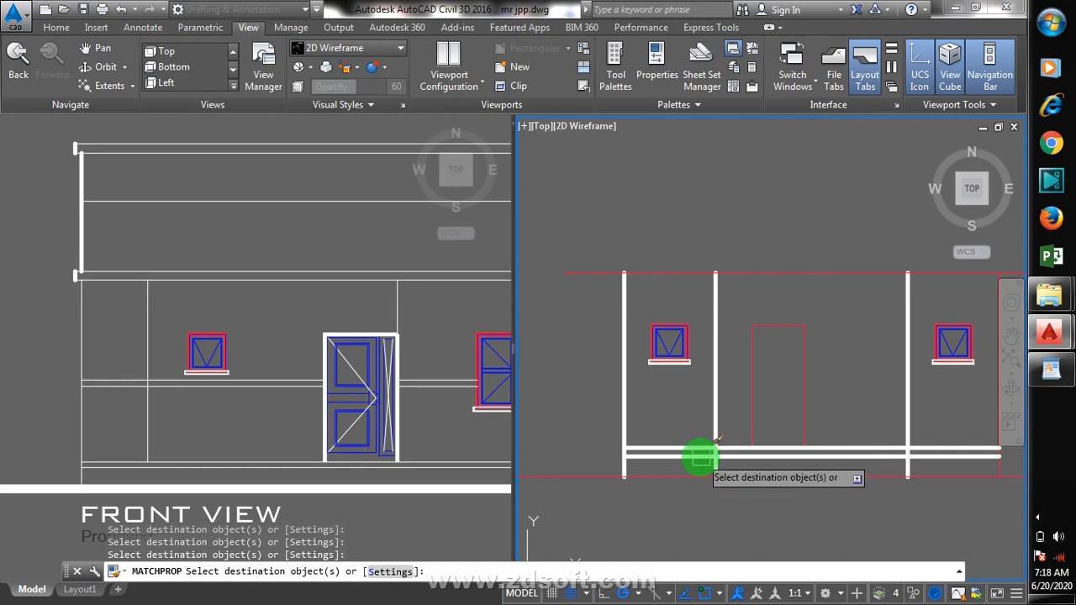
scroll(673, 458, down, 4)
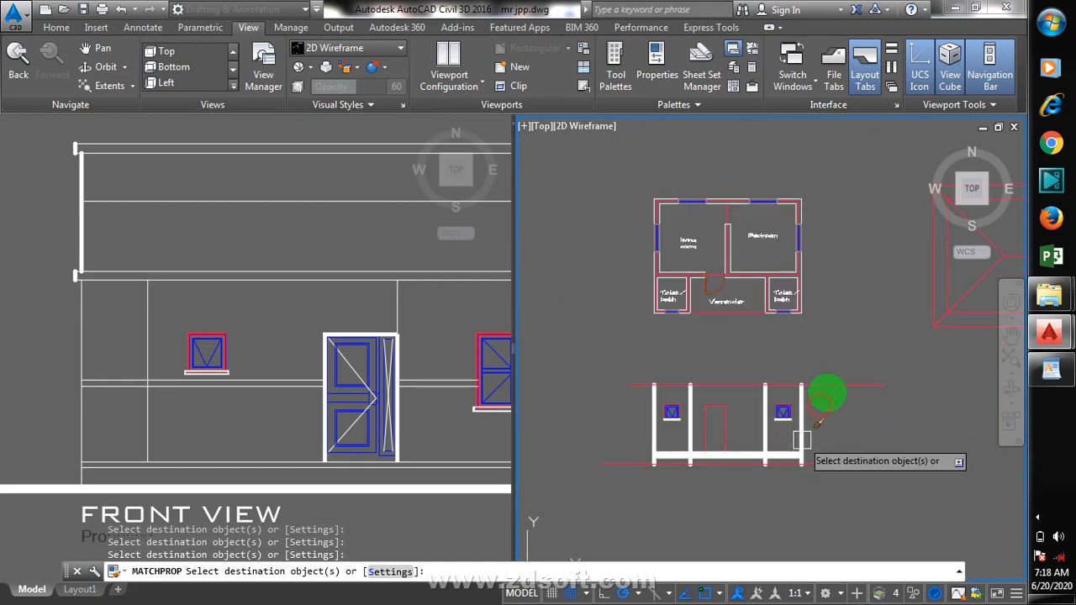
scroll(830, 417, down, 2)
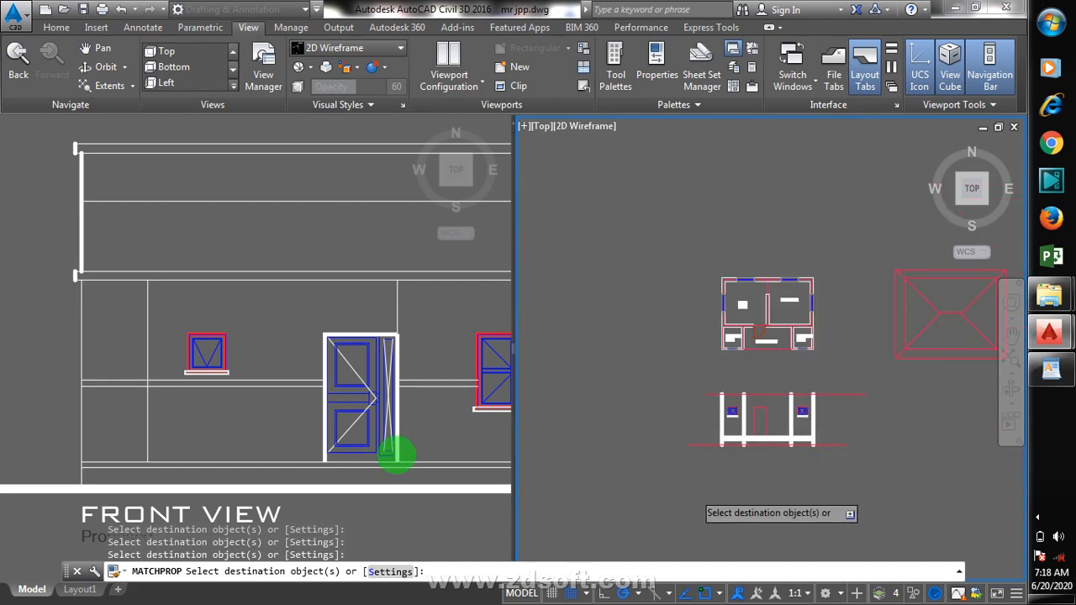
key(Escape)
- Match the new elevation's ground line to the thick ground line of the reference FRONT VIEW and end the matching
click(247, 391)
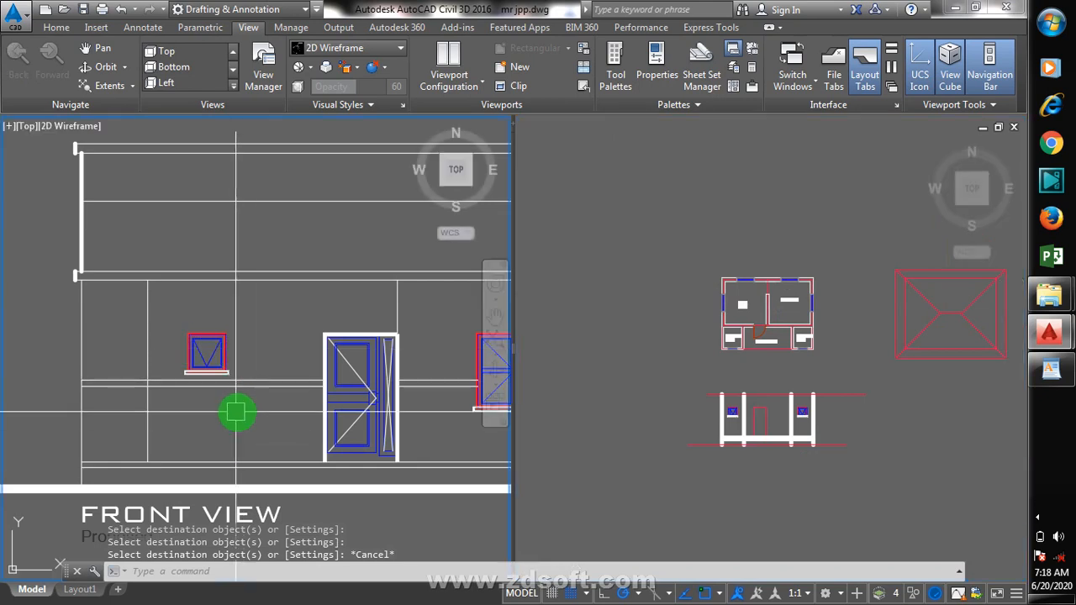
text(ma)
key(Return)
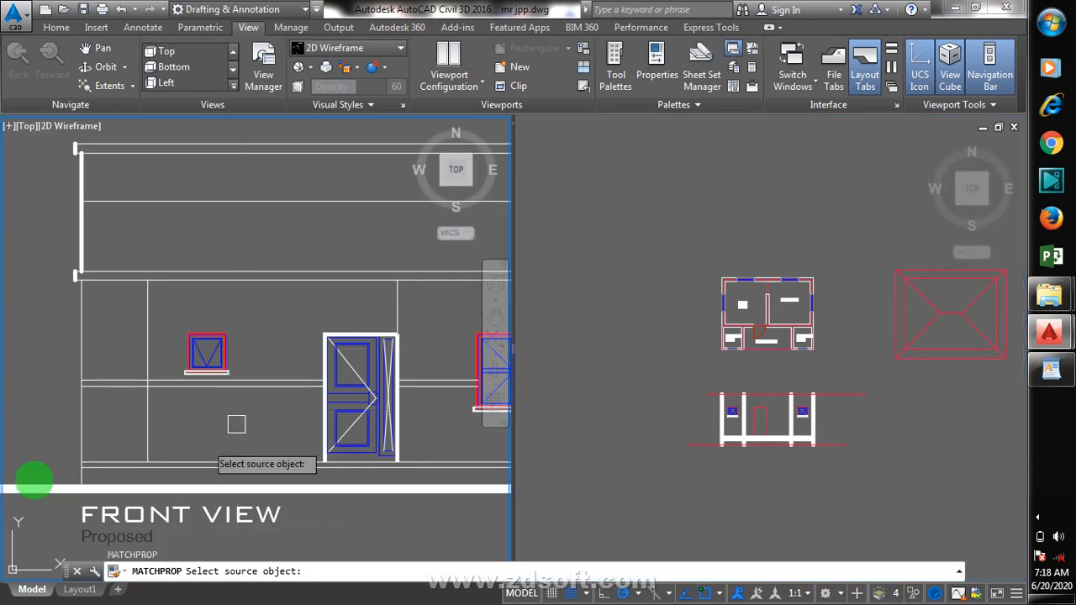
click(58, 480)
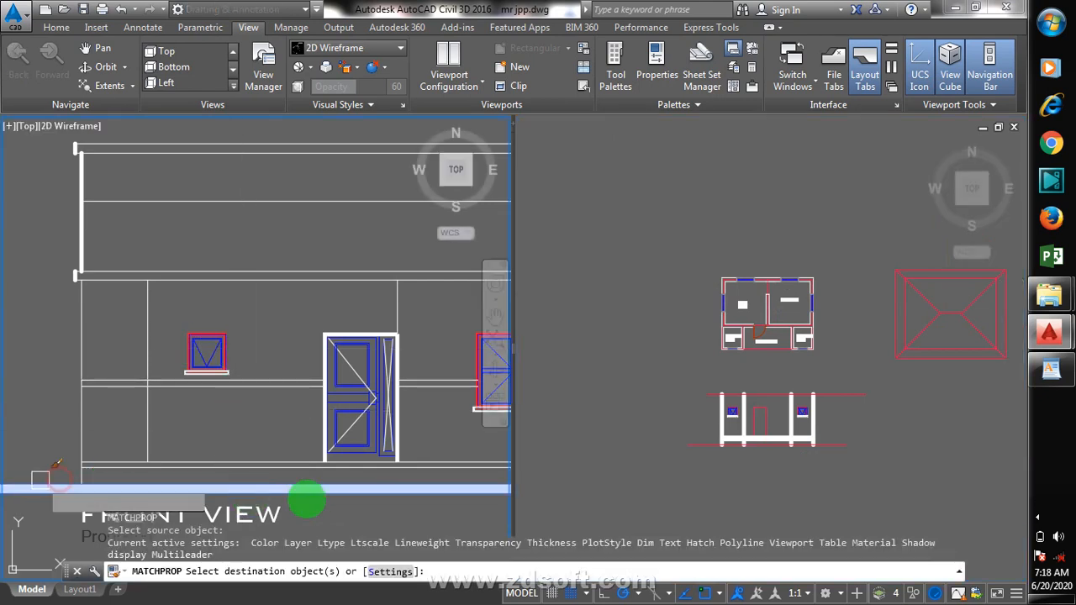
click(715, 460)
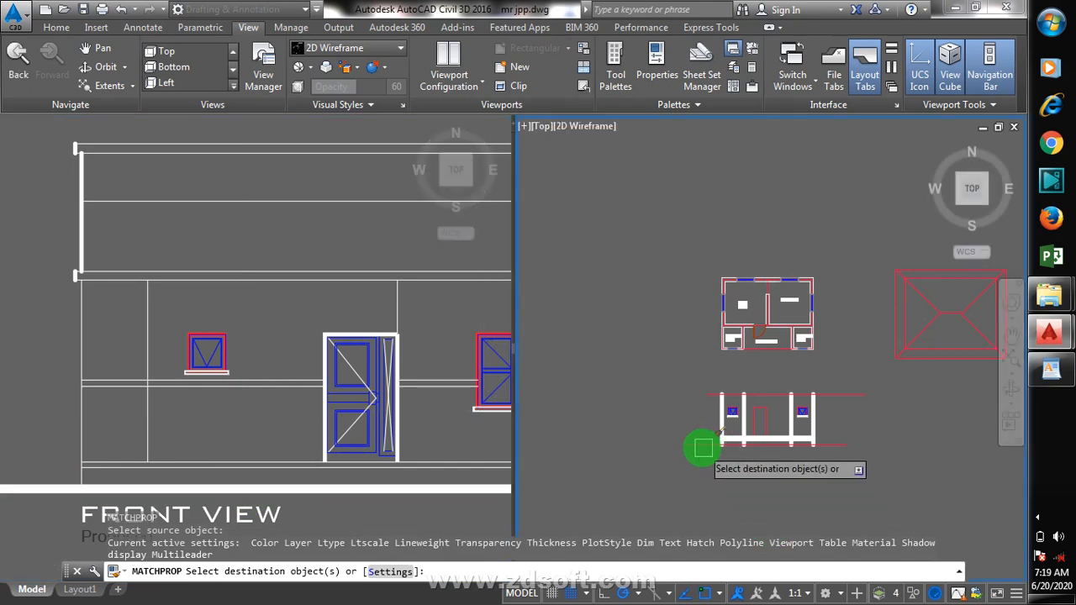
click(696, 460)
key(Escape)
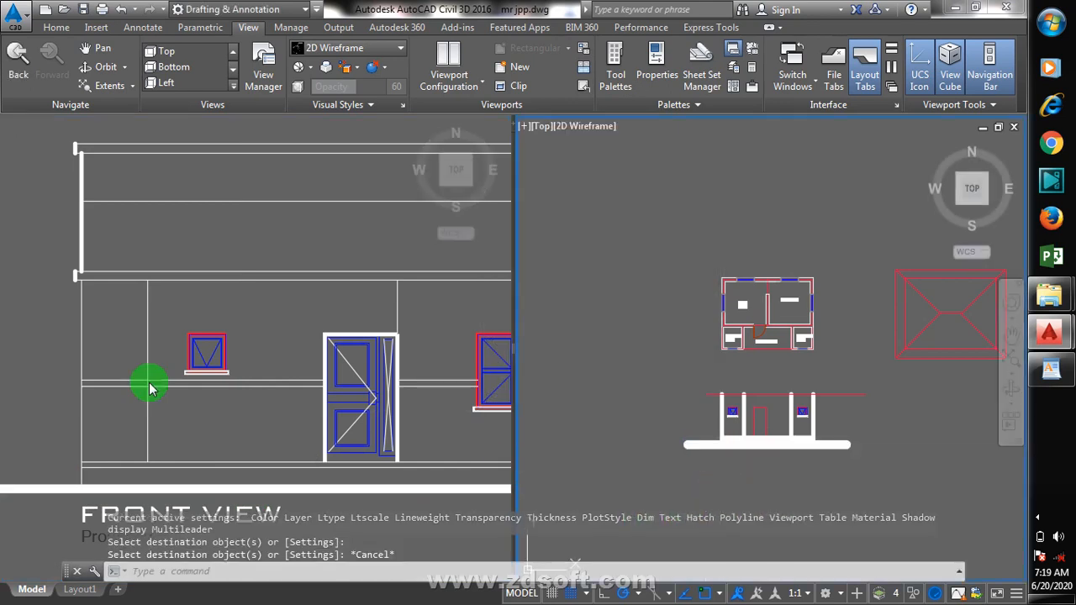
- Look through the other reference drawings for an elevation with a single door suitable for copying
click(207, 410)
scroll(235, 336, down, 5)
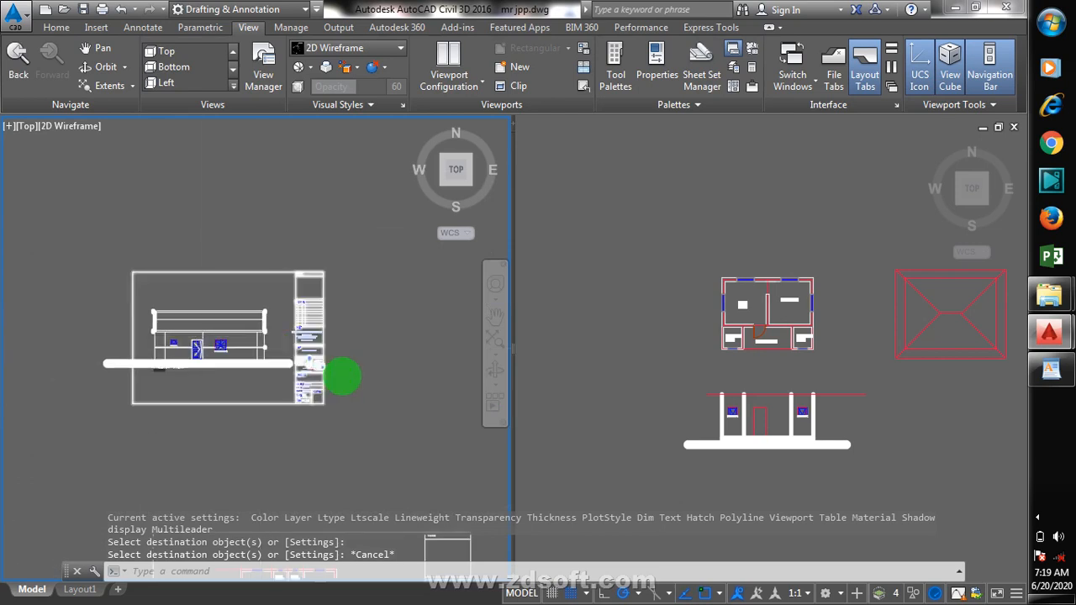
scroll(219, 421, down, 4)
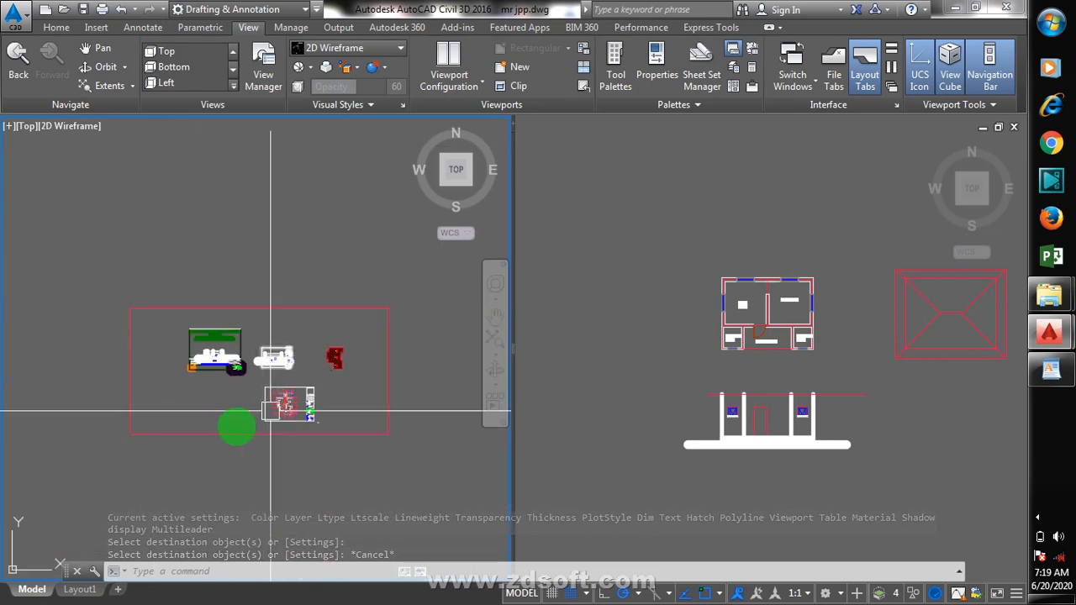
scroll(330, 372, down, 2)
scroll(324, 476, down, 3)
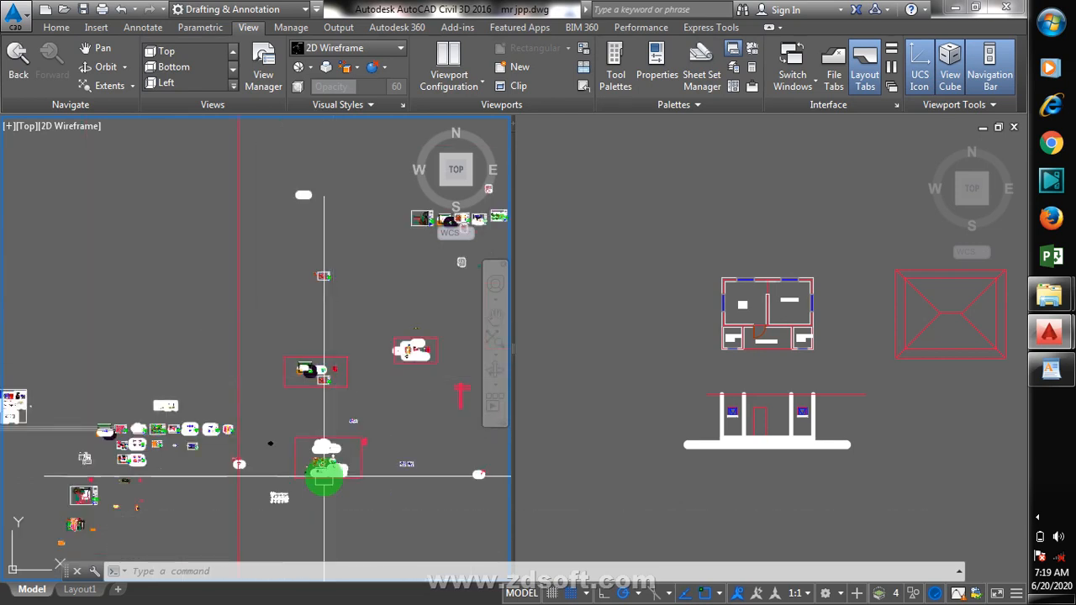
scroll(326, 471, up, 6)
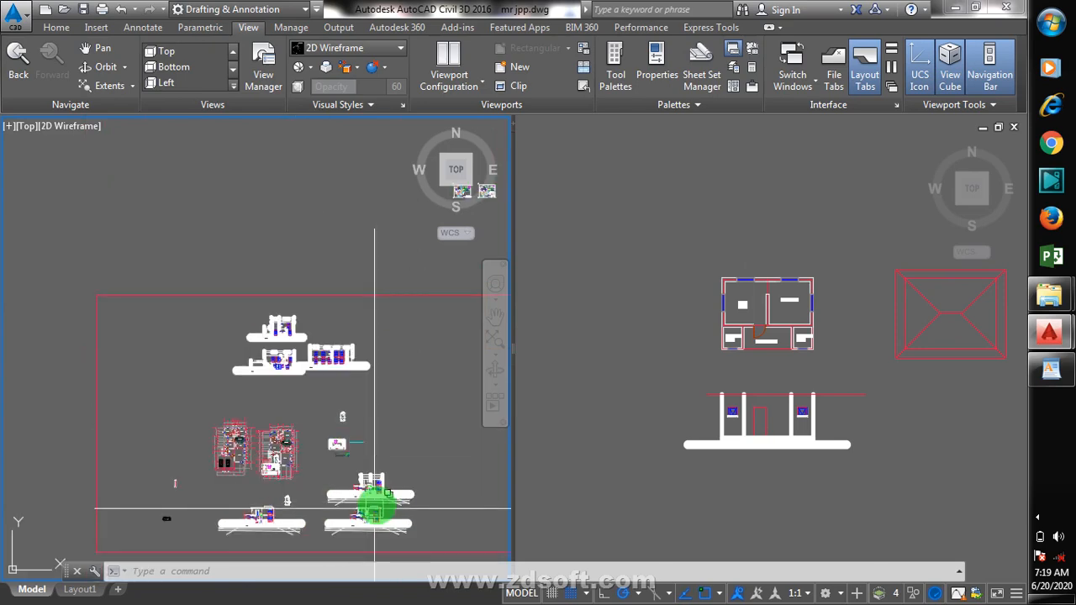
scroll(385, 510, up, 2)
scroll(359, 498, up, 2)
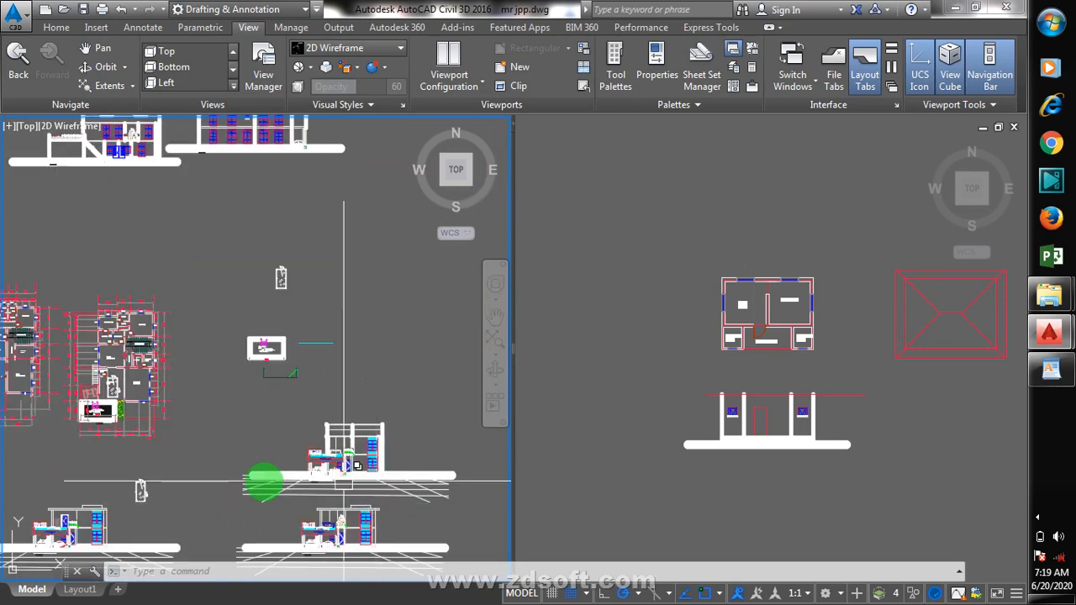
scroll(231, 460, down, 2)
scroll(154, 272, up, 5)
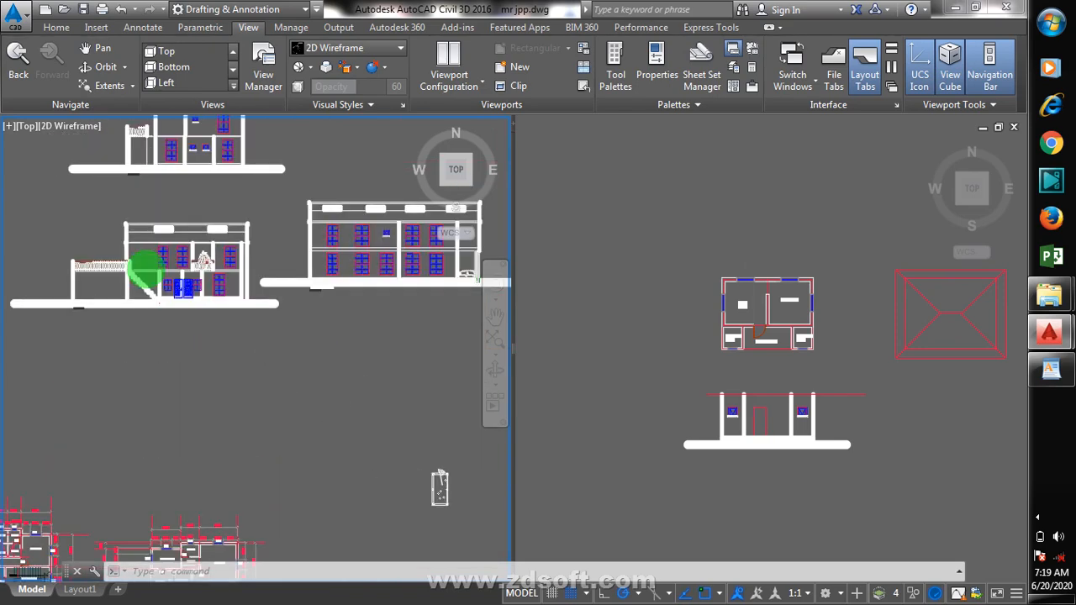
scroll(178, 297, up, 7)
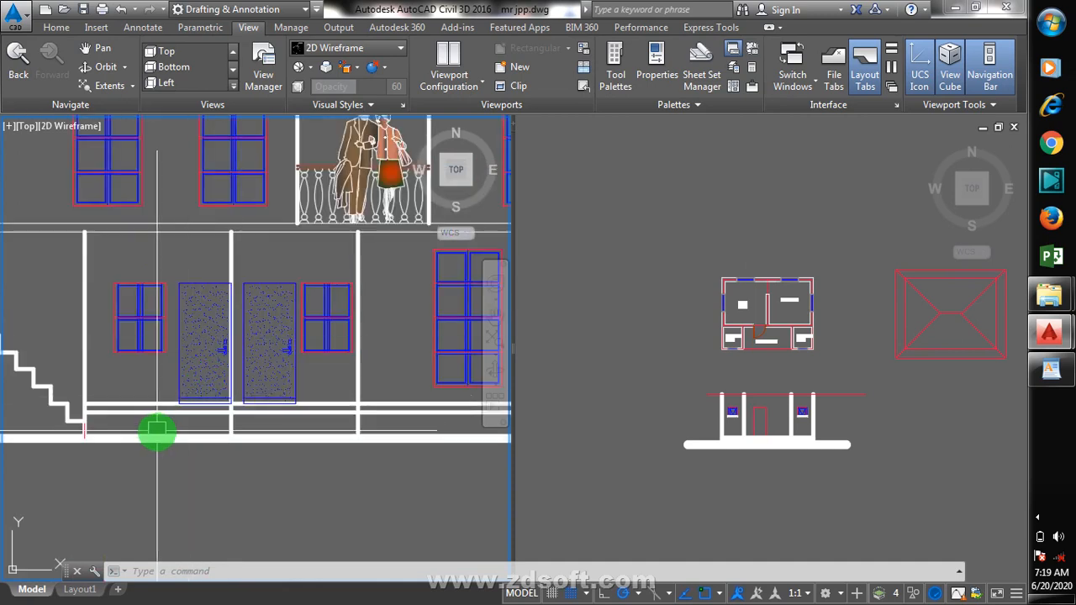
text(c)
key(Escape)
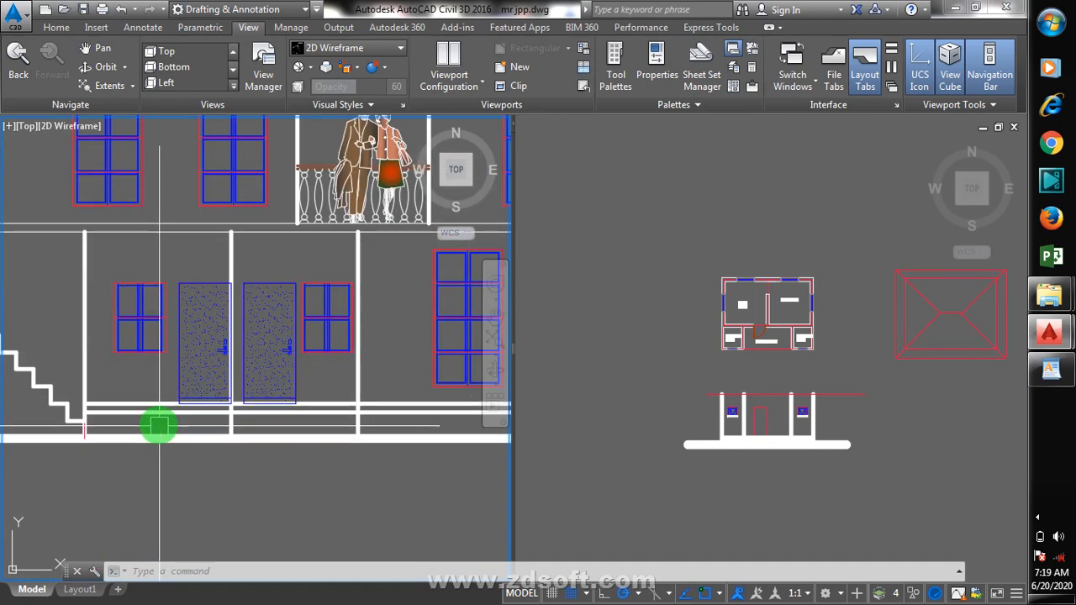
key(Escape)
key(Escape)
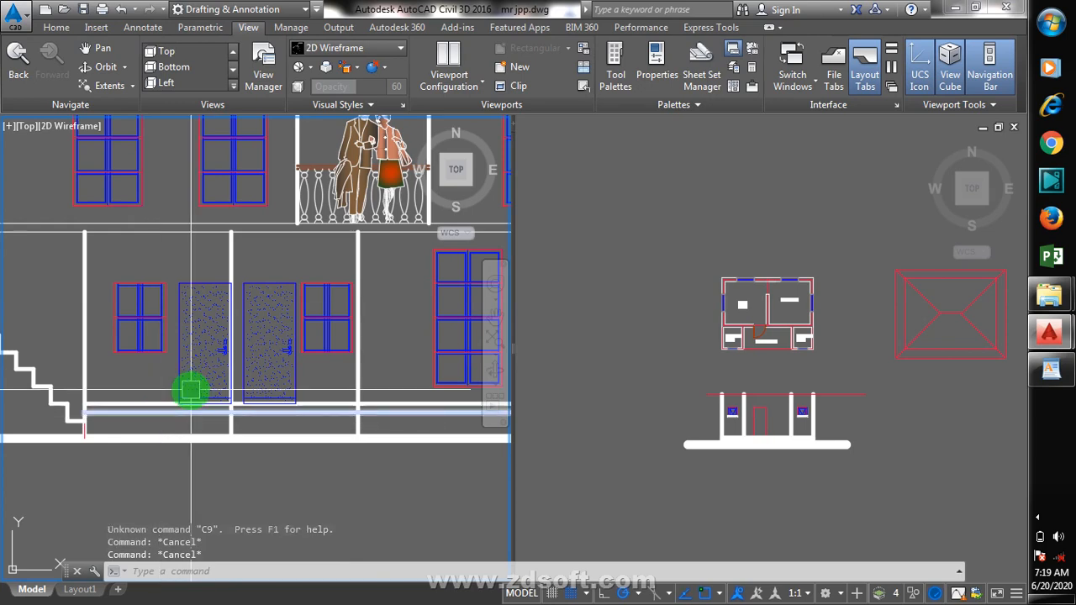
- Copy the left textured ground-floor door from the two-storey reference elevation into the new elevation's door opening, aligning their upper corners
text(co)
key(Return)
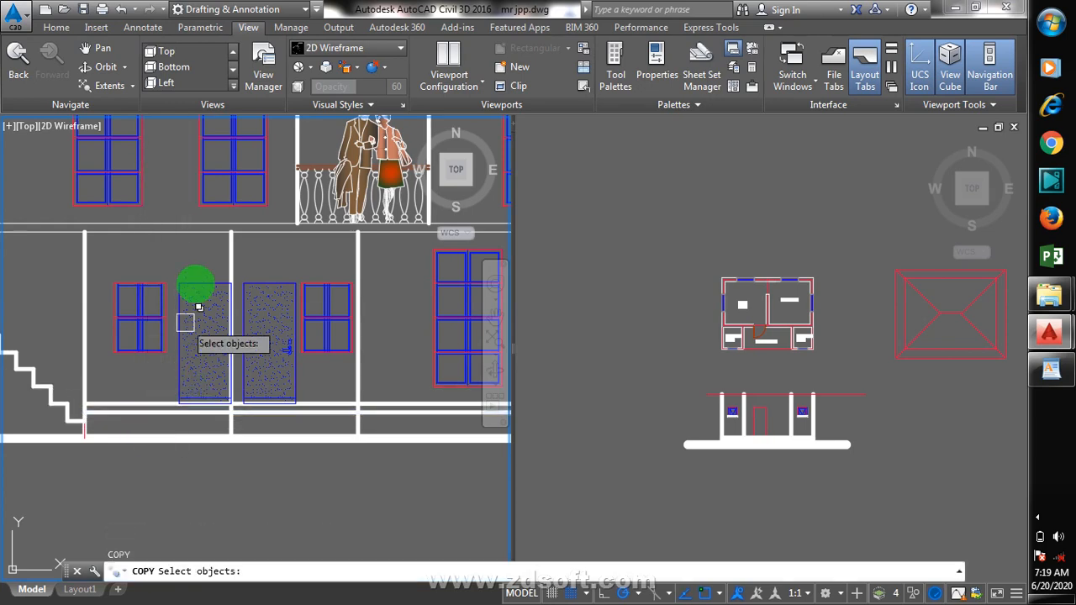
click(173, 267)
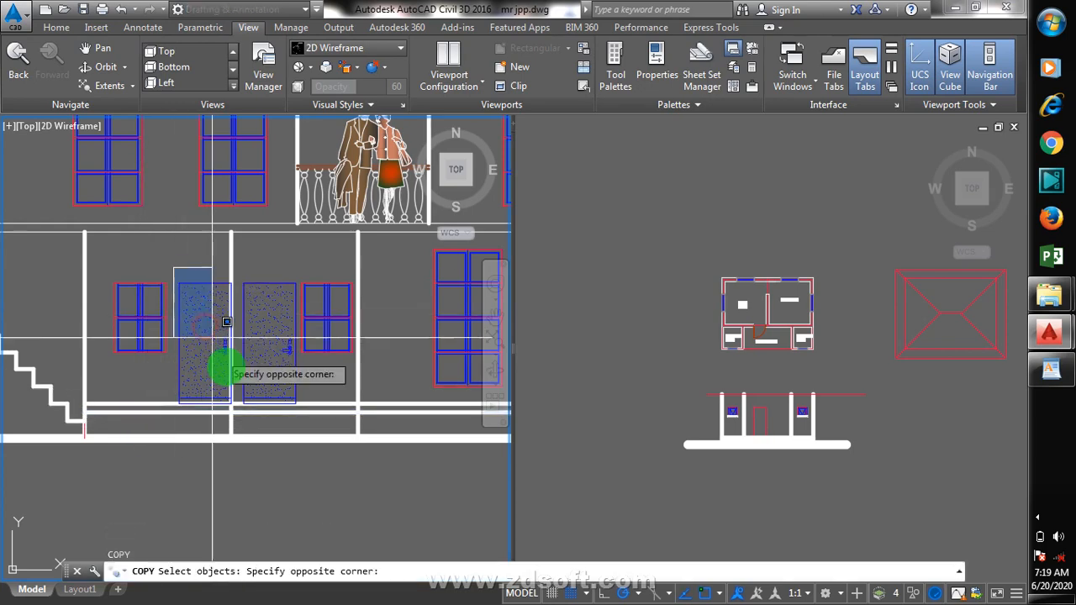
click(233, 421)
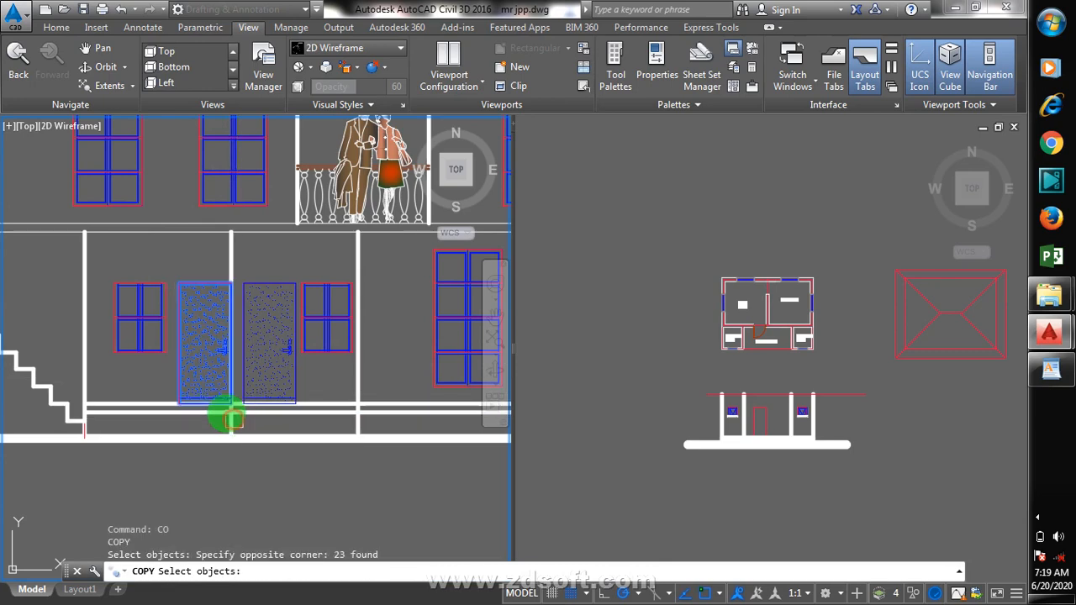
scroll(215, 391, up, 5)
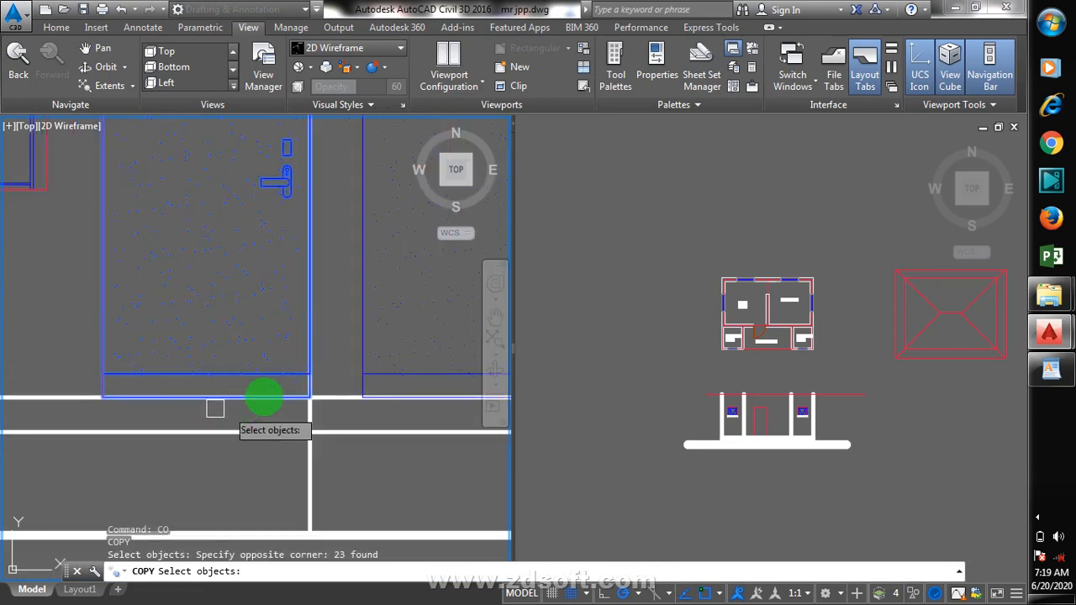
click(308, 366)
scroll(245, 444, down, 2)
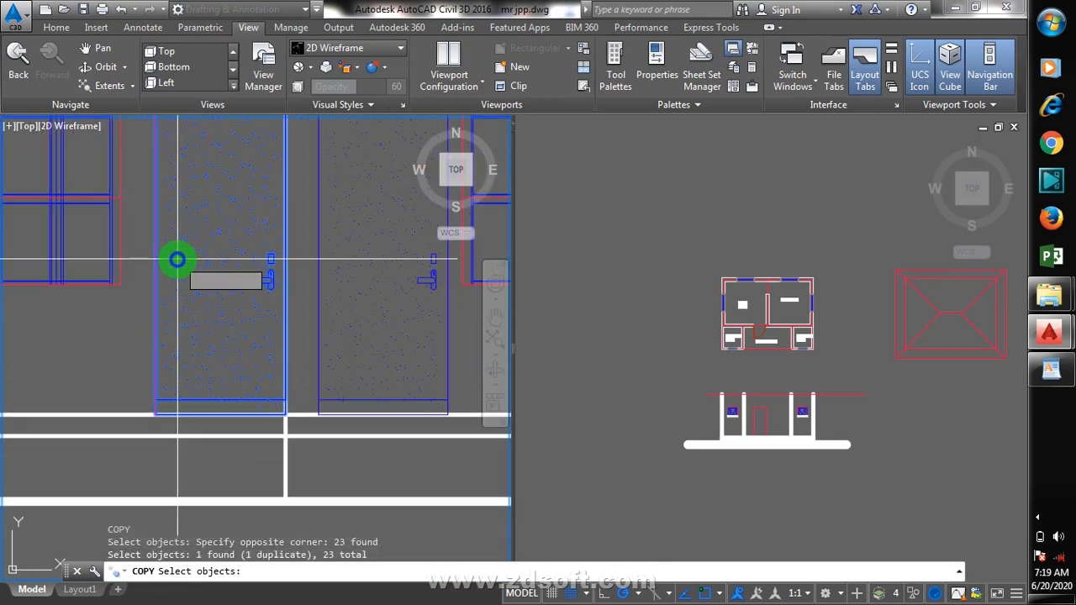
key(Return)
scroll(201, 336, down, 2)
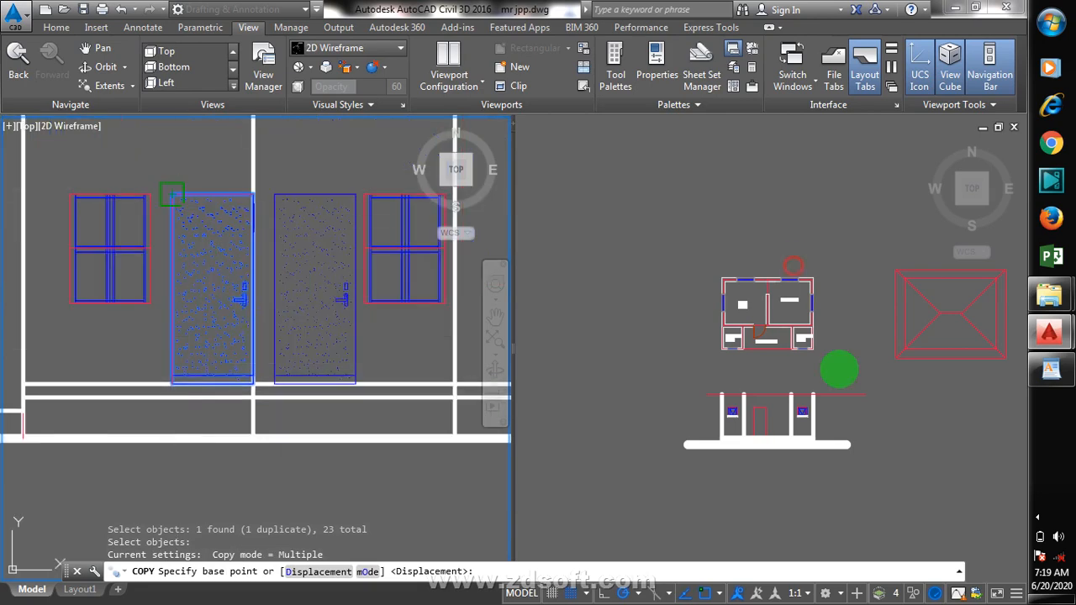
click(839, 370)
click(755, 434)
scroll(757, 420, up, 3)
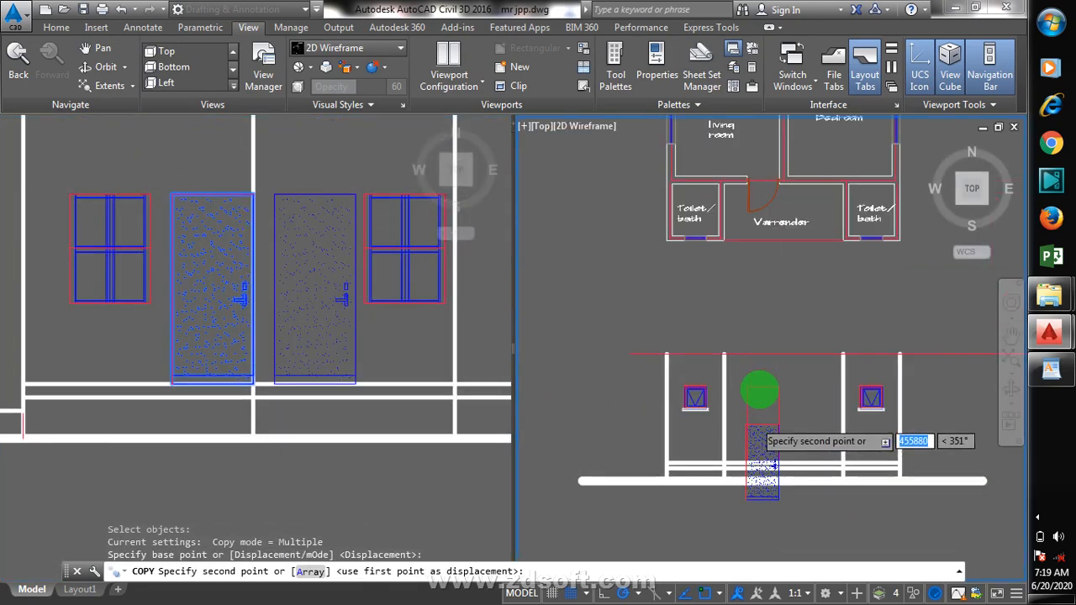
scroll(760, 389, up, 2)
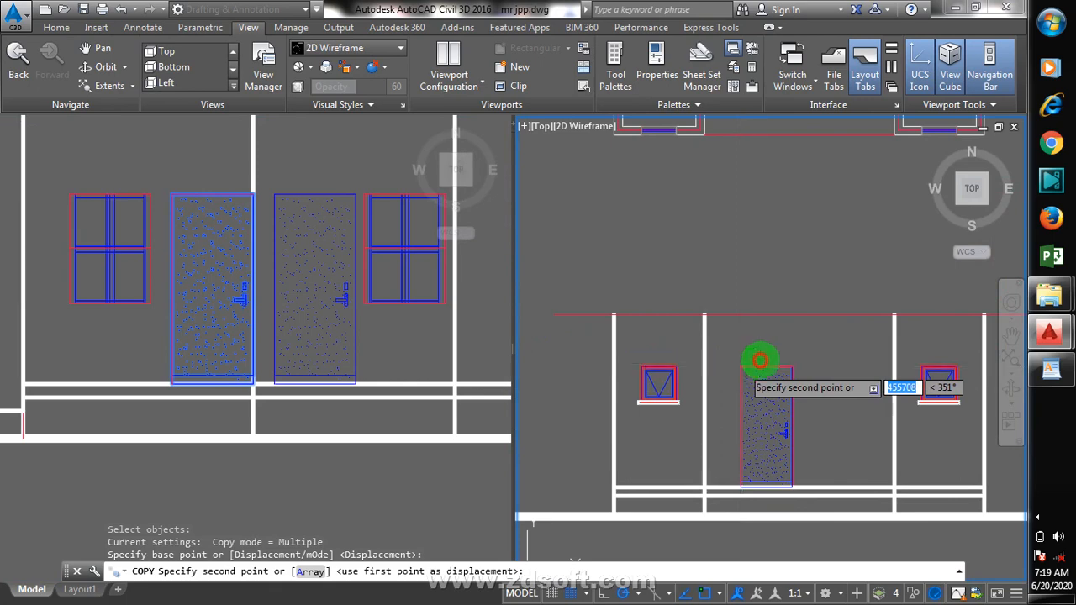
click(760, 360)
scroll(698, 397, down, 4)
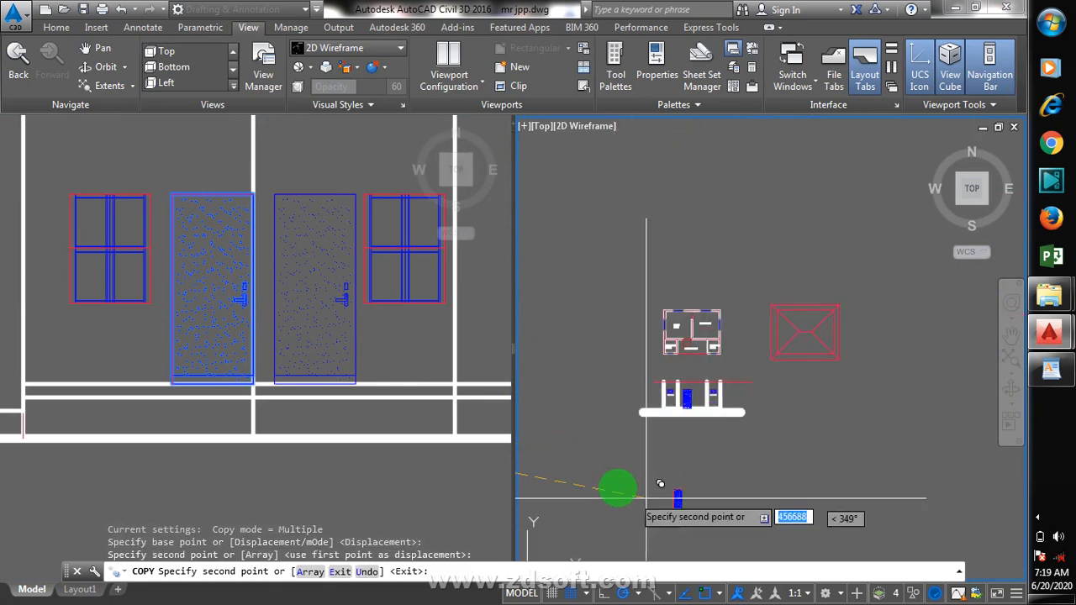
key(Escape)
scroll(654, 480, up, 6)
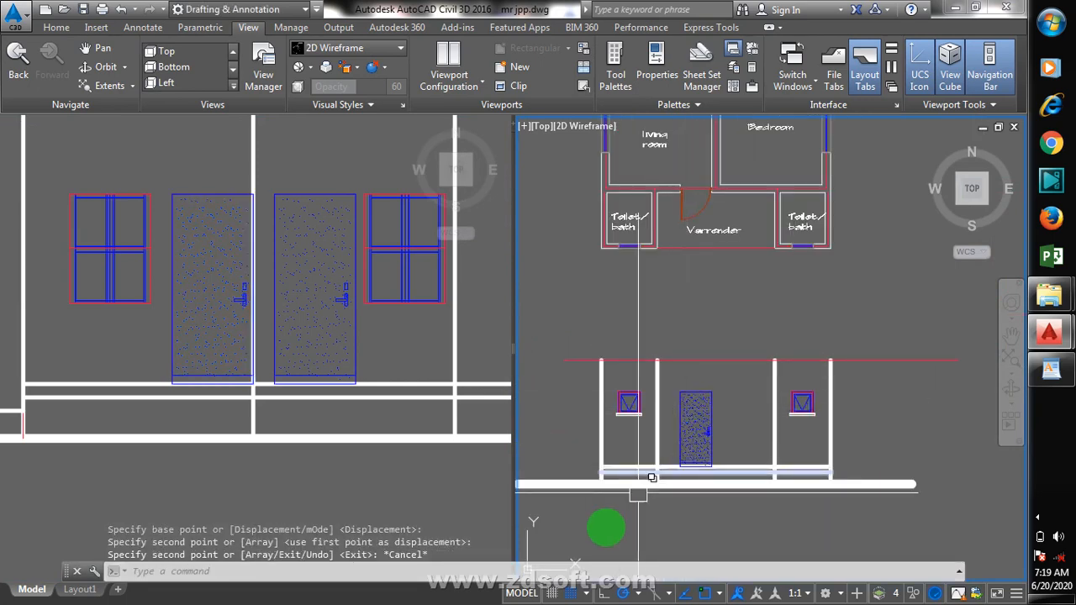
- Look through the other reference drawings for an elevation with roof eaves suitable for copying
click(222, 348)
scroll(169, 361, down, 6)
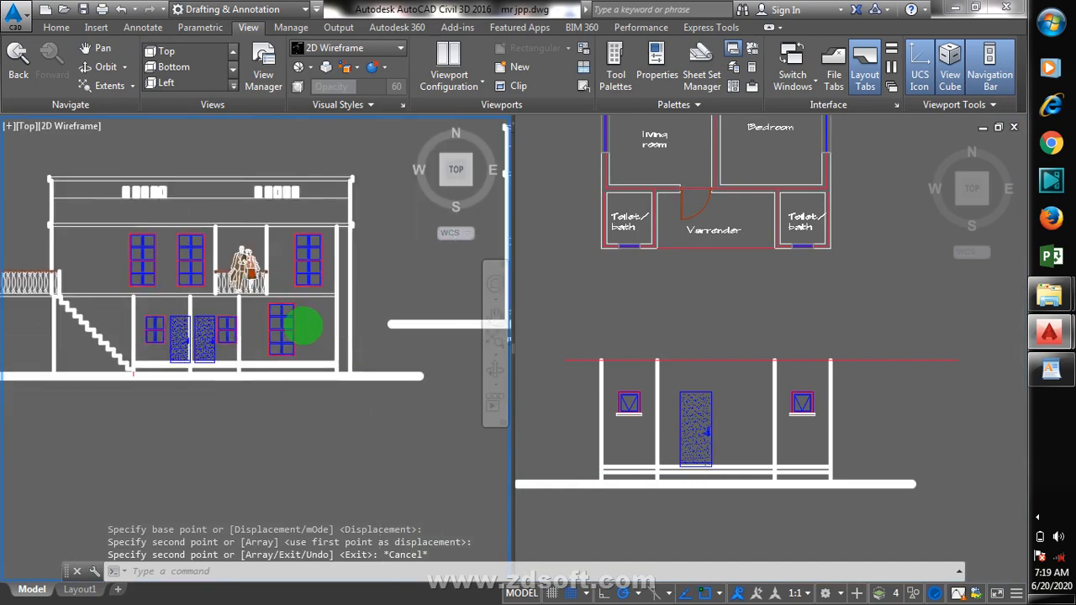
scroll(302, 294, down, 4)
scroll(336, 278, down, 2)
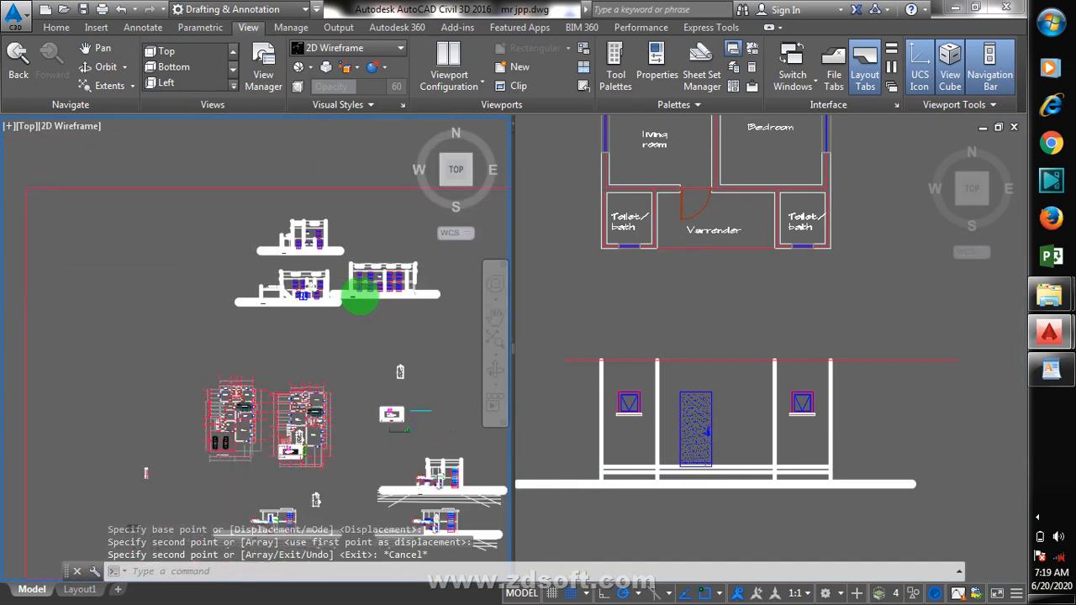
scroll(359, 300, down, 3)
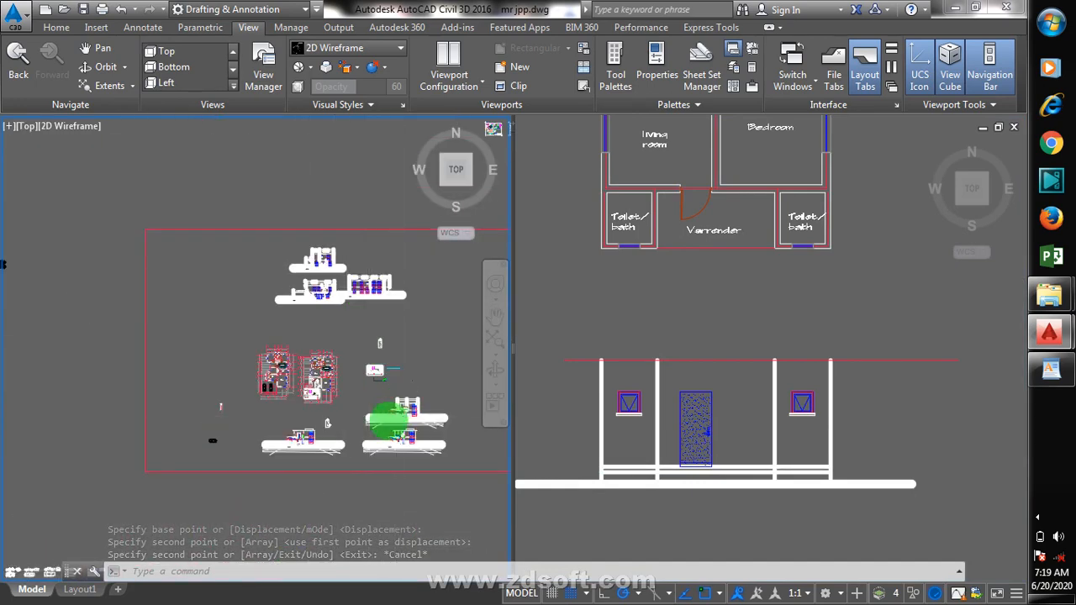
scroll(383, 408, down, 3)
scroll(383, 416, down, 2)
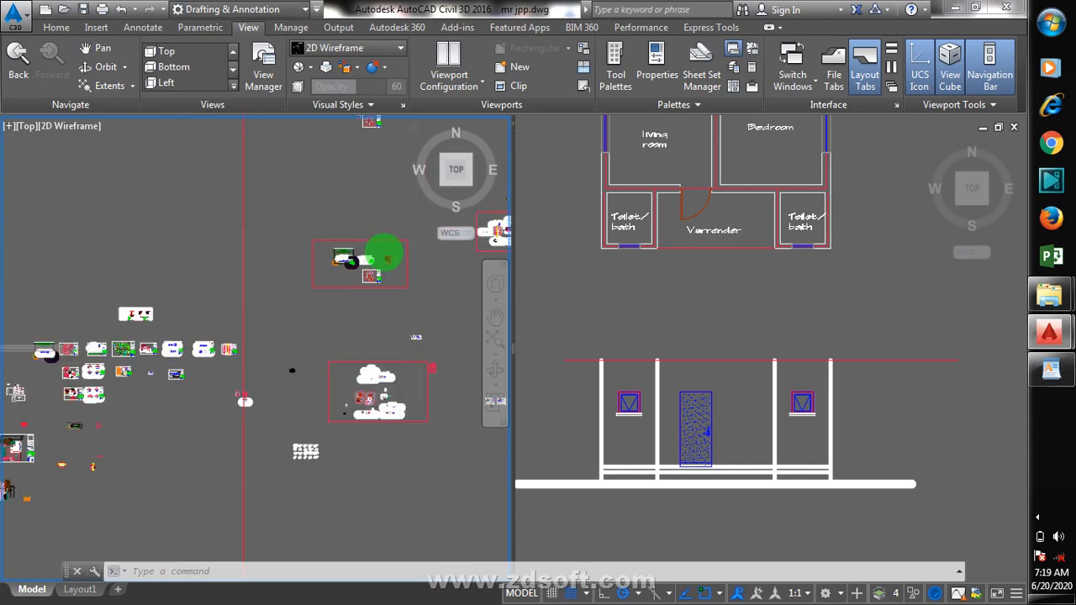
scroll(387, 250, up, 5)
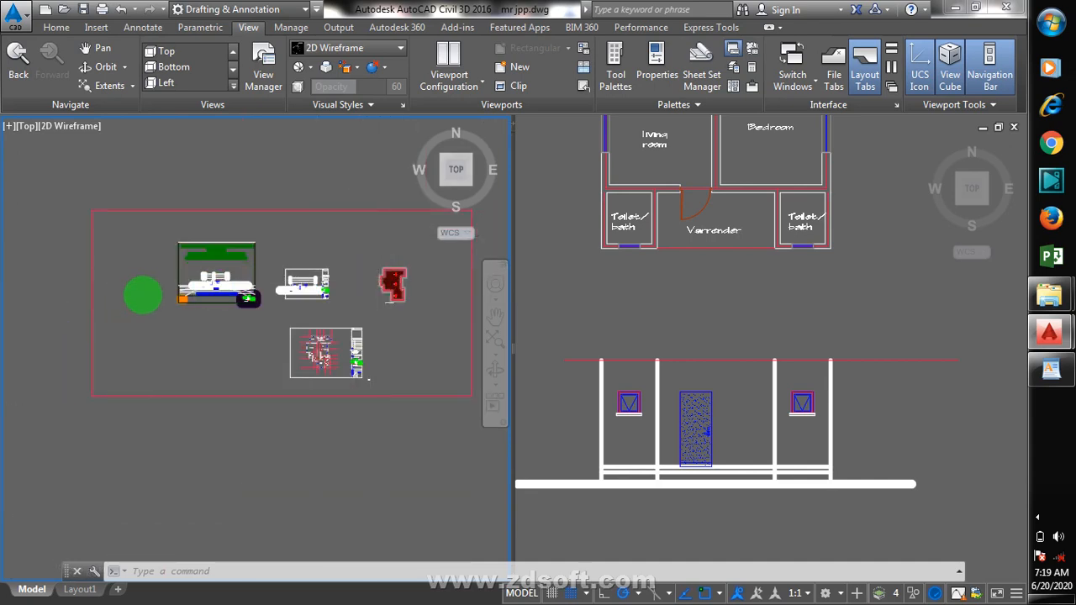
scroll(143, 296, down, 3)
scroll(314, 254, up, 3)
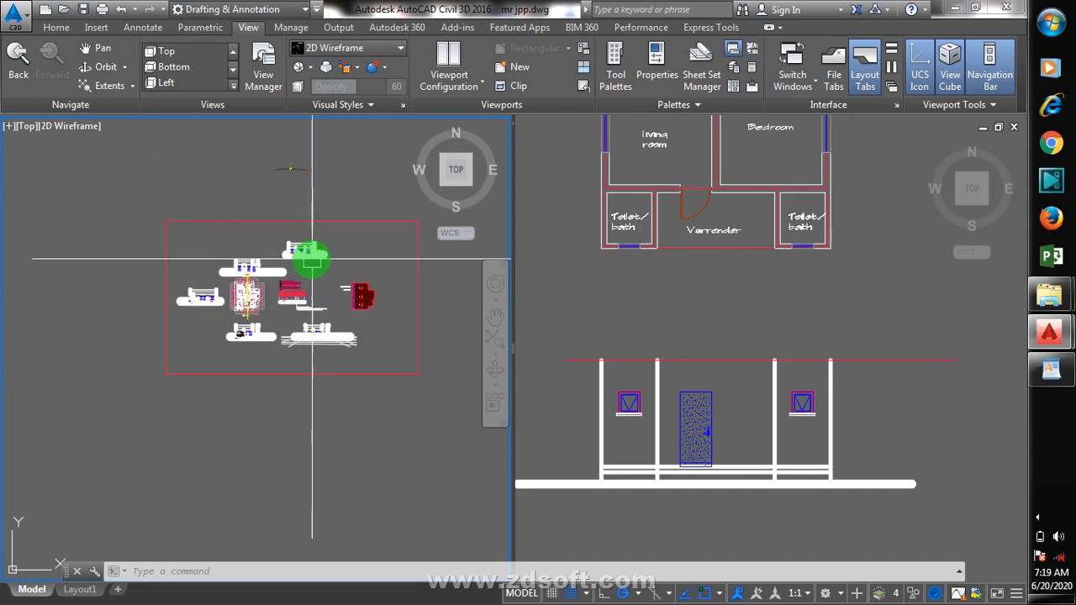
scroll(338, 259, down, 2)
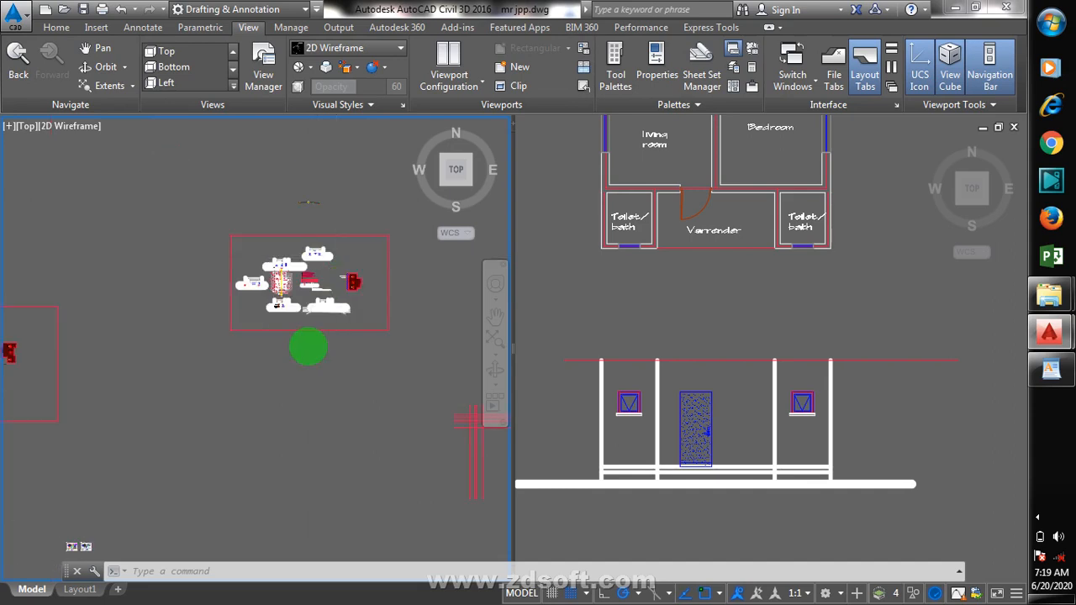
scroll(308, 345, down, 3)
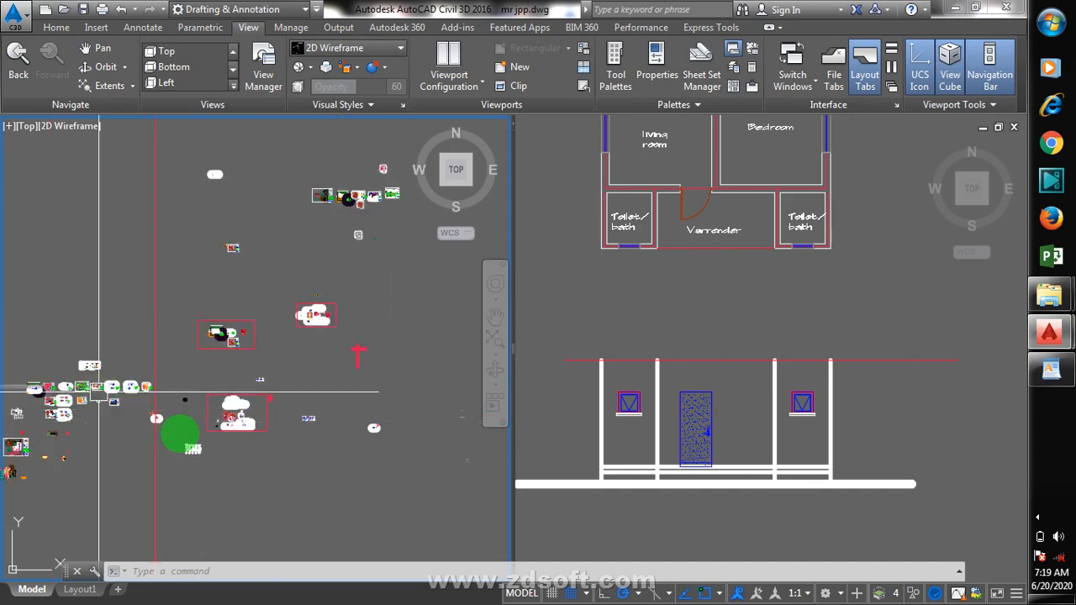
scroll(275, 409, up, 5)
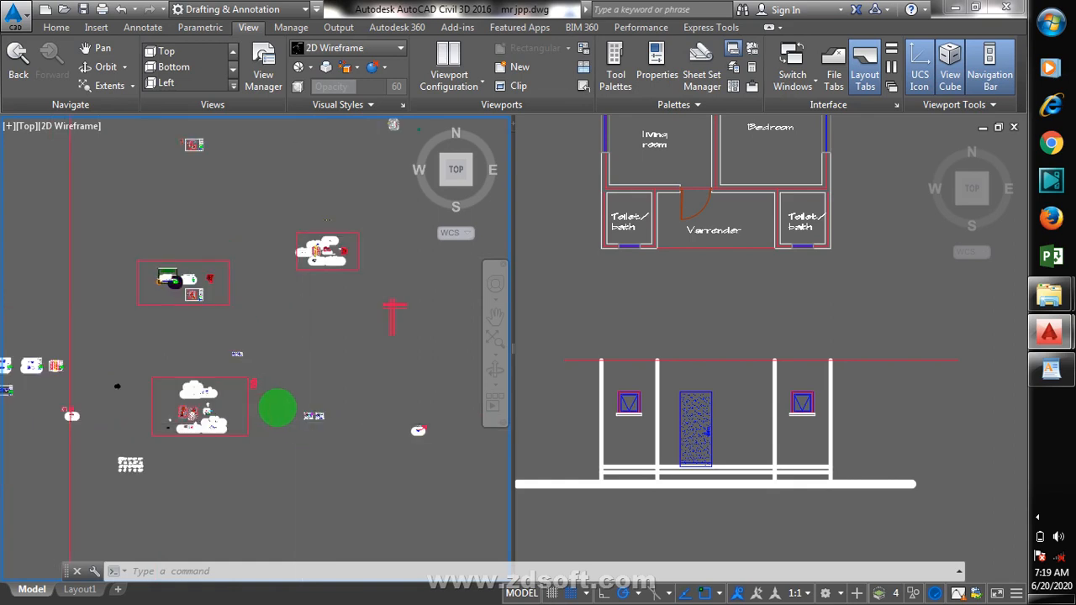
scroll(325, 420, down, 2)
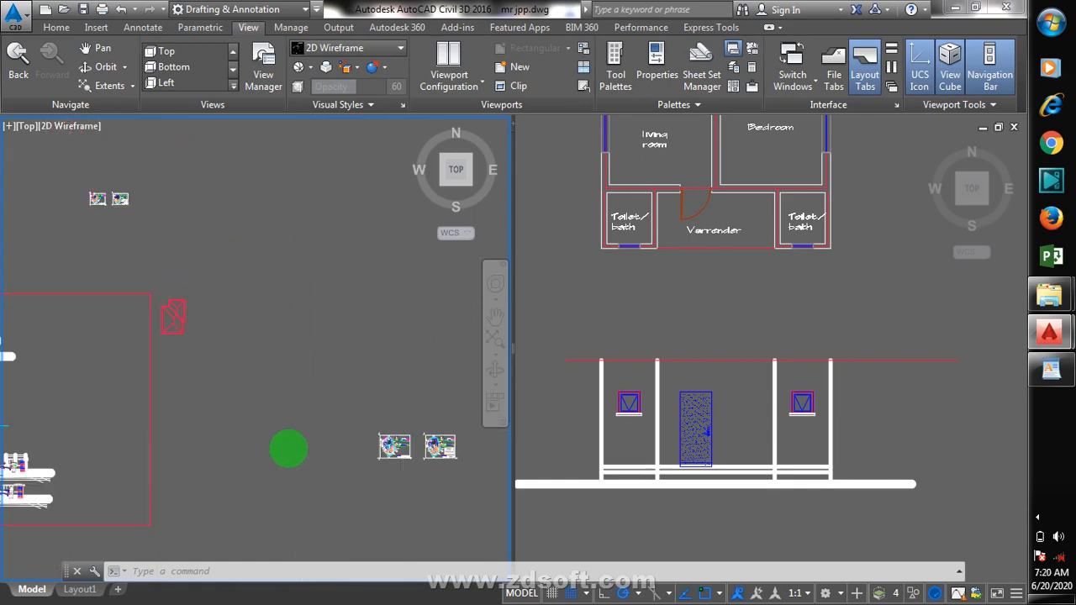
scroll(337, 412, down, 2)
scroll(357, 382, down, 2)
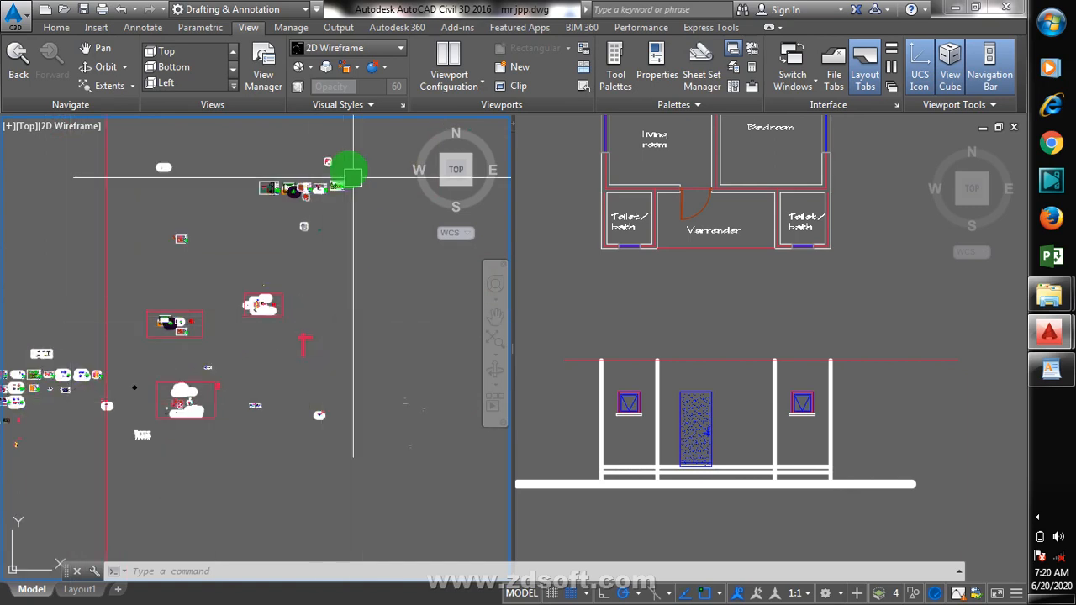
scroll(341, 175, up, 5)
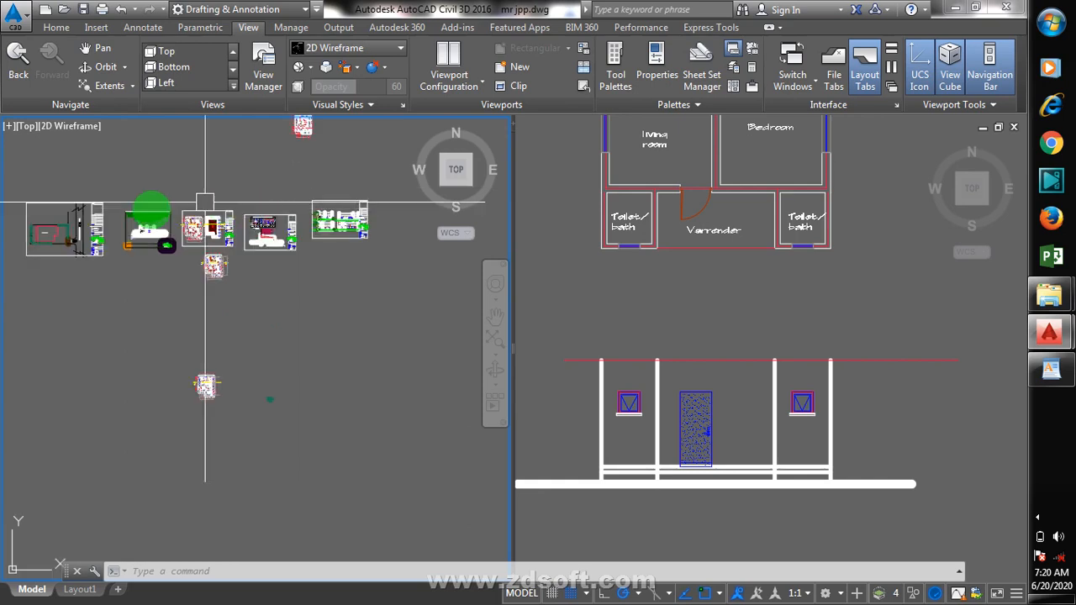
scroll(151, 208, up, 2)
scroll(165, 241, up, 2)
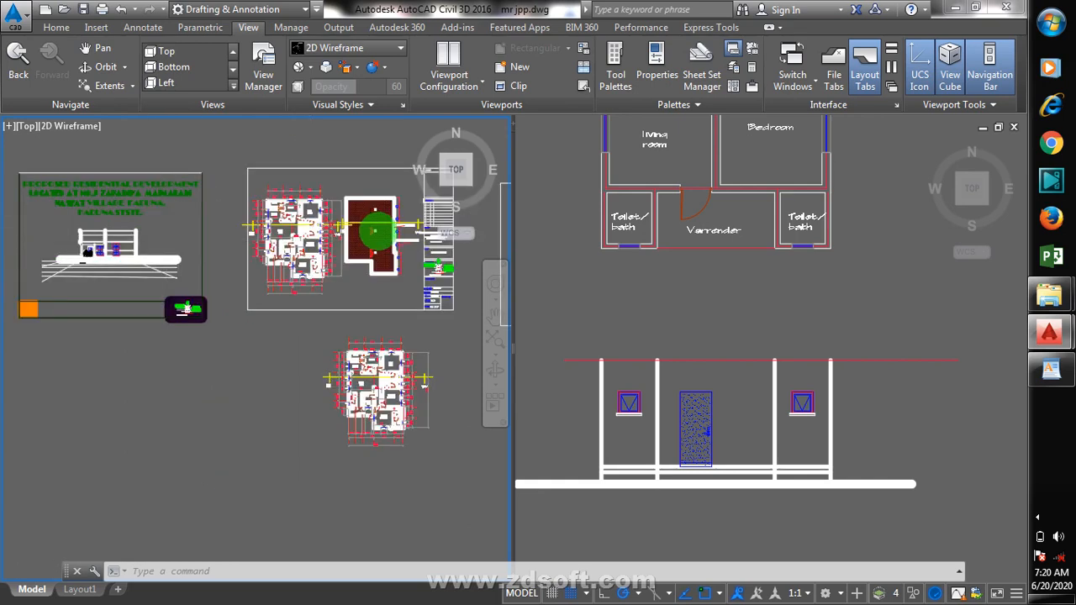
scroll(380, 232, down, 5)
scroll(410, 269, down, 3)
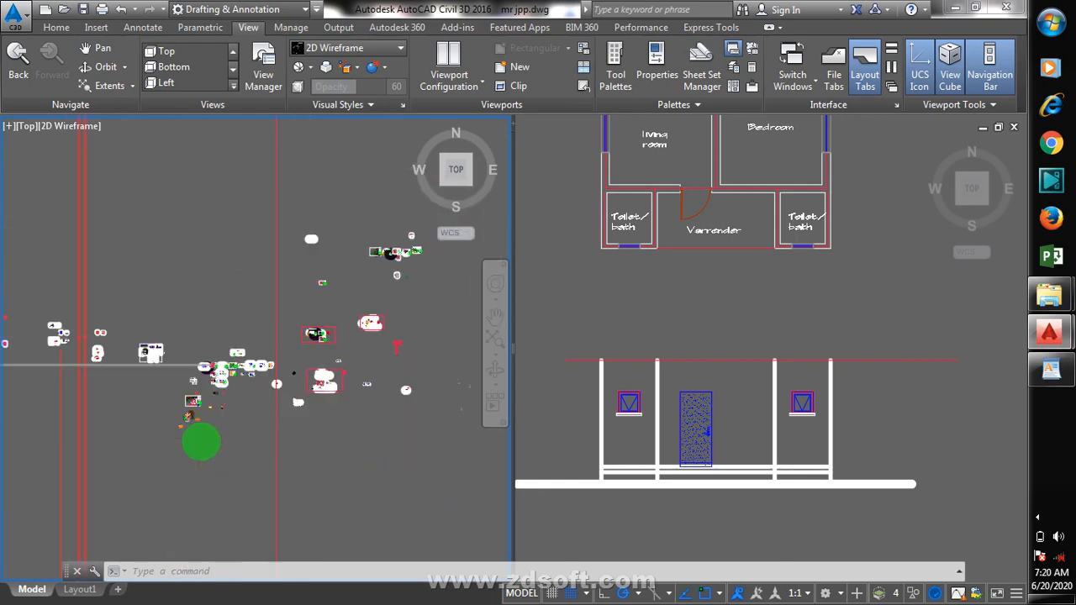
scroll(69, 344, down, 1)
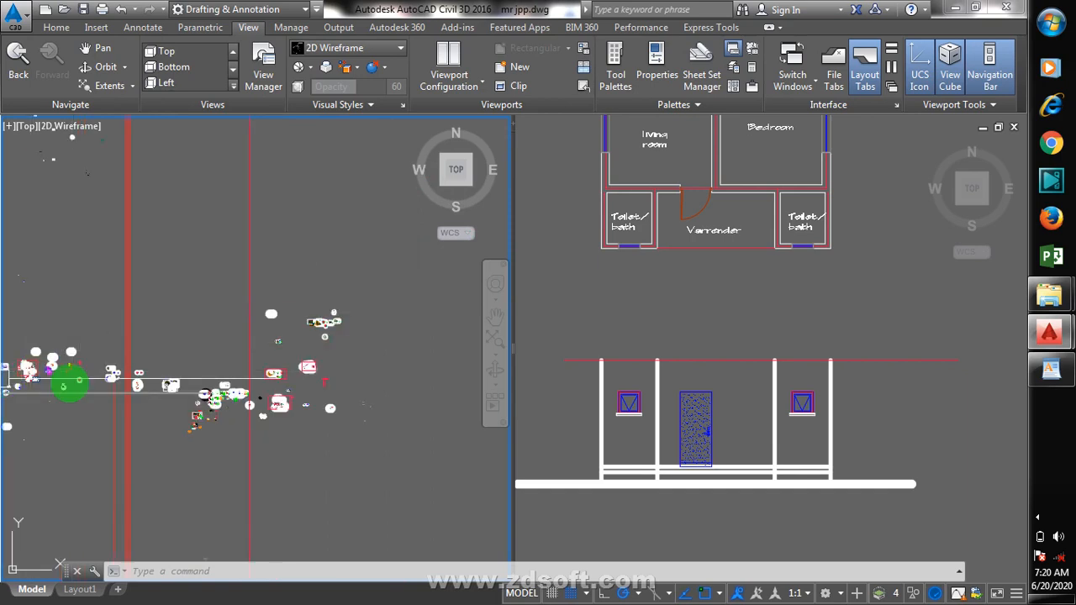
scroll(111, 374, up, 2)
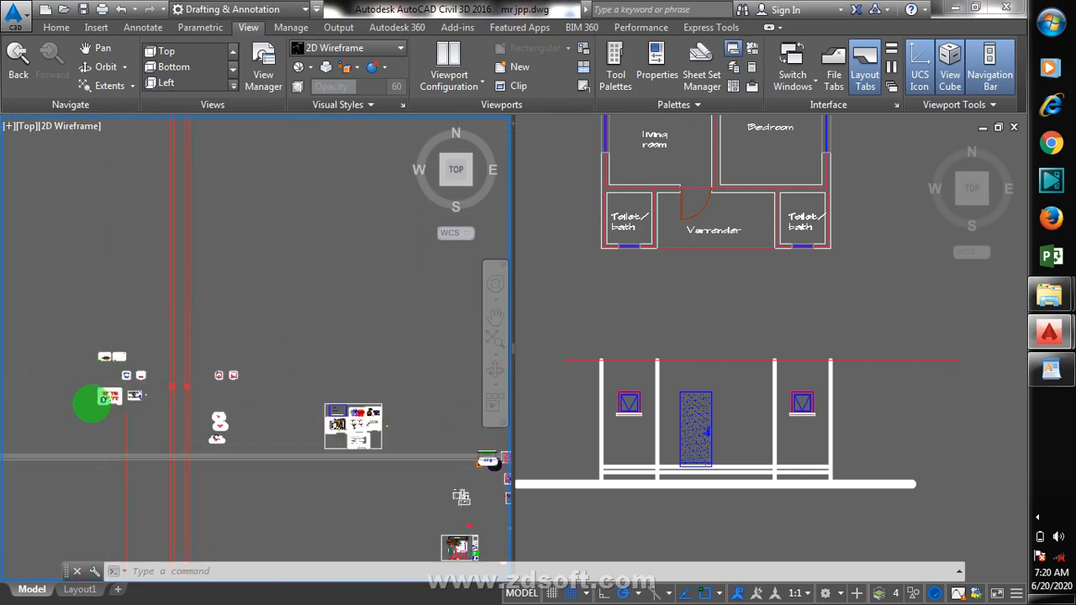
scroll(91, 412, up, 4)
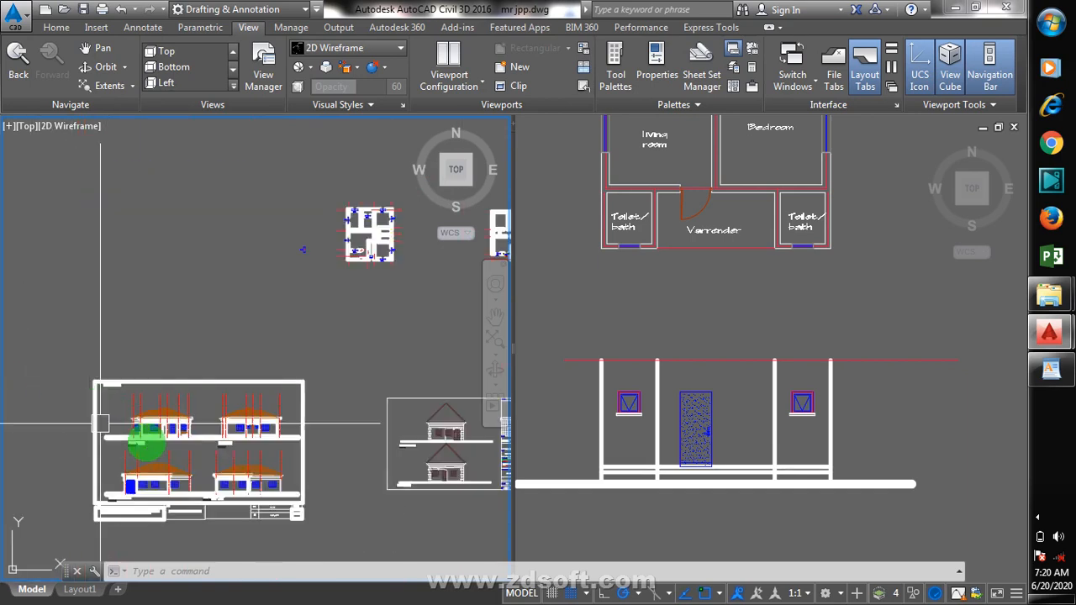
scroll(145, 446, up, 4)
scroll(276, 354, down, 6)
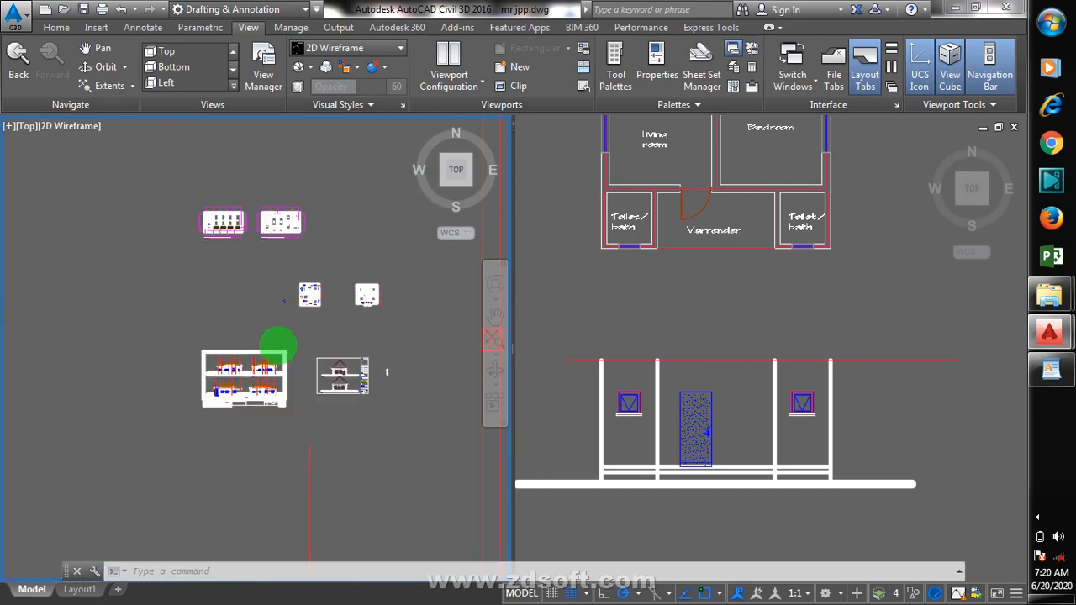
scroll(408, 413, down, 2)
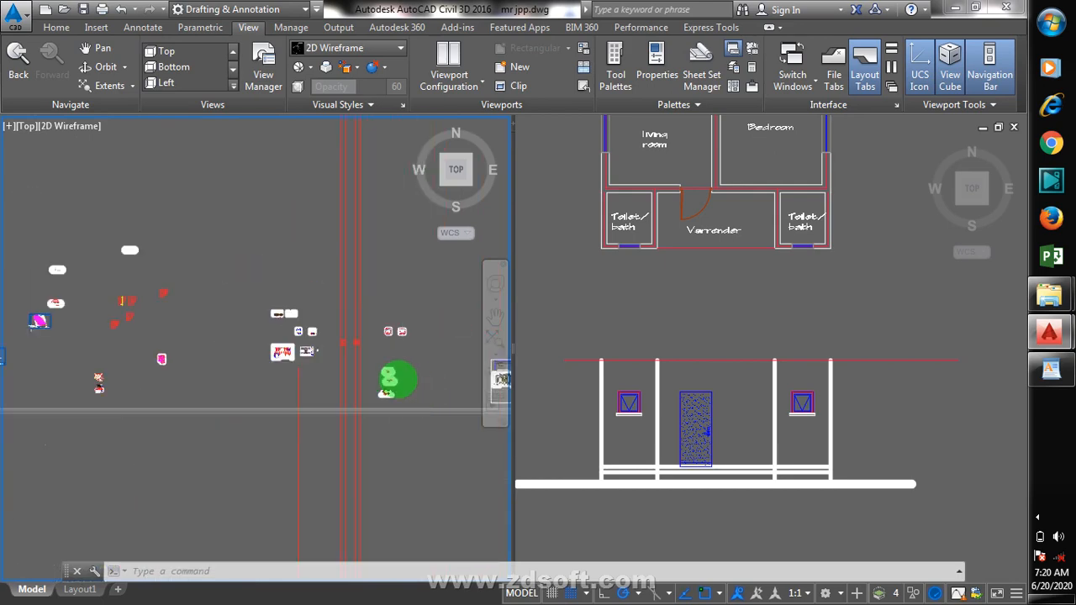
scroll(398, 380, up, 3)
scroll(243, 350, up, 7)
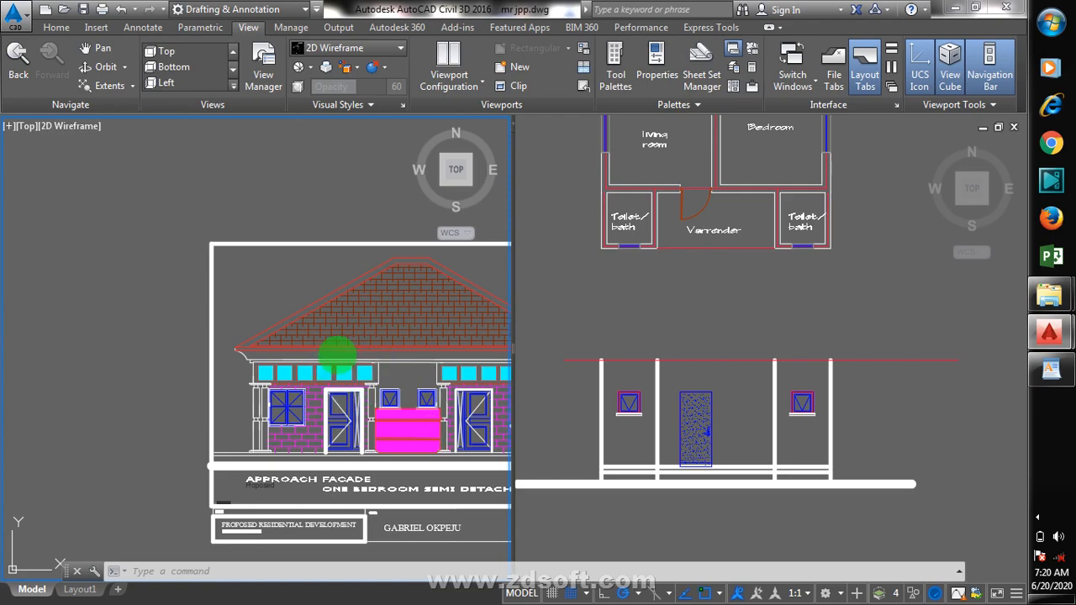
key(Escape)
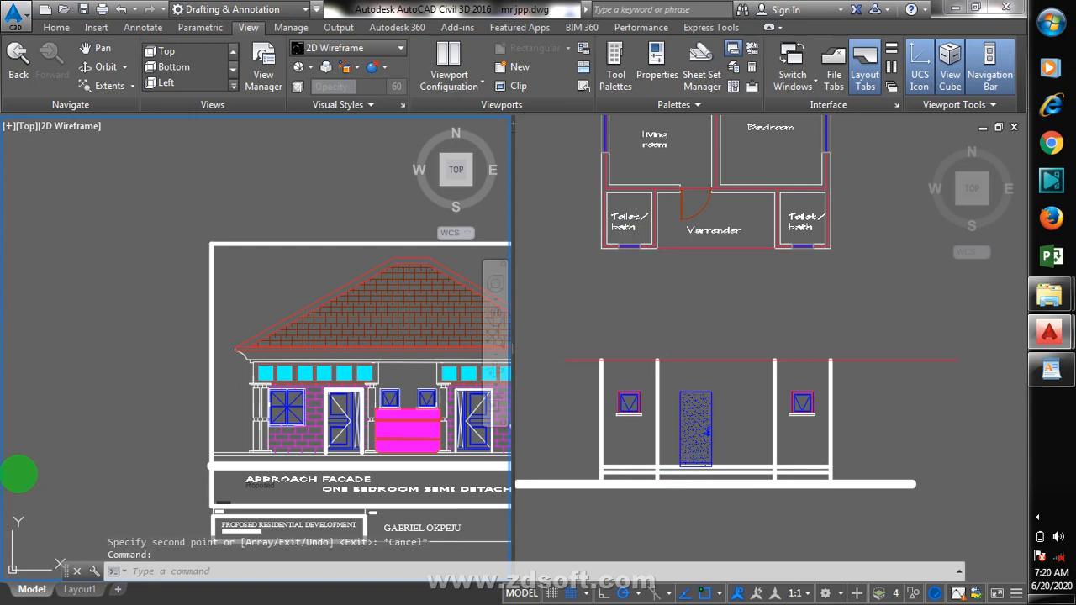
- Copy the left curved eaves profile and its long horizontal line from the reference APPROACH FACADE onto the new elevation's upper-left wall corner
scroll(24, 498, up, 2)
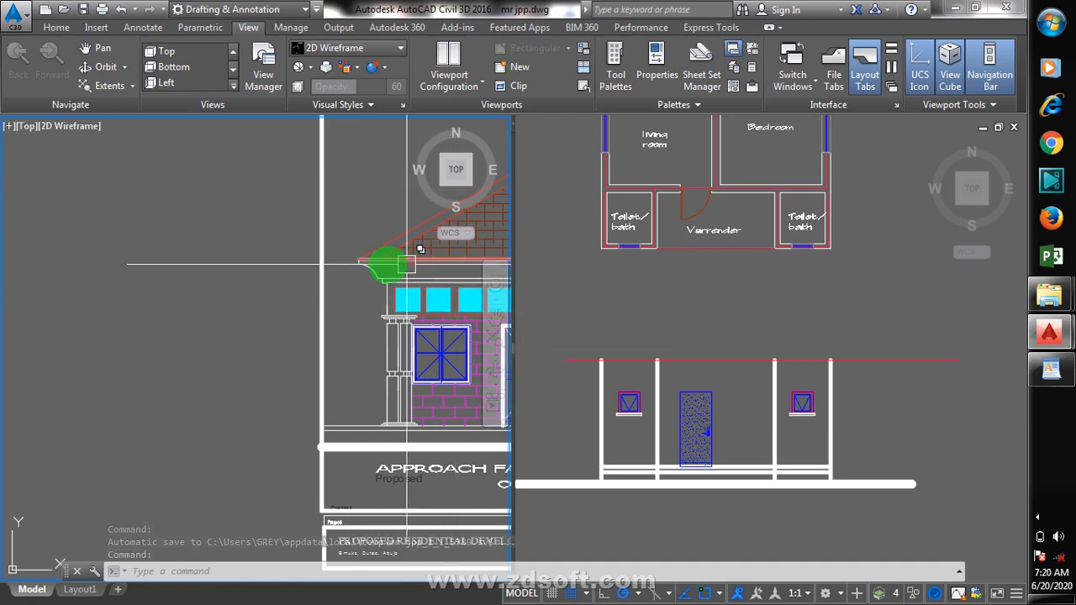
scroll(406, 264, up, 6)
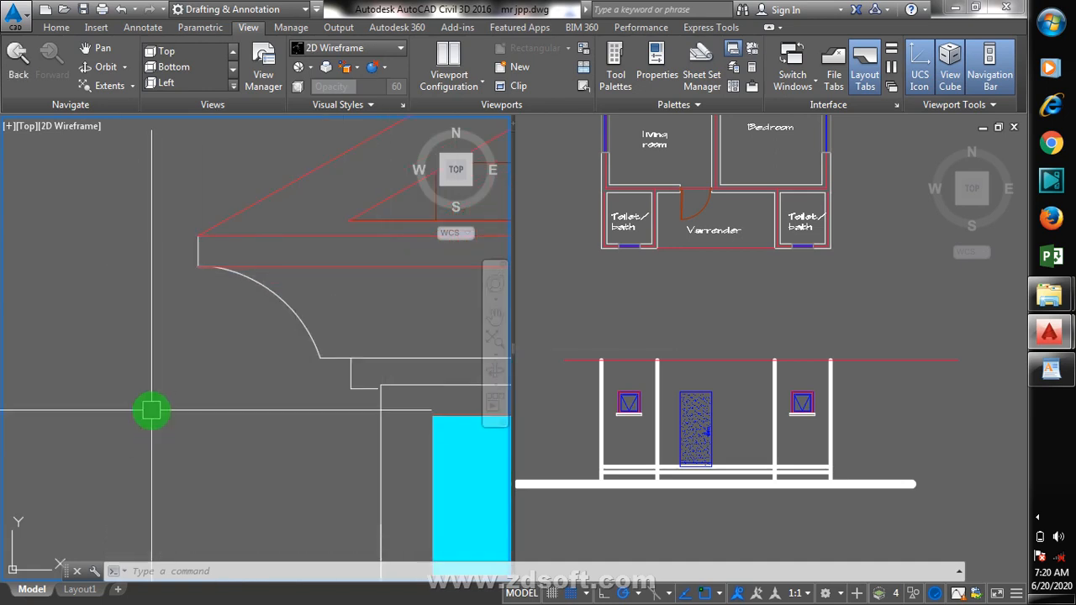
text(co)
key(Return)
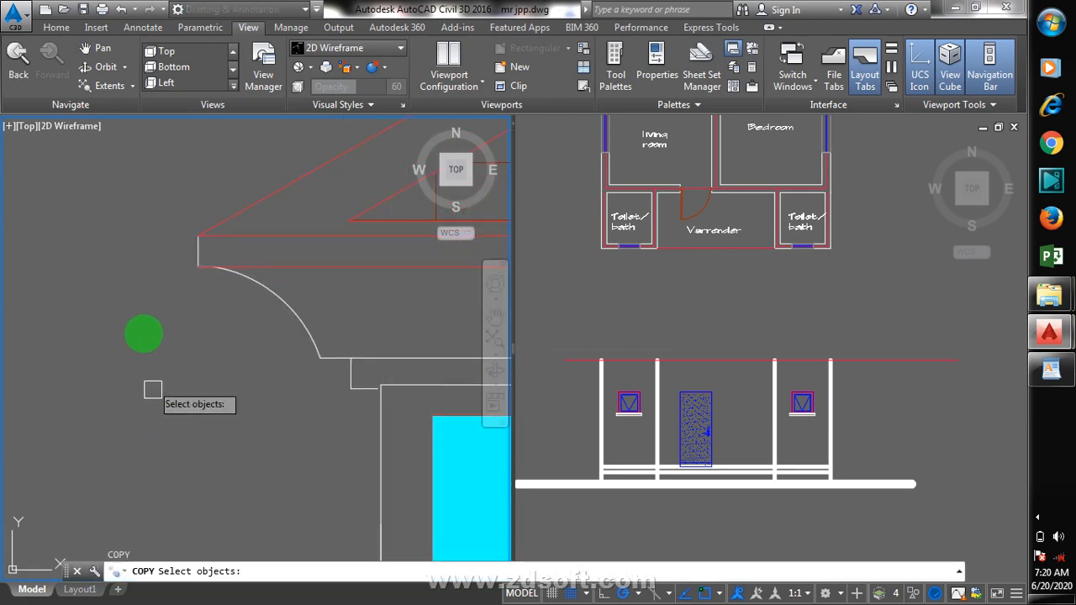
click(142, 222)
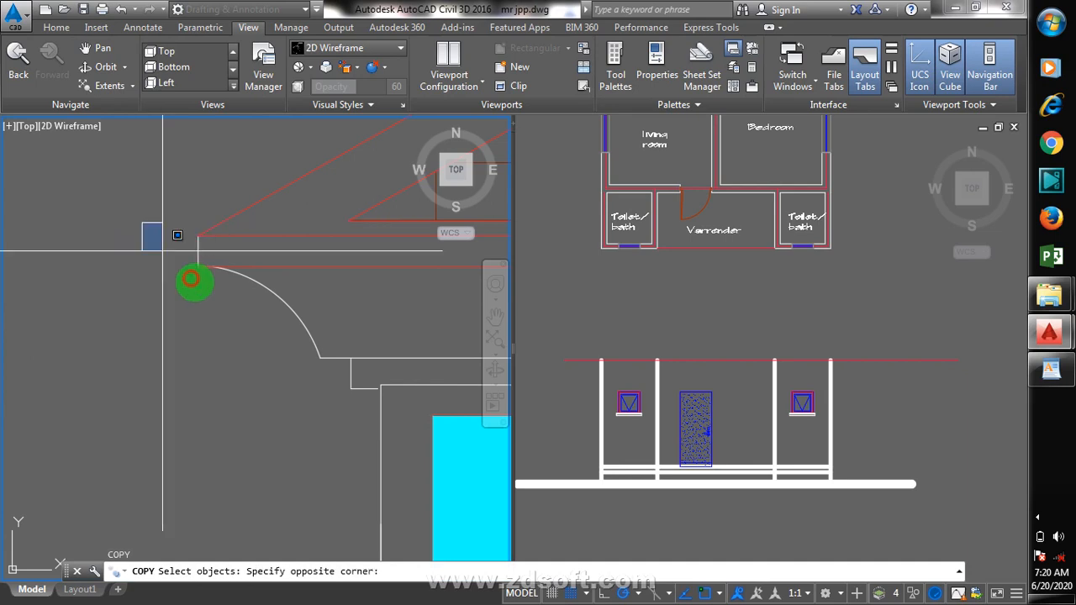
click(399, 422)
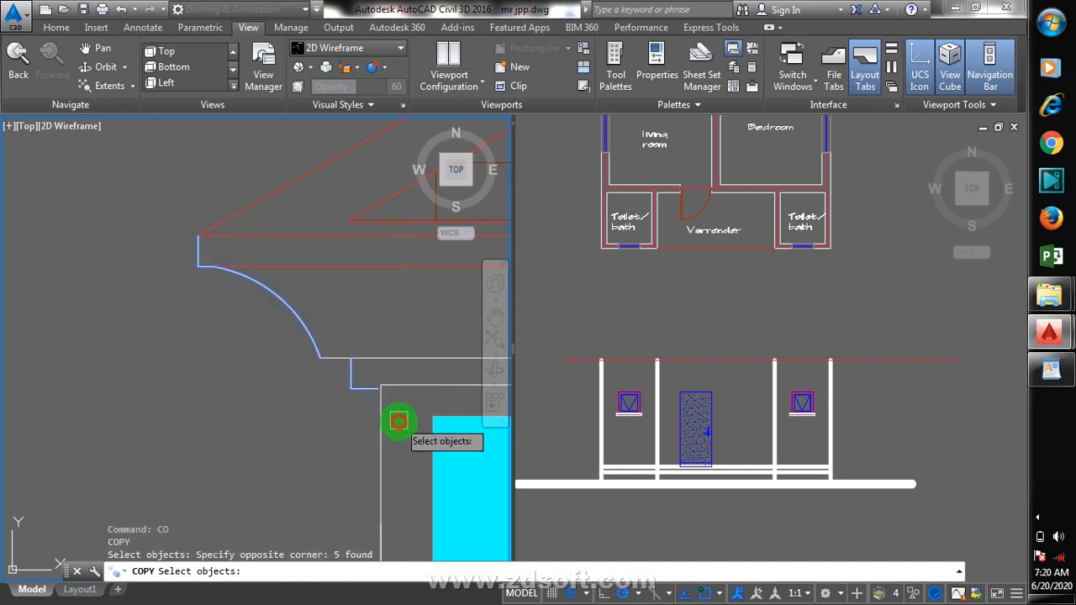
click(333, 360)
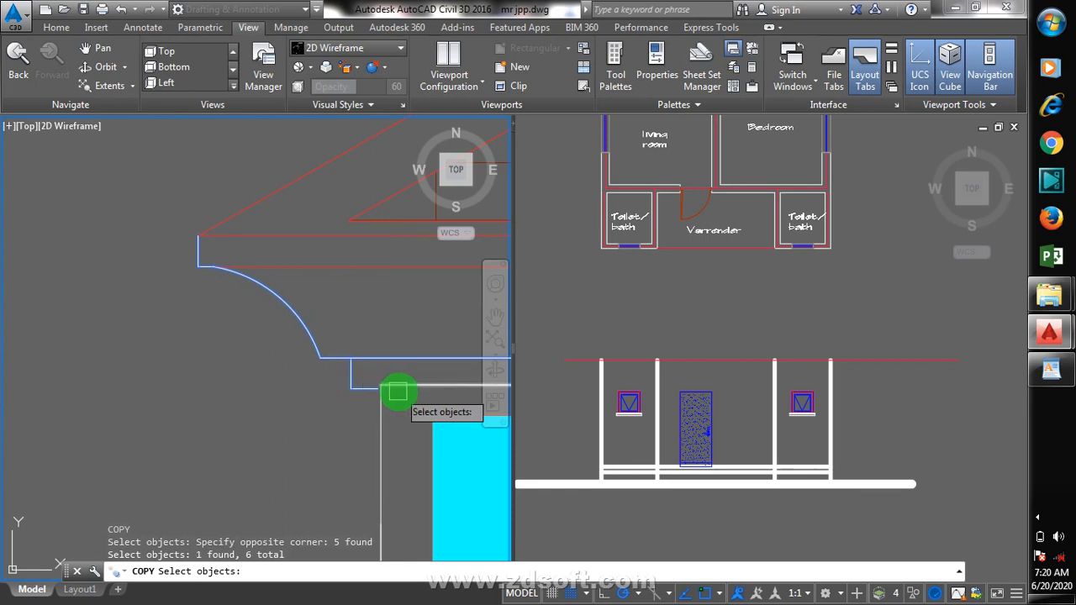
key(Return)
click(385, 386)
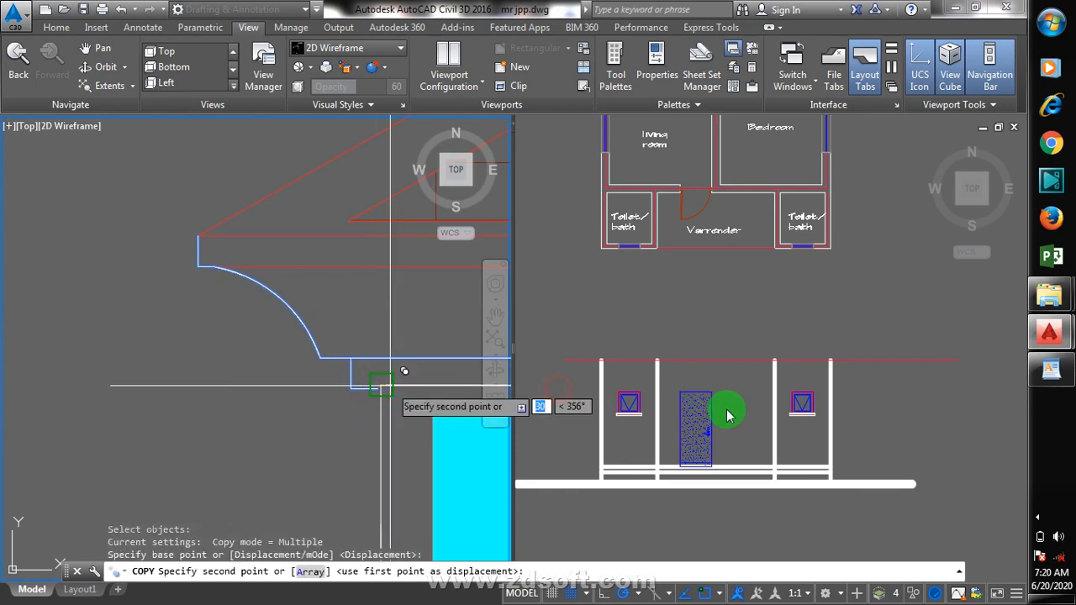
click(668, 390)
scroll(601, 361, up, 3)
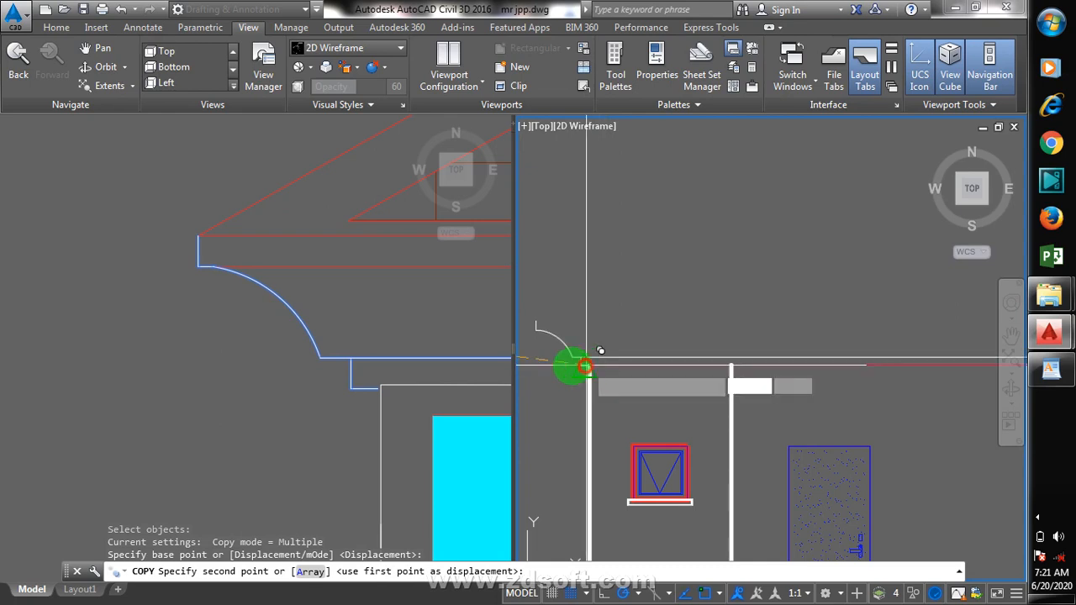
click(572, 366)
scroll(548, 372, down, 2)
key(Escape)
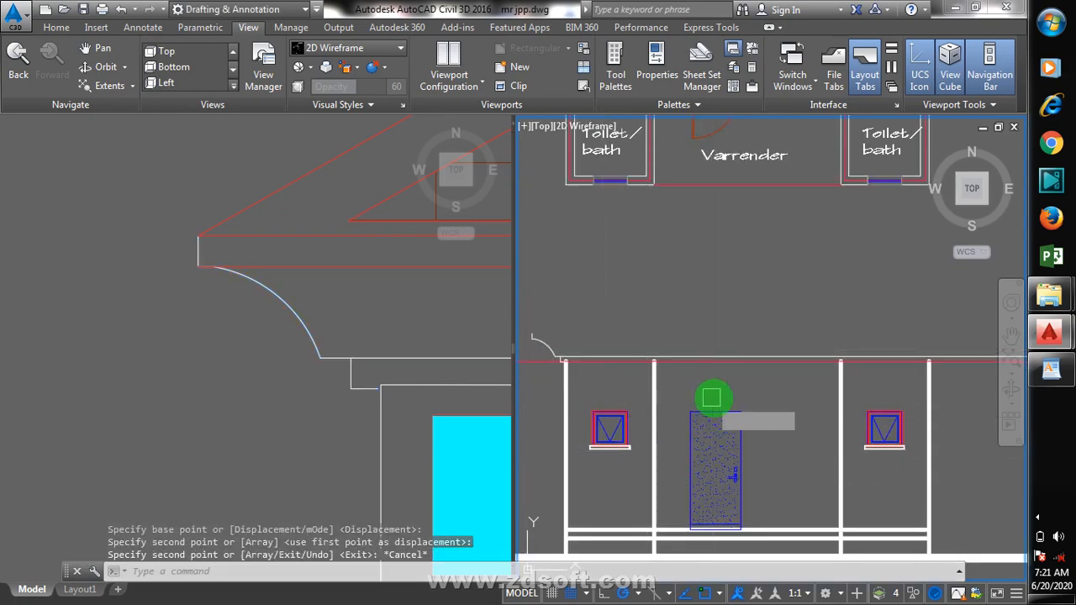
text(mi)
key(Return)
scroll(672, 383, down, 2)
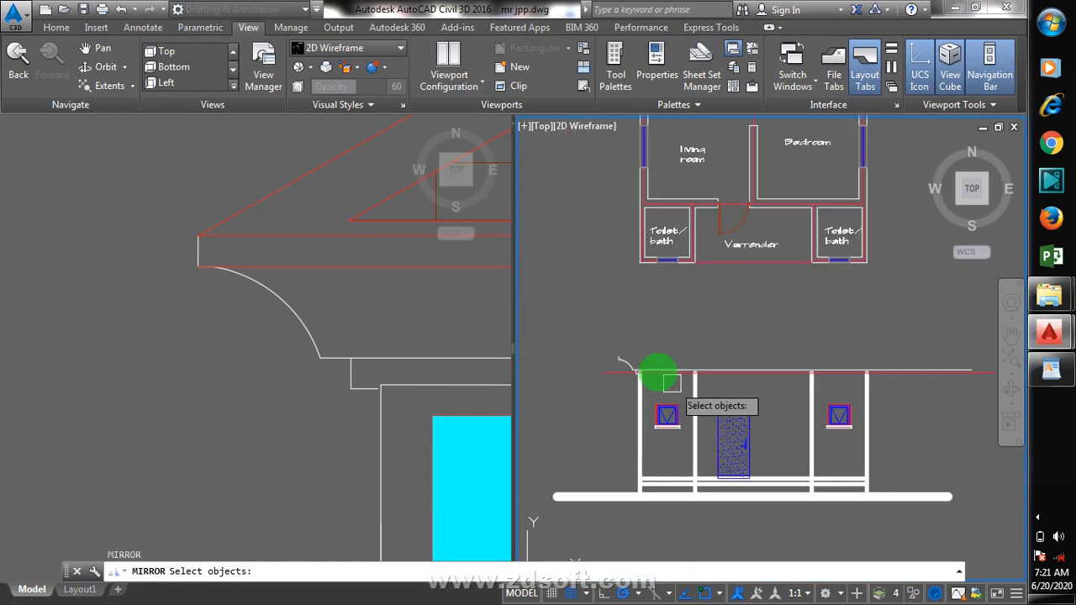
click(625, 354)
click(732, 386)
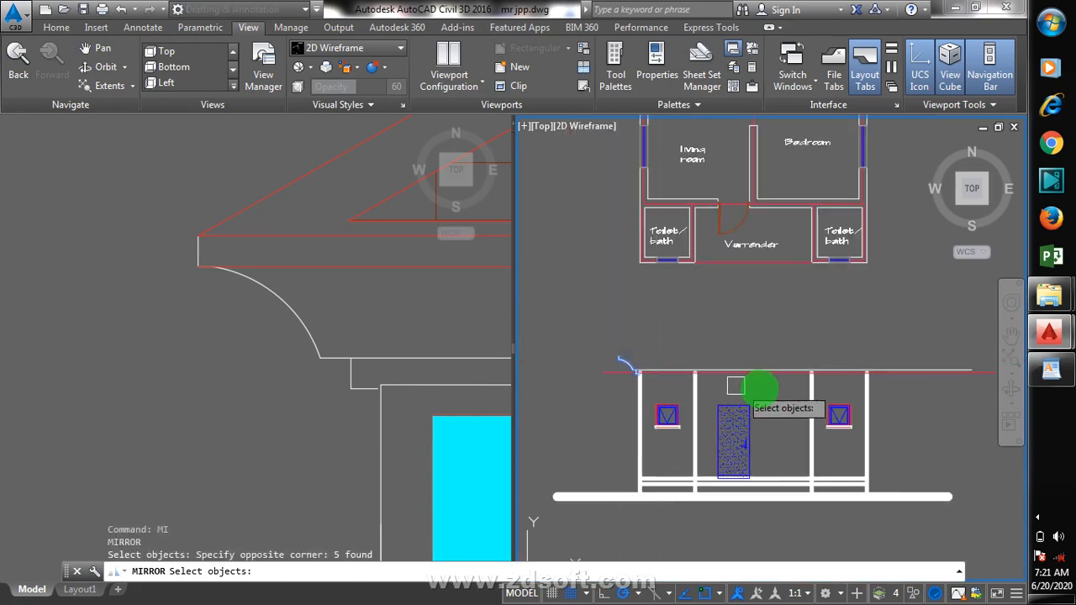
key(Return)
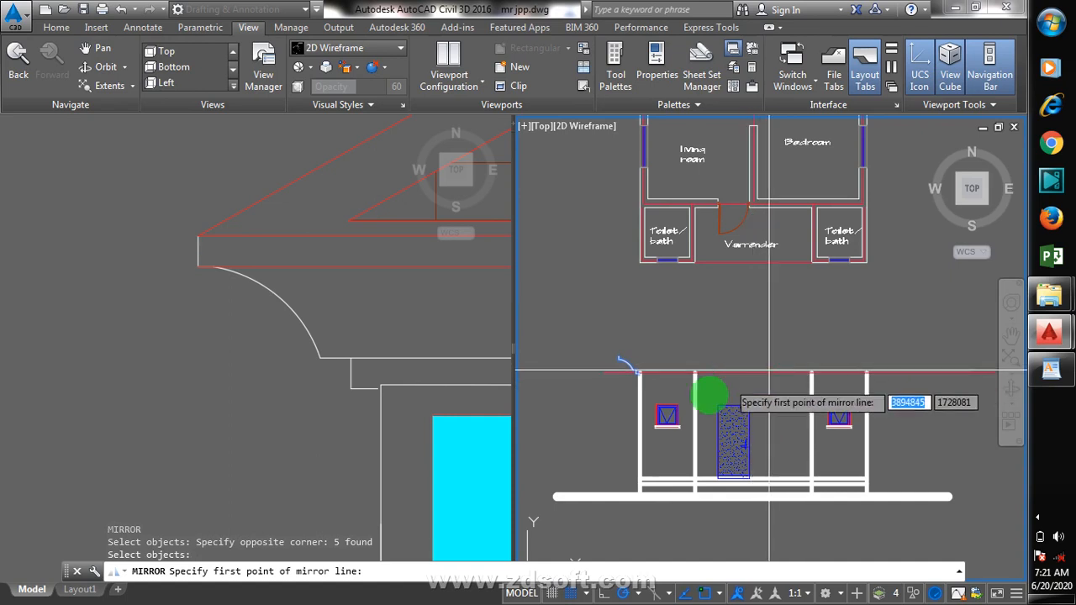
key(Escape)
- Copy the right curved eaves profile from the reference APPROACH FACADE onto the new elevation's upper-right wall corner
click(157, 392)
scroll(84, 360, down, 5)
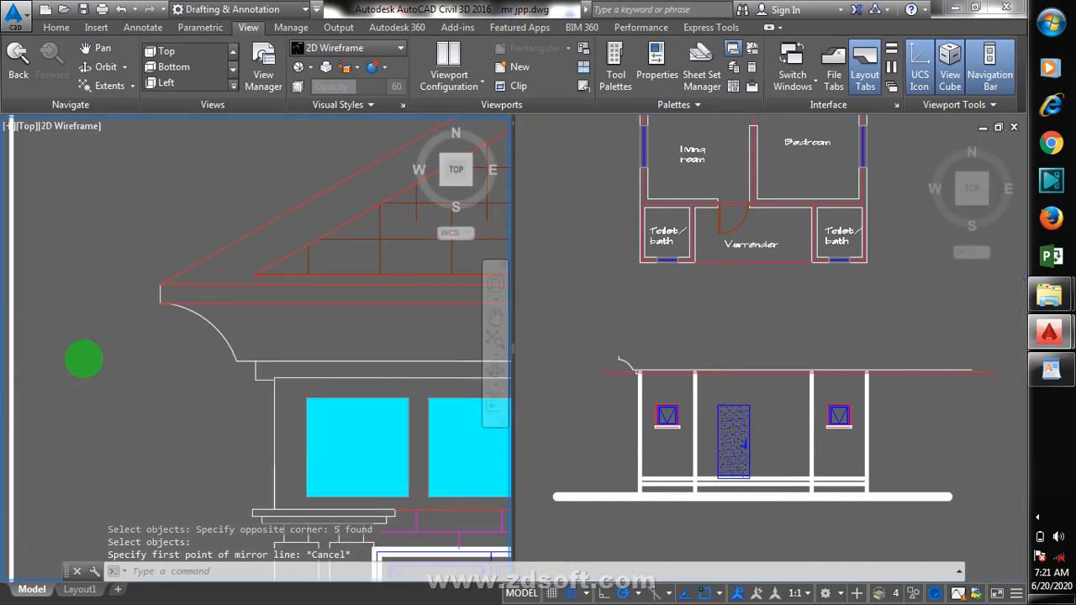
scroll(449, 358, up, 6)
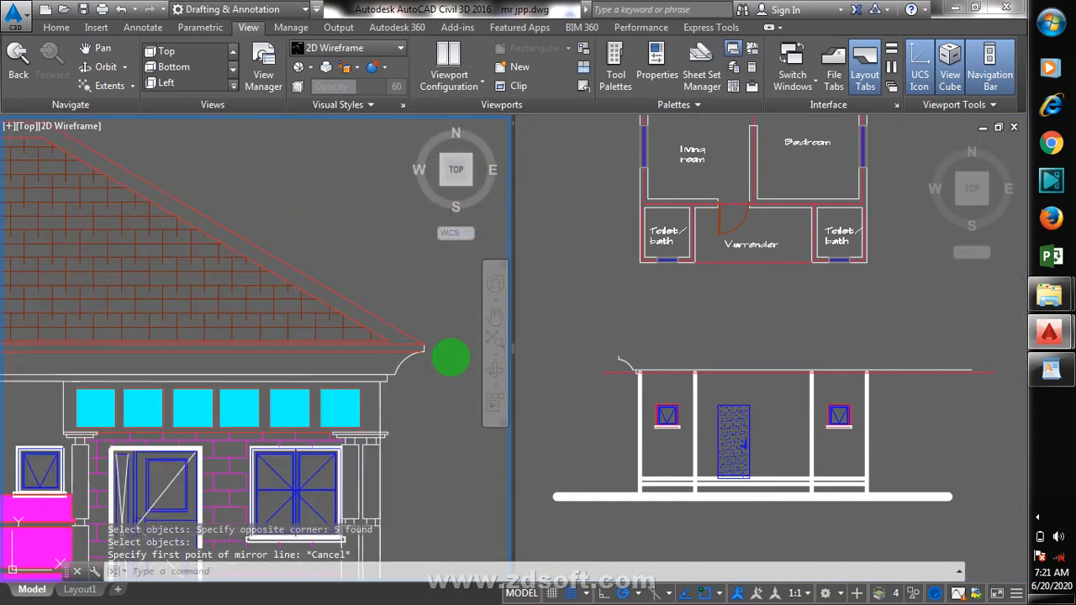
text(ct o)
key(Return)
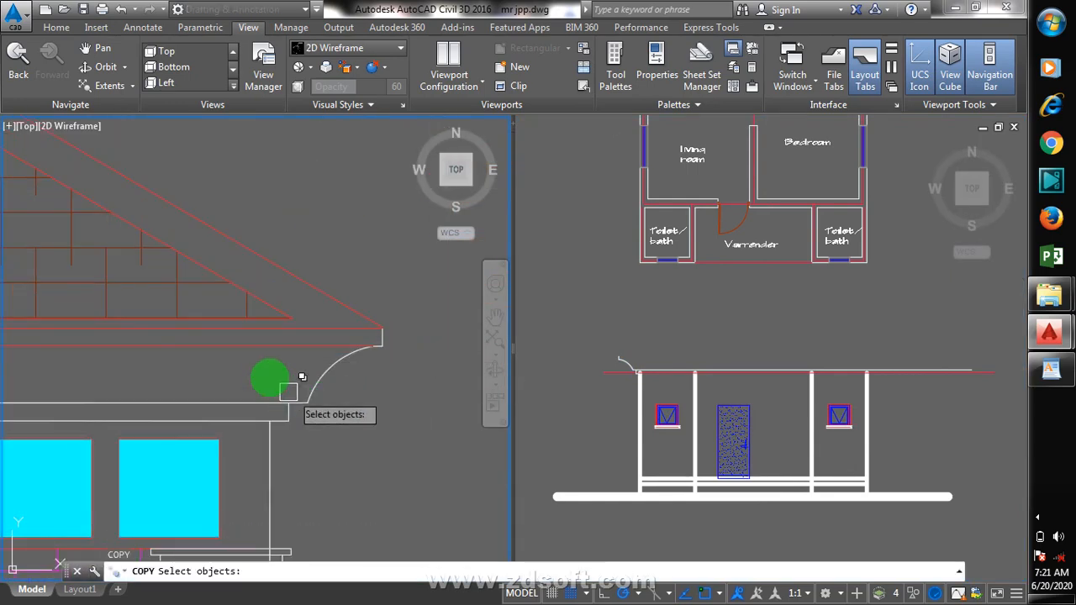
click(263, 343)
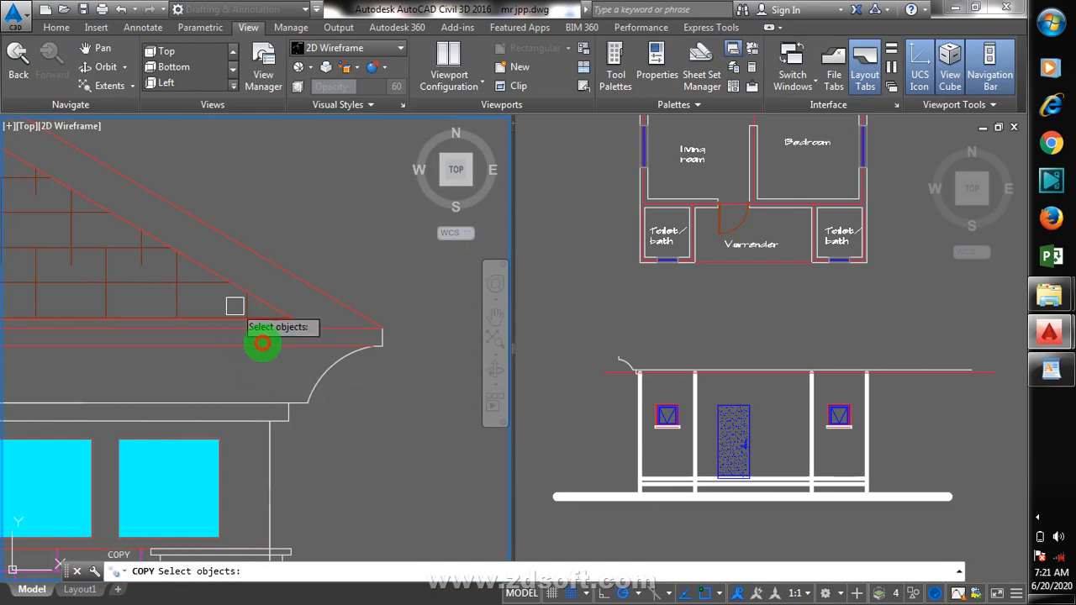
click(235, 307)
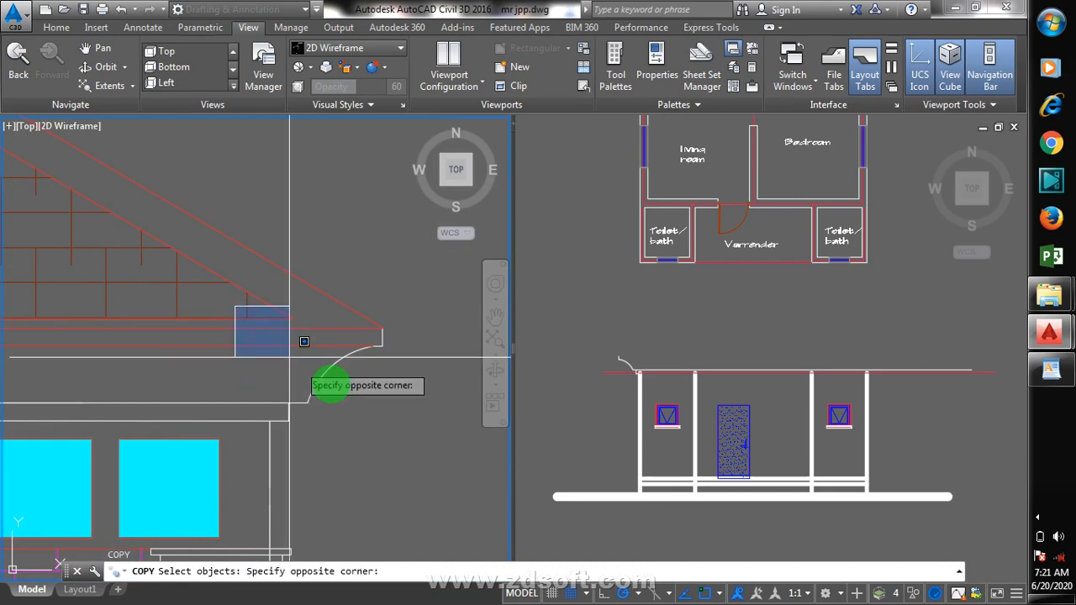
click(411, 448)
key(Return)
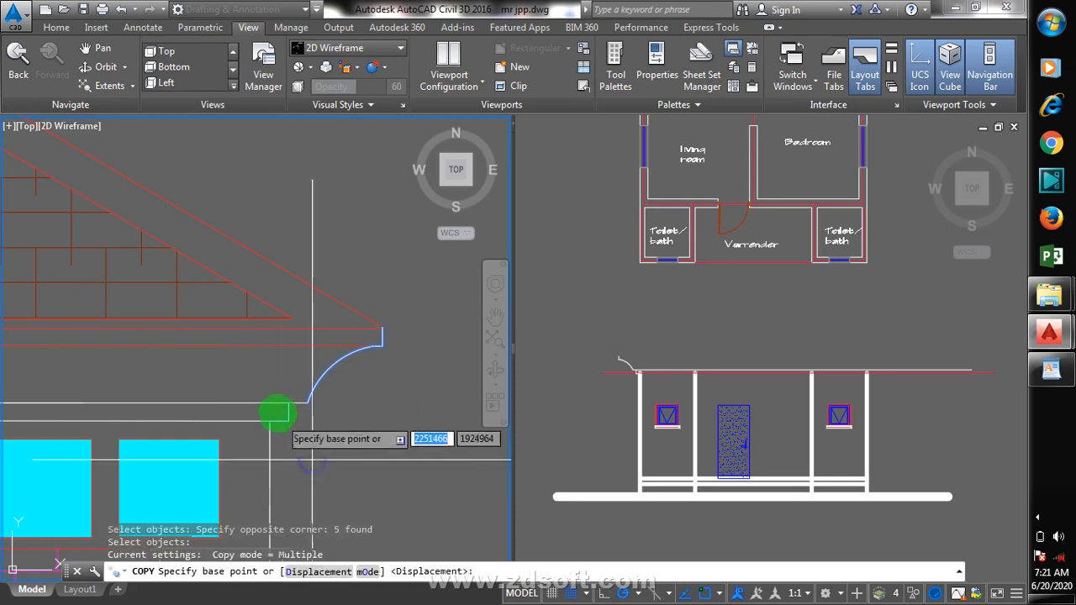
click(269, 421)
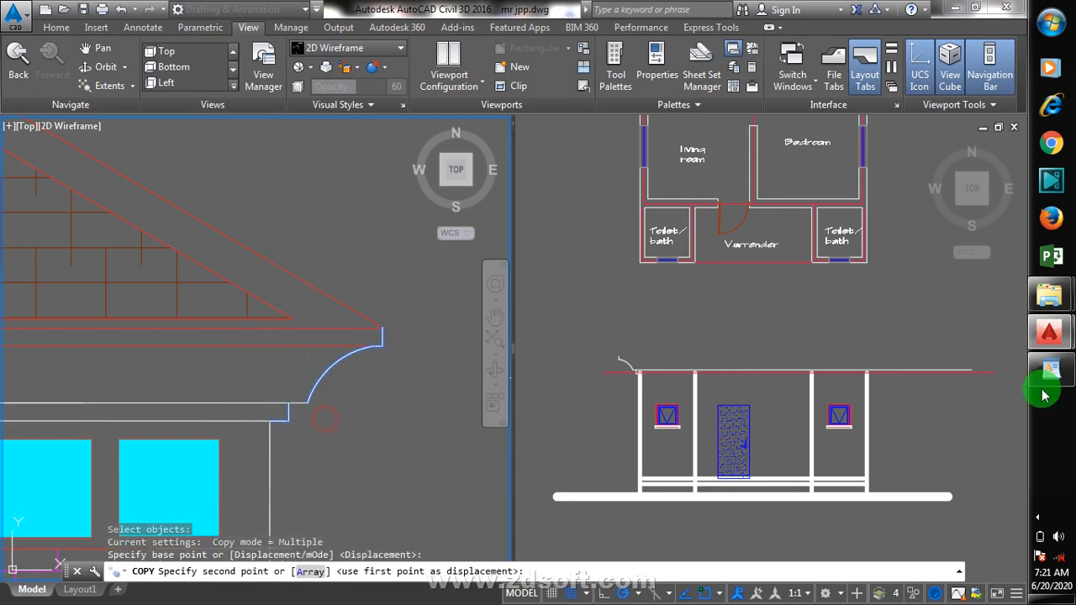
click(942, 418)
scroll(877, 368, up, 5)
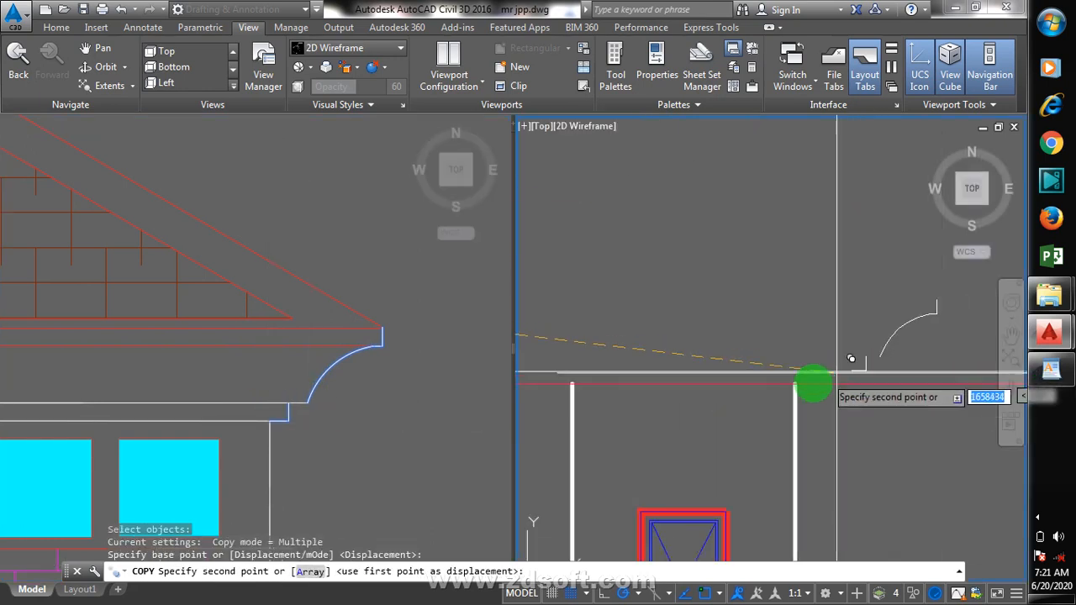
click(796, 371)
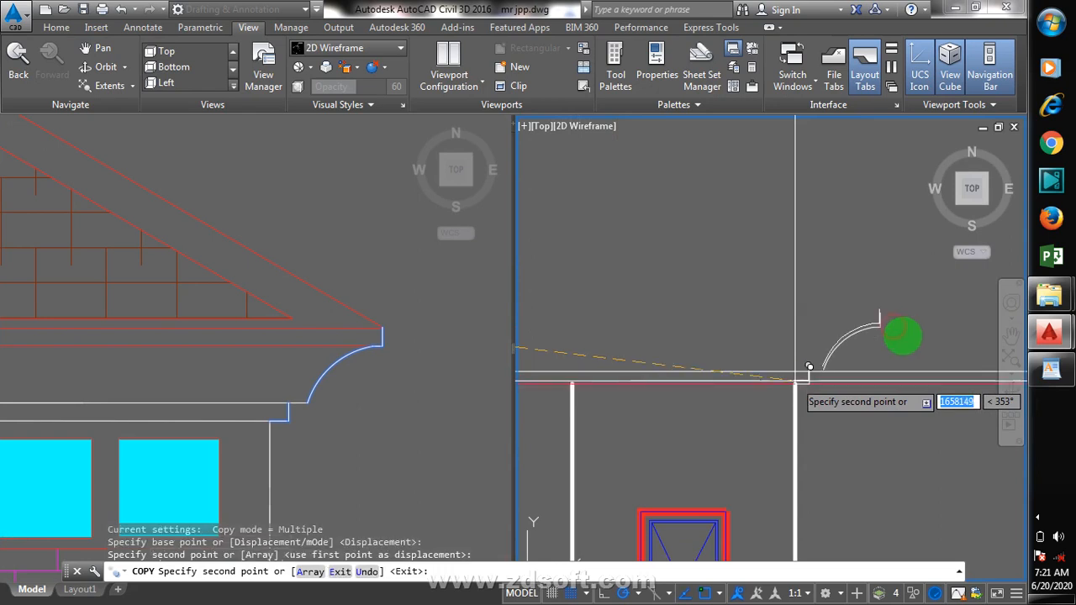
scroll(809, 366, down, 3)
scroll(931, 411, down, 2)
key(Escape)
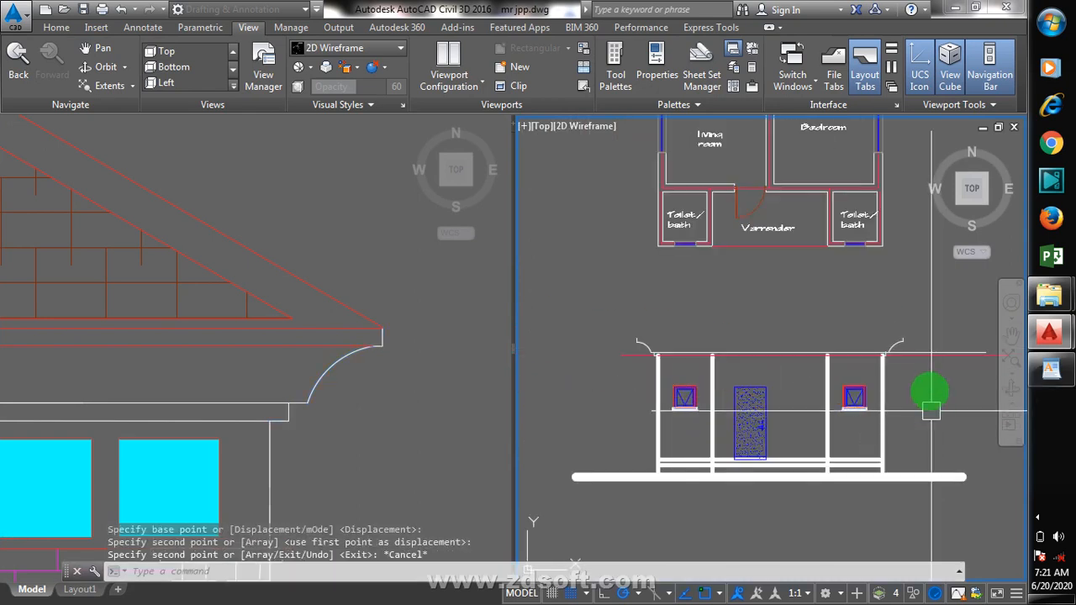
- Trim the white eaves line and the red wall-top line where they extend past the new elevation's outer ends
text(tr)
key(Return)
key(Return)
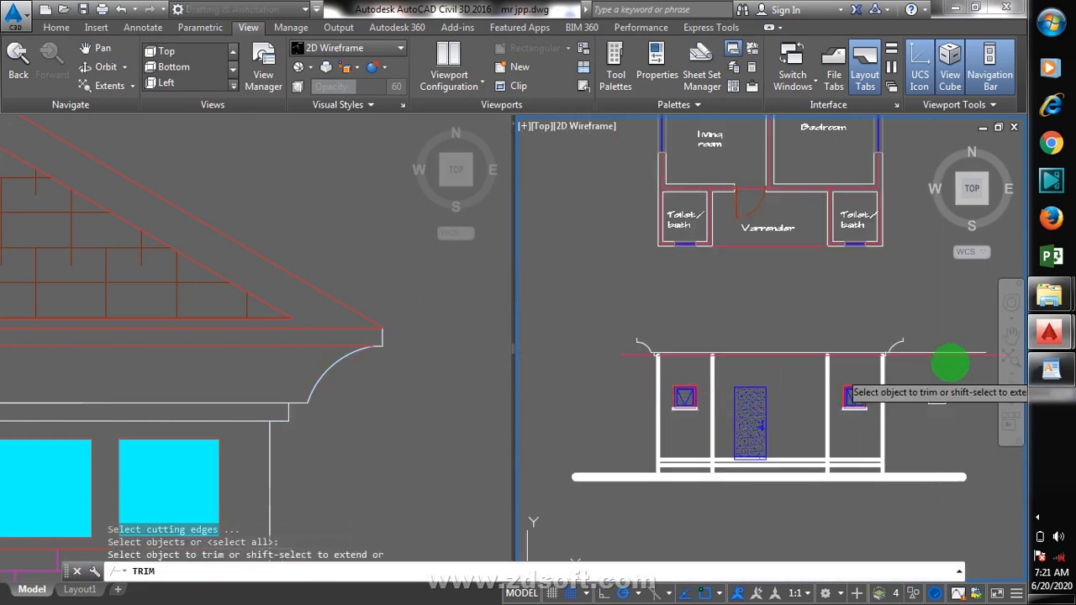
click(951, 360)
click(944, 359)
click(892, 365)
click(917, 361)
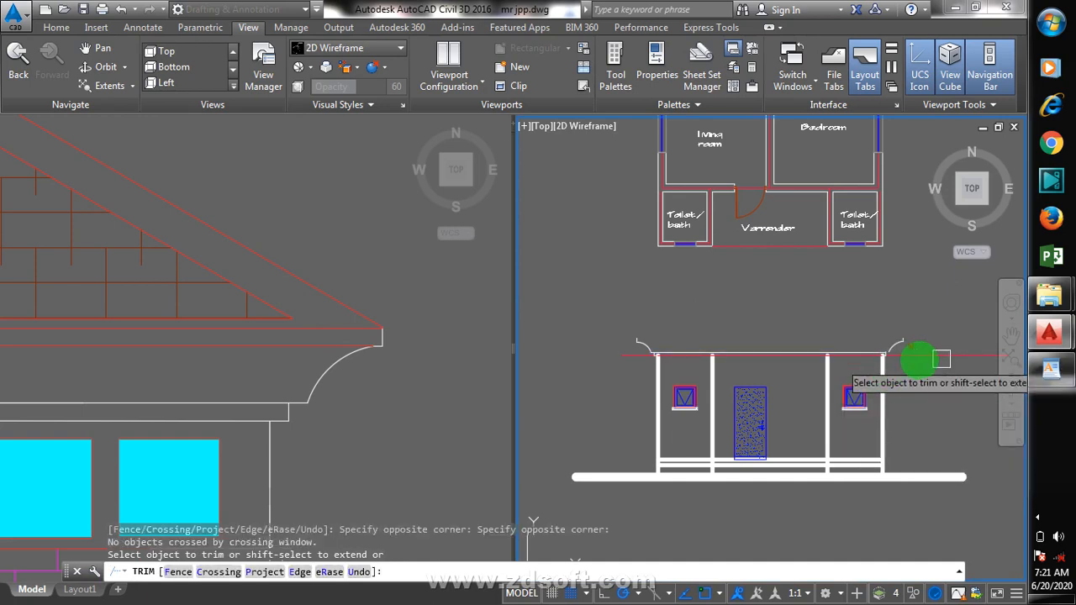
click(925, 359)
click(926, 359)
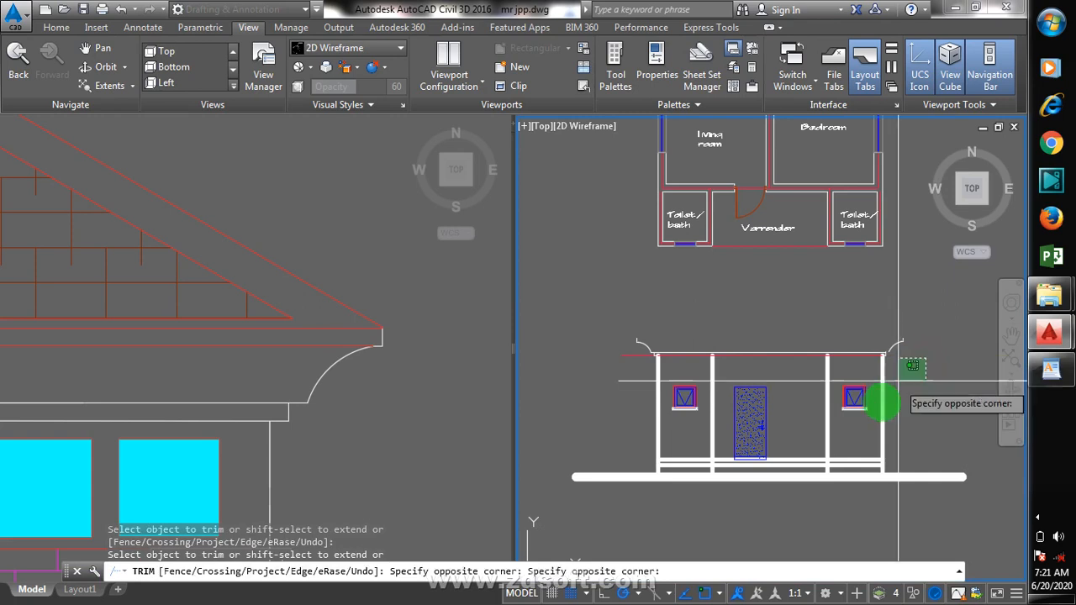
click(954, 402)
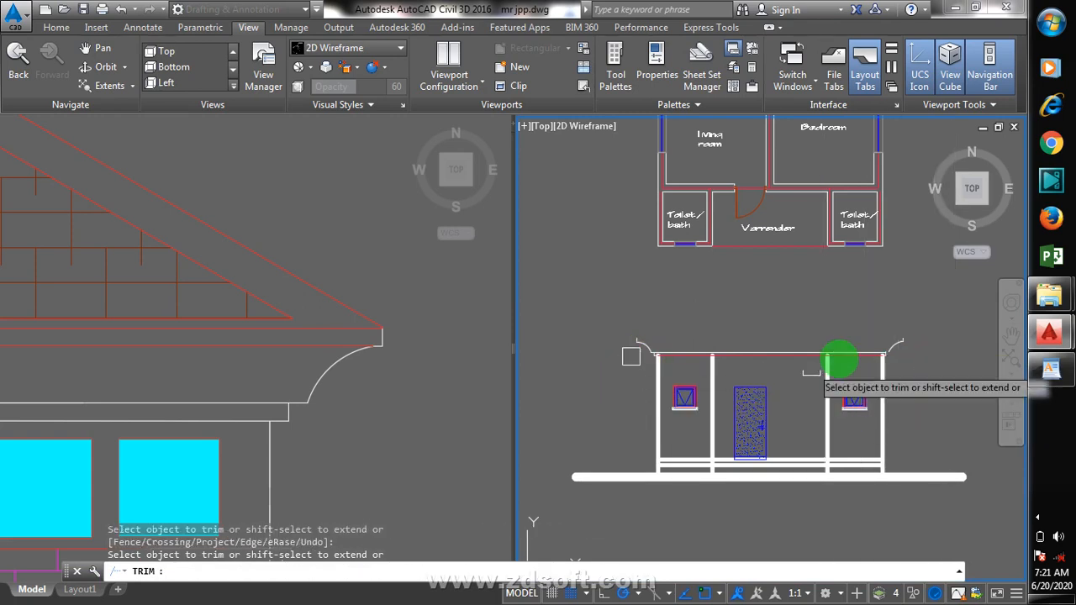
key(Escape)
- Join the new elevation's horizontal white eaves line to the lower end of the right curved profile using Fillet
scroll(907, 357, up, 6)
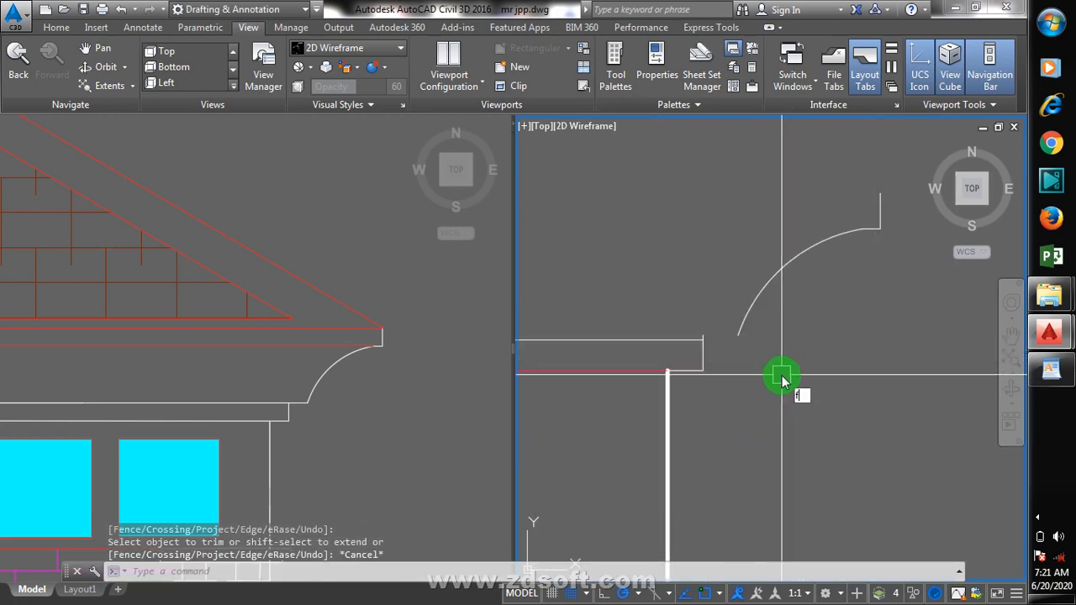
text(f)
key(Return)
click(661, 341)
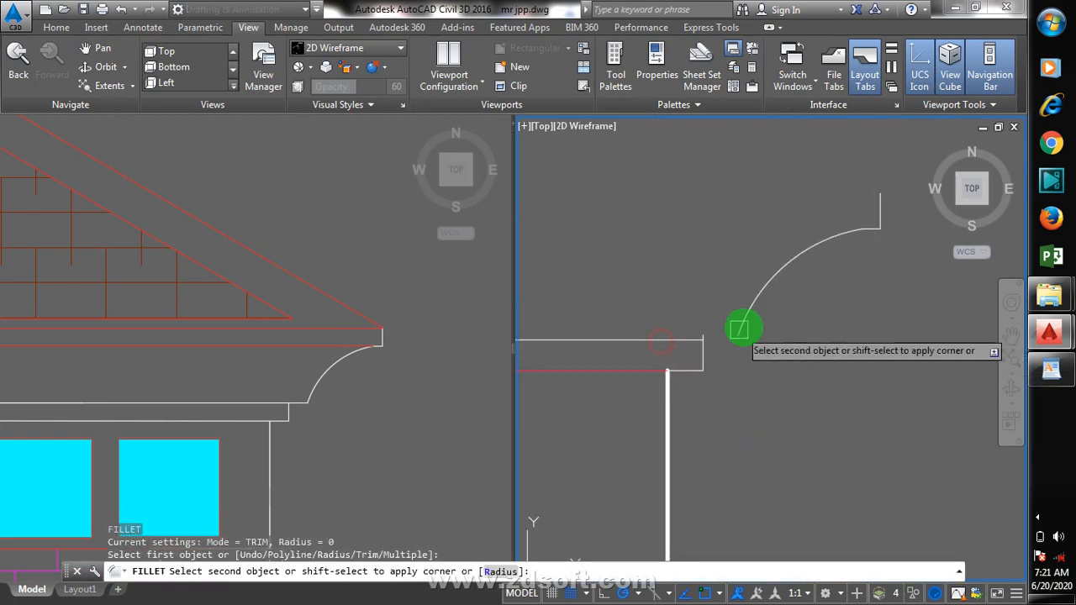
click(745, 324)
scroll(745, 329, down, 3)
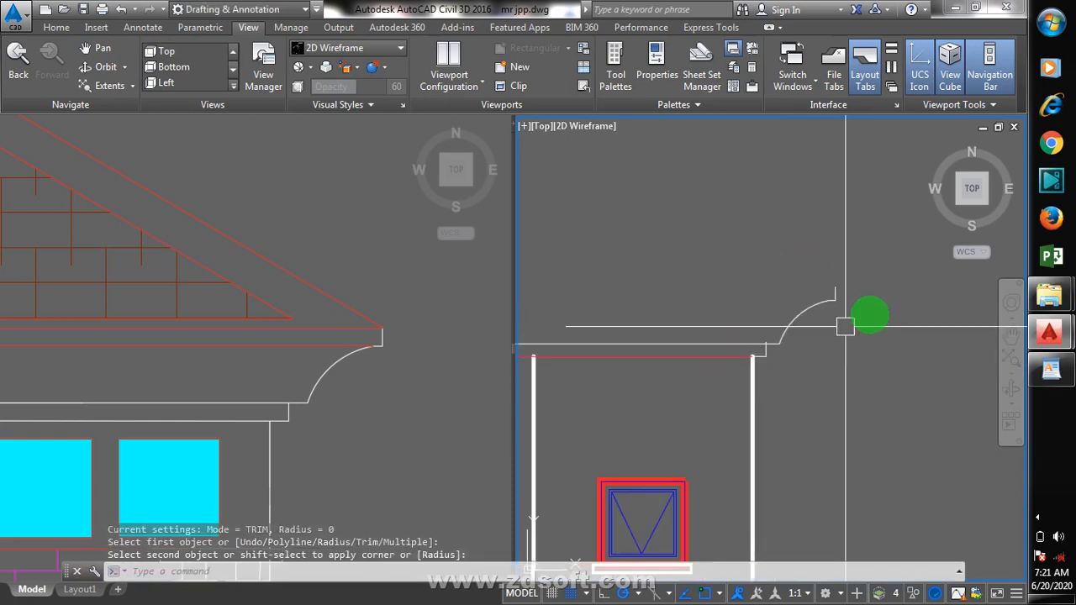
scroll(846, 326, down, 4)
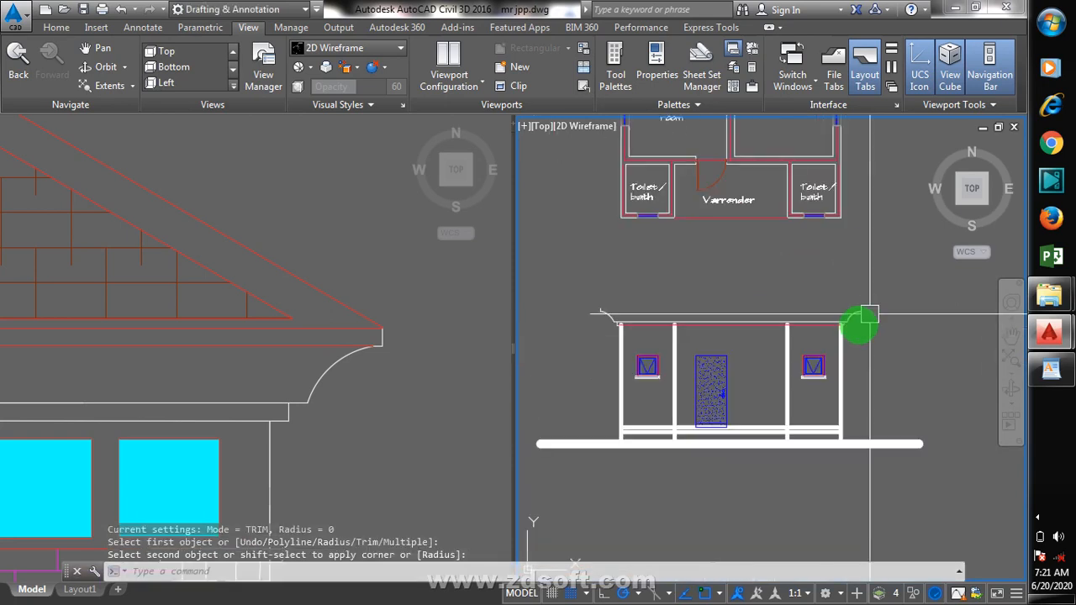
- Copy the lower red horizontal fascia line from the reference roof onto the upper end of the new elevation's right eaves curve
click(413, 363)
text(co)
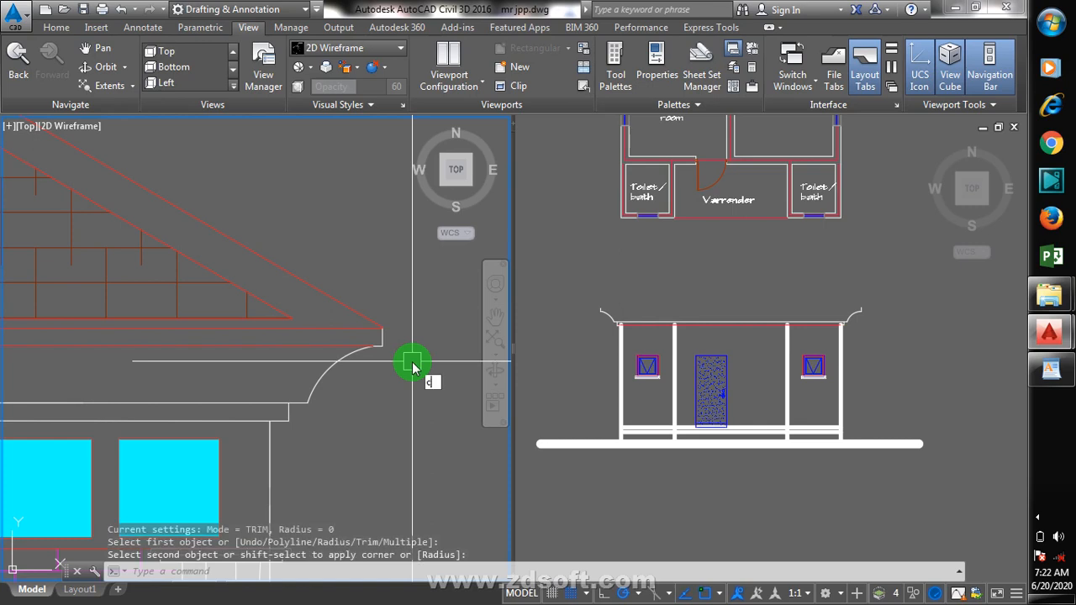
key(Return)
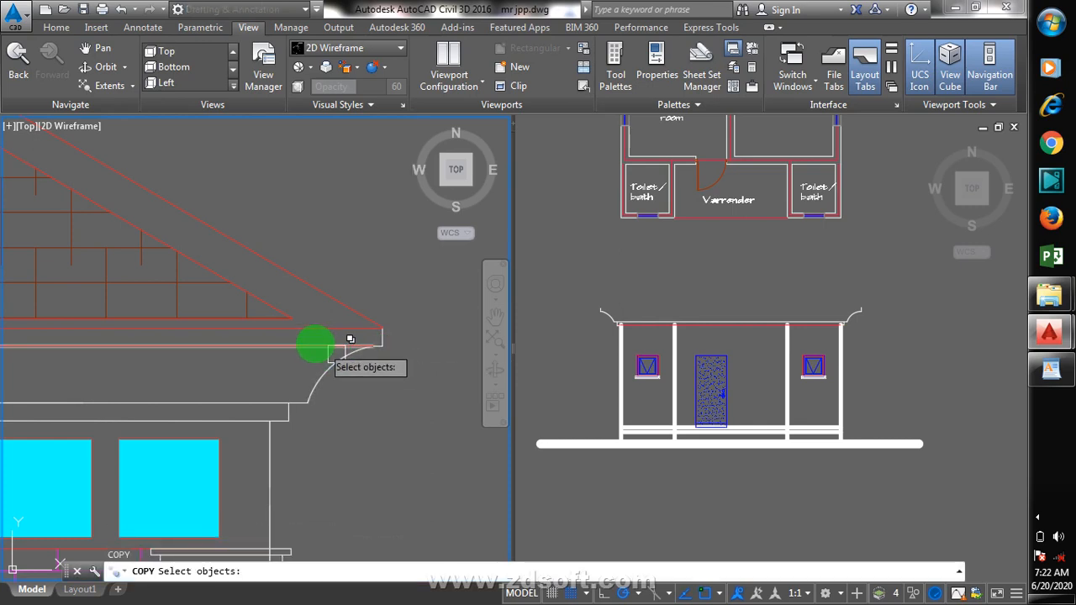
click(312, 345)
key(Return)
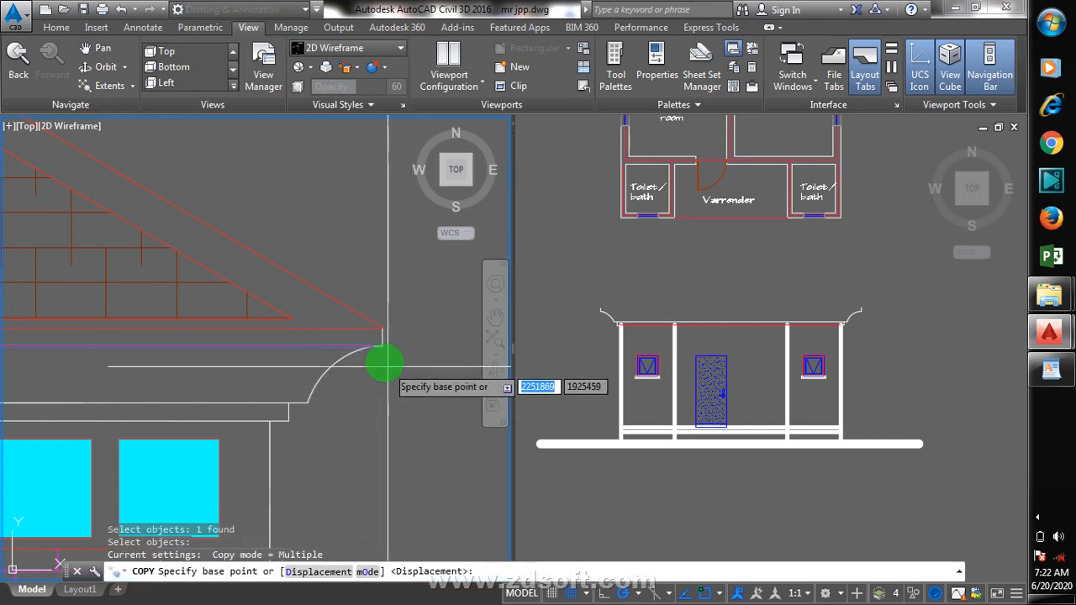
scroll(383, 346, up, 3)
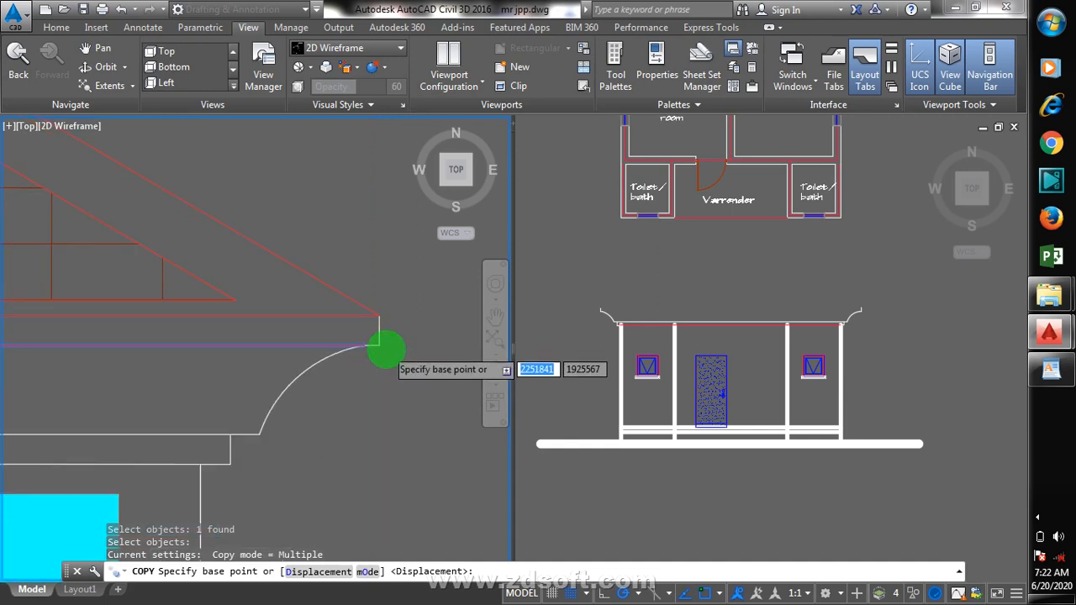
click(880, 317)
scroll(867, 311, up, 5)
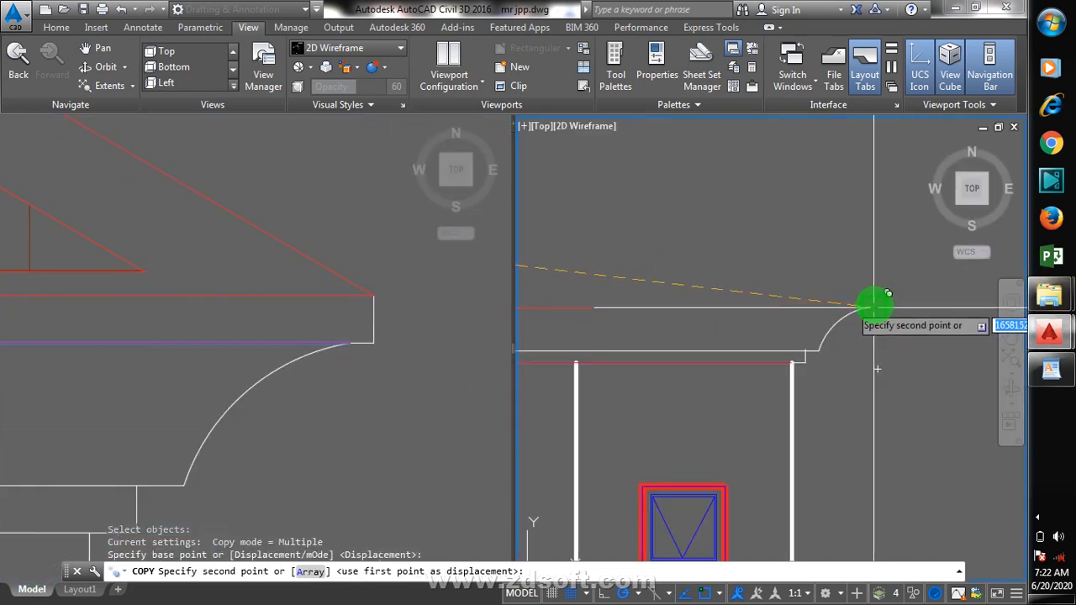
scroll(877, 373, down, 5)
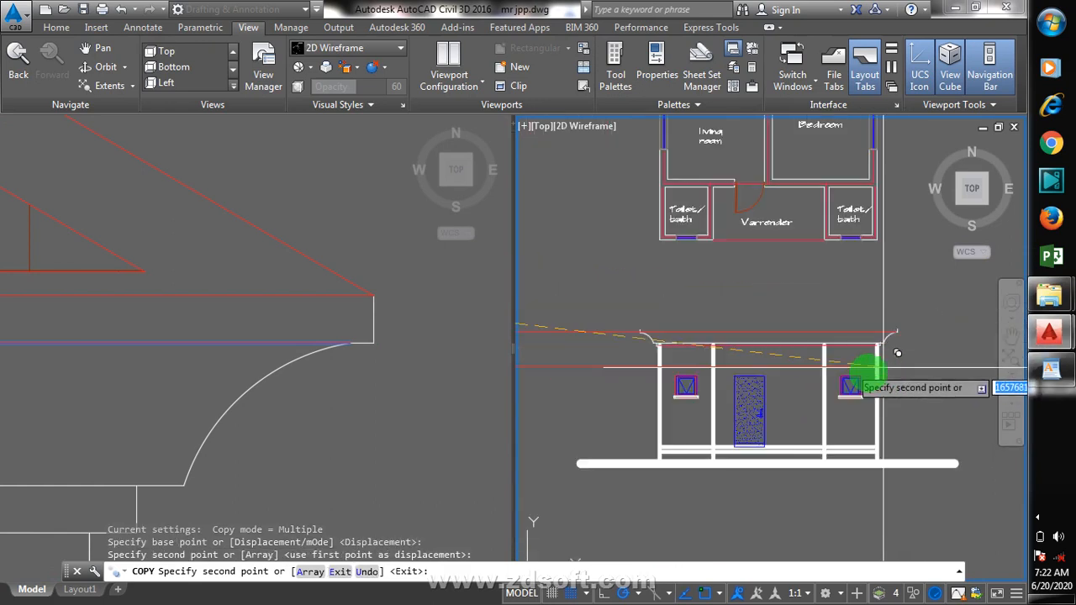
key(Escape)
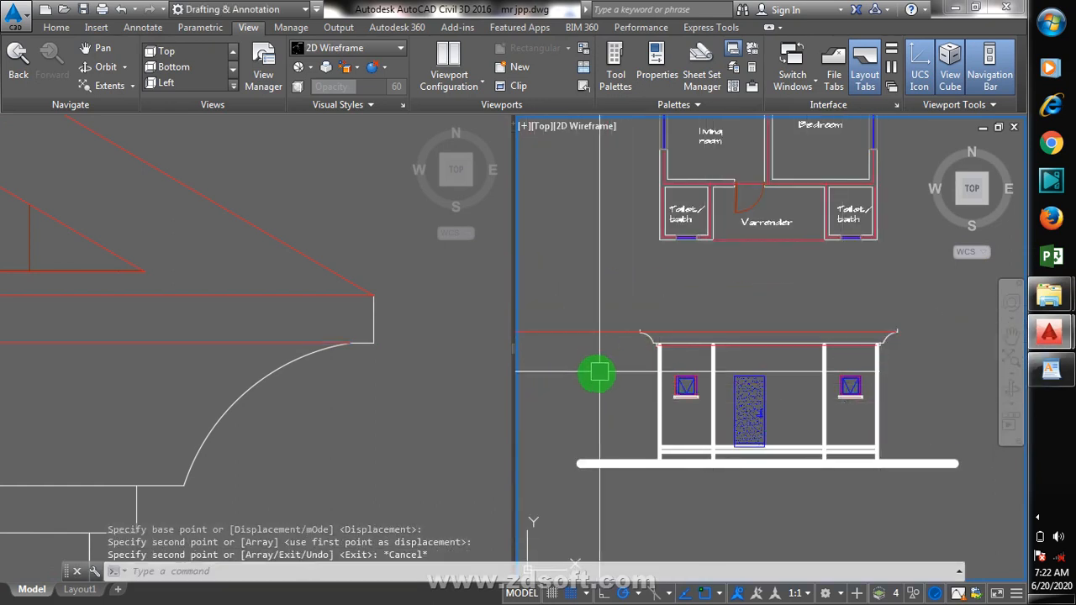
- Trim the part of the copied red fascia line that extends beyond the left eaves profile
text(tr)
key(Return)
key(Return)
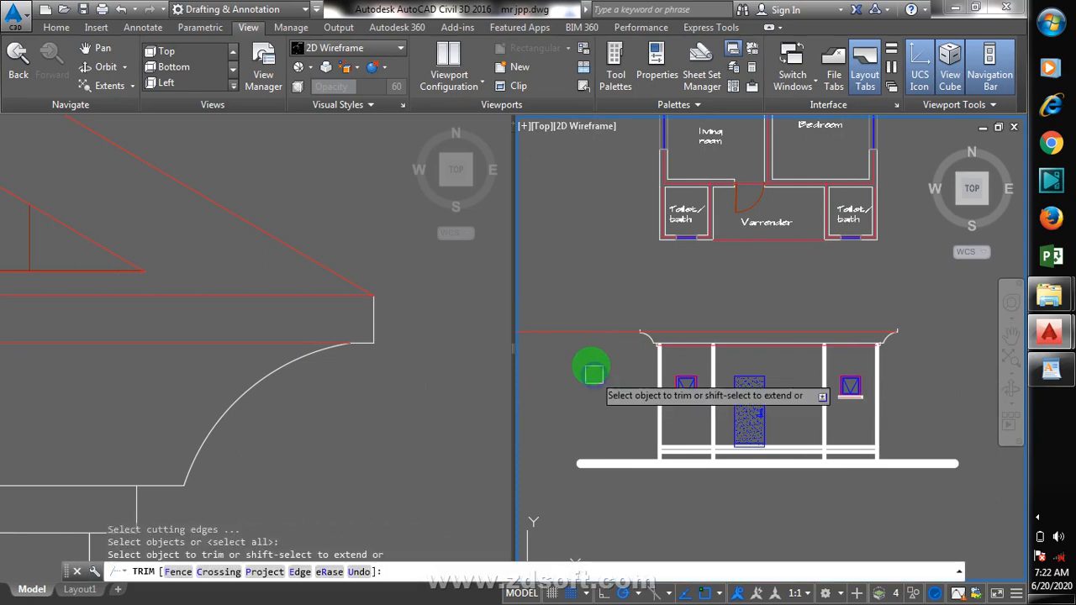
click(589, 334)
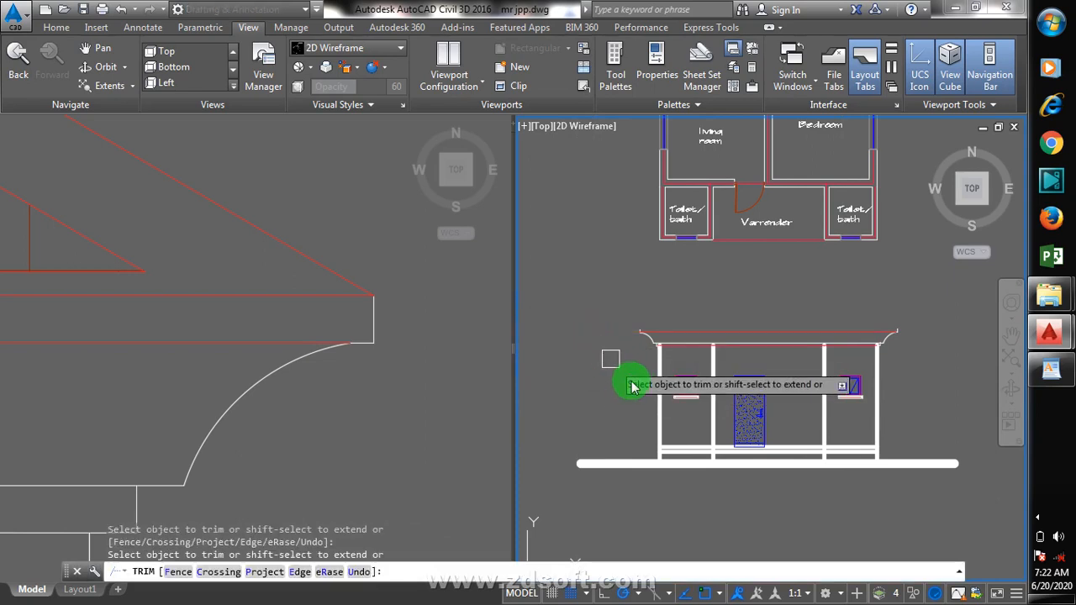
key(Escape)
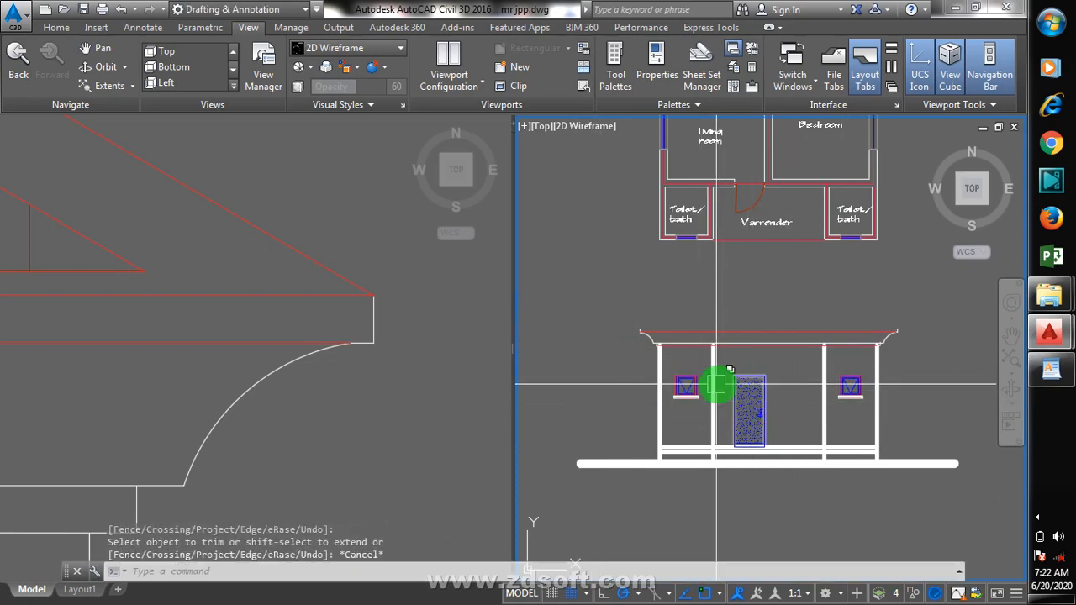
- Copy the "APPROACH FACADE" title and the small "Proposed" text from the reference drawing to below the new elevation's ground line
scroll(736, 376, down, 2)
scroll(879, 387, up, 2)
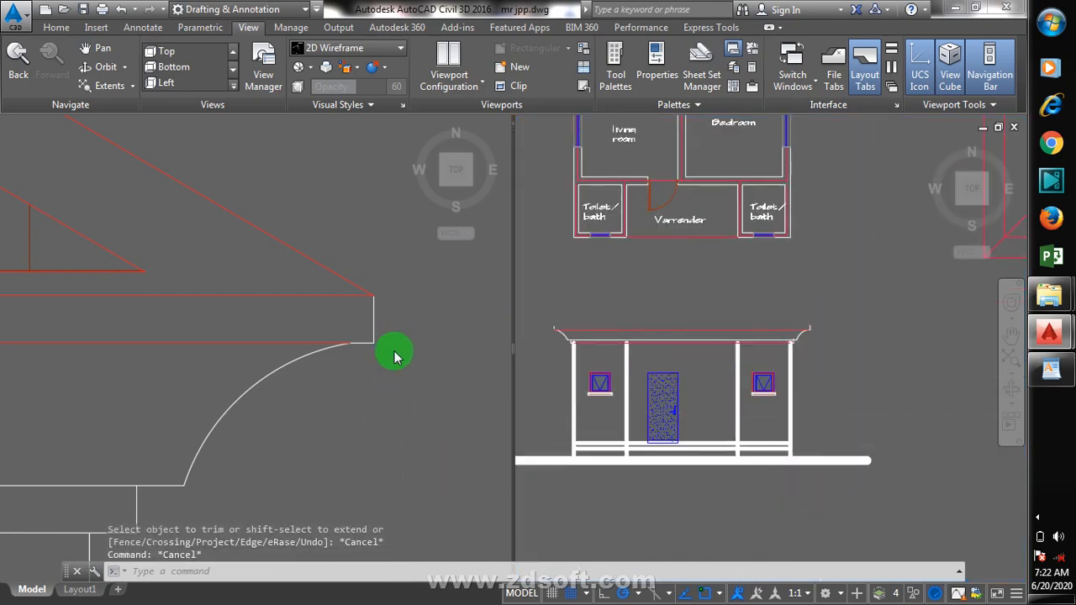
click(392, 416)
scroll(412, 308, down, 3)
scroll(412, 308, down, 3)
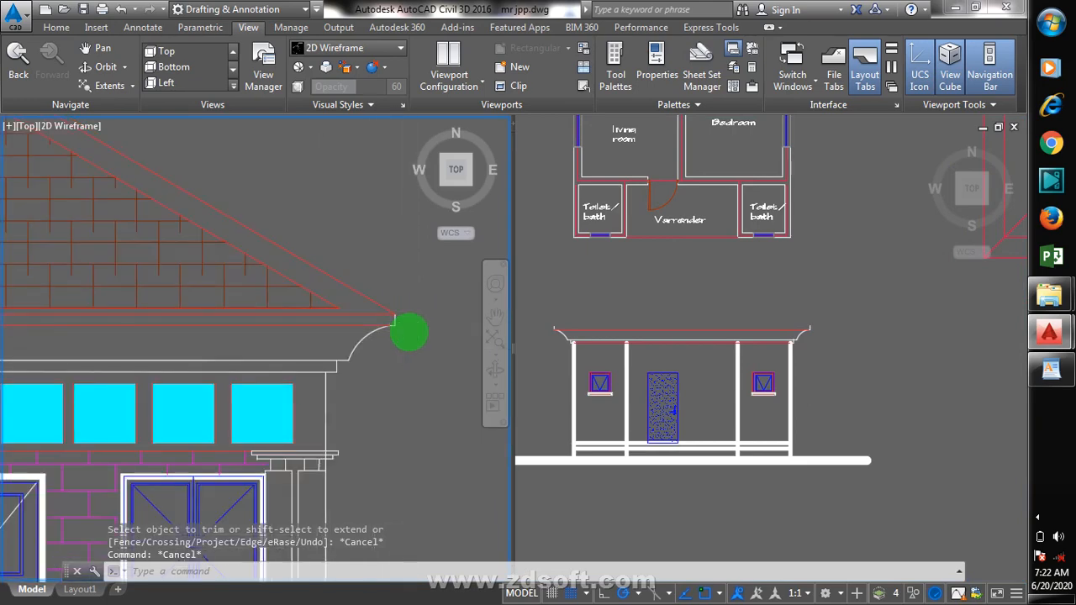
scroll(223, 392, down, 1)
scroll(223, 423, up, 2)
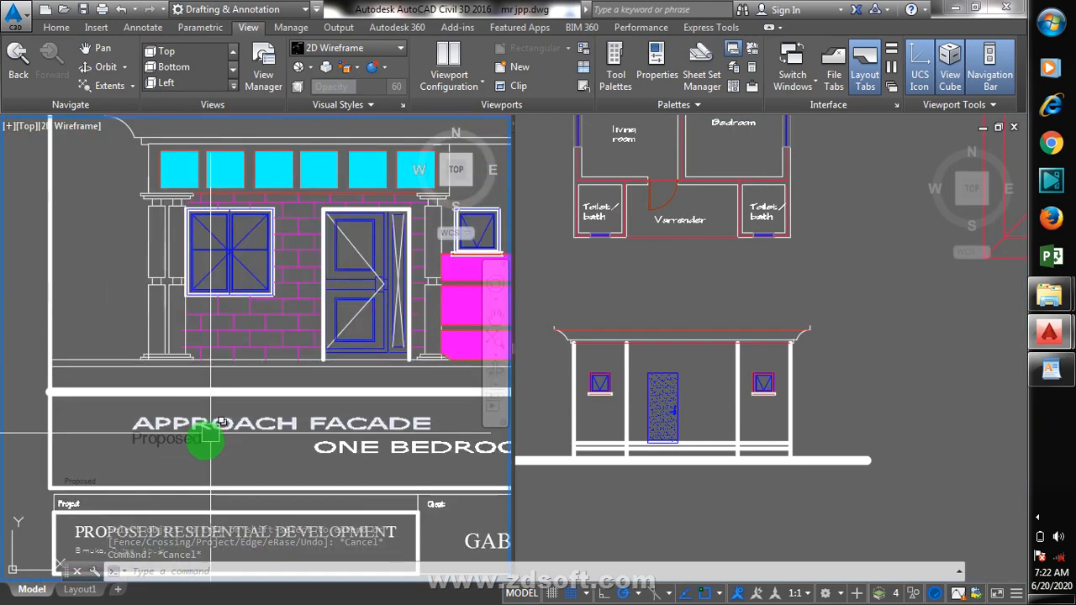
scroll(147, 434, down, 3)
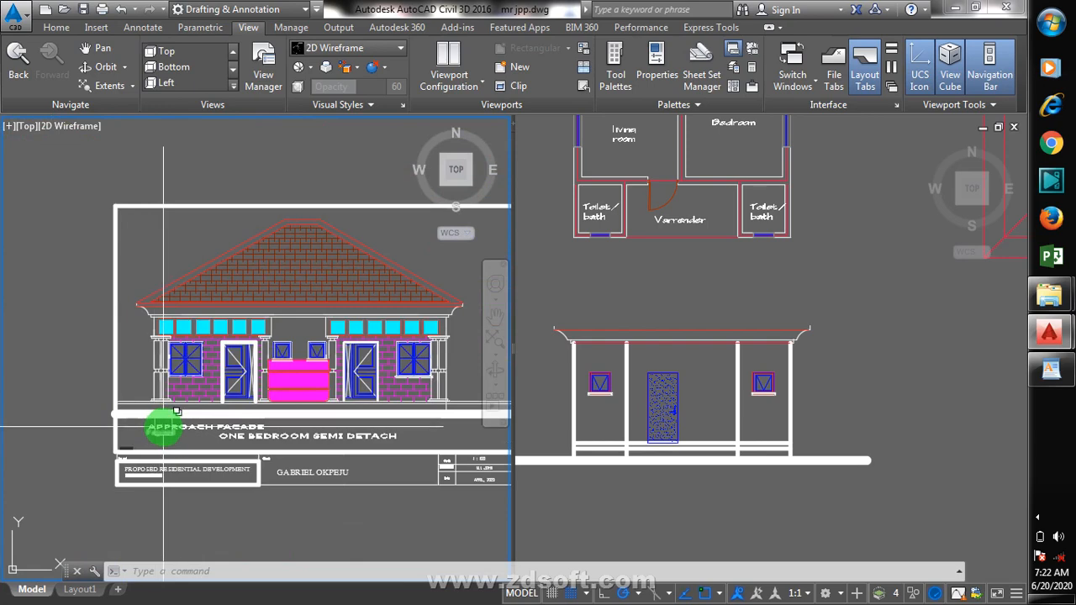
scroll(164, 427, up, 2)
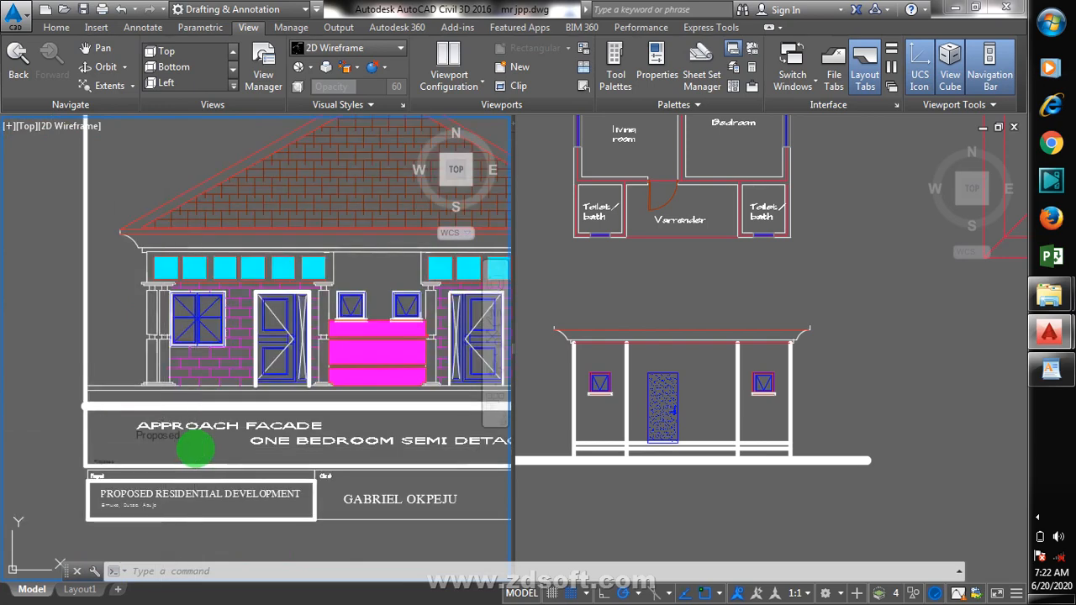
text(co)
key(Return)
click(179, 433)
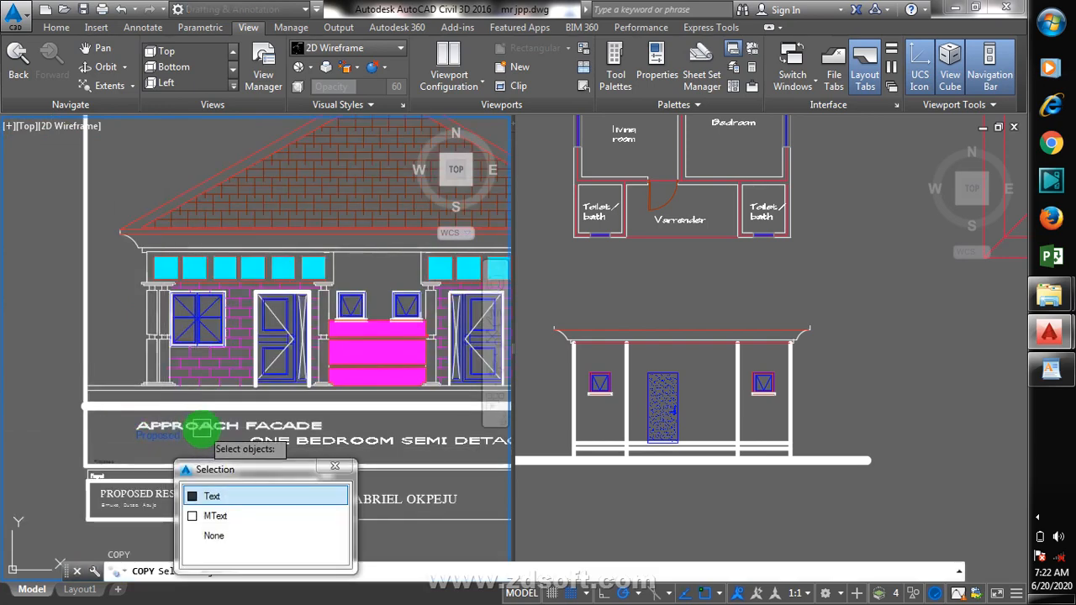
click(212, 496)
click(128, 438)
key(Return)
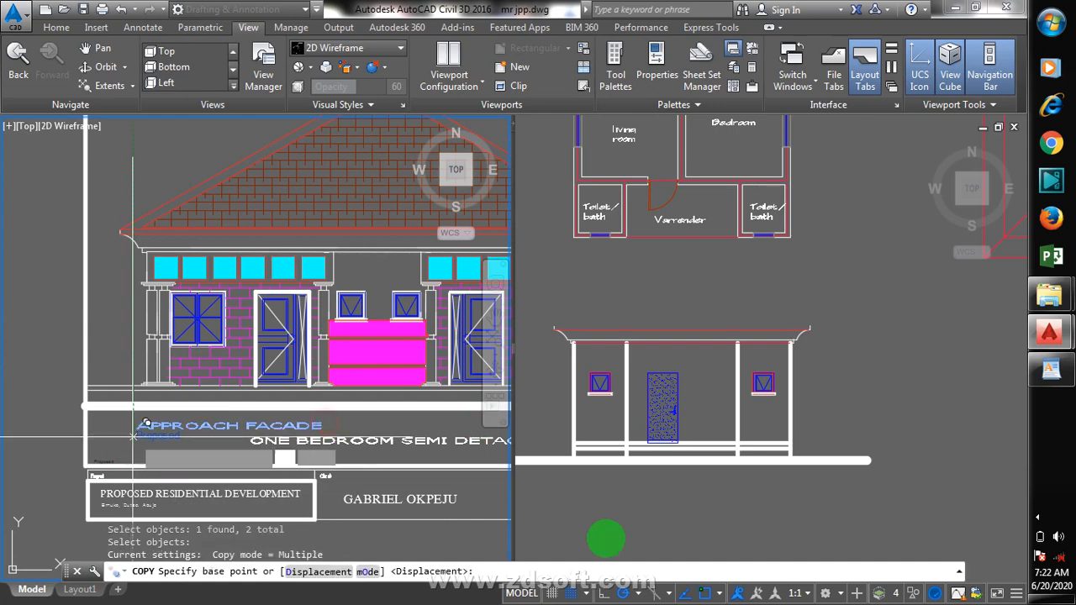
click(135, 436)
click(579, 496)
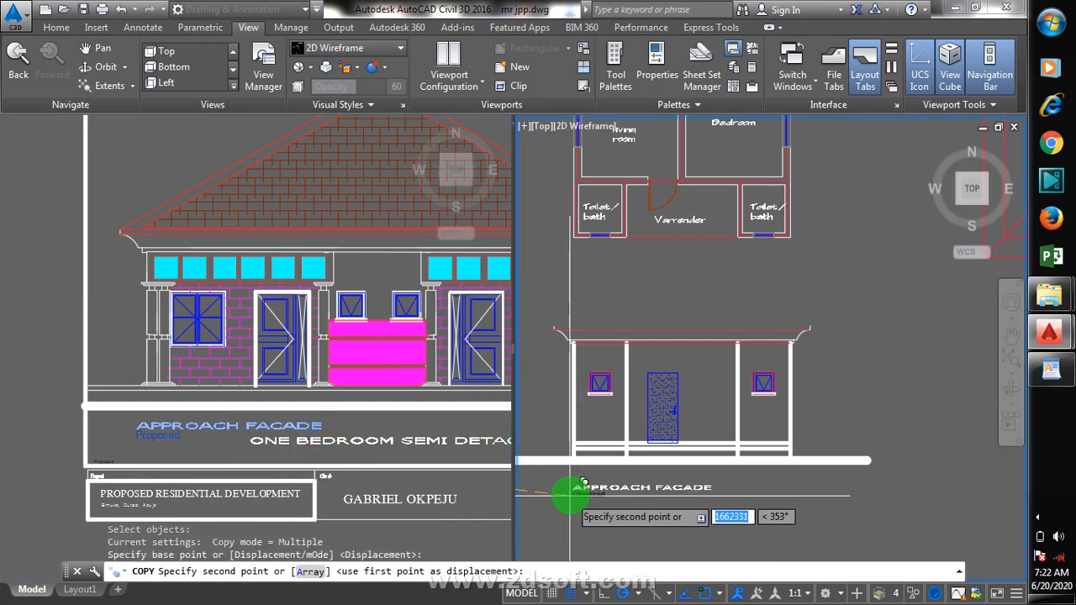
click(572, 492)
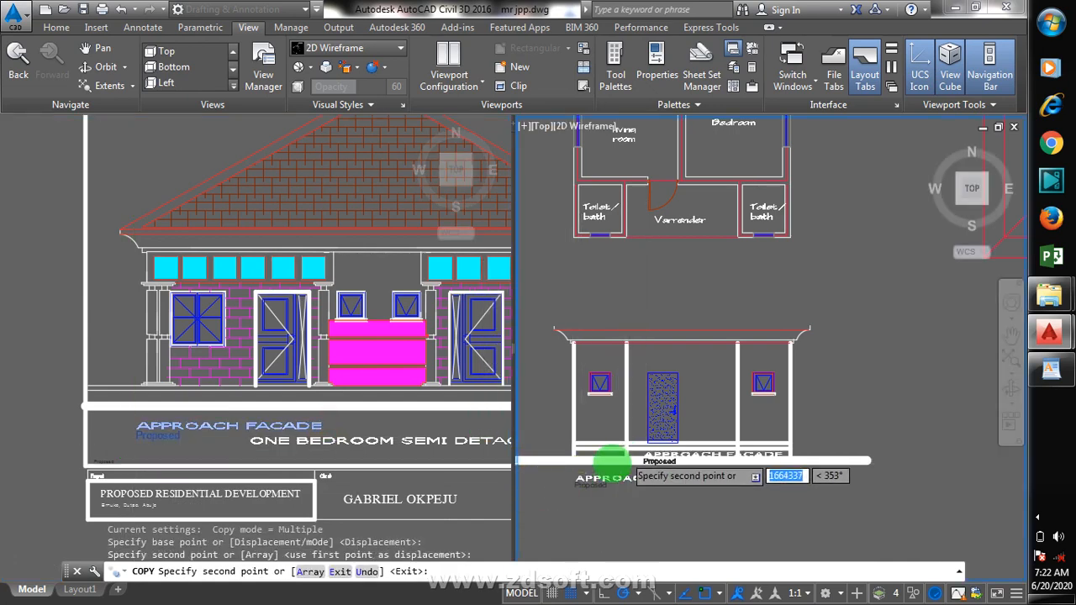
scroll(613, 462, down, 6)
key(Escape)
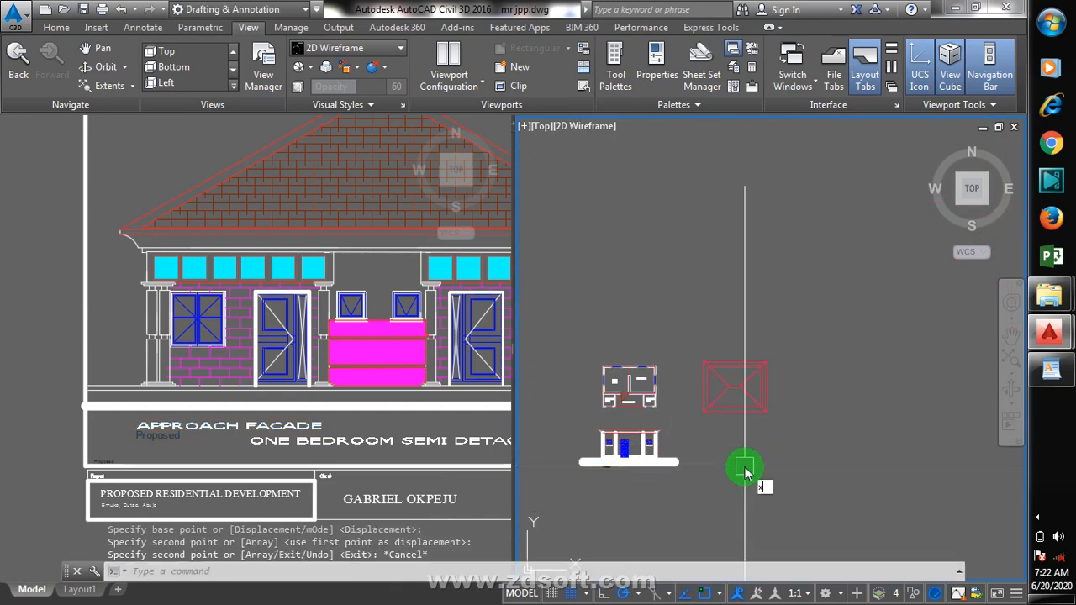
- Draw a vertical construction line through the lower-left corner of the roof plan's inner wall outline
key(Return)
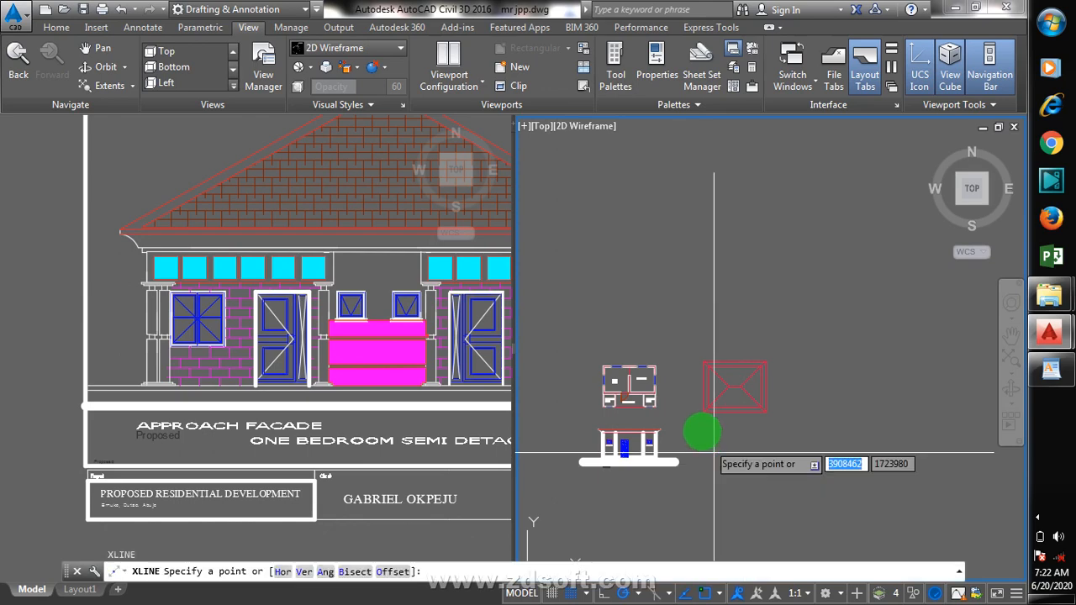
scroll(705, 420, up, 2)
scroll(701, 427, up, 2)
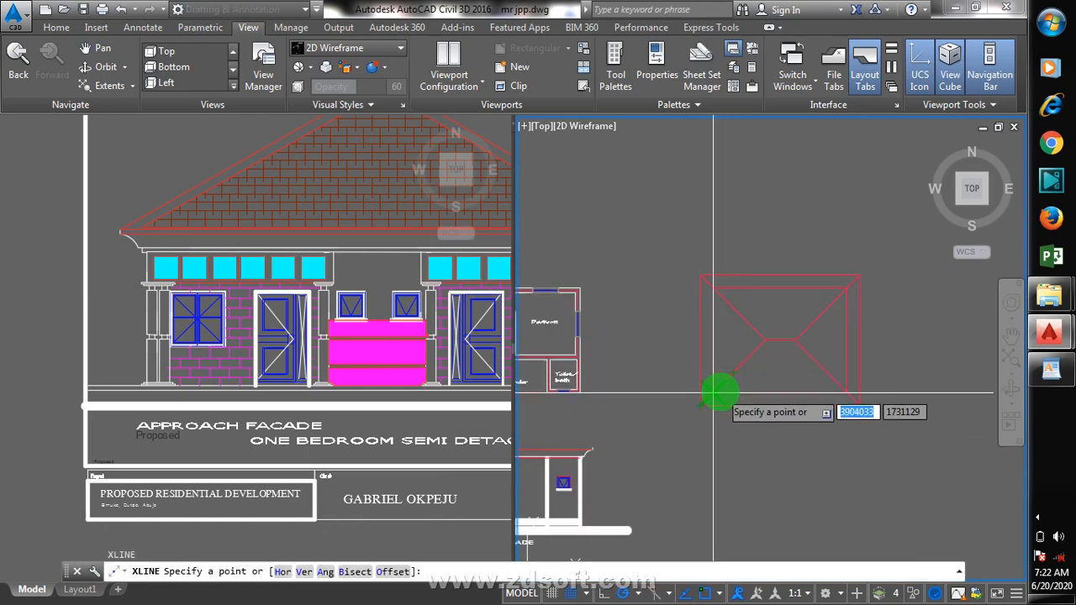
click(711, 393)
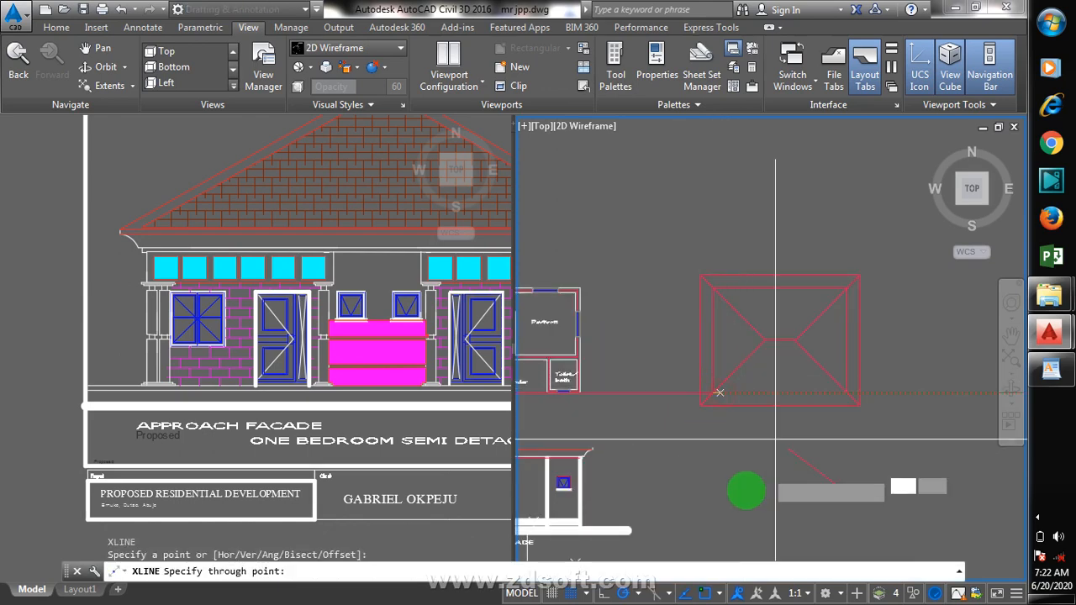
click(710, 468)
key(Return)
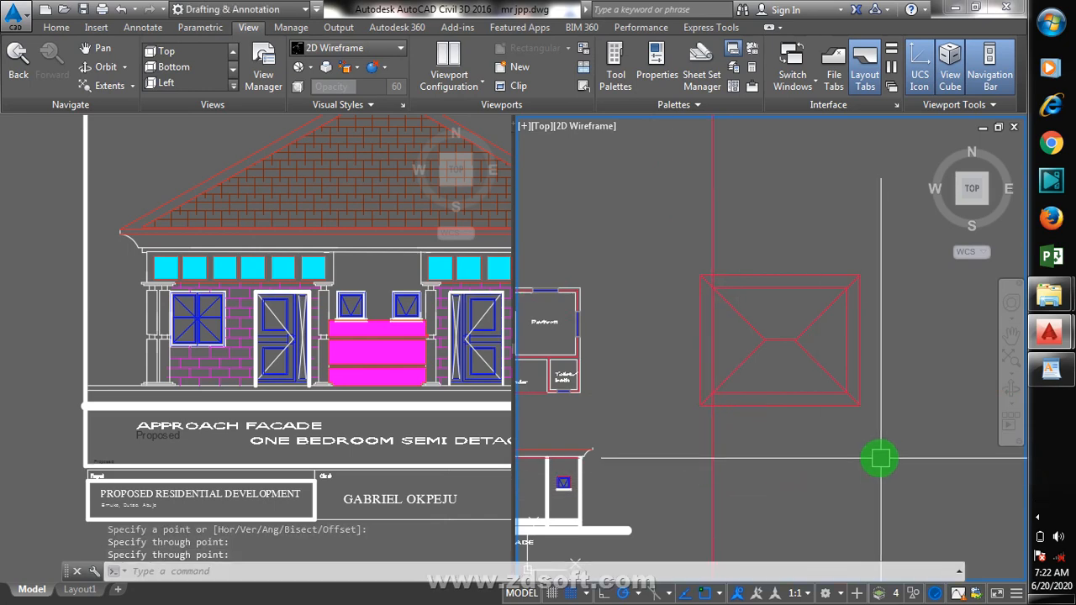
- Draw a vertical construction line through the lower-right corner of the roof plan's inner wall outline
key(Return)
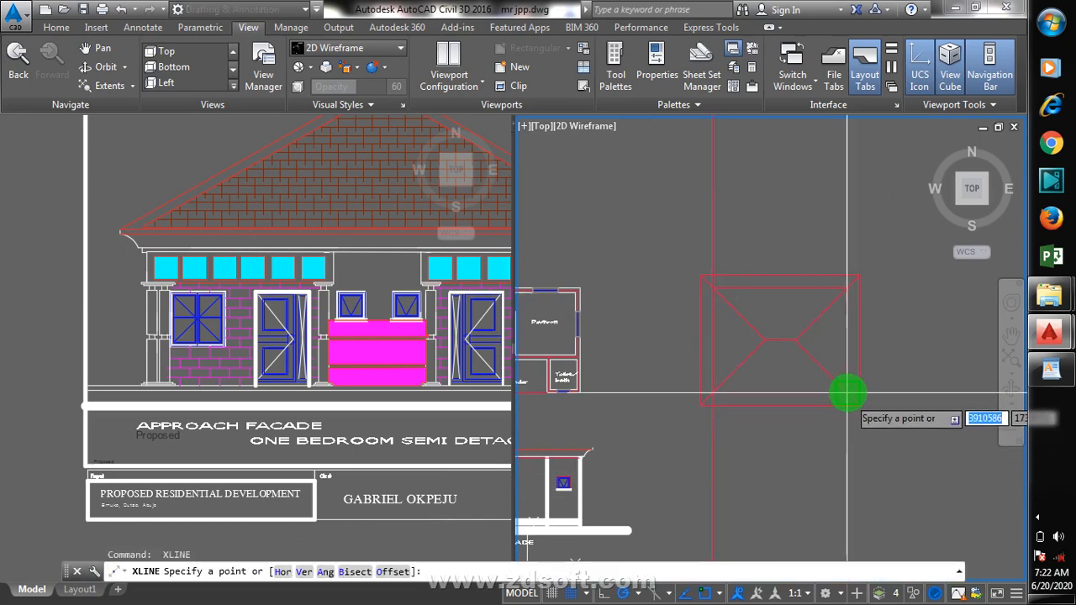
click(847, 393)
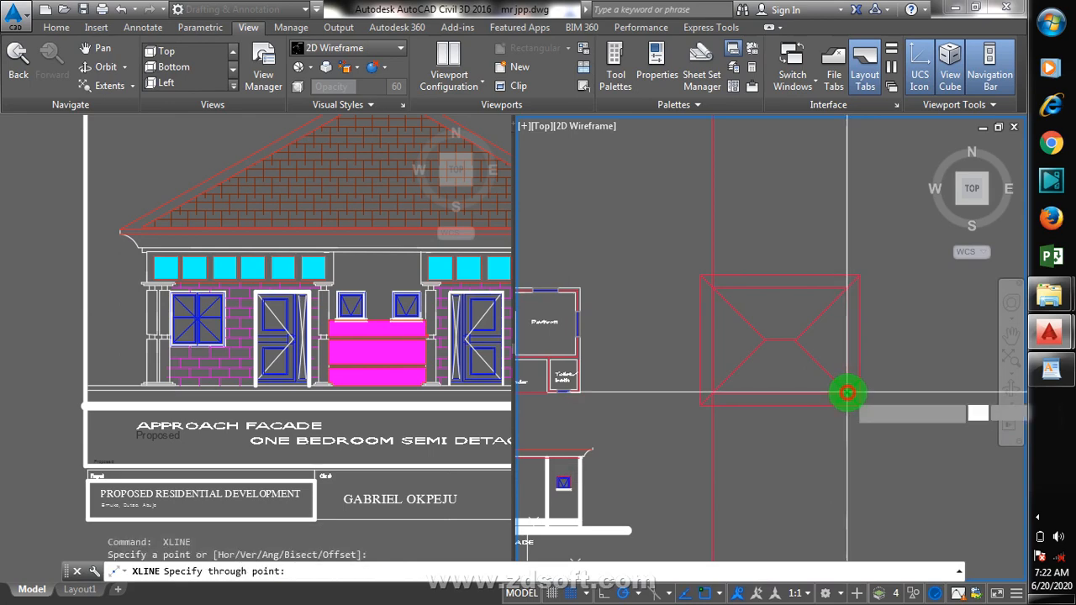
click(849, 488)
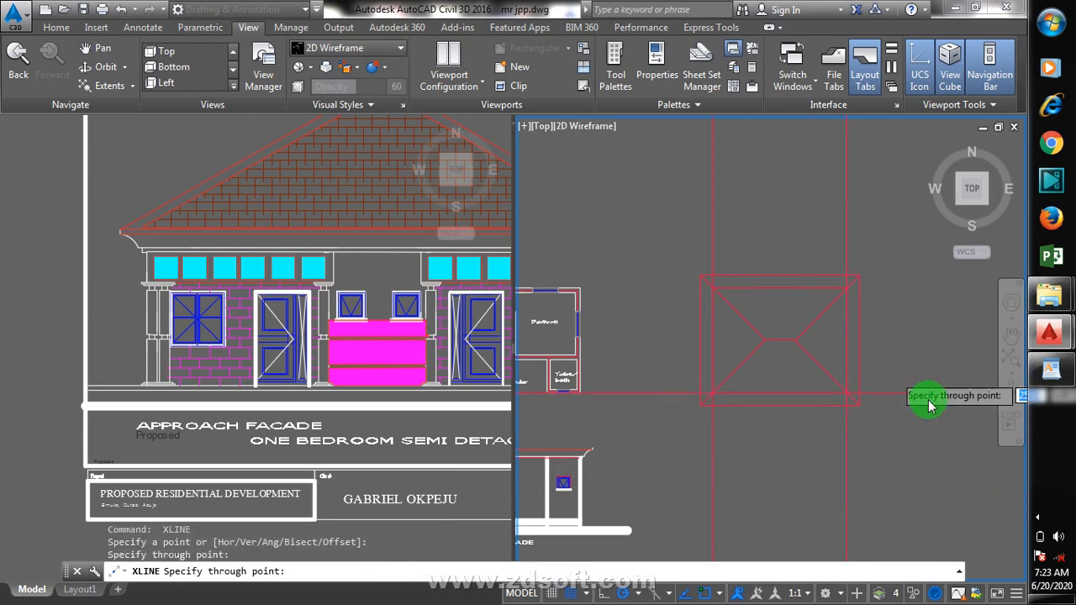
scroll(929, 406, down, 3)
key(Escape)
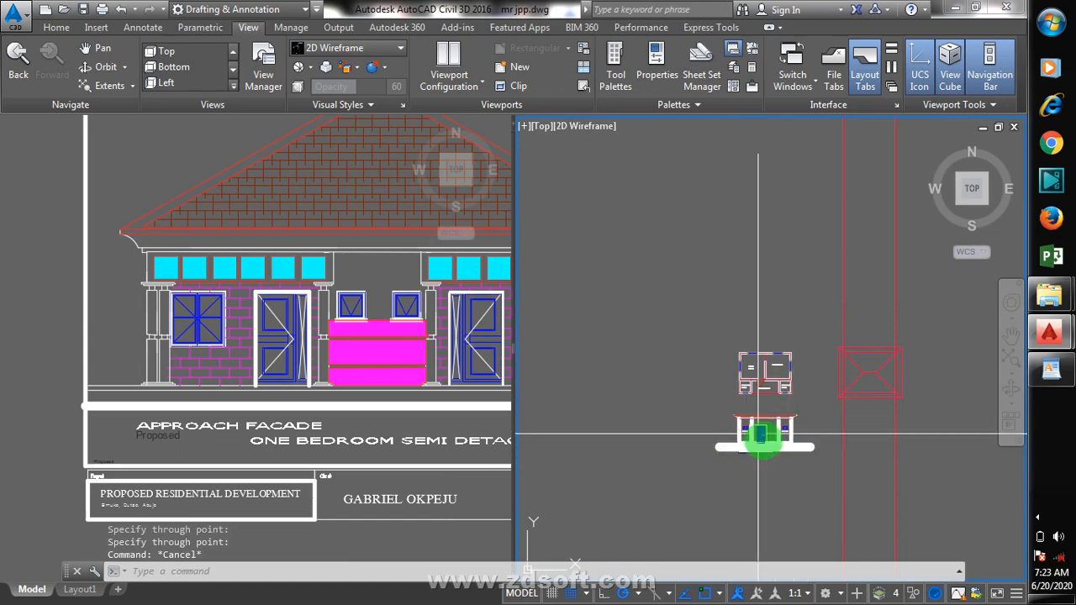
- Move the whole front elevation with its title below the roof plan, aligning its left outer wall with the left construction line
scroll(769, 450, up, 4)
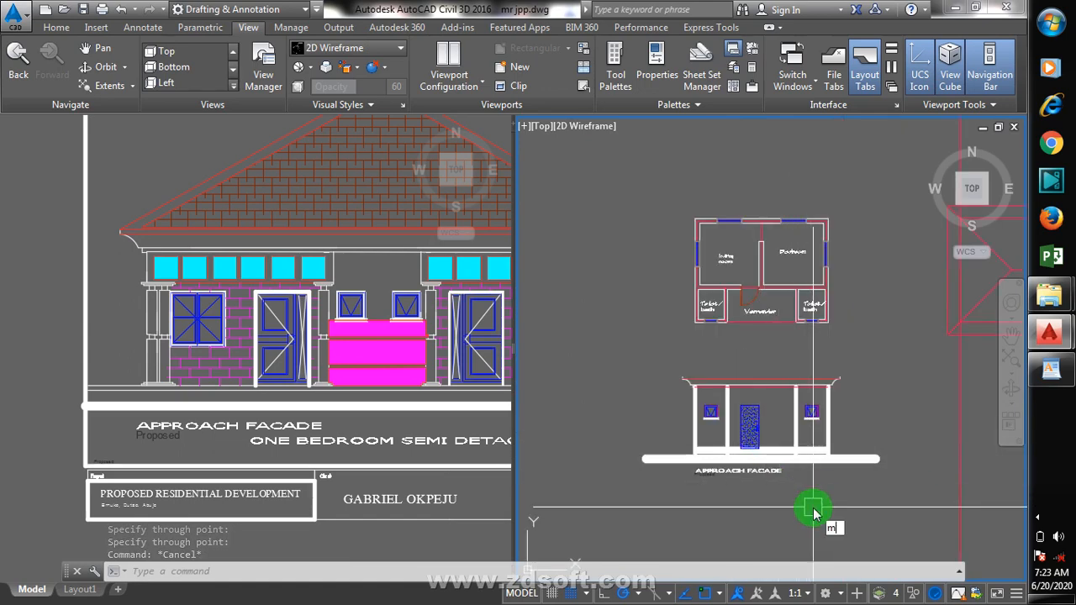
text(m)
key(Return)
click(865, 367)
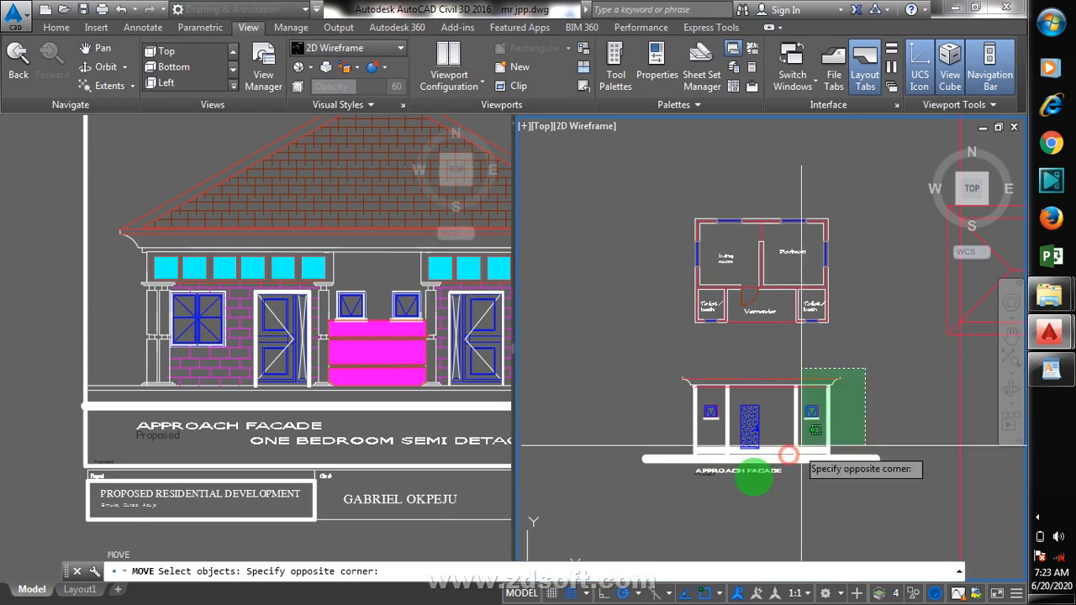
click(682, 504)
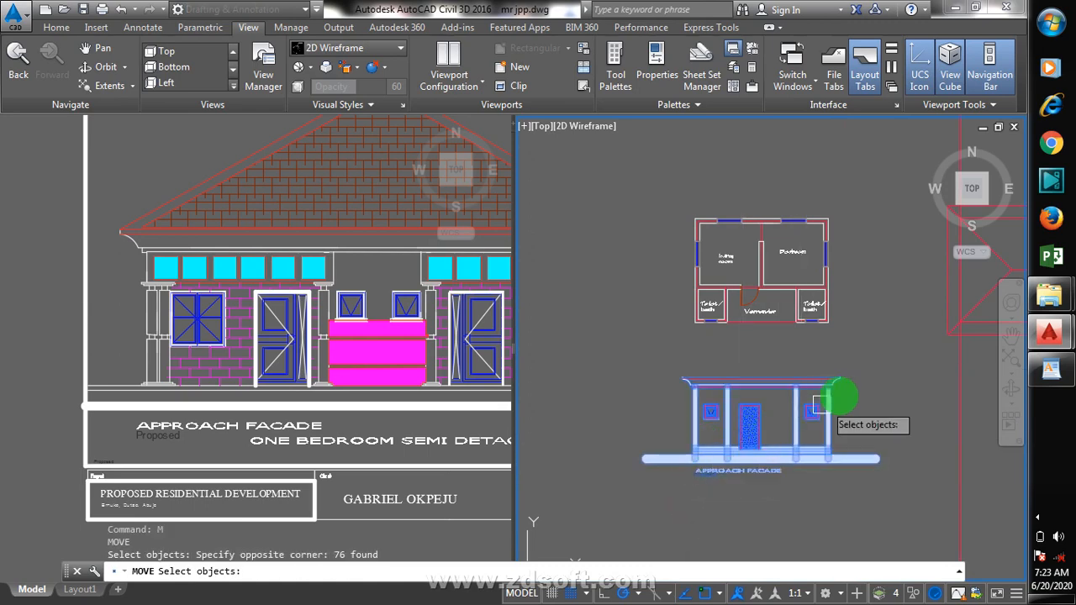
click(853, 380)
click(683, 507)
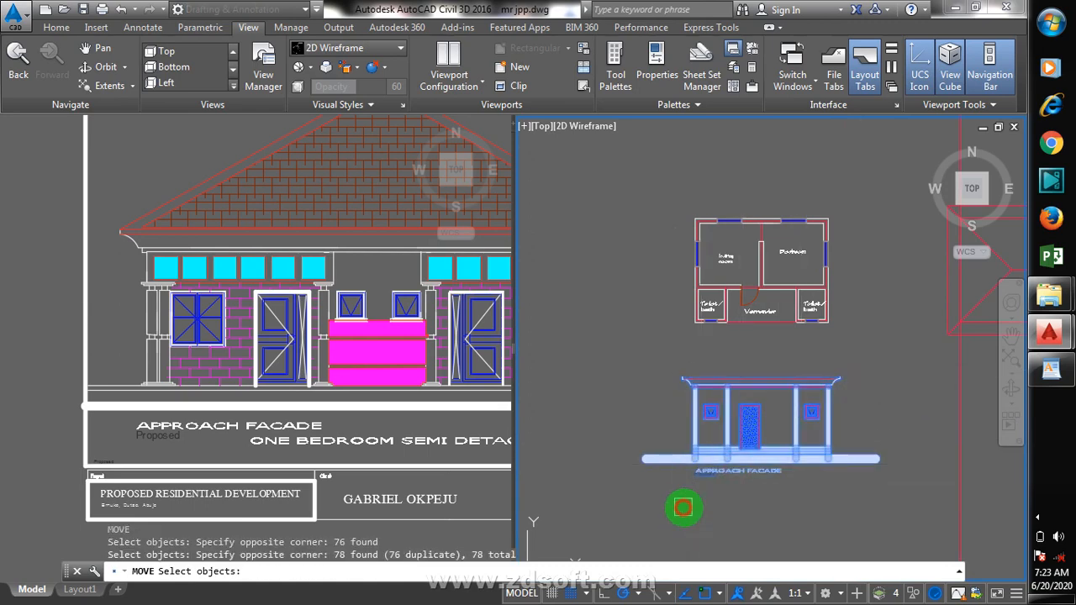
key(Return)
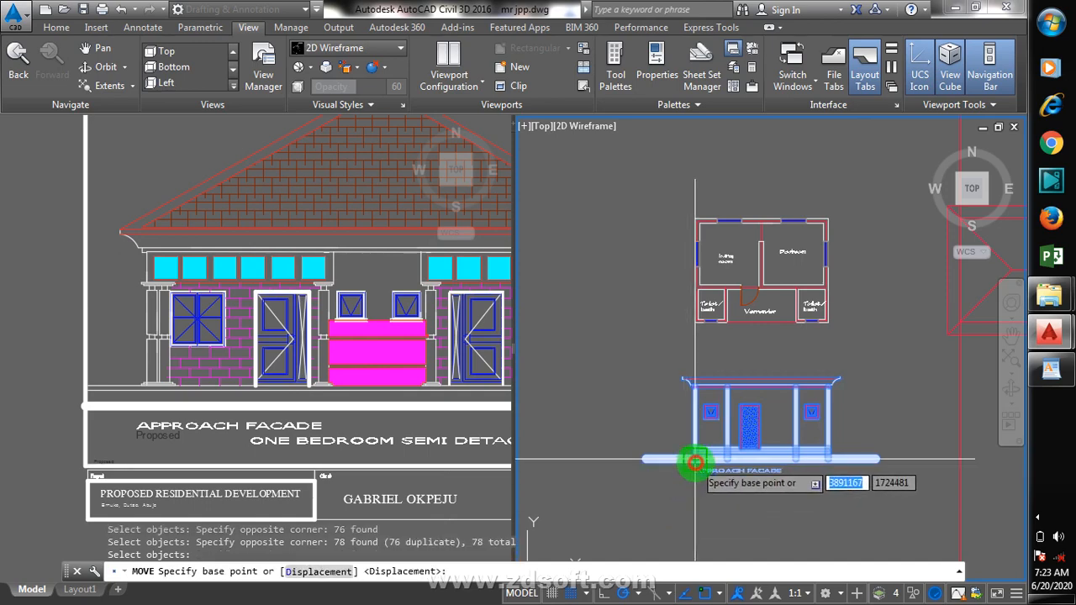
click(696, 463)
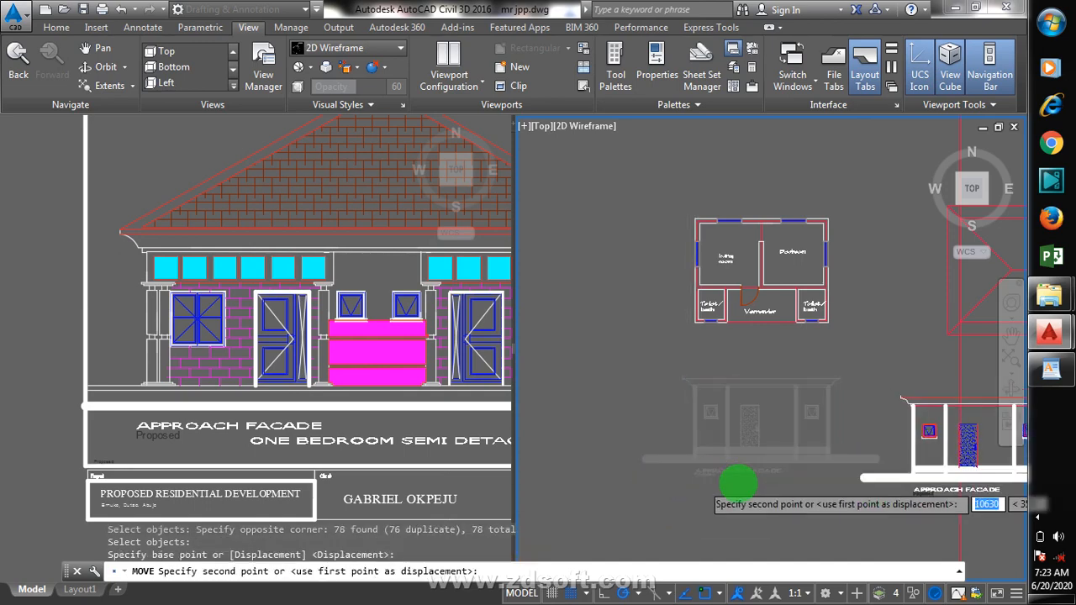
scroll(852, 473, up, 4)
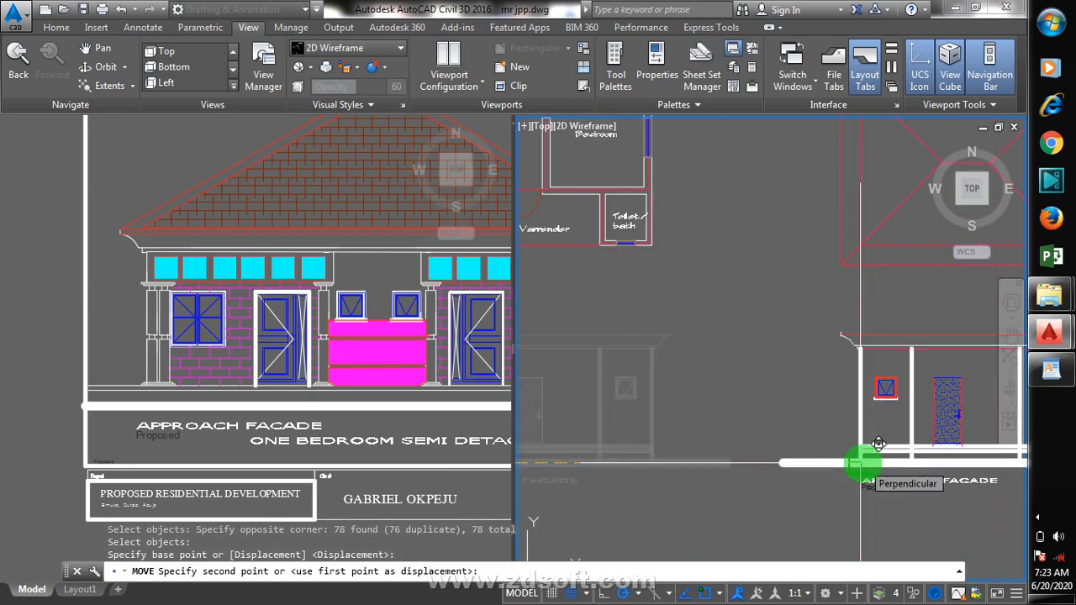
click(860, 463)
scroll(706, 457, down, 5)
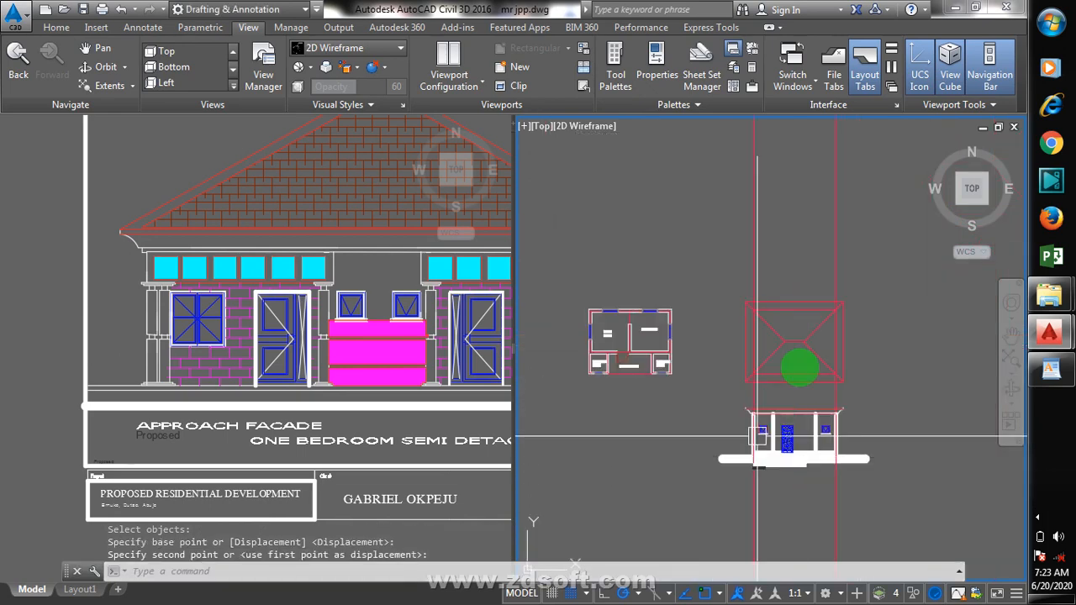
- Move the elevation and its title straight down by about 2468 units to leave more space below the roof plan
scroll(783, 395, up, 3)
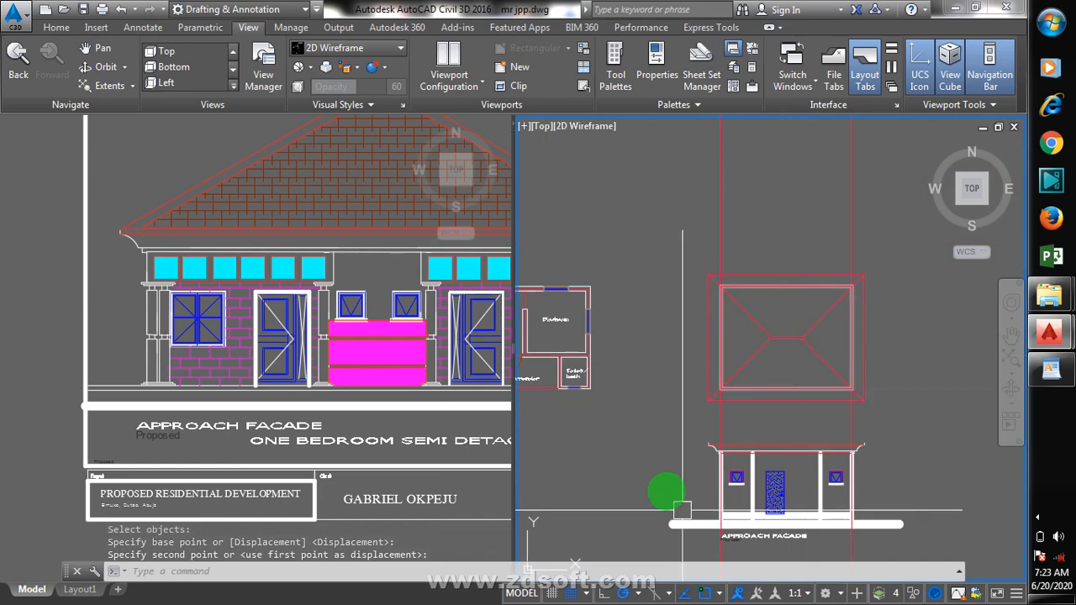
key(Return)
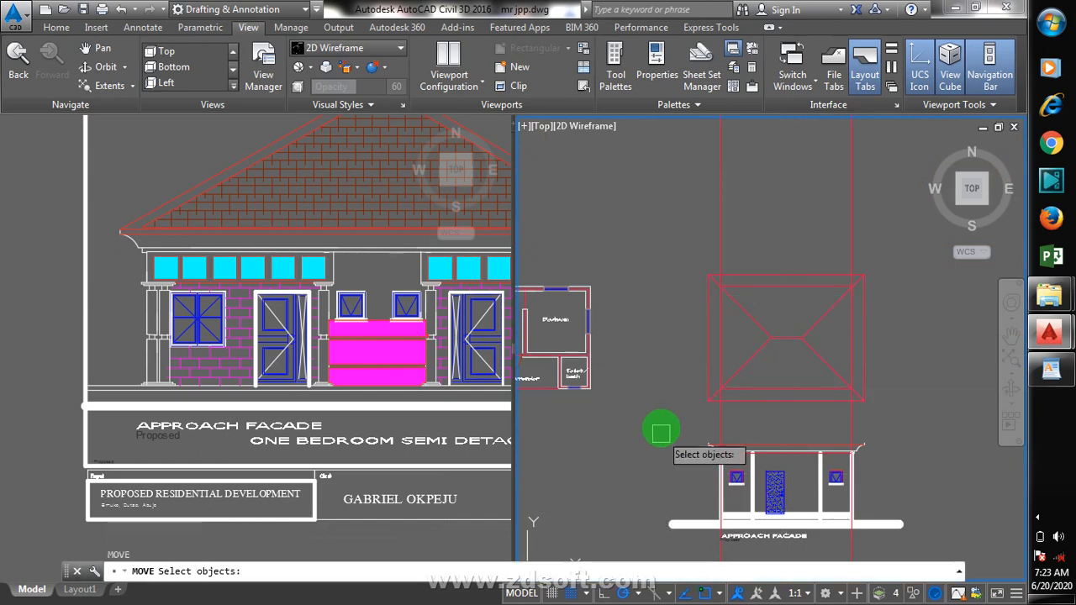
click(662, 427)
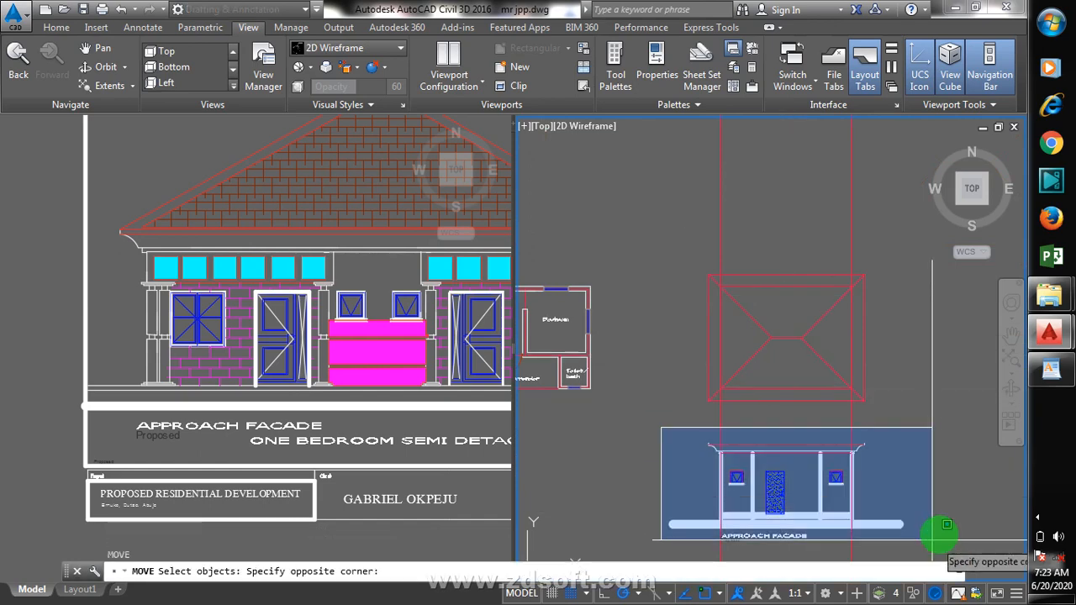
click(925, 521)
scroll(745, 370, down, 2)
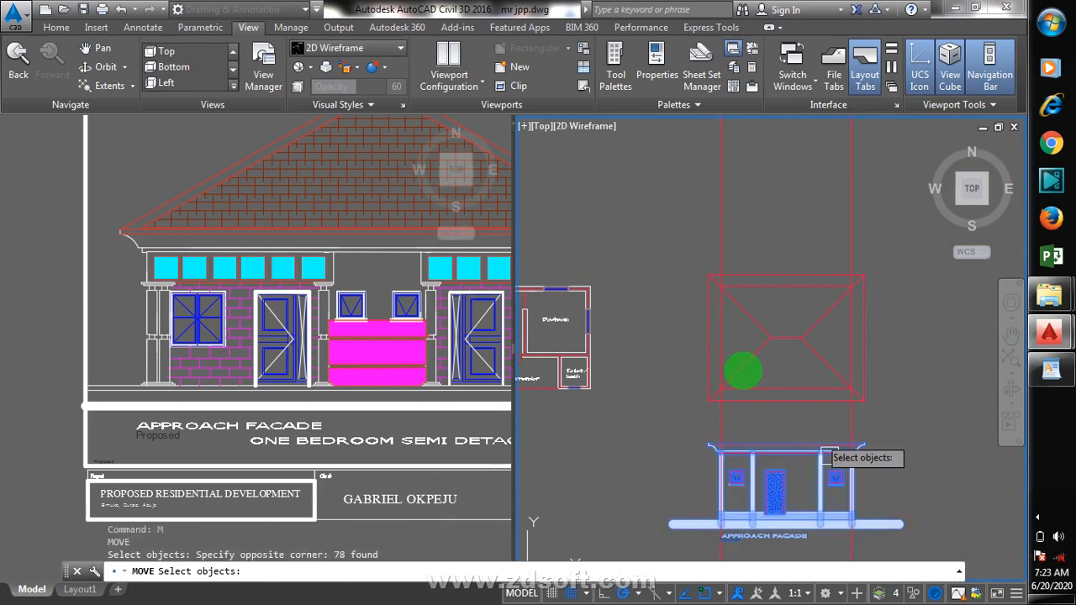
key(Return)
click(885, 375)
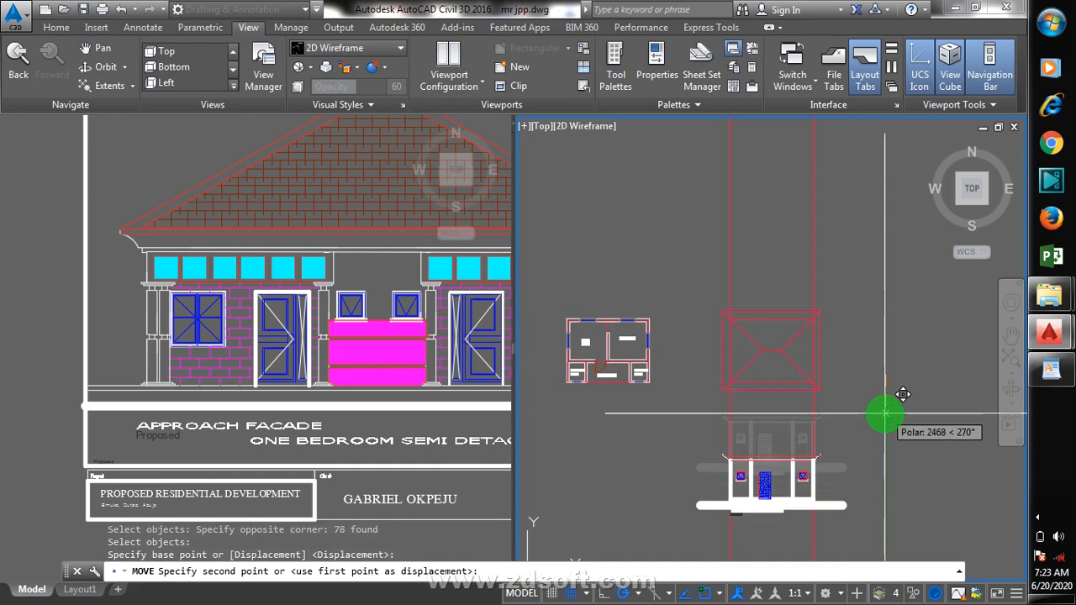
click(885, 413)
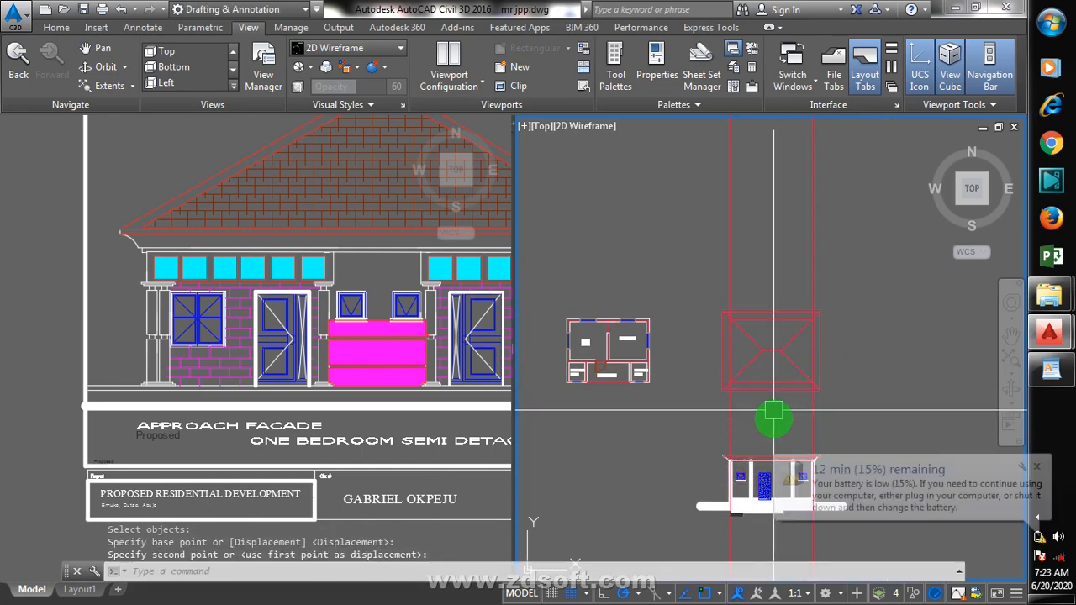
- Copy the roof plan's two lower hip lines and ridge line onto the elevation, starting at the left eaves end
text(co)
key(Return)
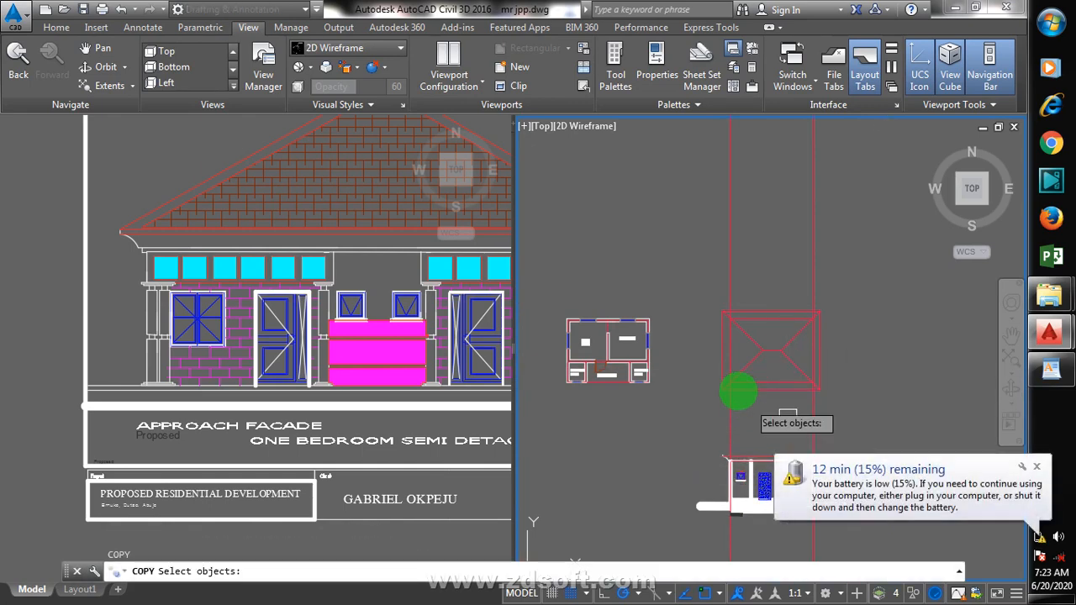
click(762, 363)
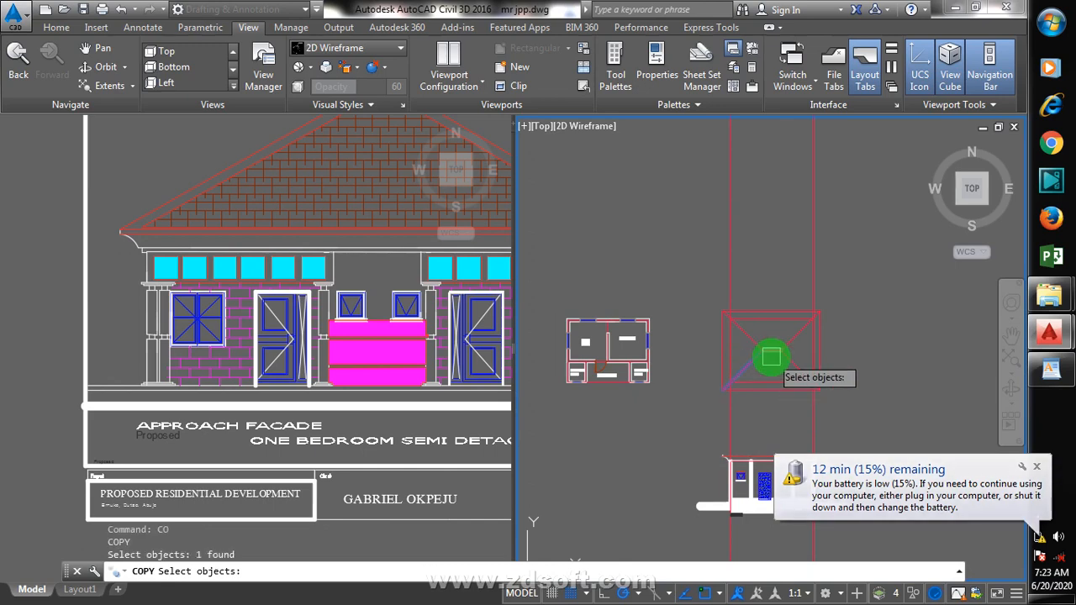
click(775, 357)
click(795, 364)
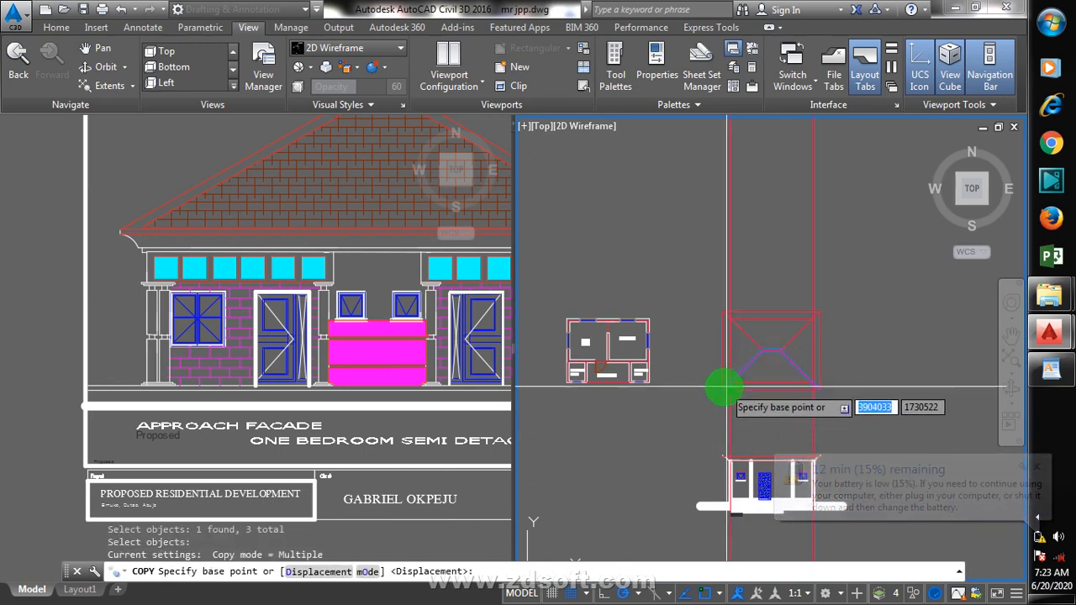
click(725, 387)
scroll(723, 437, up, 4)
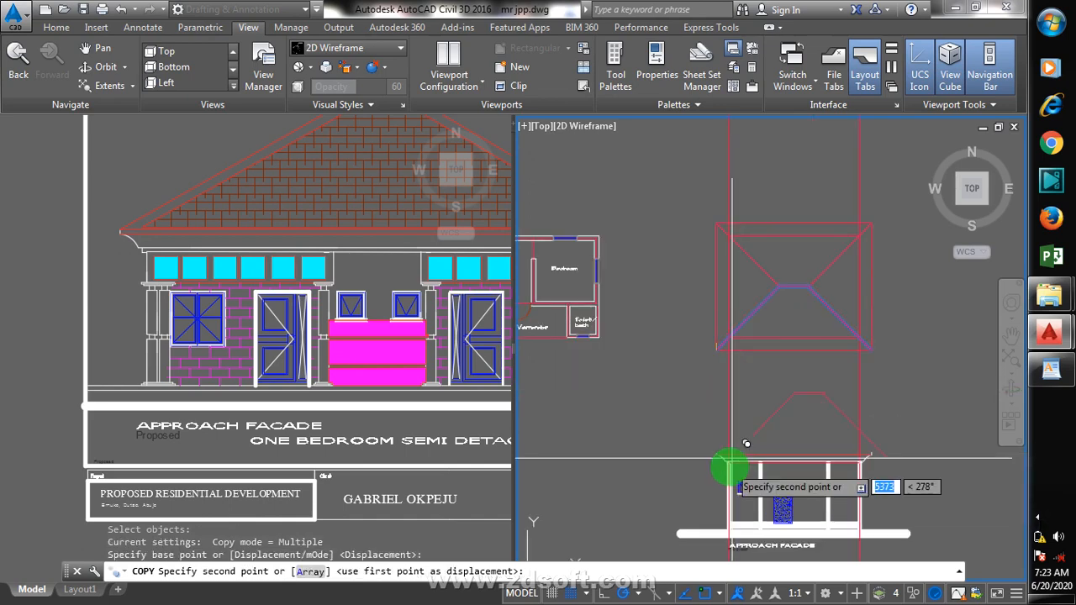
scroll(722, 433, up, 4)
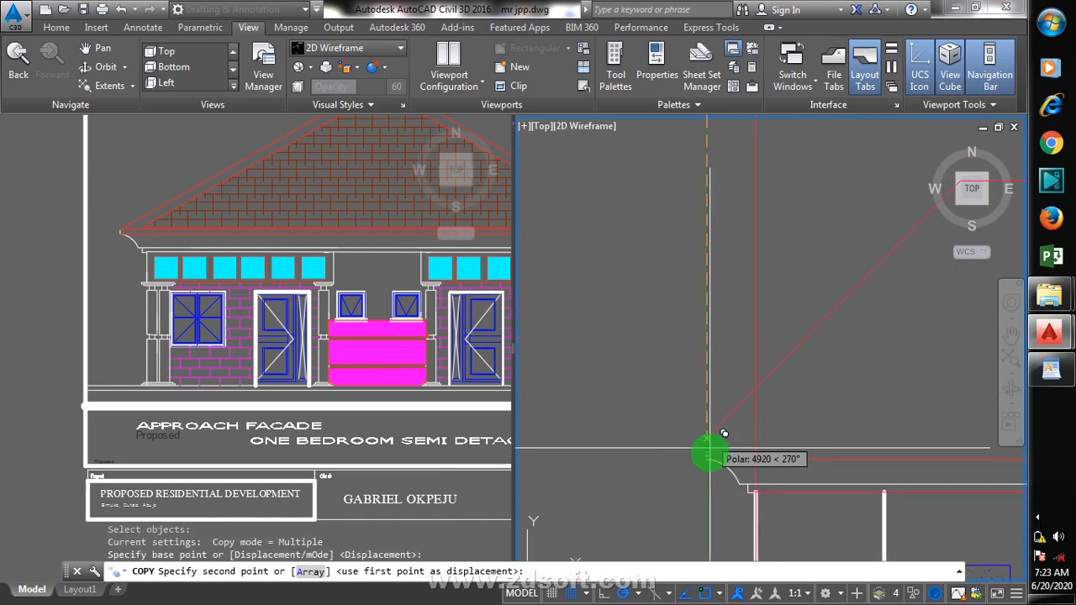
scroll(543, 380, down, 6)
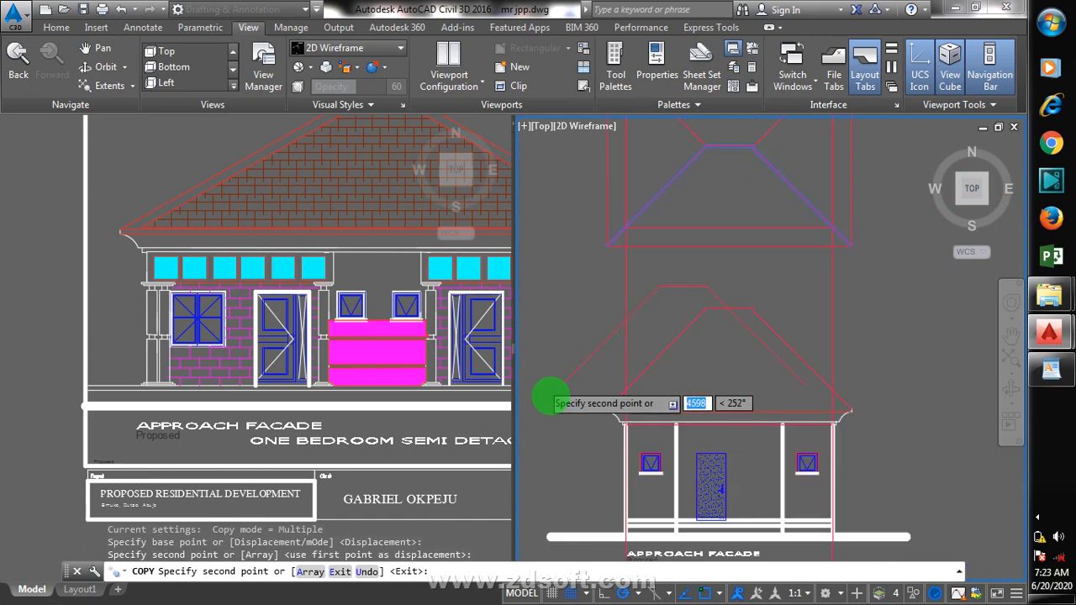
key(Escape)
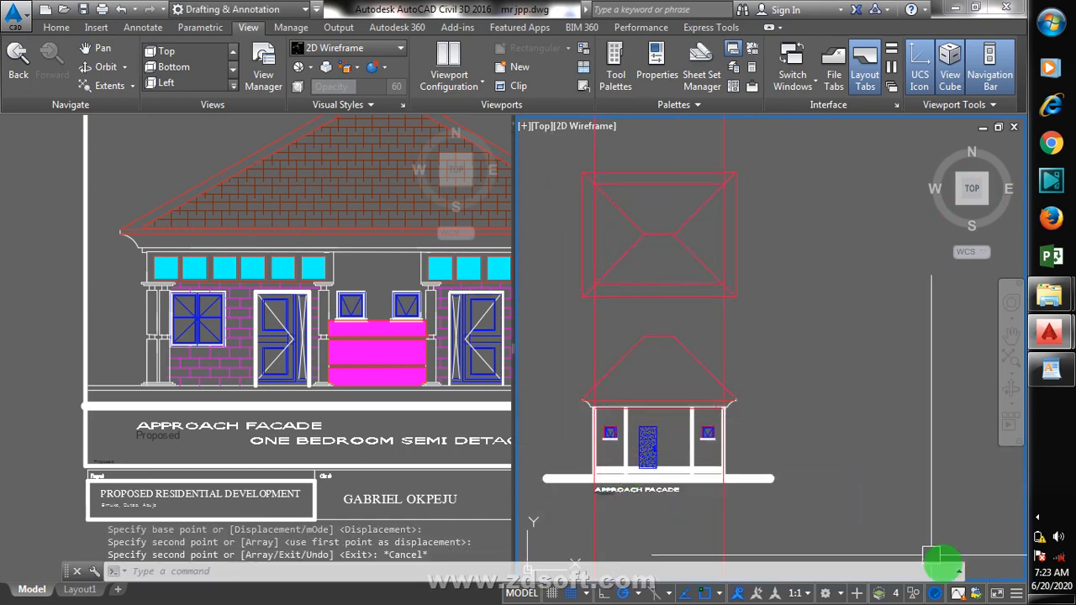
click(1038, 520)
right_click(975, 502)
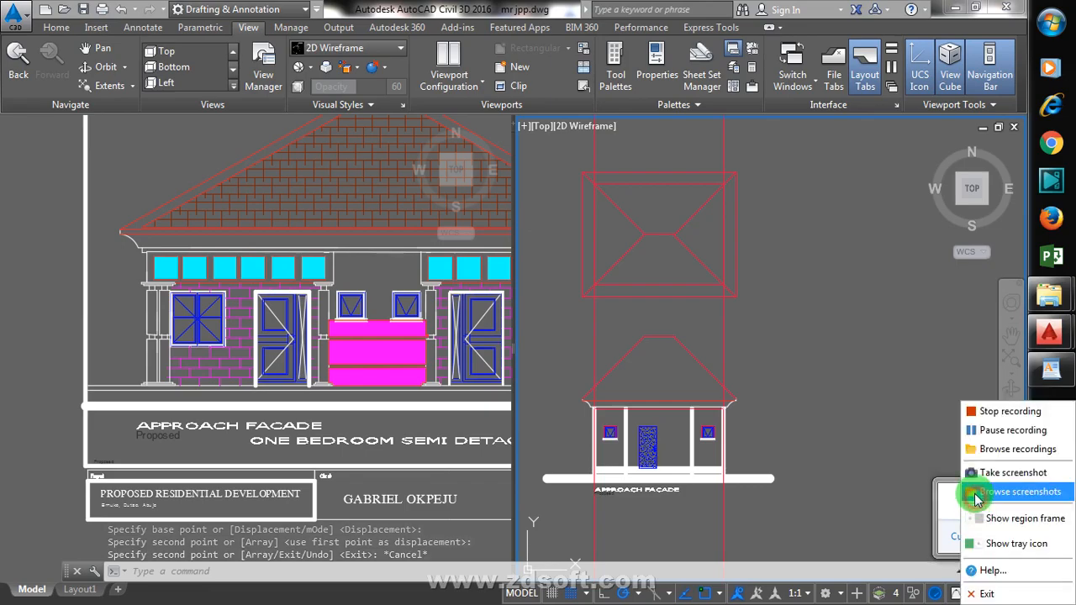